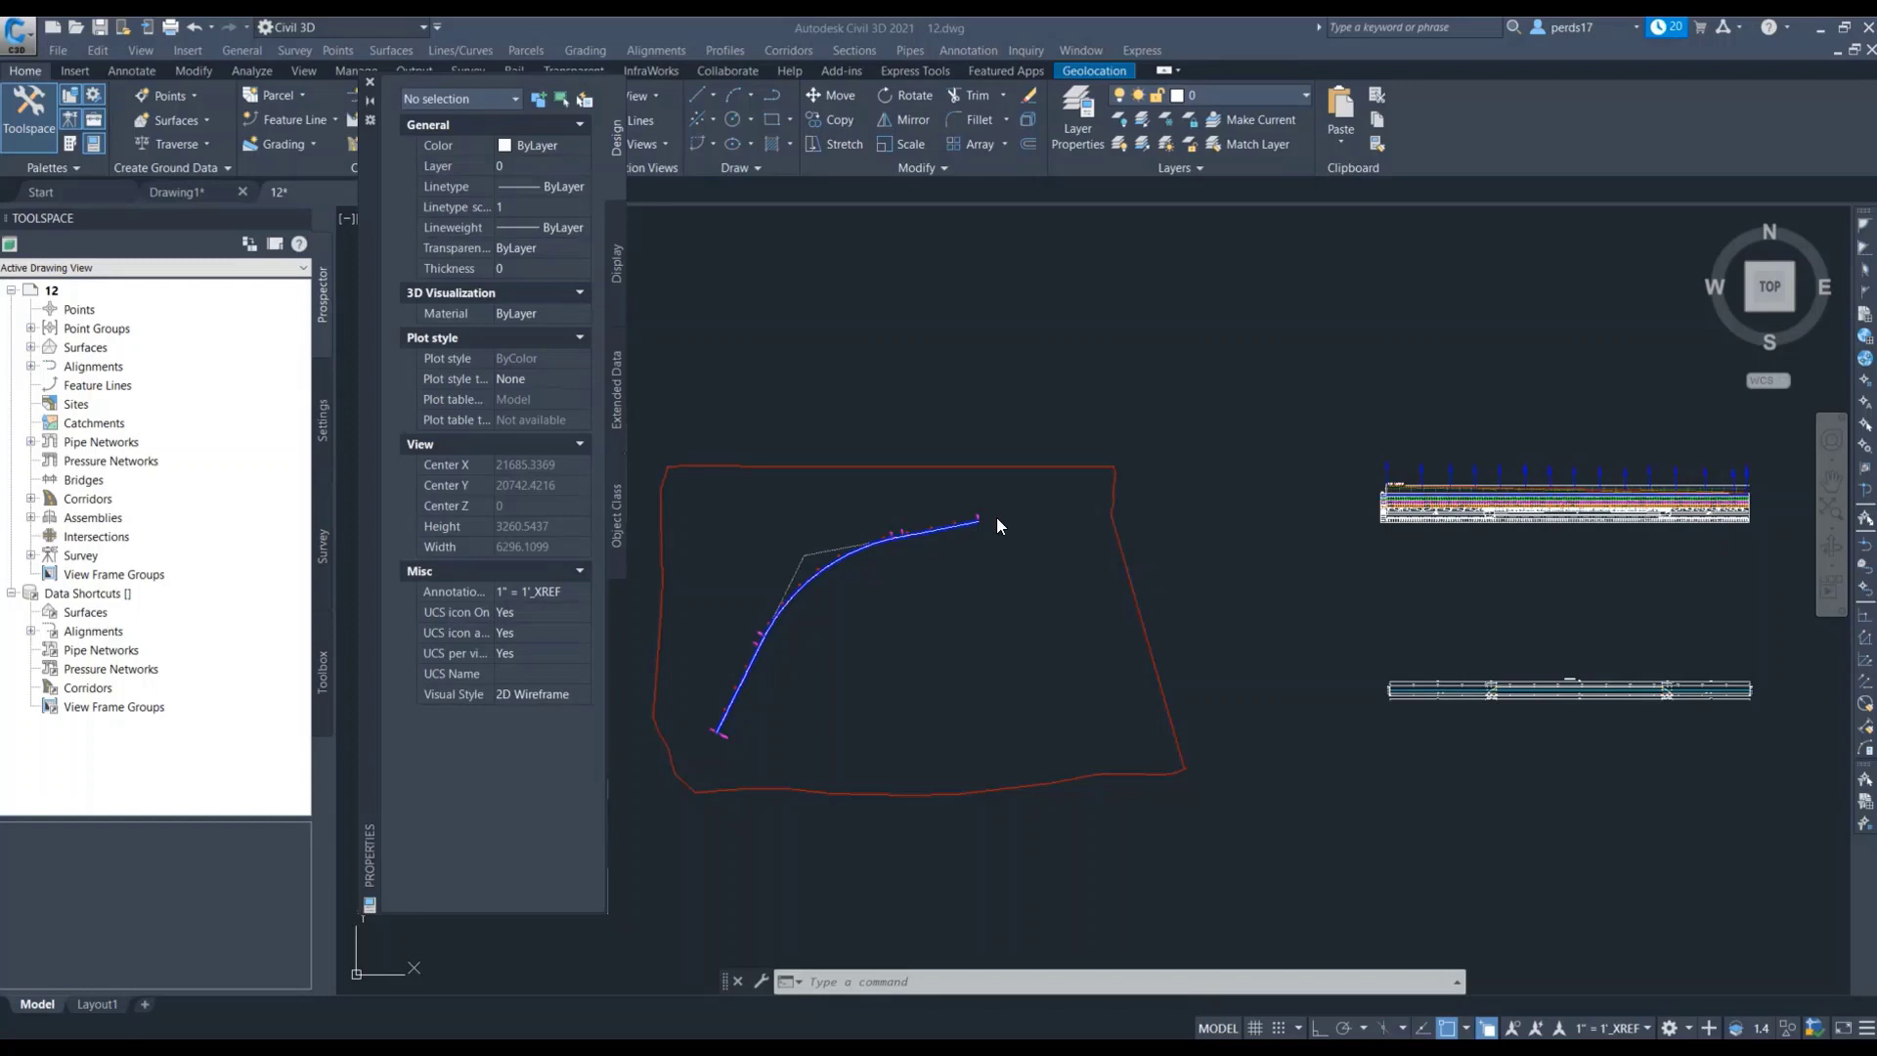
Select the road's centreline alignment among the overlapping objects at the curve and close the Properties palette
scroll(720, 728, up, 8)
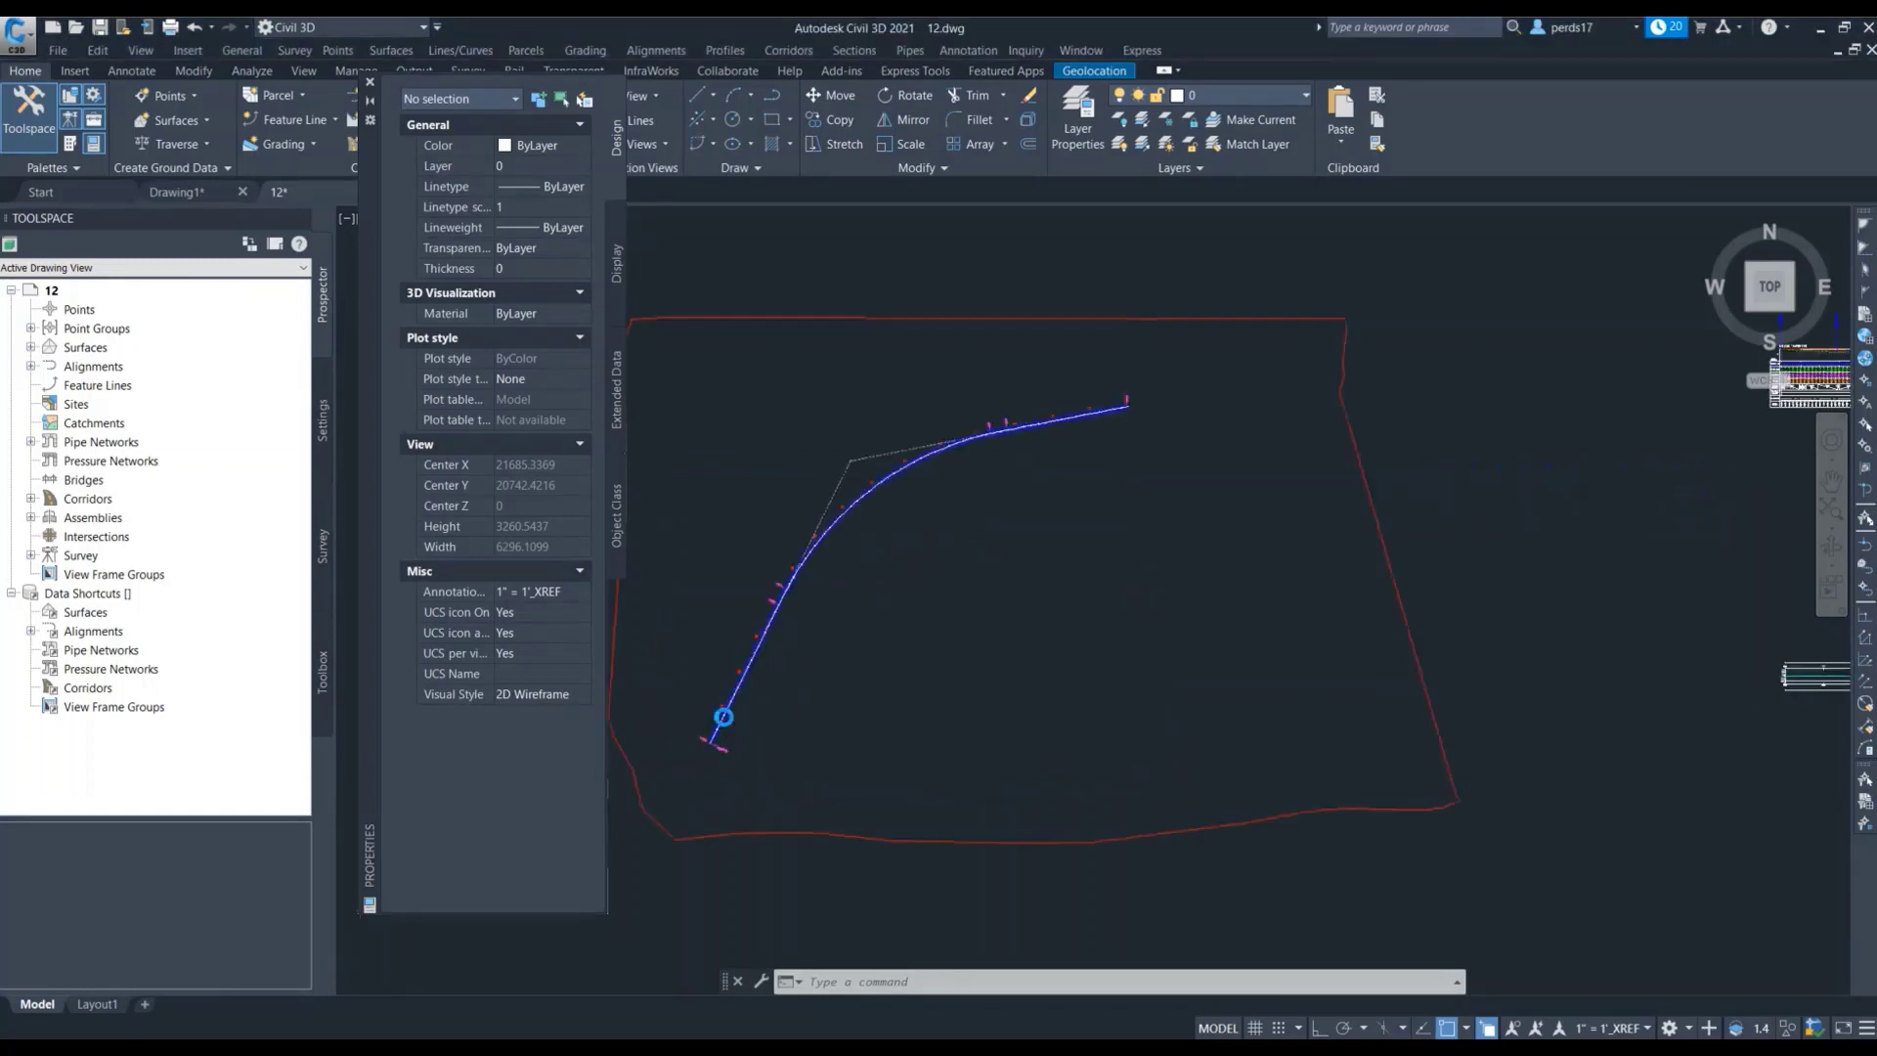
scroll(680, 829, down, 5)
scroll(942, 413, up, 4)
scroll(872, 440, down, 8)
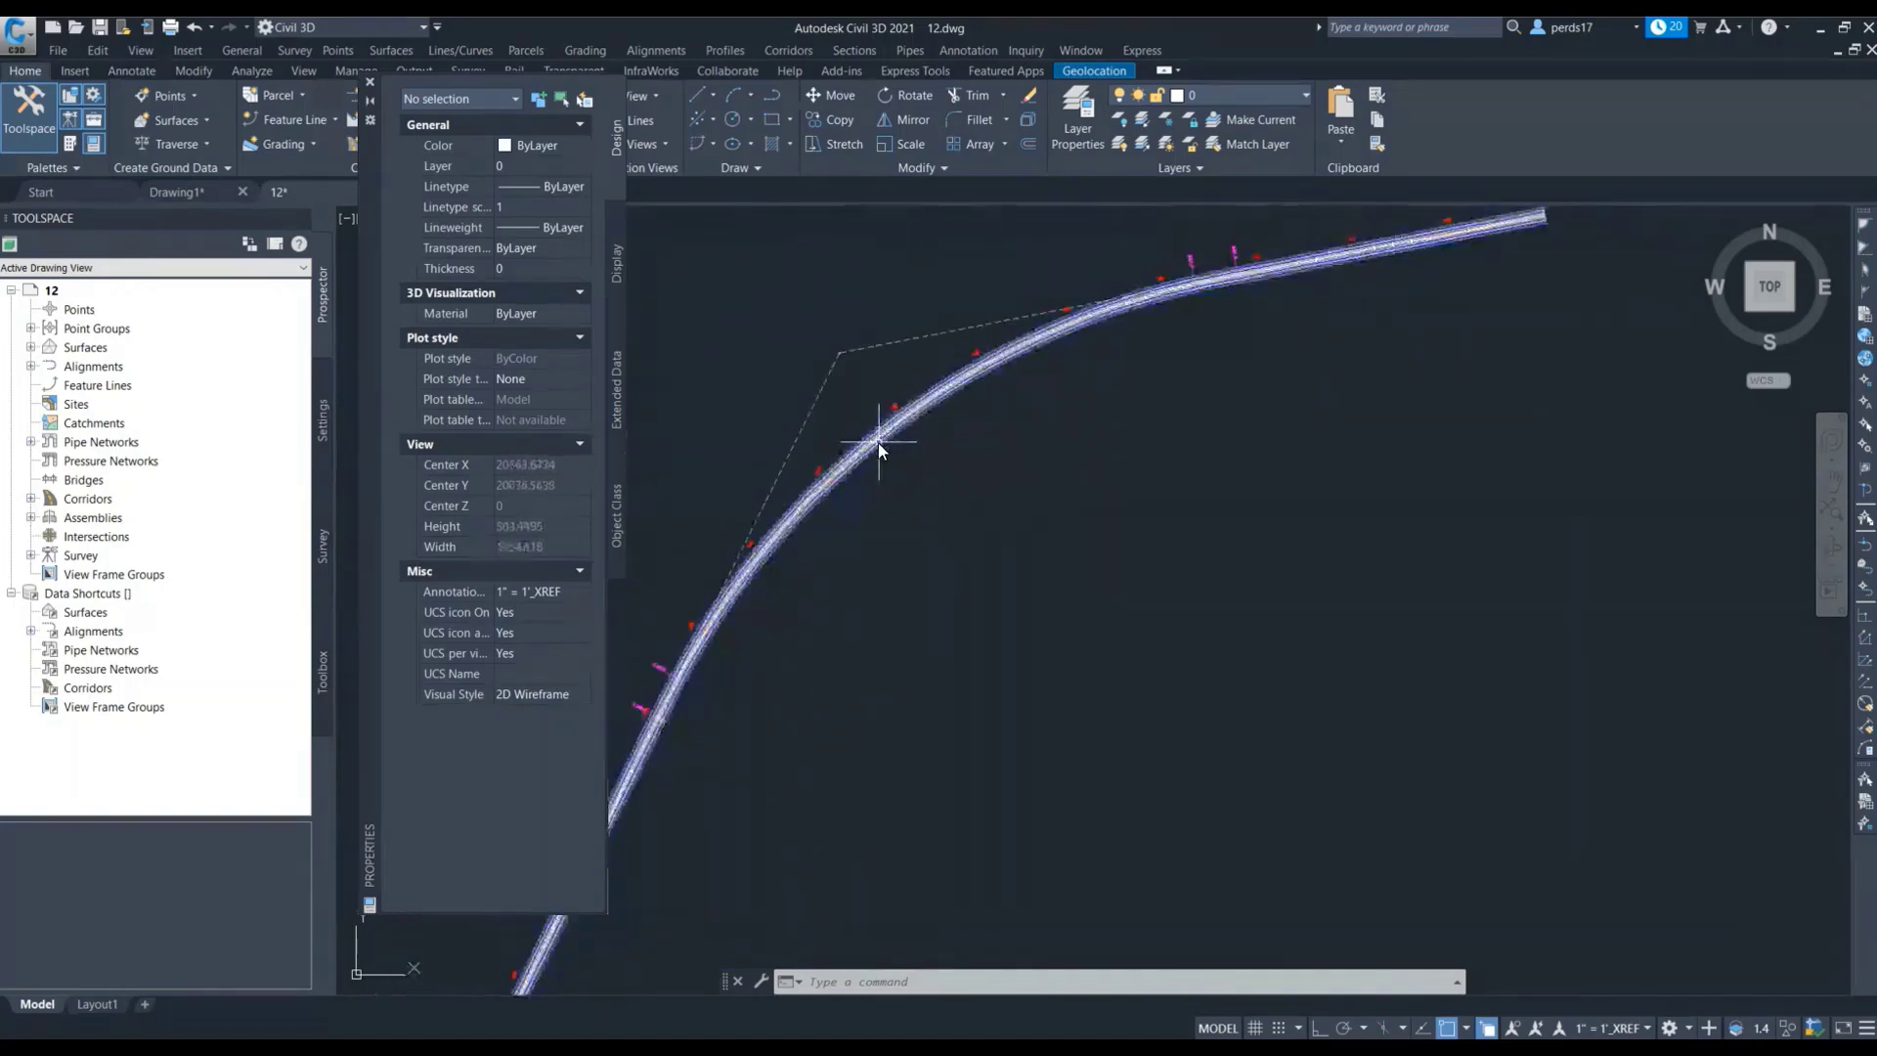
scroll(927, 444, up, 10)
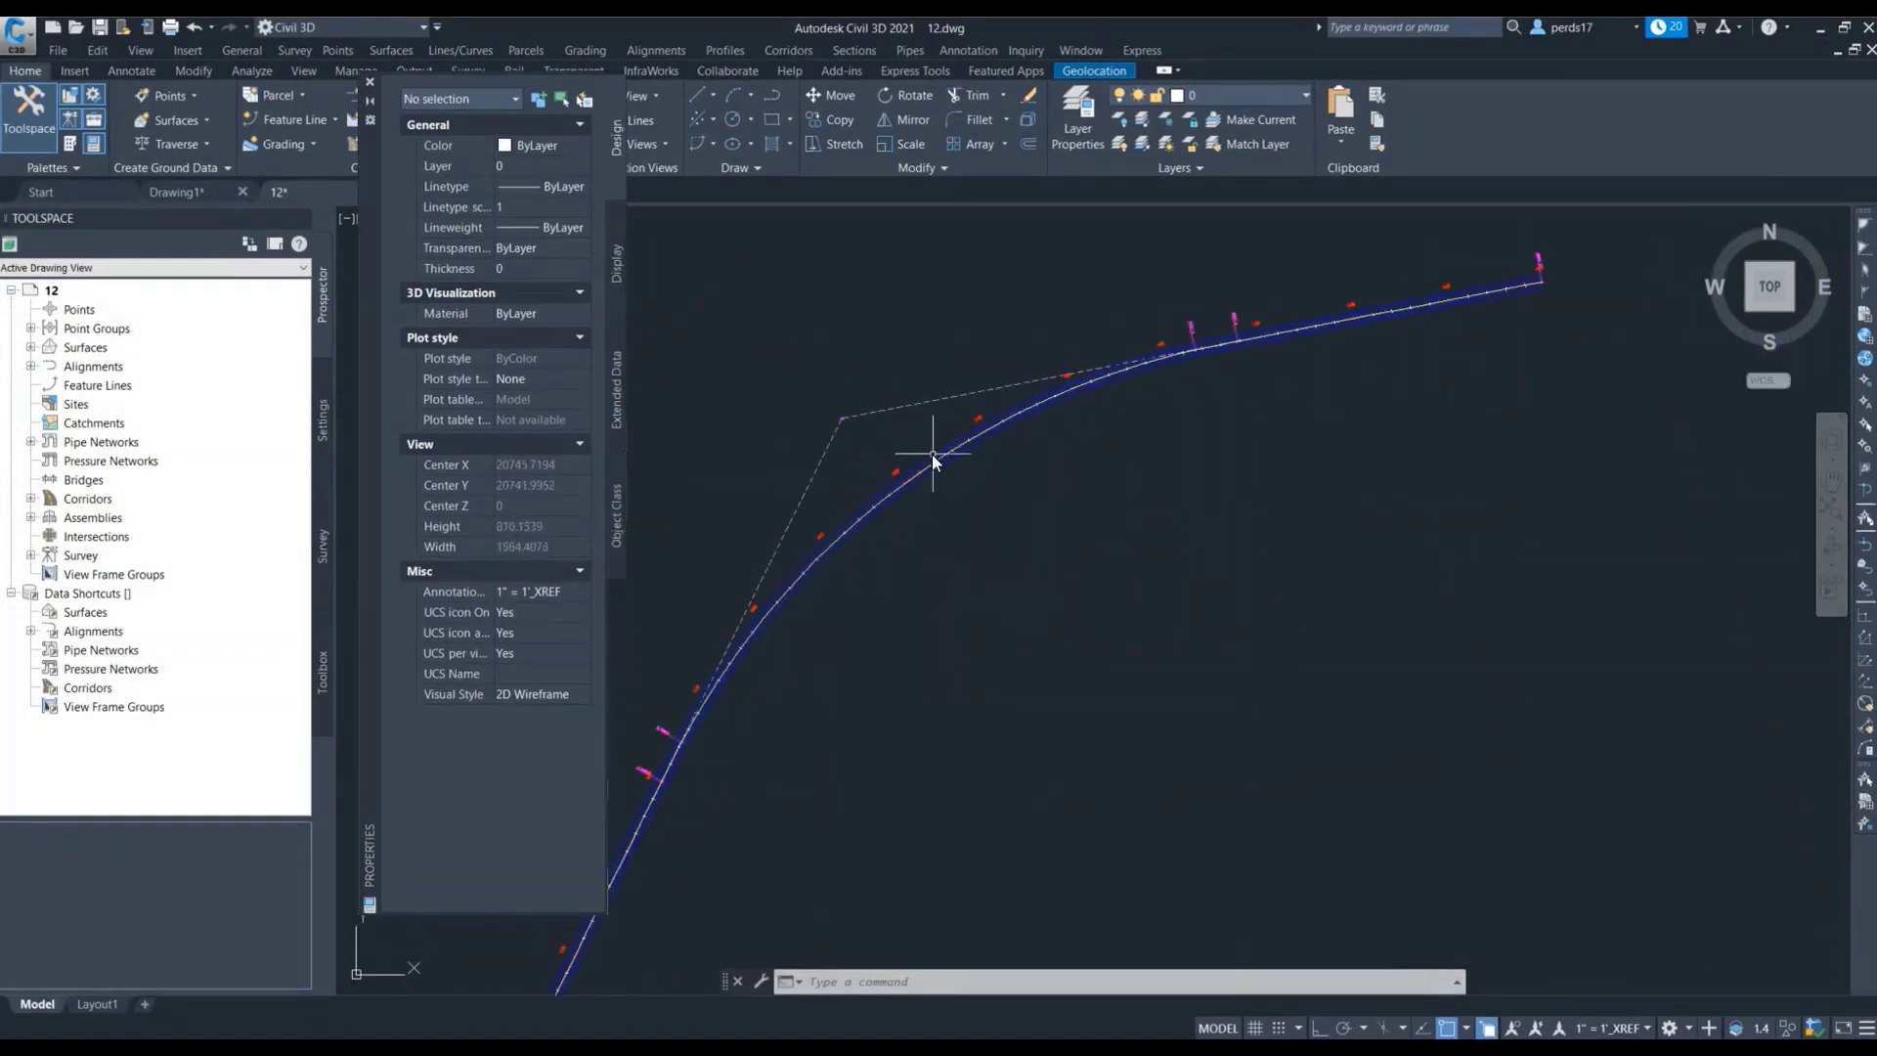
click(917, 471)
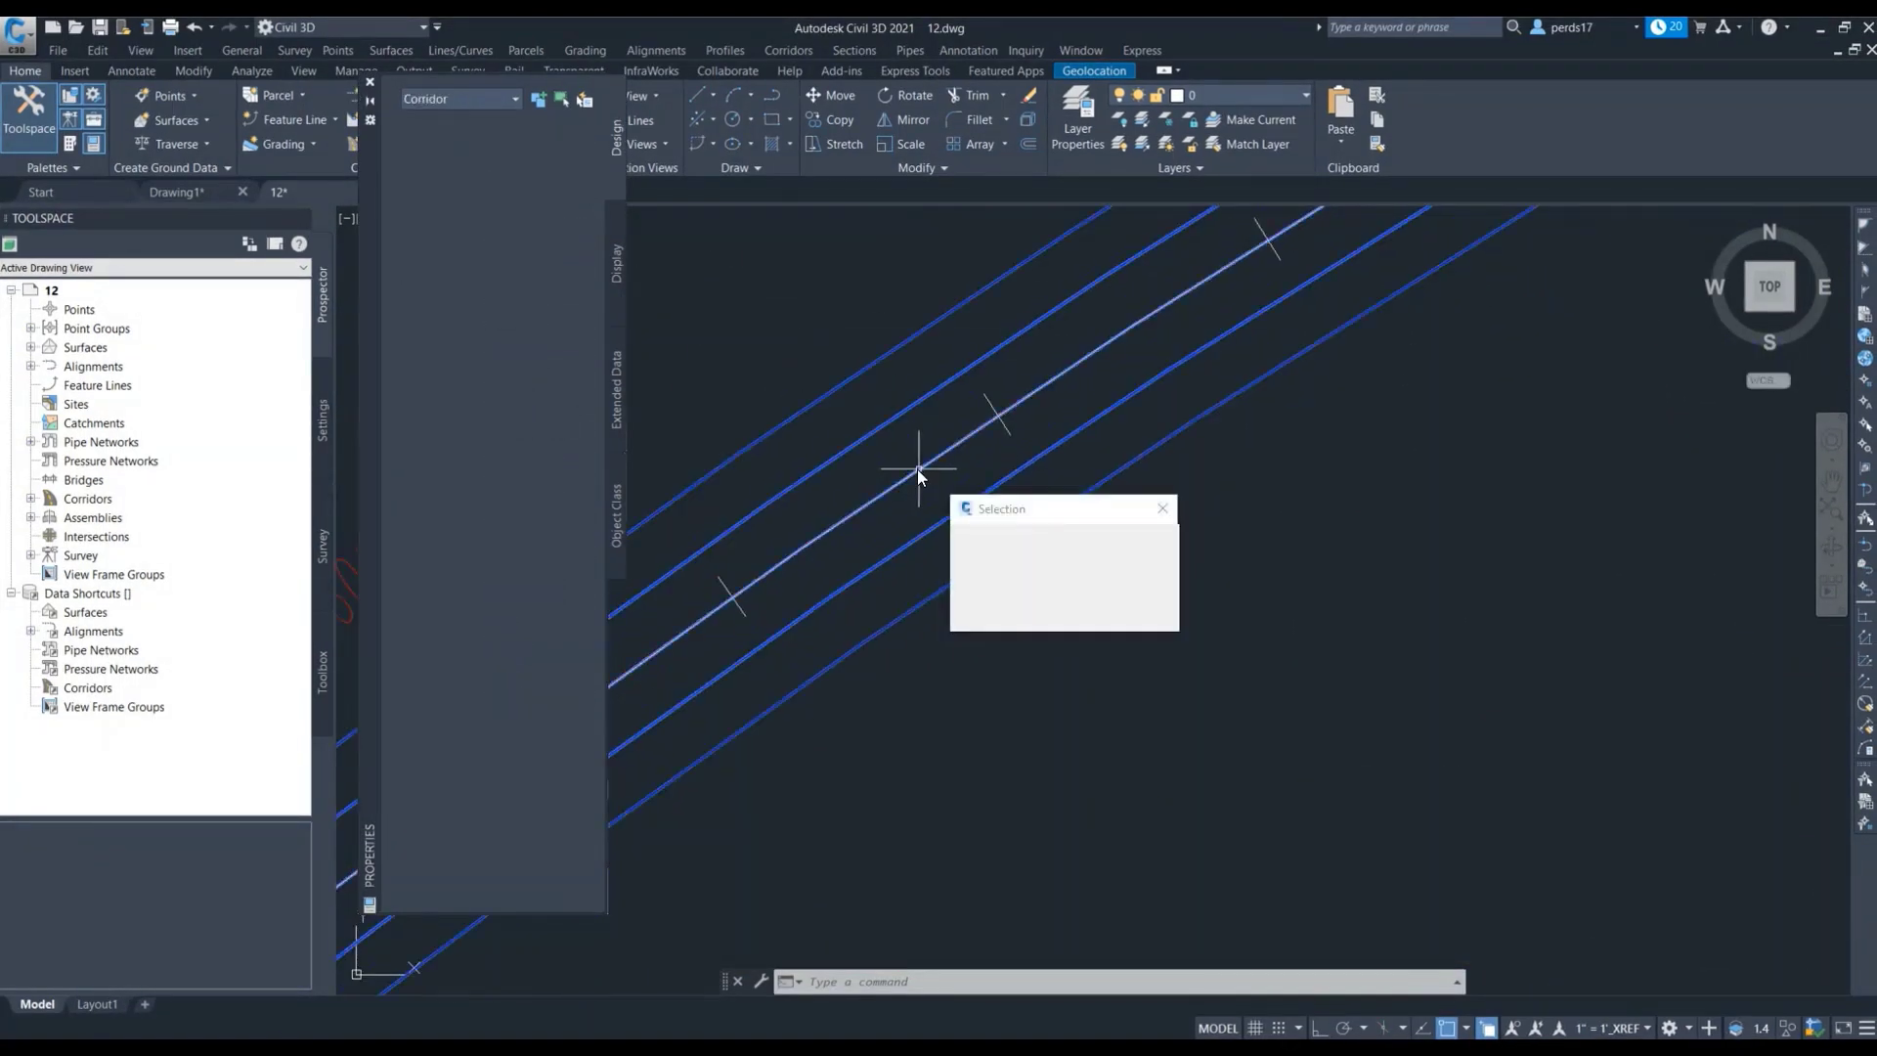
click(1001, 565)
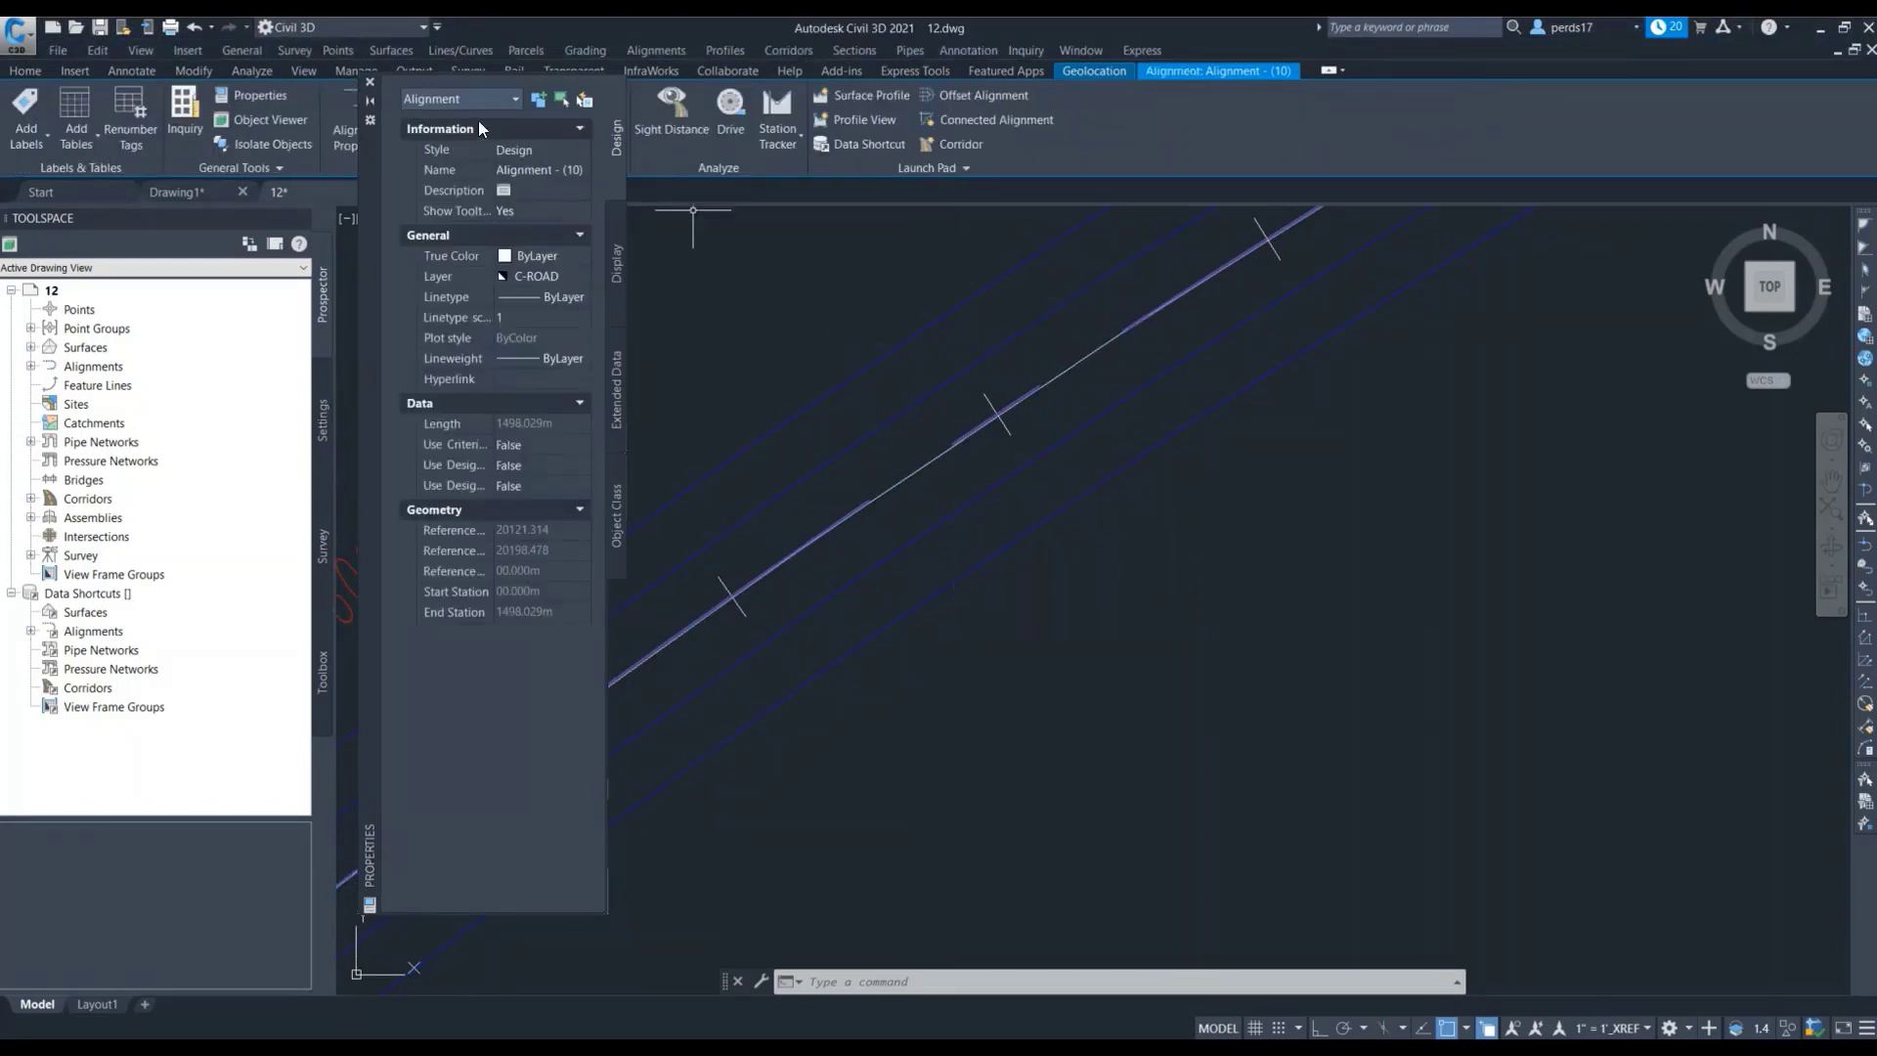
click(370, 81)
scroll(659, 342, down, 1)
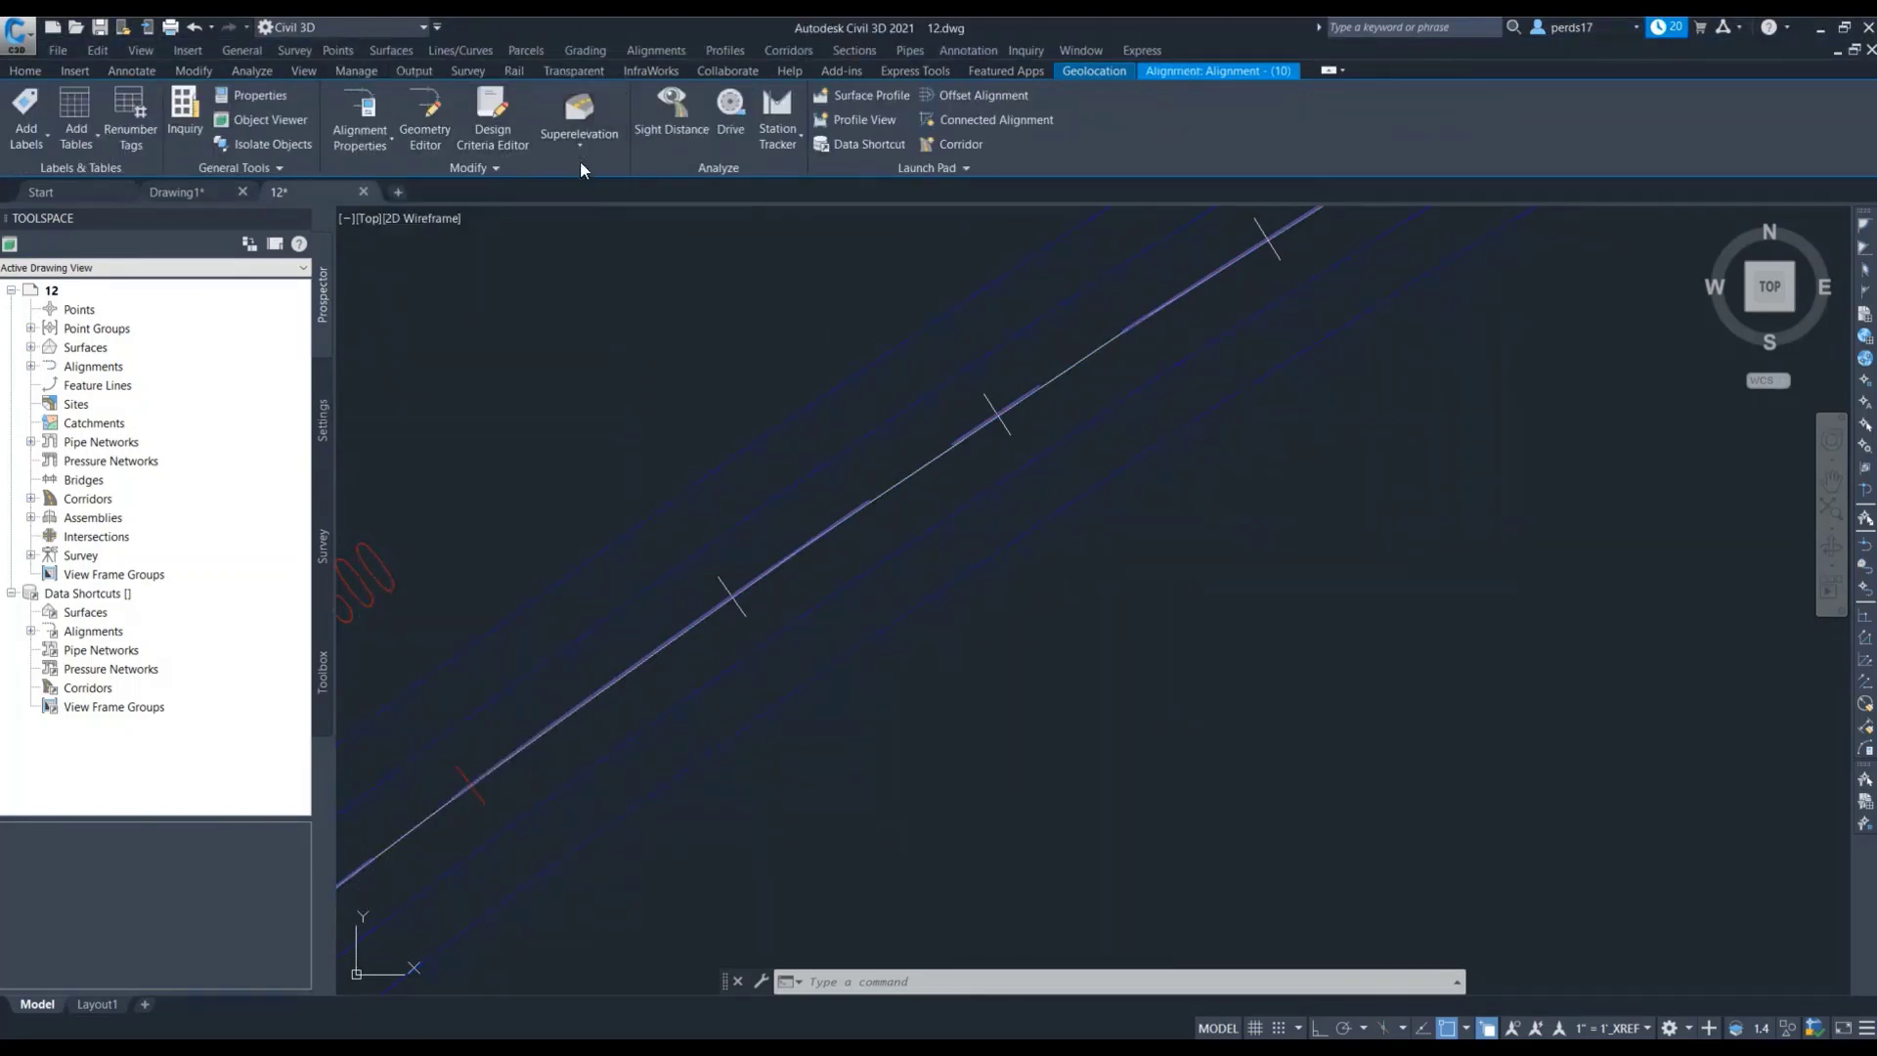
Review the alignment's superelevation commands and examine the superelevation view's spiral transition and the profile view with its data bands
scroll(665, 361, down, 3)
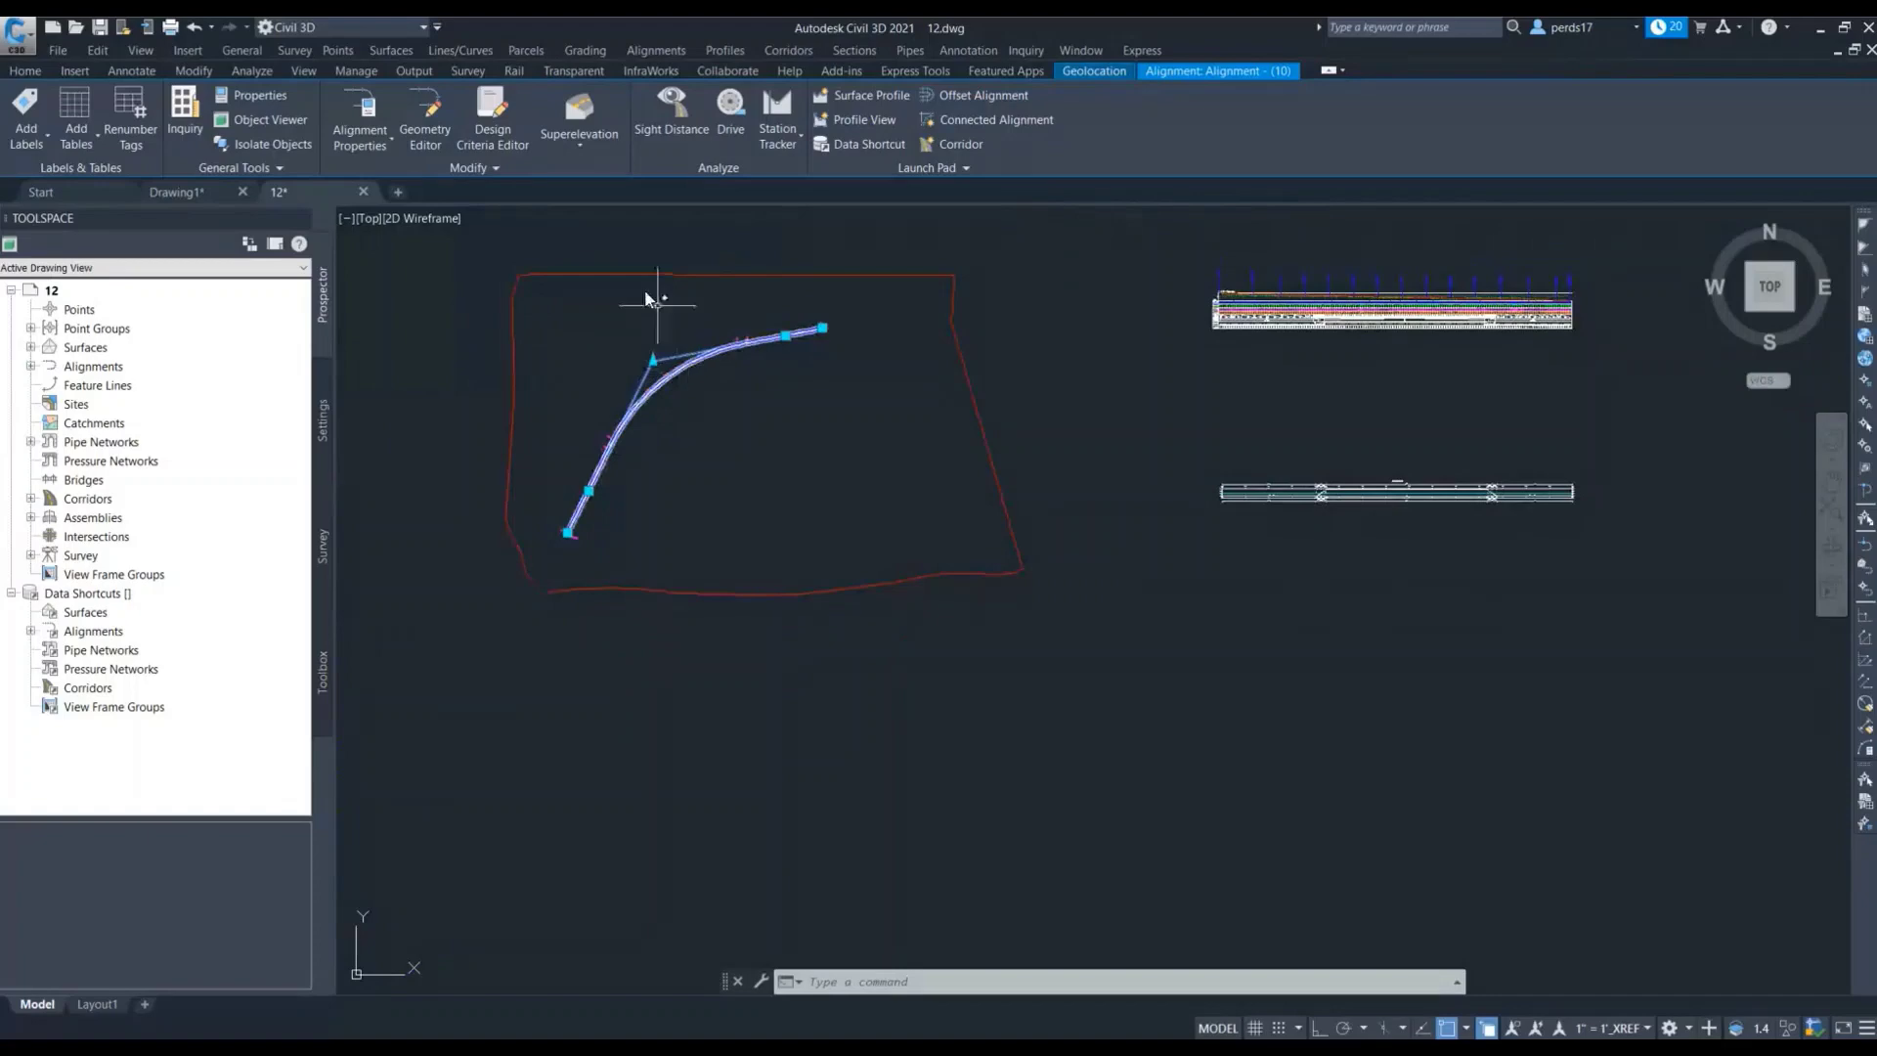
click(577, 142)
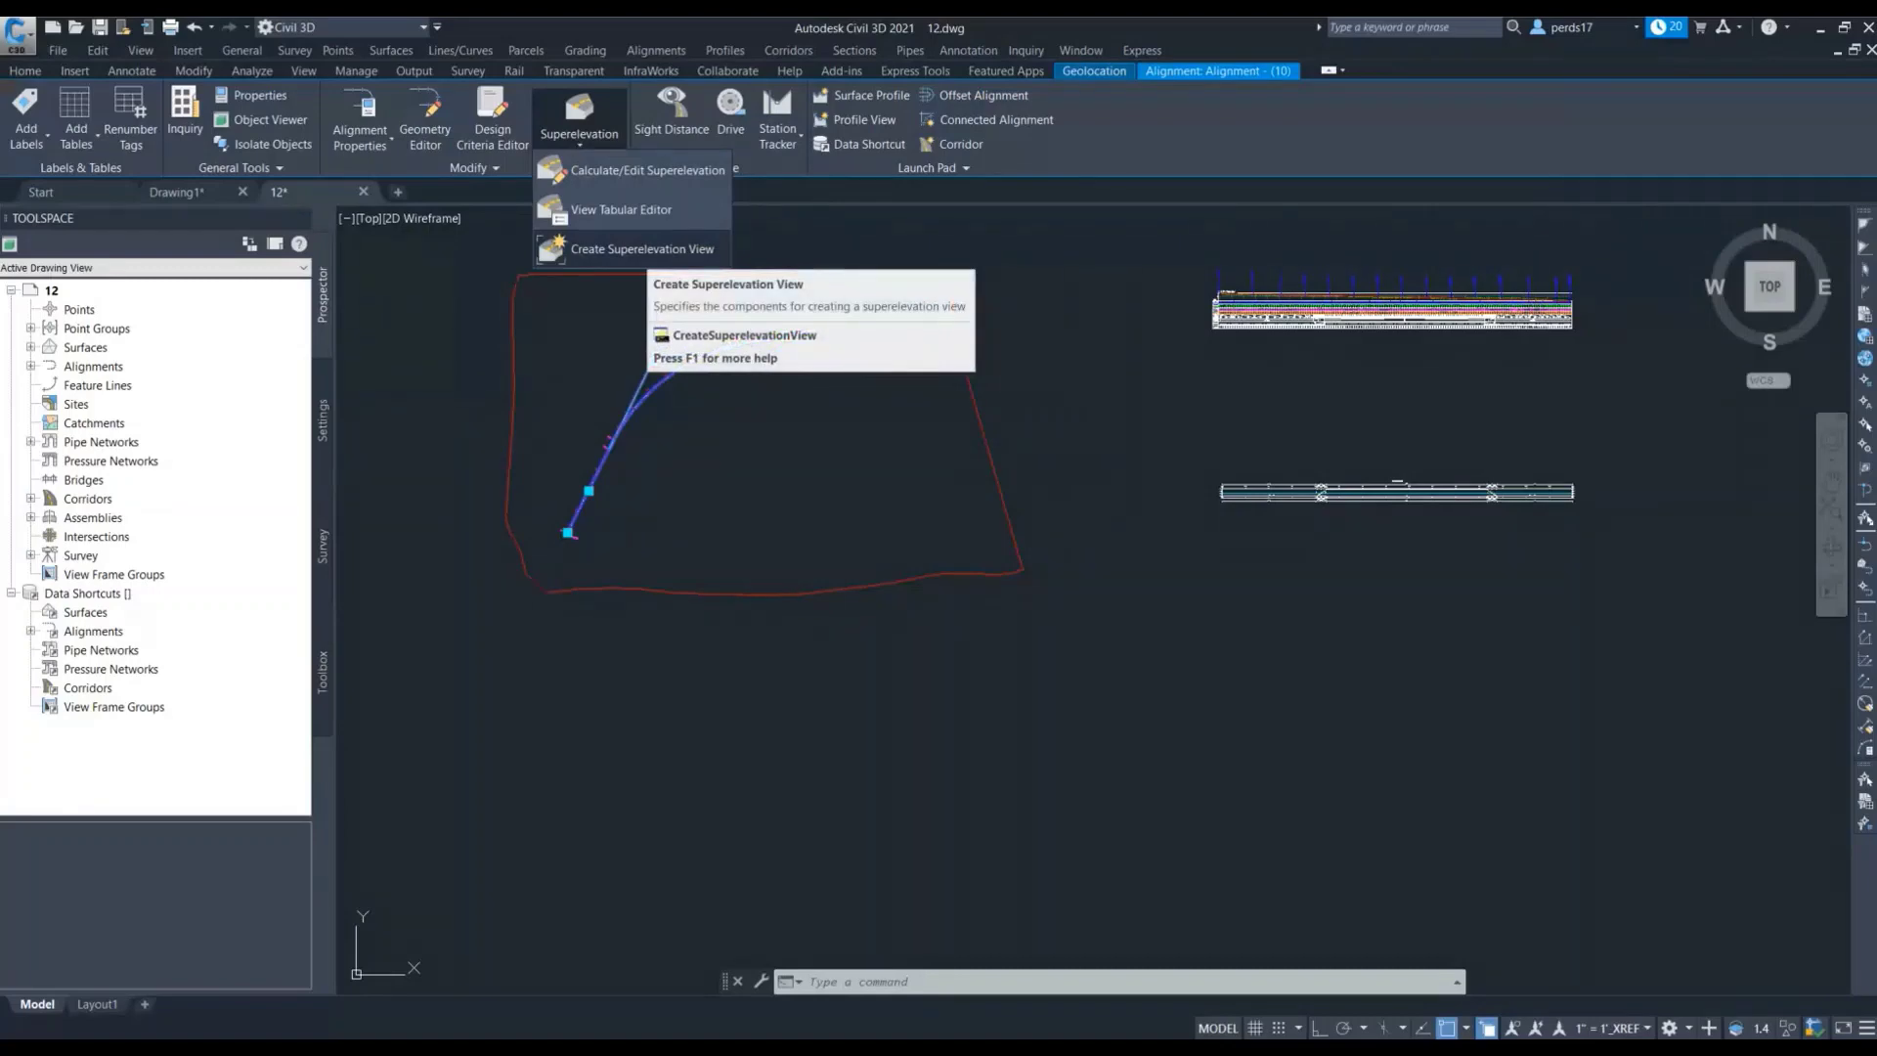
scroll(1261, 486, up, 5)
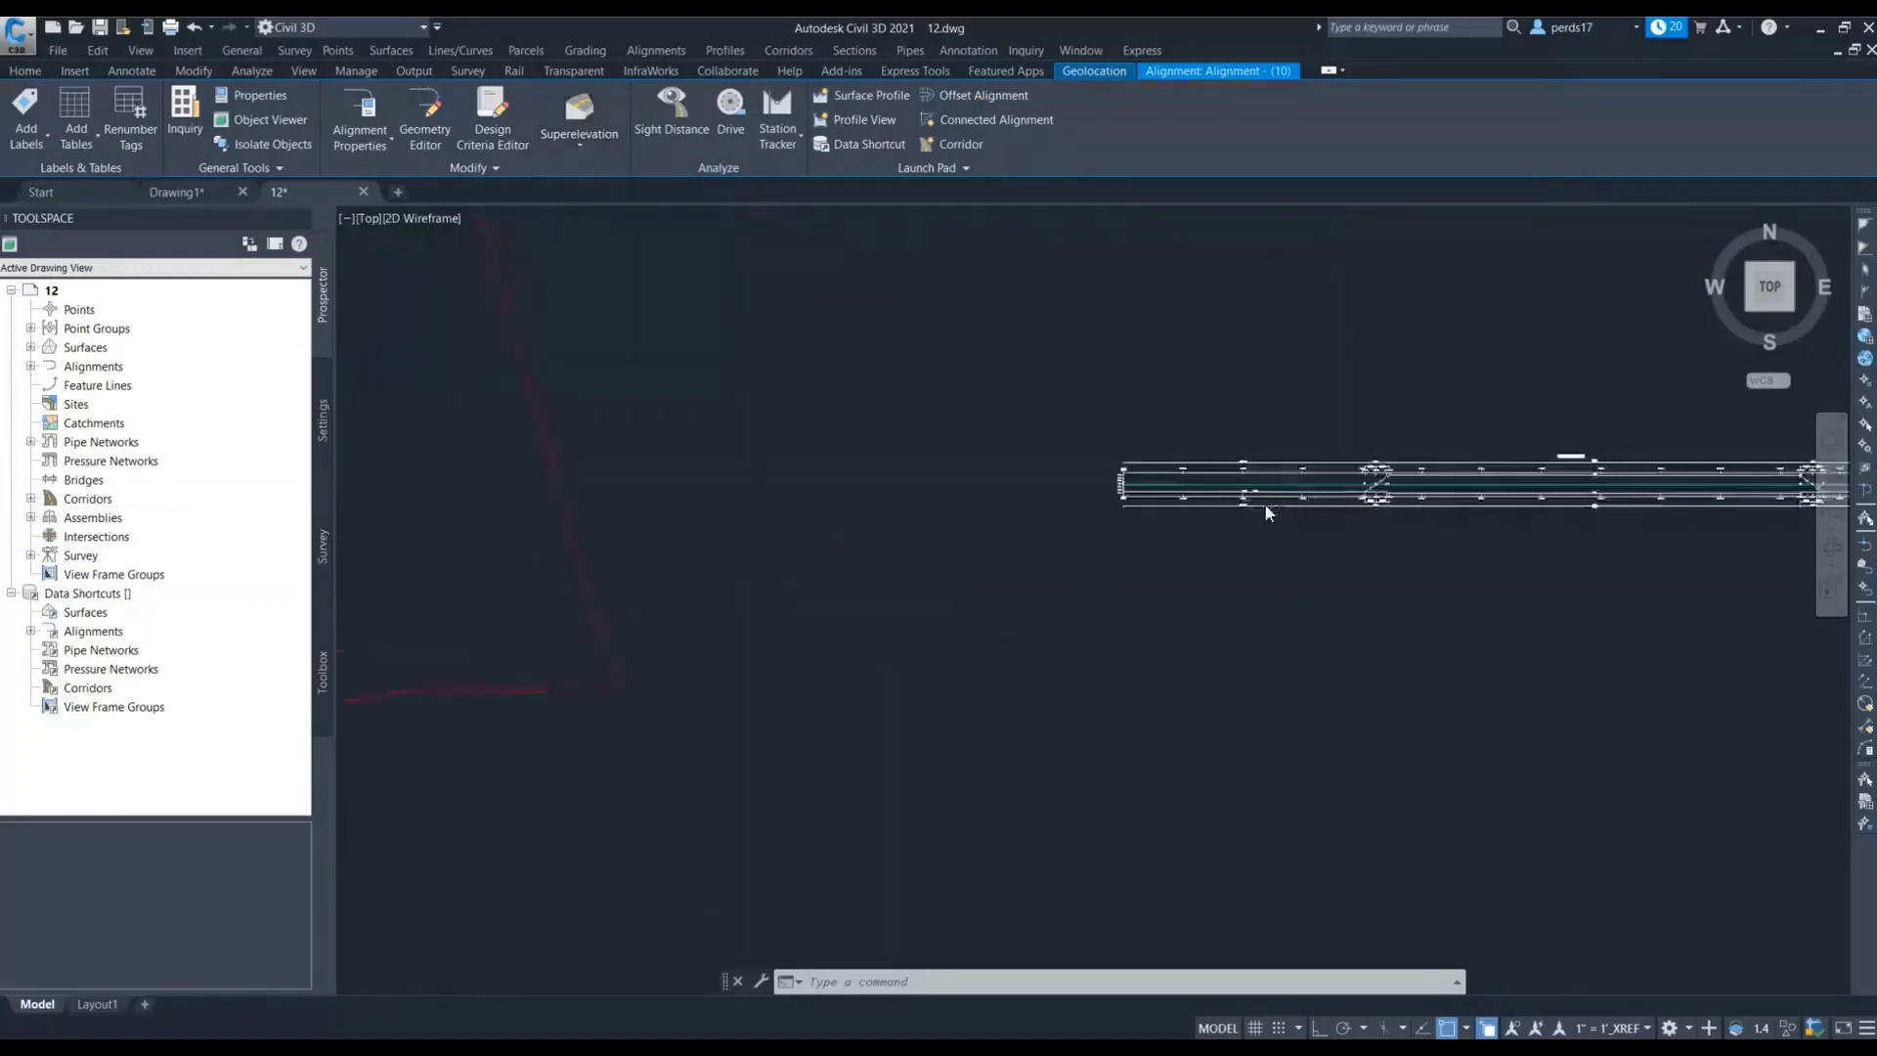
scroll(960, 503, up, 5)
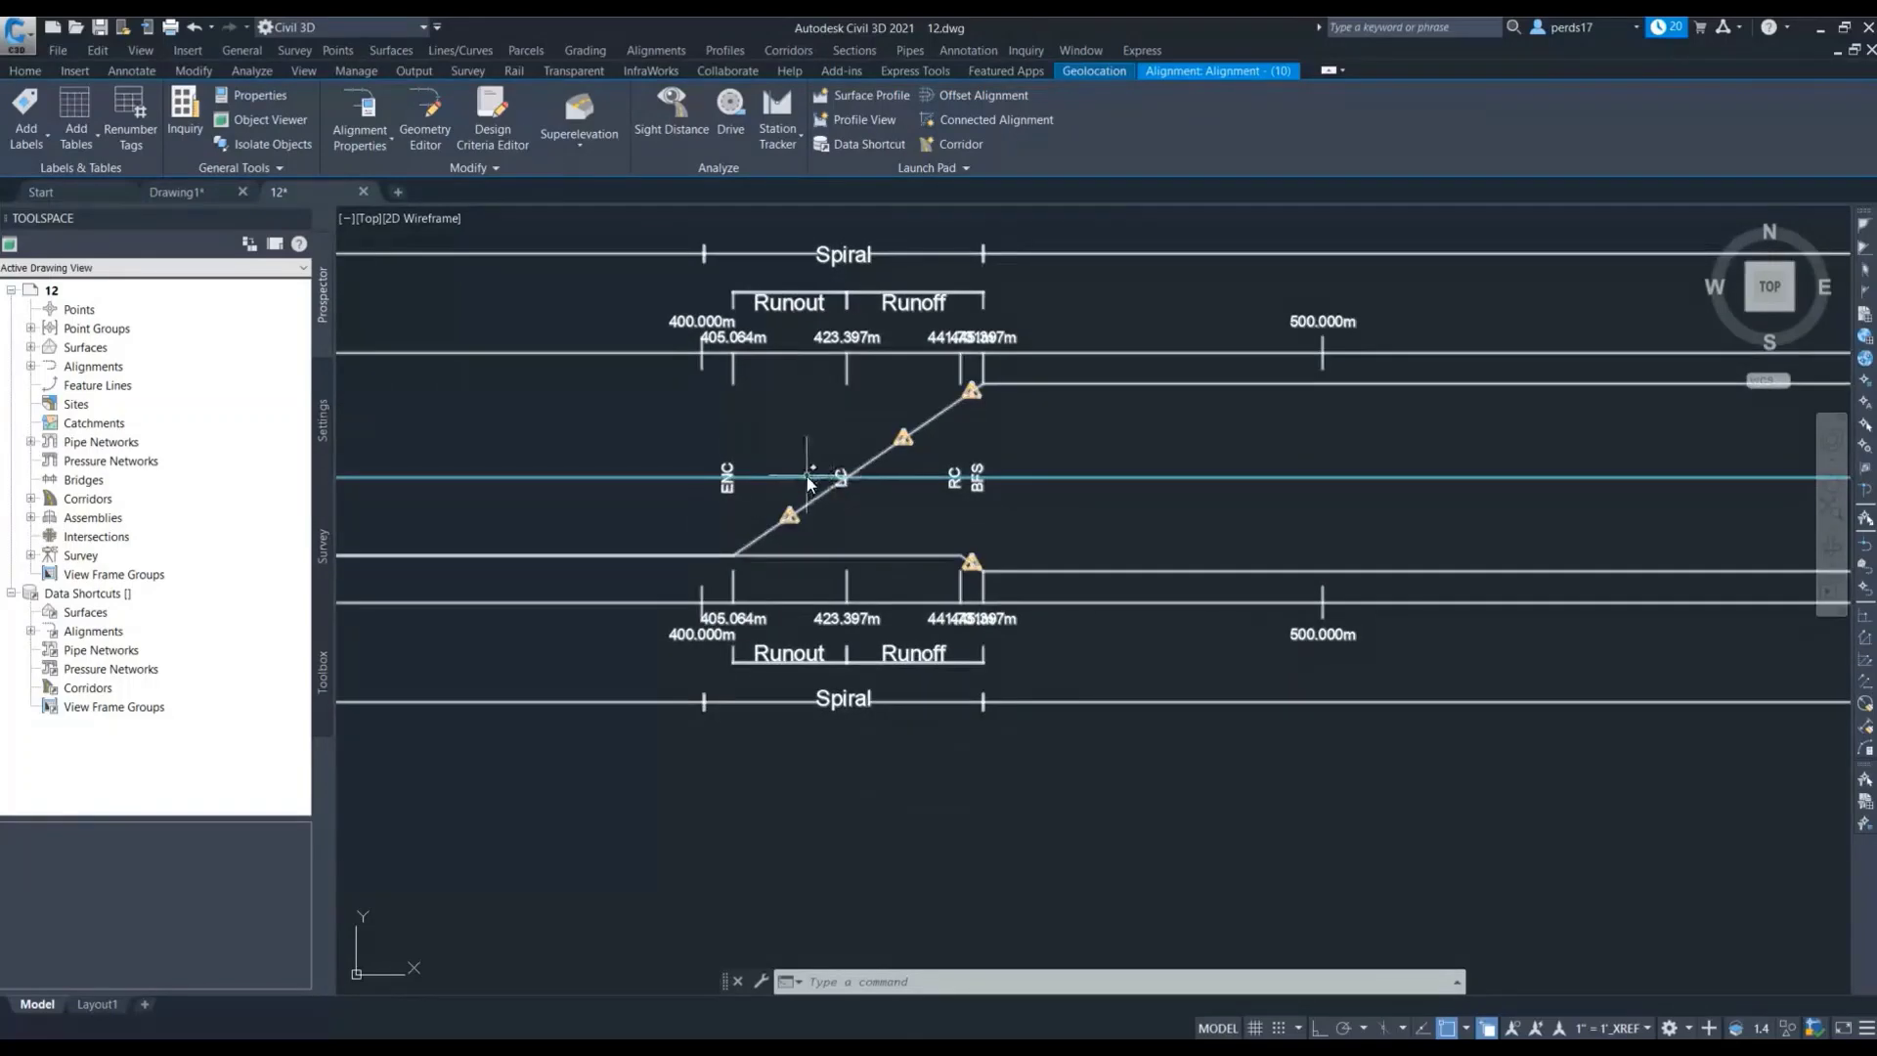
scroll(860, 489, down, 5)
scroll(1551, 549, down, 6)
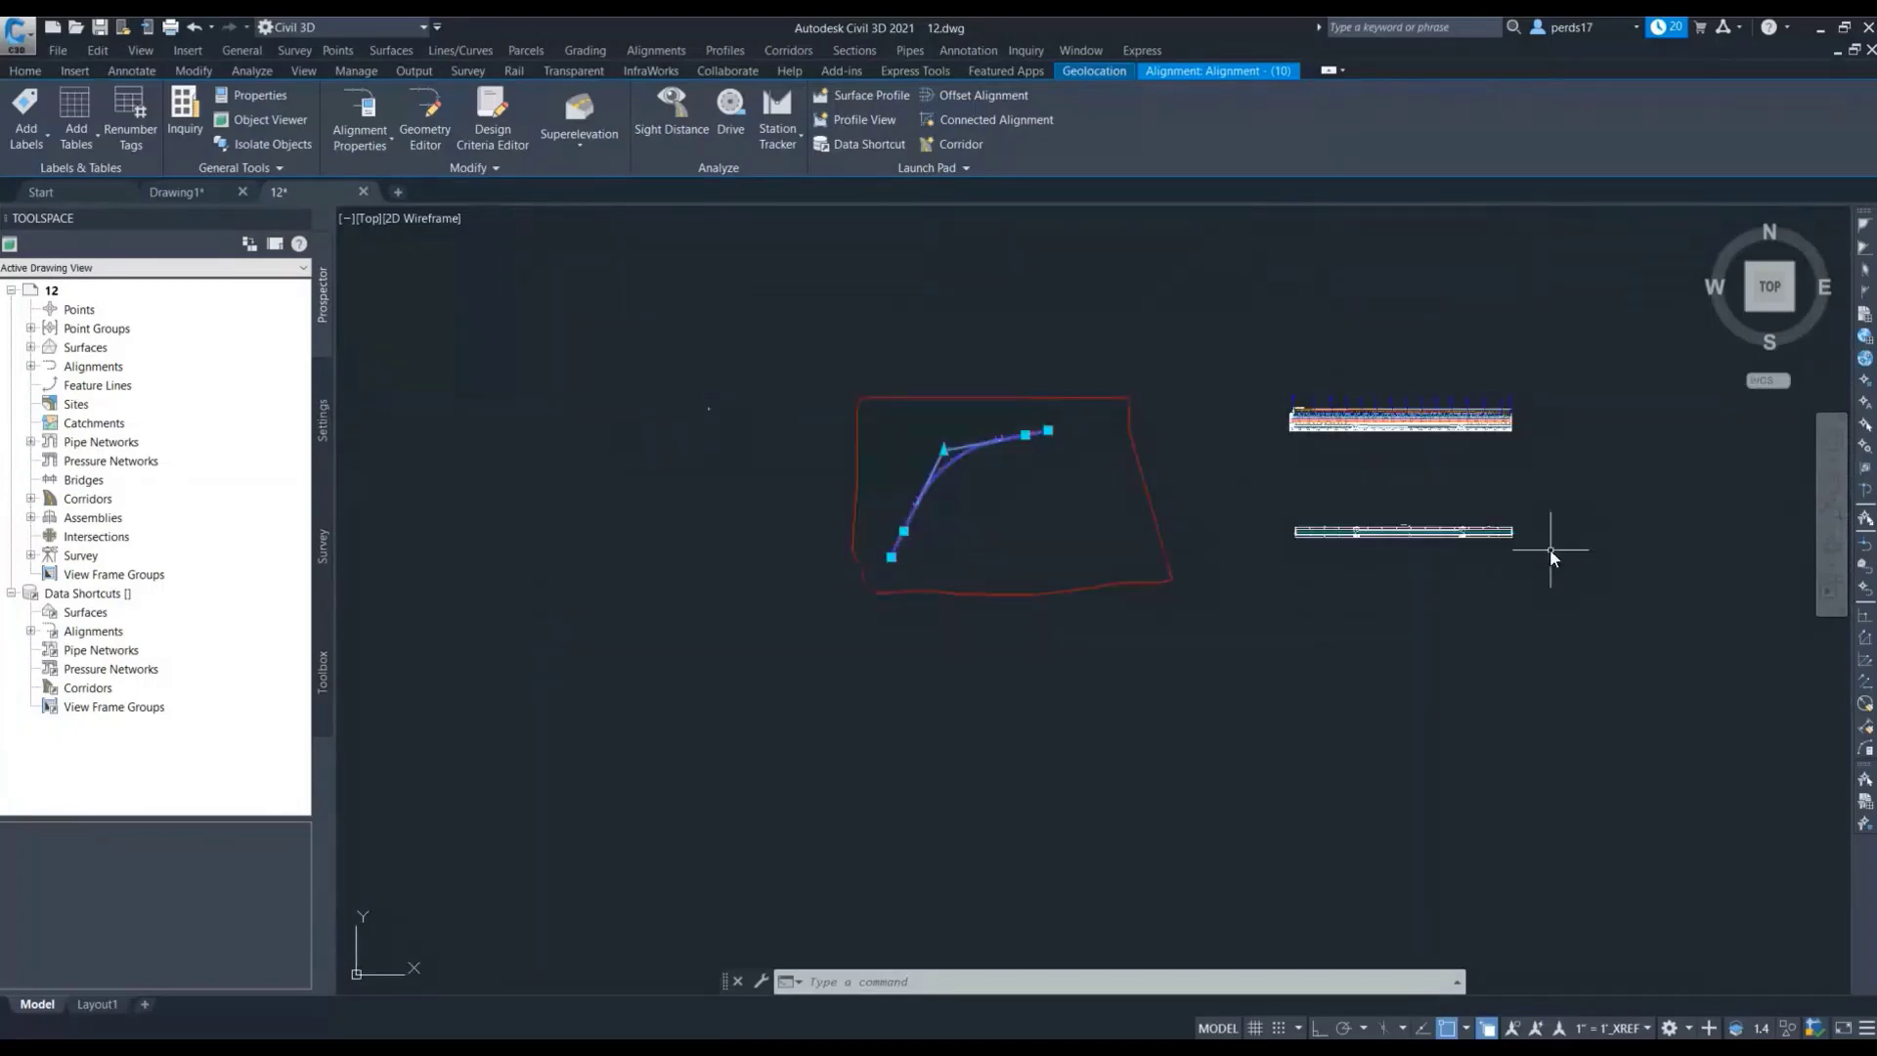
scroll(1379, 485, up, 8)
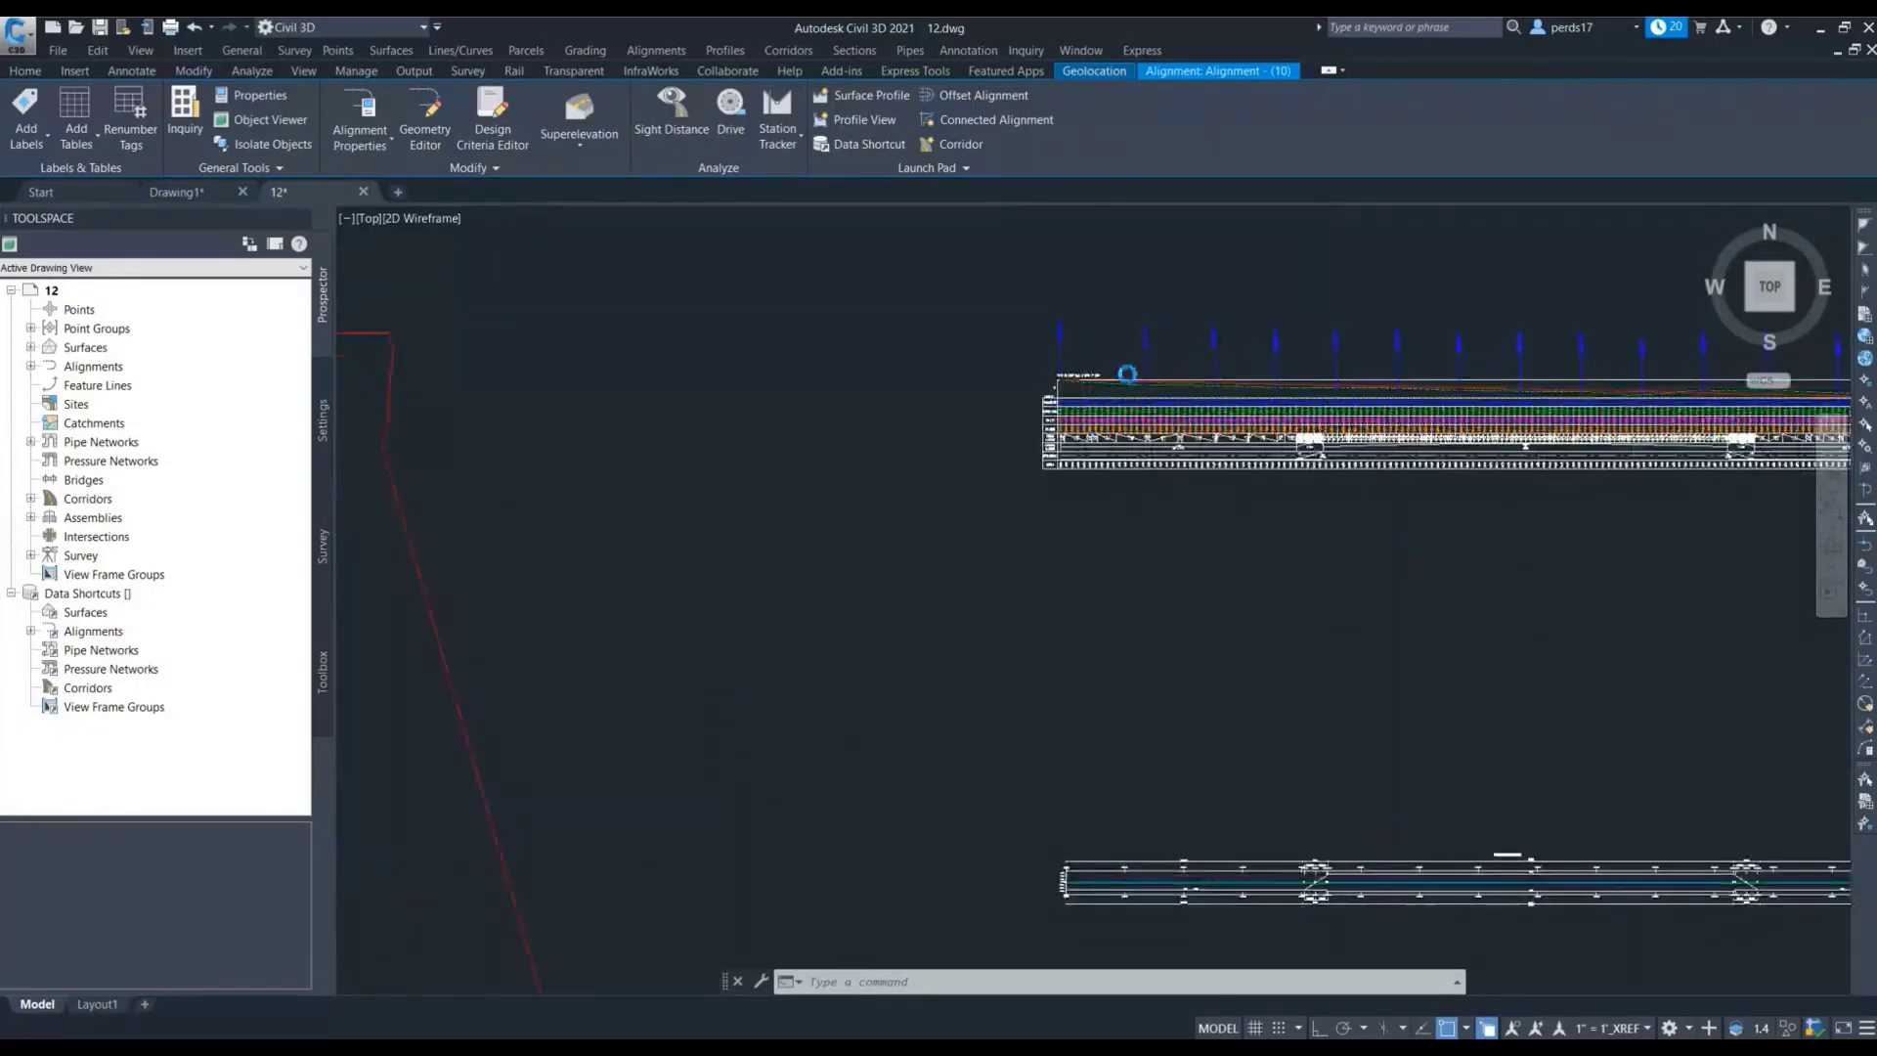
scroll(802, 396, down, 5)
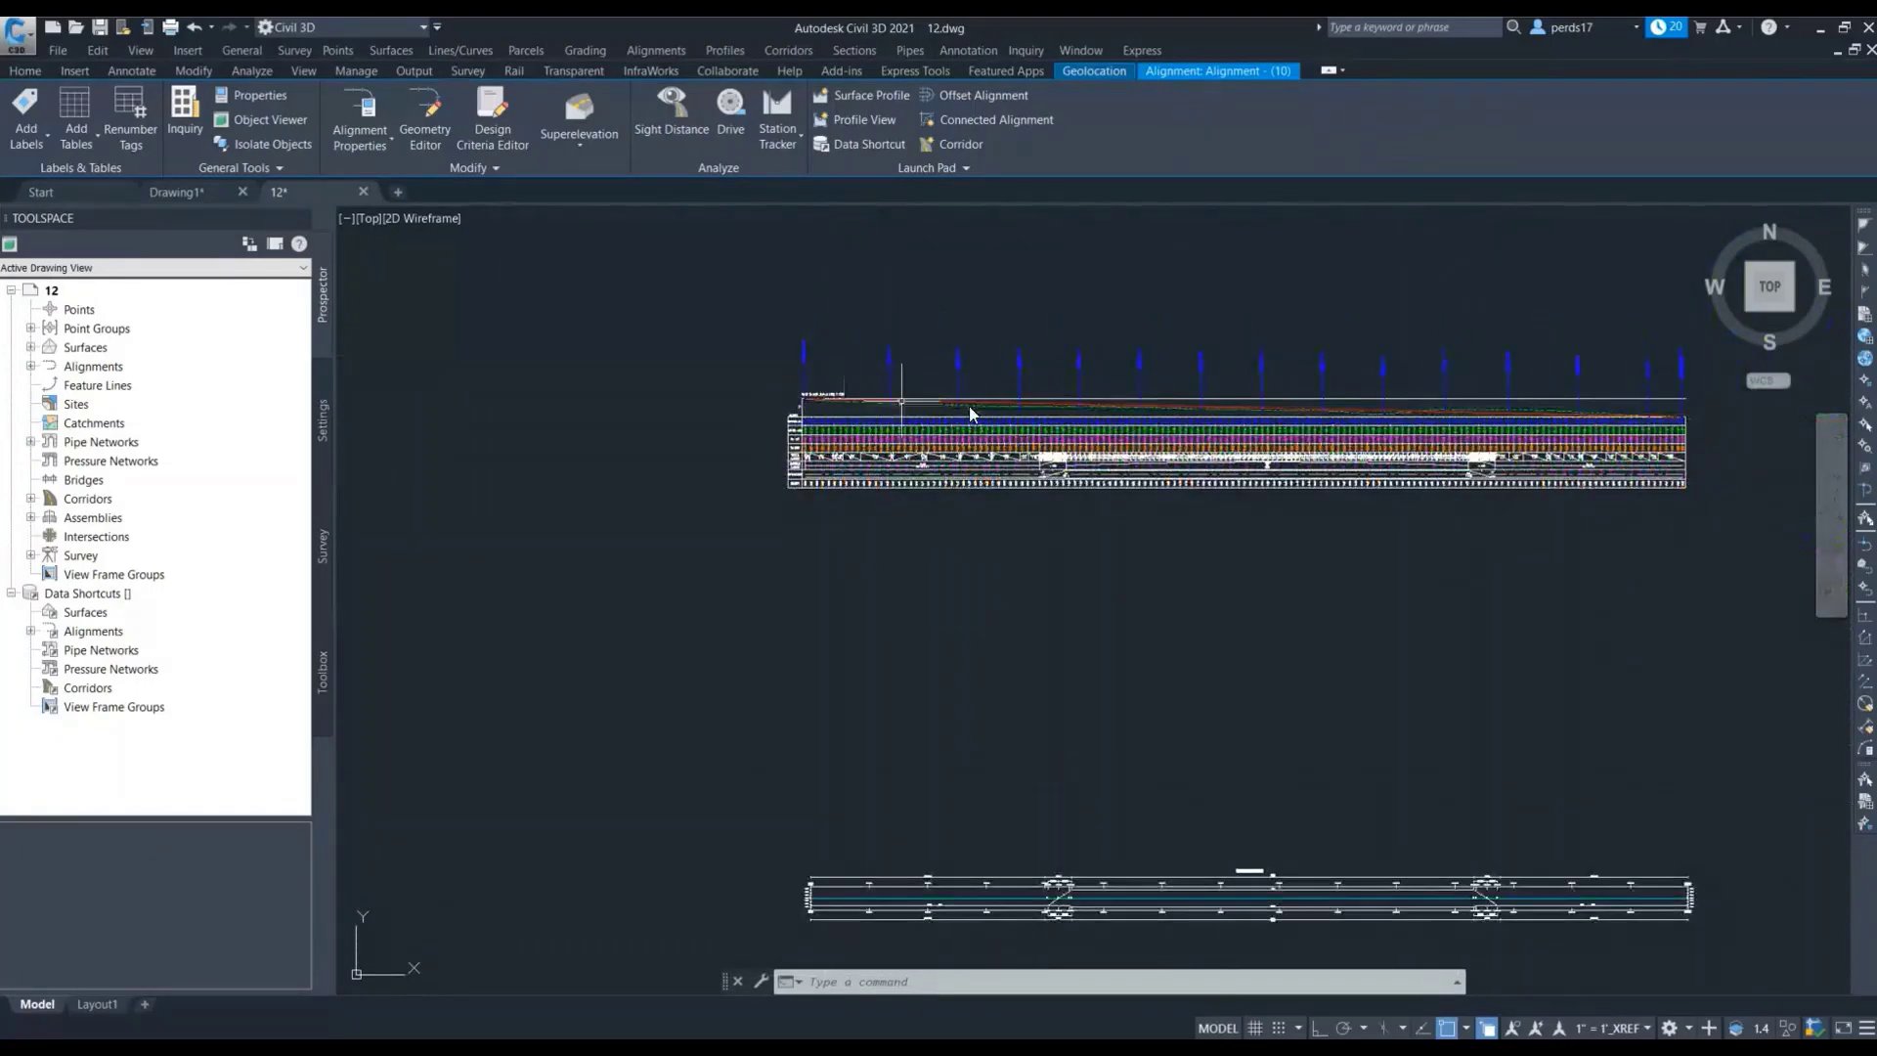
scroll(1628, 445, up, 3)
scroll(1627, 445, down, 7)
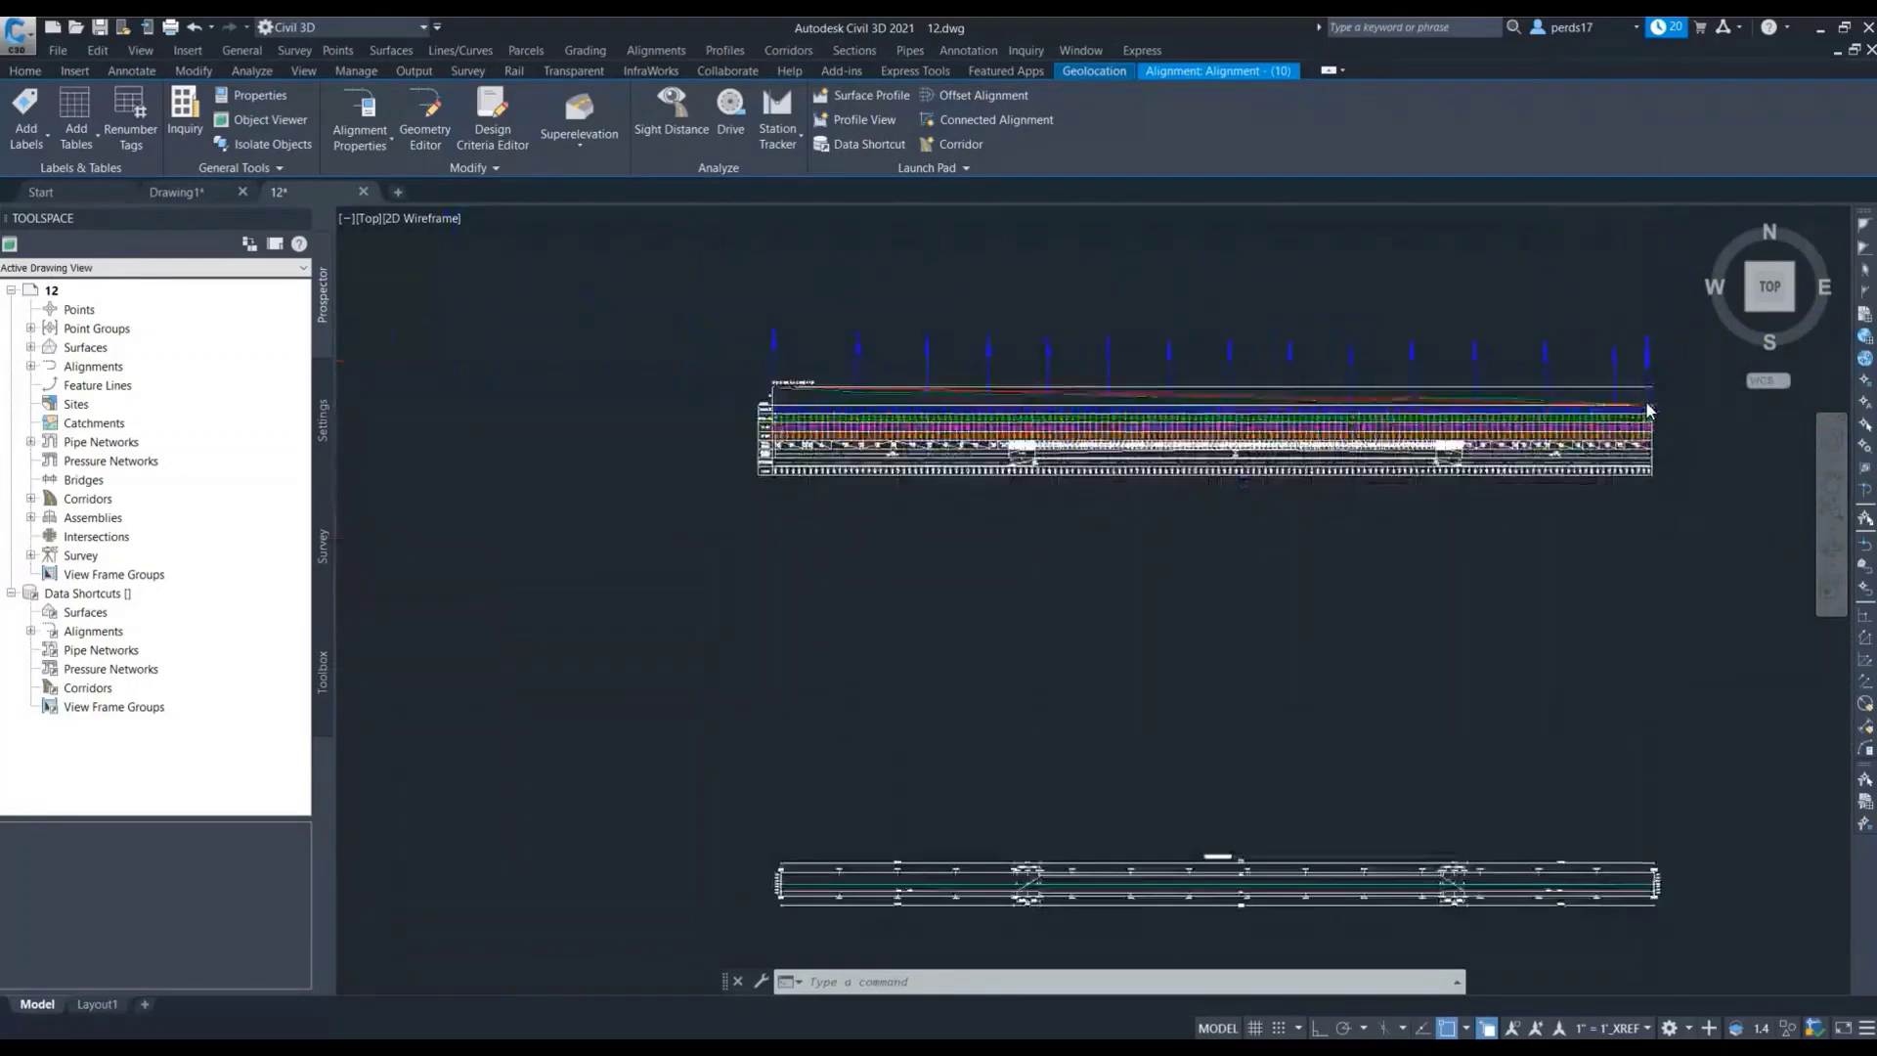
scroll(713, 500, up, 4)
scroll(939, 498, down, 6)
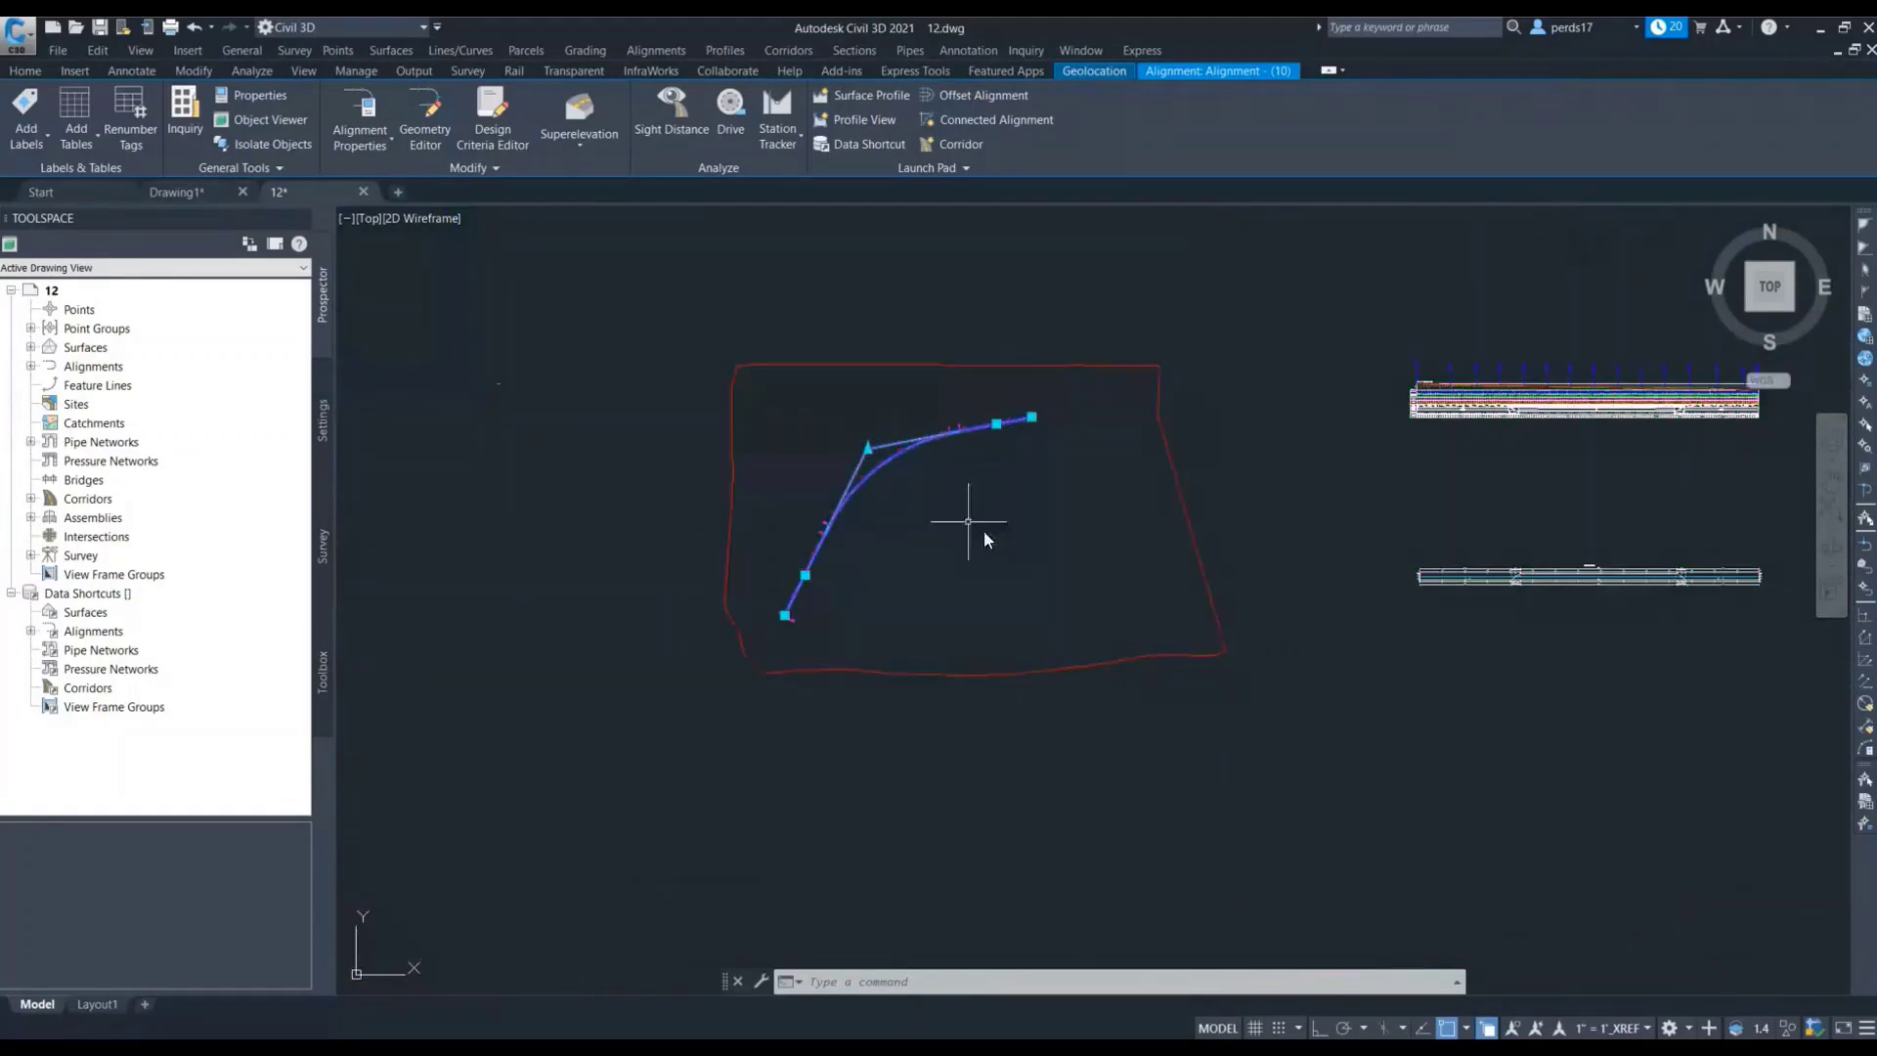
Examine the lane widths and cross slopes of the four-lane road assembly, and deselect the alignment
scroll(722, 457, up, 10)
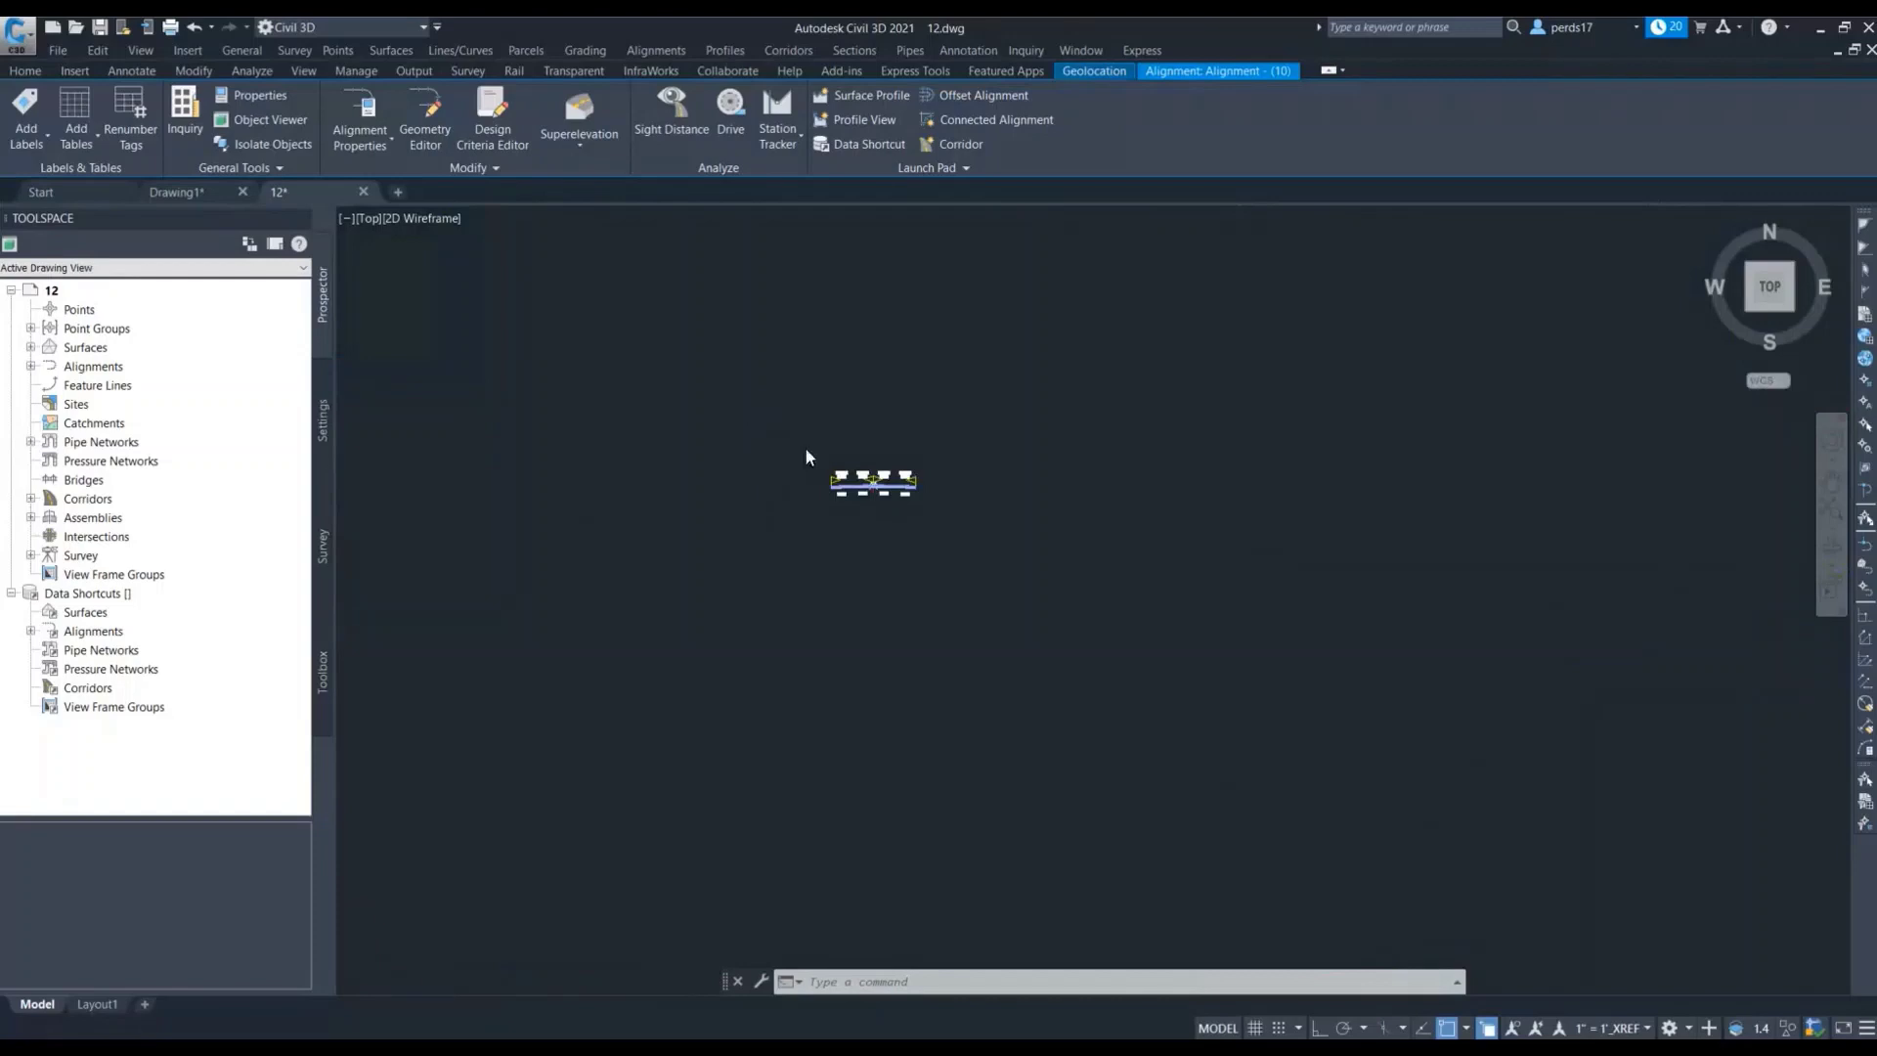
middle_drag(1051, 626, 941, 595)
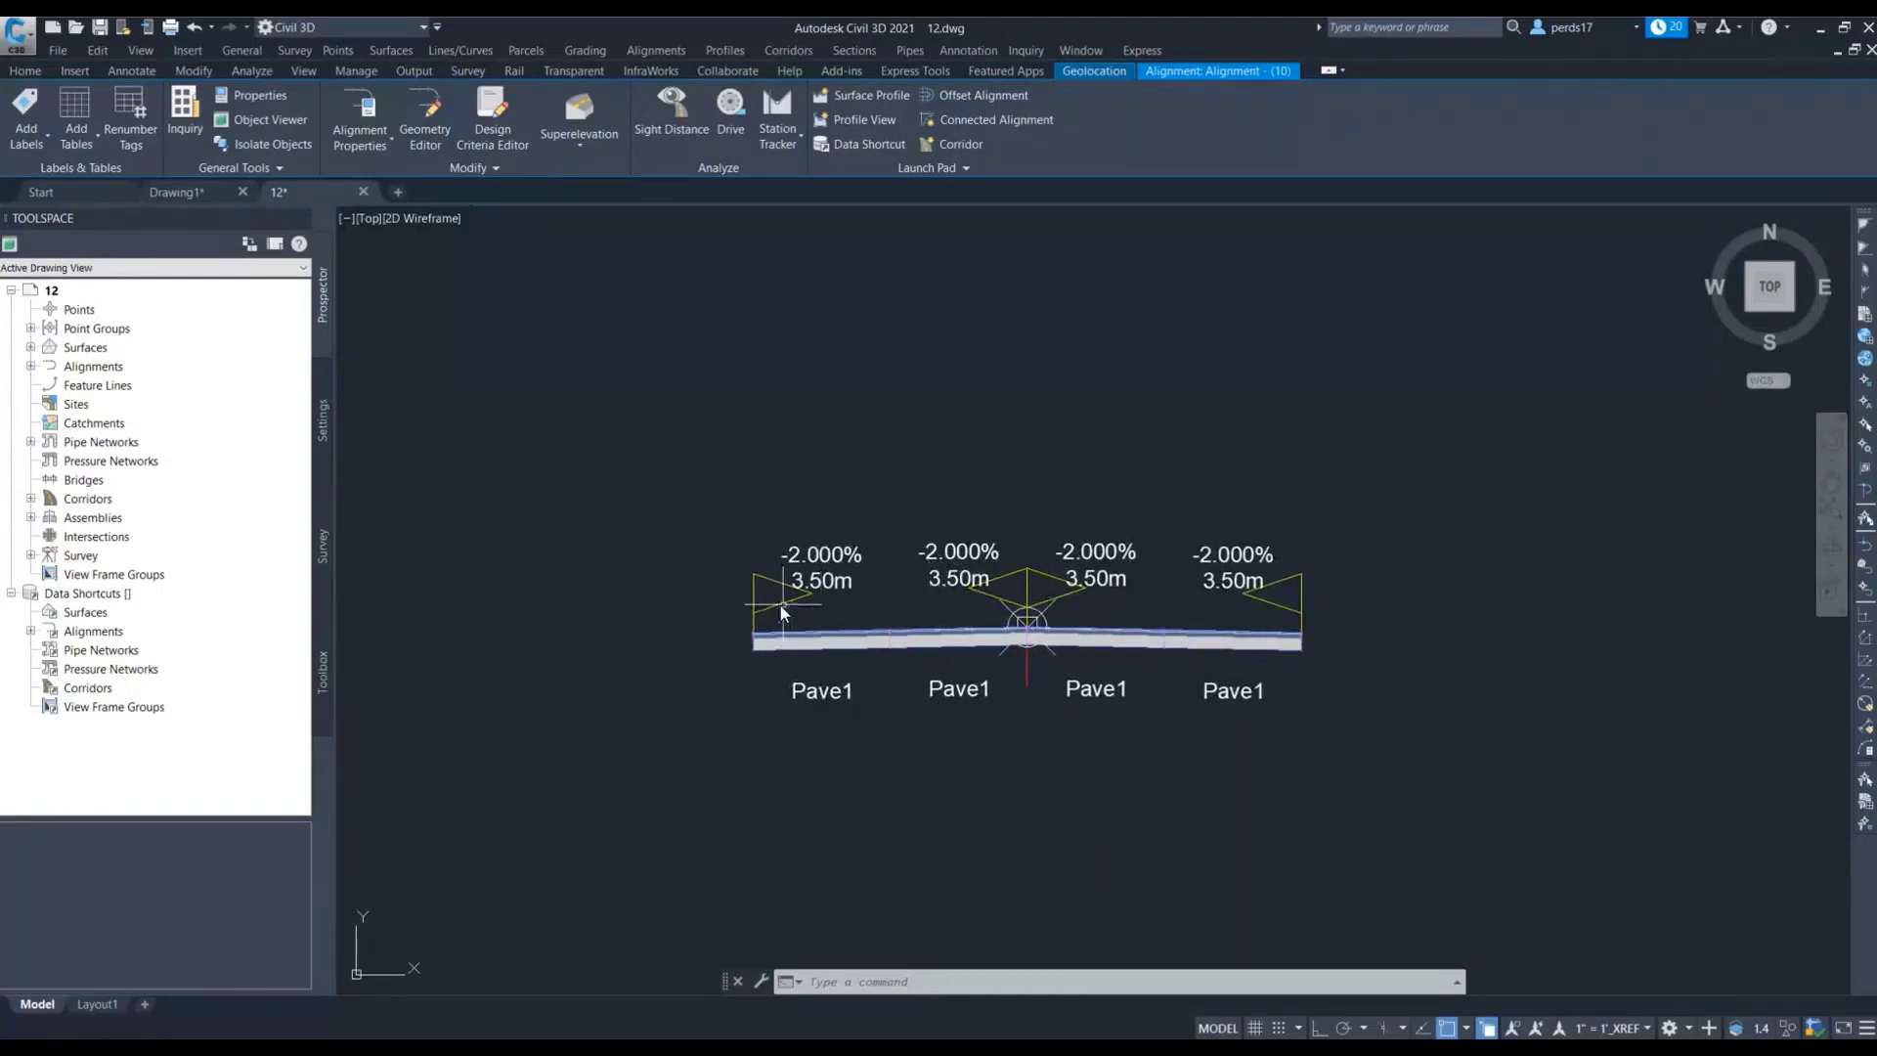
scroll(906, 580, down, 6)
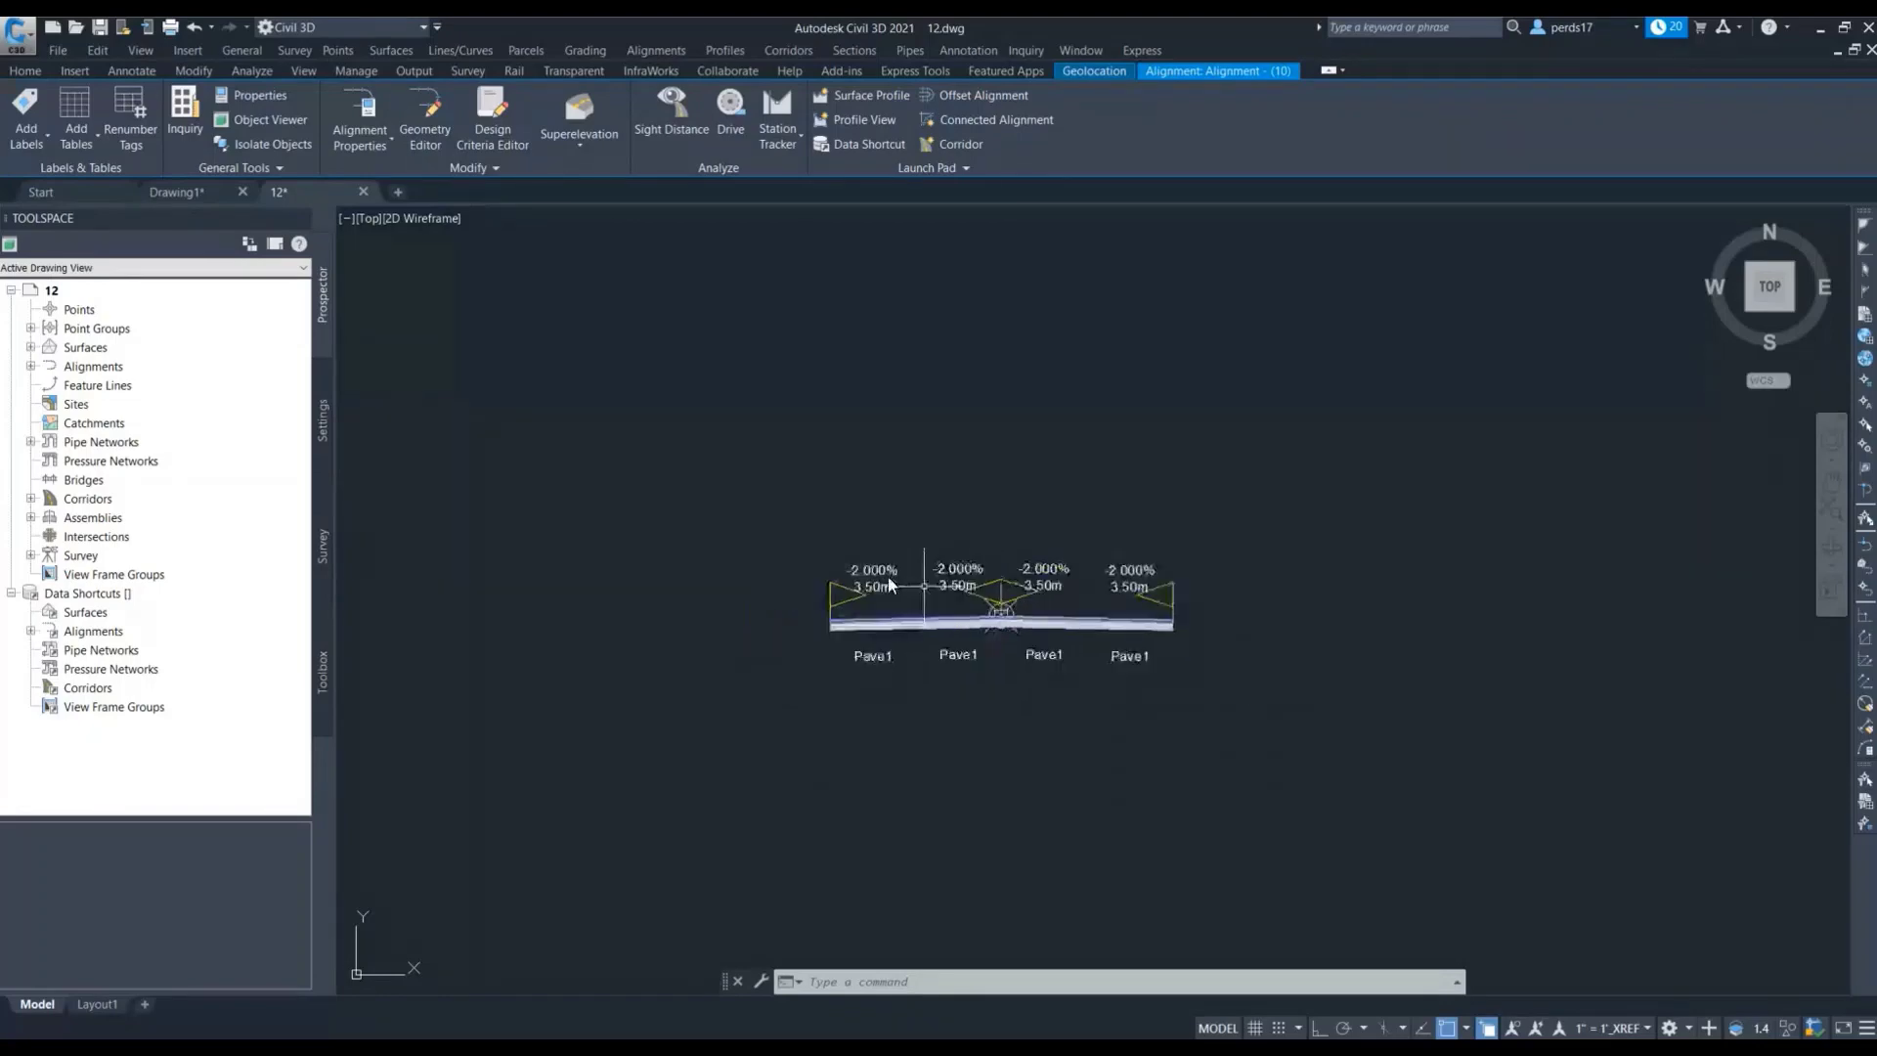
key(Escape)
scroll(938, 582, down, 3)
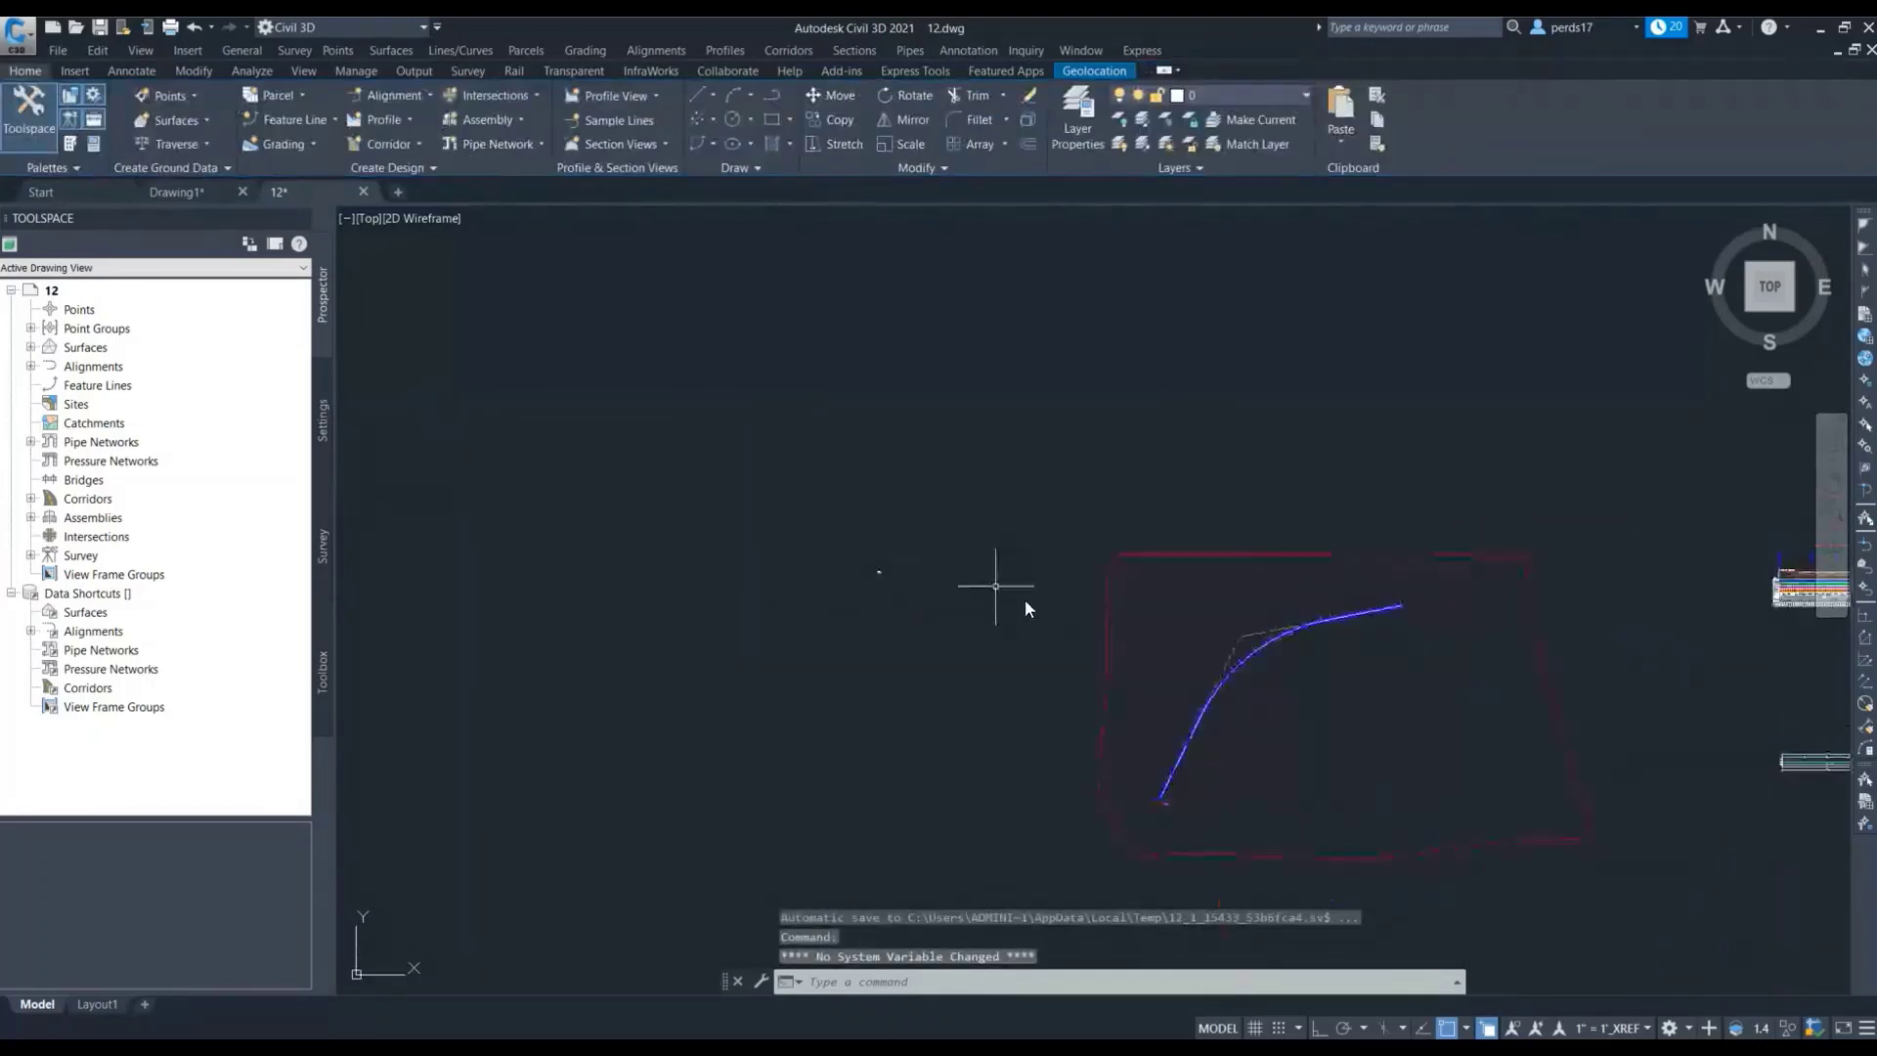
Select the road corridor along the alignment and open its corridor properties
scroll(1191, 717, up, 8)
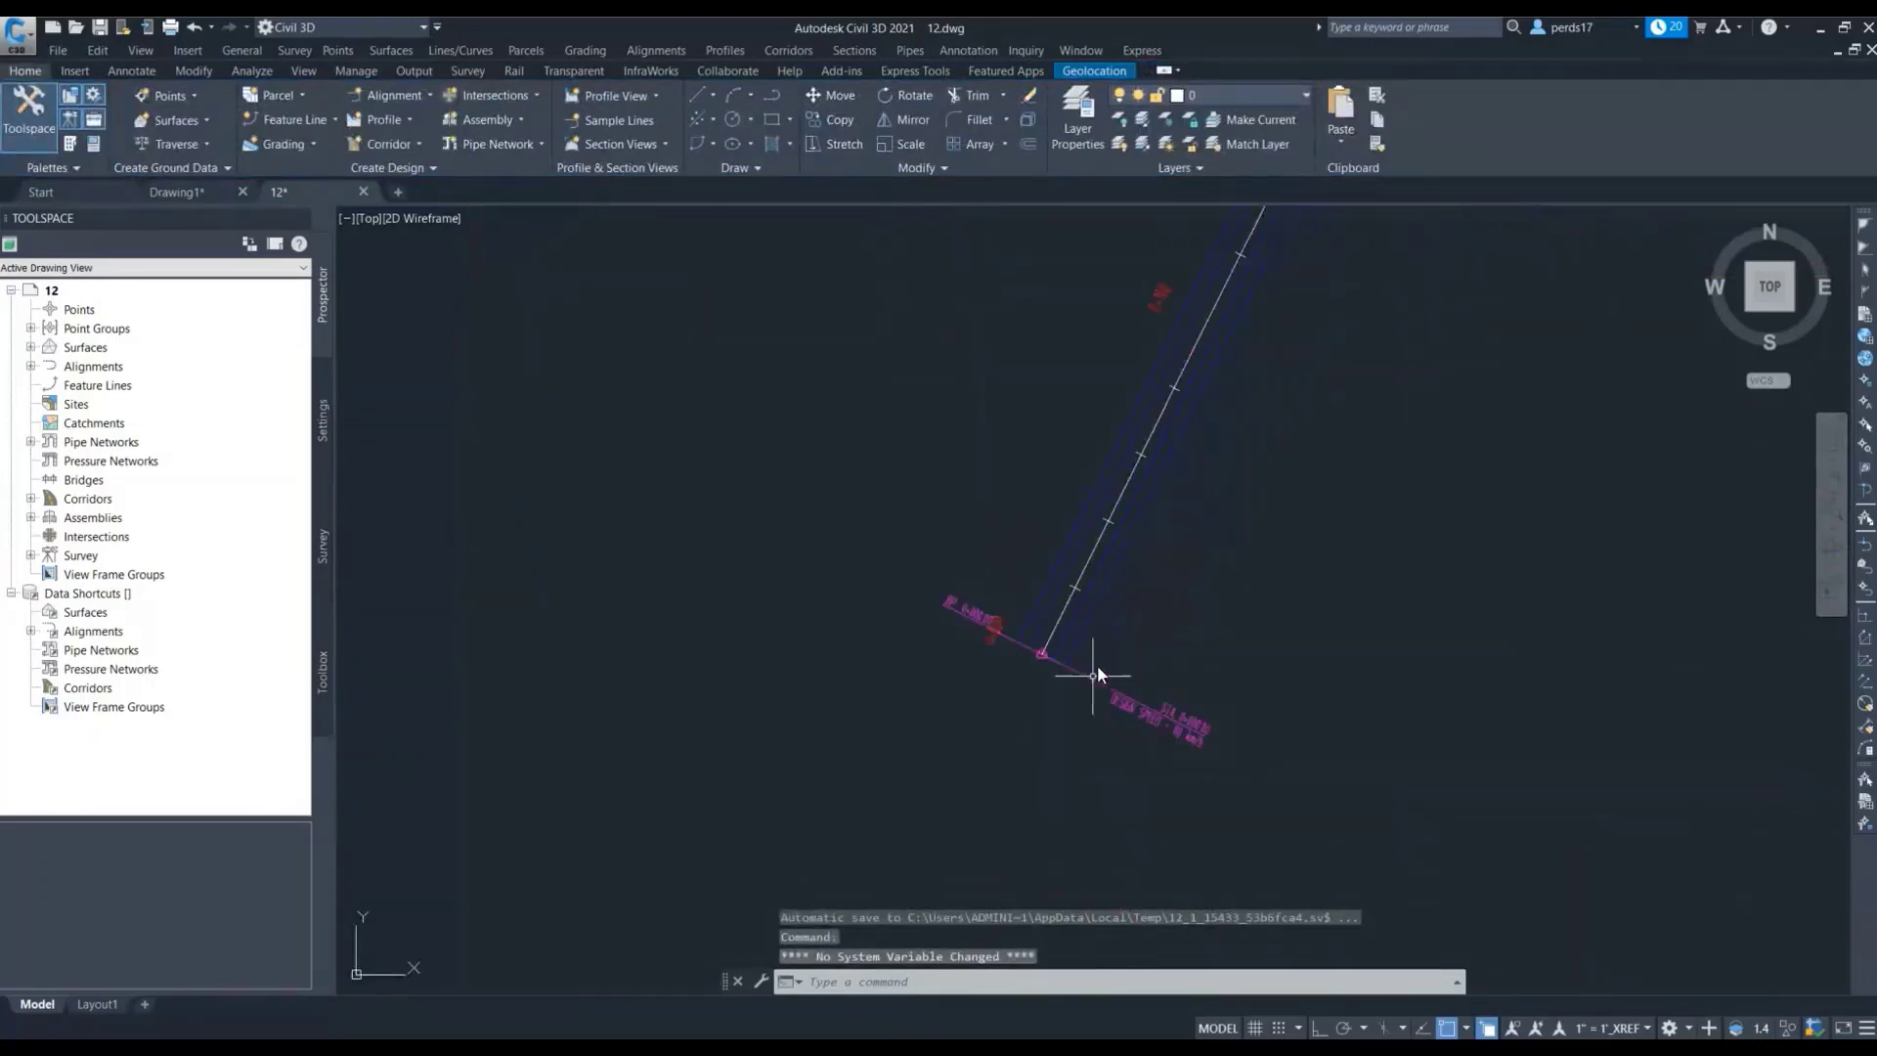
scroll(1092, 635, up, 5)
key(Escape)
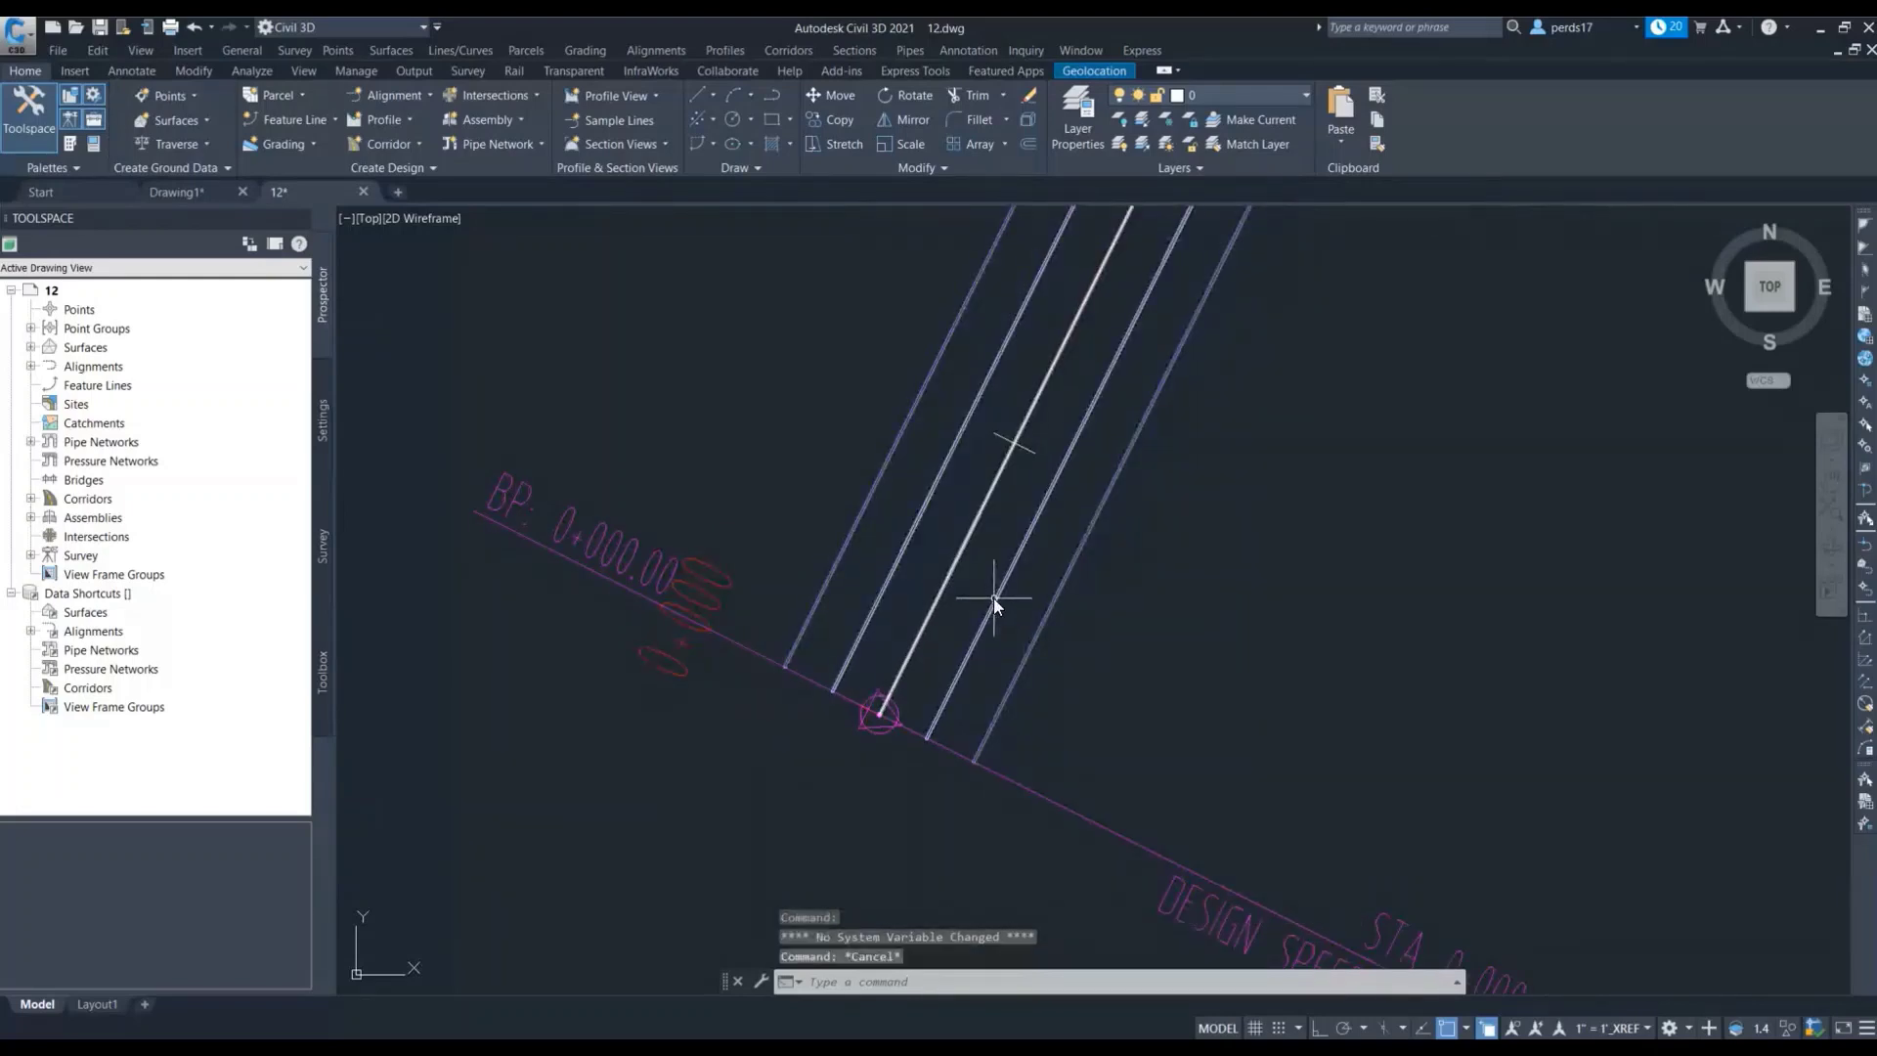
click(993, 597)
scroll(993, 596, down, 5)
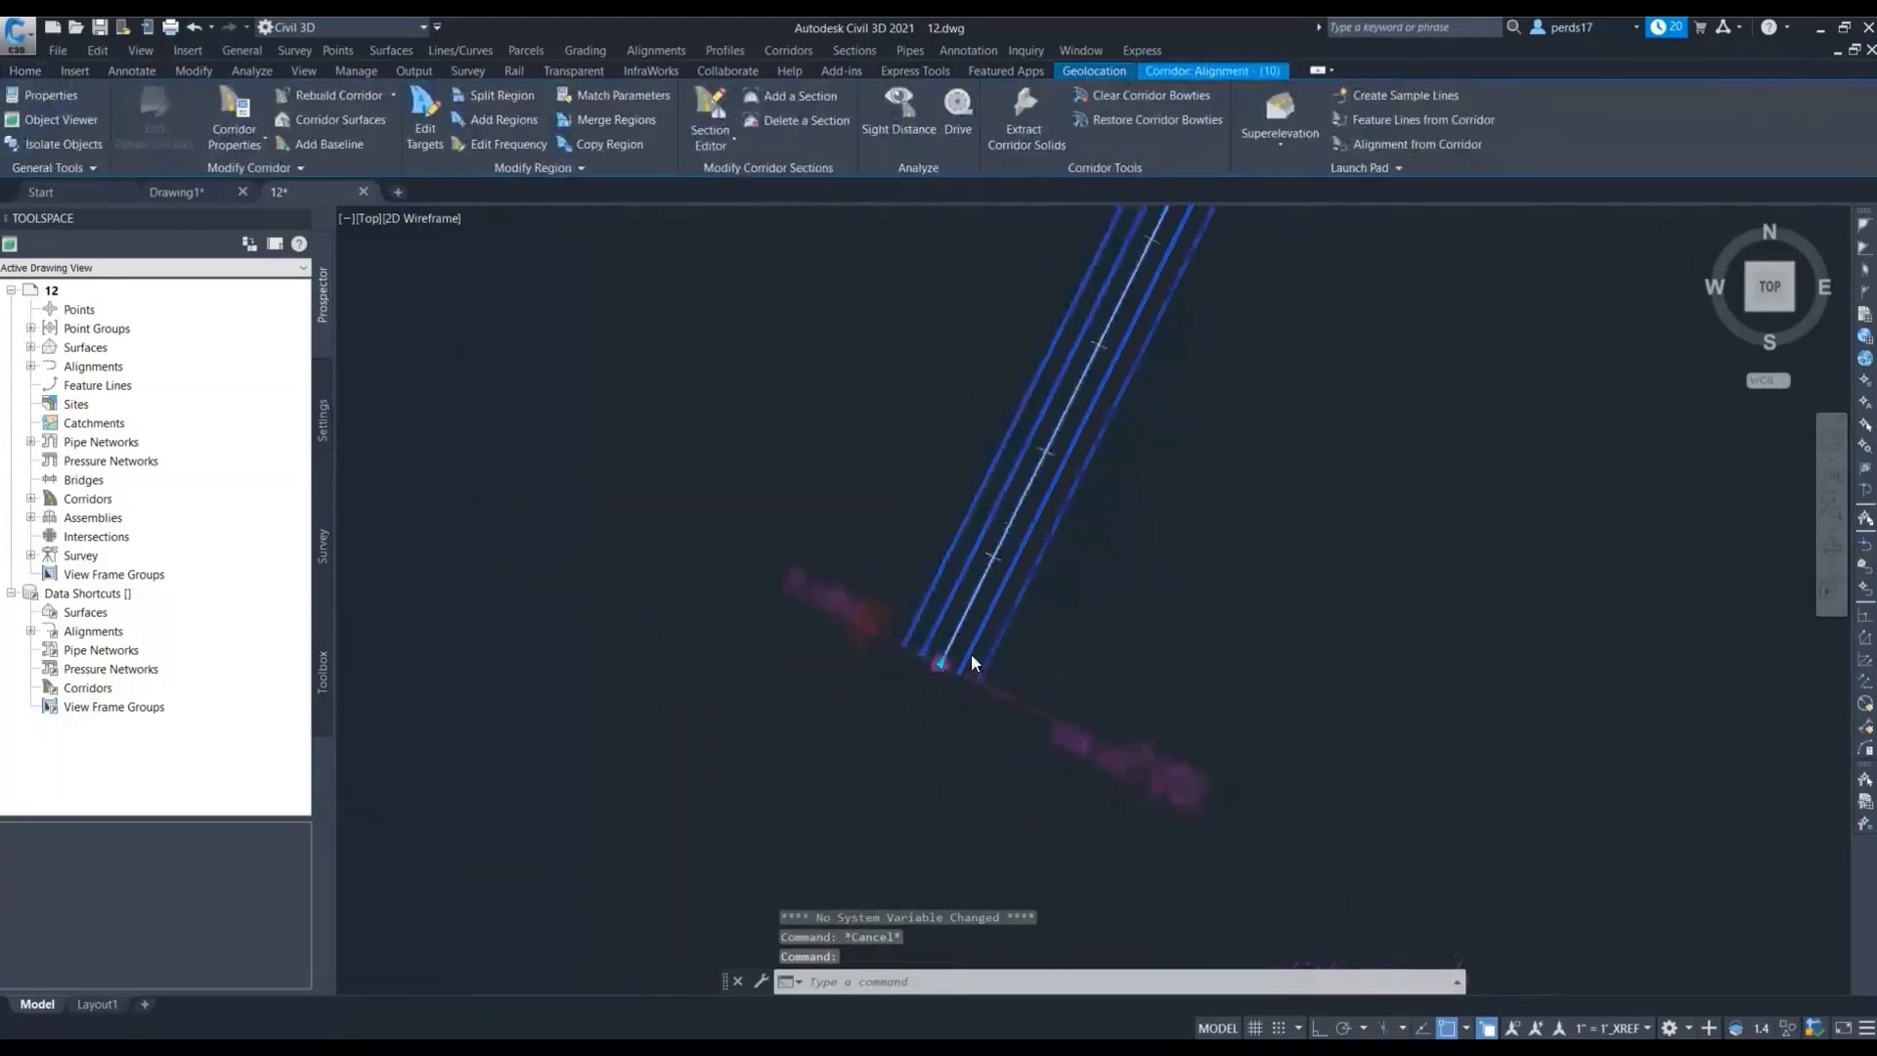
scroll(1123, 444, down, 4)
middle_drag(986, 638, 864, 712)
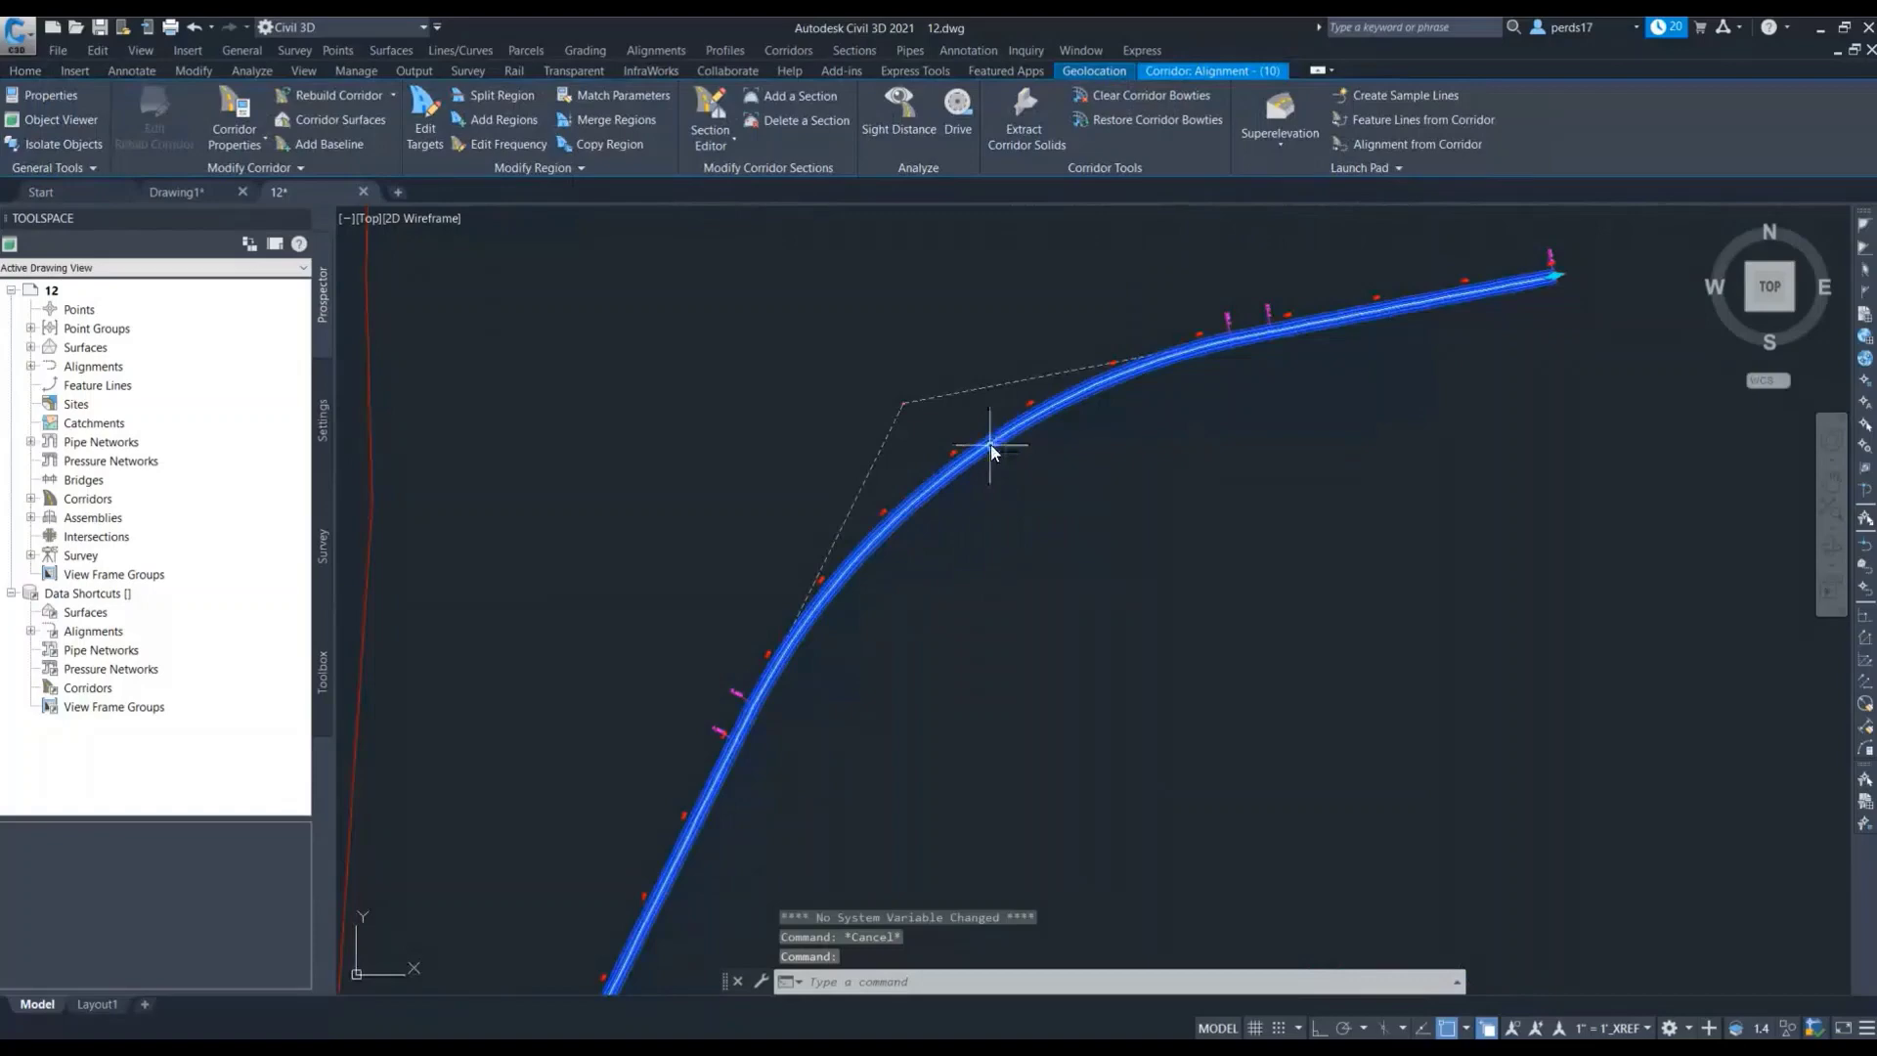
scroll(989, 444, up, 5)
right_click(913, 476)
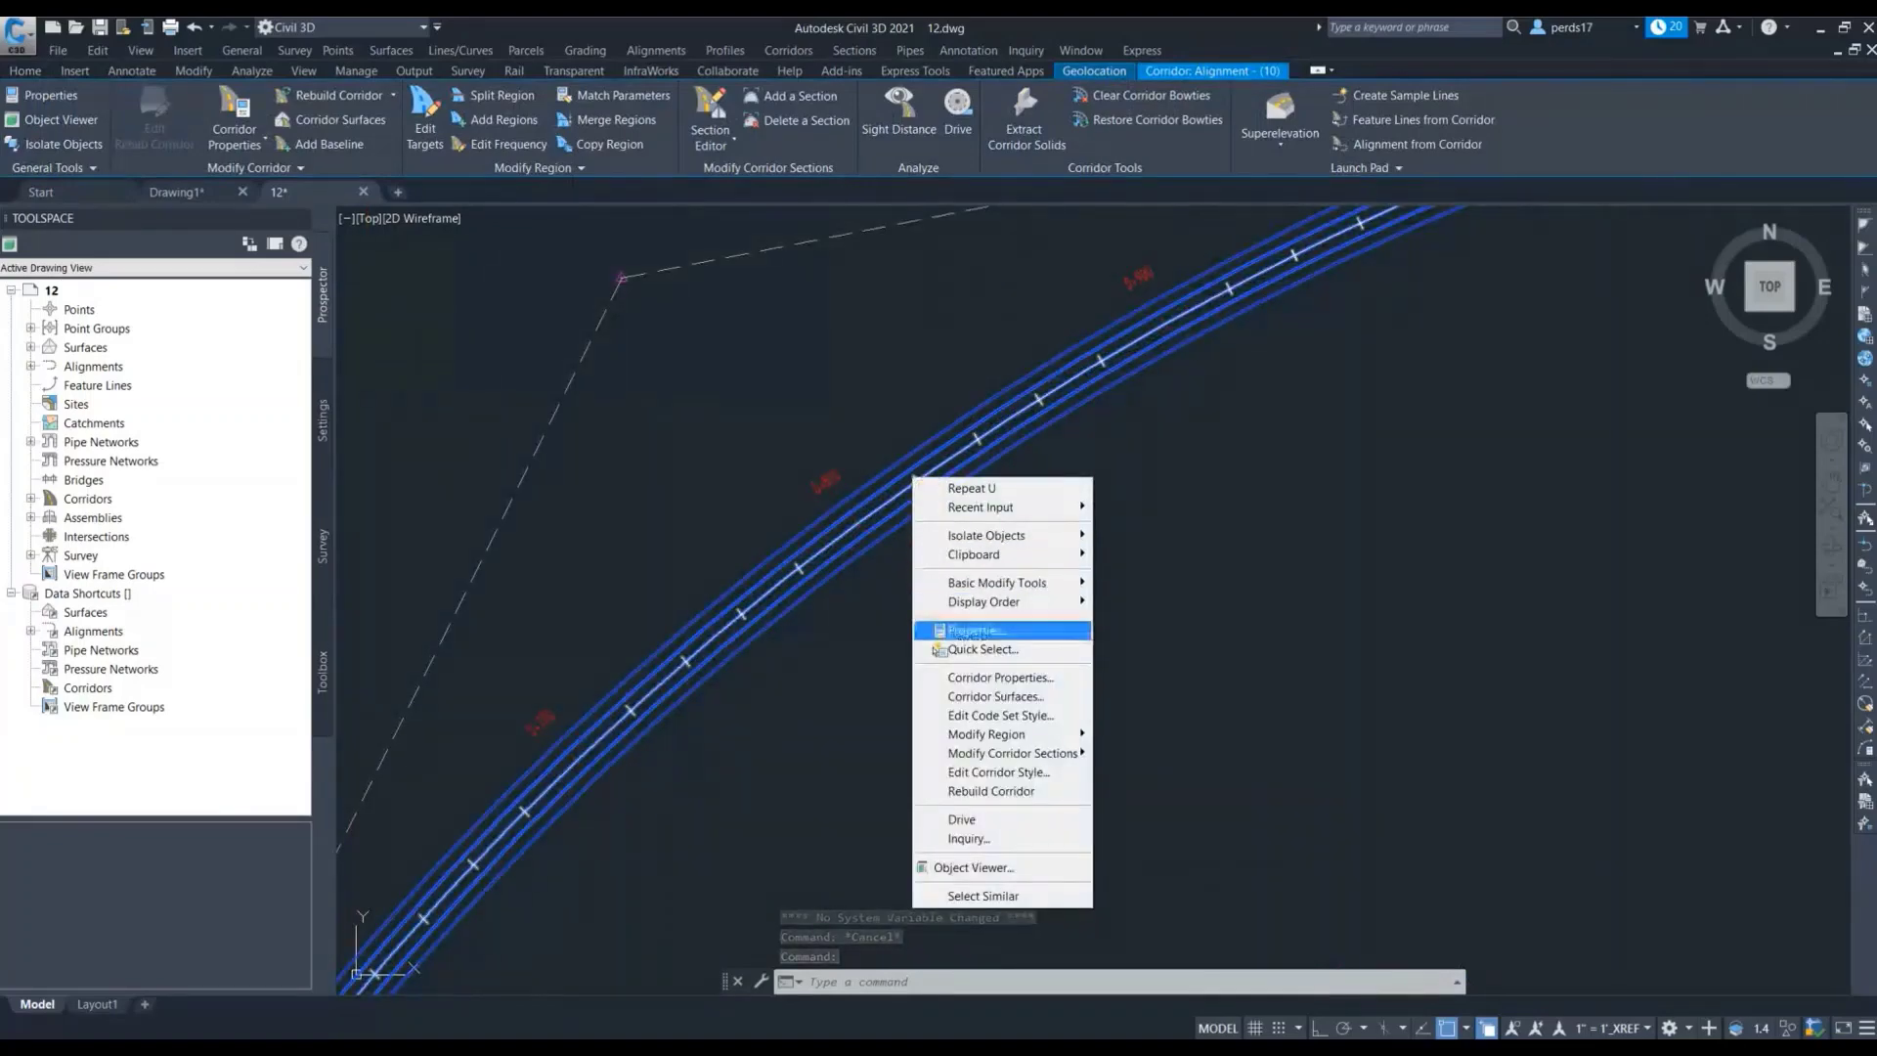
click(997, 677)
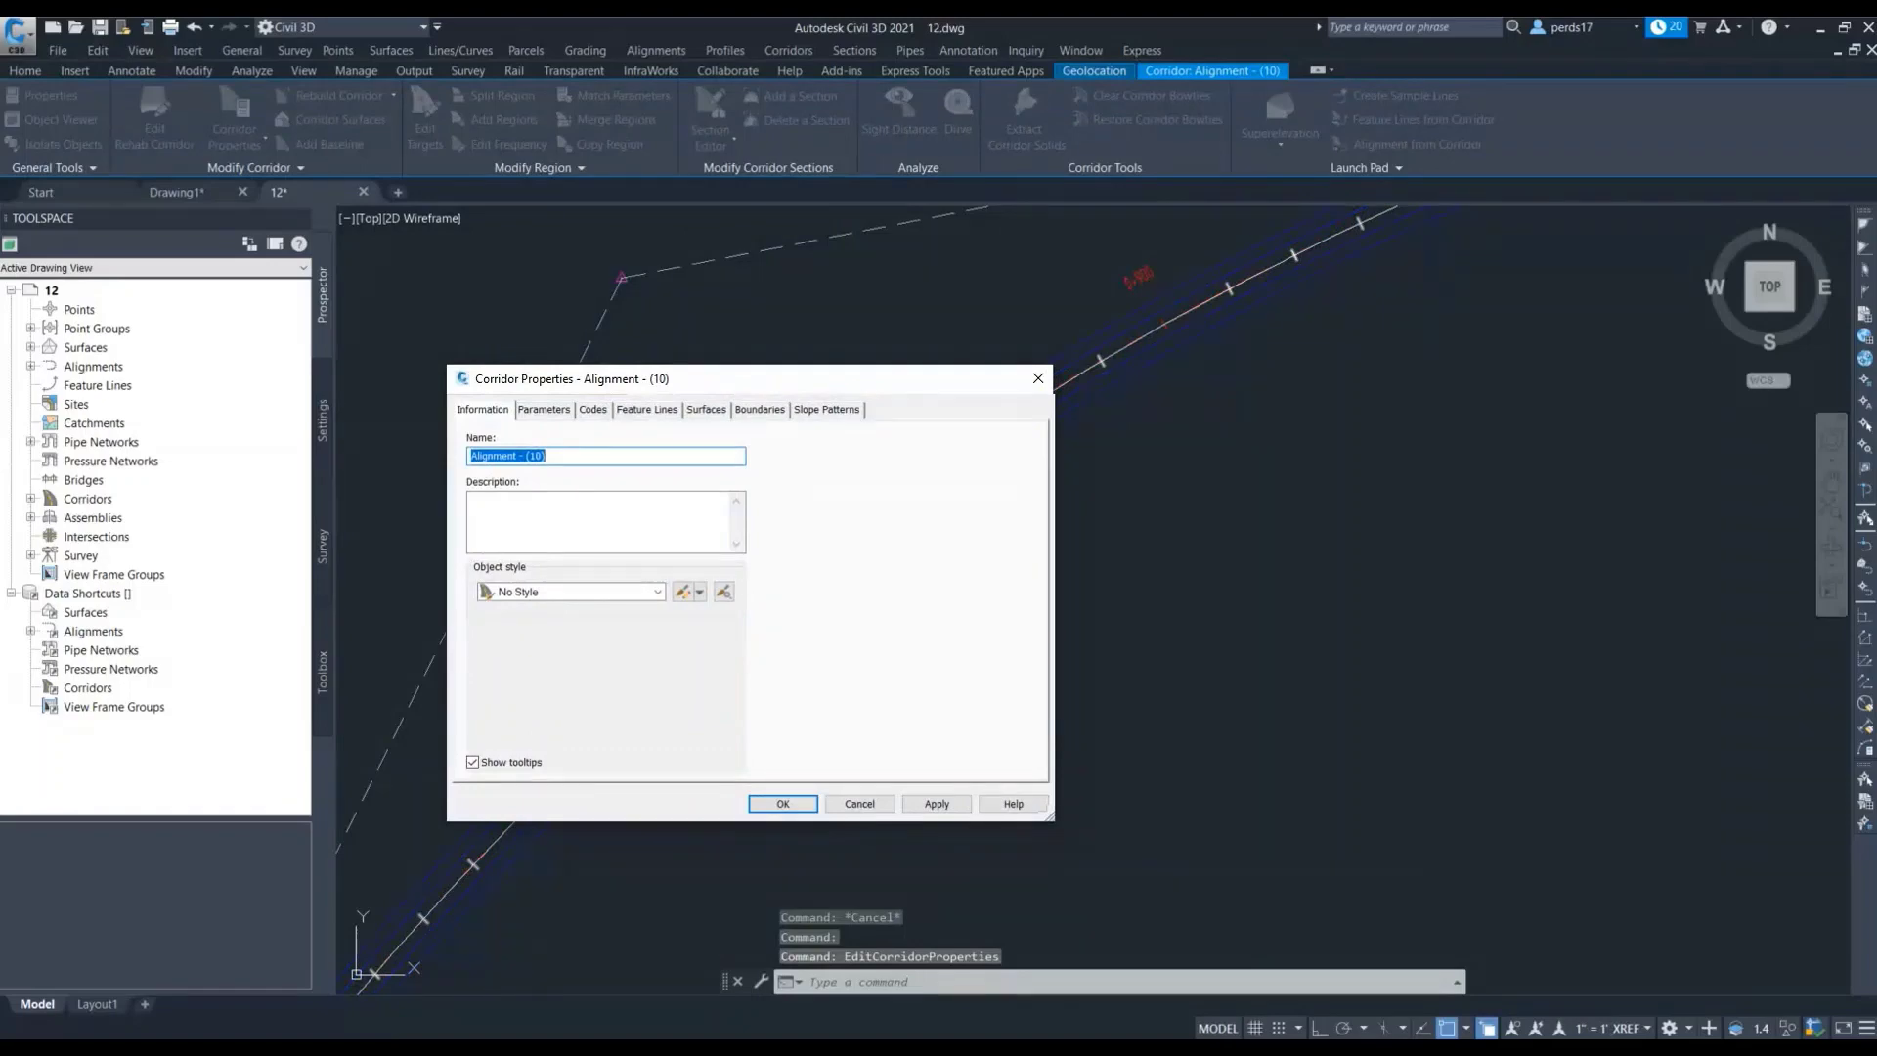
Delete the existing corridor surface from the corridor's surface list
click(706, 409)
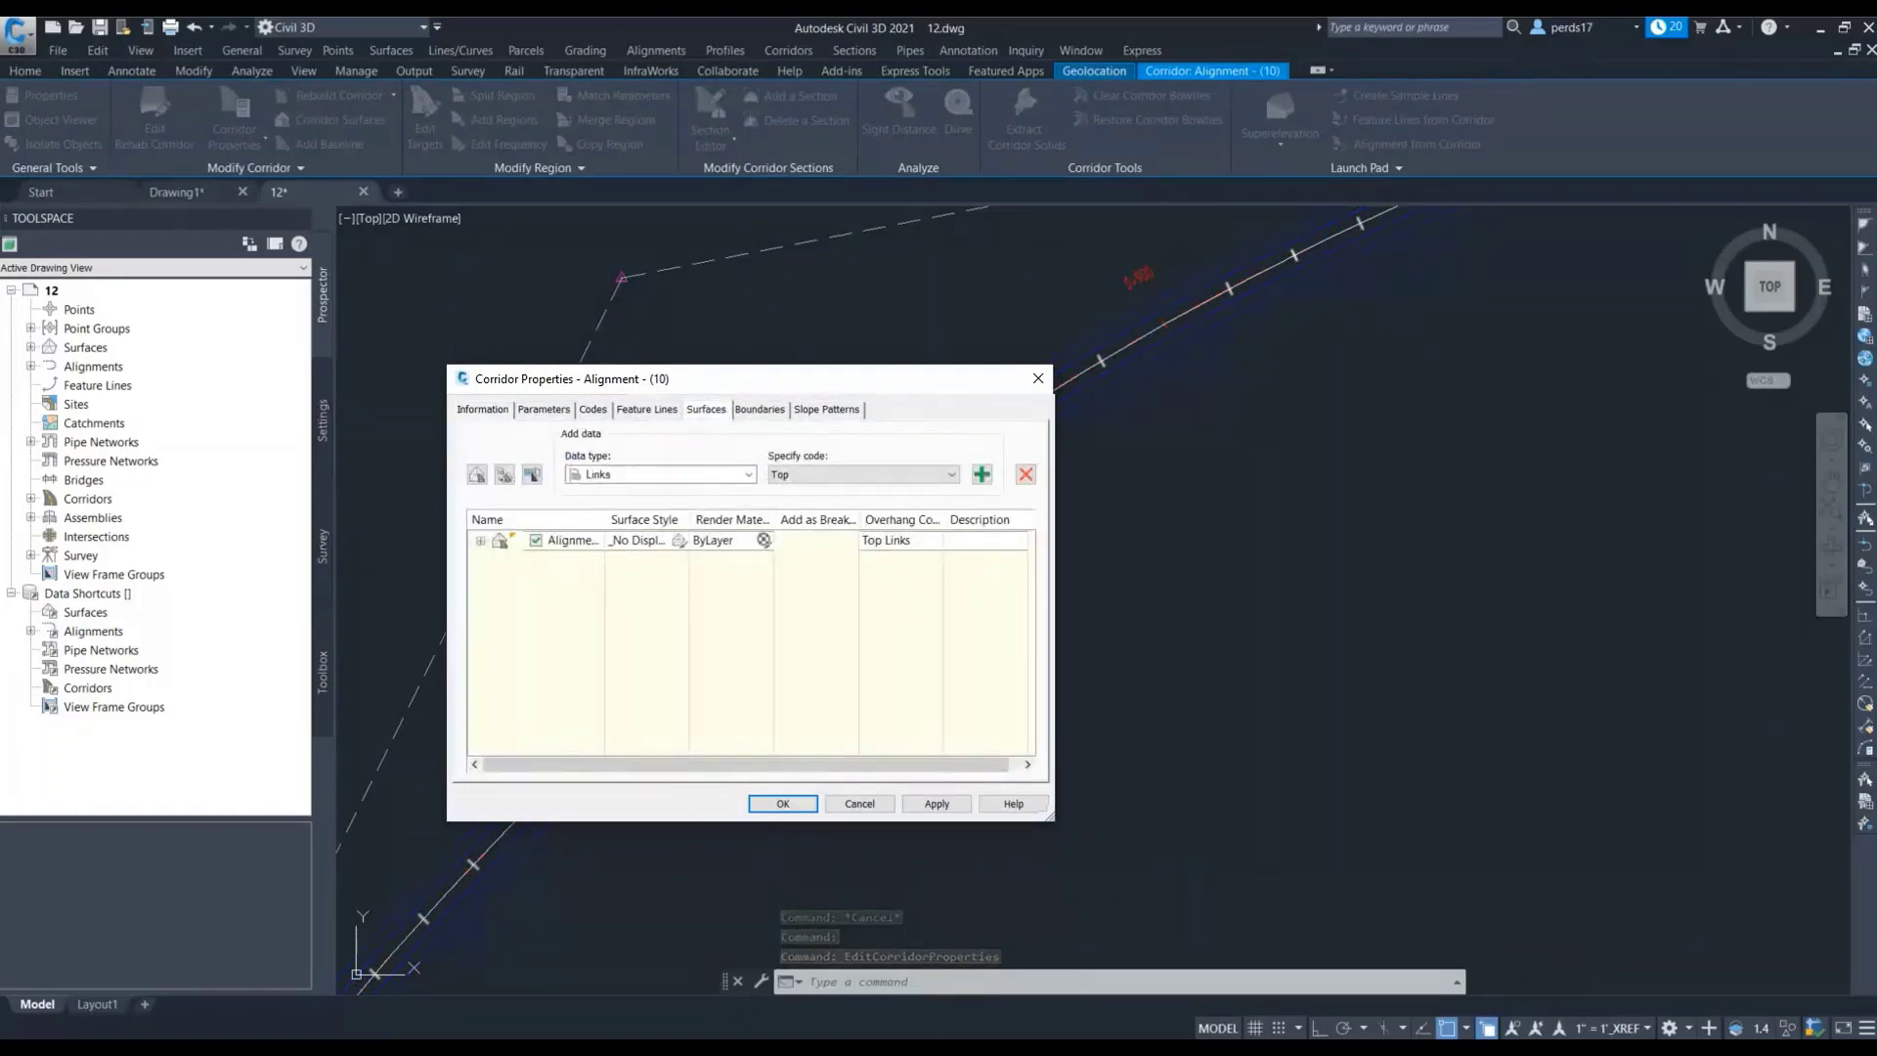
click(982, 474)
click(1026, 474)
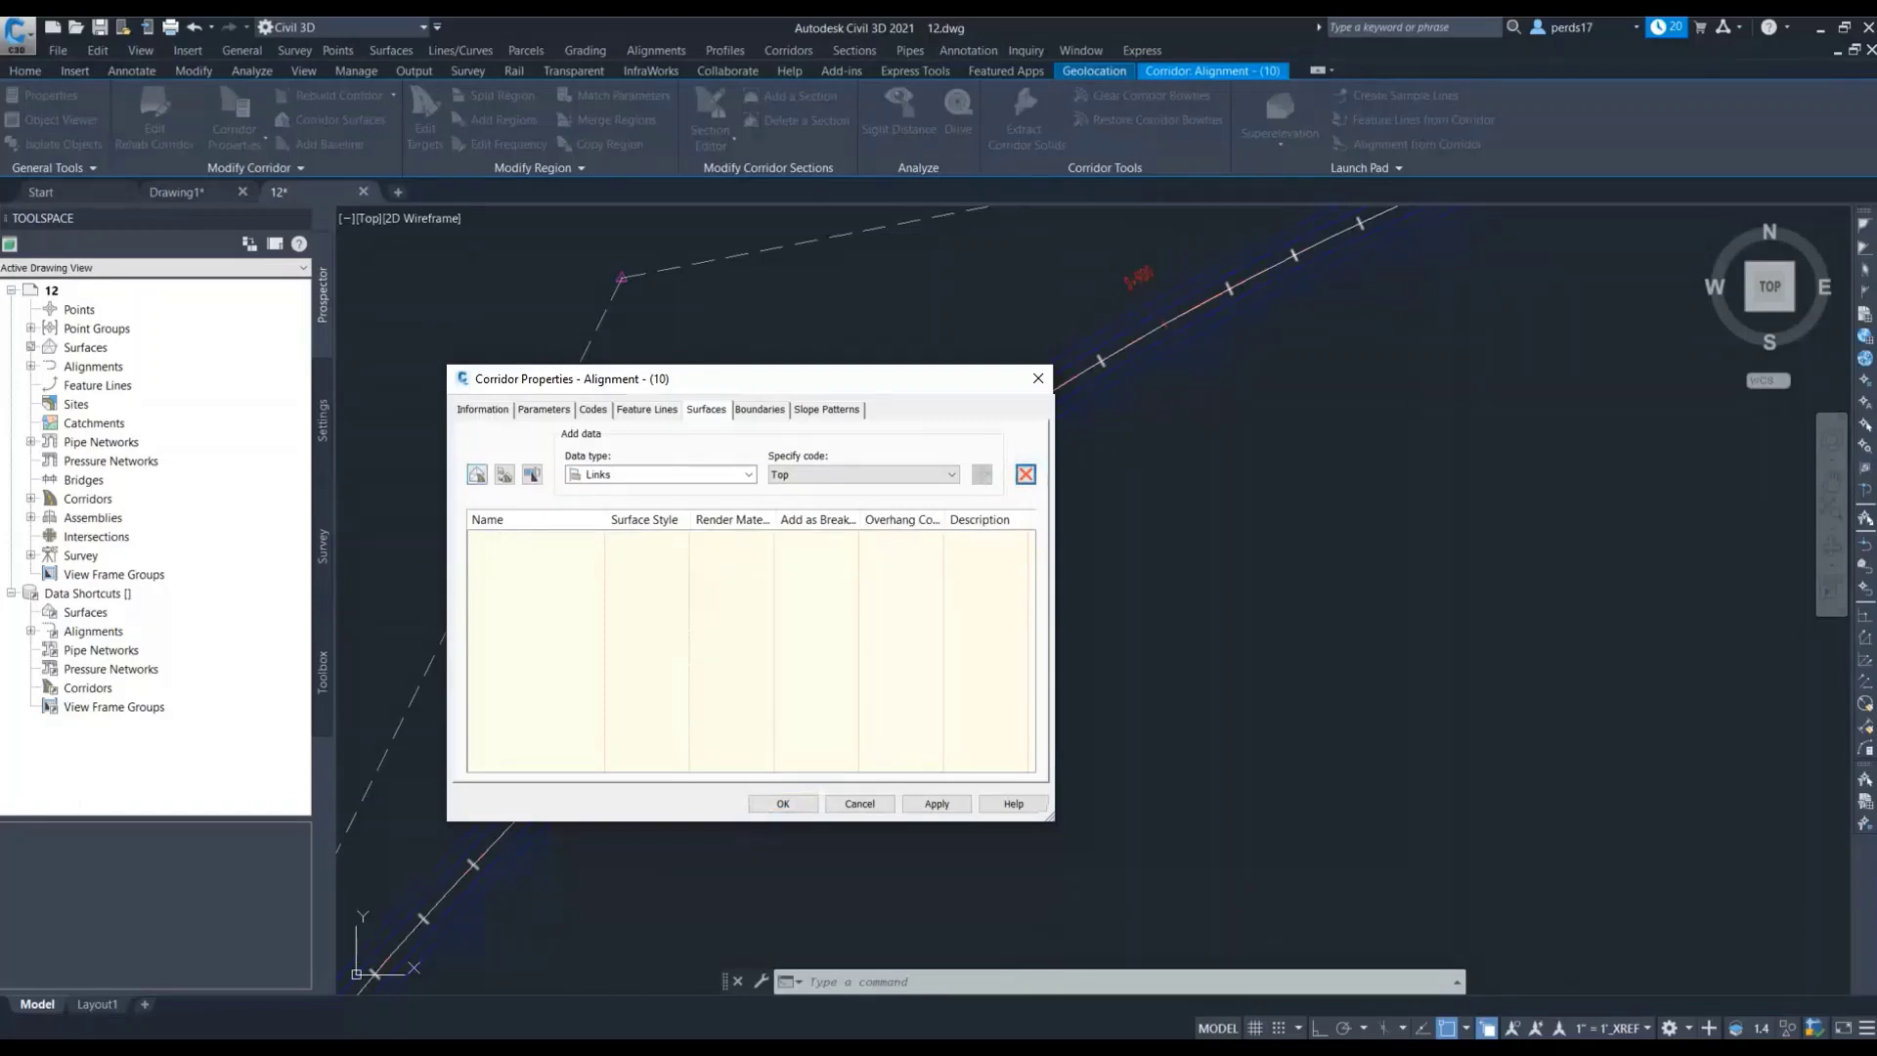
Create a new corridor surface and add links with the Top code as its data
click(477, 475)
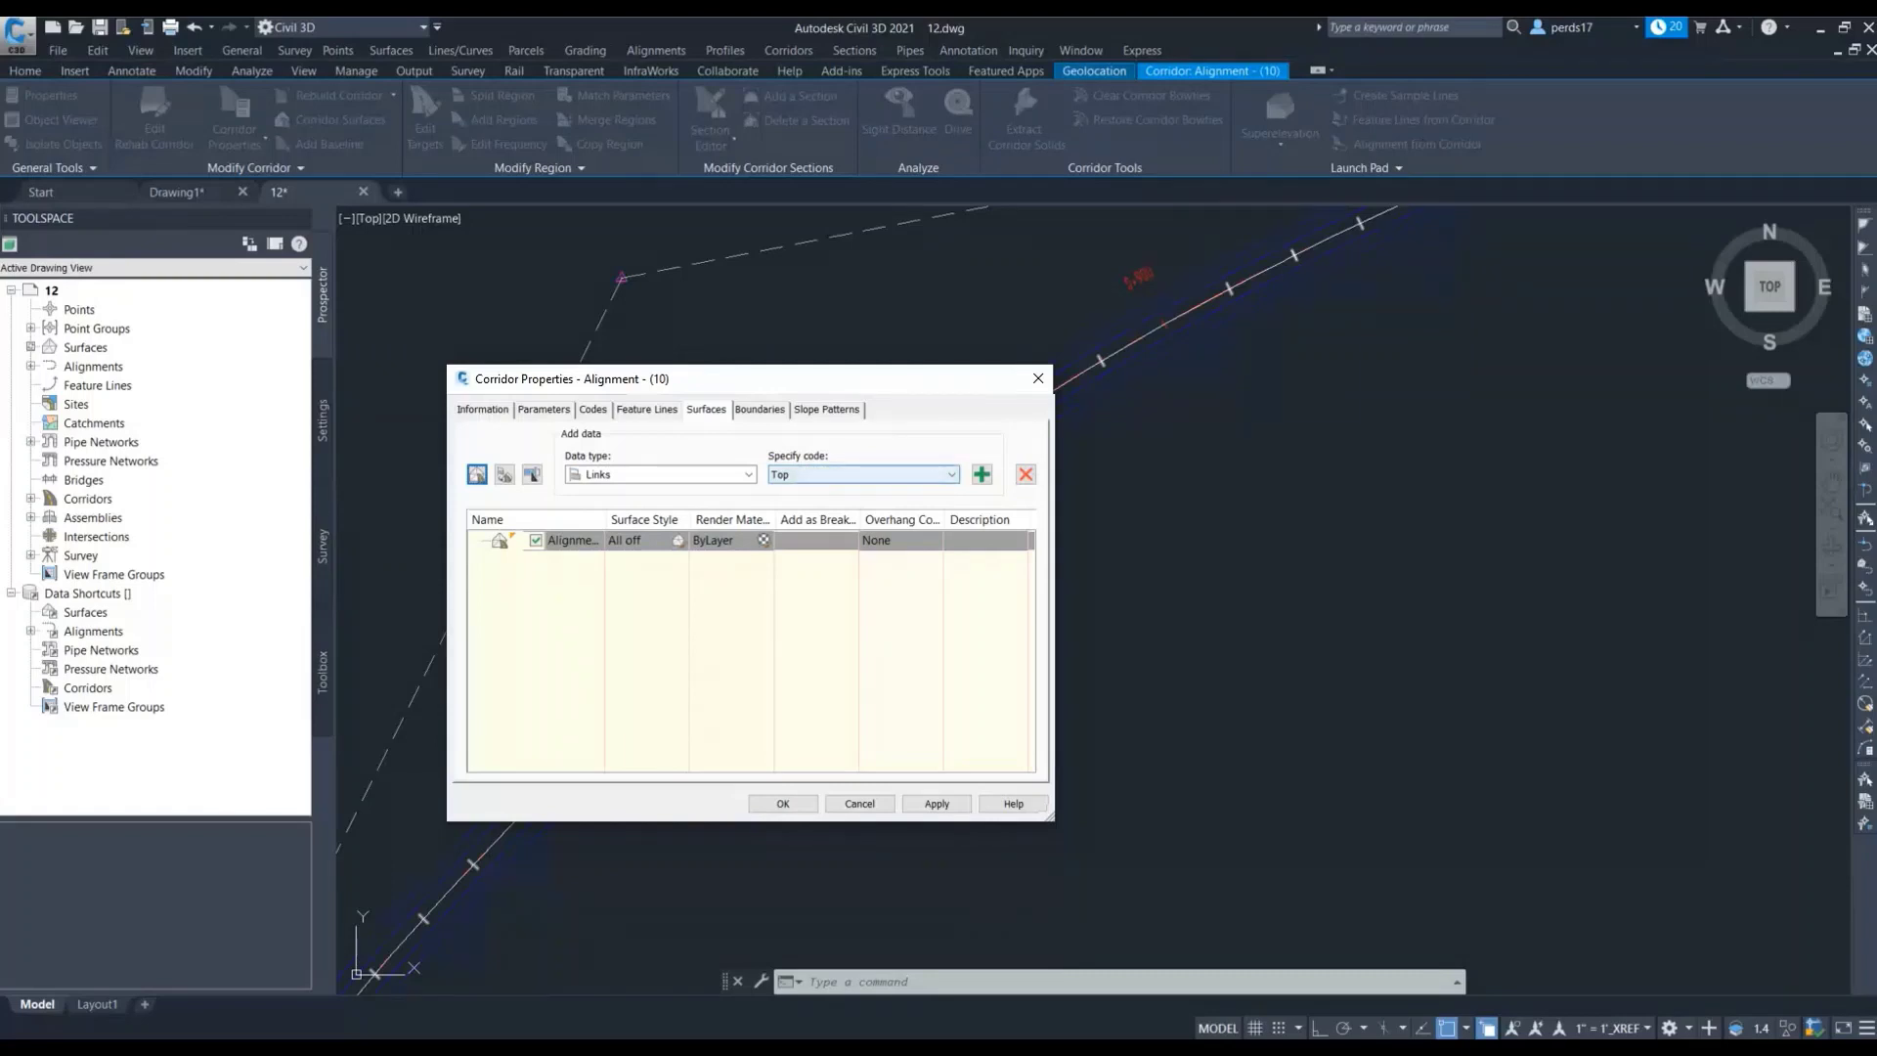
click(861, 474)
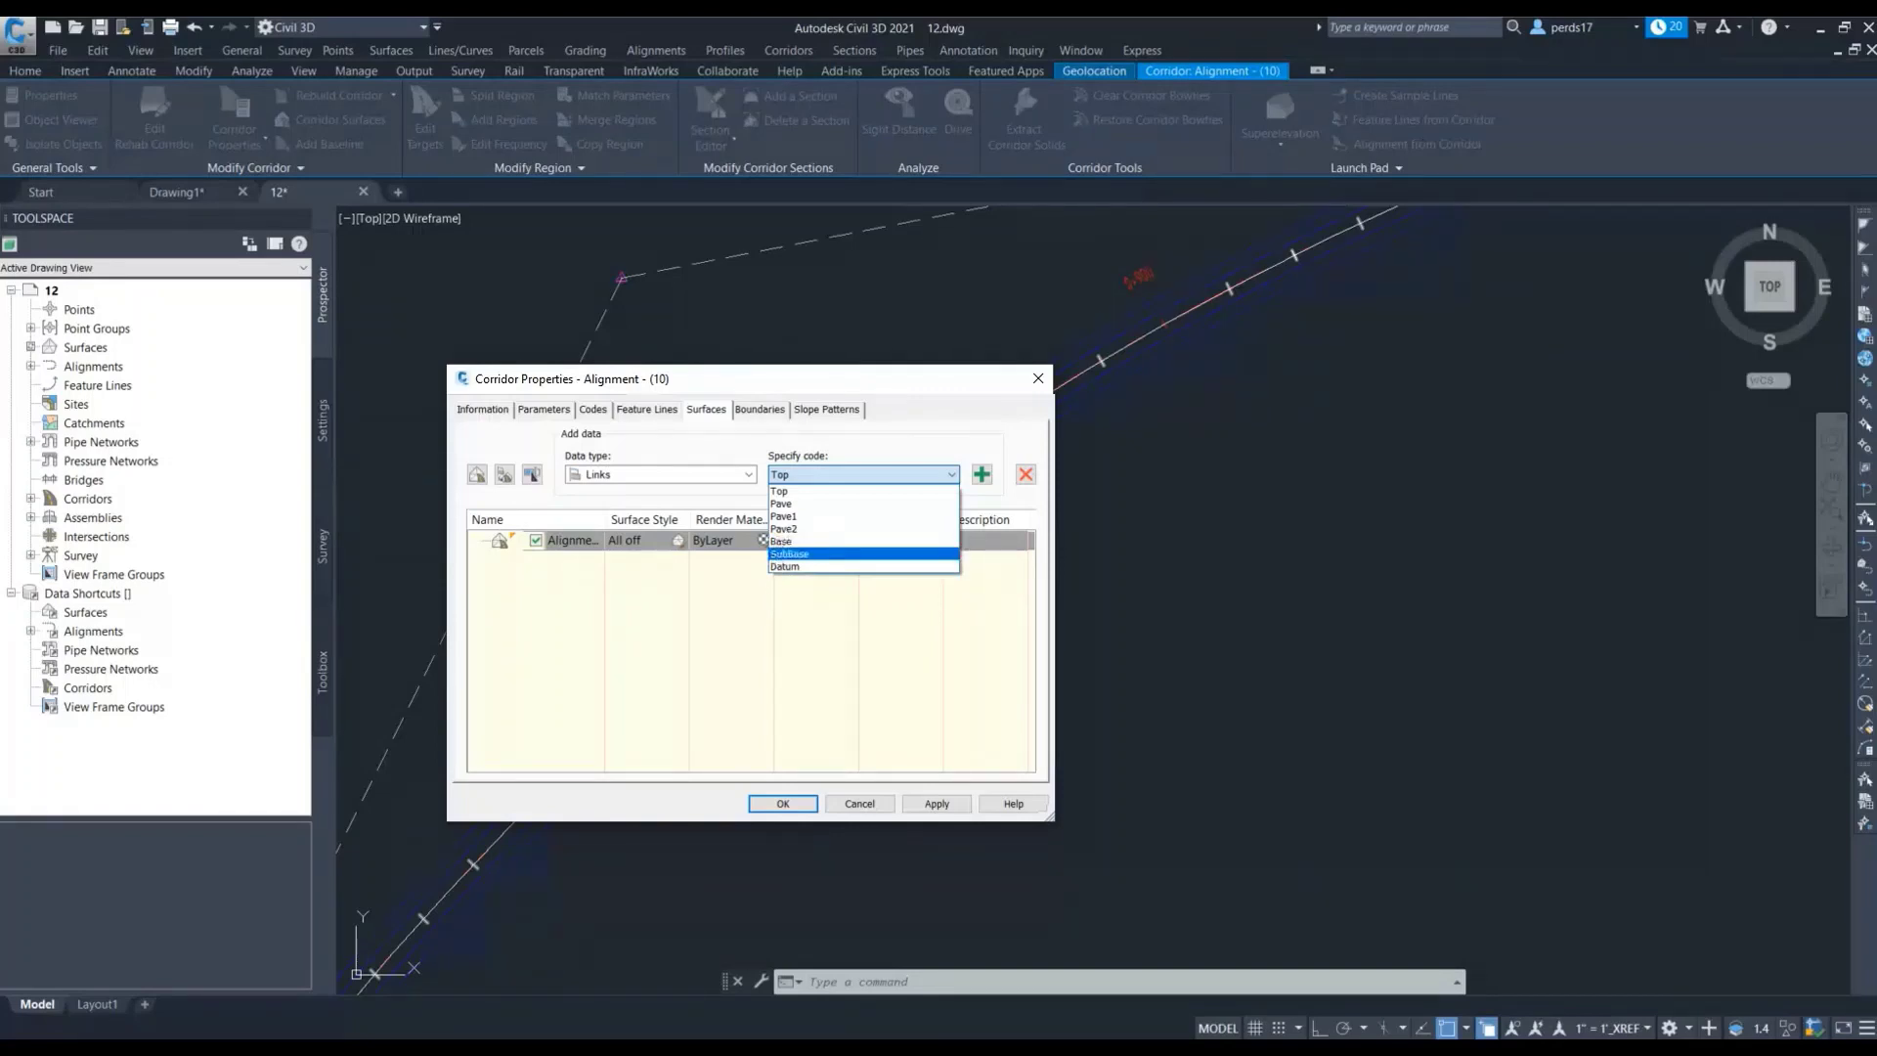
key(Return)
click(981, 474)
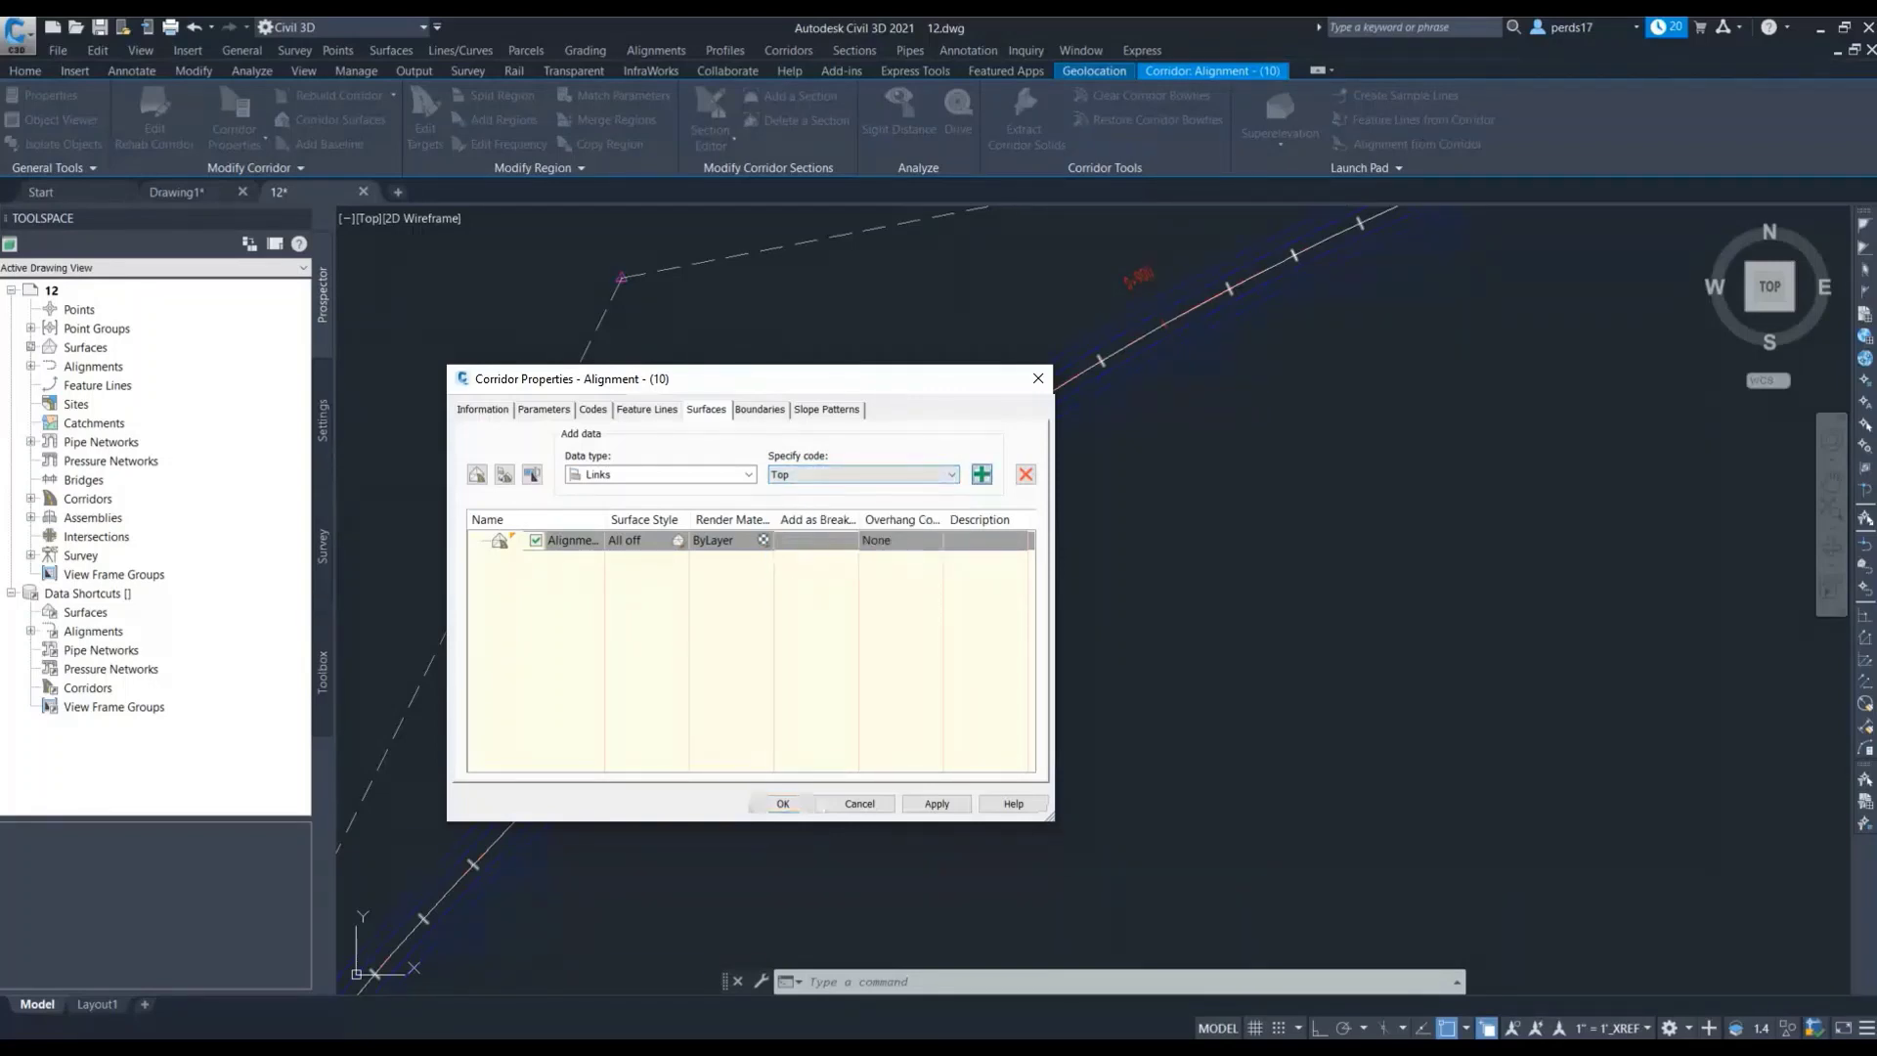
Set the corridor surface's overhang correction to Top Links, add the Top links as breaklines, and accept the corridor changes
click(899, 541)
key(Up)
key(Up)
key(Return)
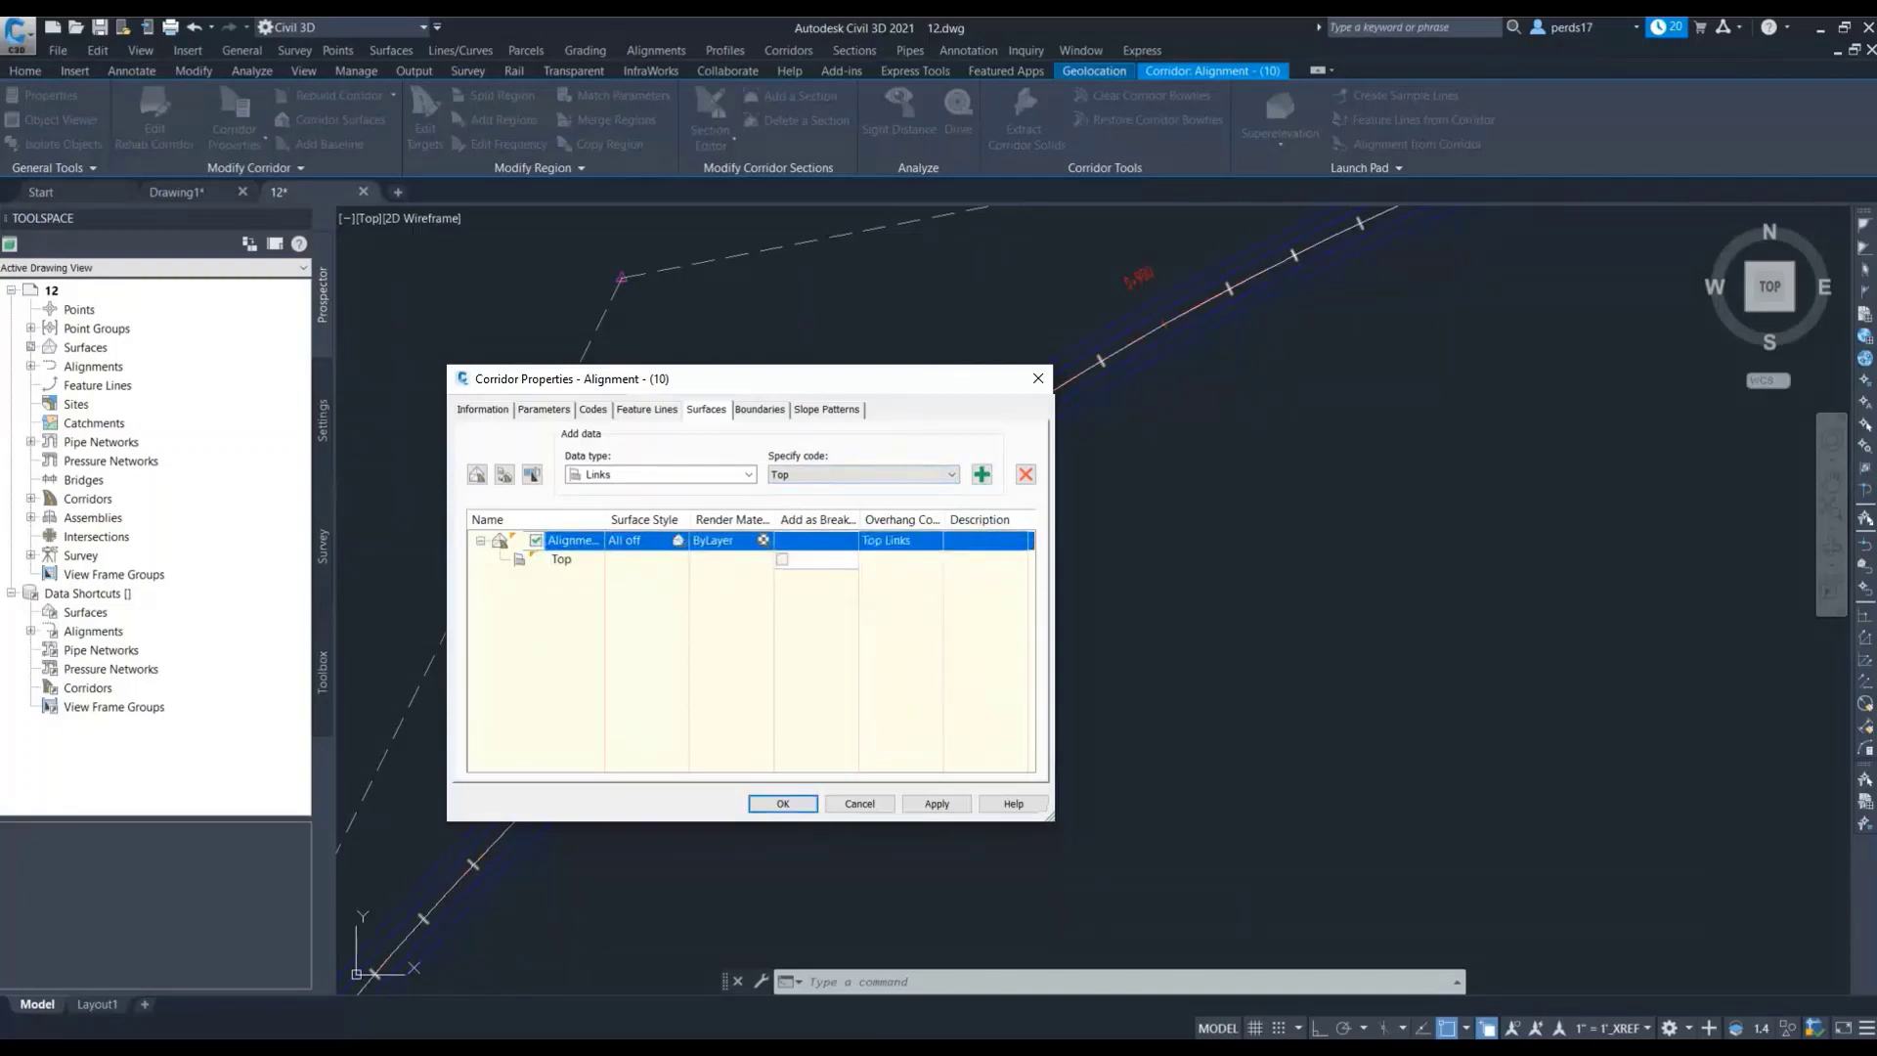
click(783, 560)
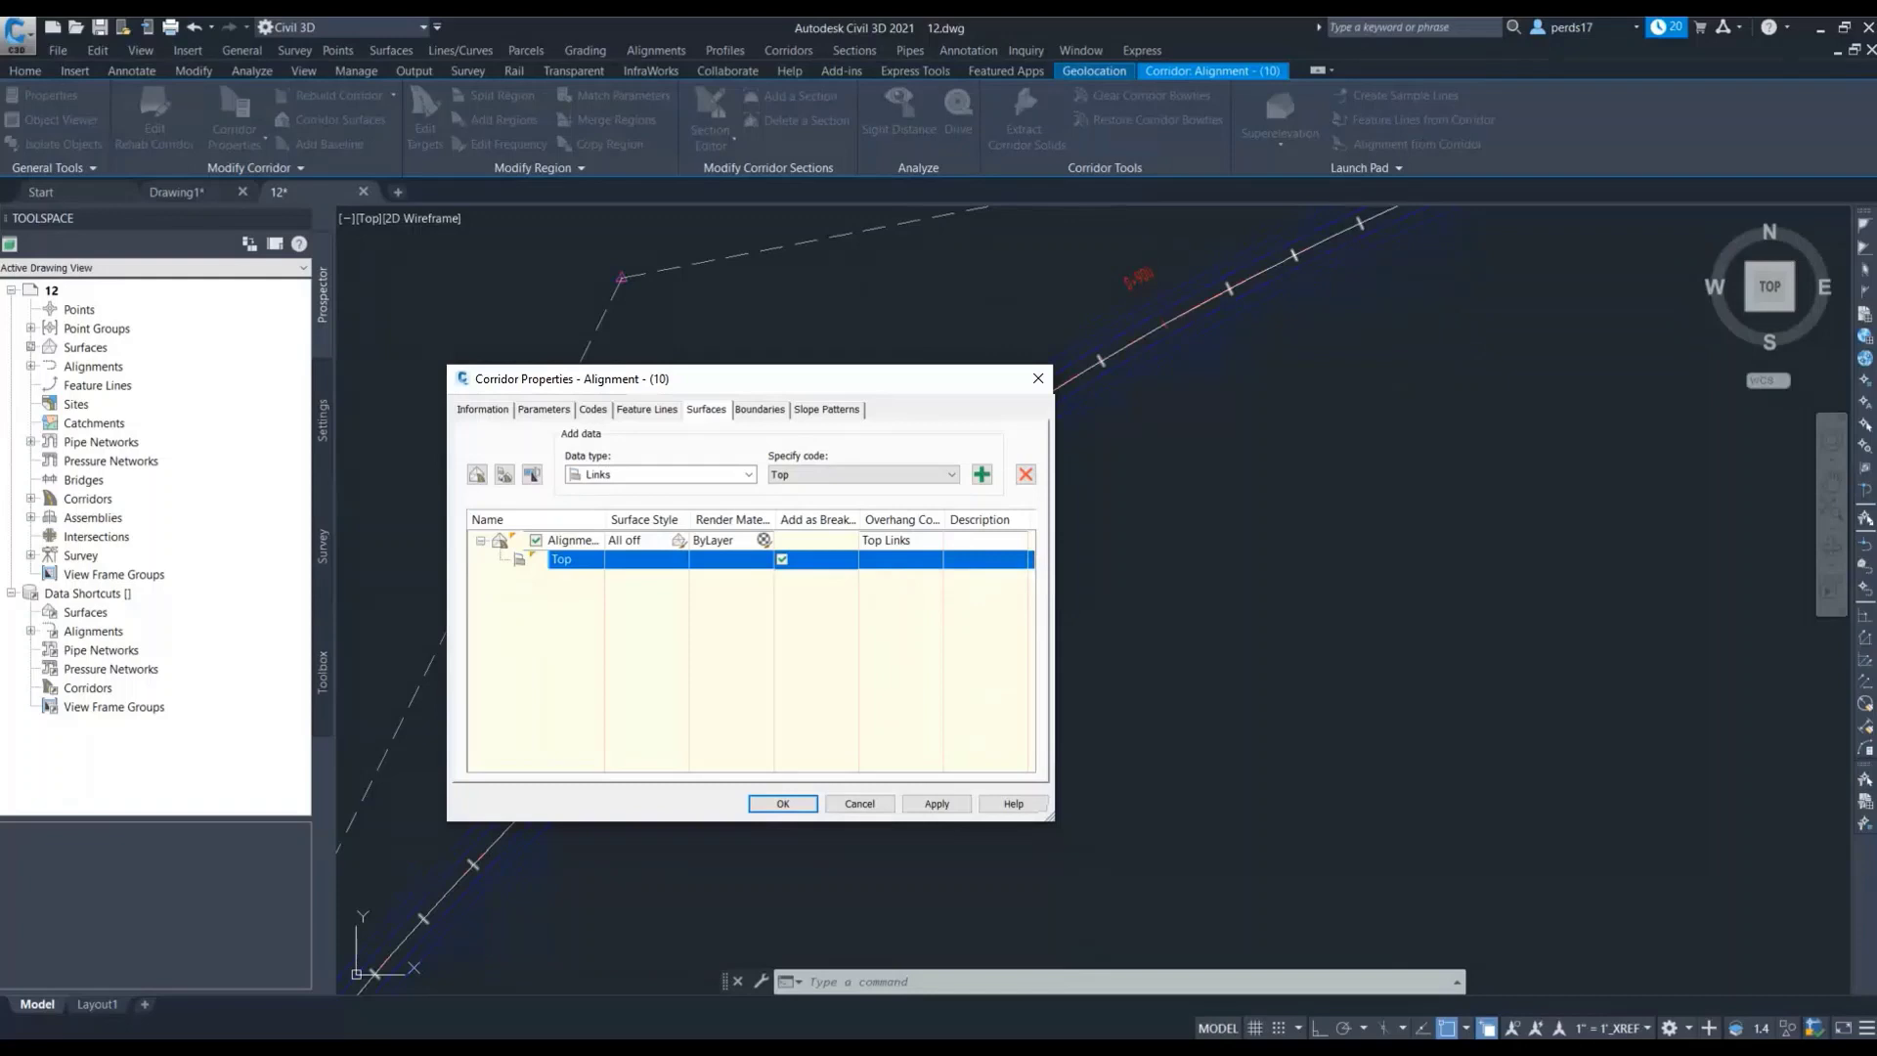
key(alt+Down)
key(Escape)
key(Return)
key(Return)
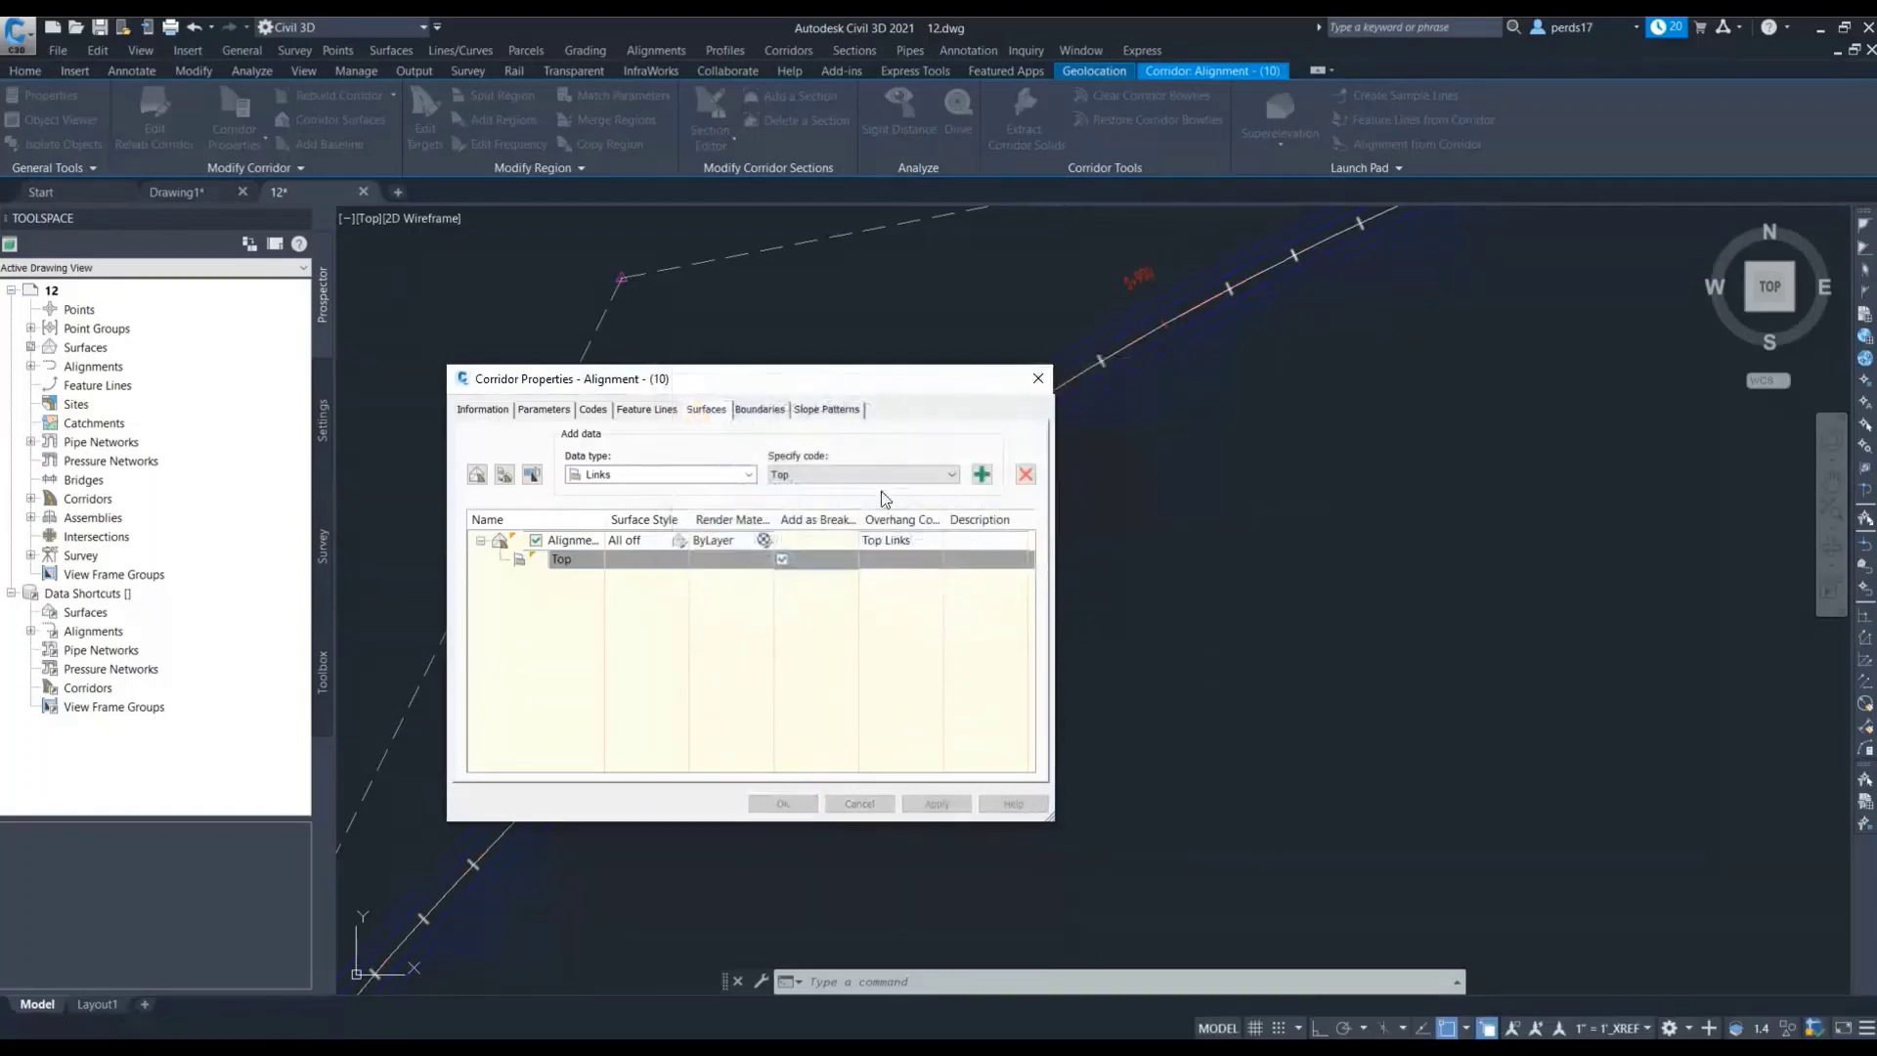
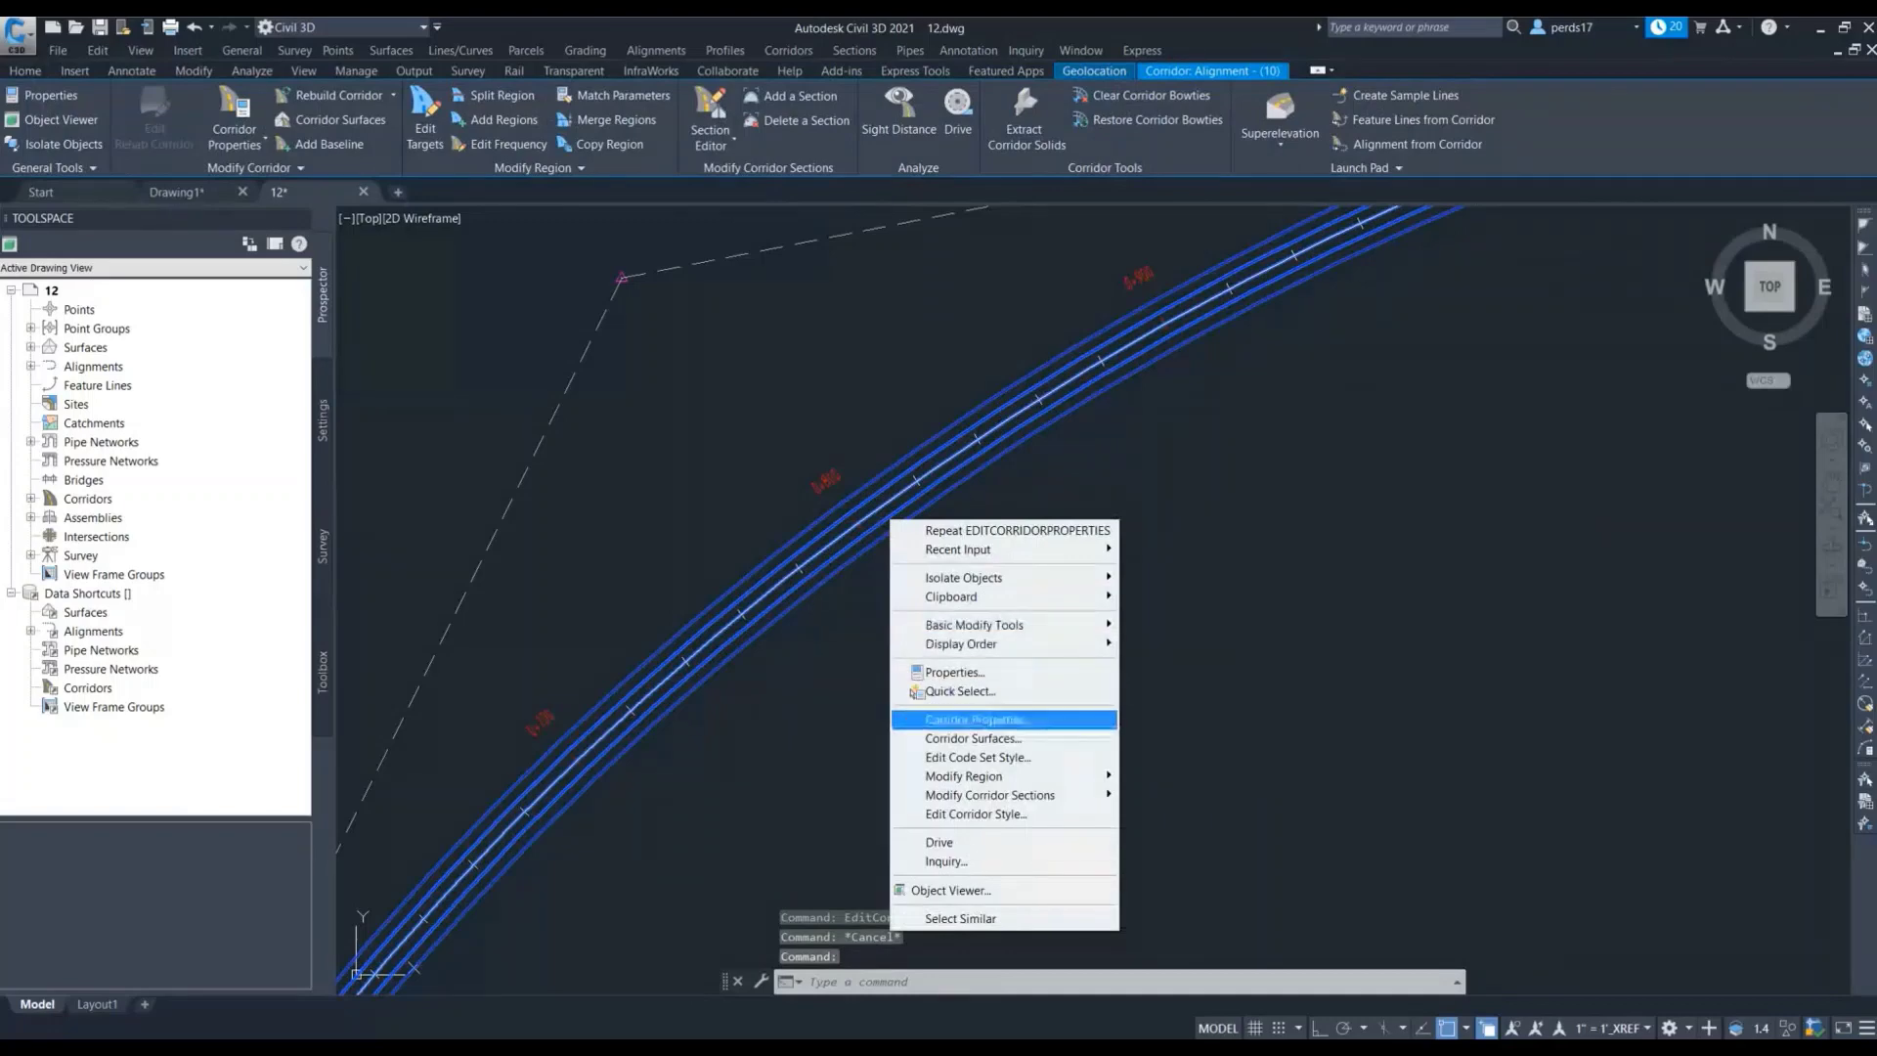
Set the corridor surface's style to Cyan Triangulation in the corridor properties and accept the change
click(973, 720)
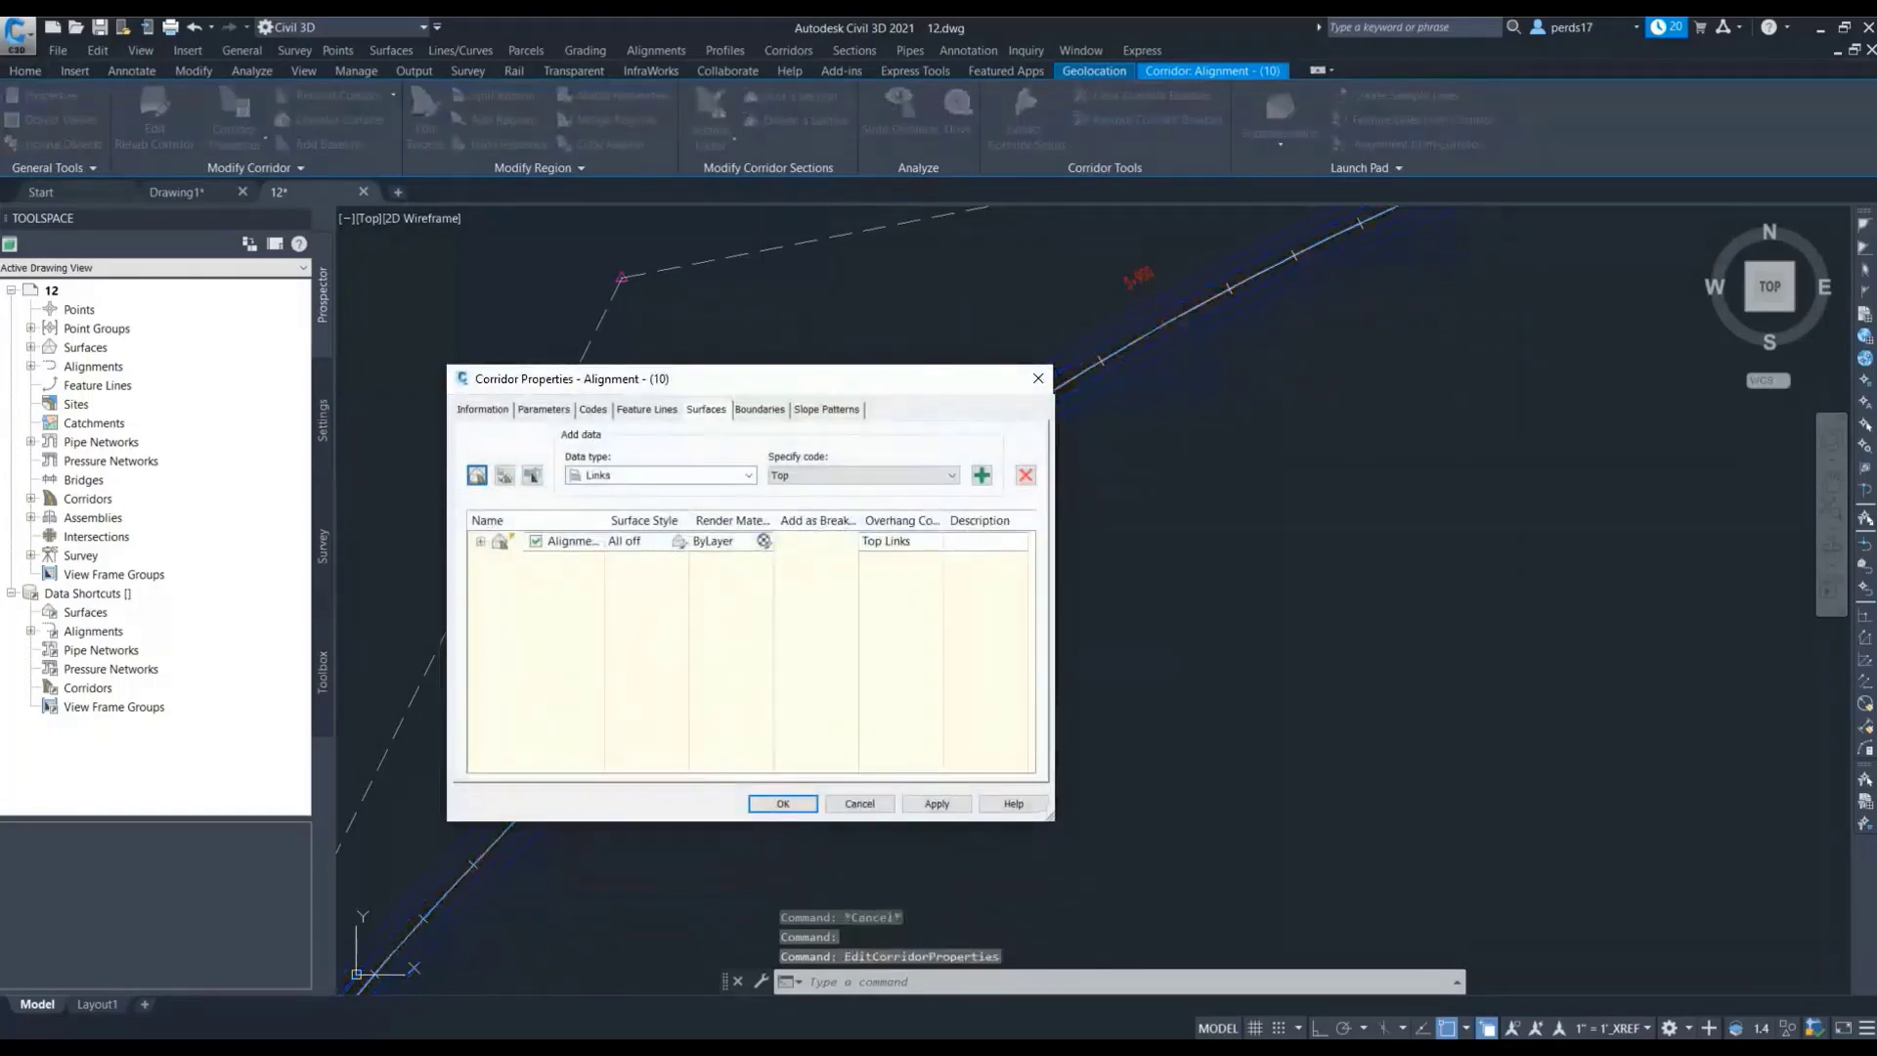
click(626, 540)
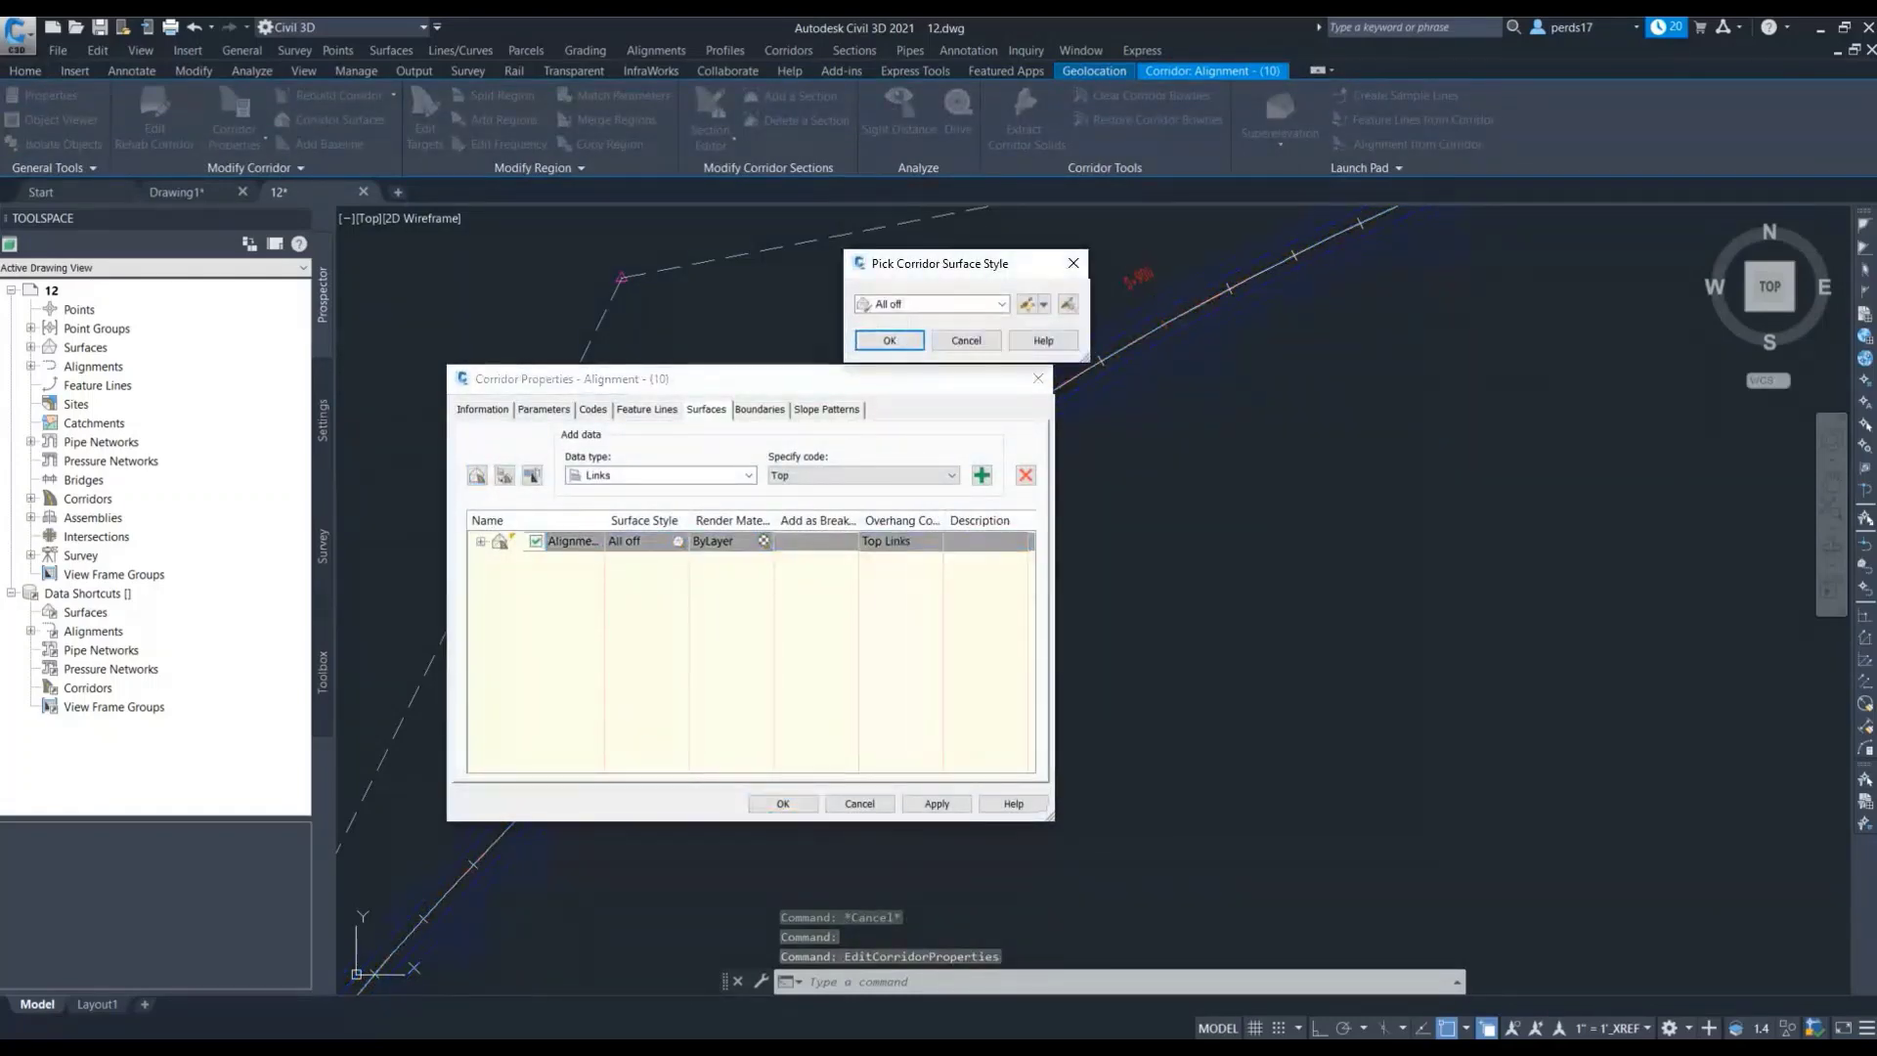
click(934, 304)
key(Down)
key(Down)
key(Down)
key(Down)
key(Down)
key(Down)
key(Down)
key(Down)
key(Down)
key(Down)
key(Down)
key(Down)
key(Down)
key(Down)
key(Down)
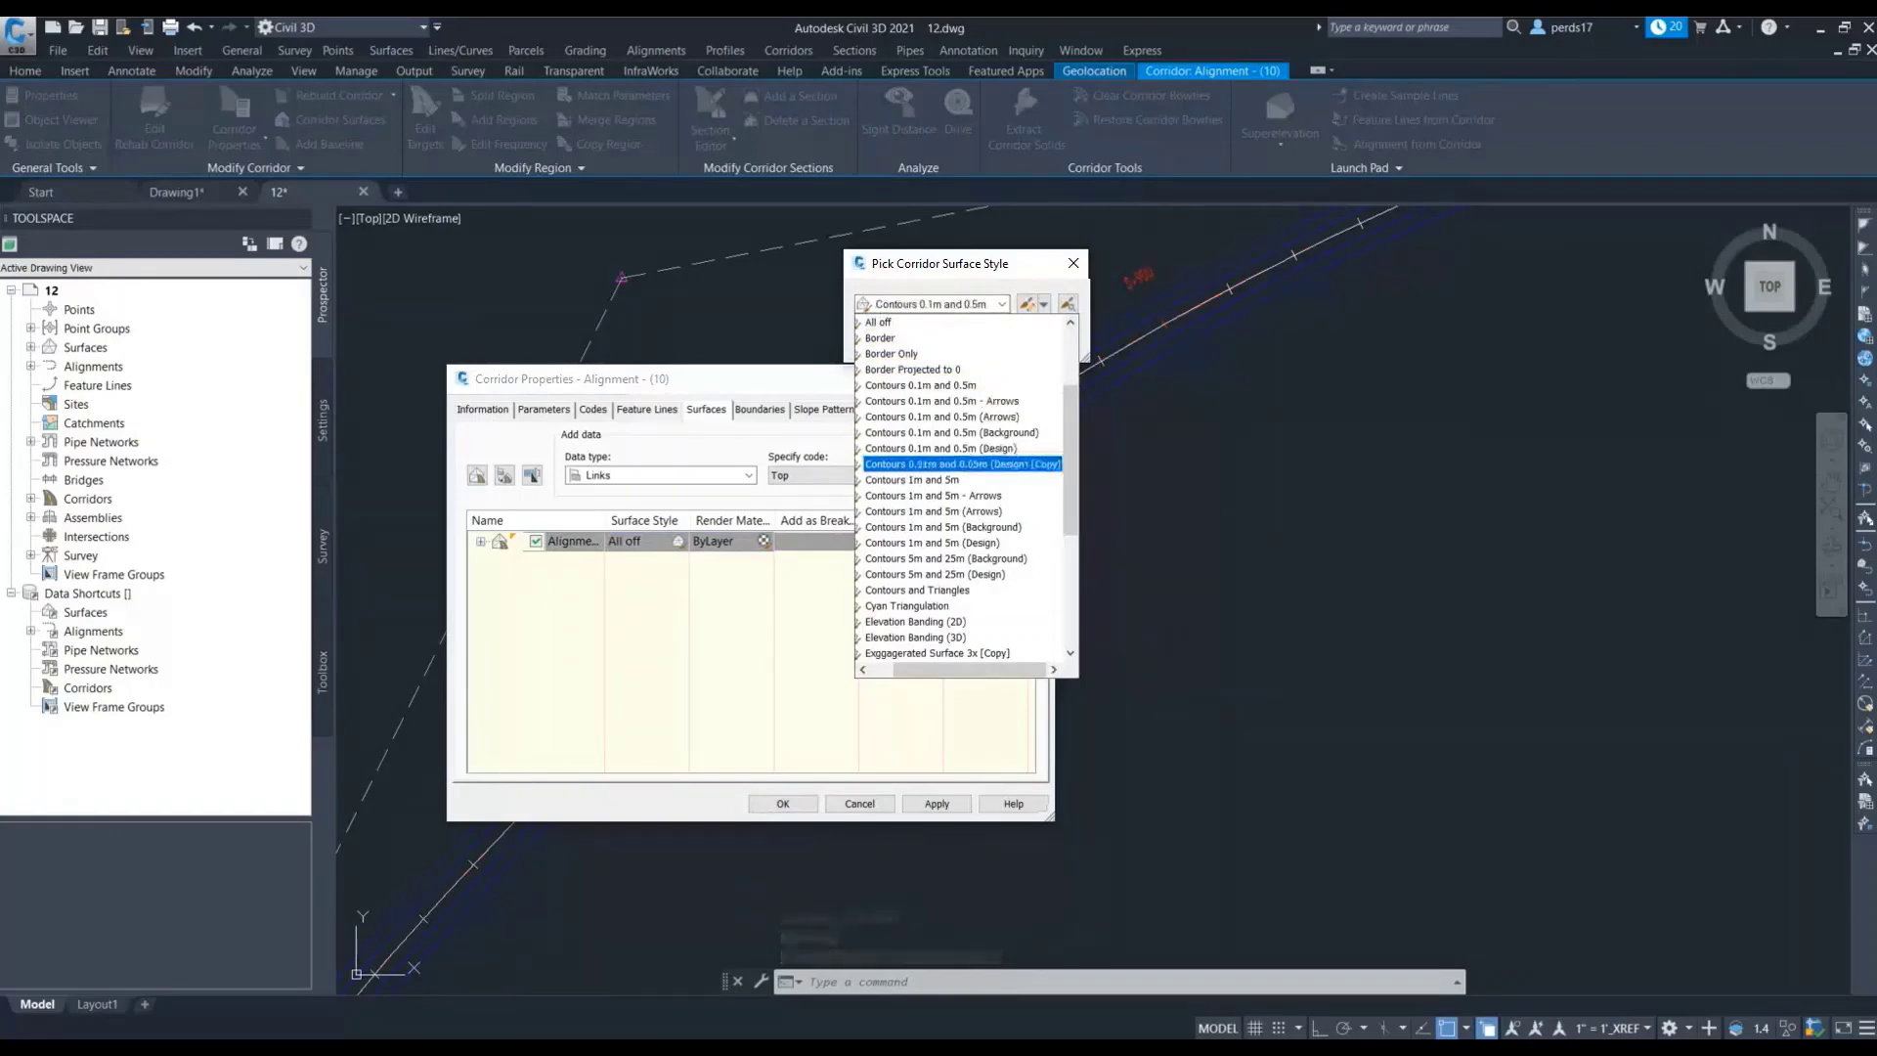
scroll(963, 489, down, 2)
key(Down)
key(Down)
key(Down)
key(Down)
key(Down)
key(Down)
key(Down)
key(Down)
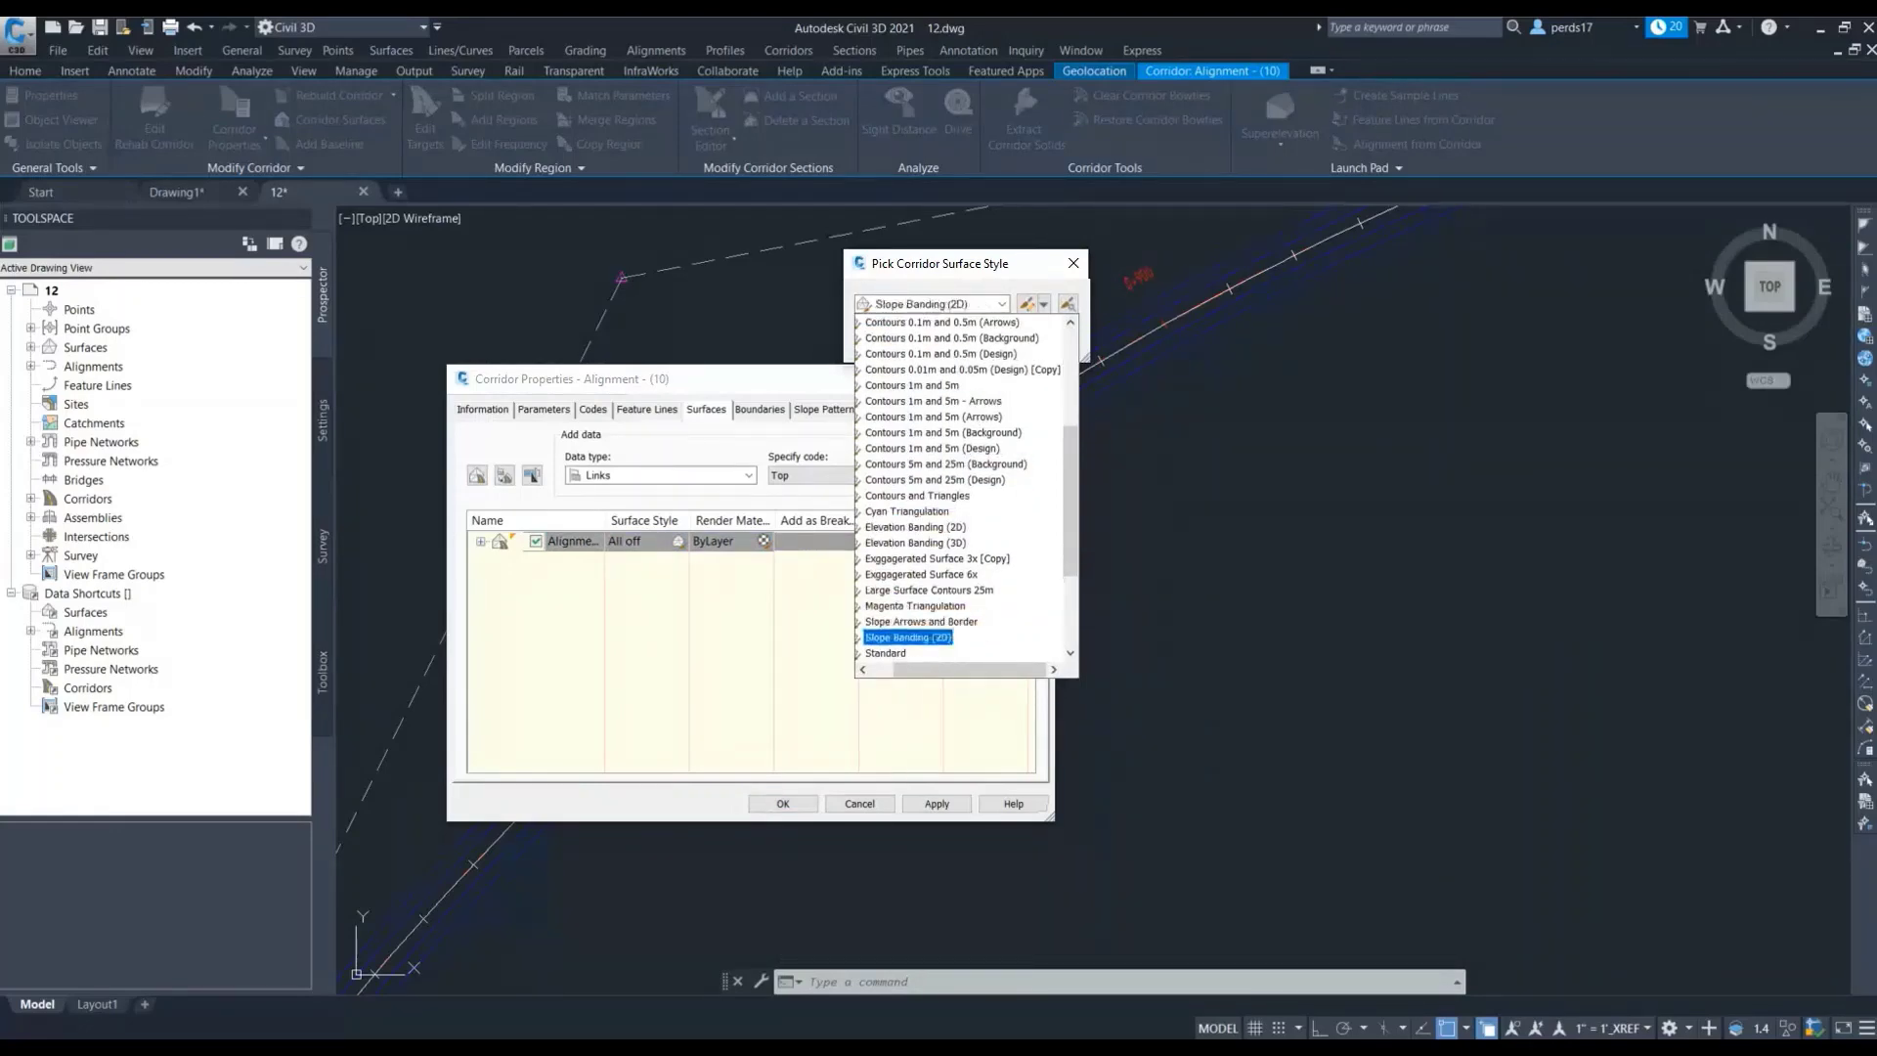
key(Up)
key(Up)
key(Up)
key(Up)
key(Up)
key(Return)
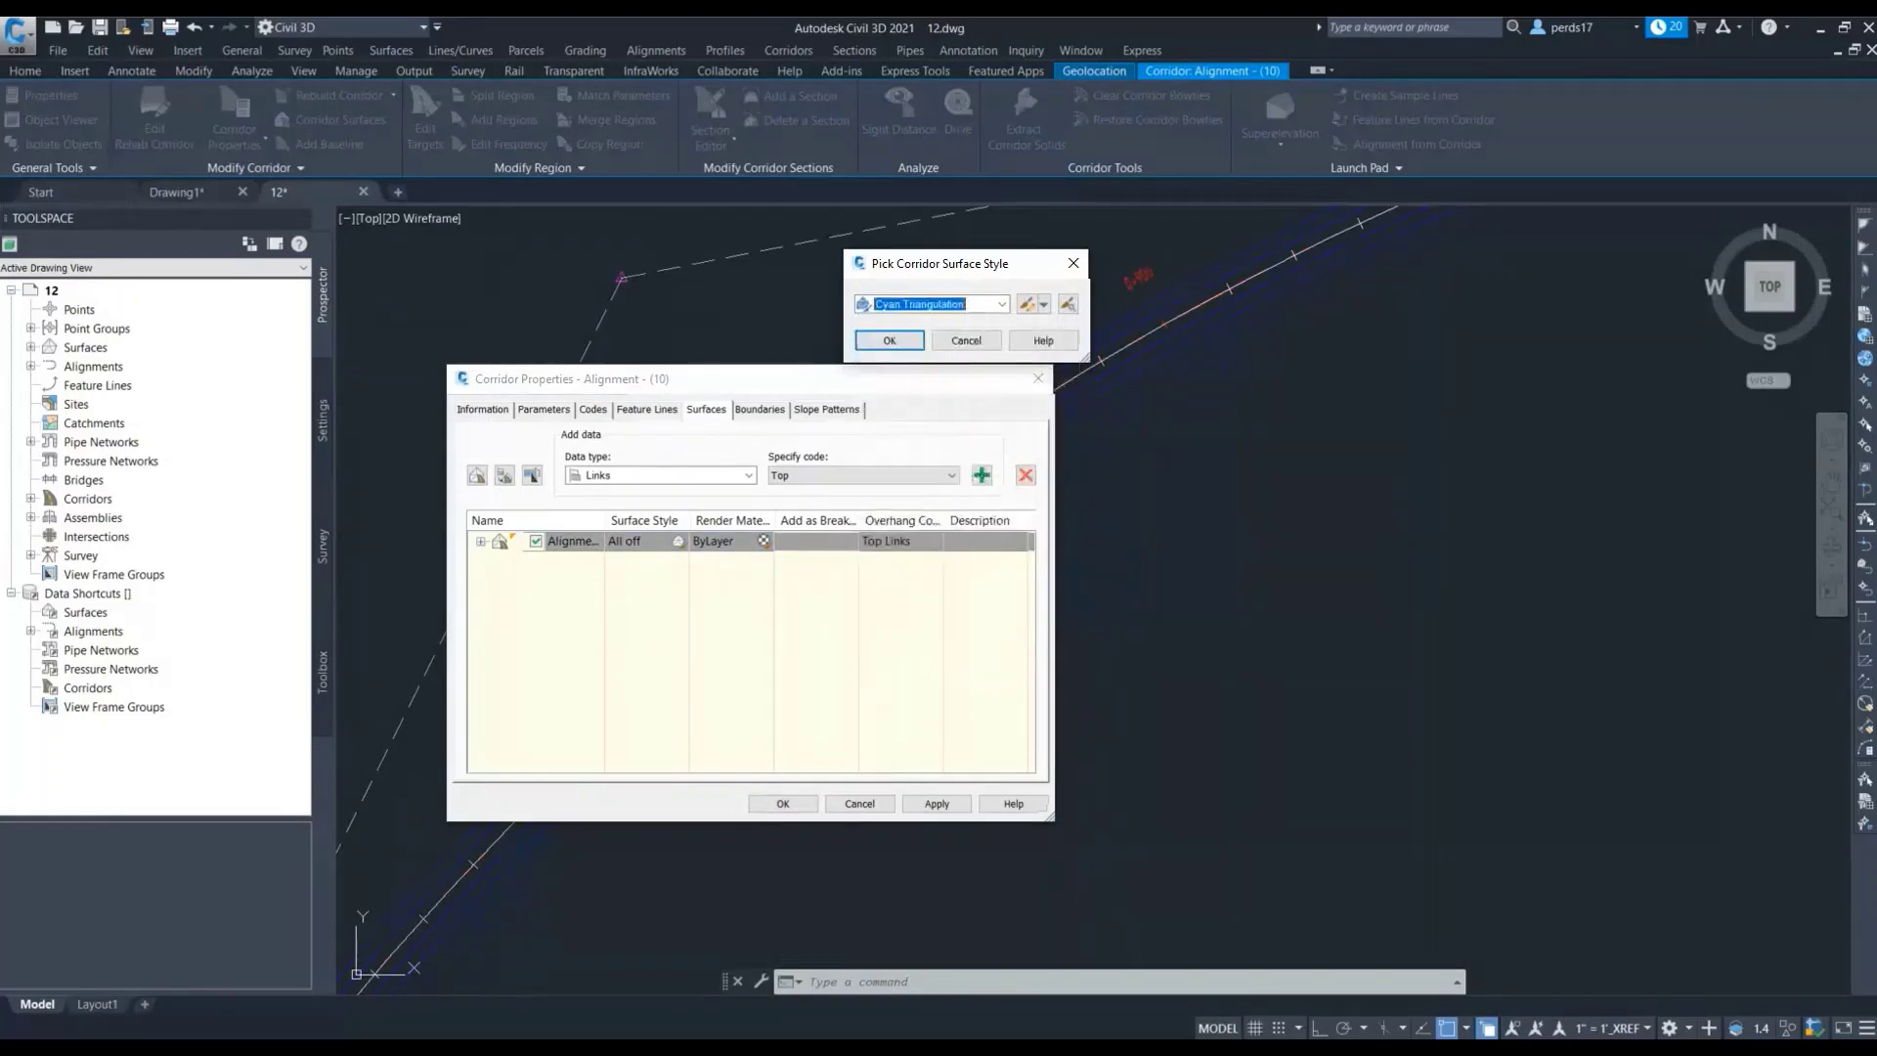
key(Return)
key(Return)
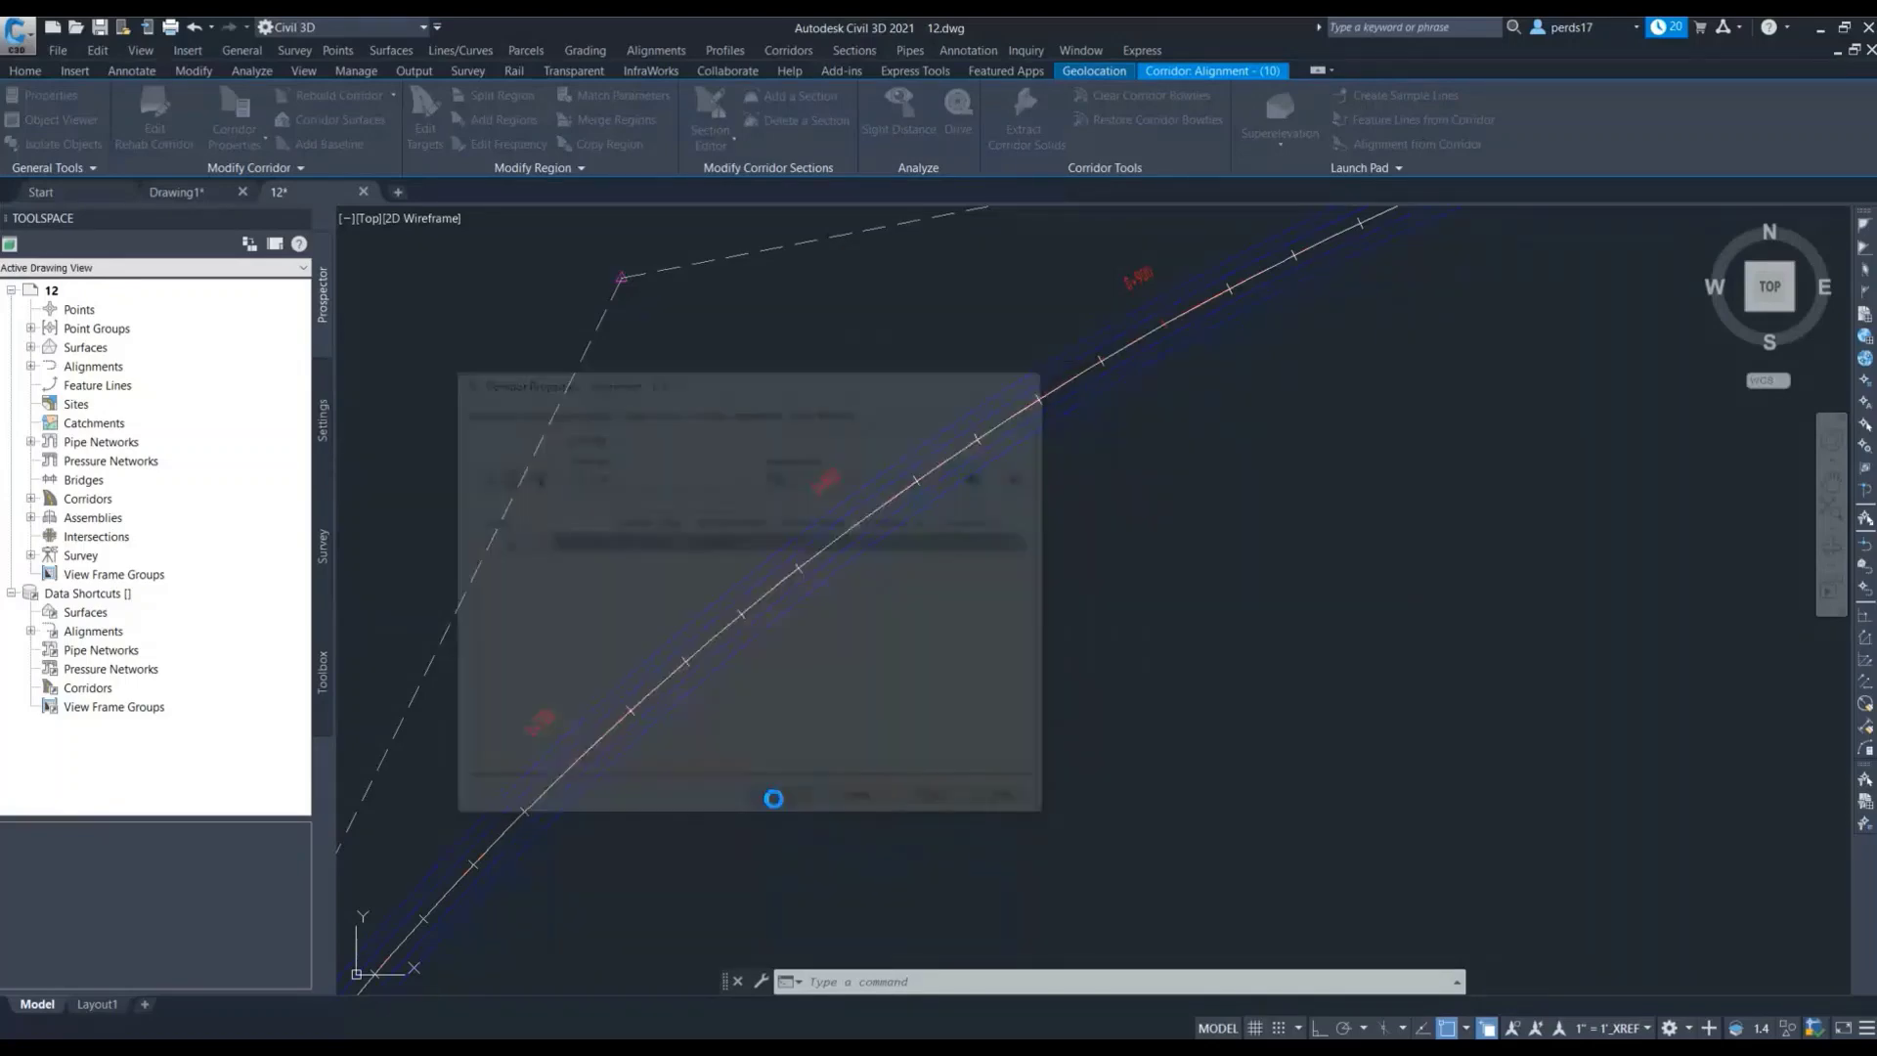
Change the corridor surface's style to Contours 0.1m and 0.5m through its surface properties
scroll(876, 530, up, 3)
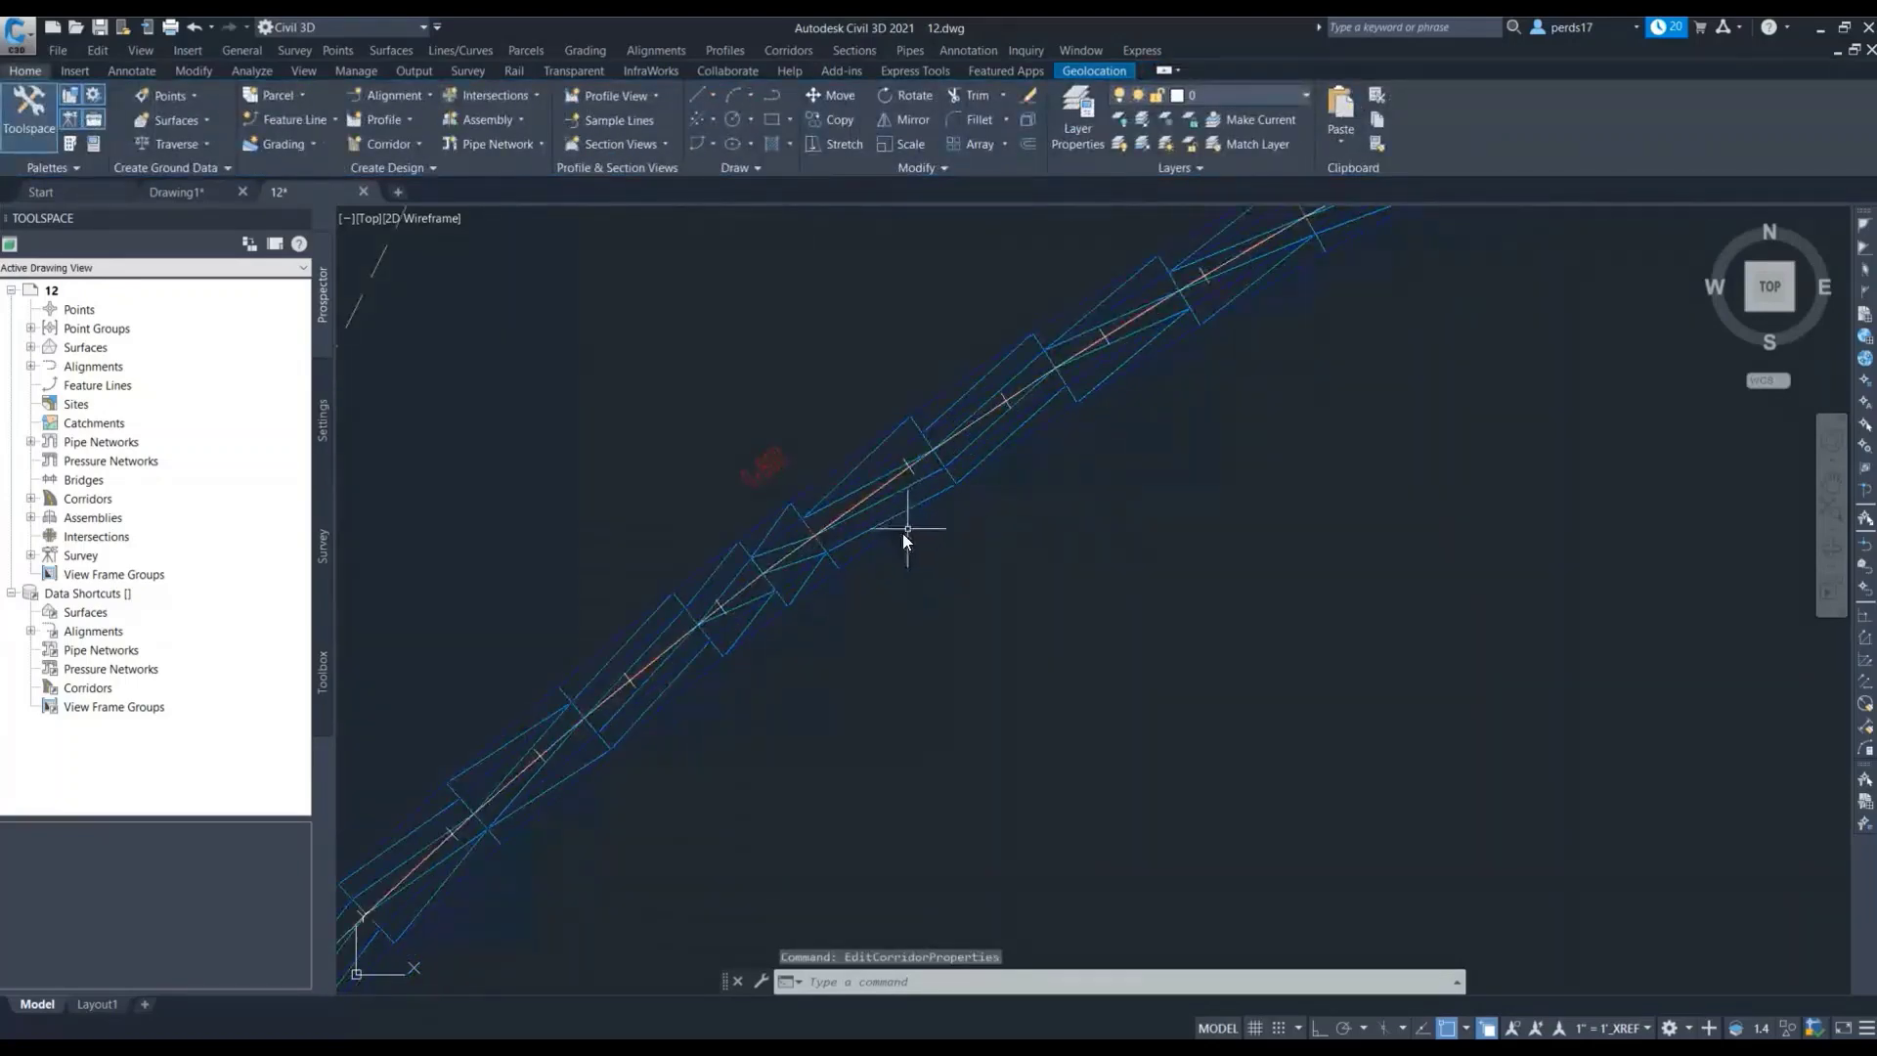
key(Escape)
click(876, 530)
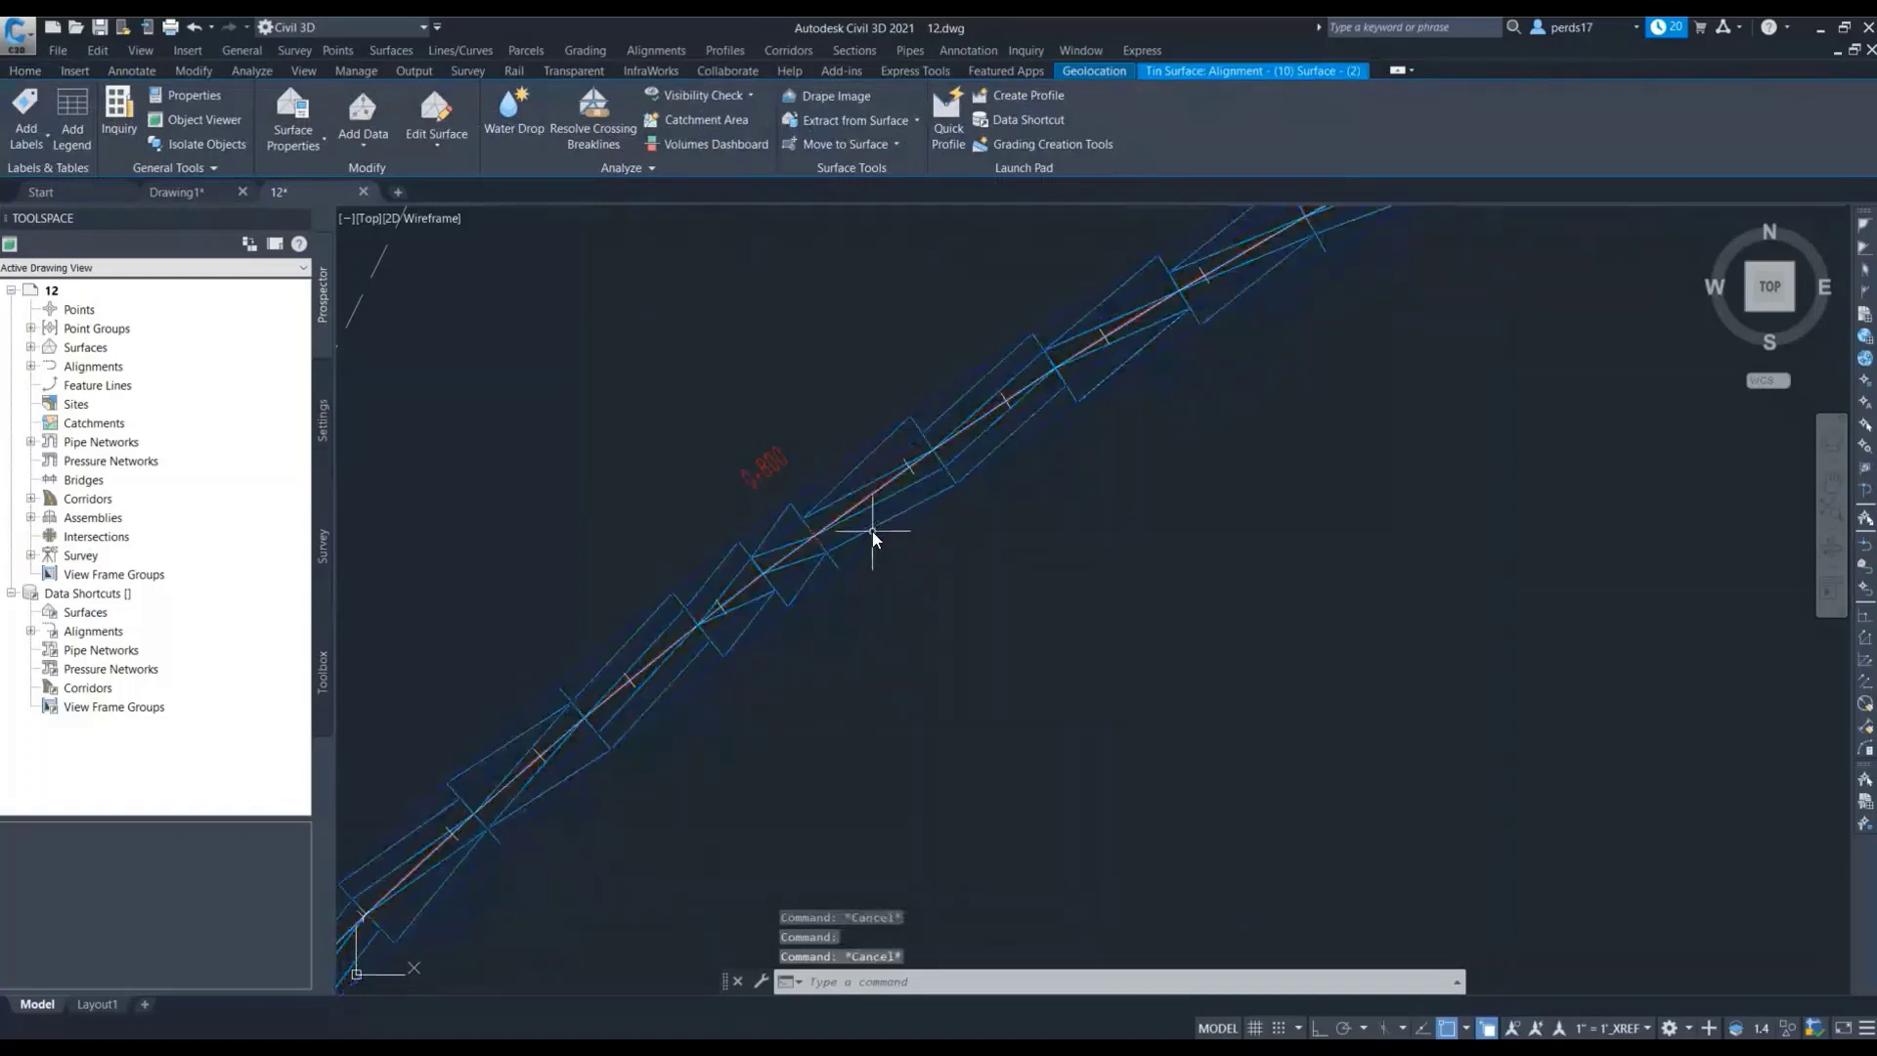
right_click(871, 528)
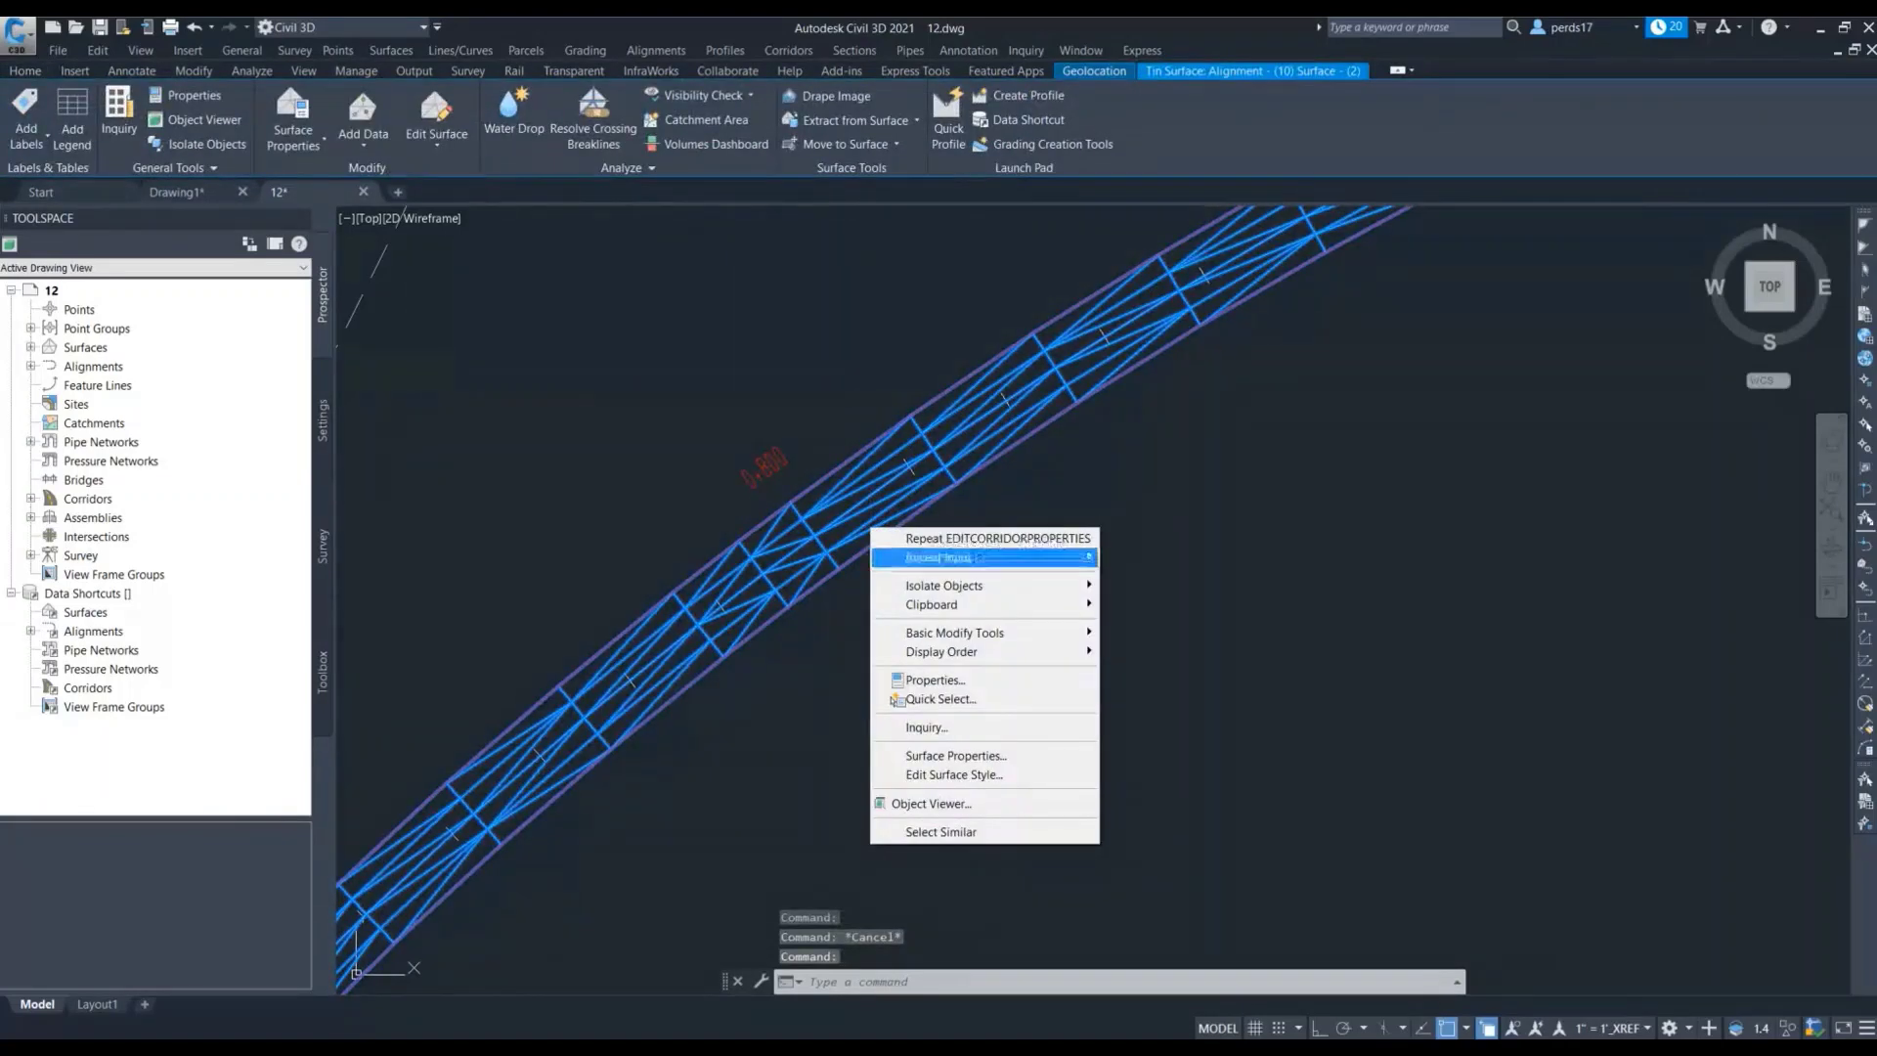
click(956, 756)
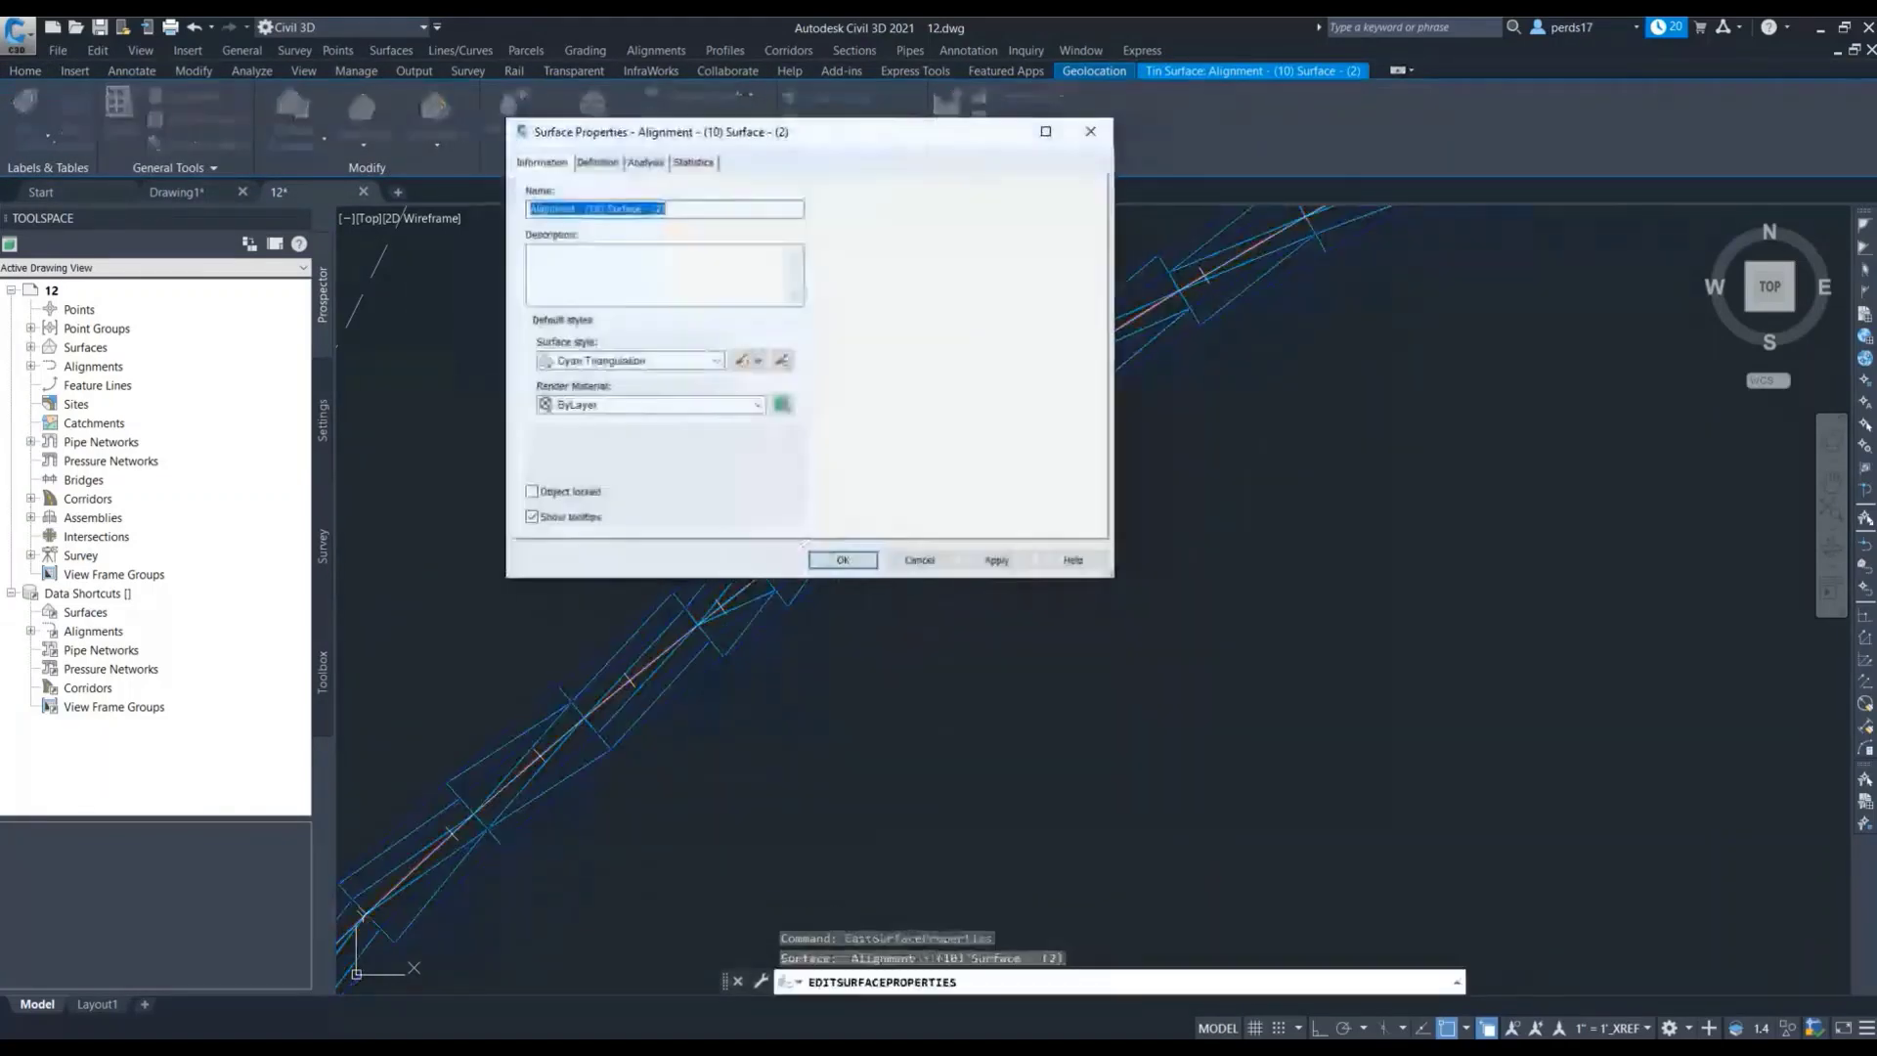
click(717, 359)
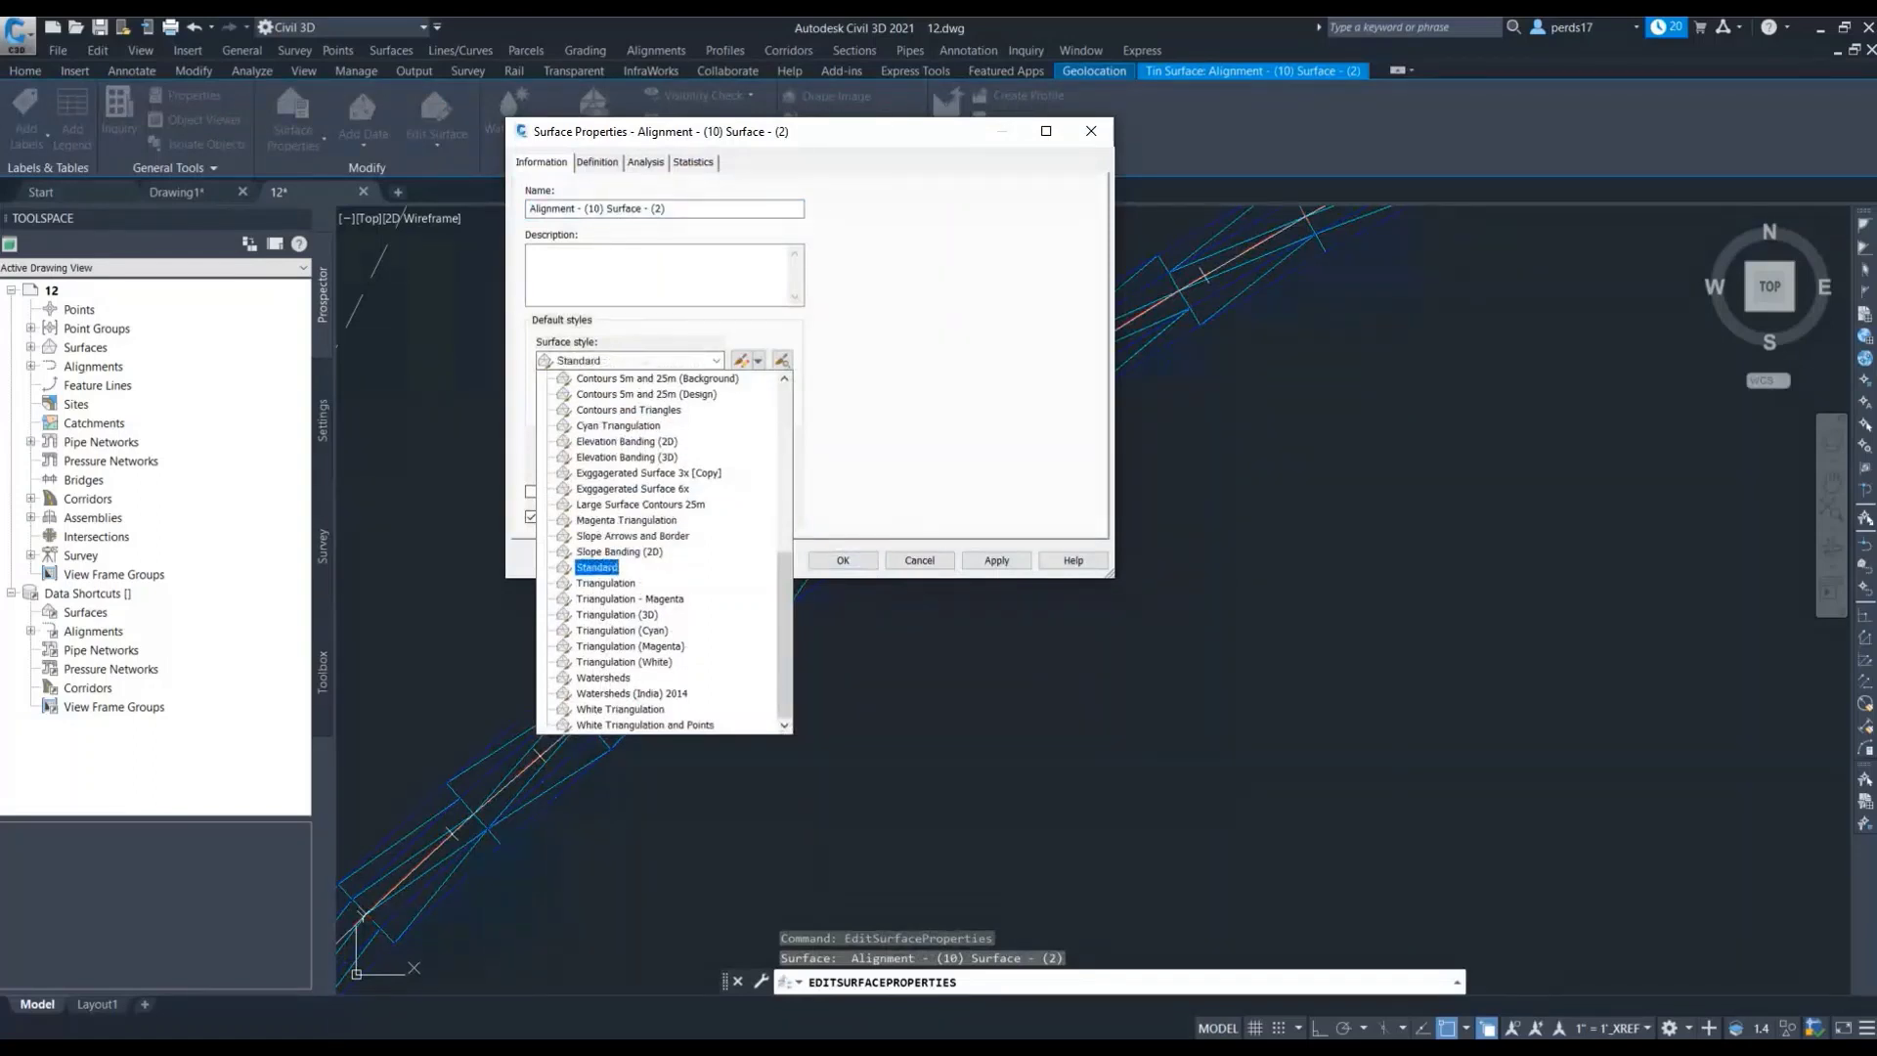
key(Up)
key(Up)
key(Up)
key(Up)
key(Up)
key(Up)
key(Up)
key(Up)
key(Up)
key(Up)
key(Up)
key(Up)
key(Up)
key(Up)
key(Up)
key(Up)
key(Up)
key(Up)
key(Up)
key(Up)
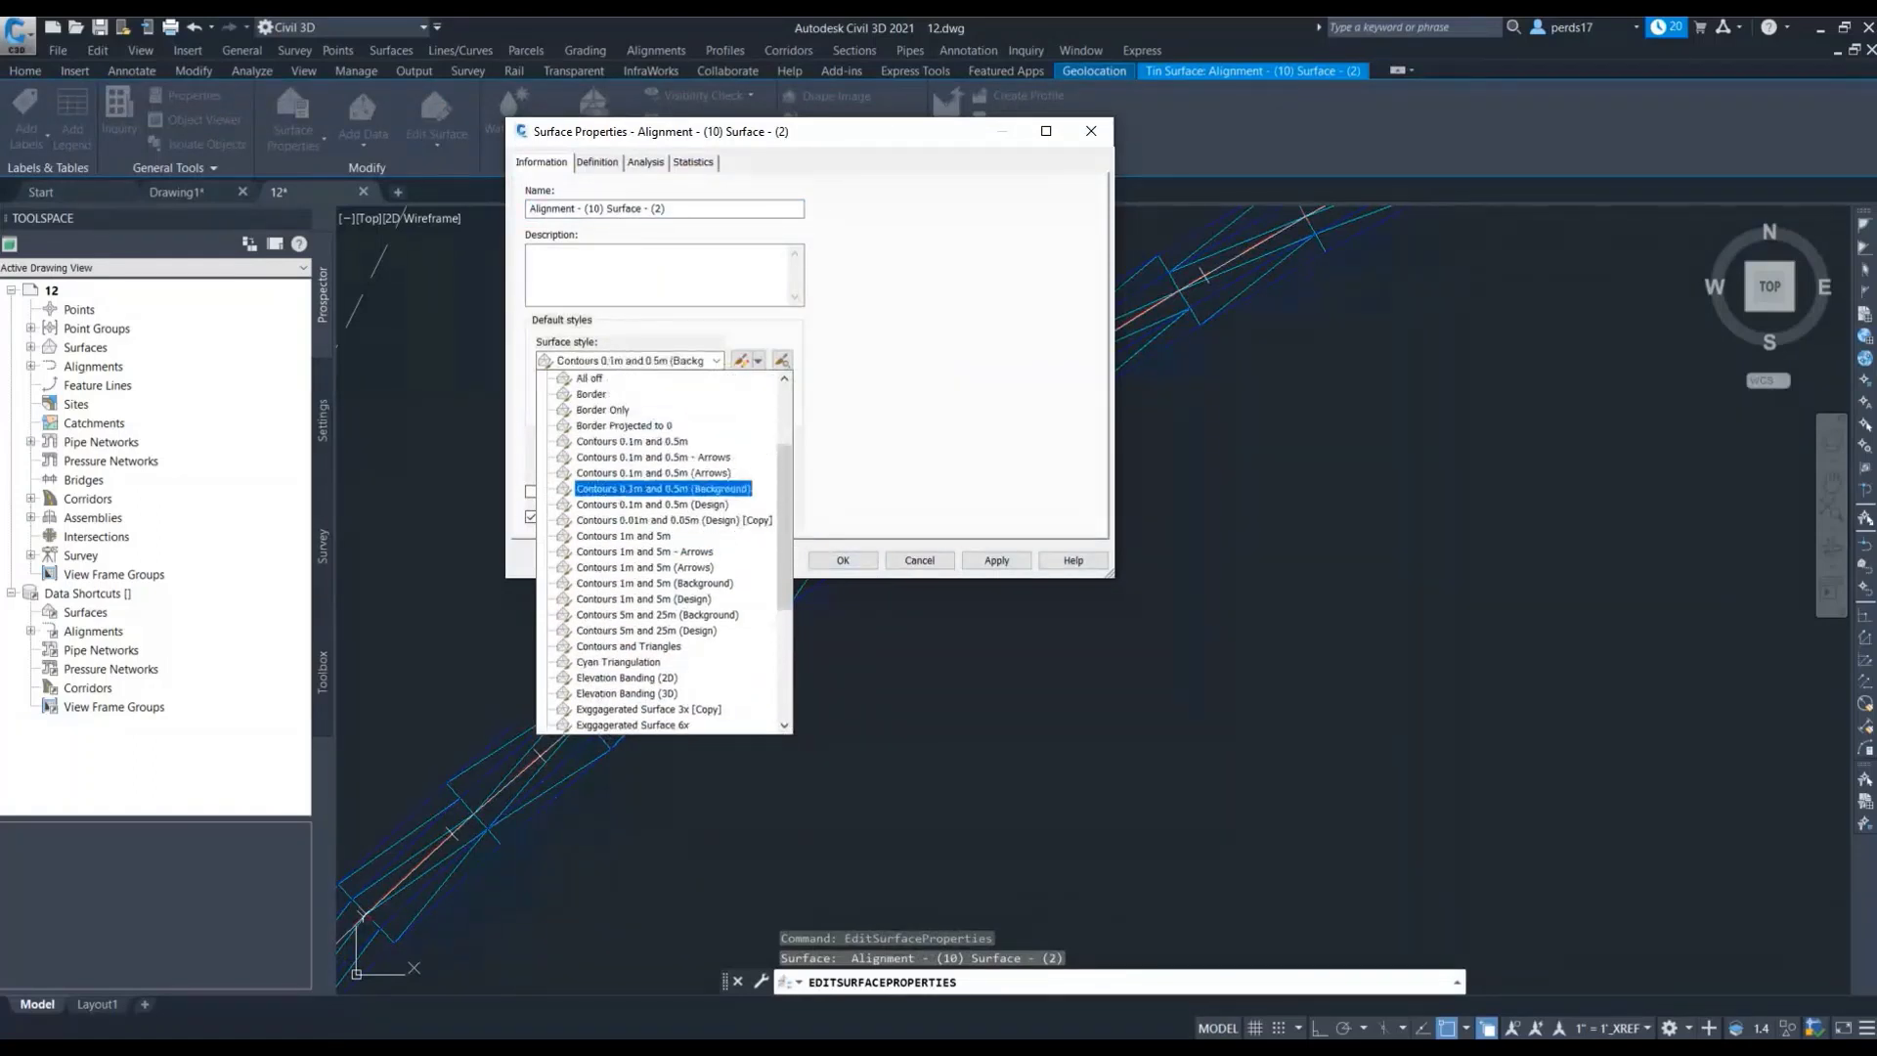
key(Up)
key(Up)
key(Return)
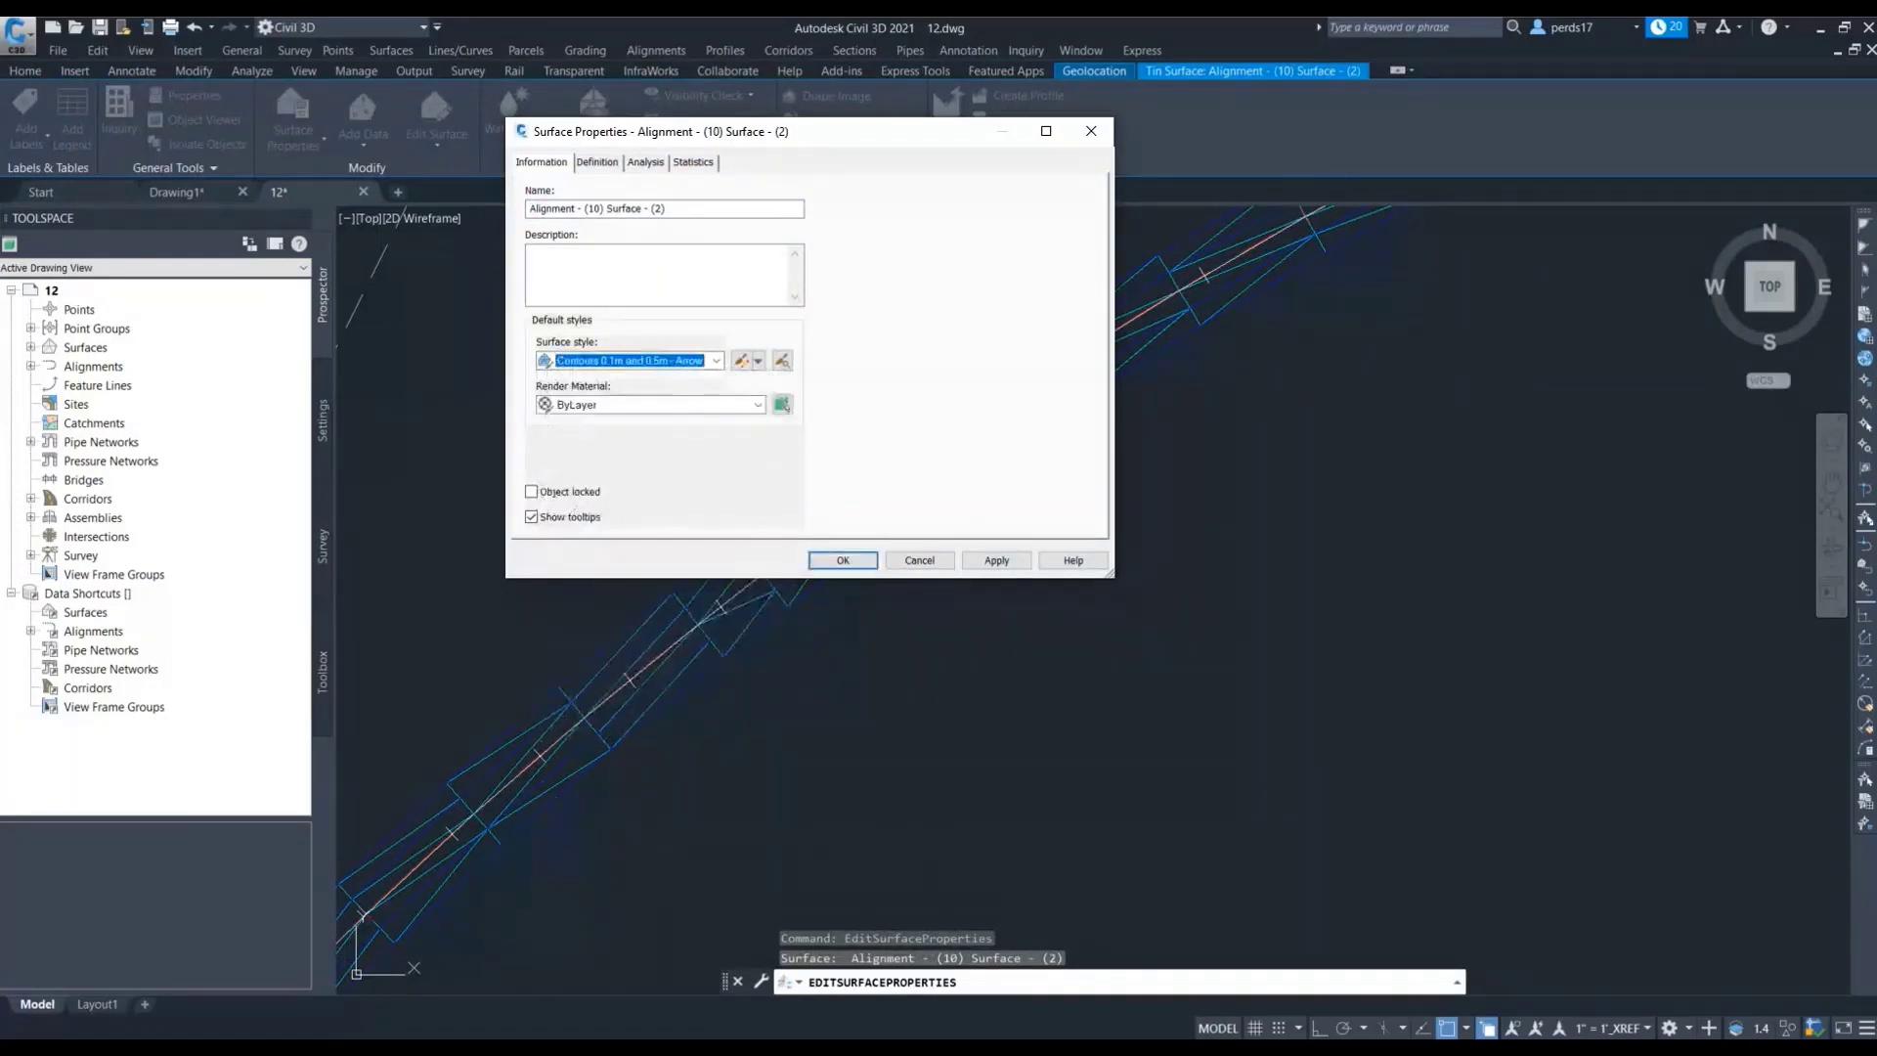
key(alt+Down)
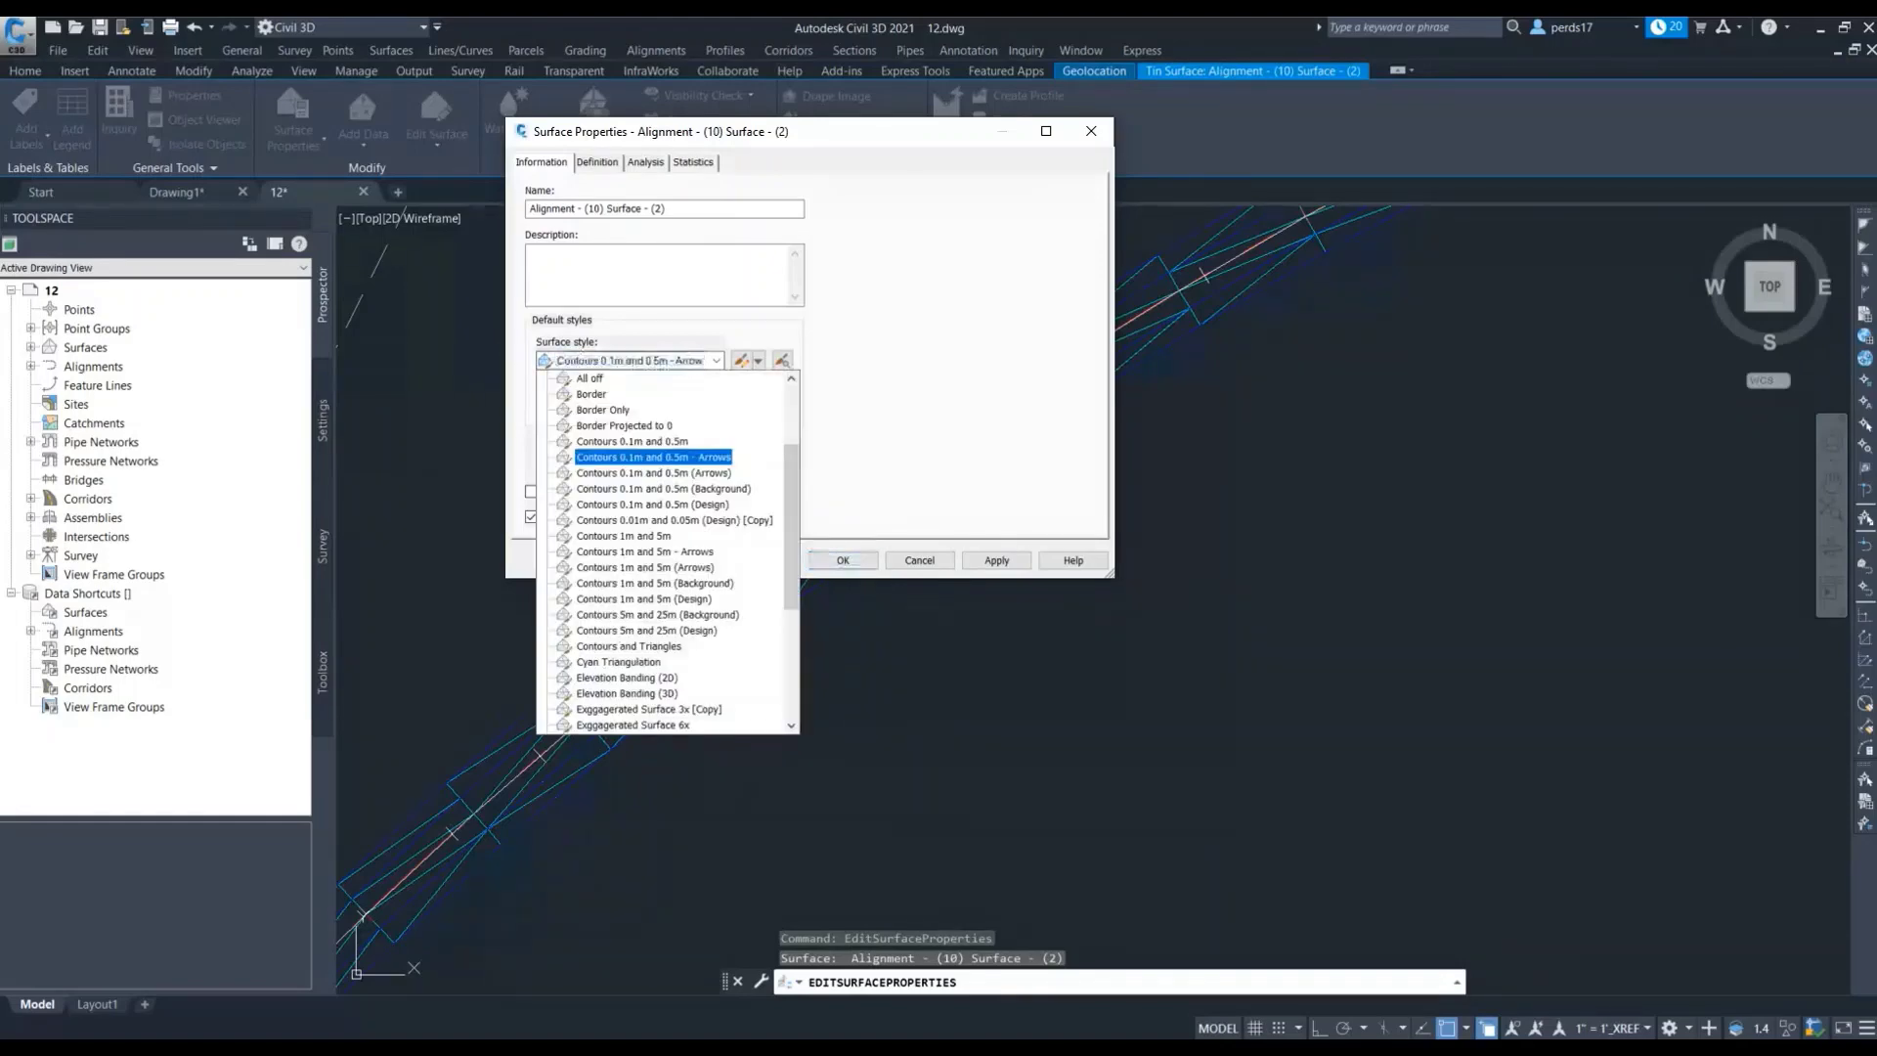
key(Down)
key(Up)
key(Up)
key(Return)
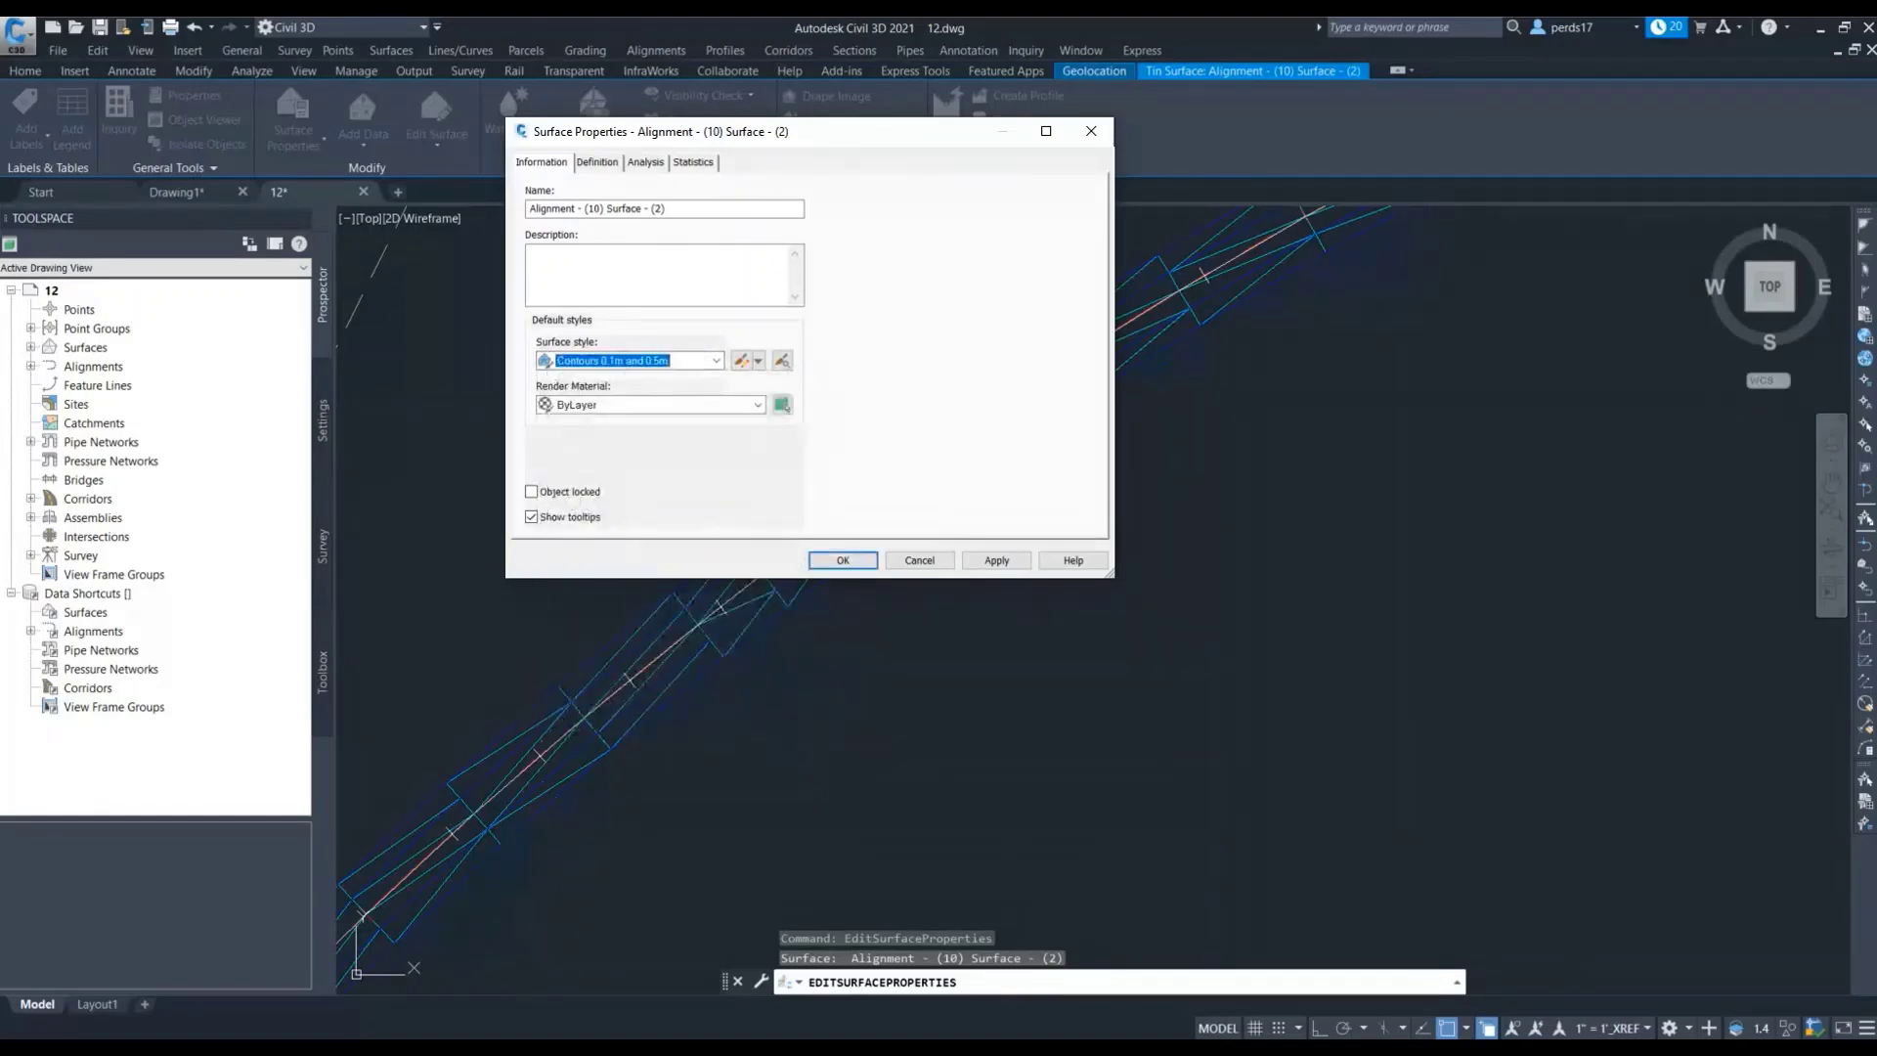
key(Return)
Examine the surface contours along the corridor, especially those running beyond the road edge on the inside of the curve
scroll(841, 558, down, 5)
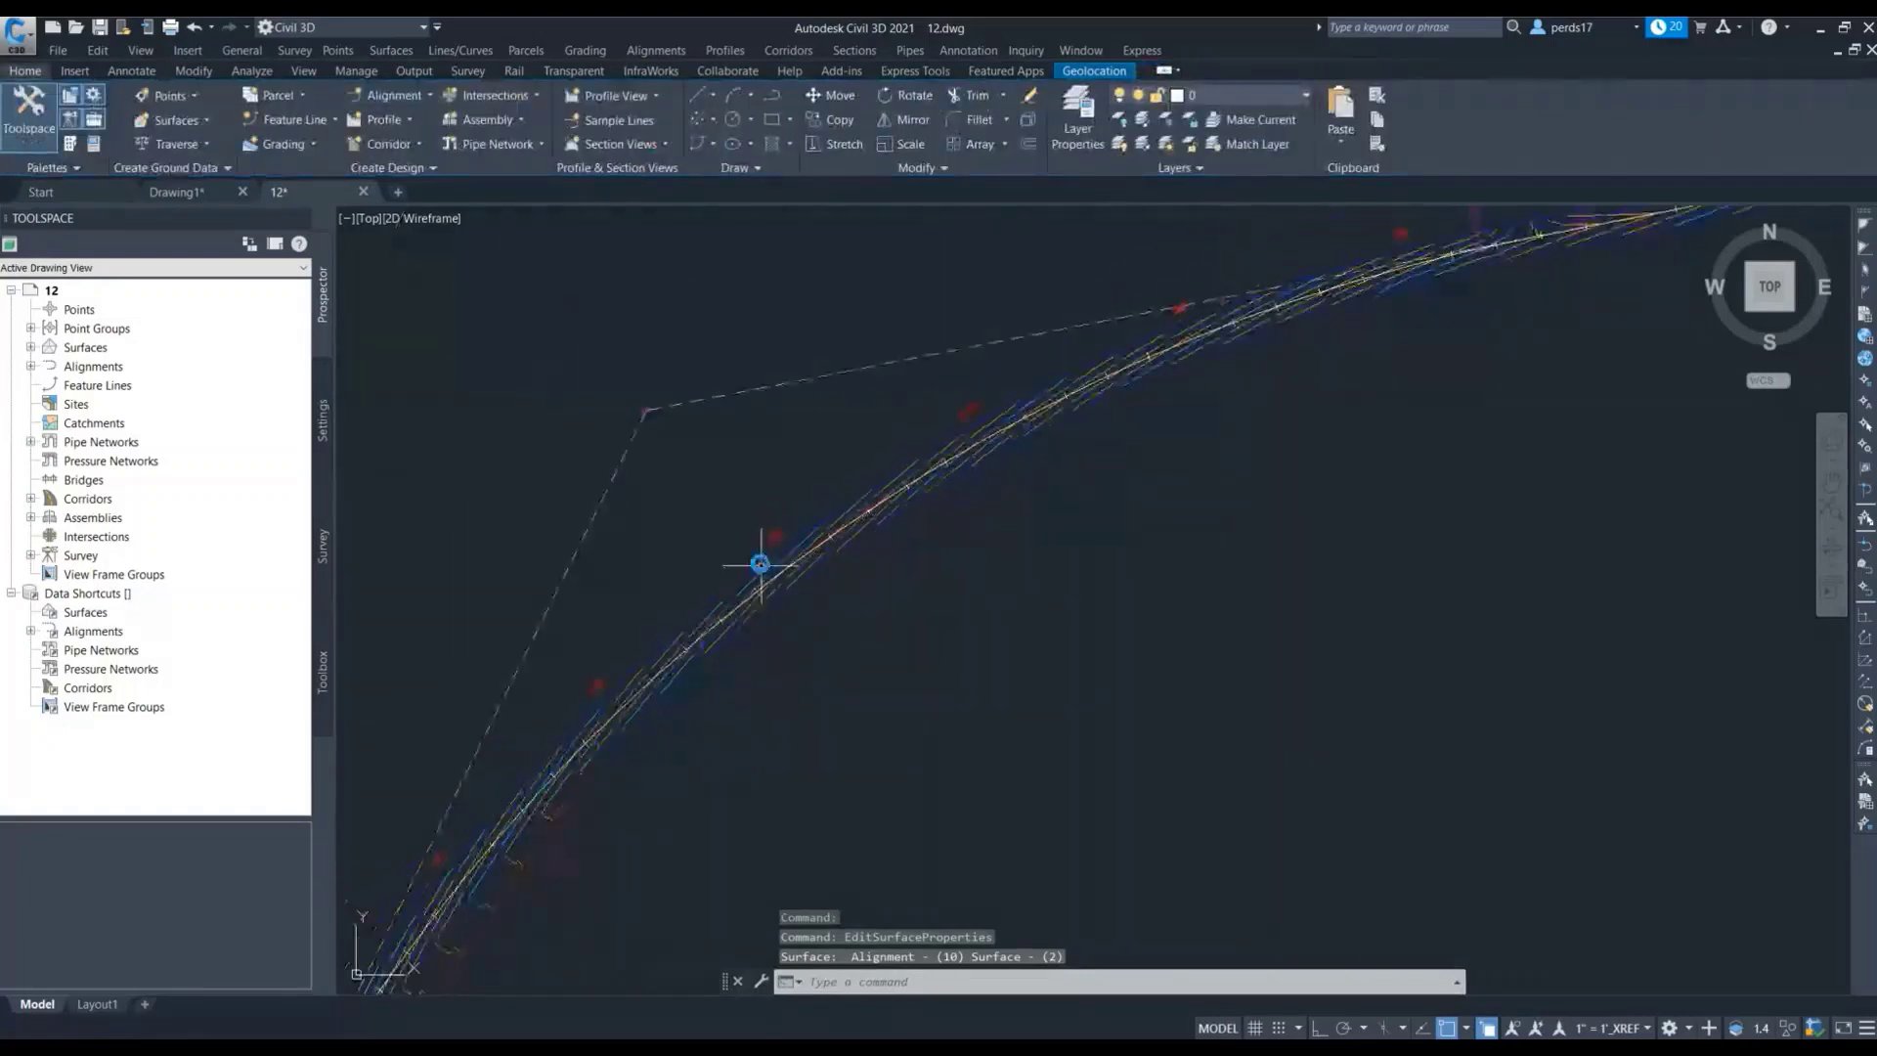
scroll(1000, 441, up, 8)
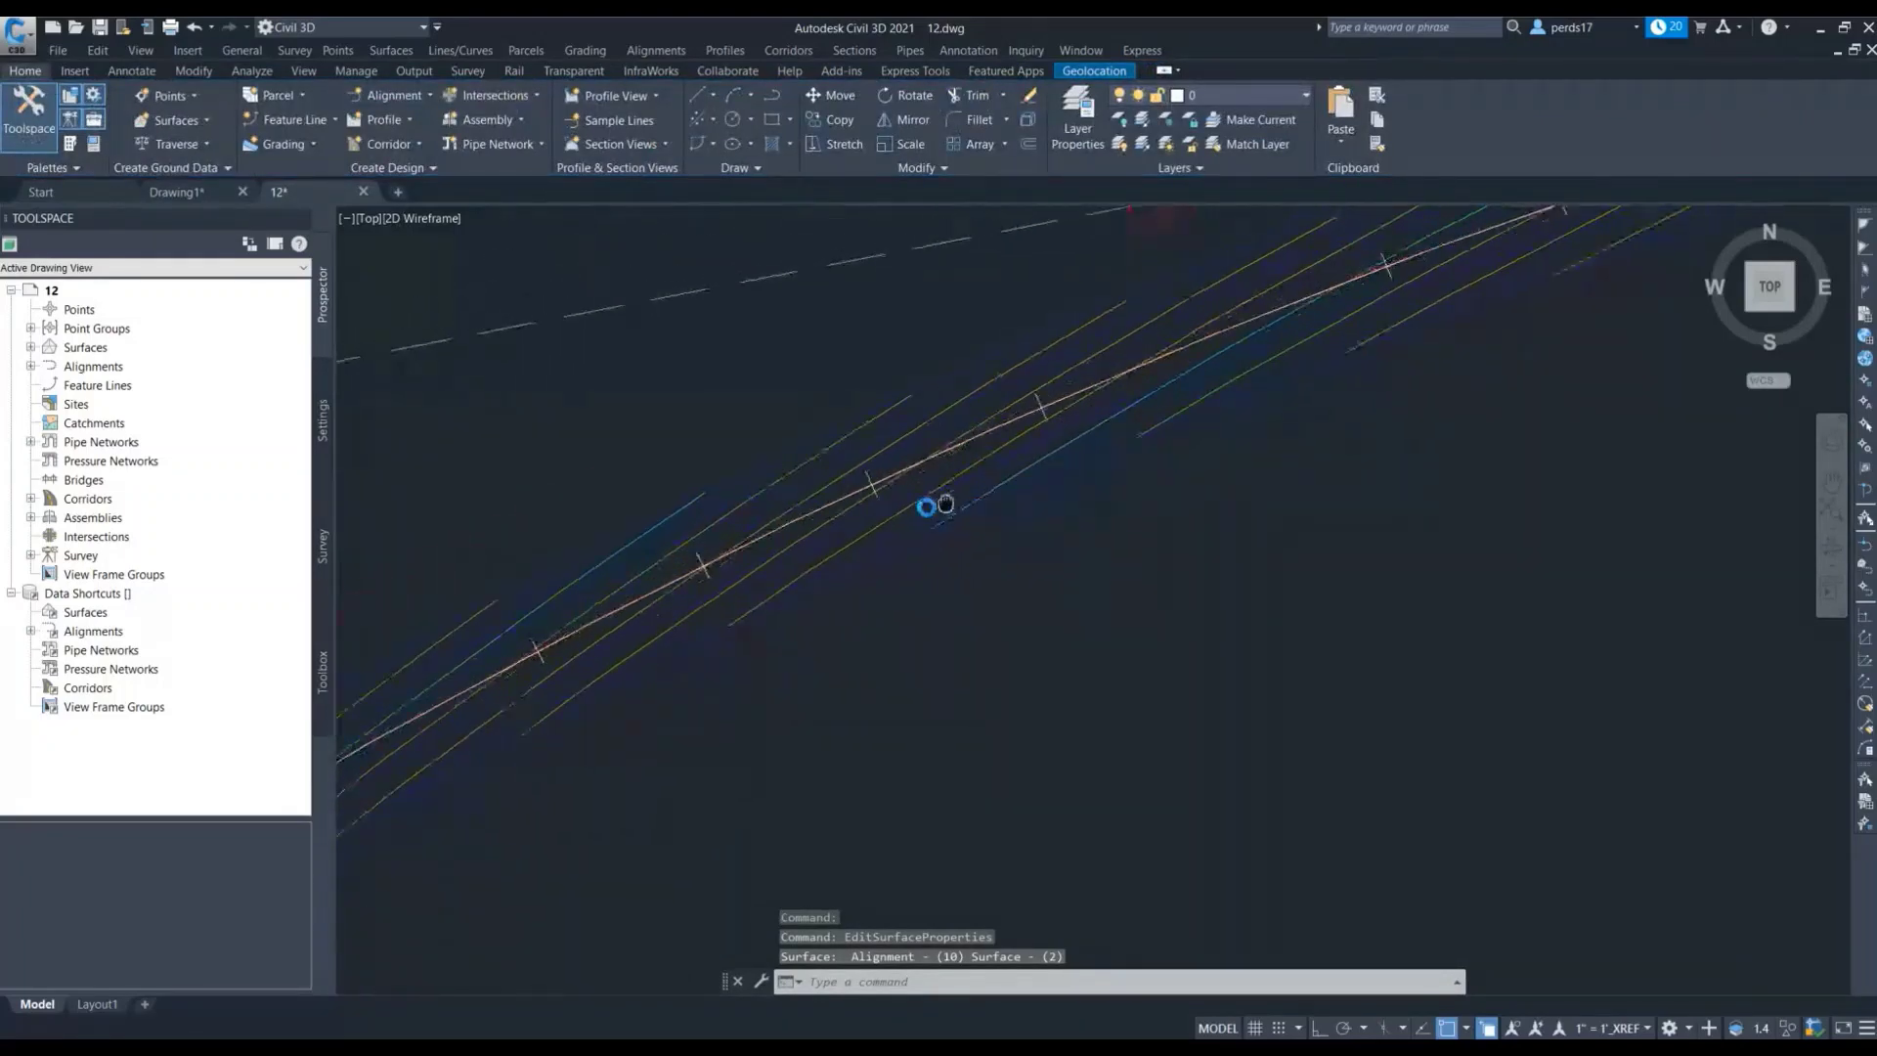
scroll(1022, 407, down, 6)
scroll(1398, 325, up, 6)
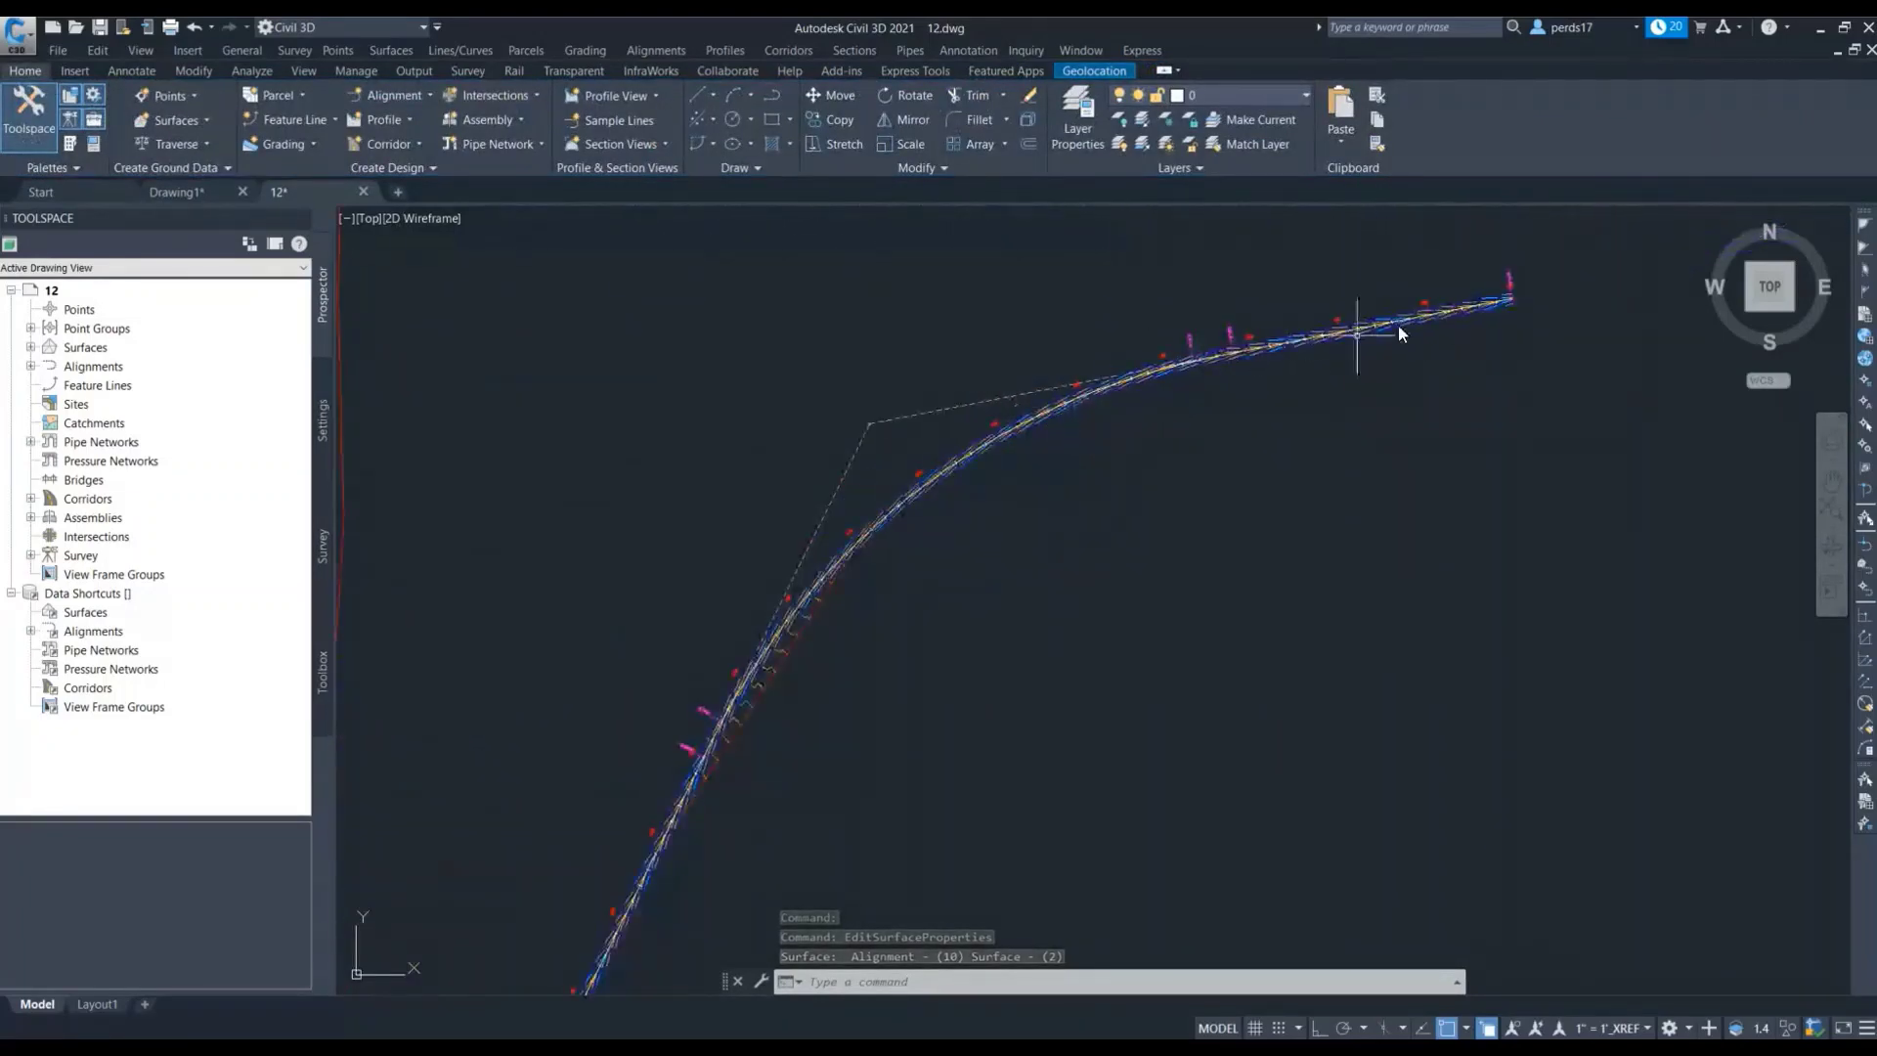
scroll(1400, 309, down, 7)
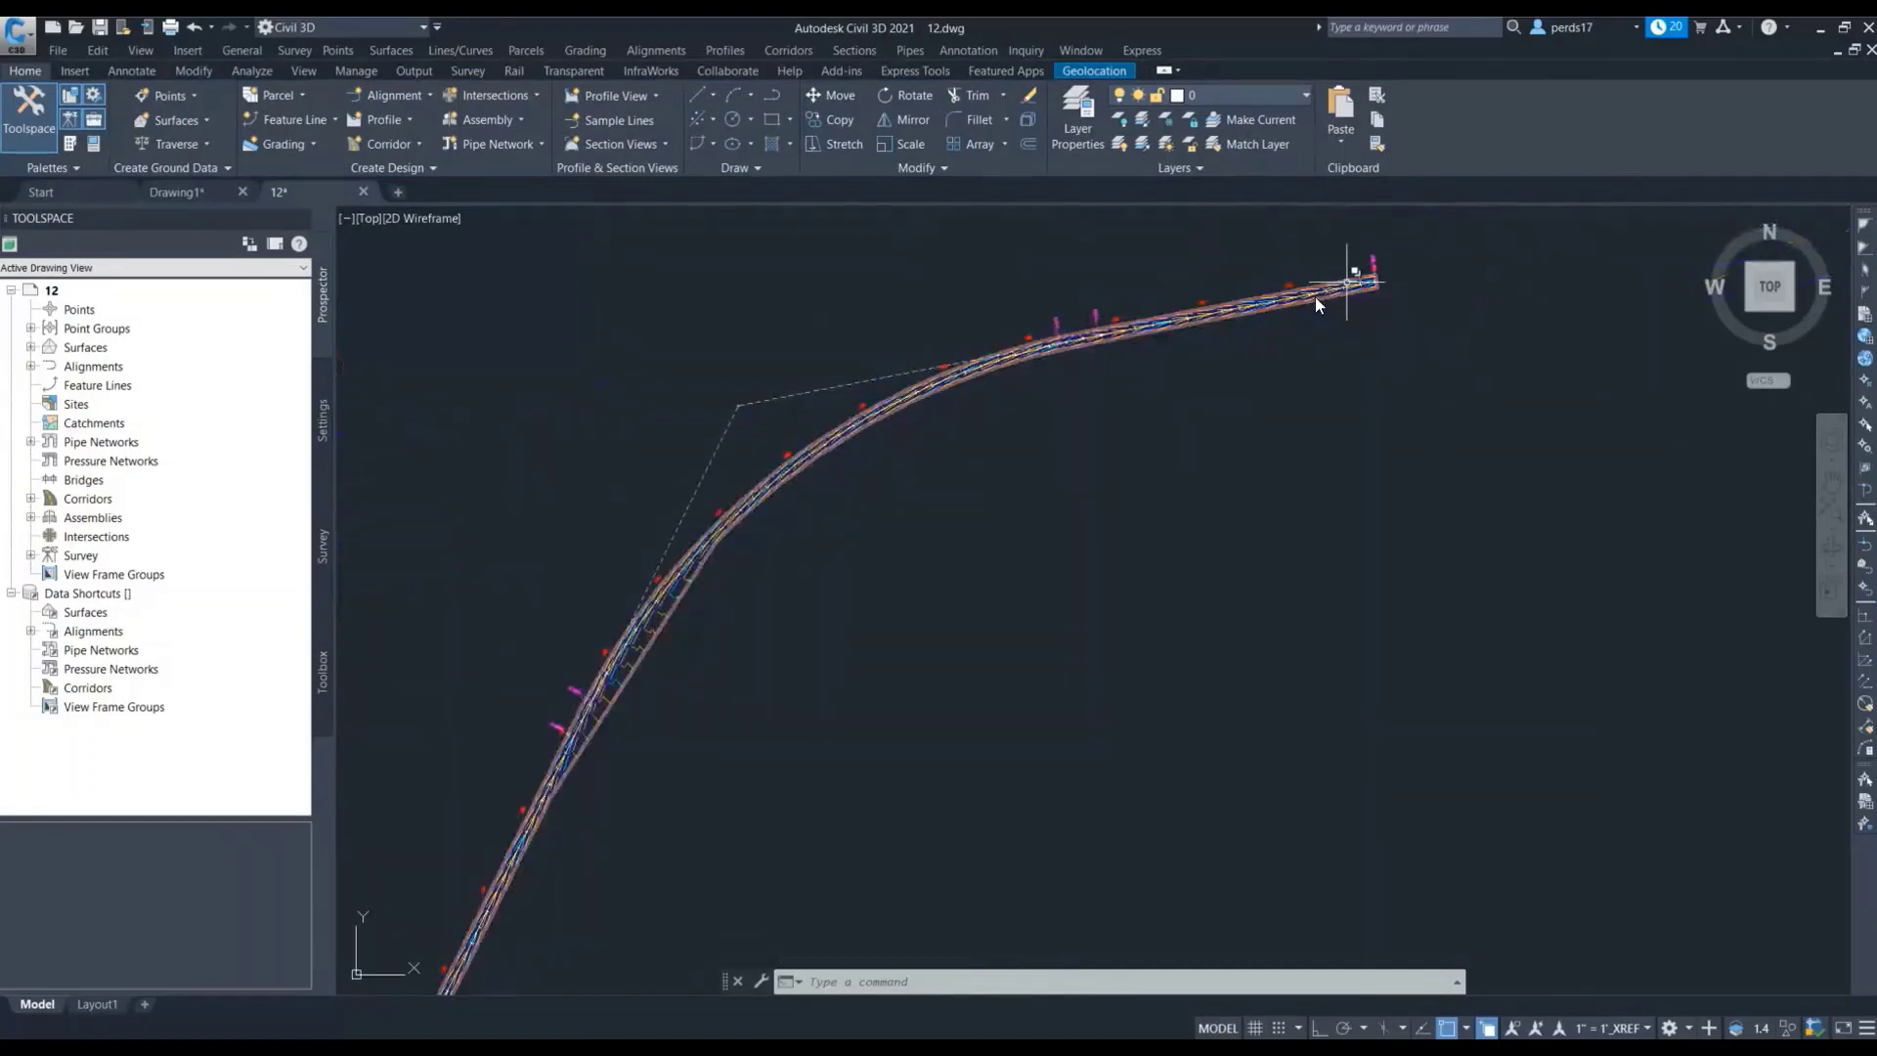
scroll(648, 646, up, 6)
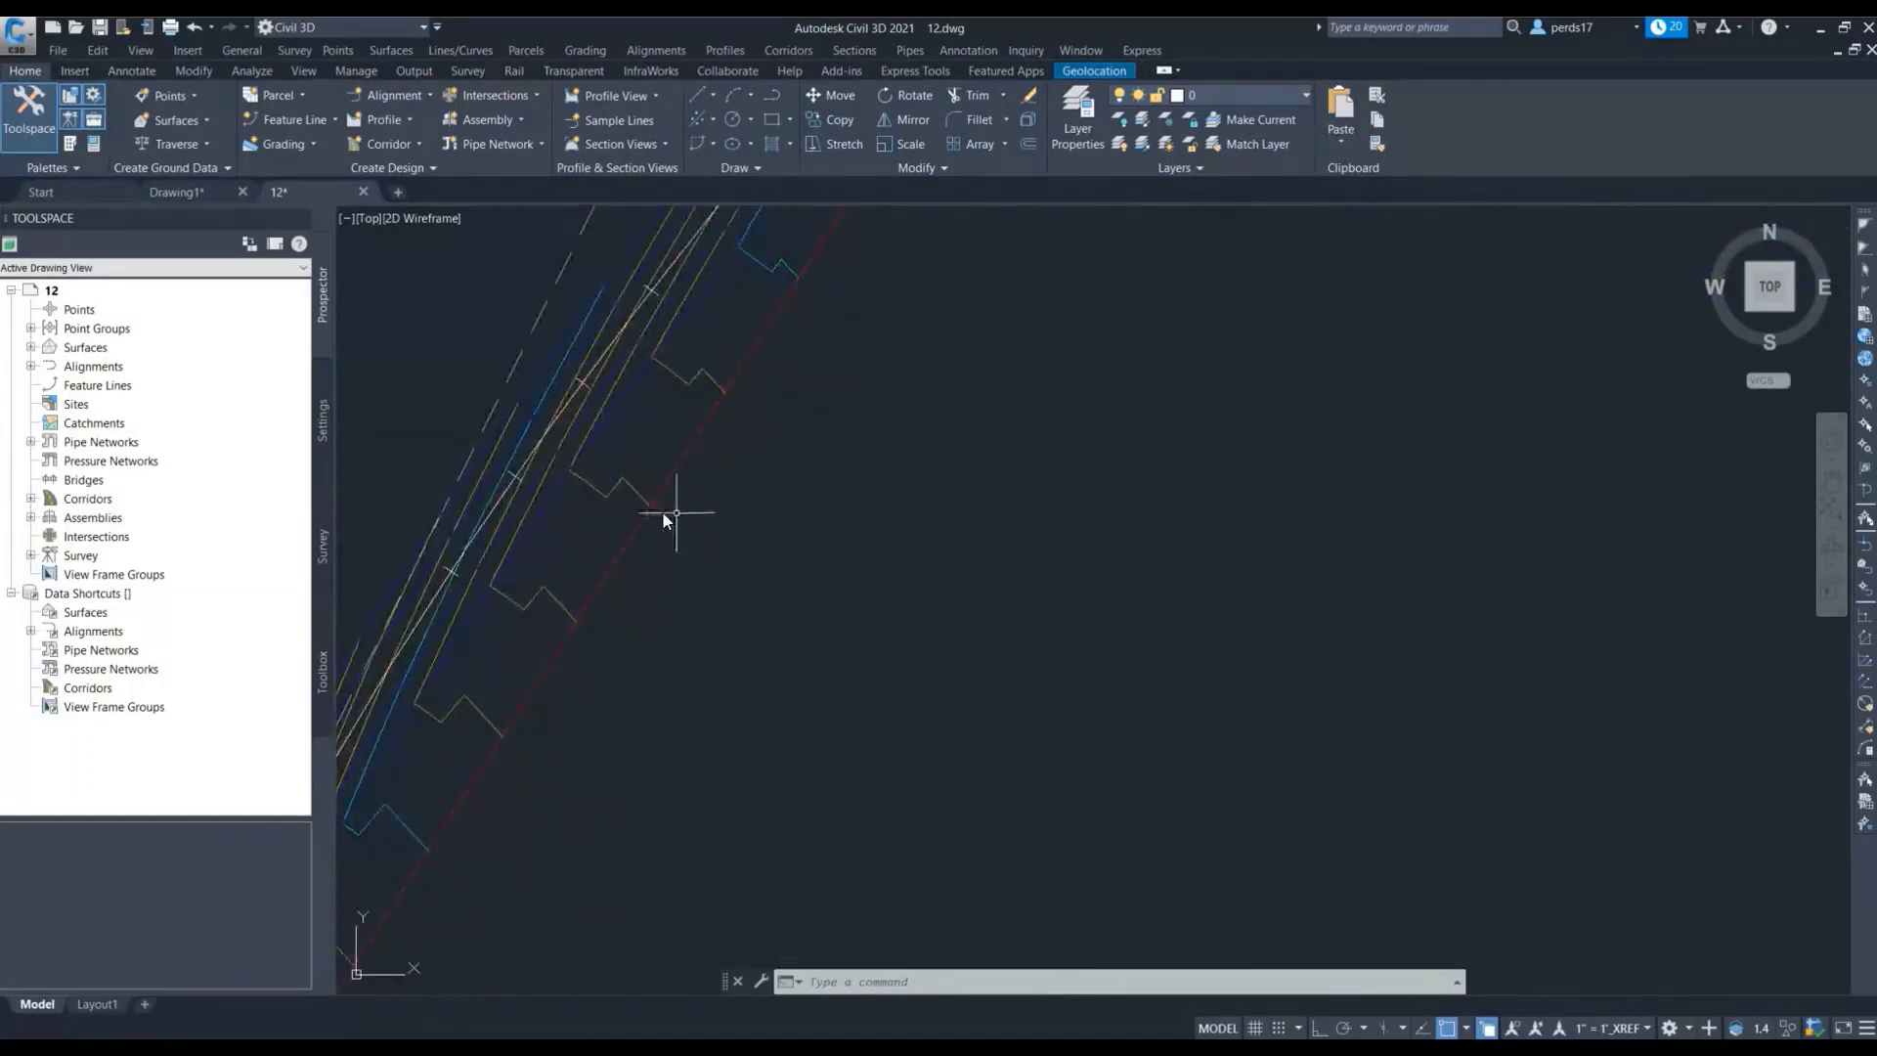
middle_drag(674, 513, 722, 533)
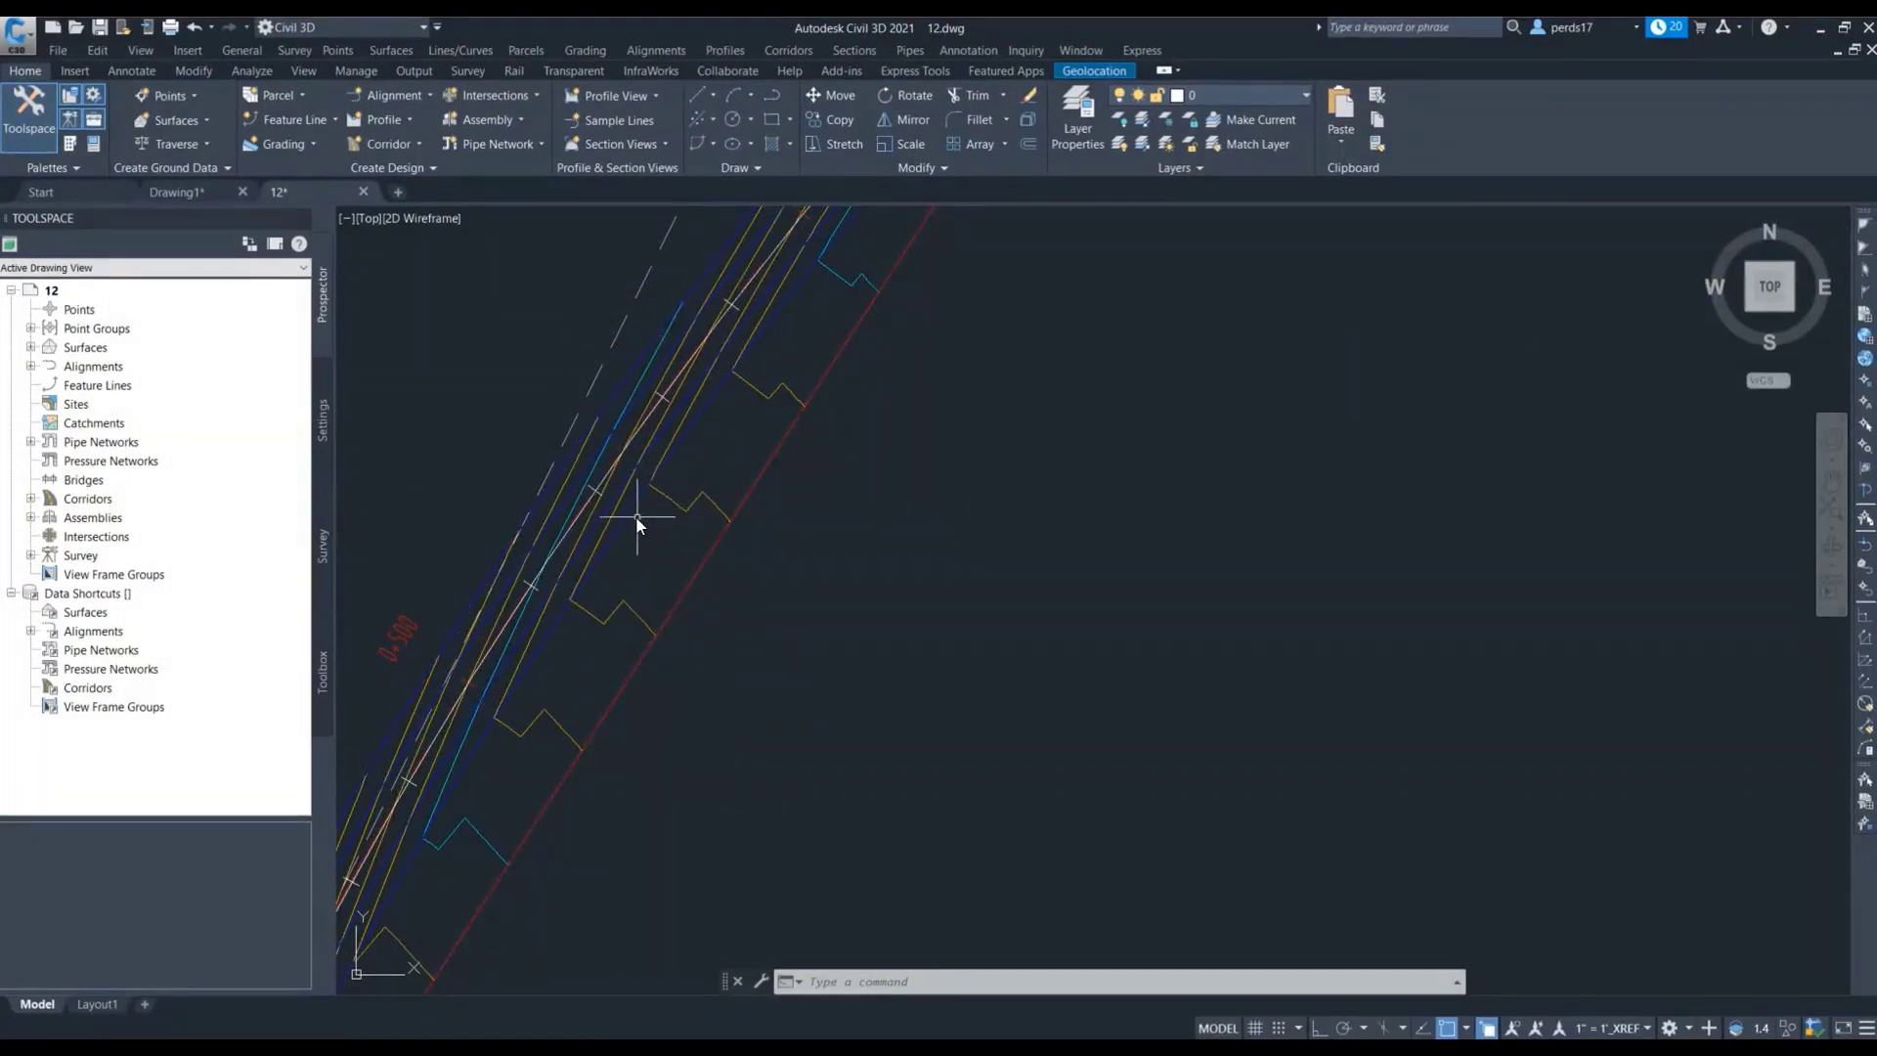
Add the corridor extents as the corridor surface's outer boundary and rebuild the corridor
click(631, 516)
right_click(630, 516)
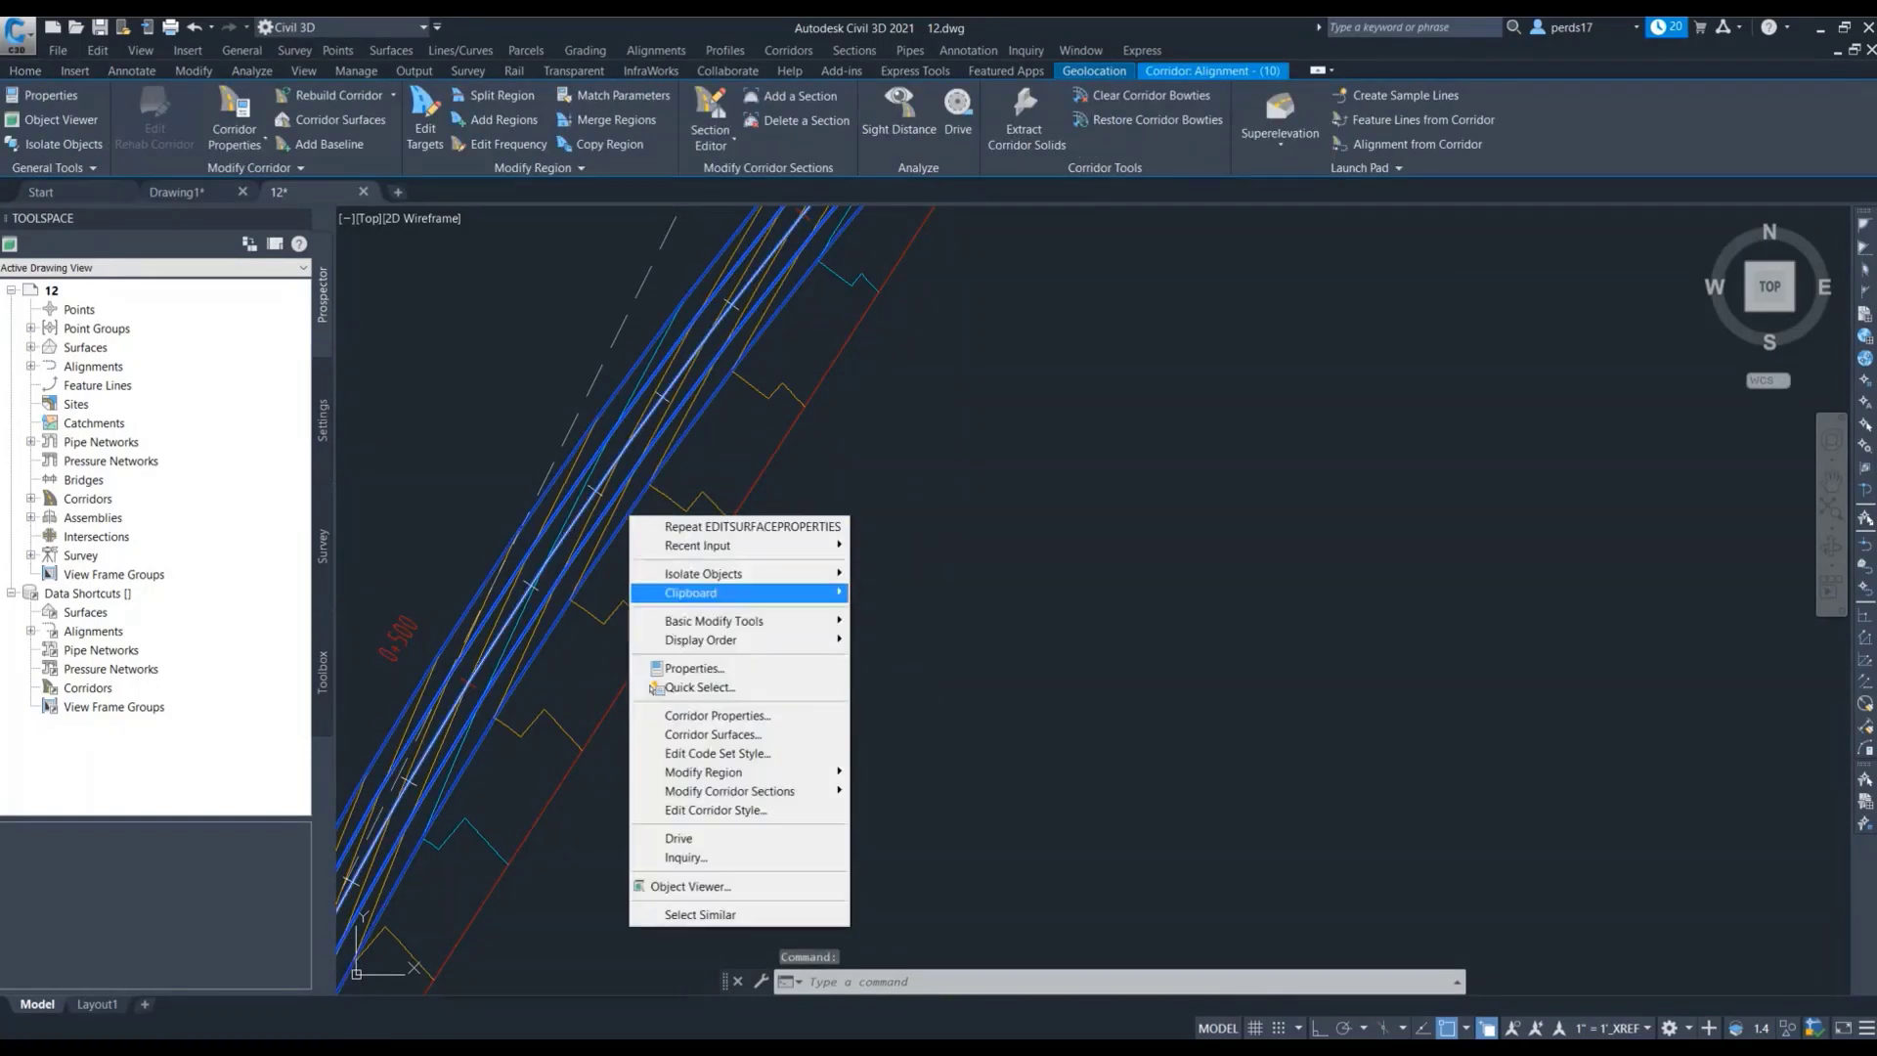
click(720, 716)
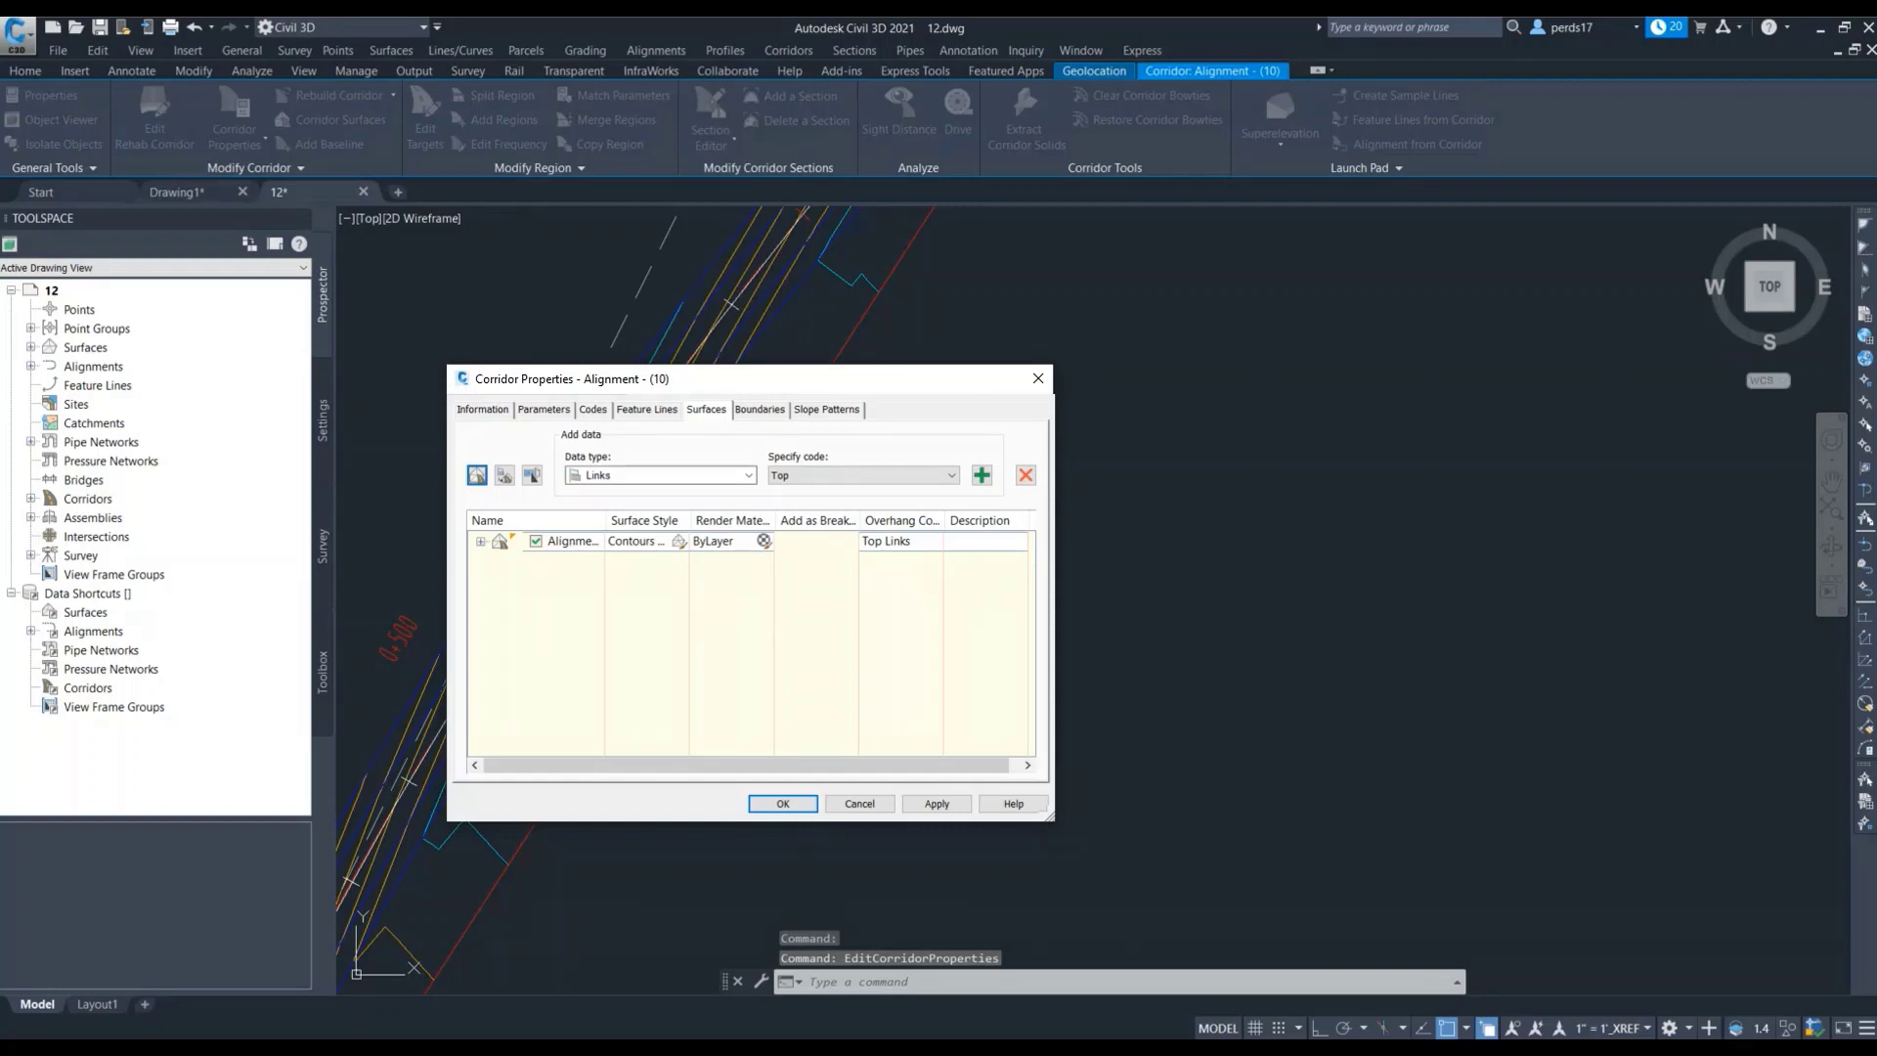
click(982, 475)
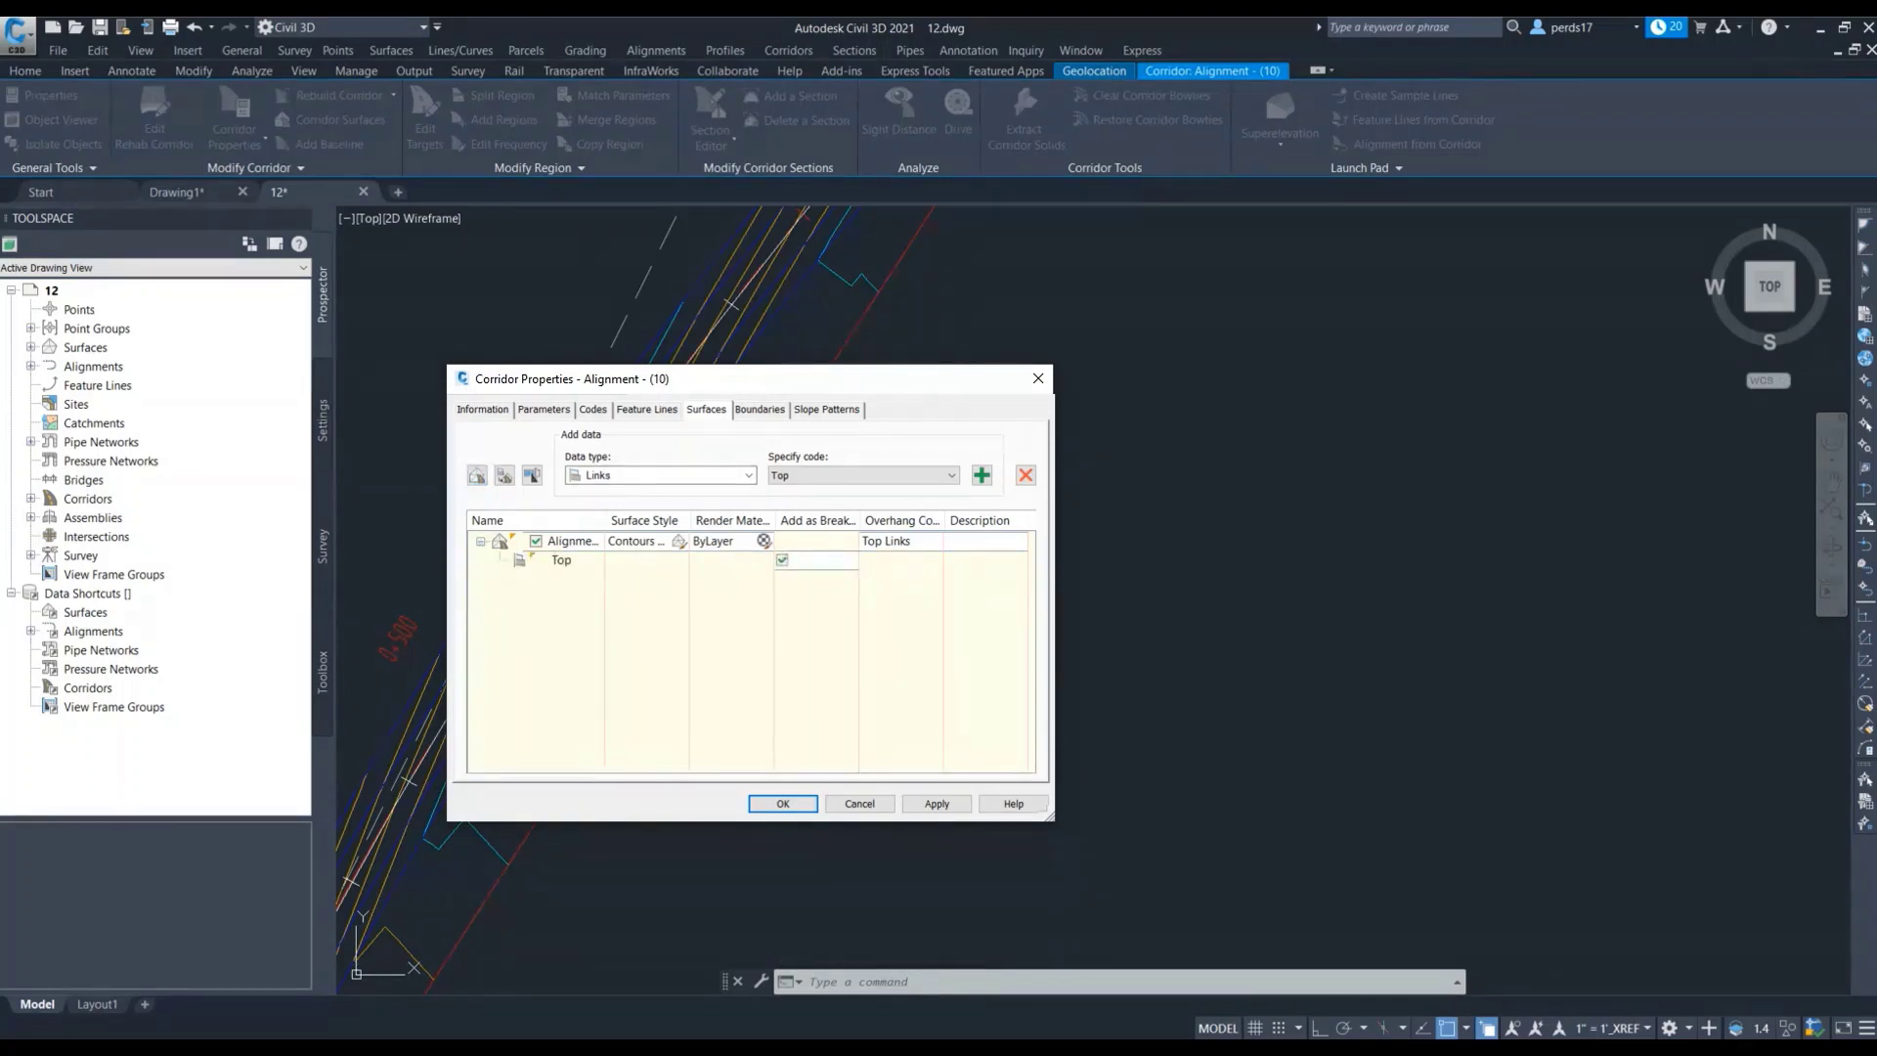
key(ctrl+Tab)
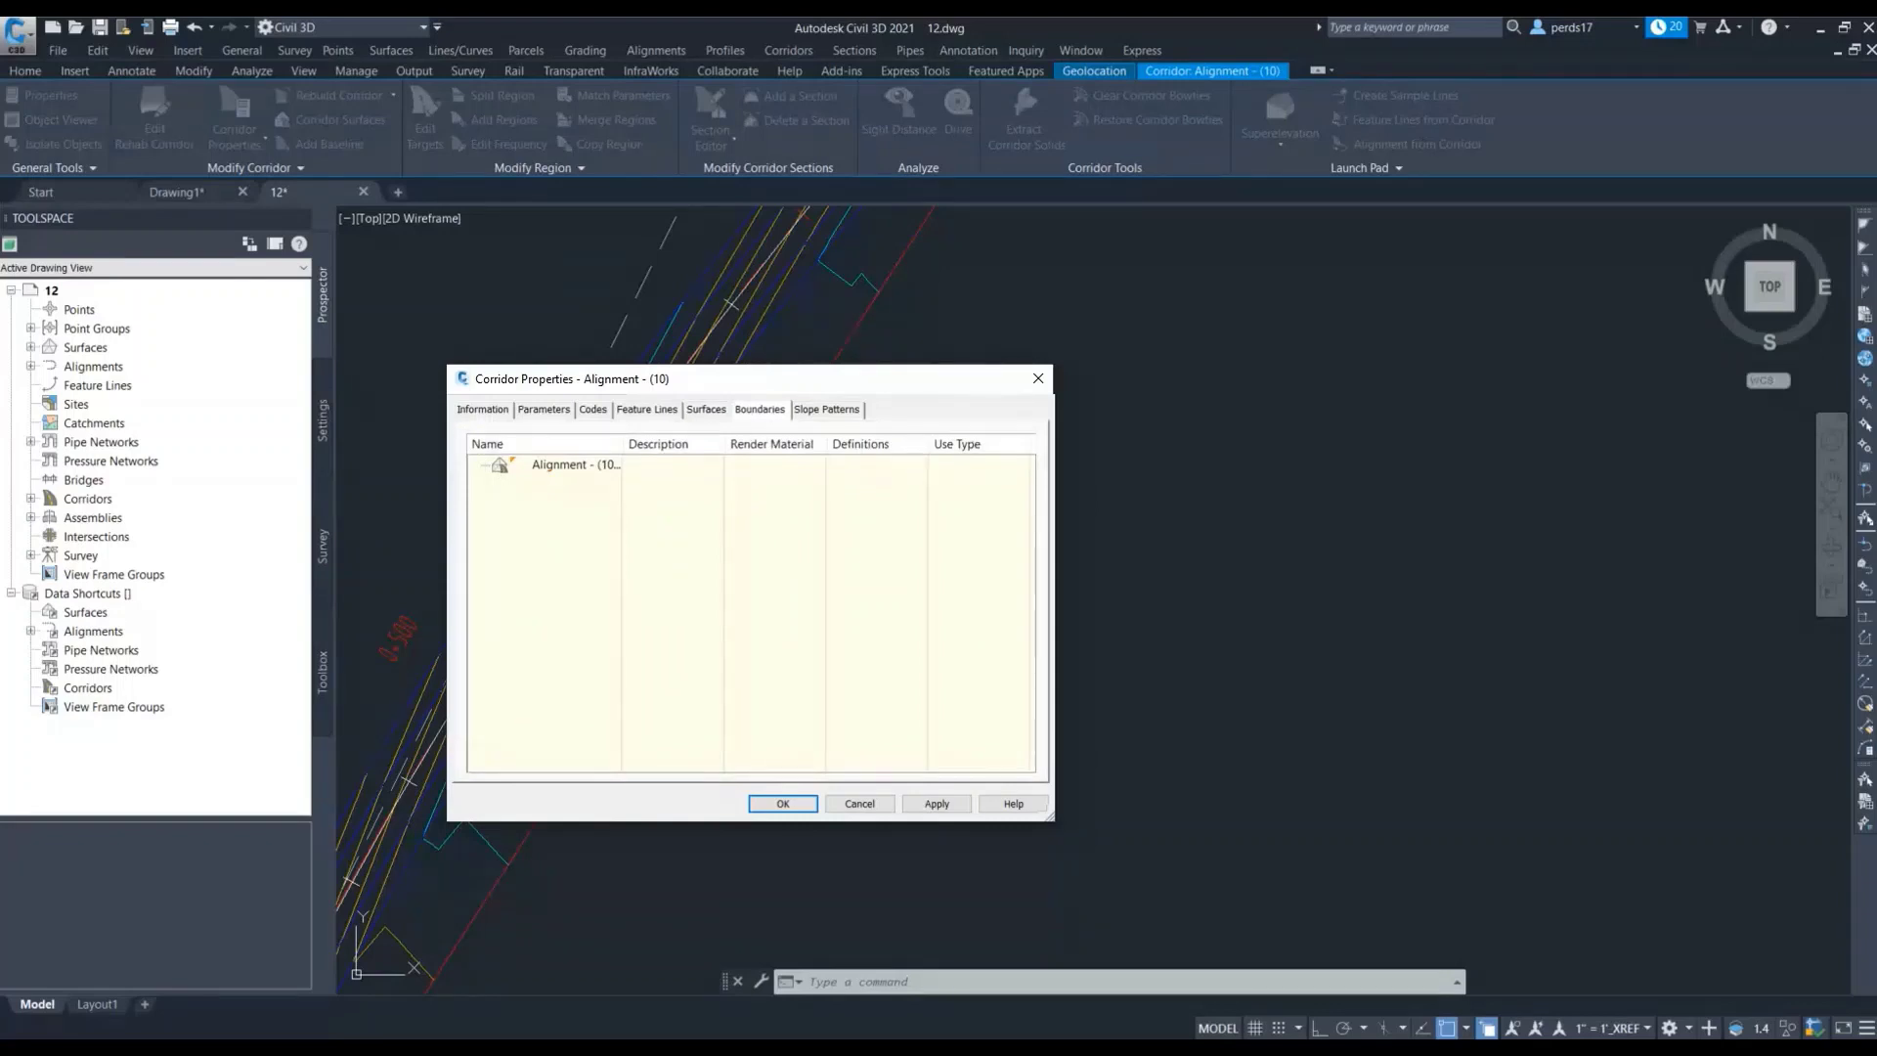
right_click(572, 464)
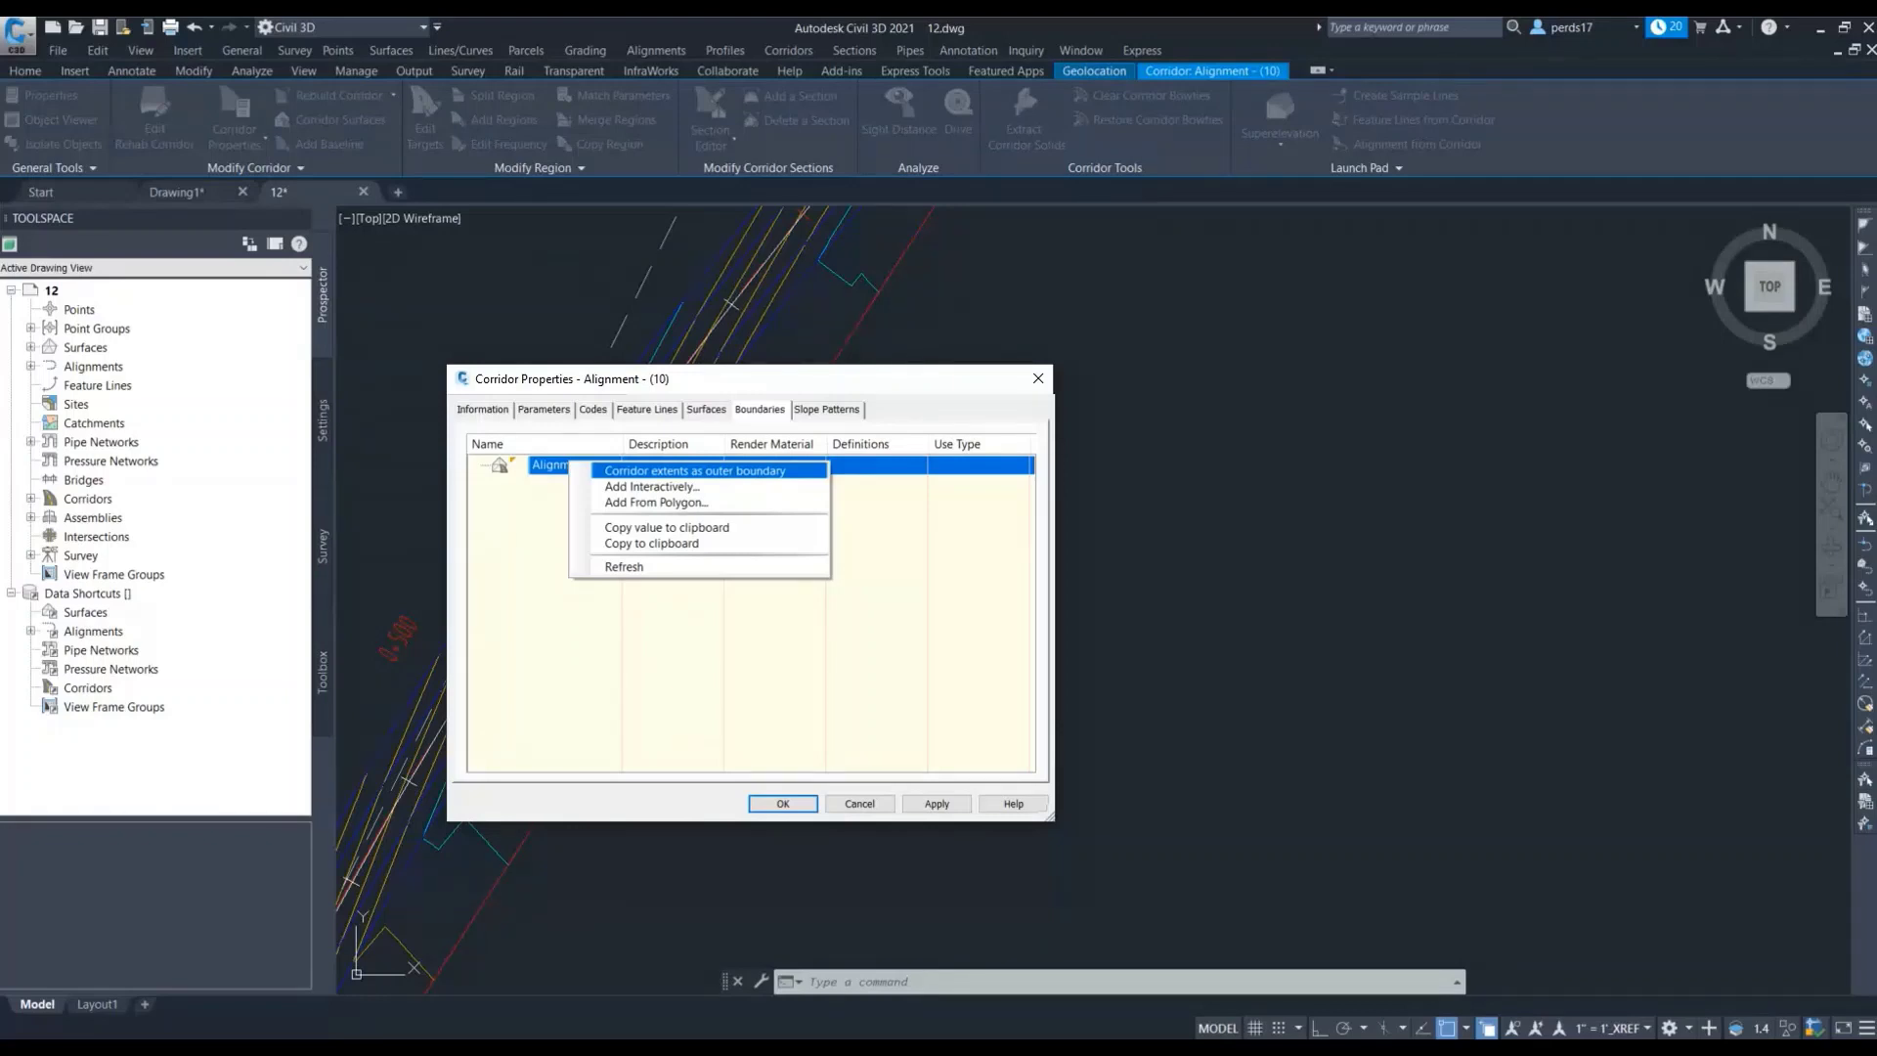
key(Return)
key(Return)
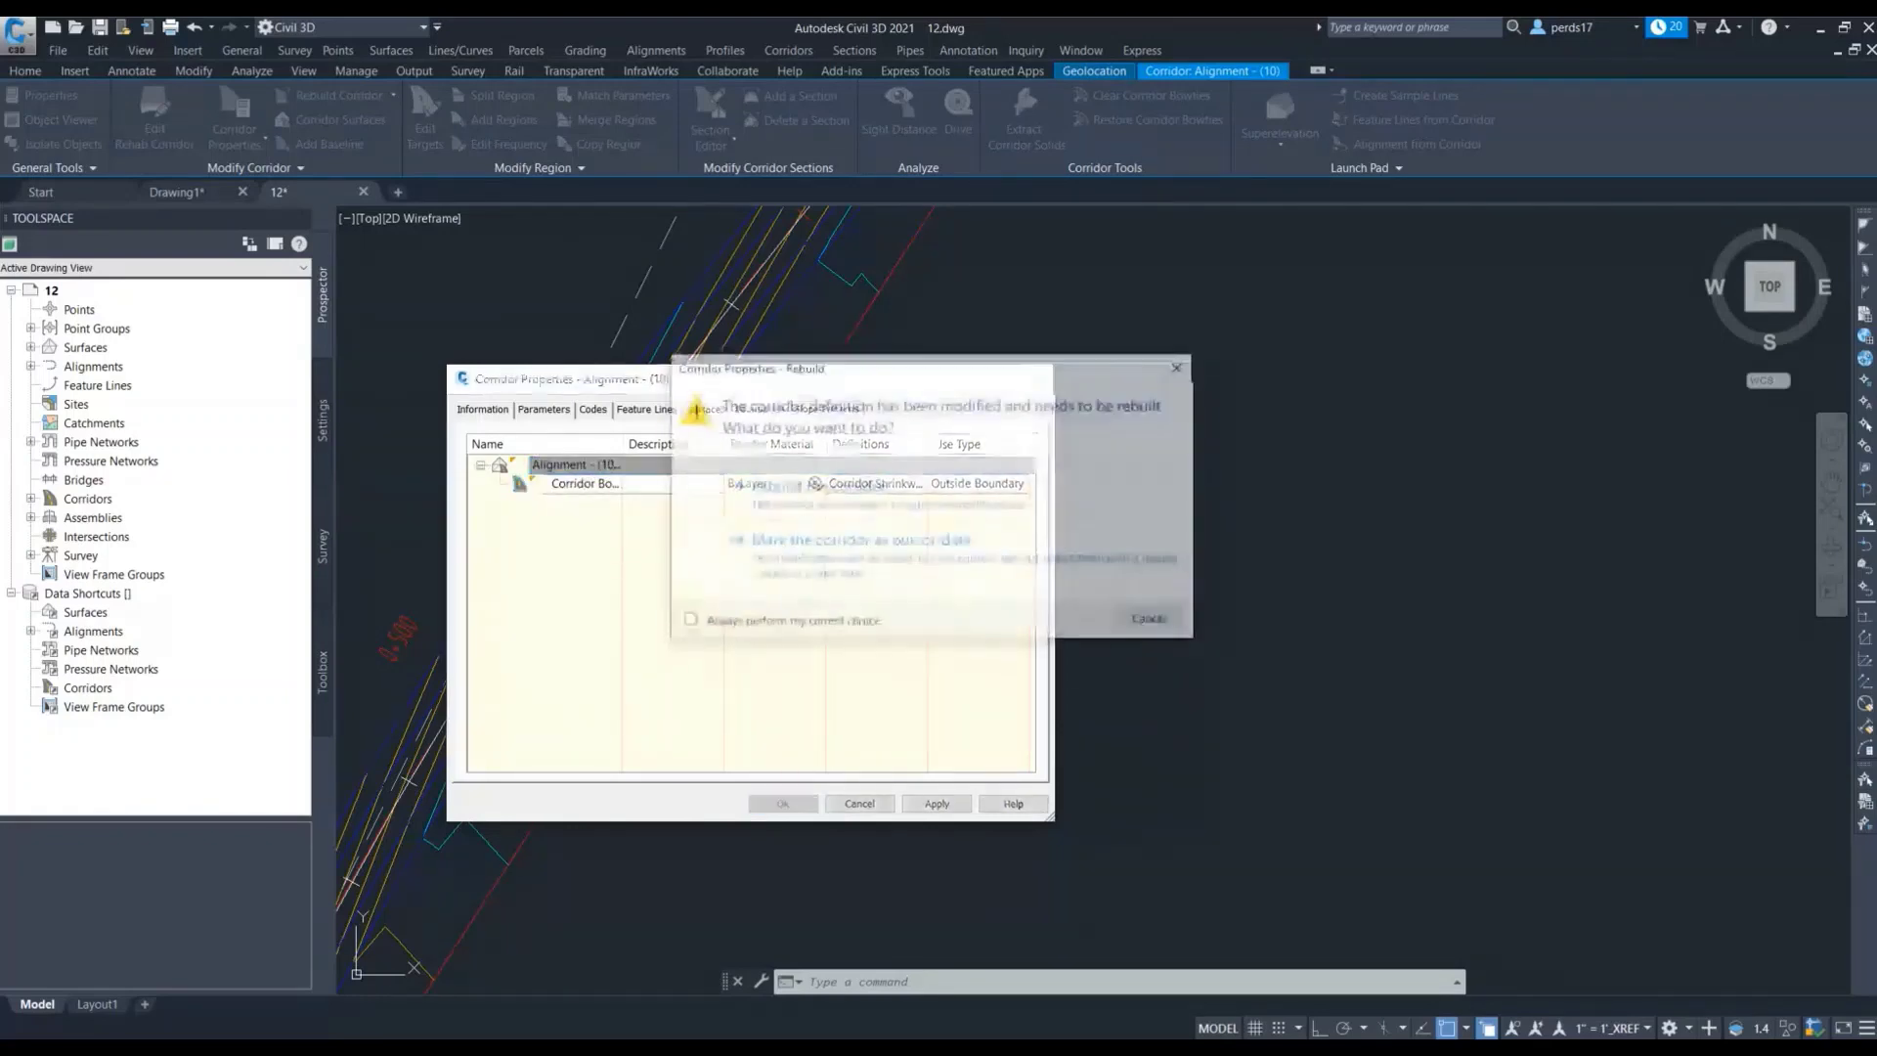
key(Return)
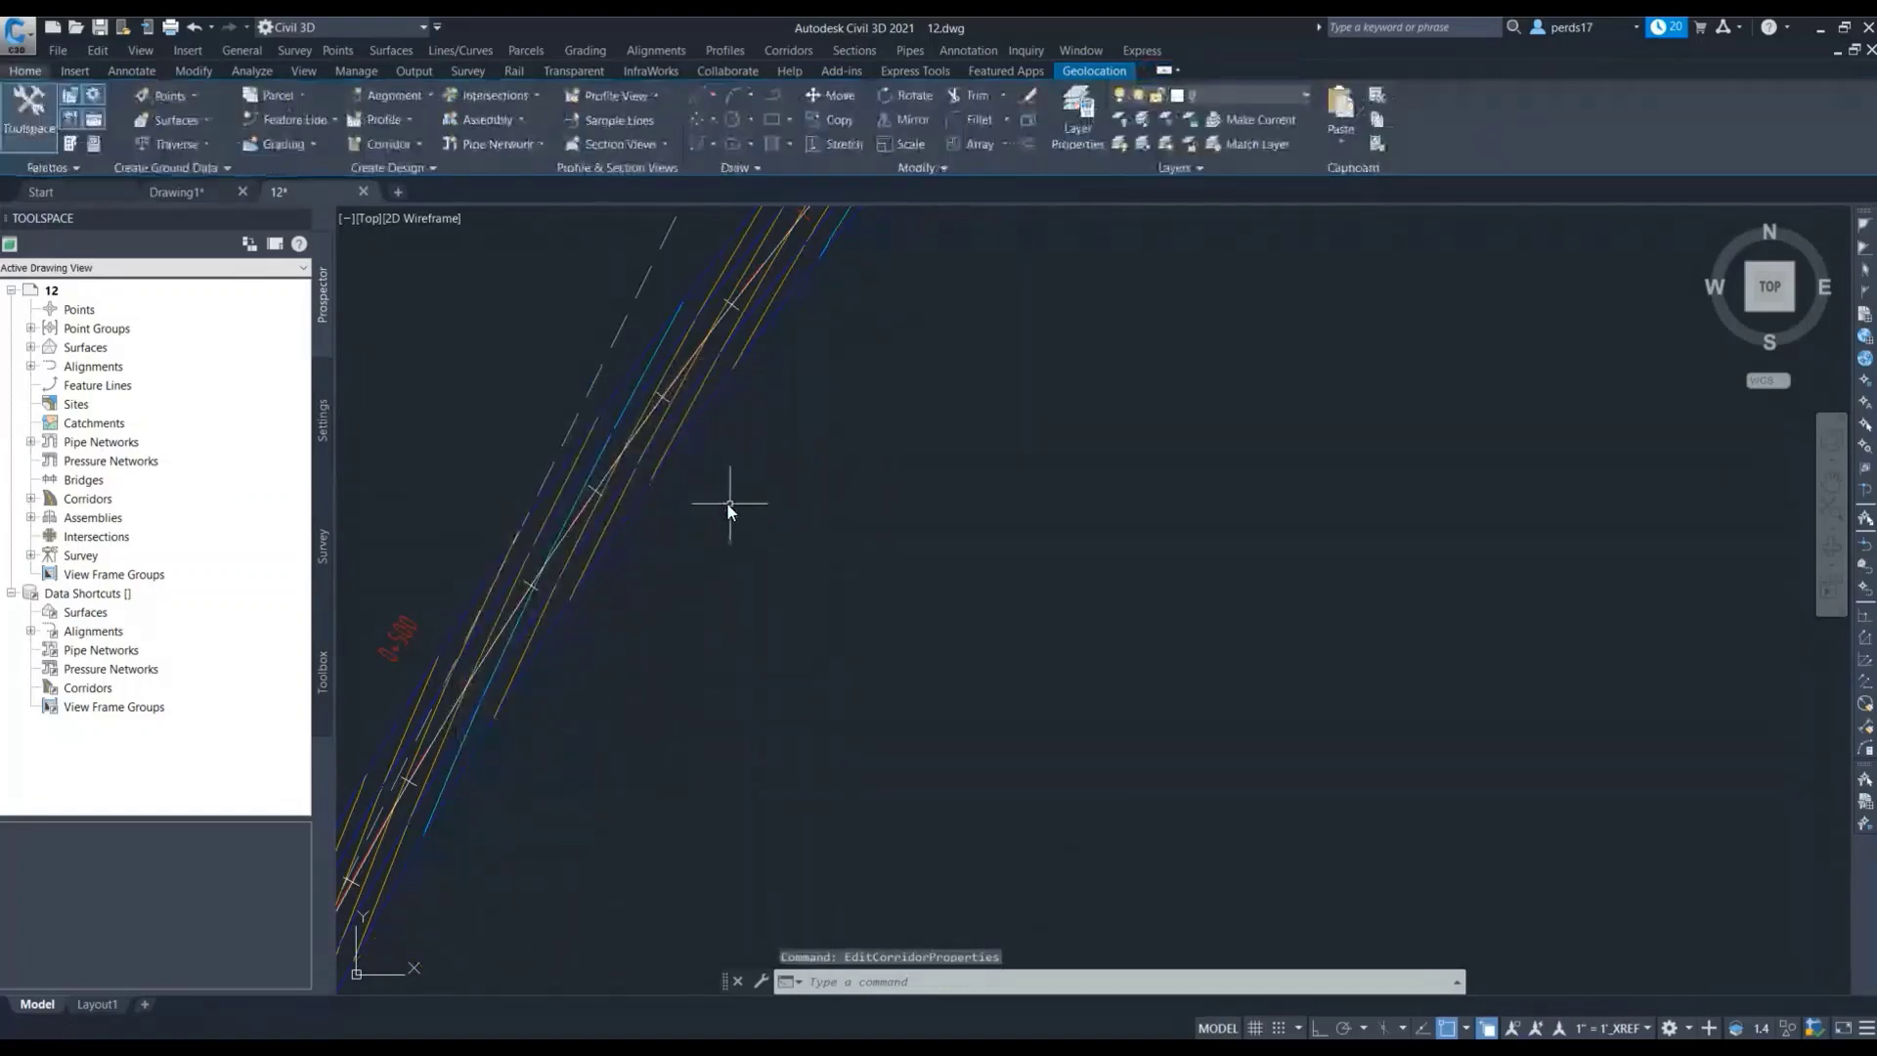
Inspect the bounded surface contours along the curve and over the corridor's full length
scroll(683, 503, down, 5)
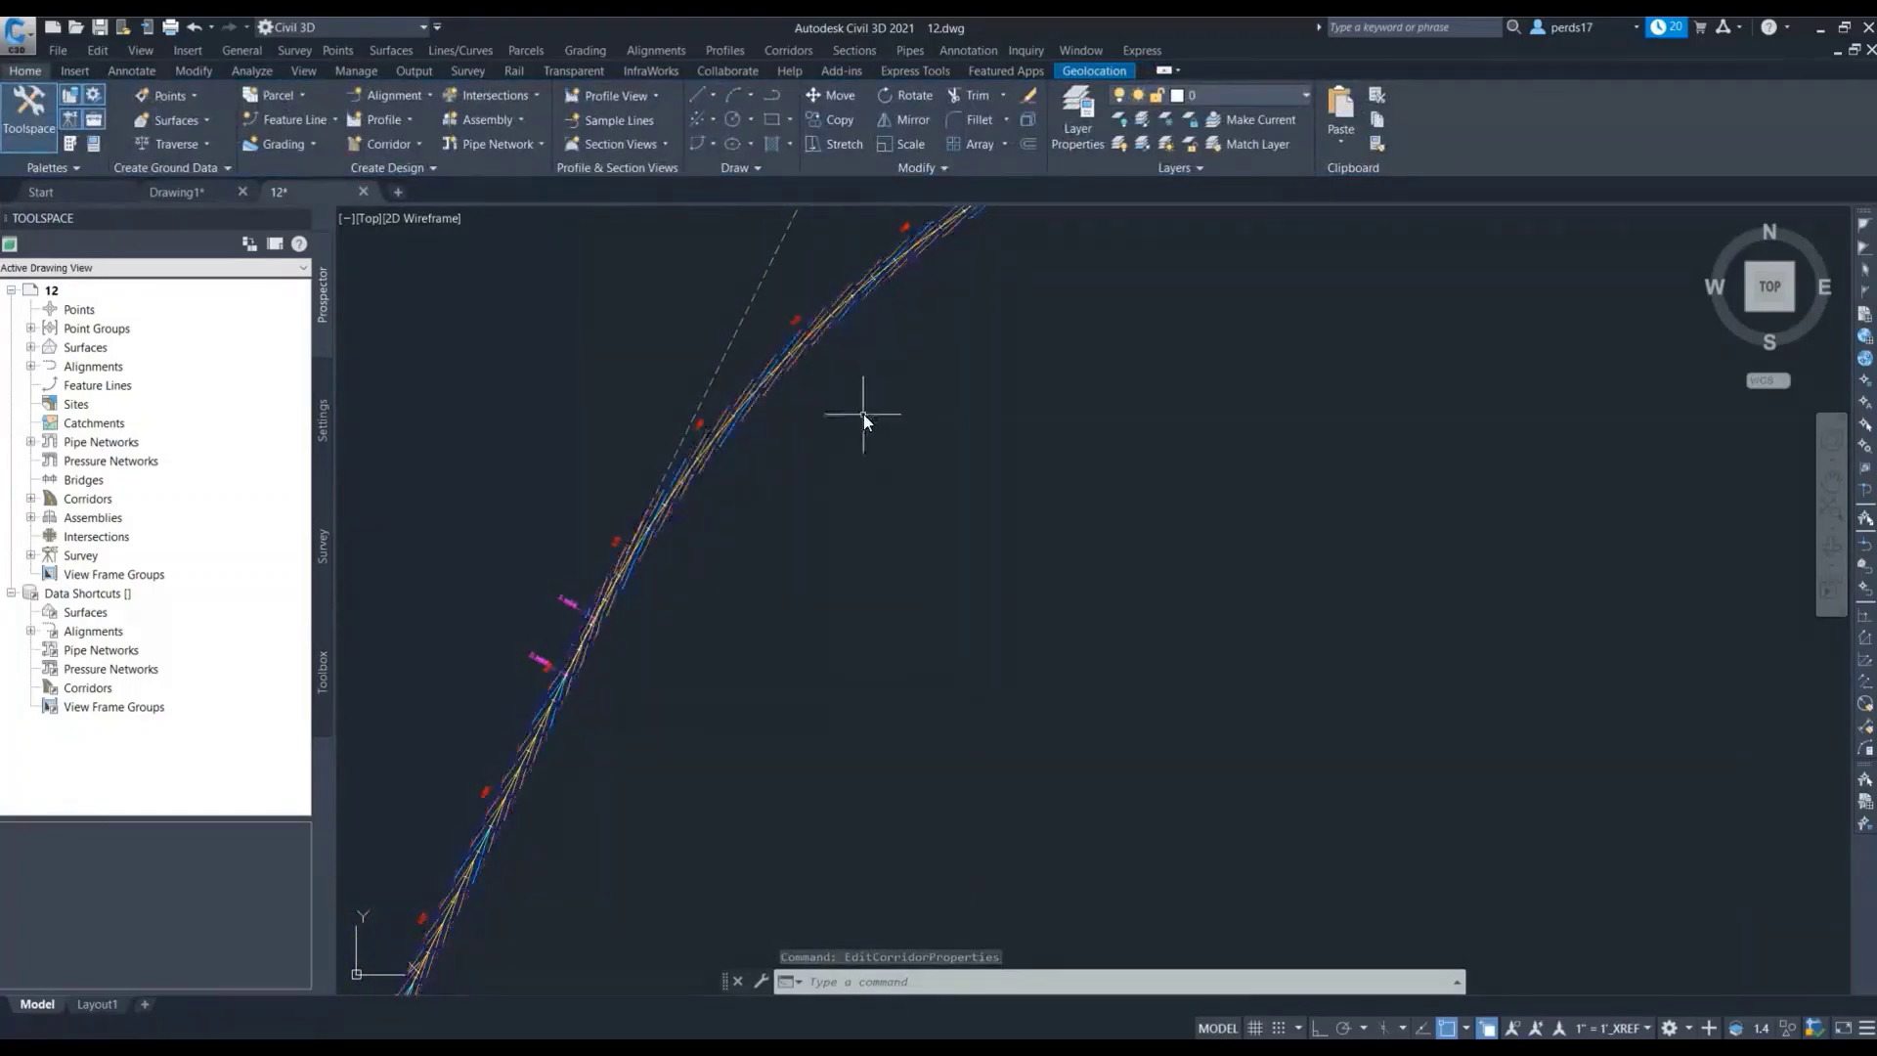
scroll(727, 440, up, 4)
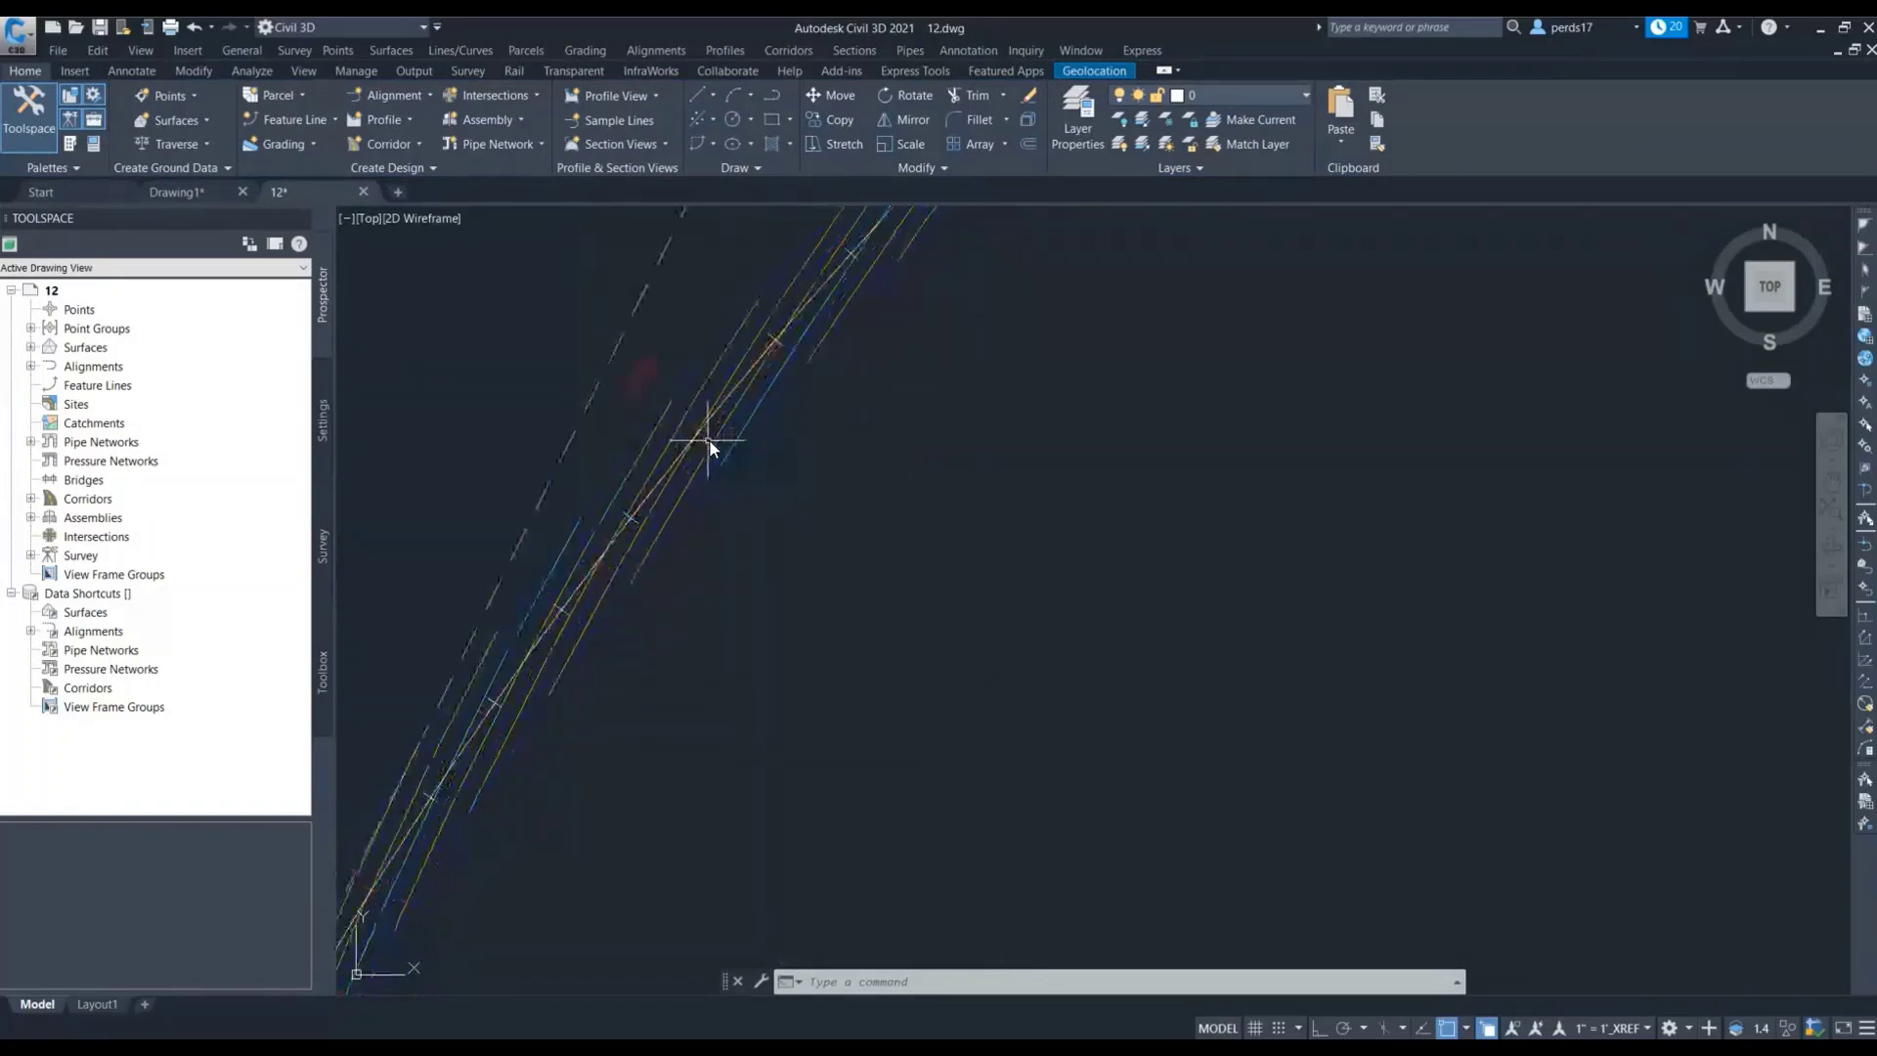
scroll(768, 422, down, 3)
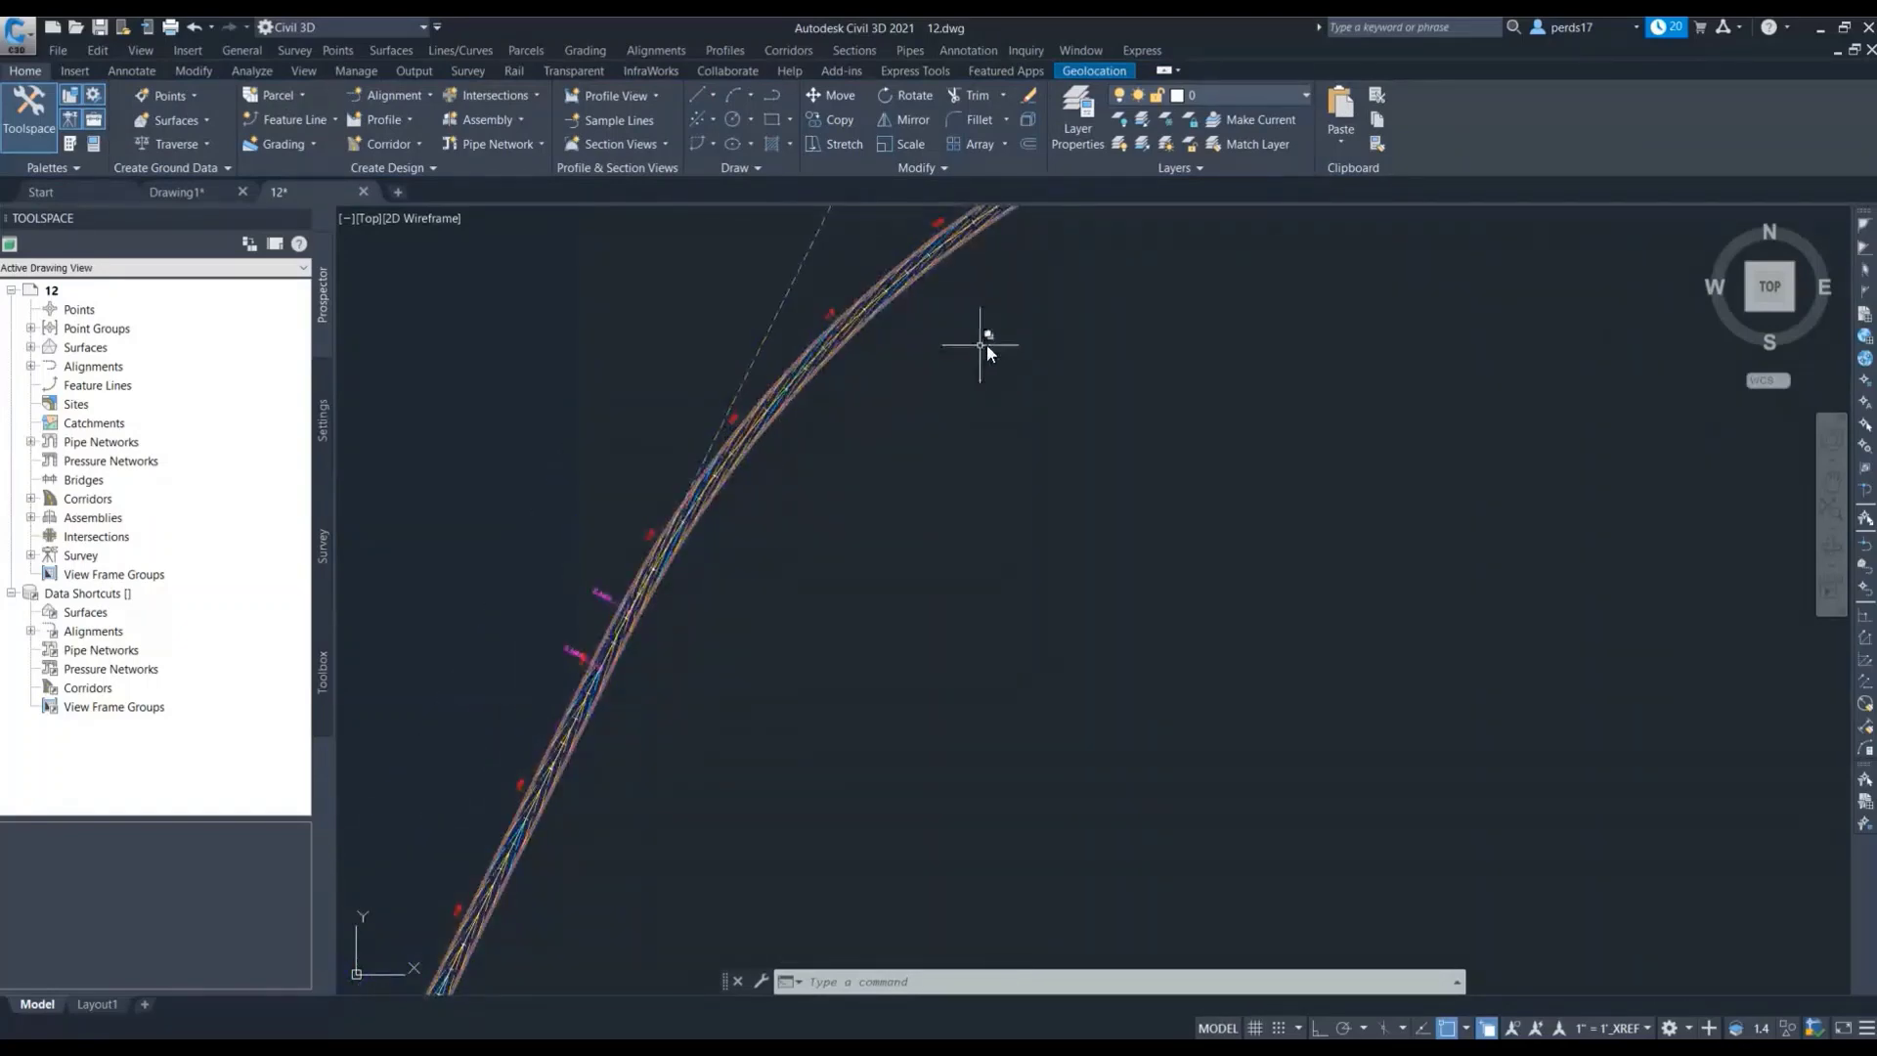
scroll(919, 410, down, 4)
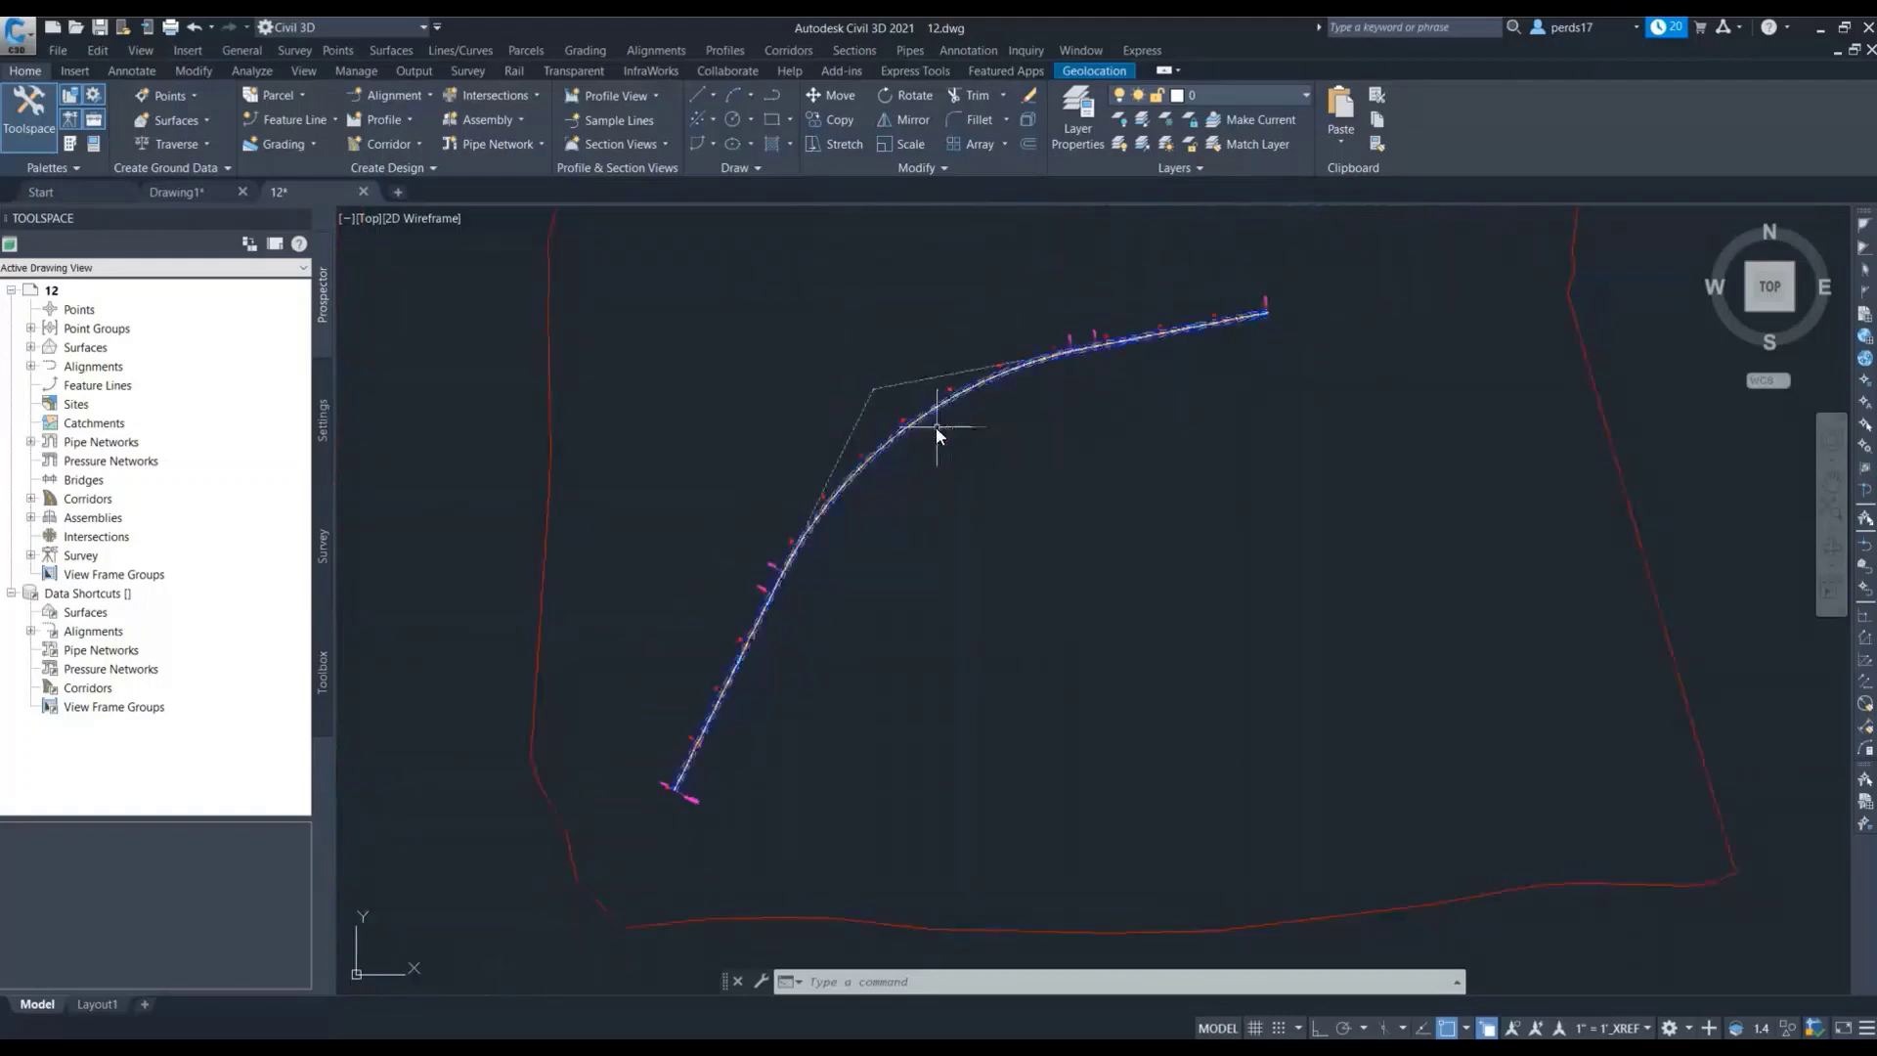
scroll(892, 468, up, 2)
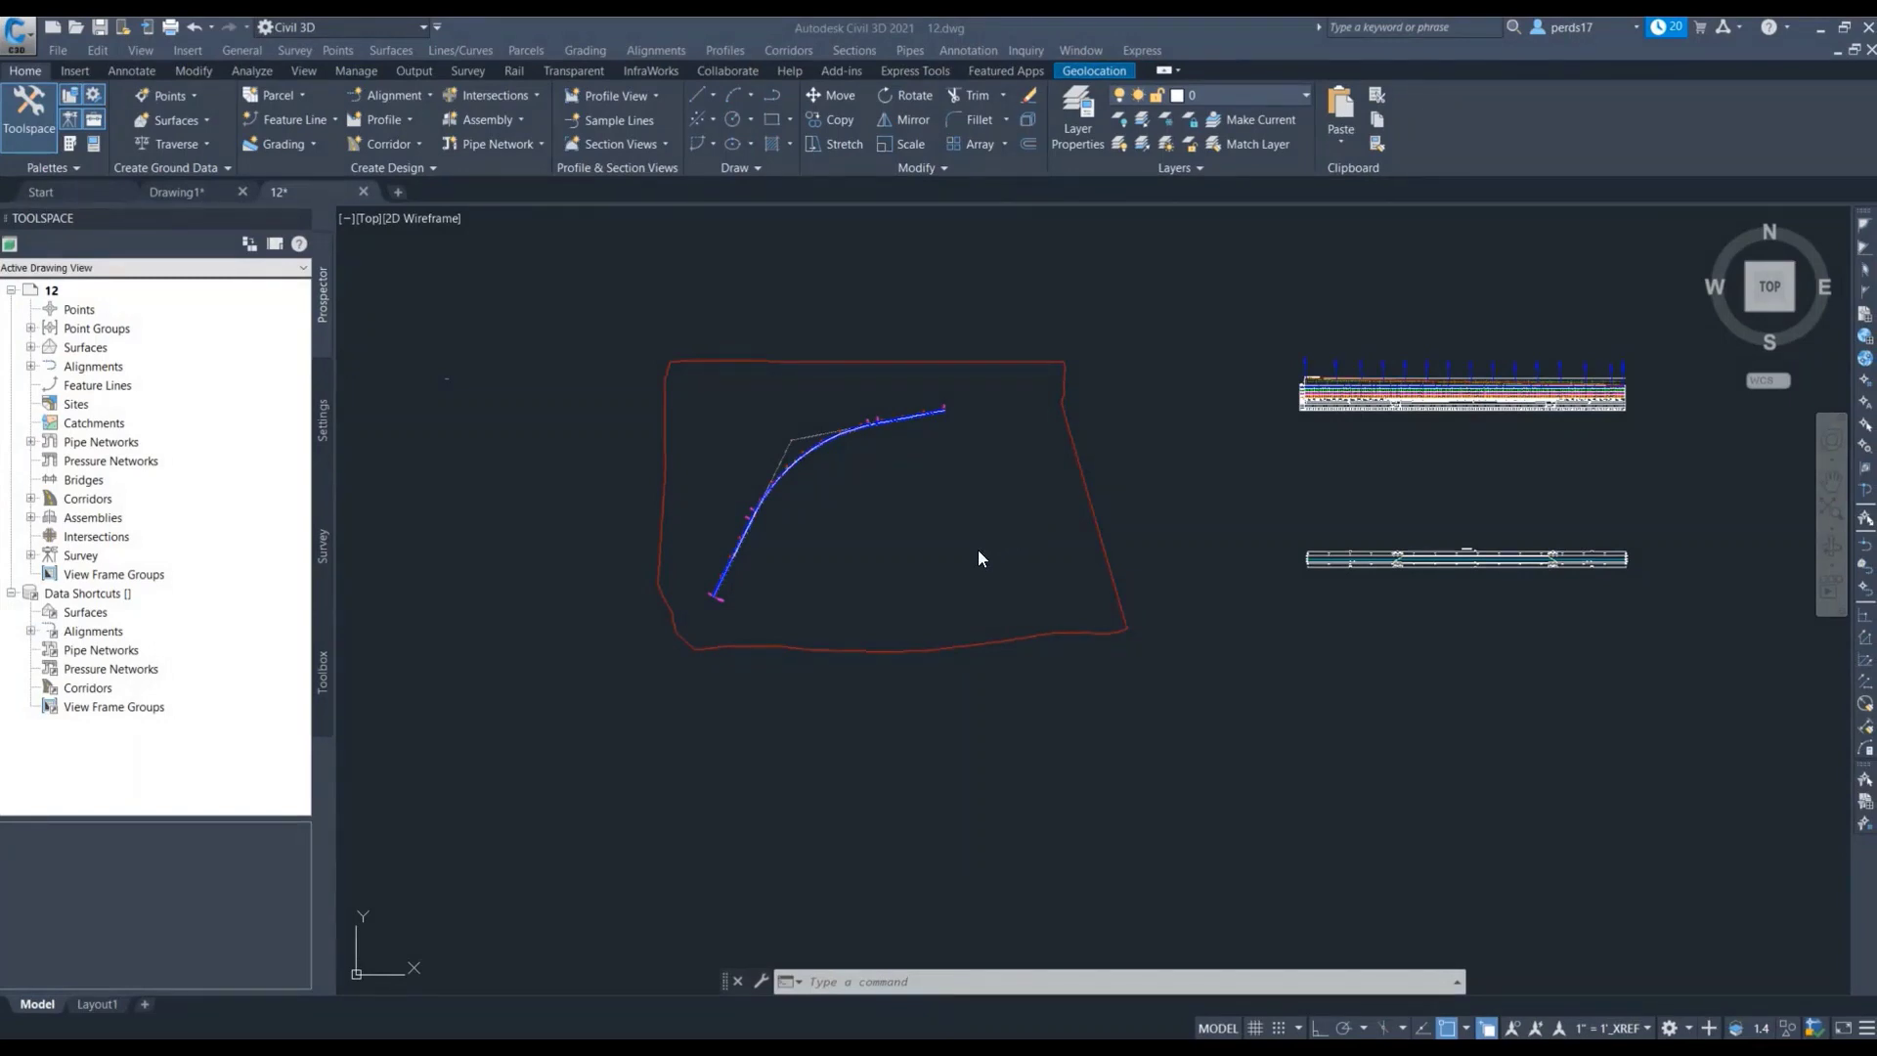
click(917, 529)
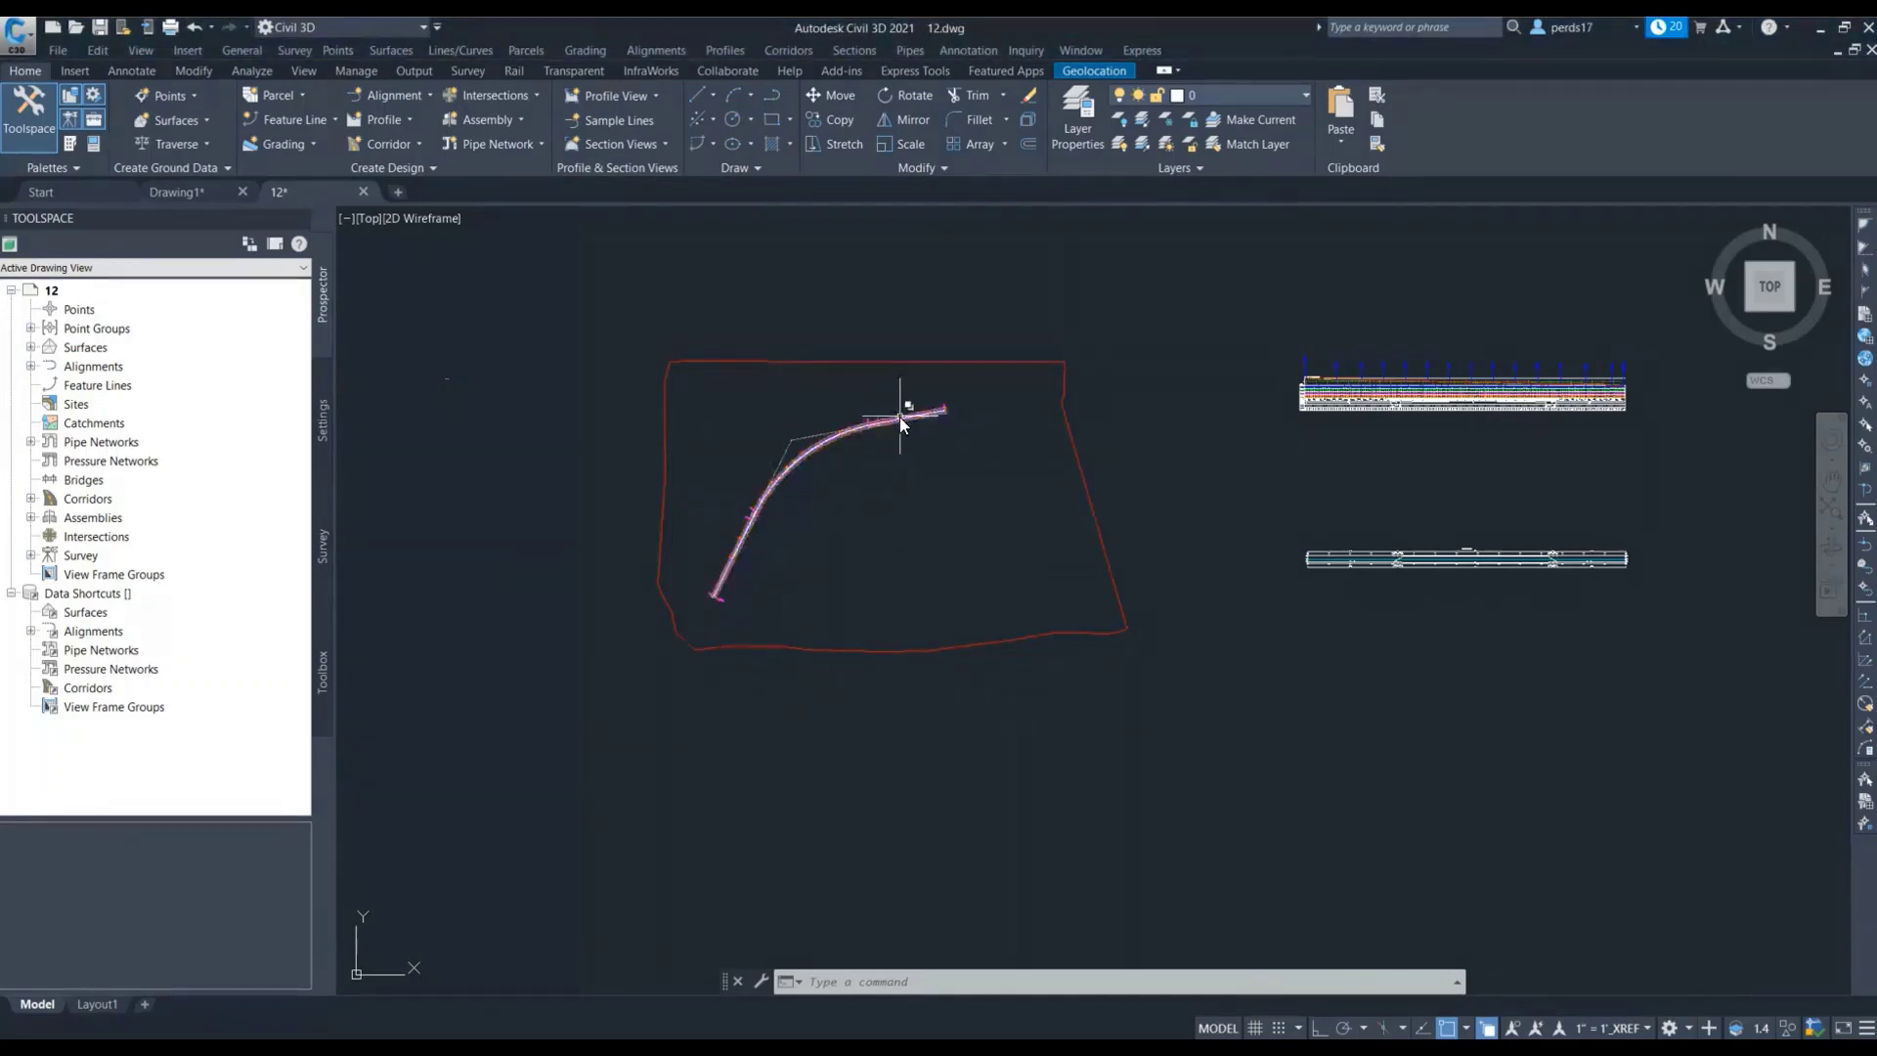
scroll(841, 463, up, 4)
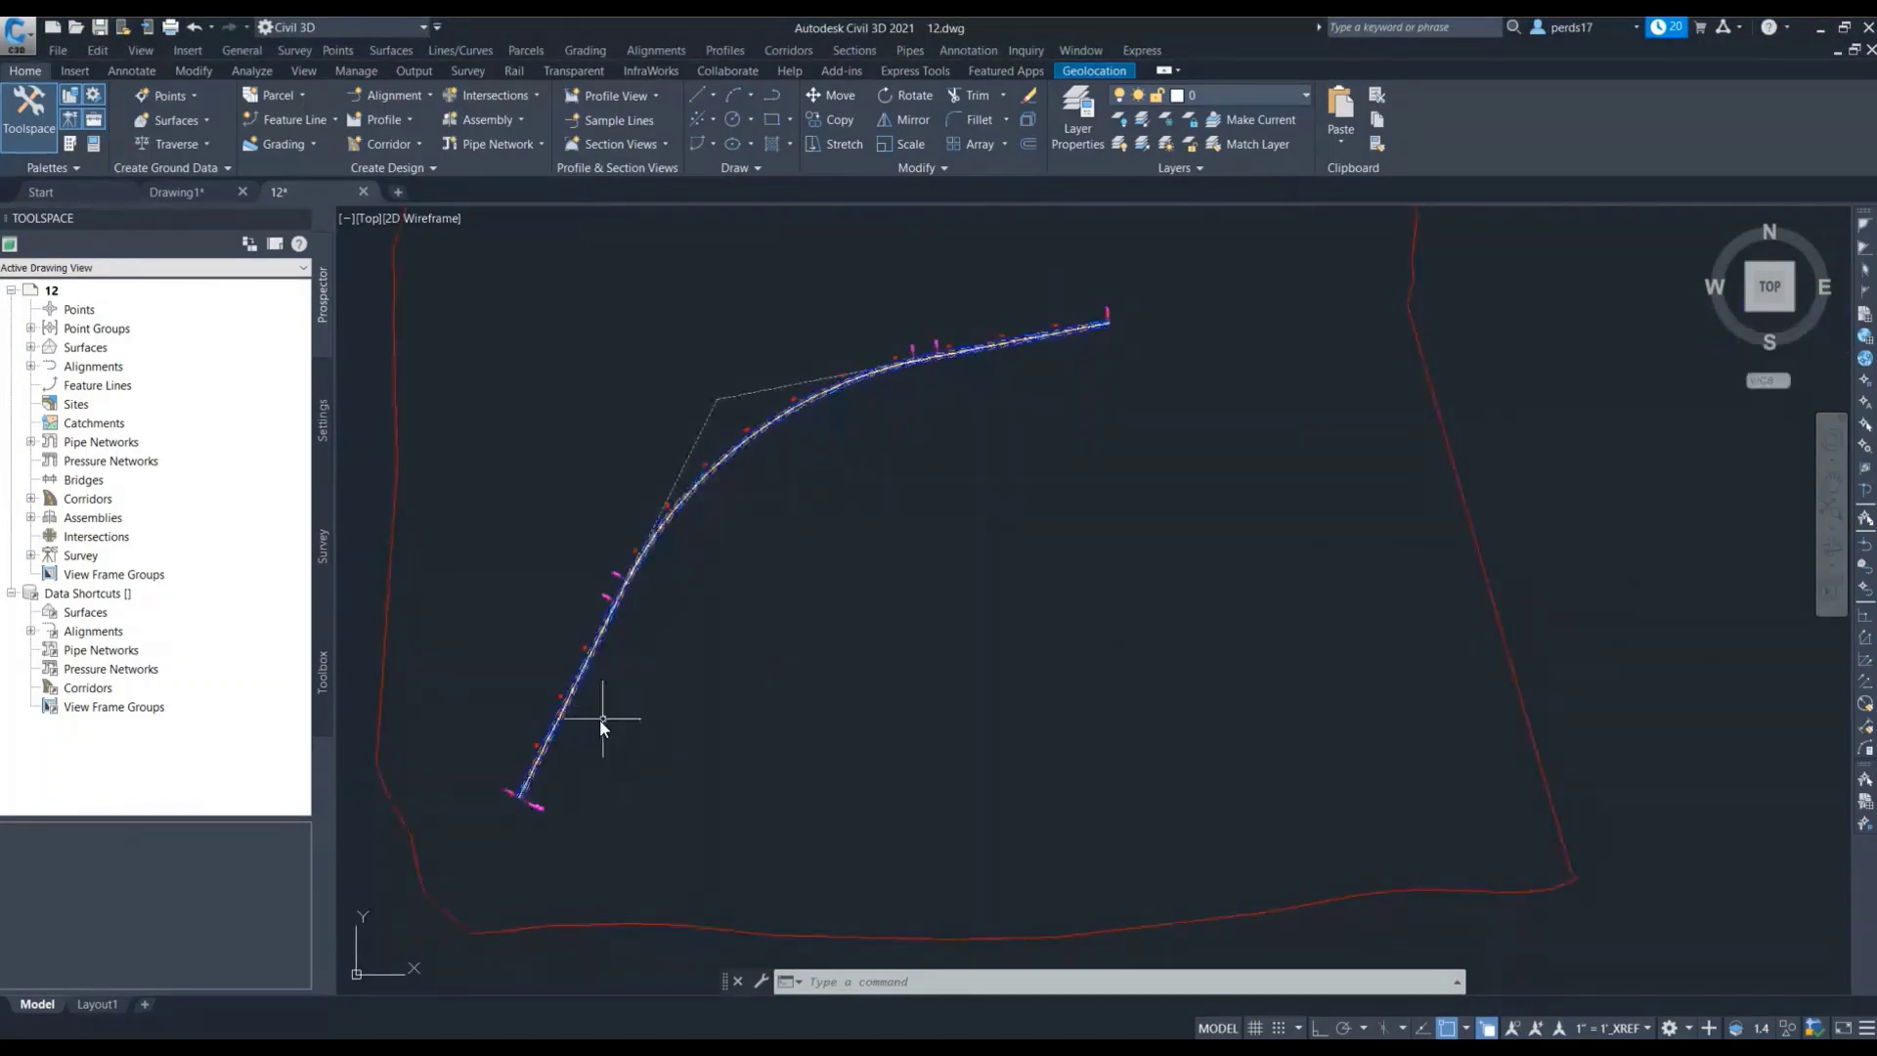
Start the Measure Alignment point creation command and select the road's centerline alignment rather than the overlapping corridor
scroll(562, 743, up, 5)
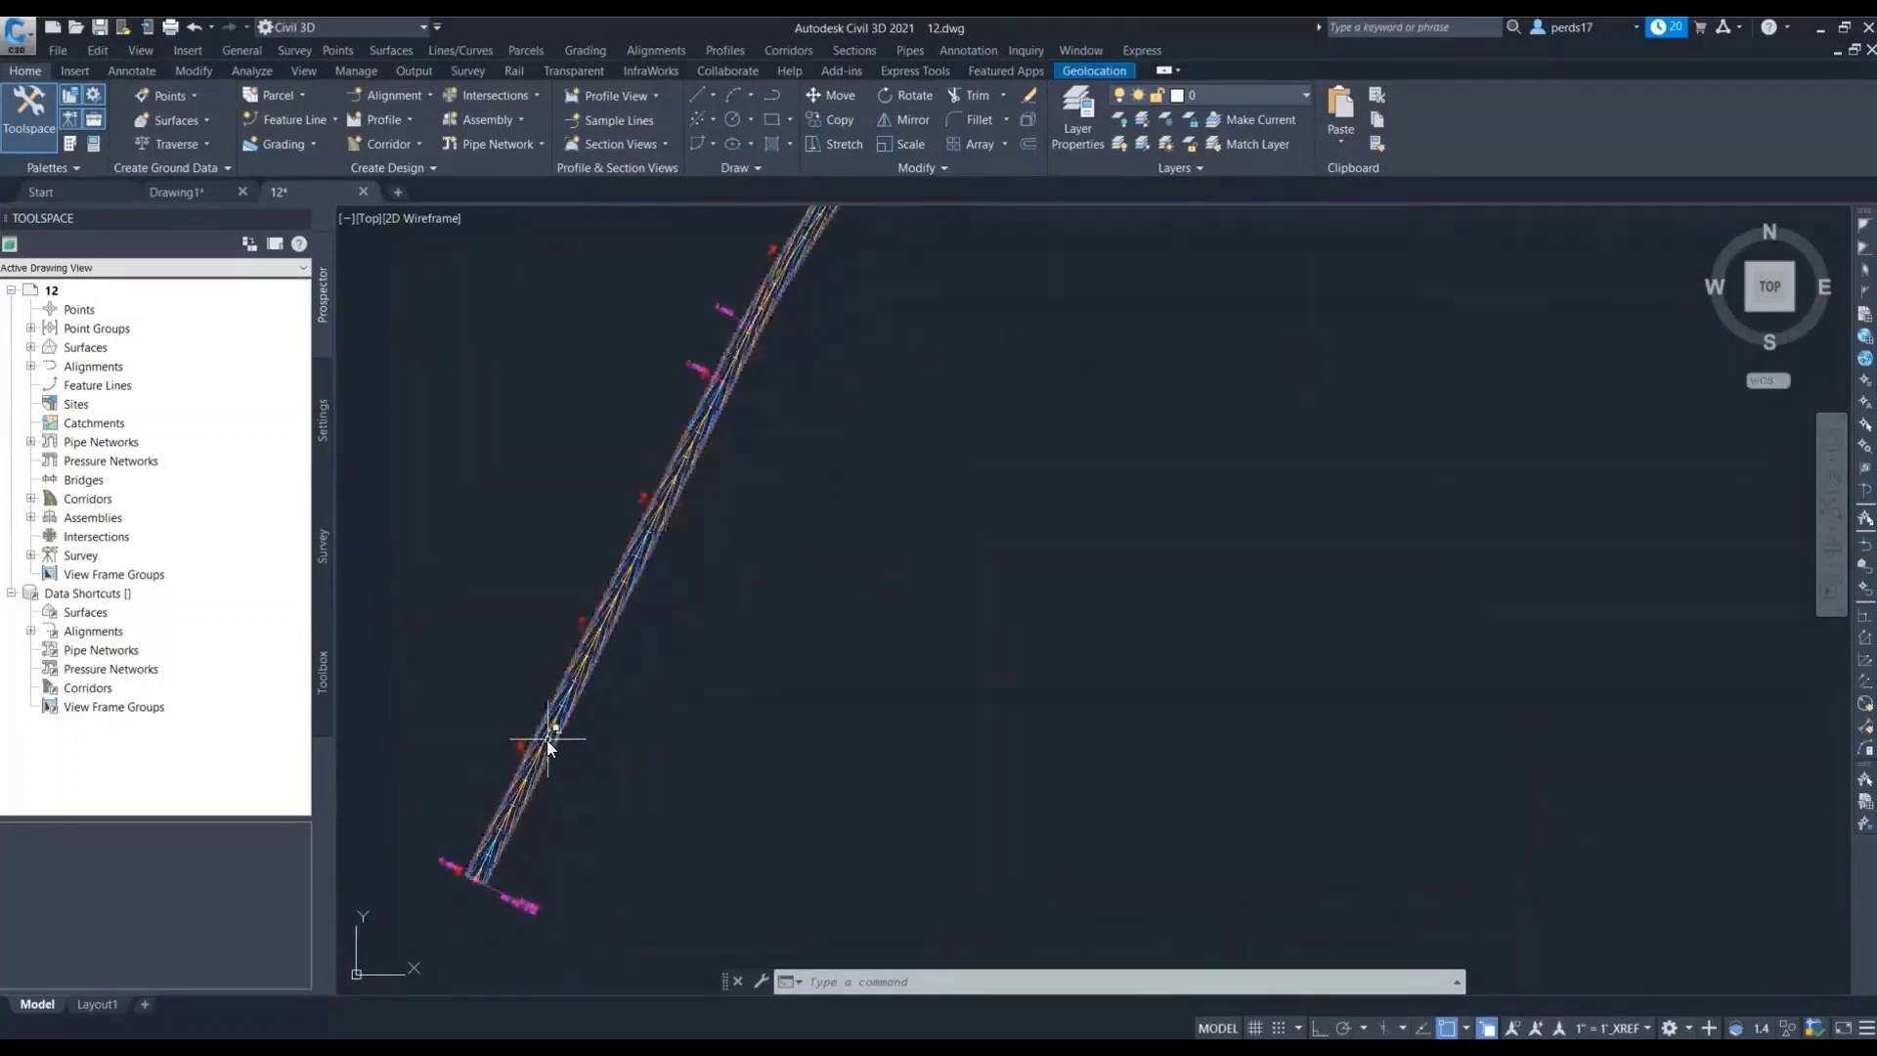
scroll(553, 733, up, 2)
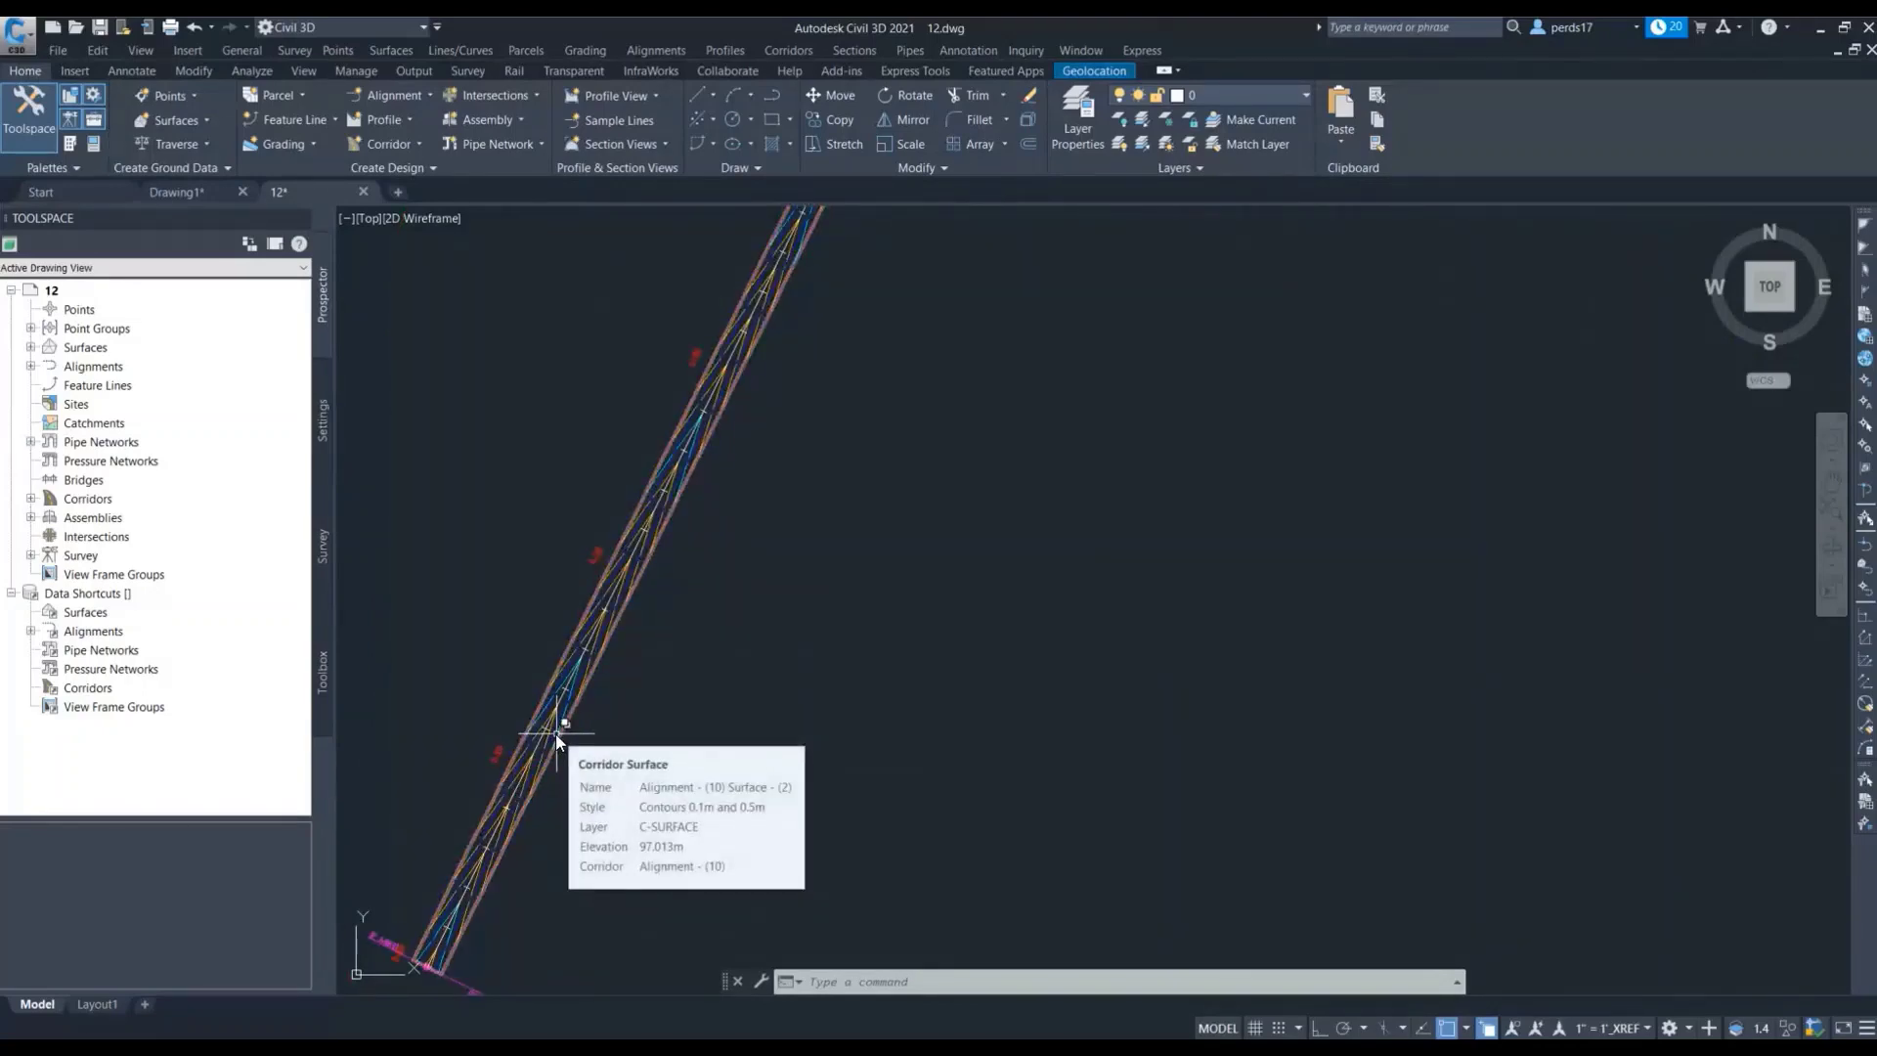
scroll(597, 640, down, 2)
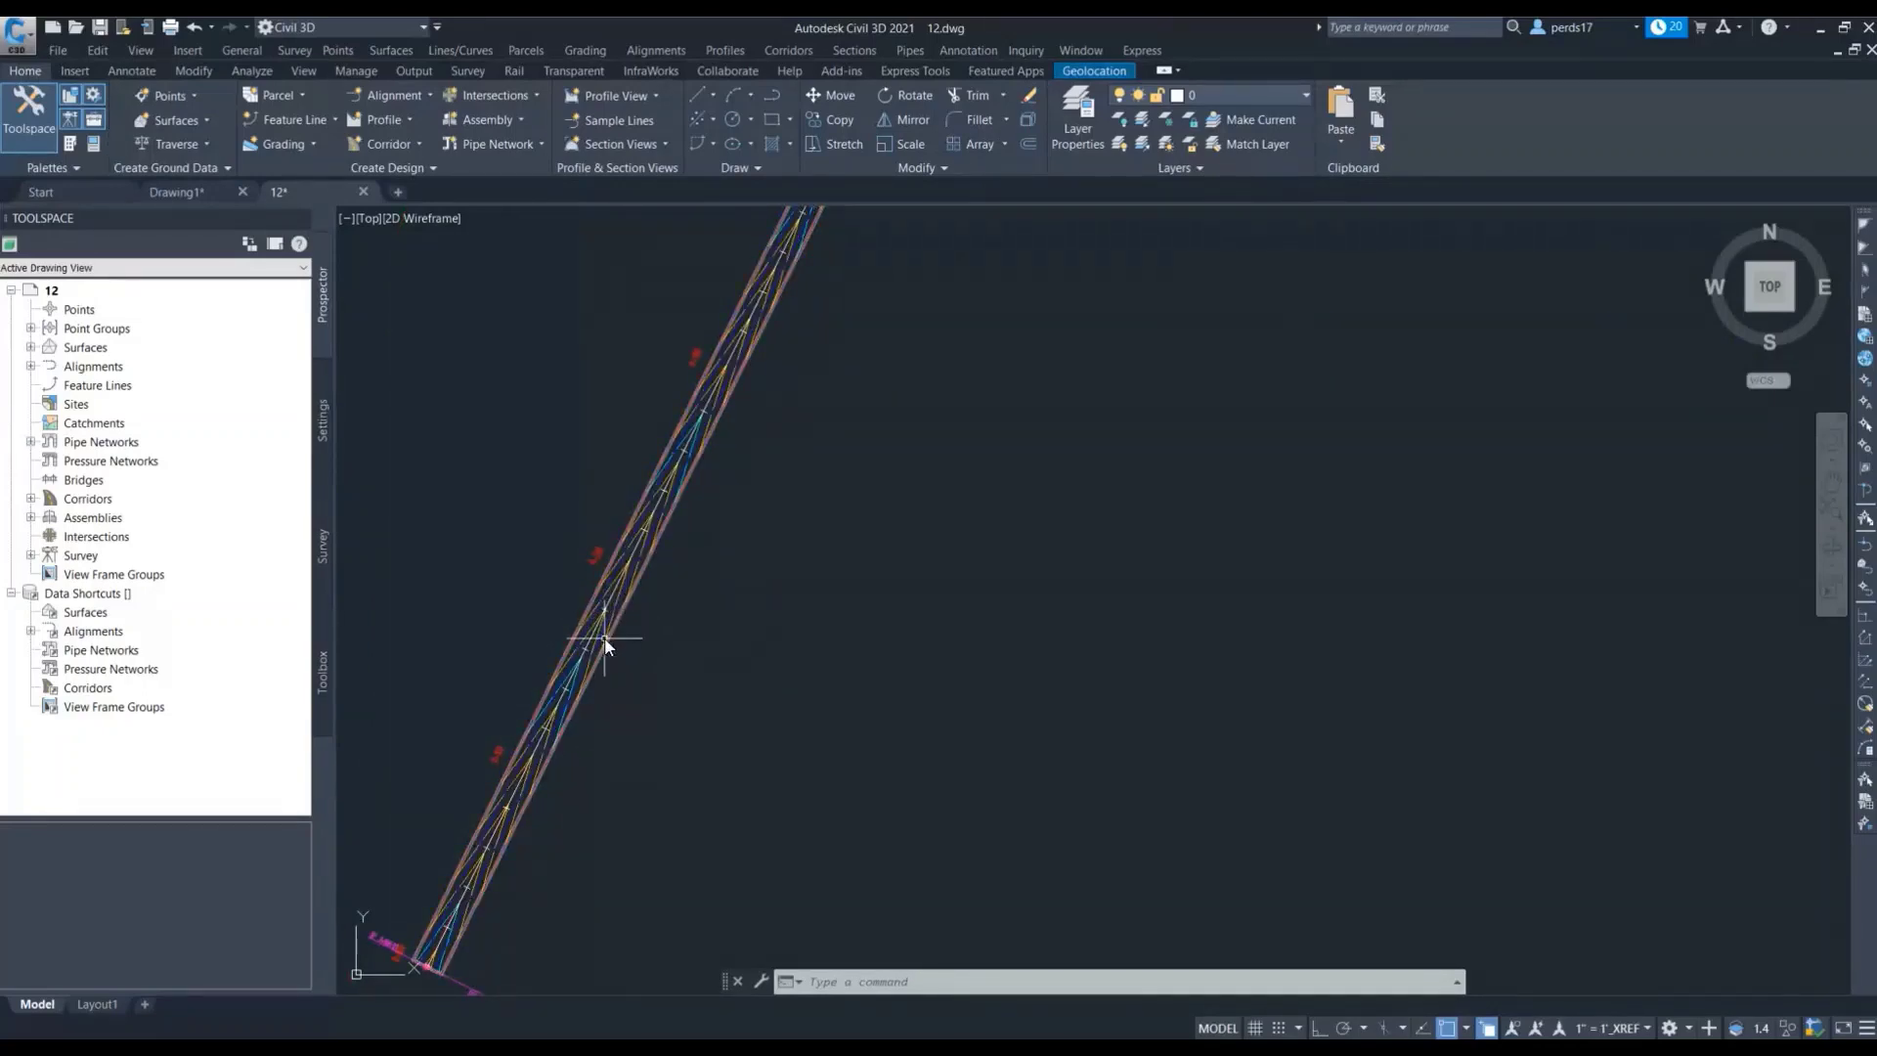
scroll(591, 641, up, 3)
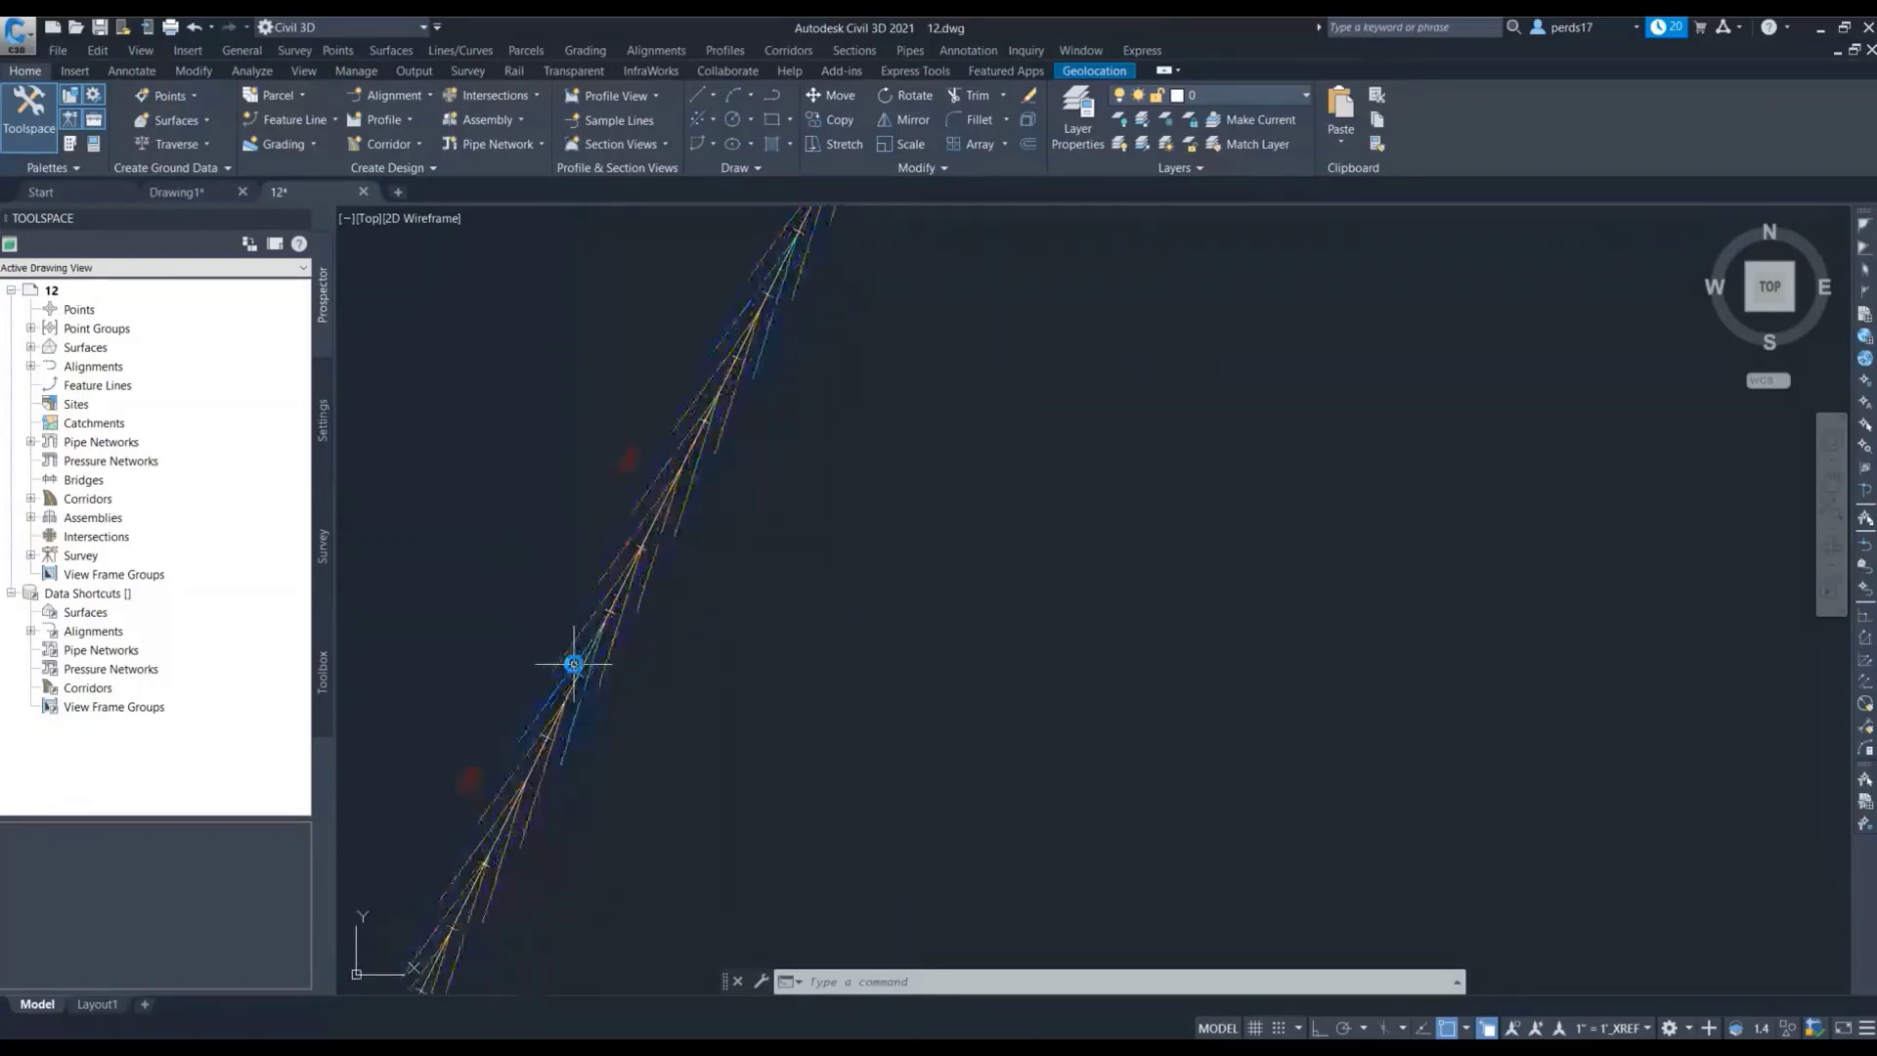
click(185, 92)
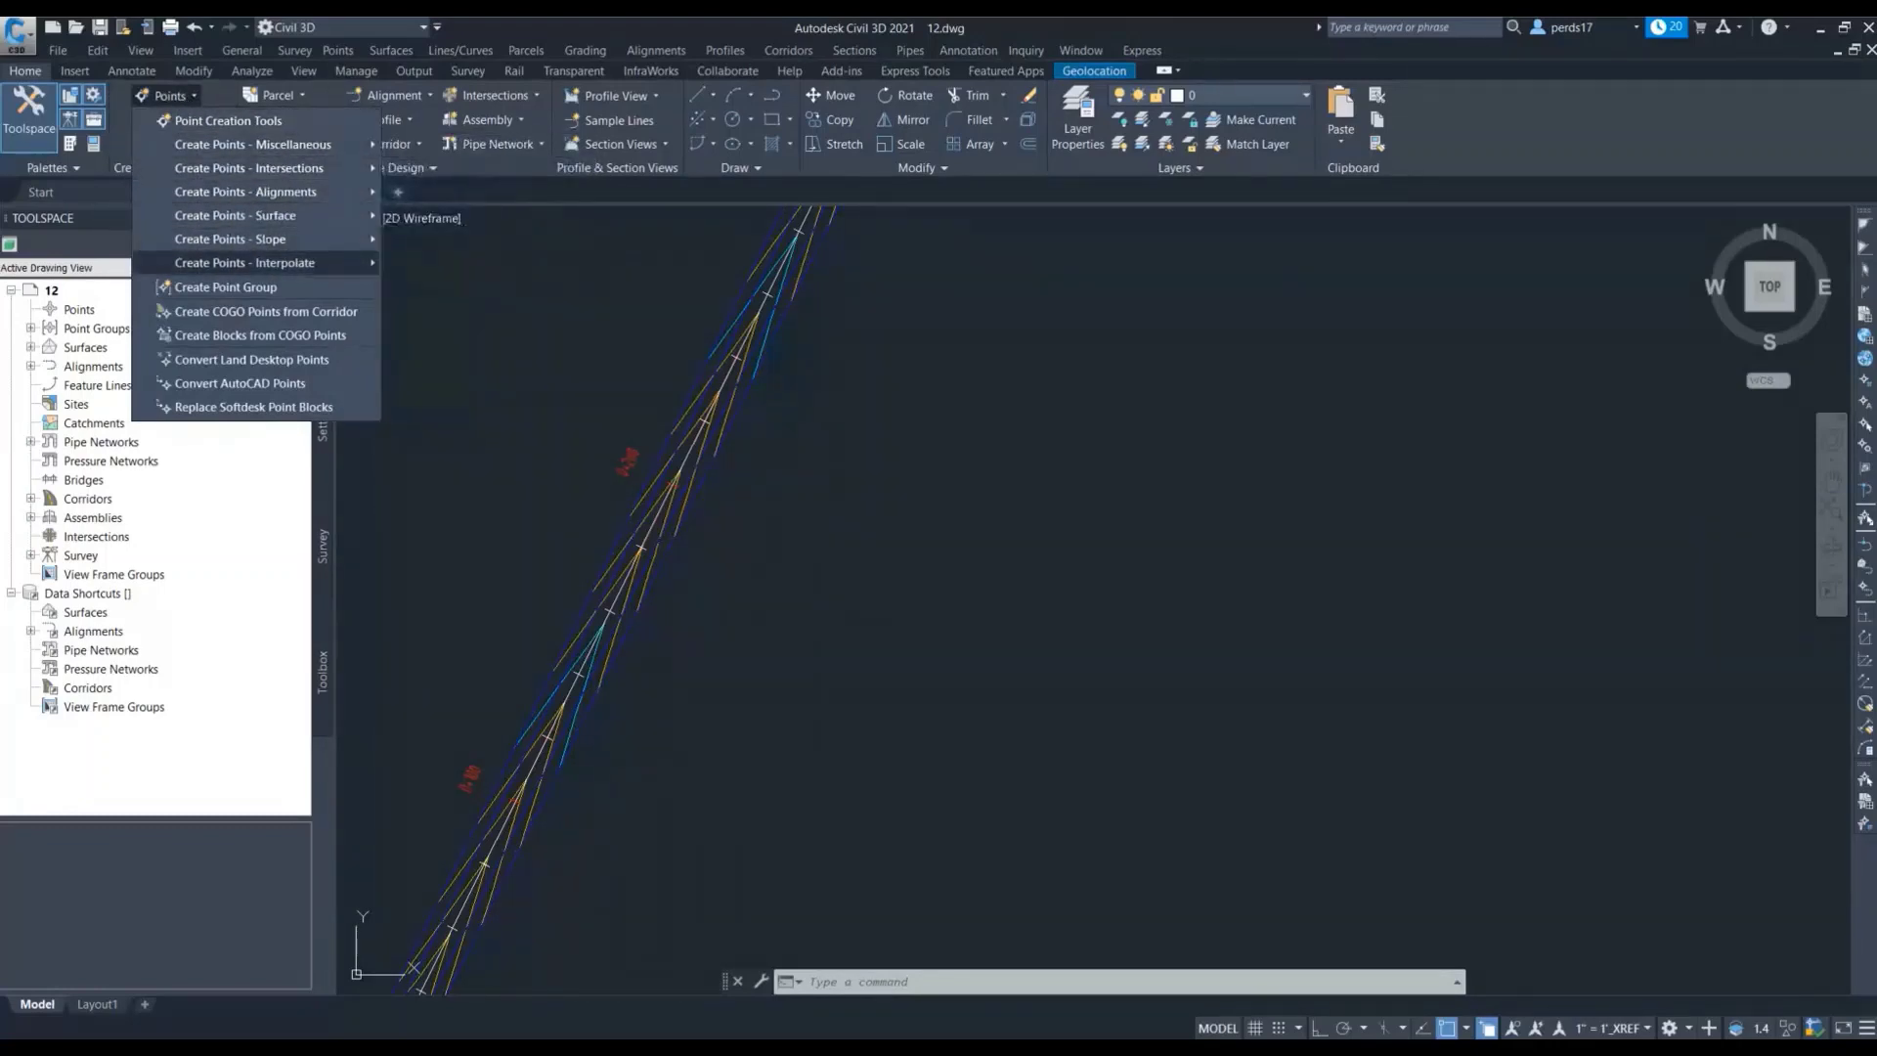
mouse_move(254, 191)
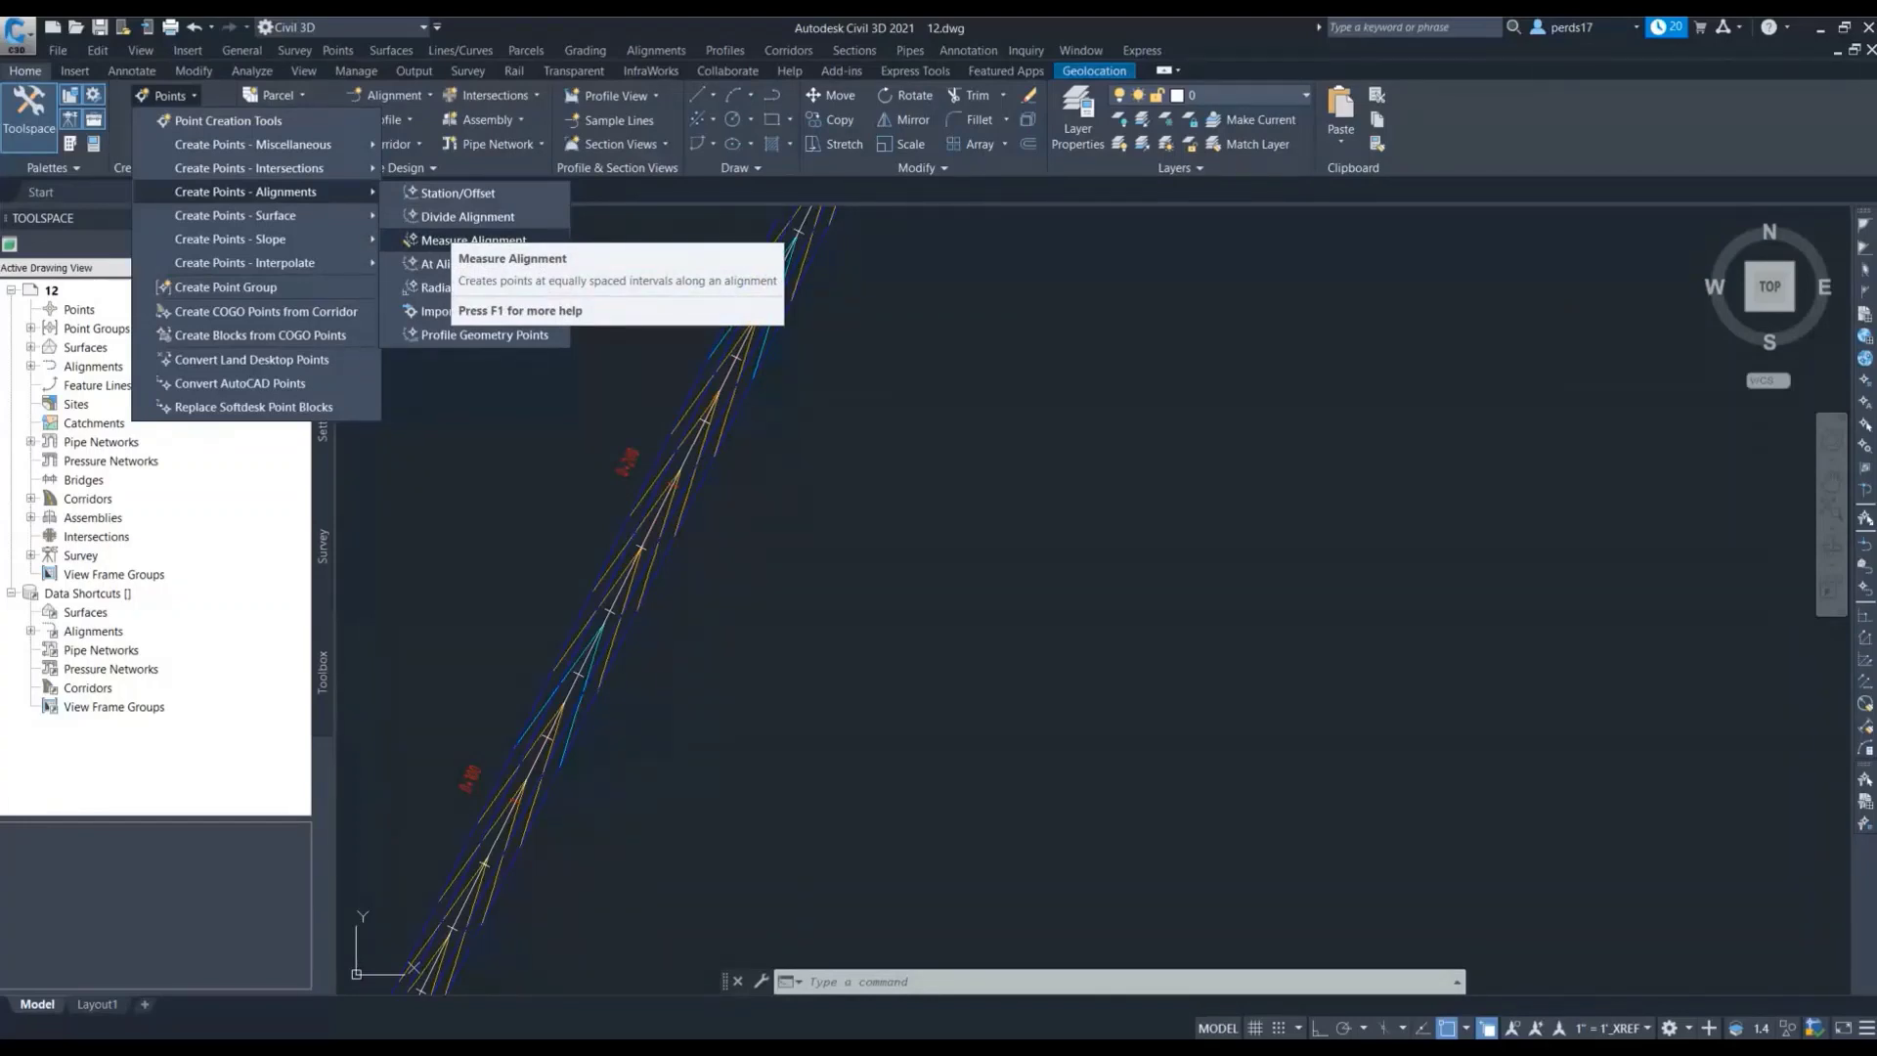
click(471, 240)
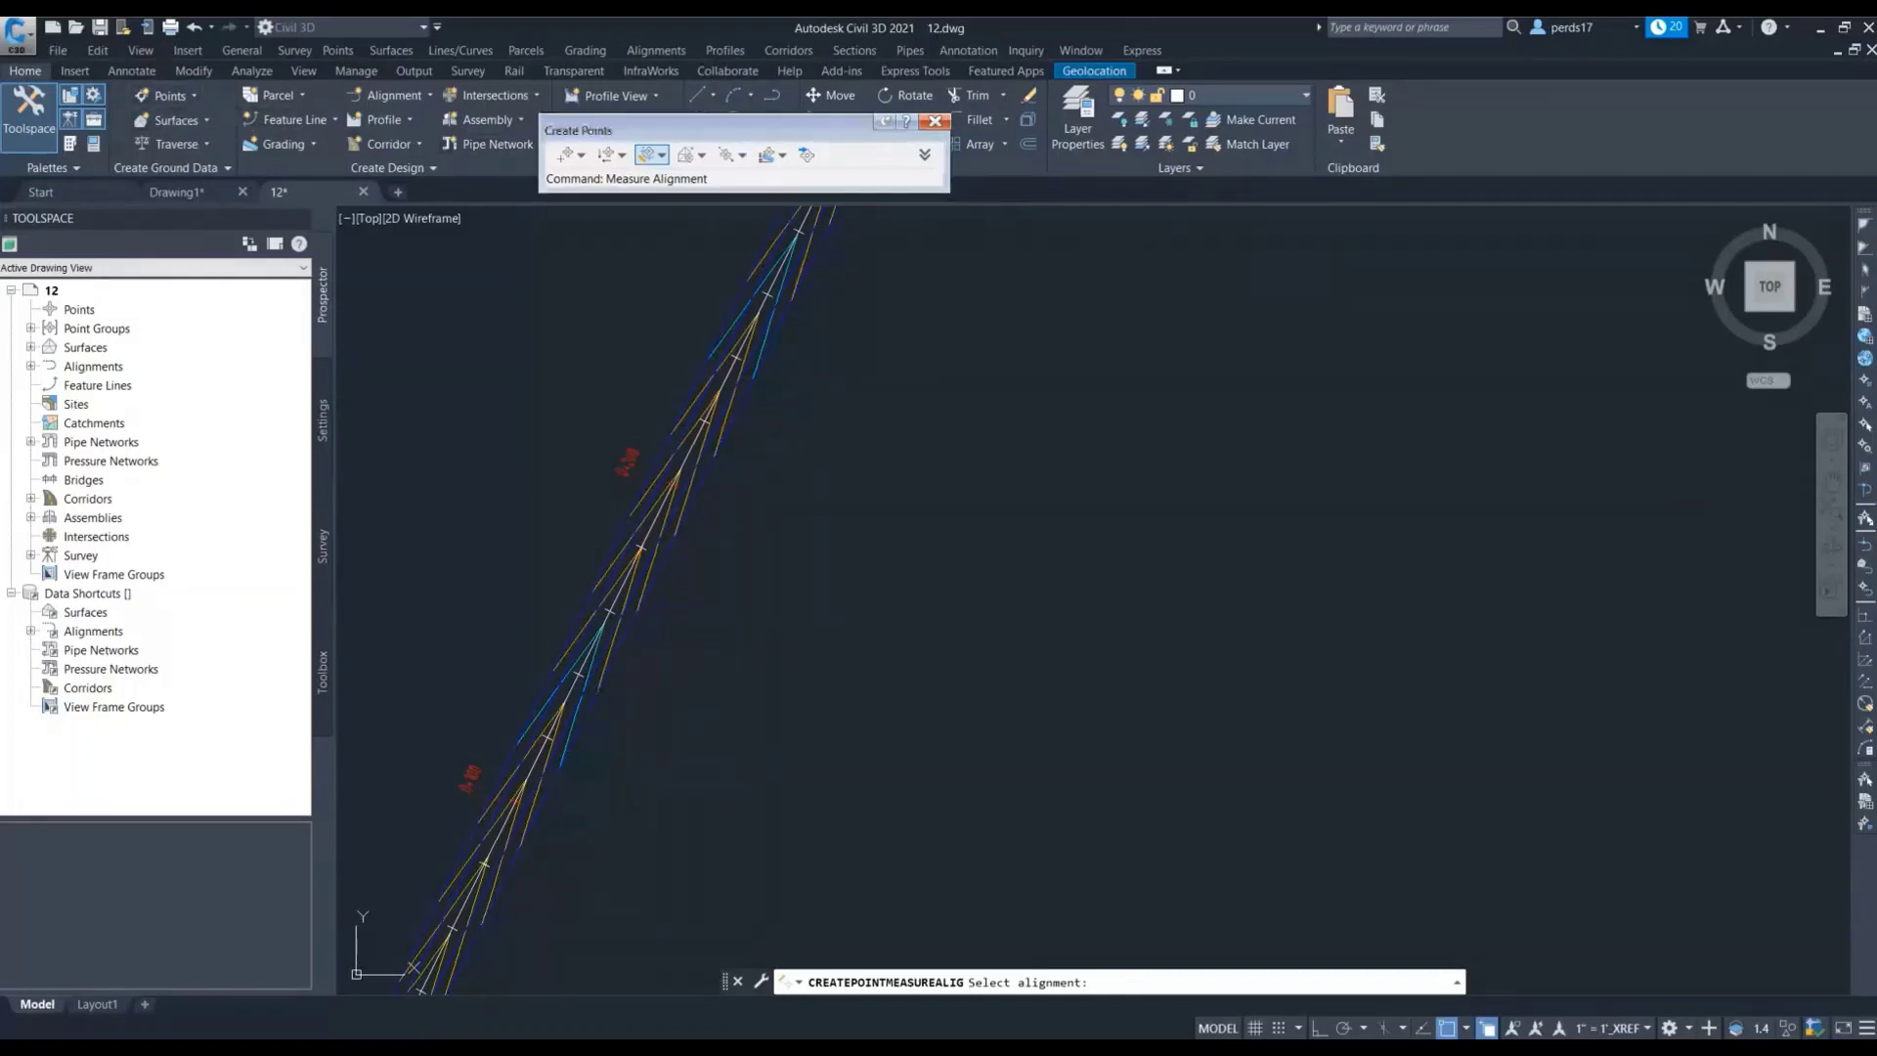
click(187, 94)
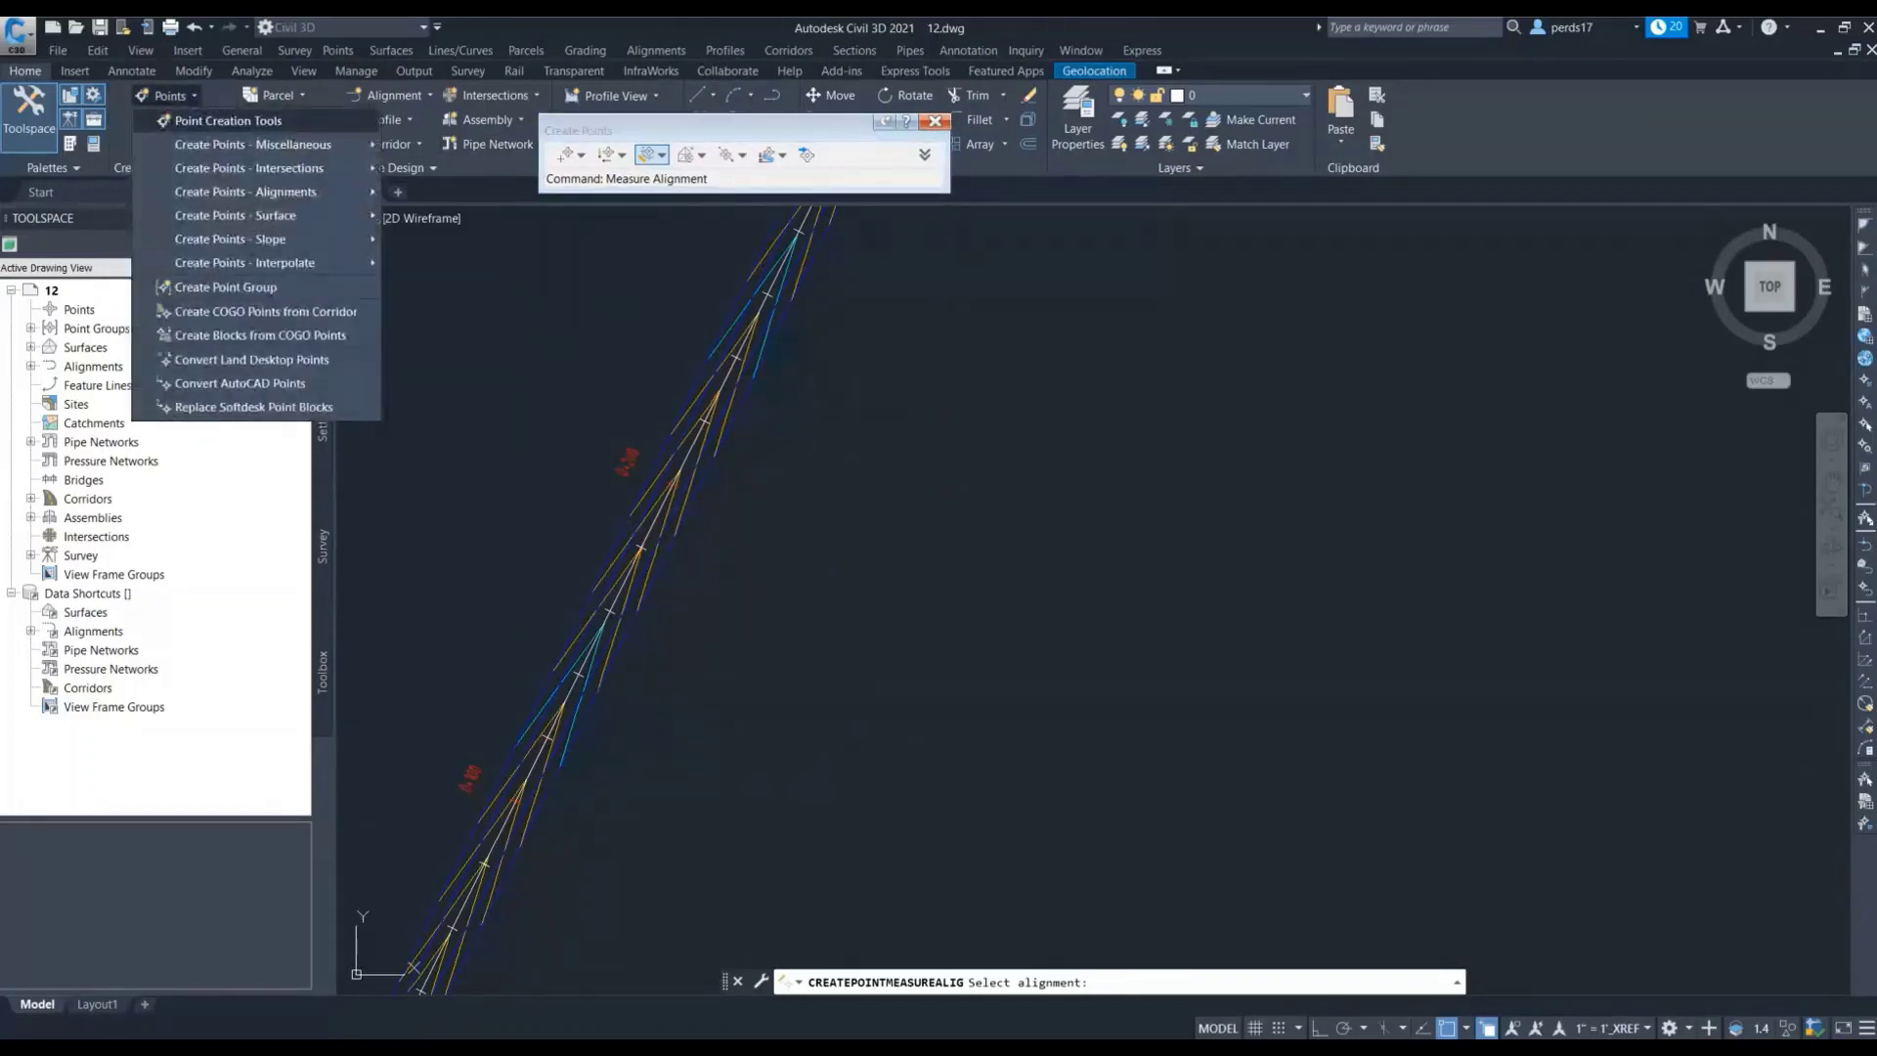
click(662, 155)
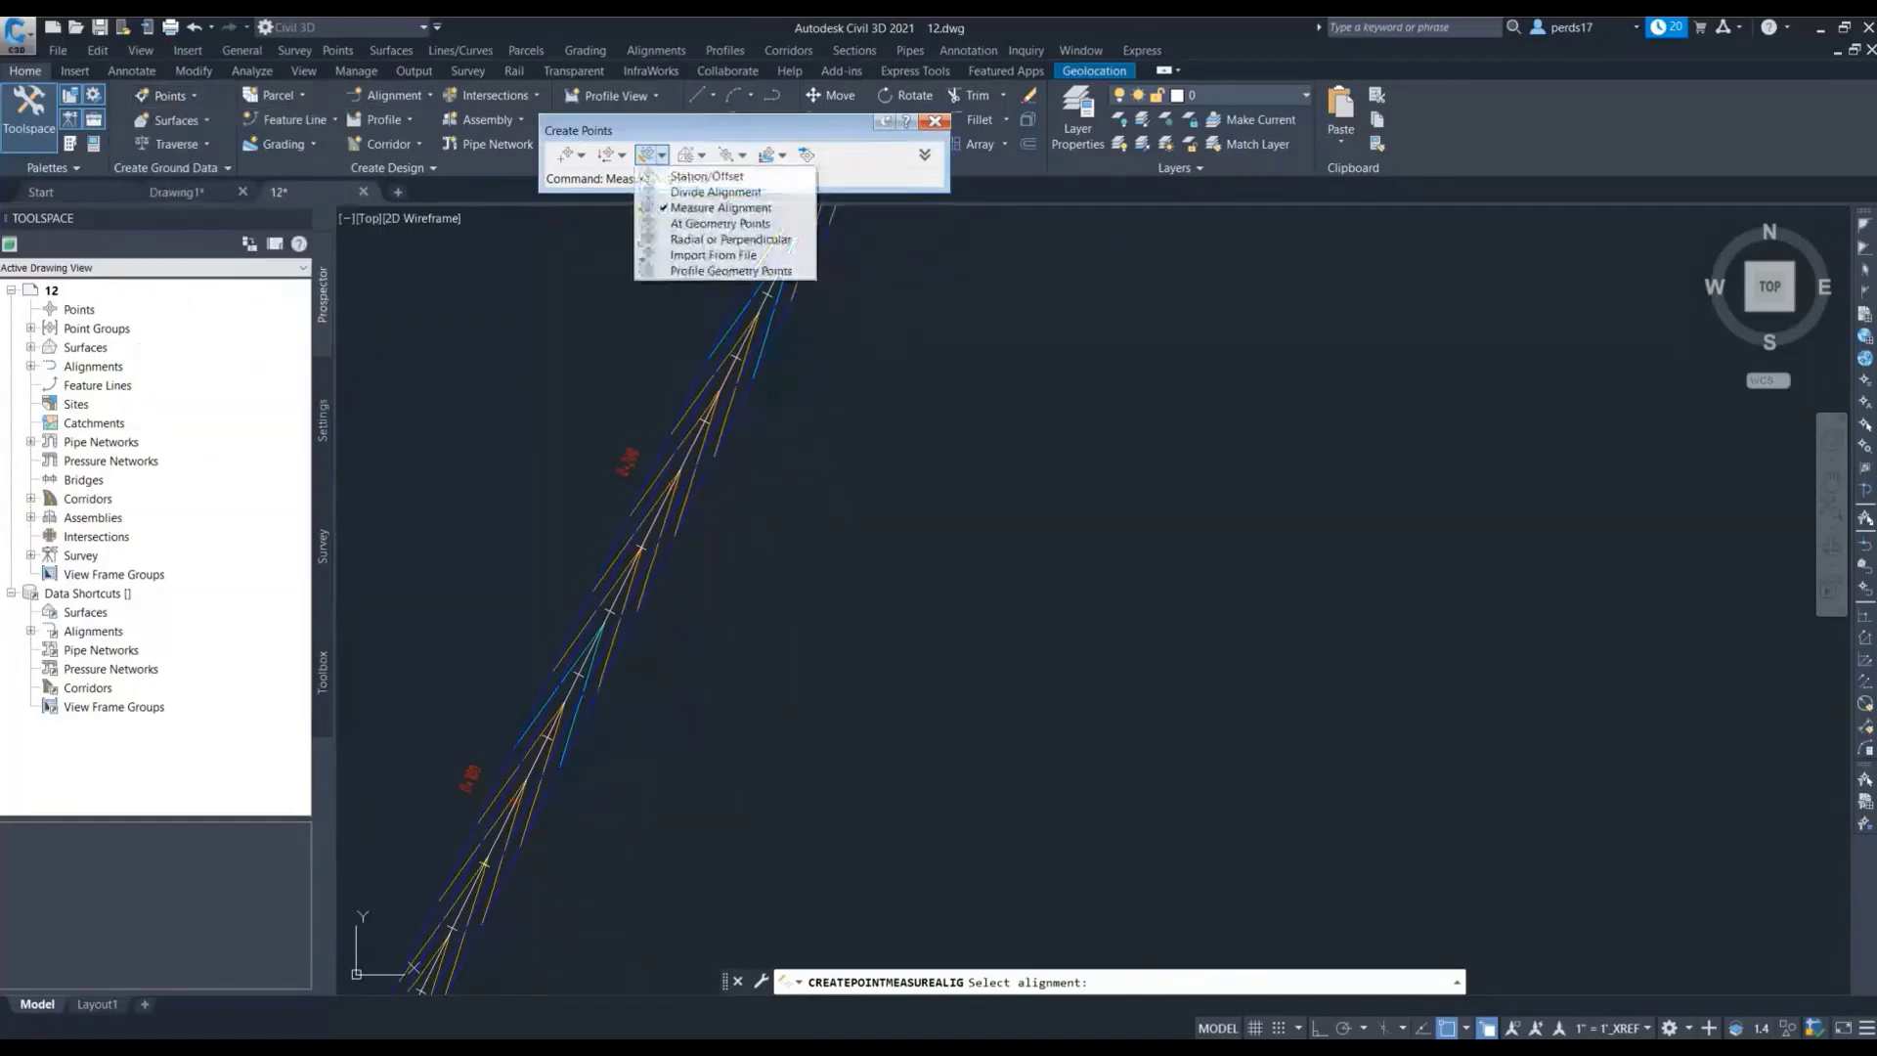
click(689, 206)
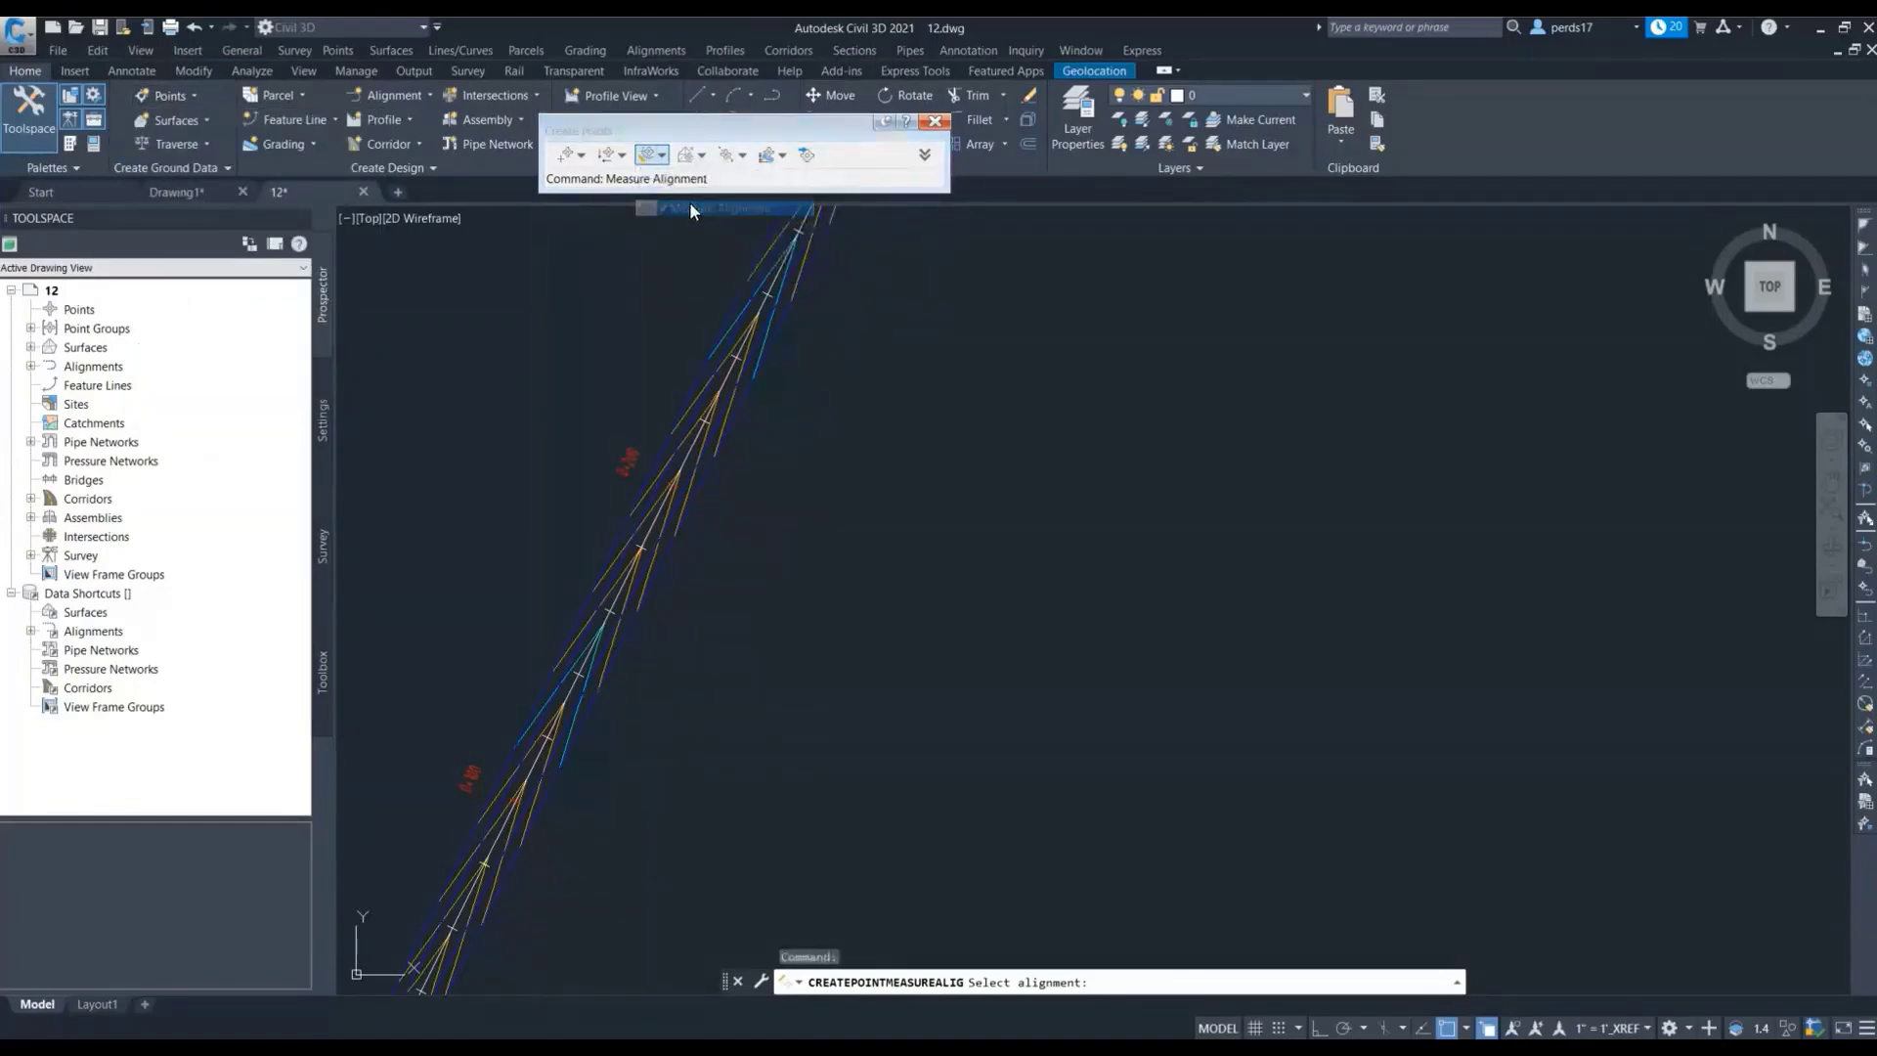
scroll(684, 460, up, 3)
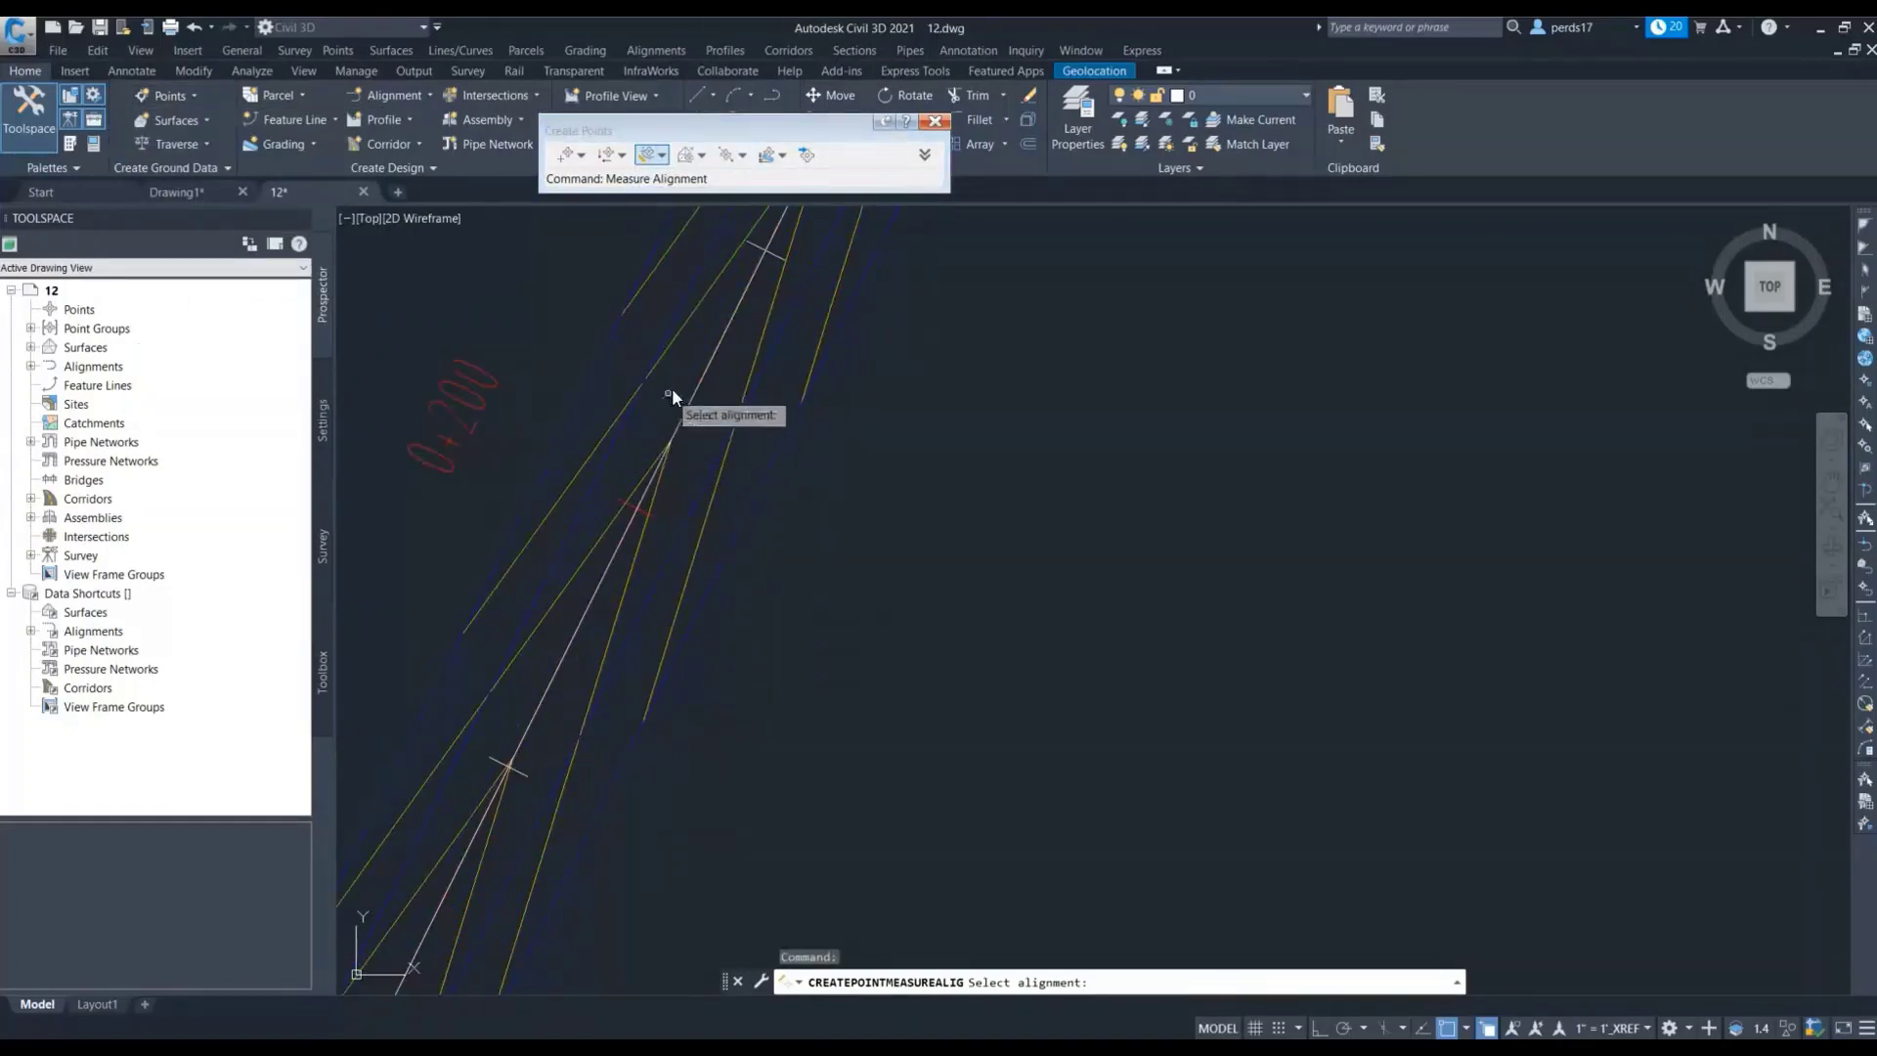
scroll(672, 387, up, 2)
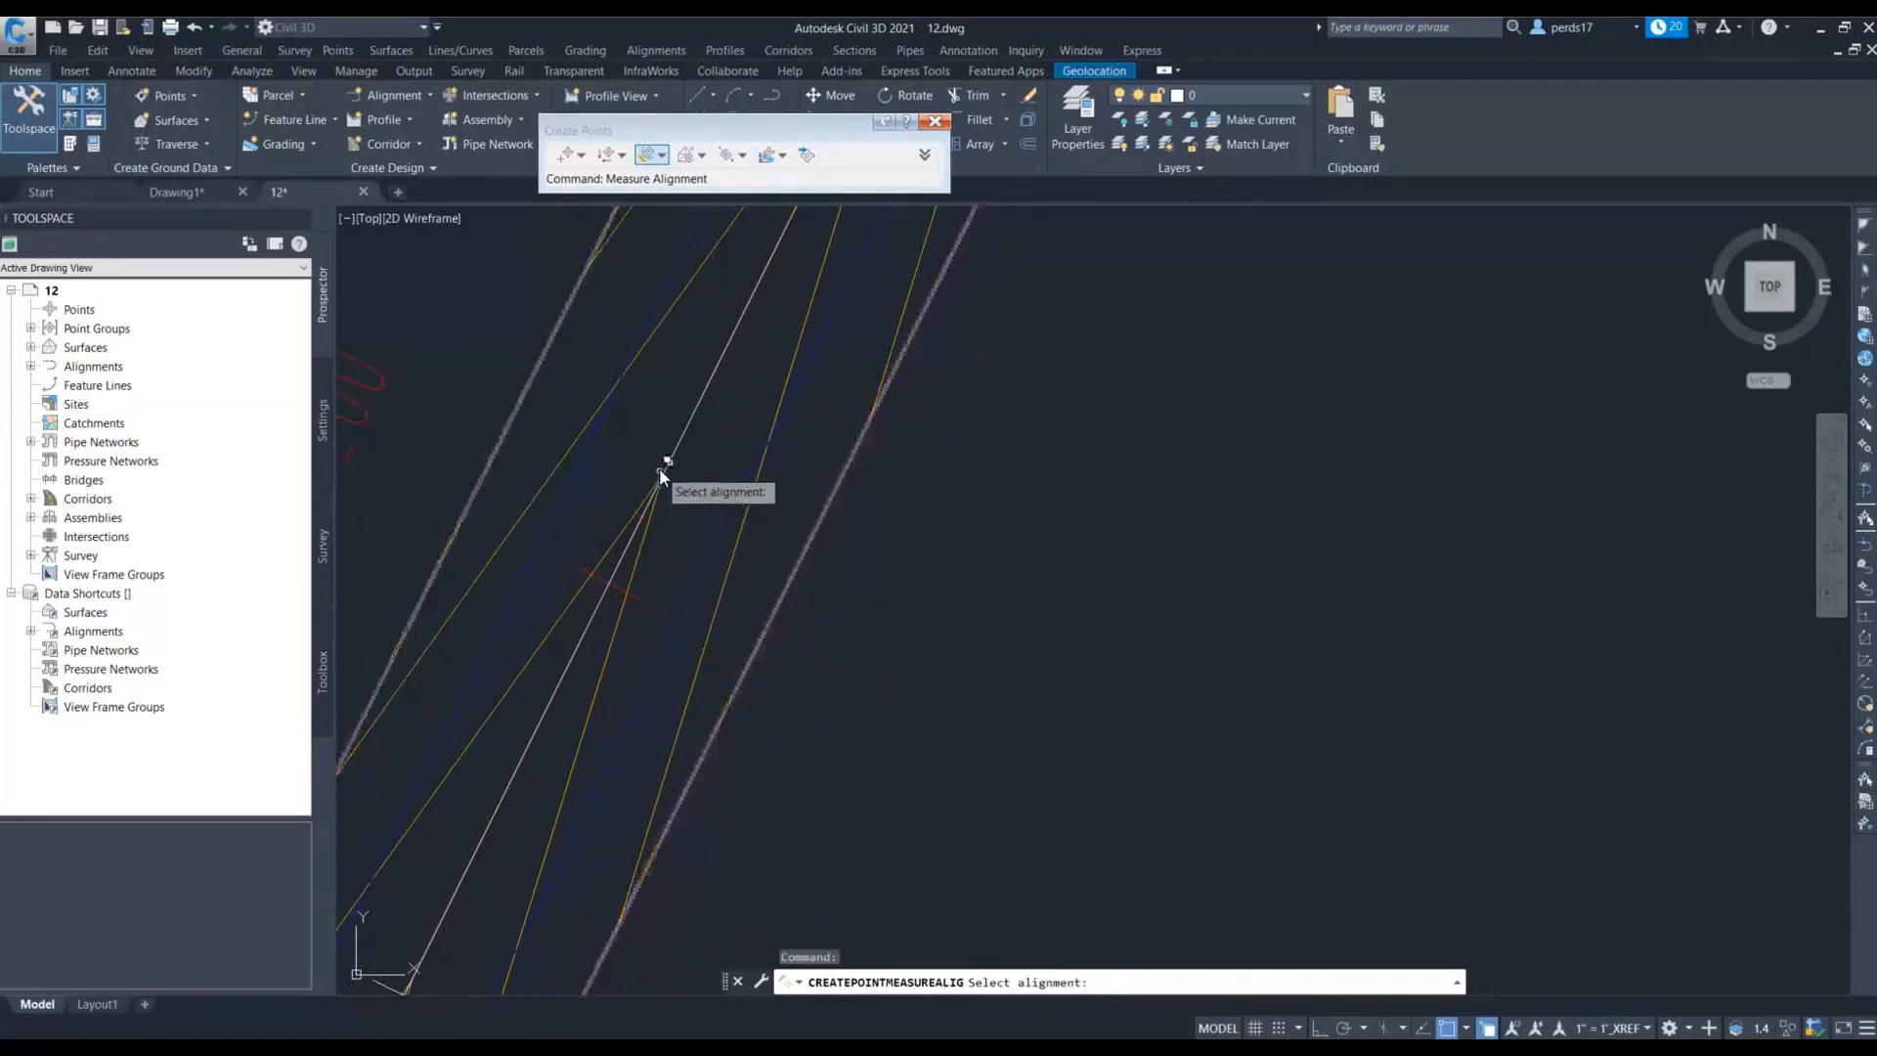
click(692, 472)
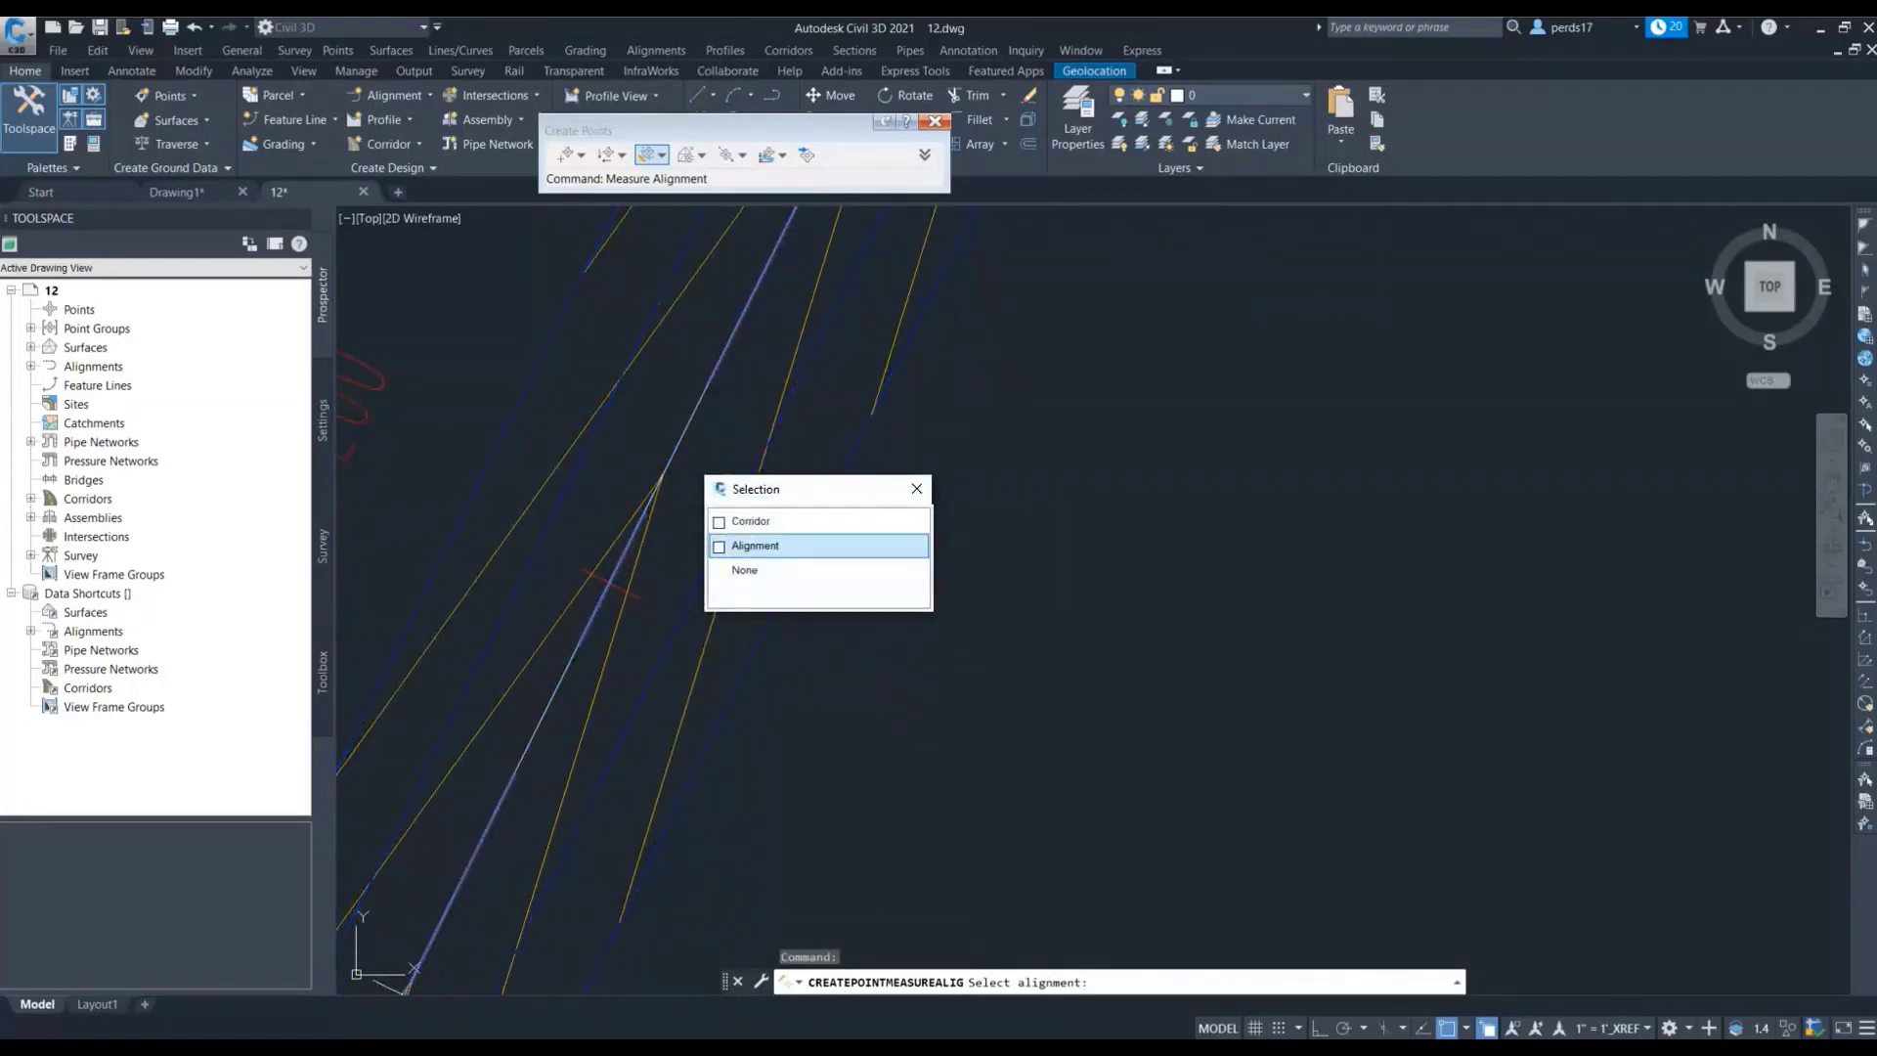
click(749, 546)
Use DESIGN PROFILE Alignment - (10) for the point elevations and accept the default starting and ending stations, 0 to 1498.029
click(1043, 304)
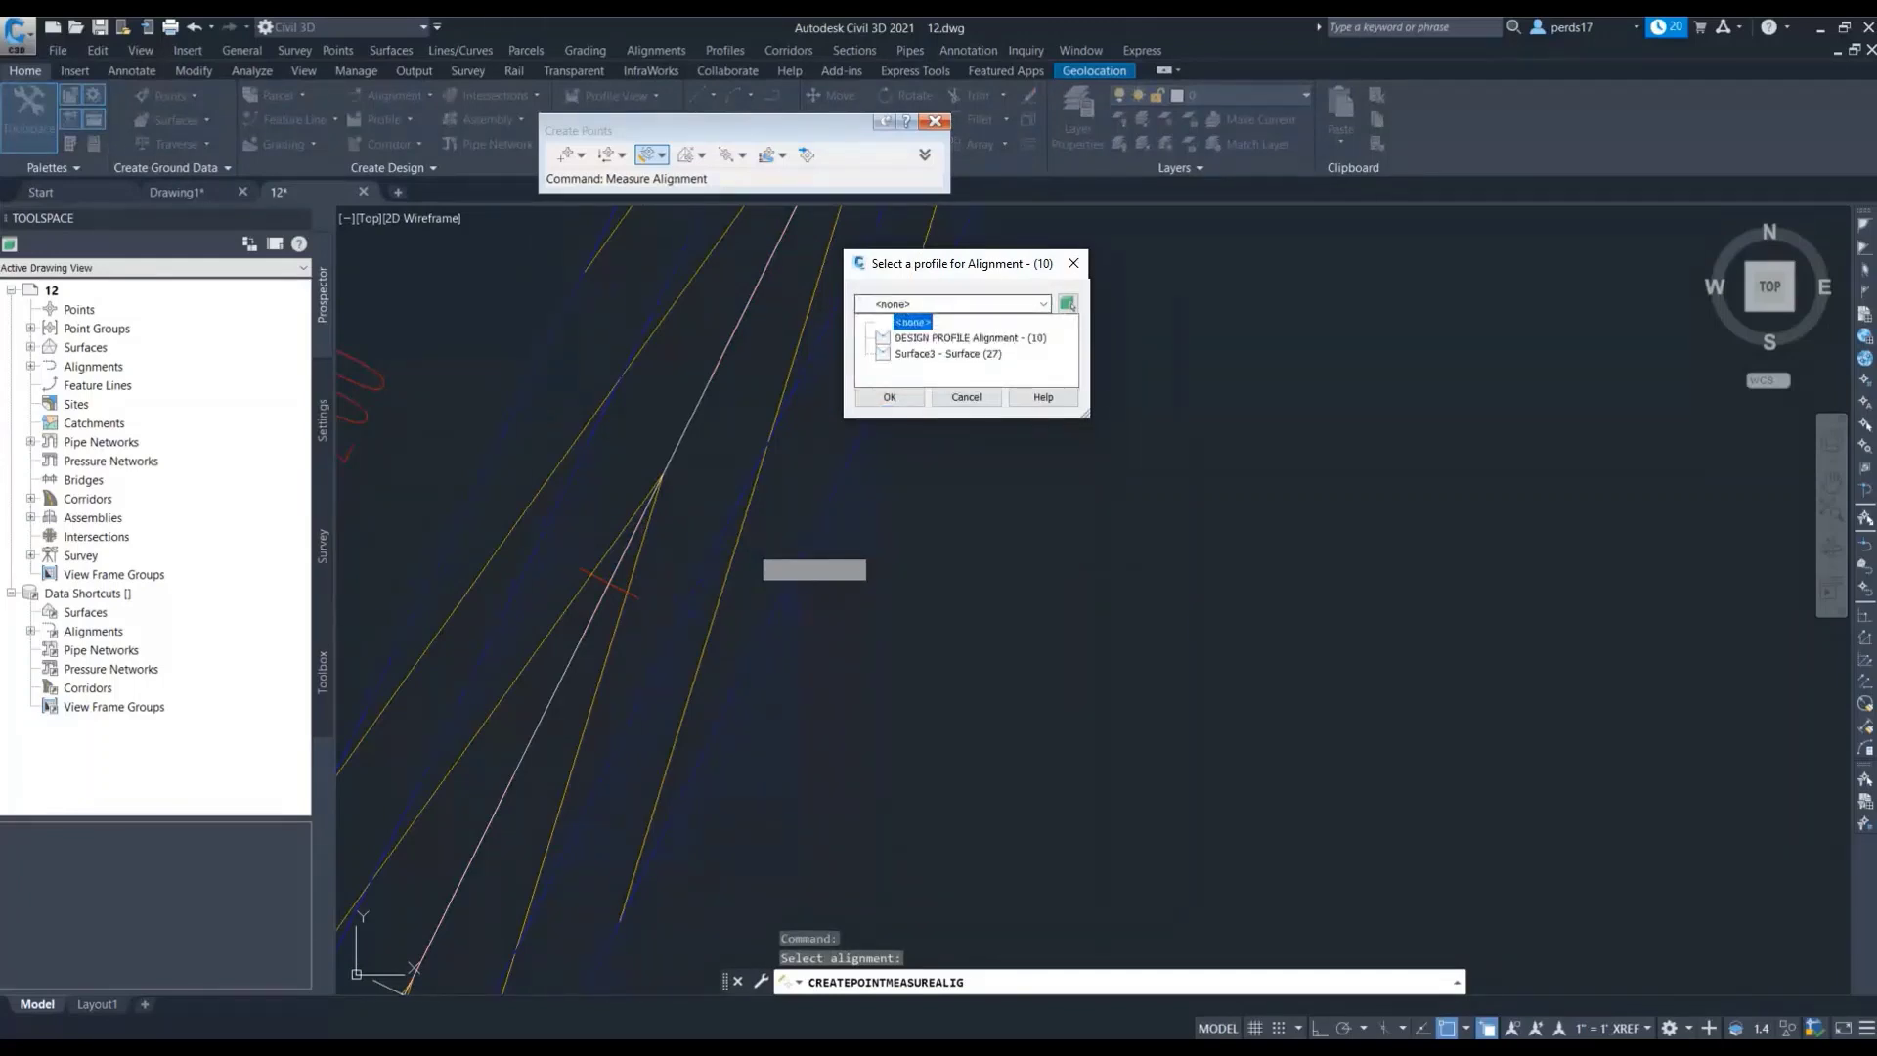
key(Down)
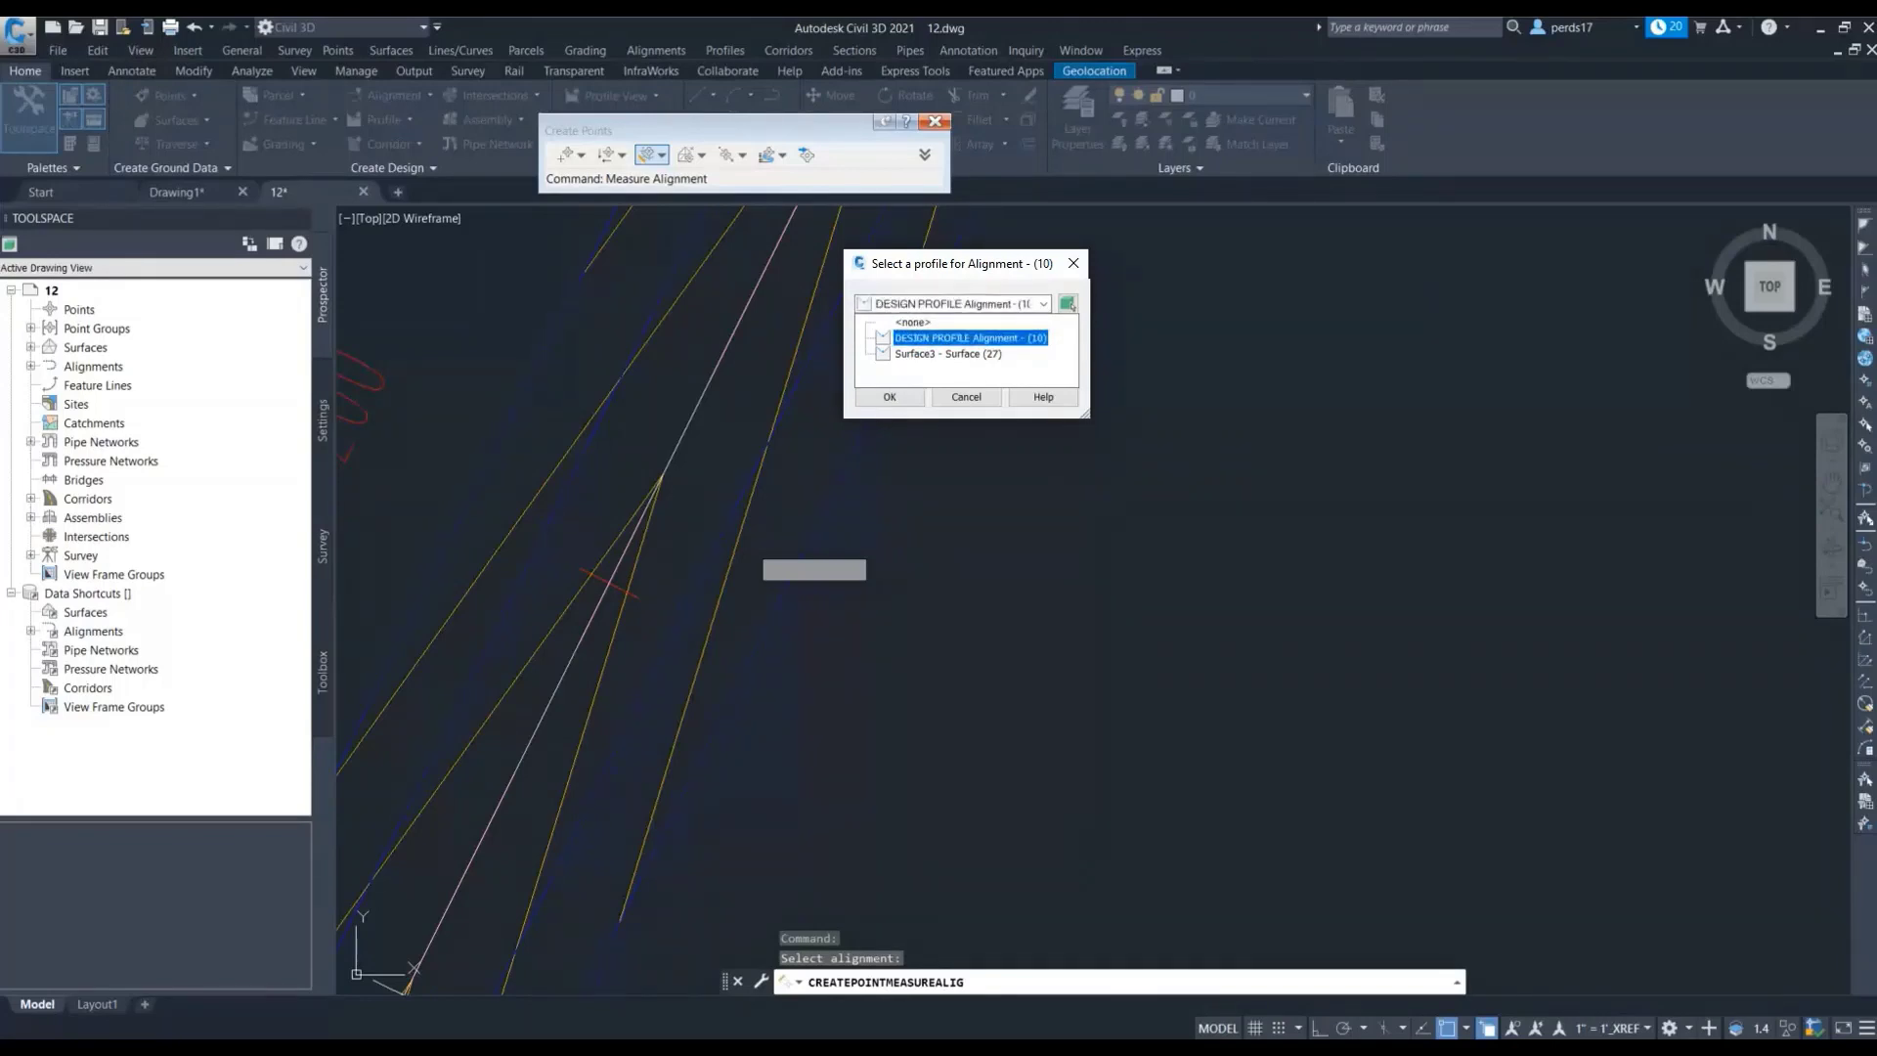
click(904, 401)
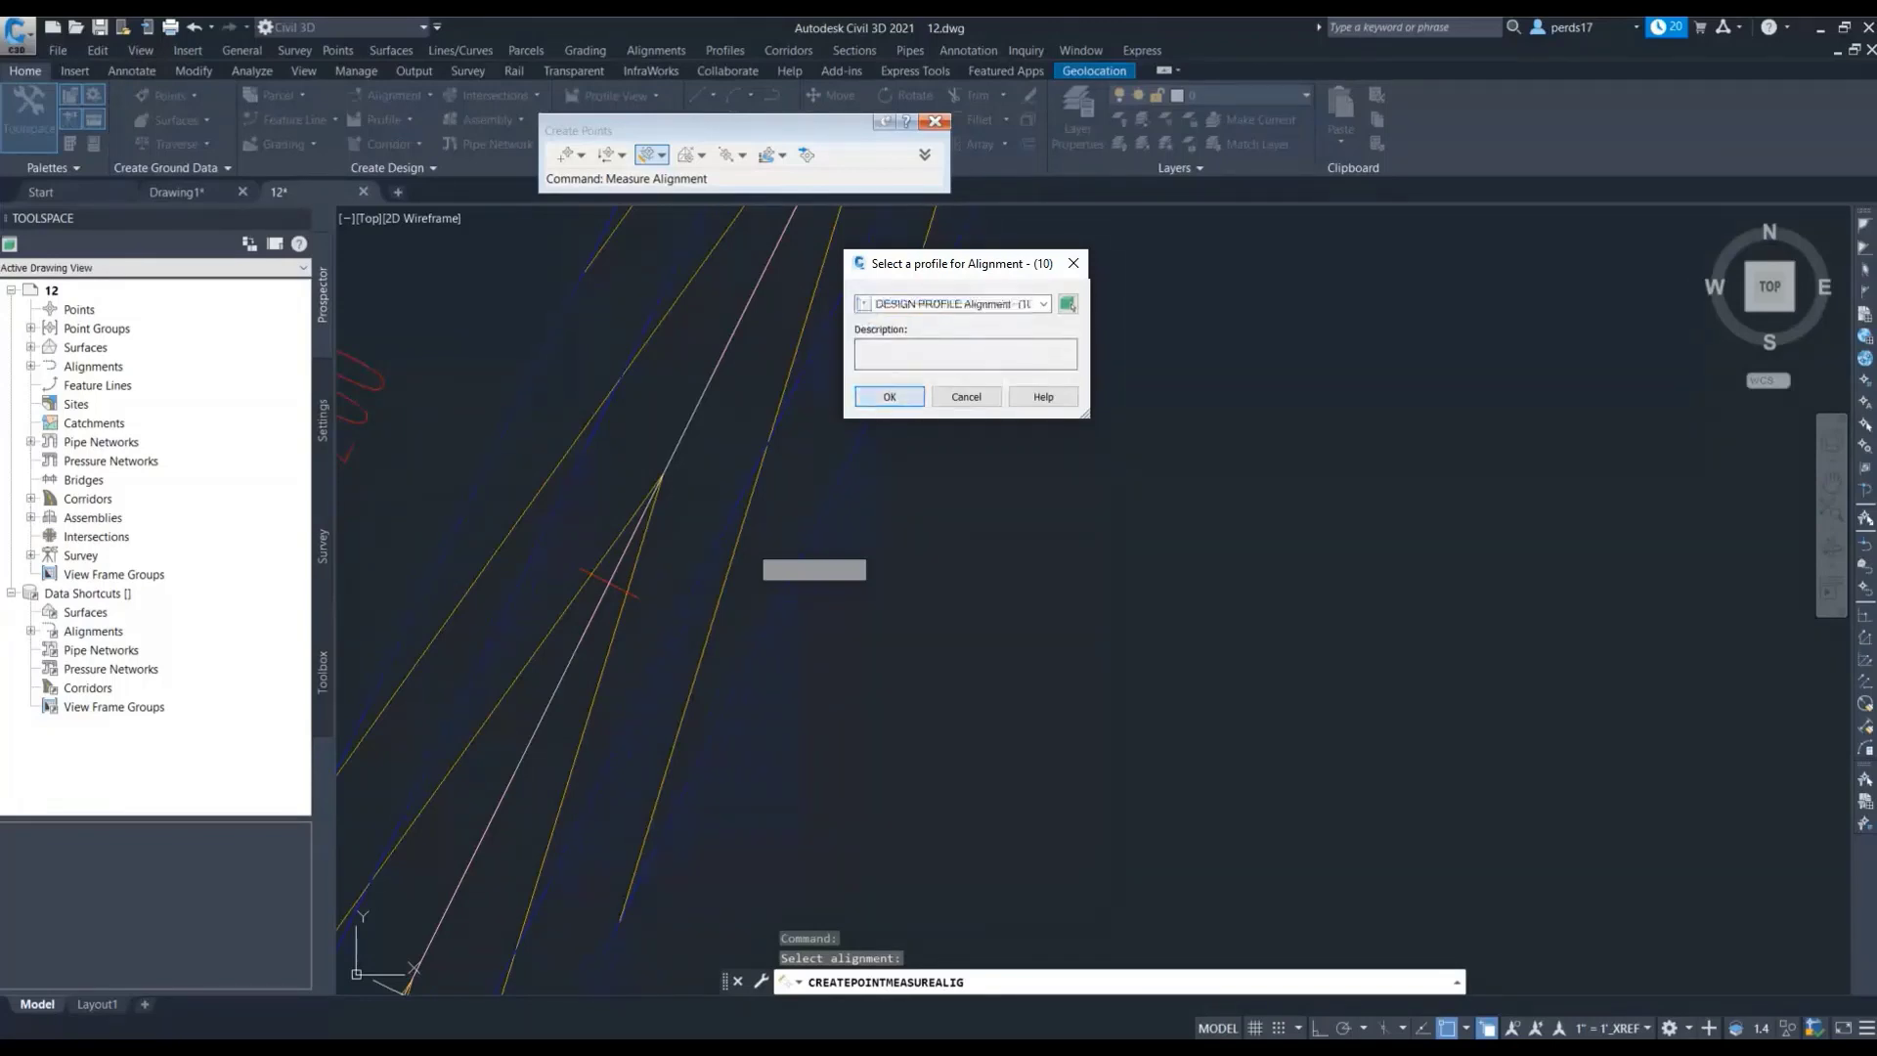
click(905, 401)
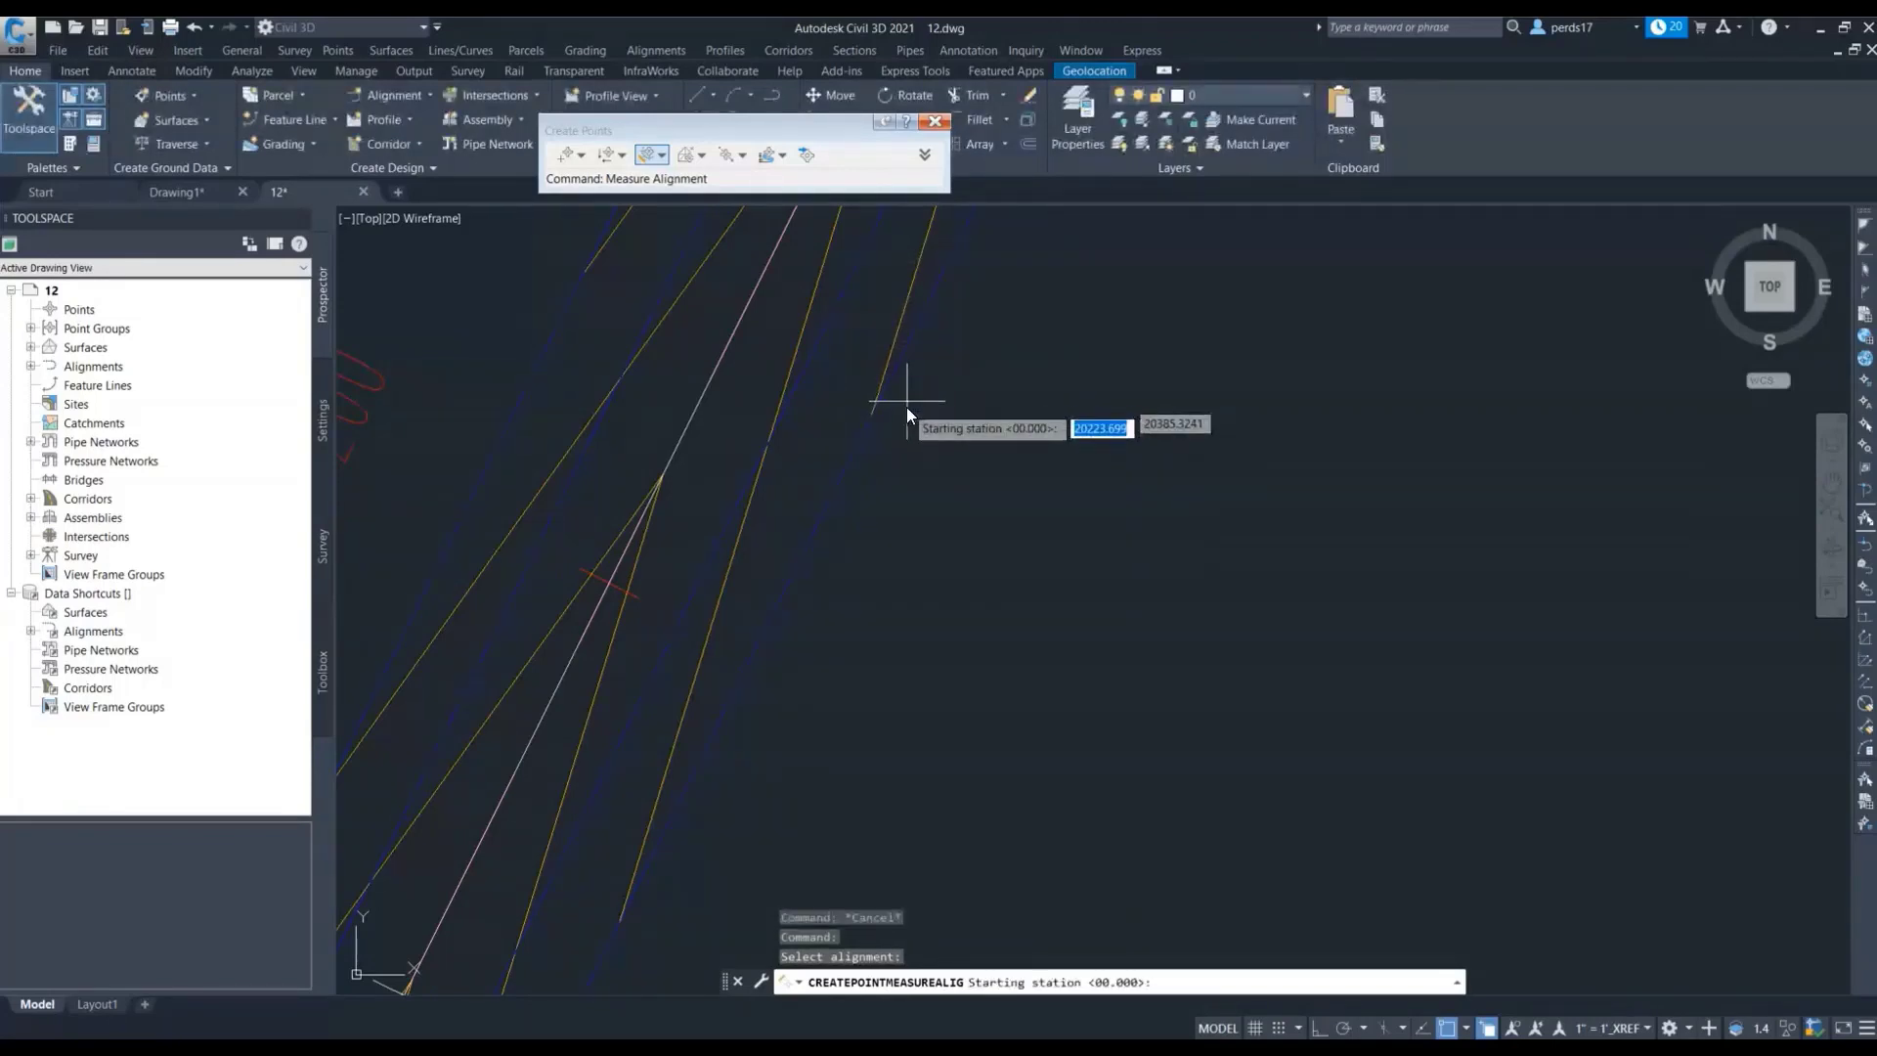
click(929, 466)
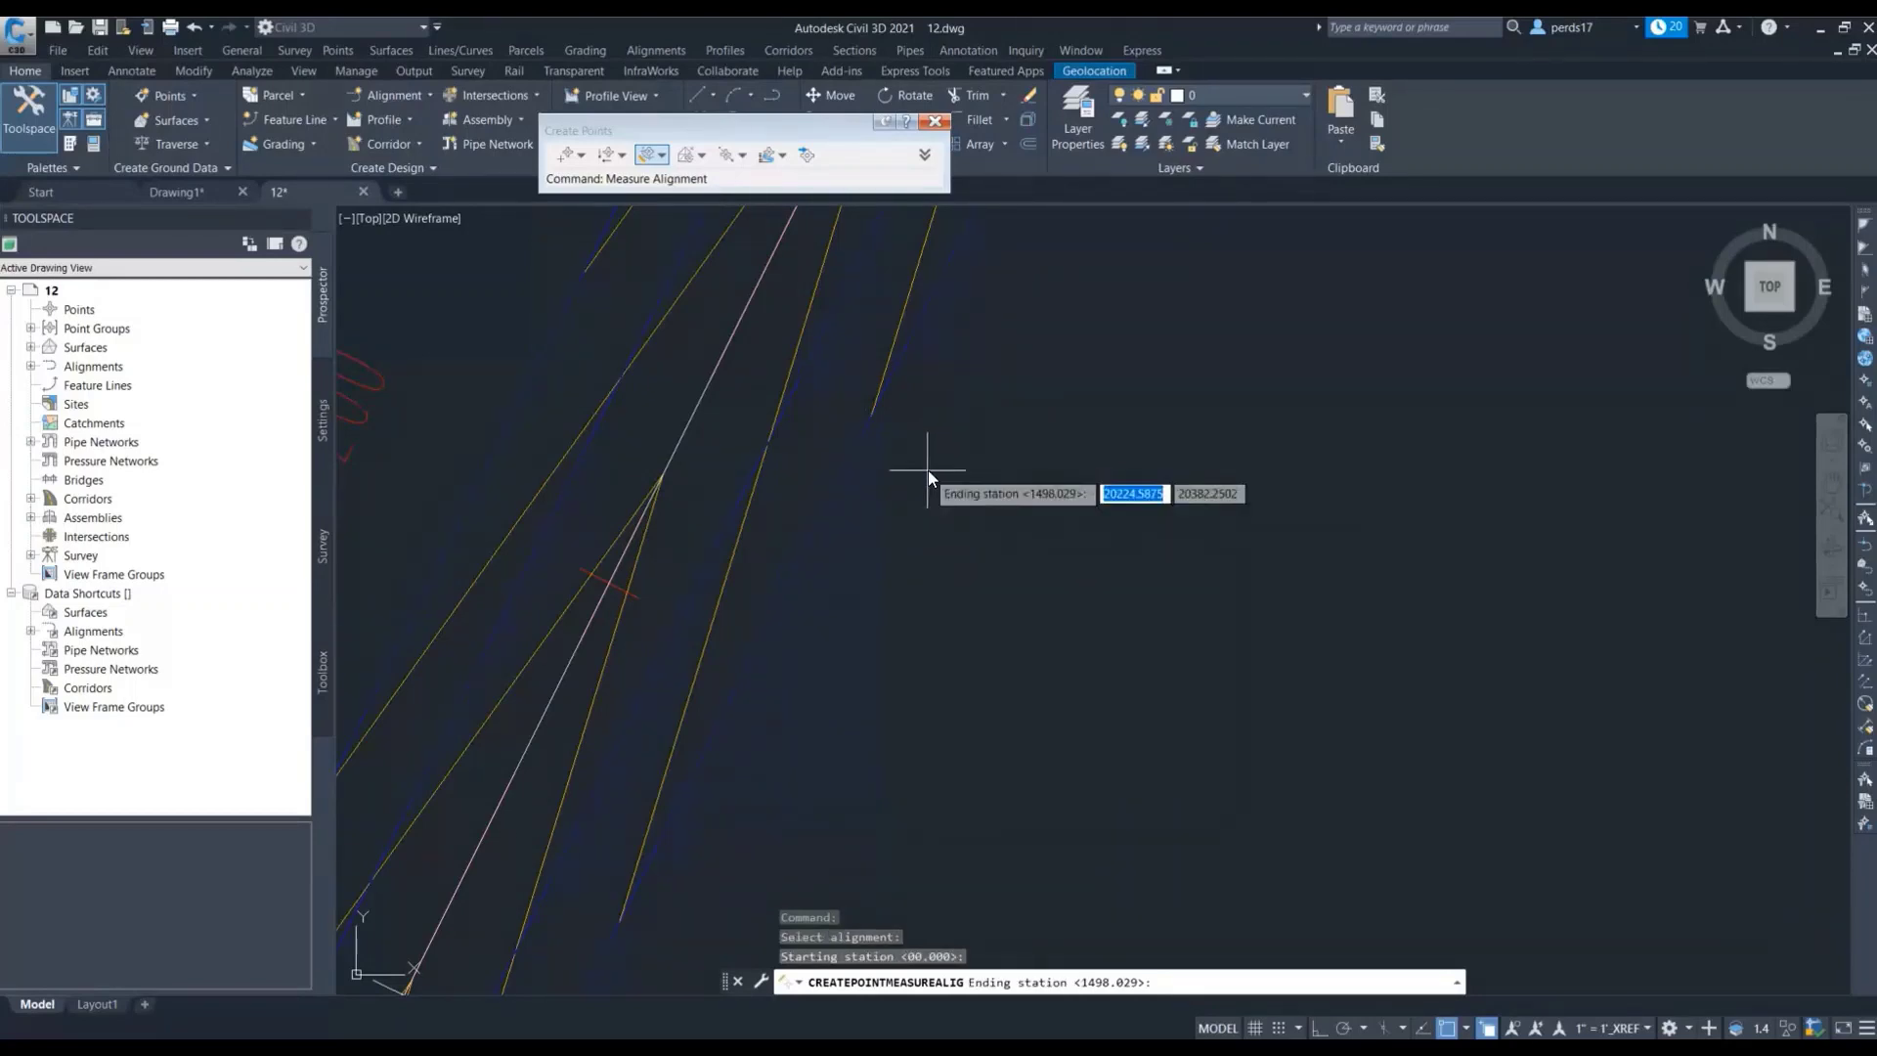
click(928, 471)
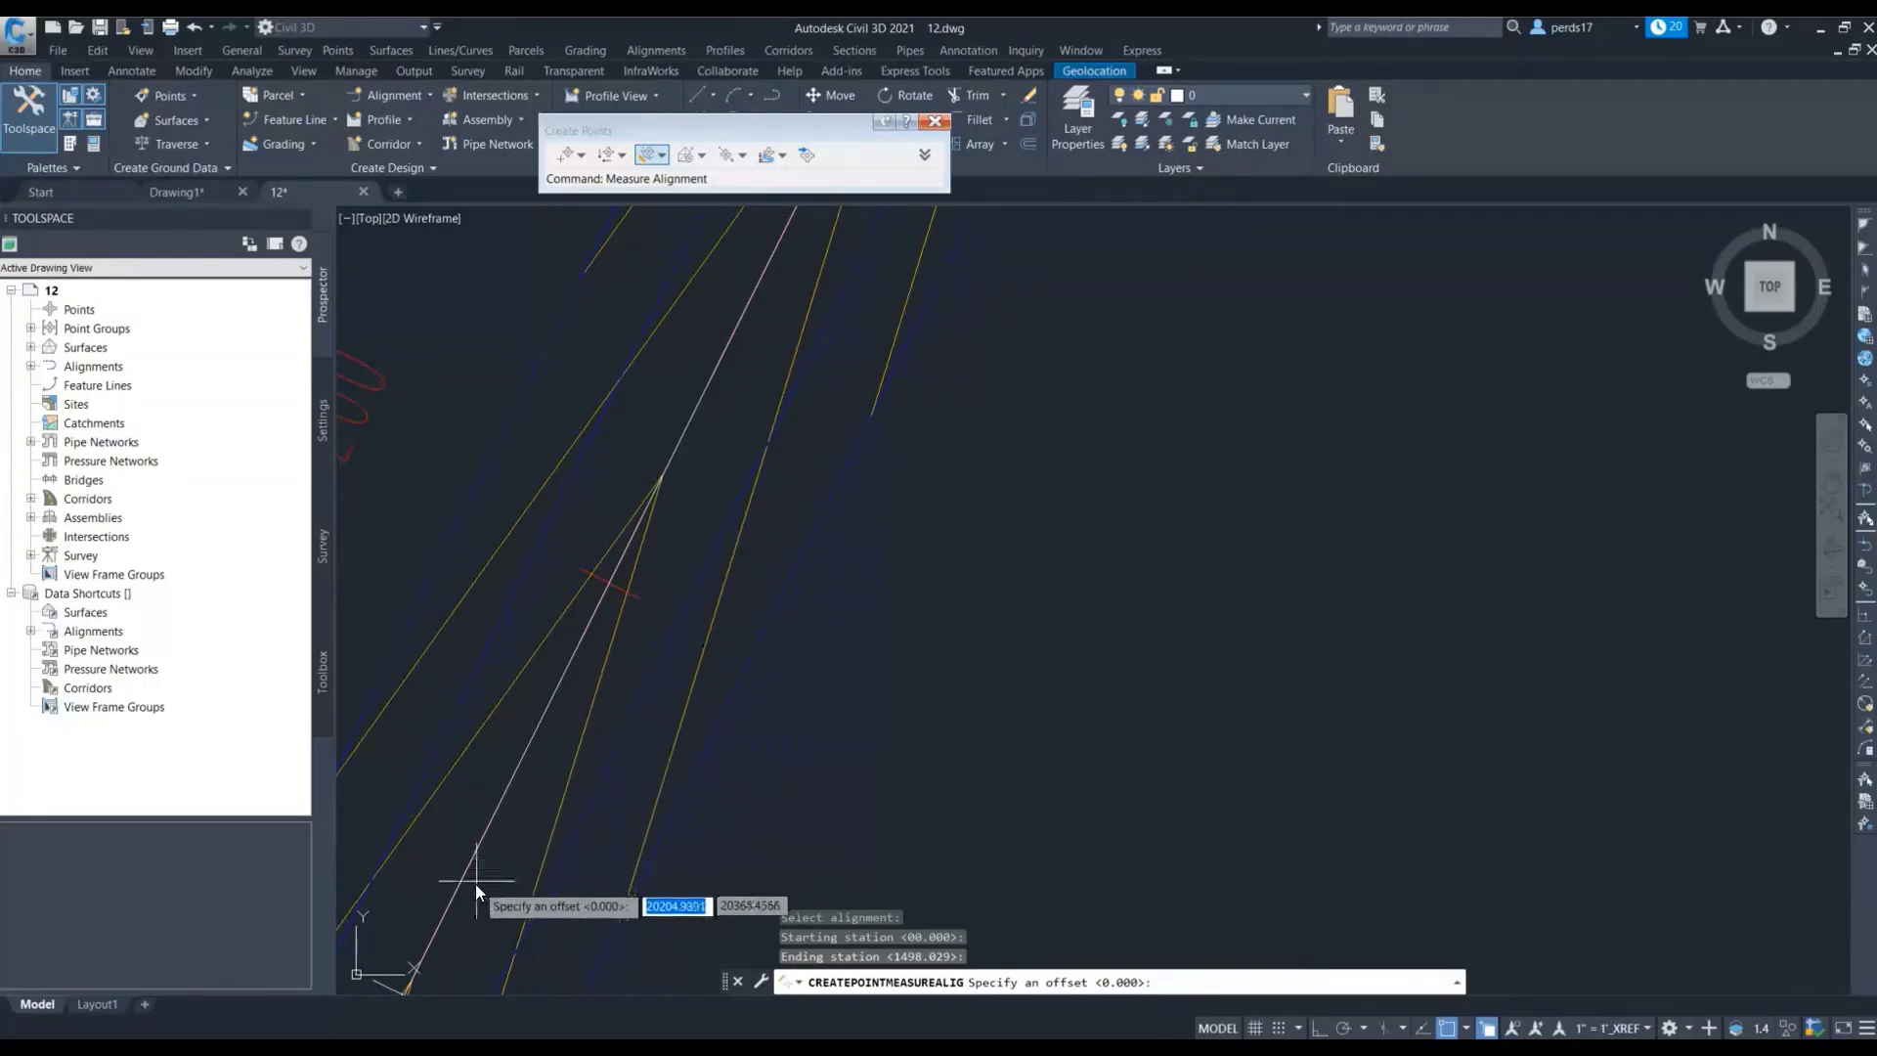
Create the measured points at an offset of 3.5 from the alignment with an interval of 10
middle_drag(475, 883, 774, 628)
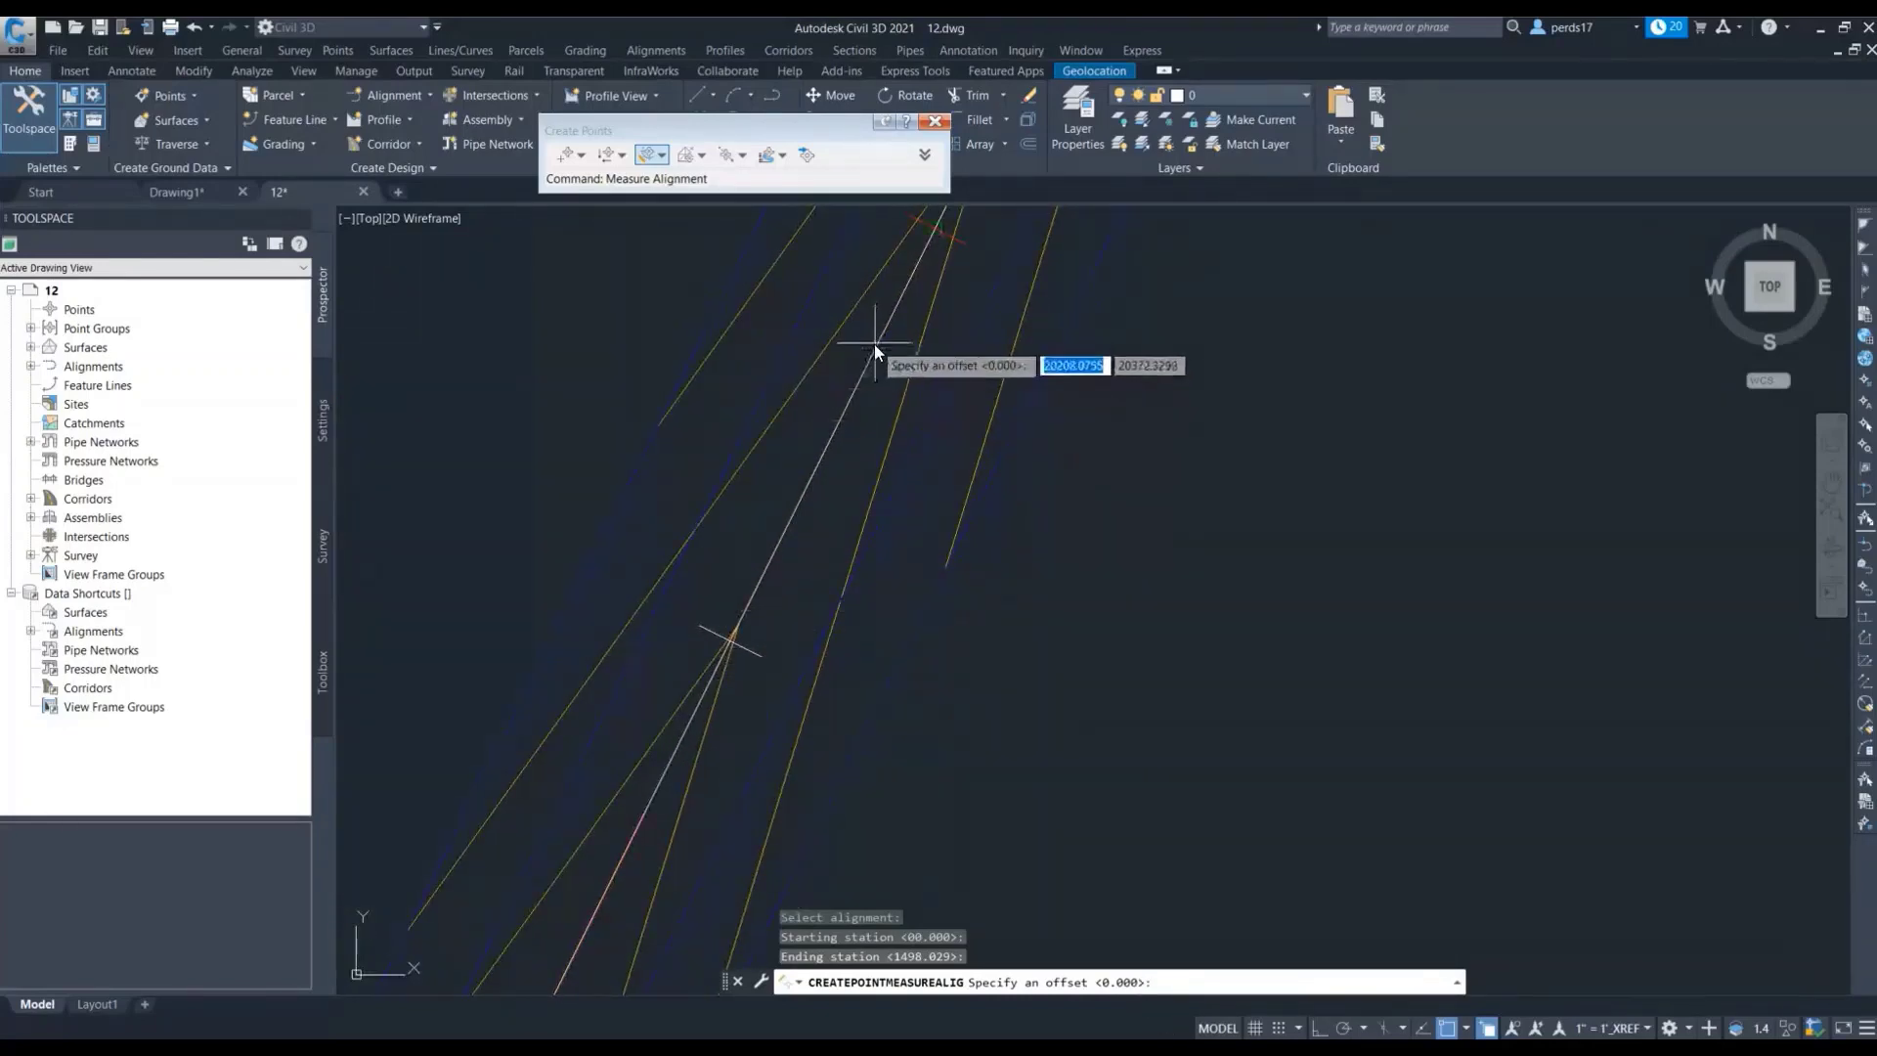
middle_drag(871, 343, 683, 775)
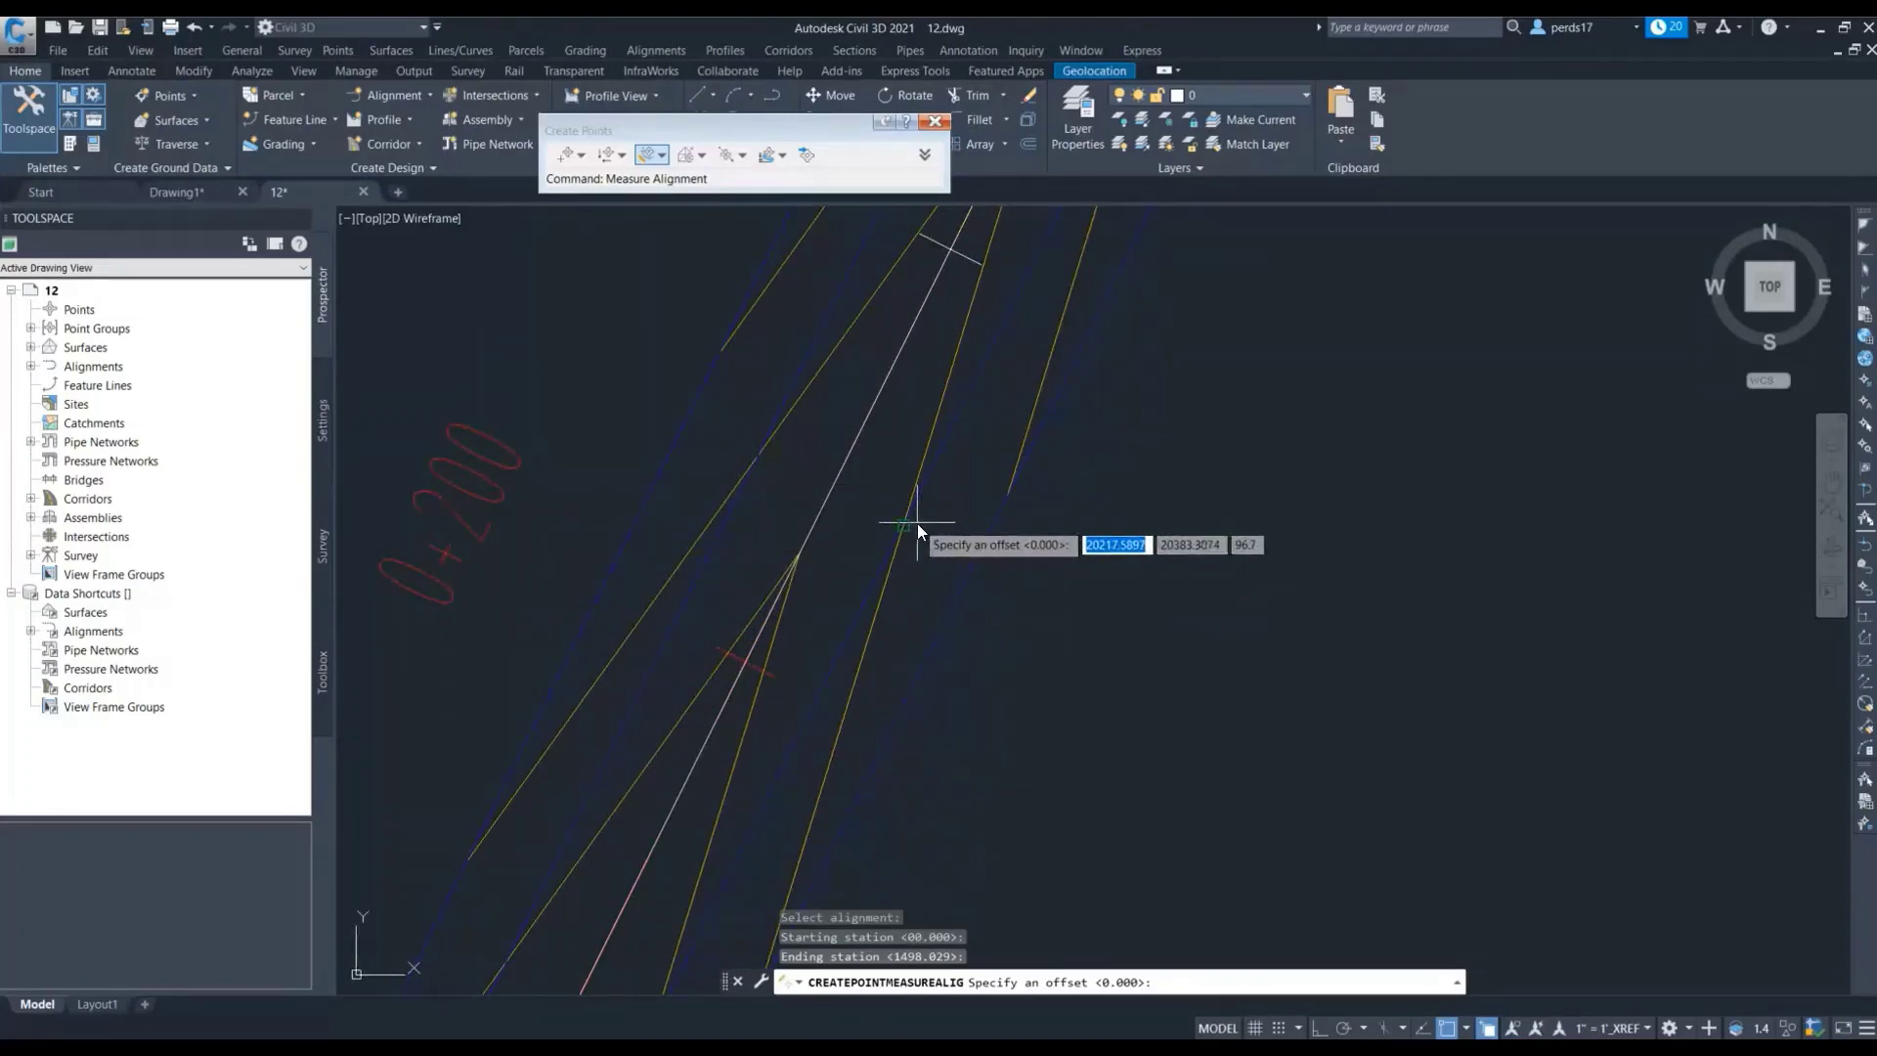
text(3.5)
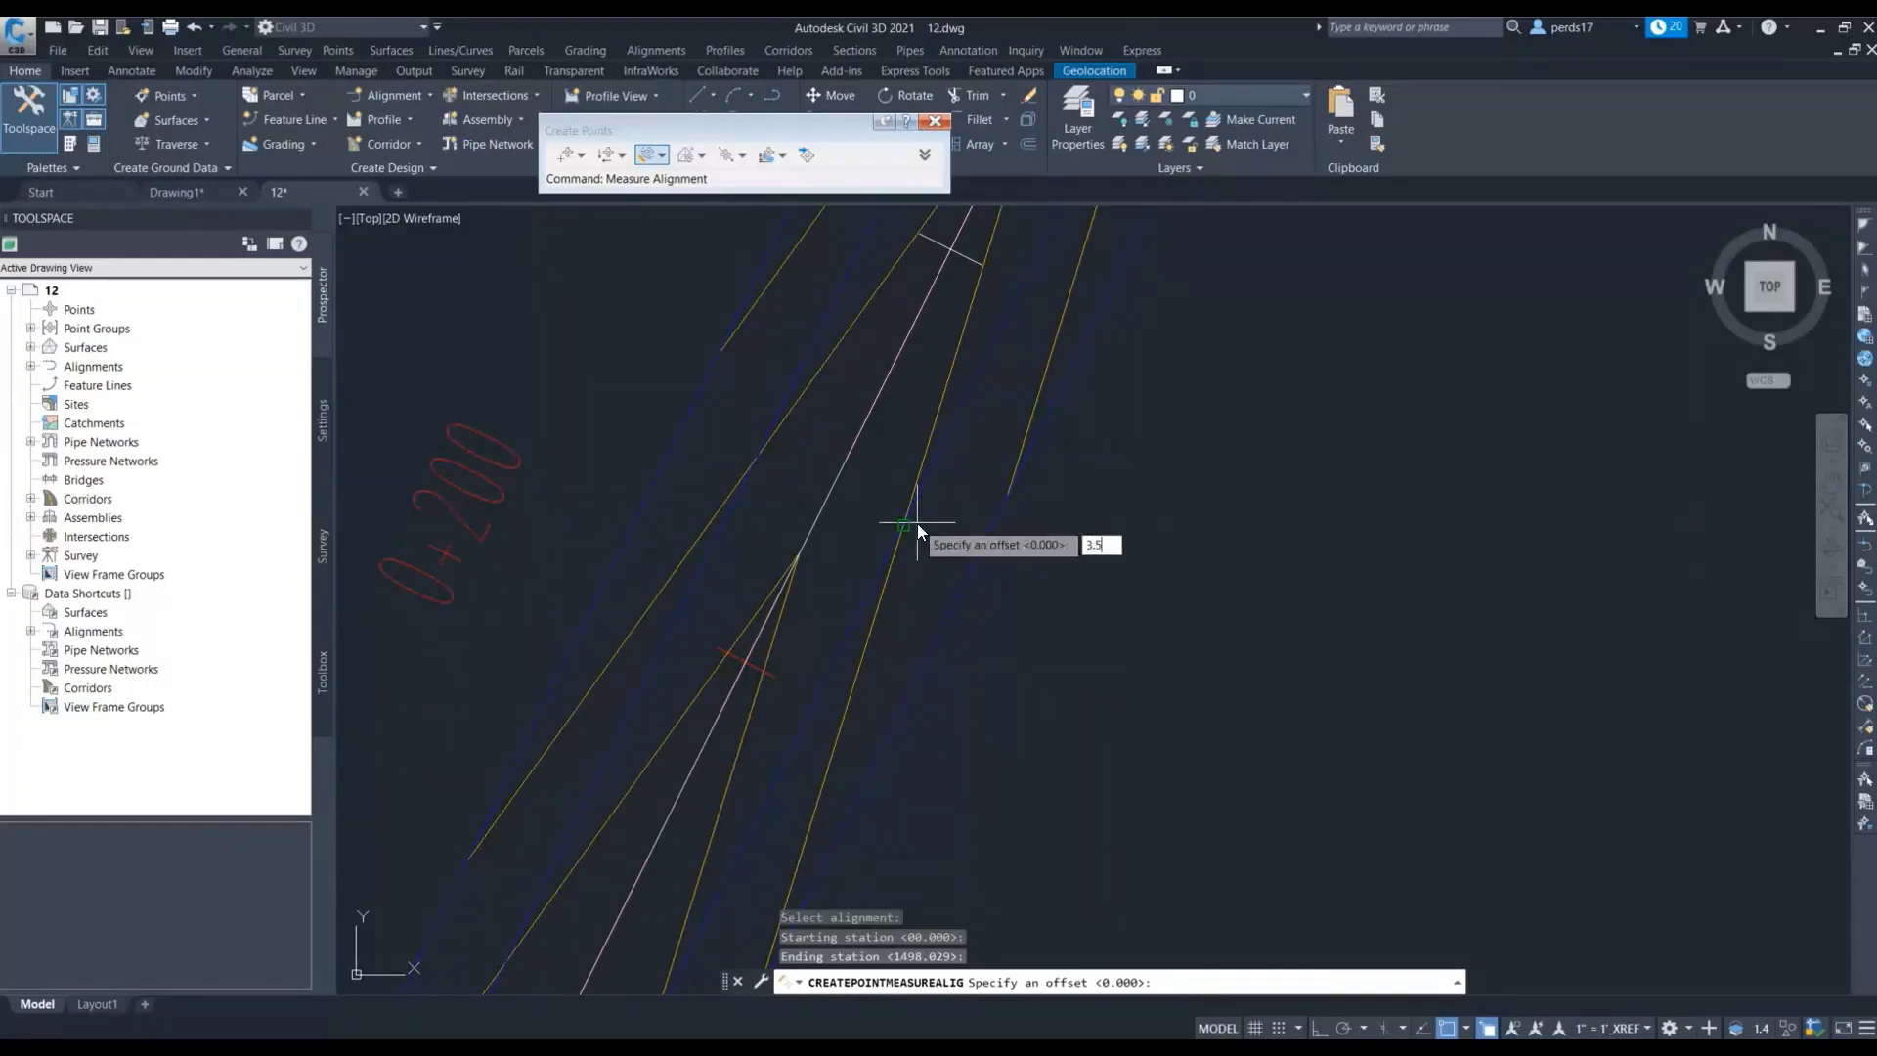
key(Return)
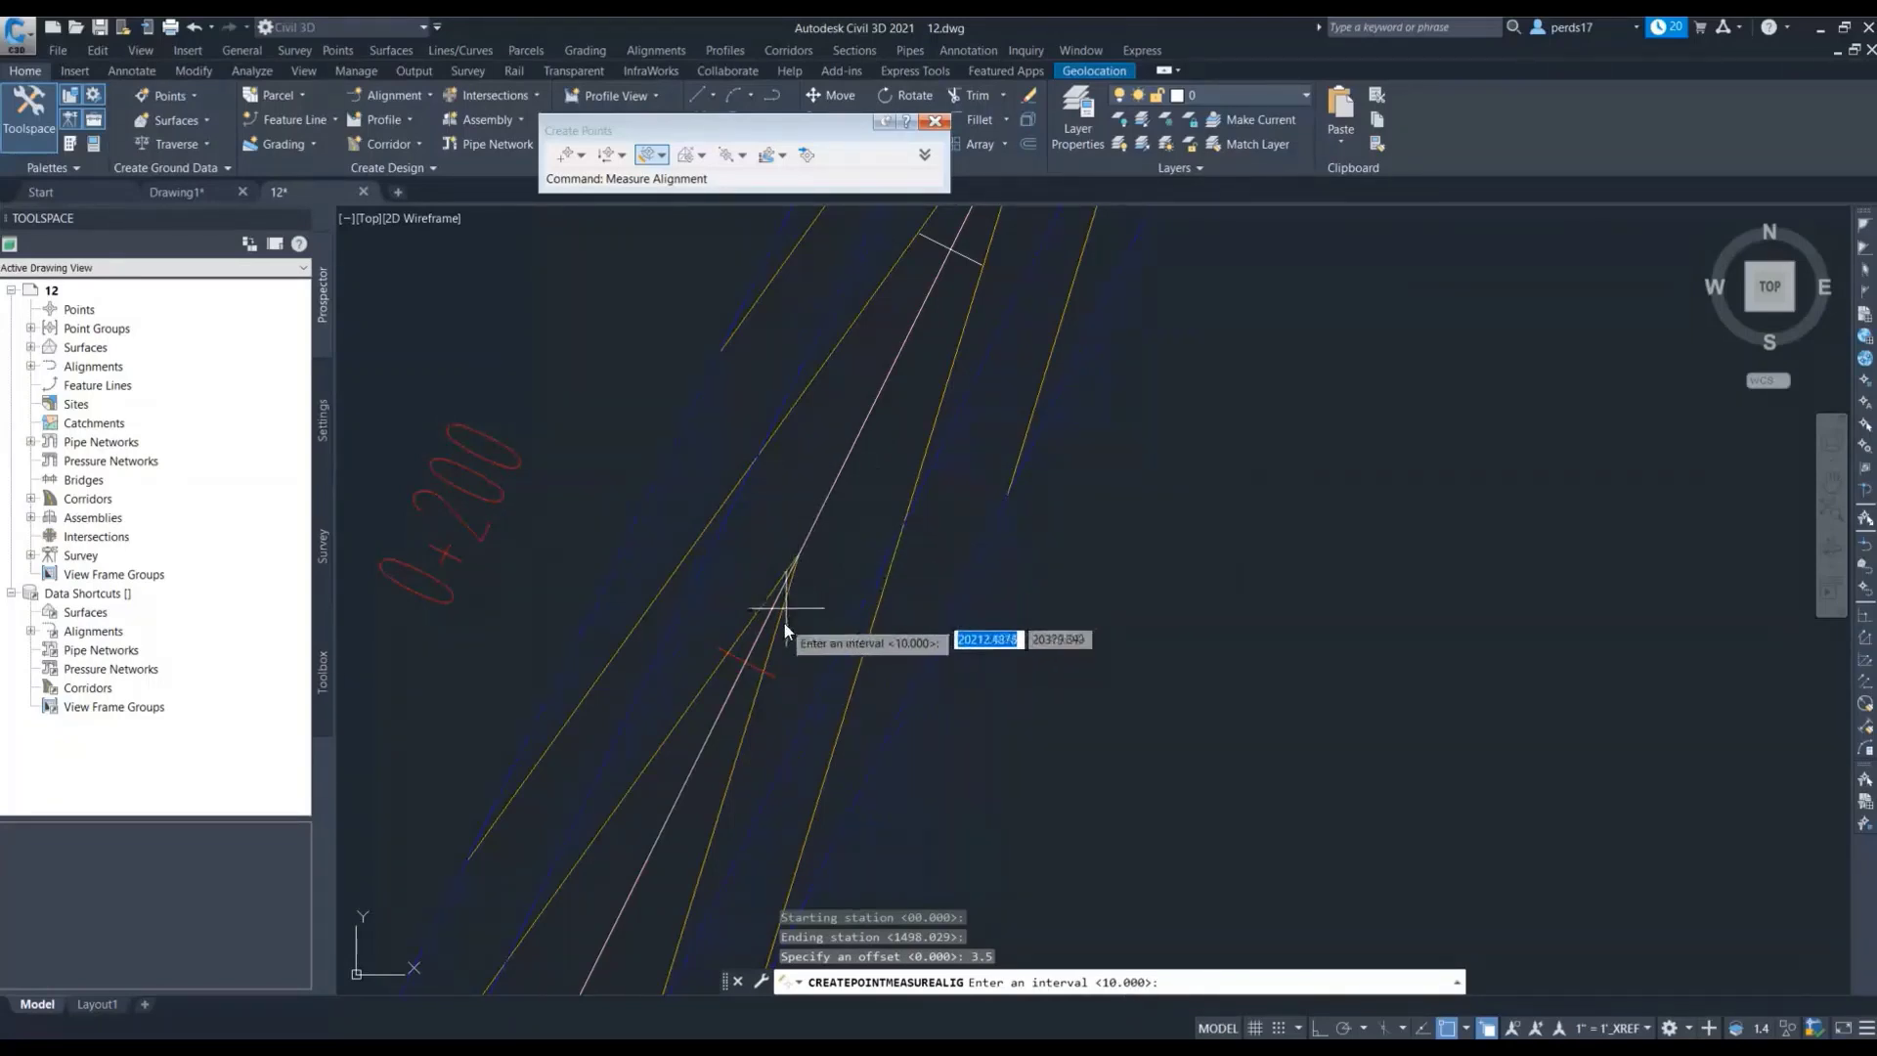
text(1)
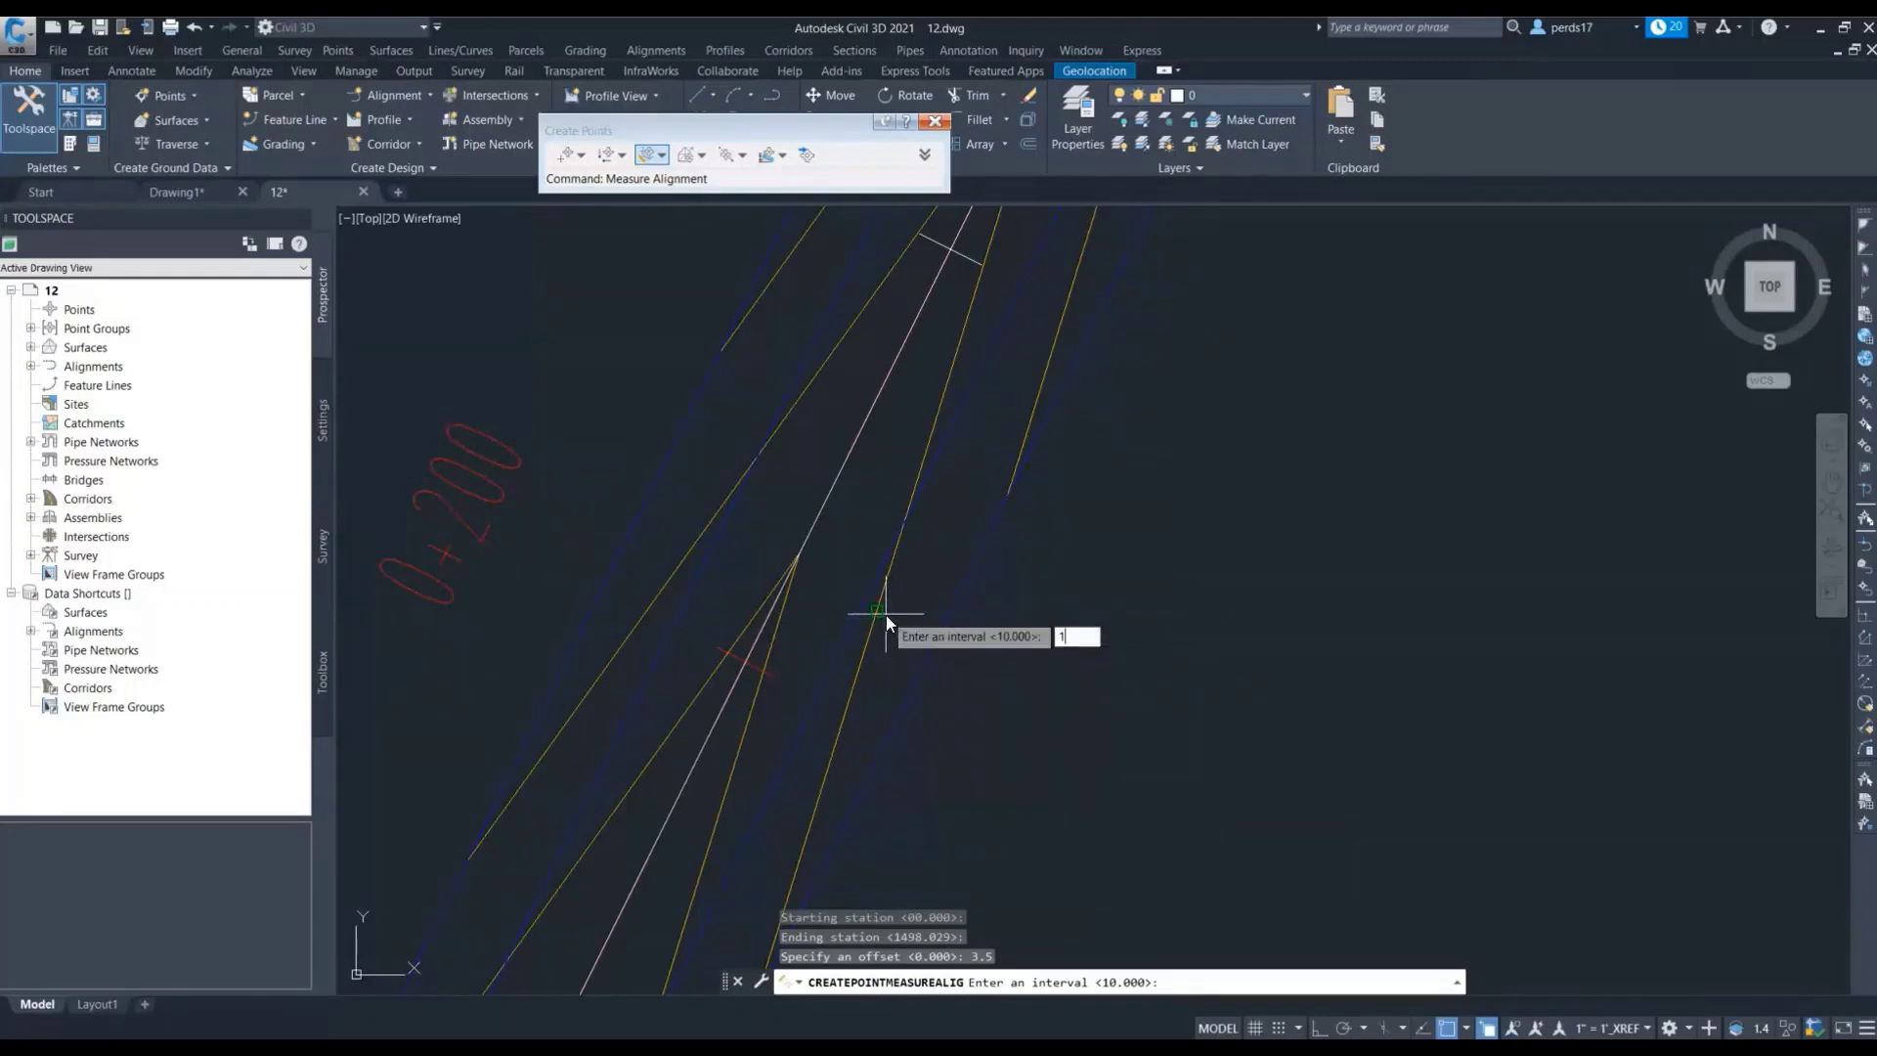
text(0)
key(Return)
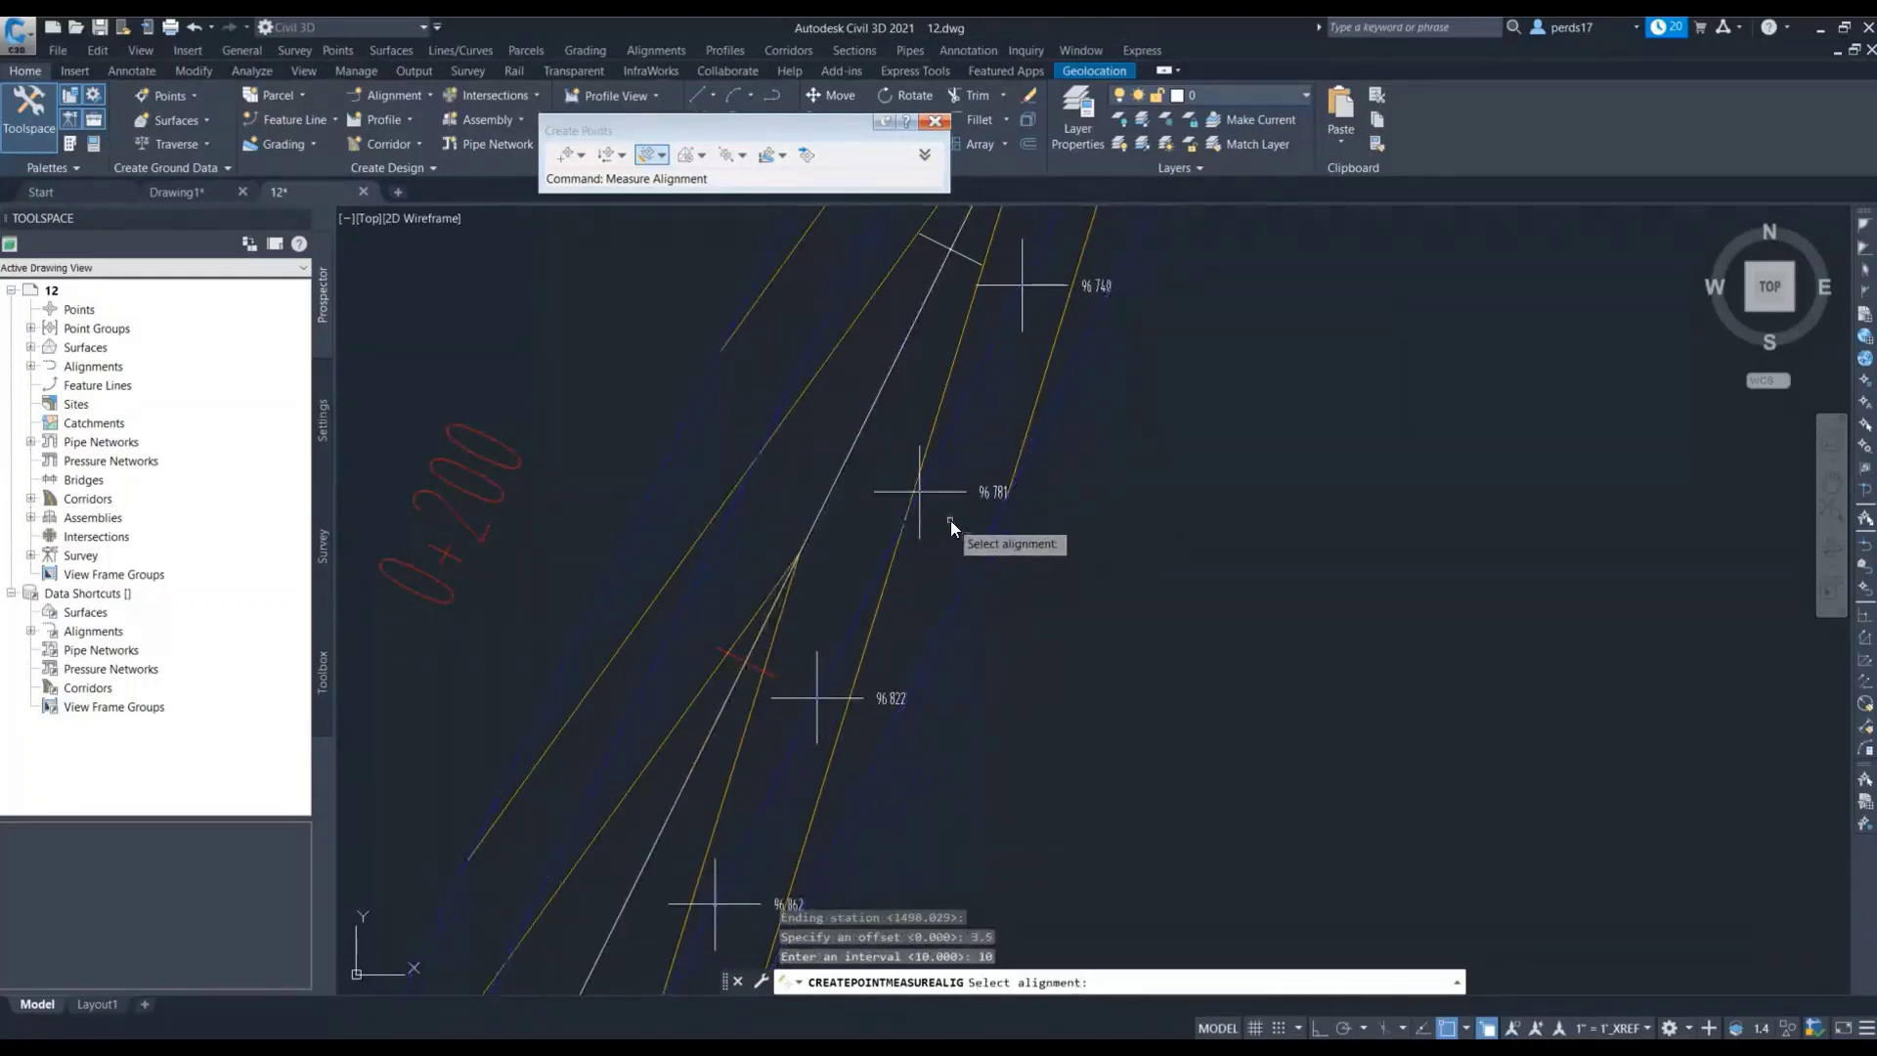
Select the same centerline alignment for a second set of measured points, with DESIGN PROFILE Alignment - (10) as the elevation profile
scroll(950, 520, down, 5)
scroll(1047, 339, up, 3)
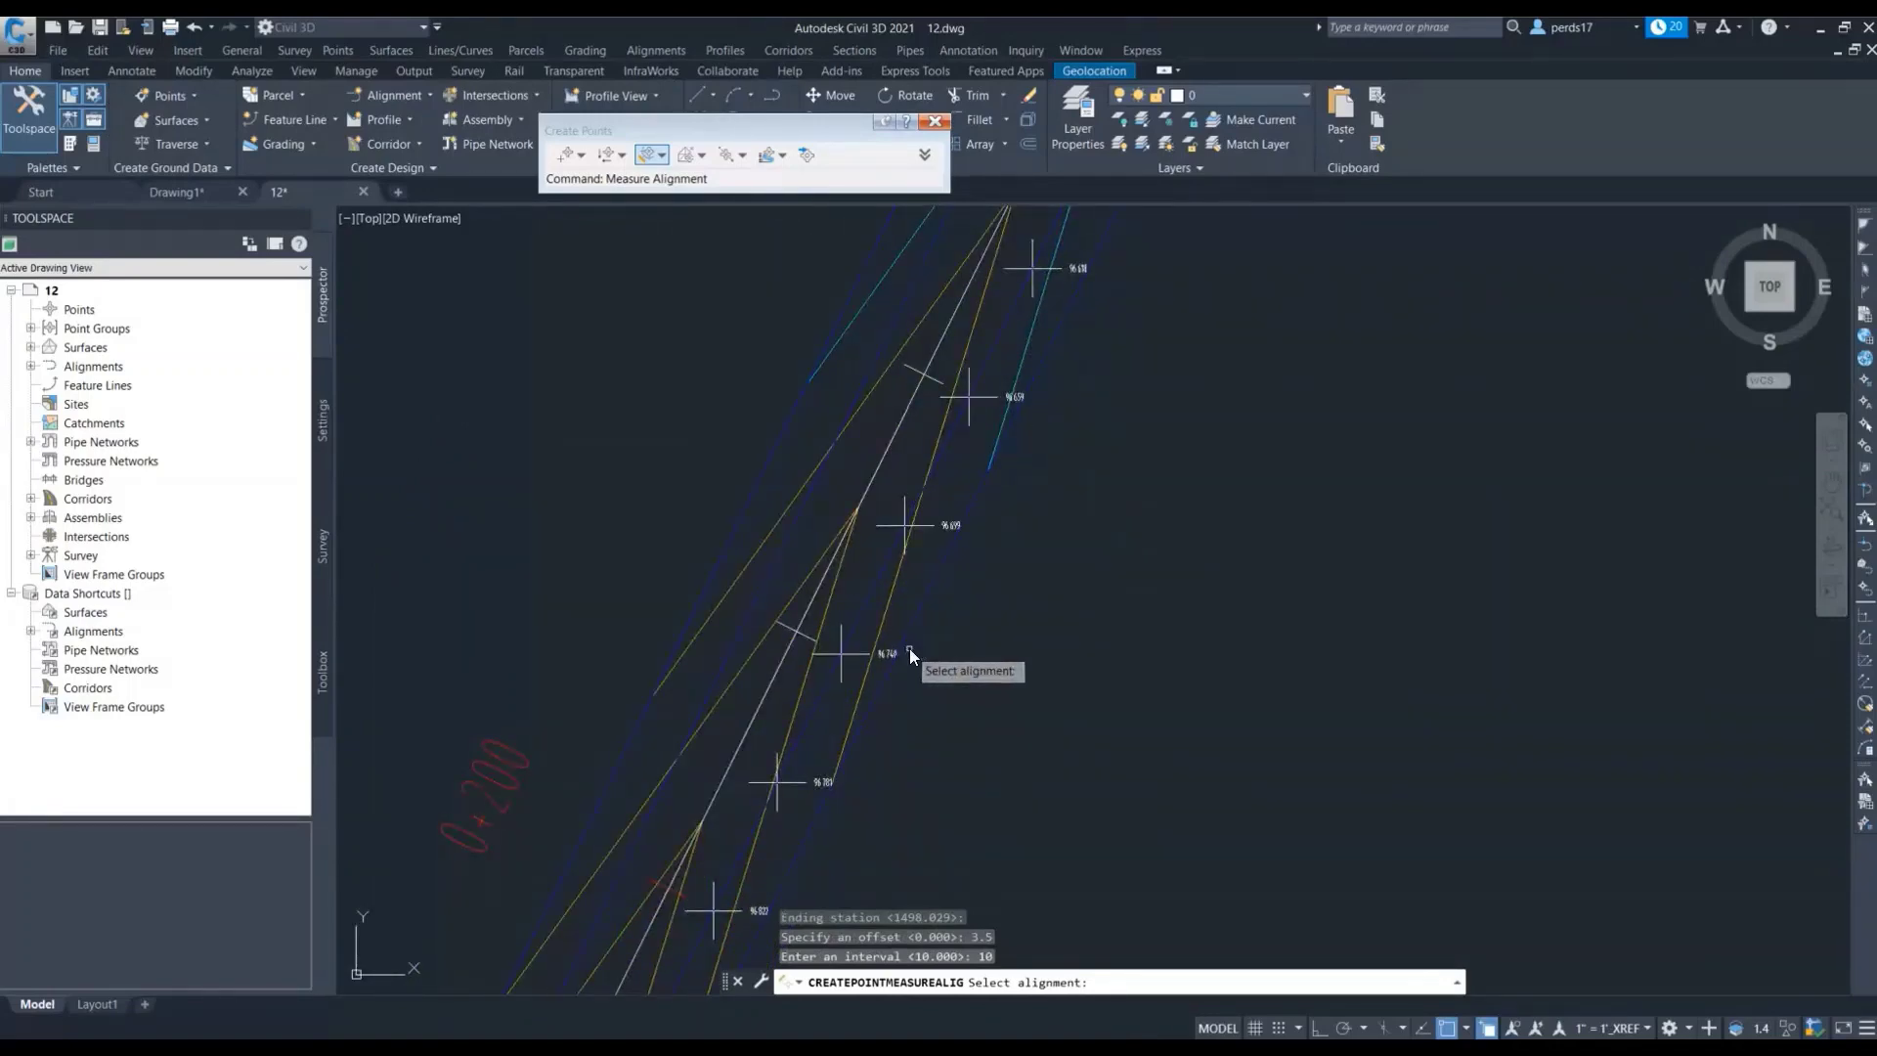
scroll(914, 601, down, 3)
scroll(837, 660, up, 3)
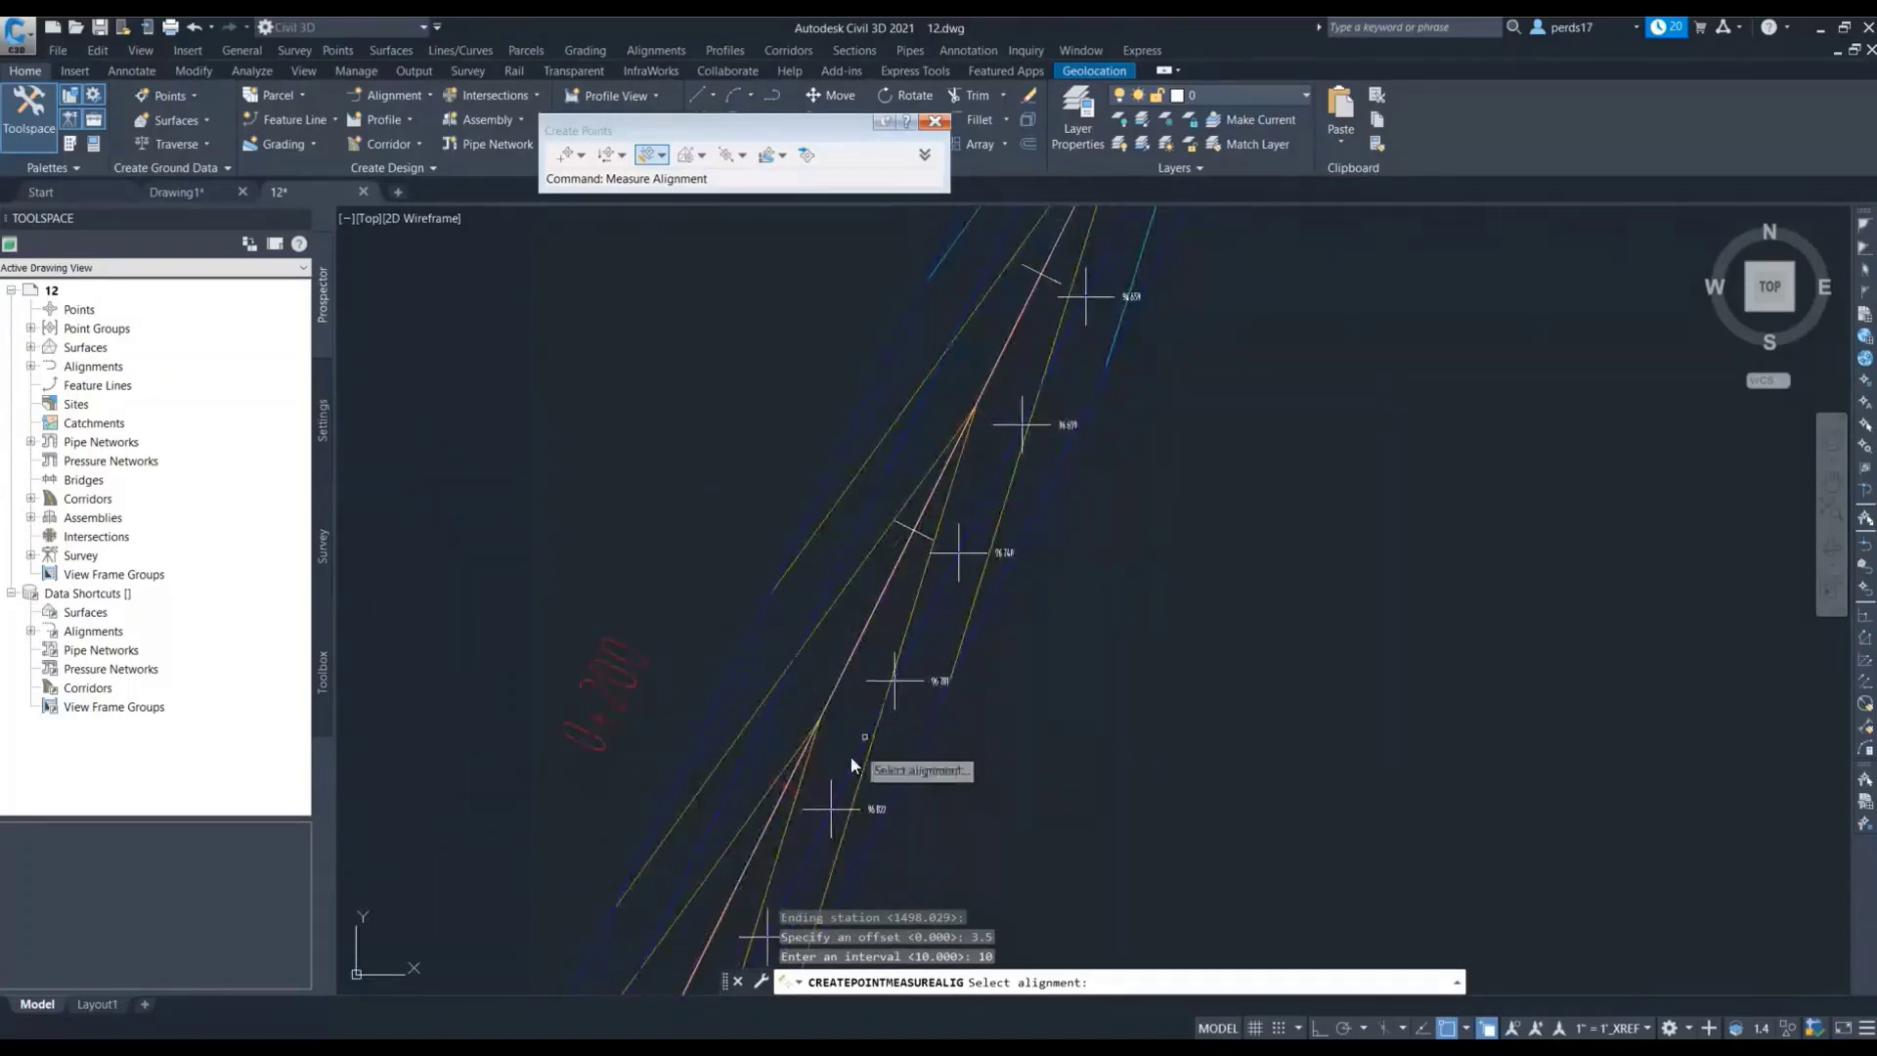
click(833, 690)
click(918, 784)
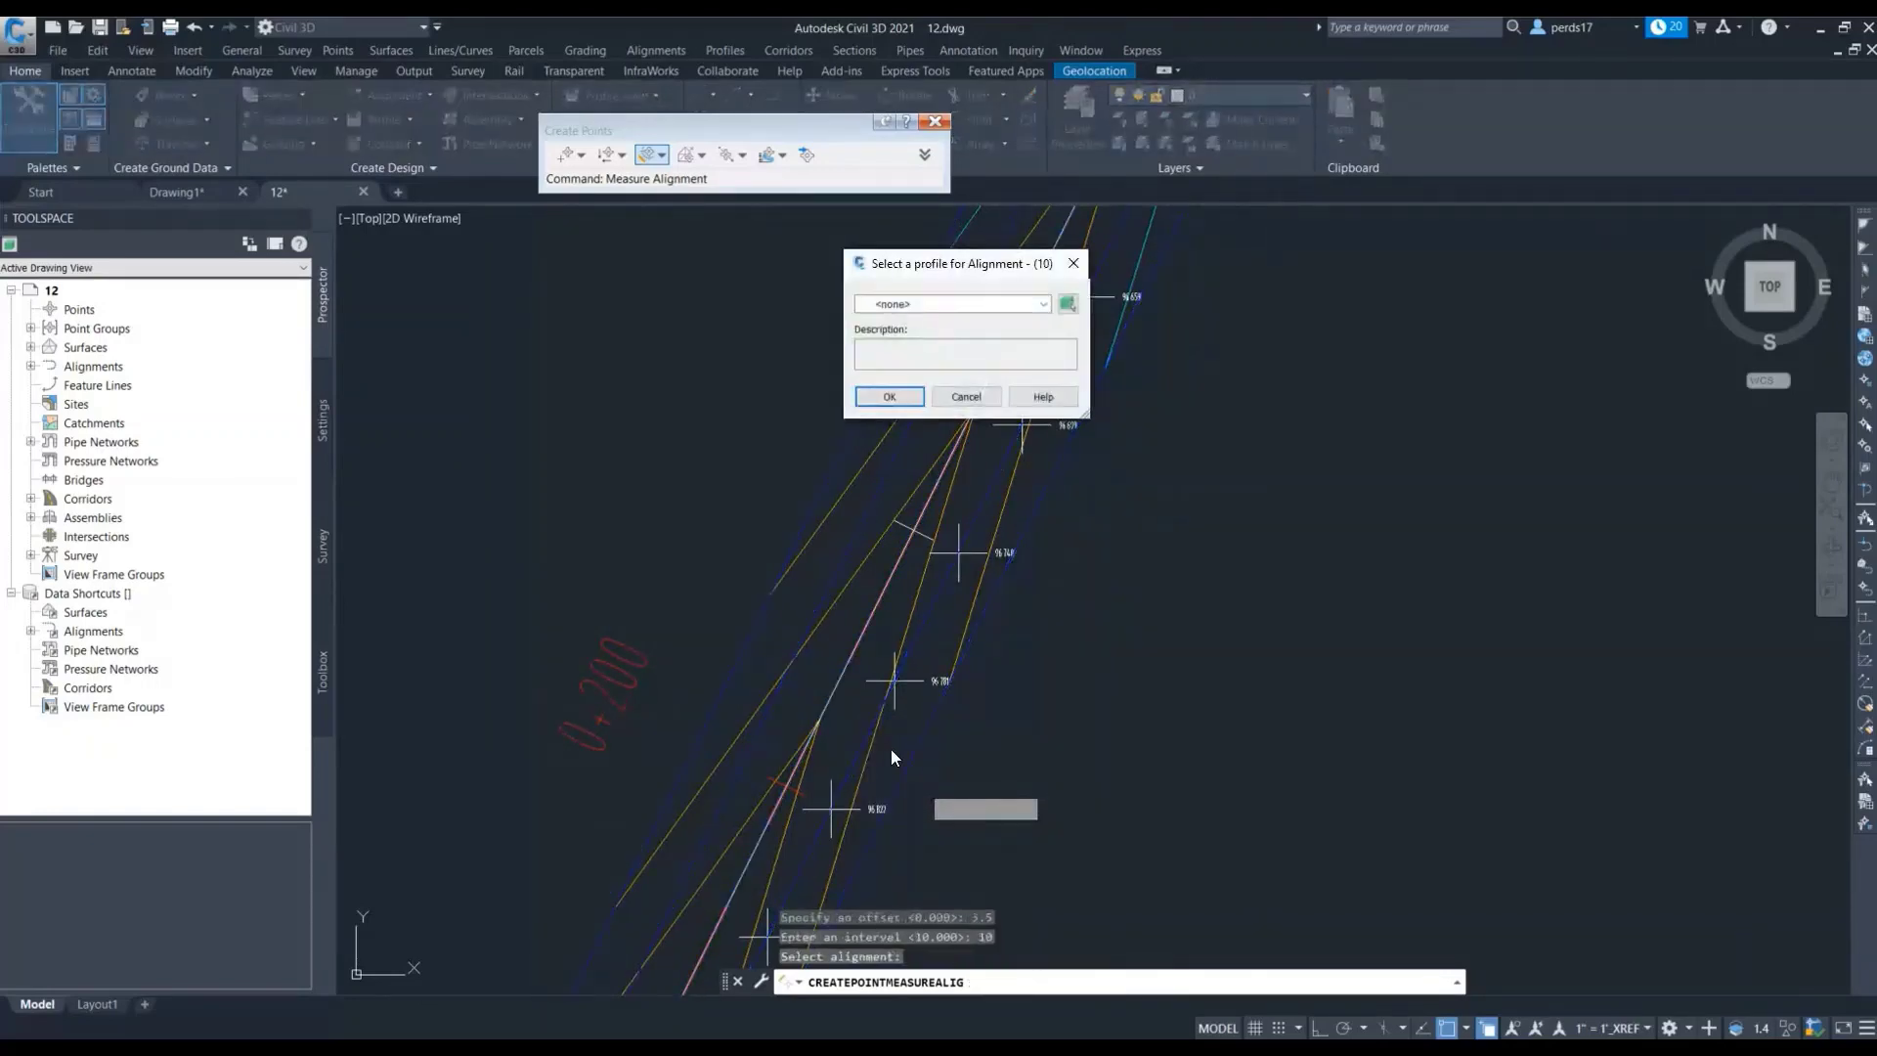
click(1043, 304)
click(938, 319)
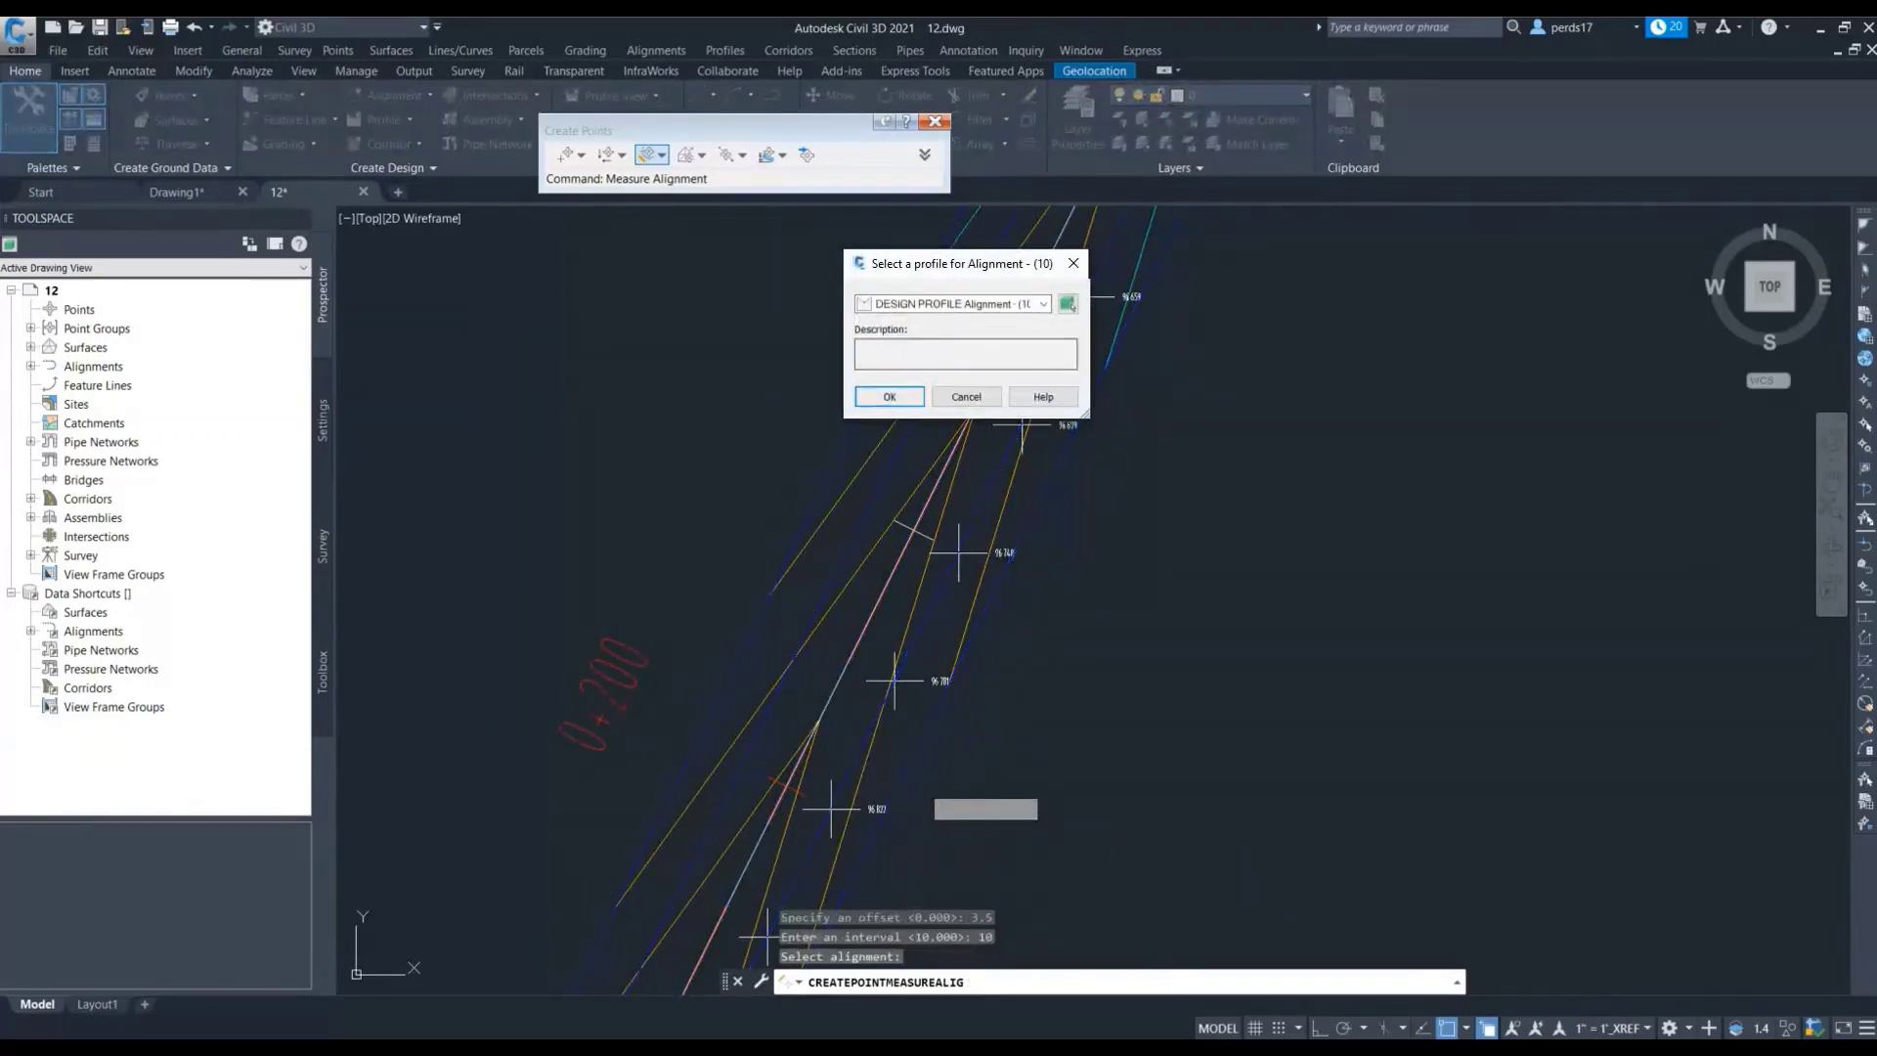
key(Return)
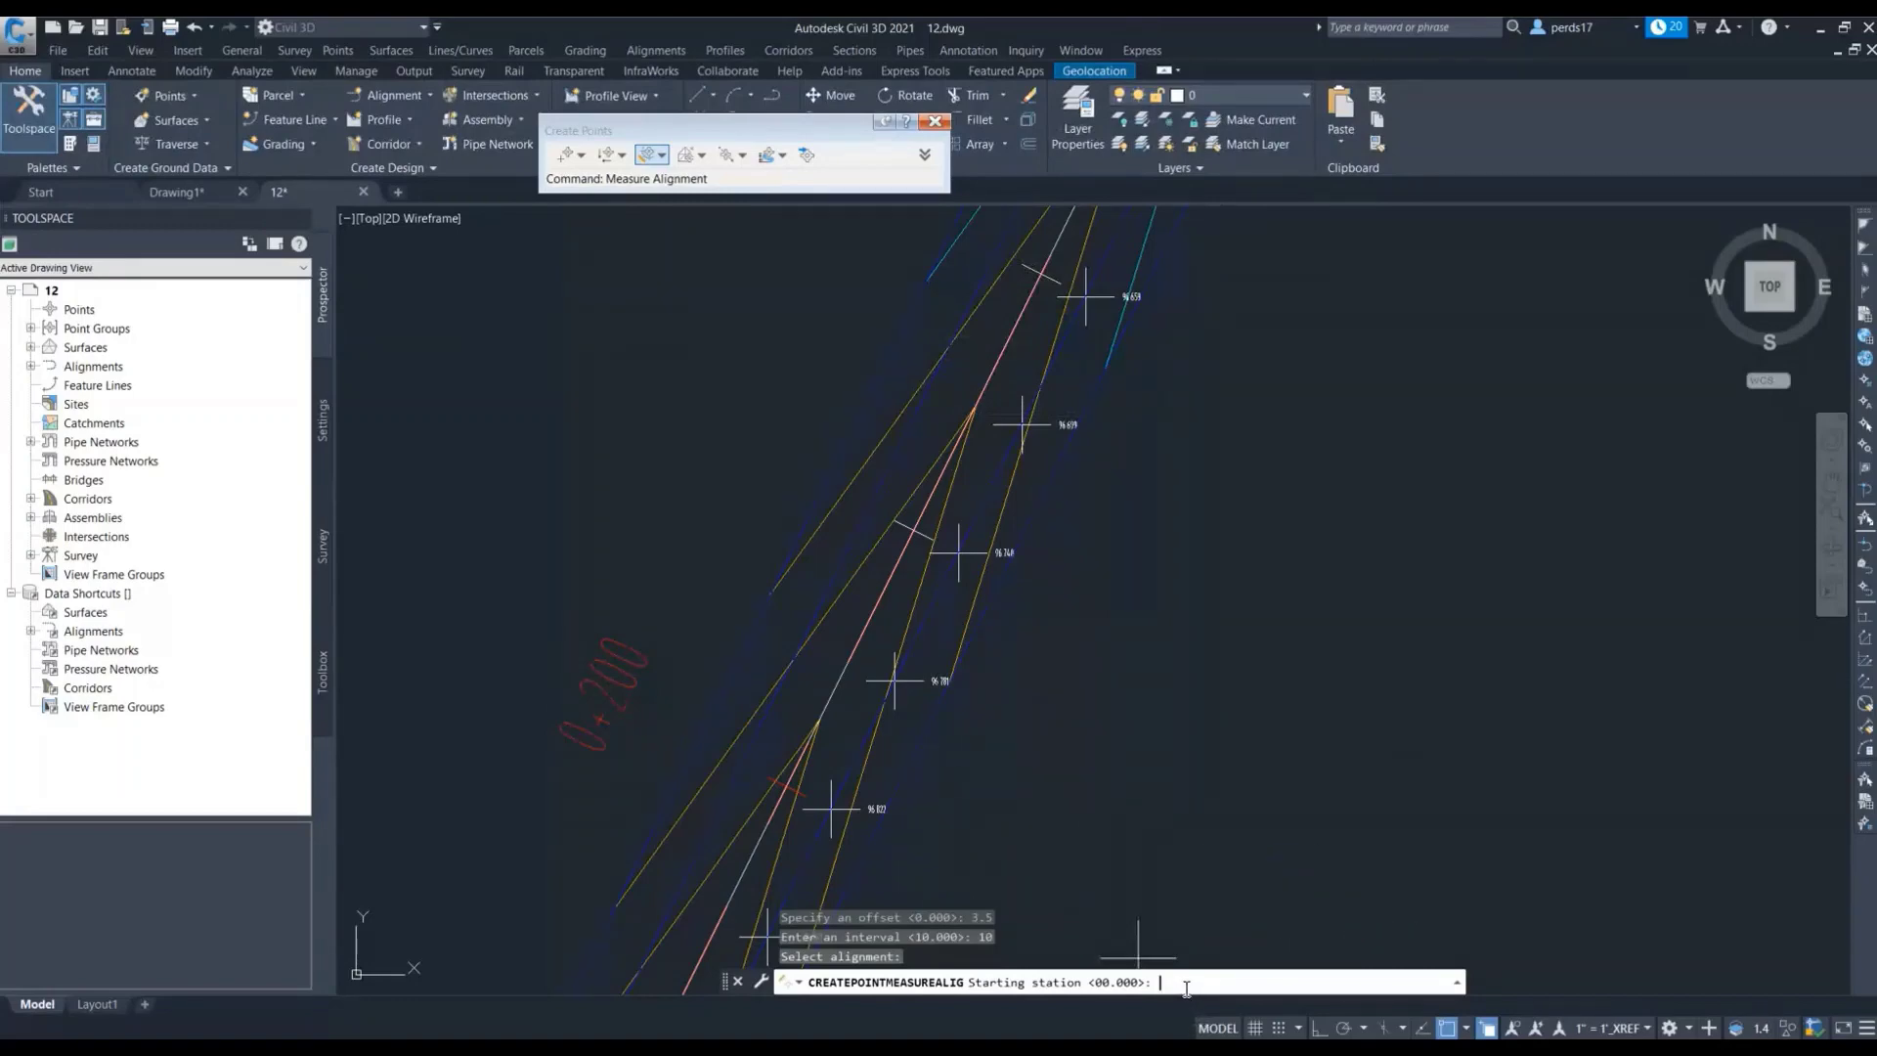
Create the second set of points over the full station range at offset -3.5 and interval 10, and end the command
key(Return)
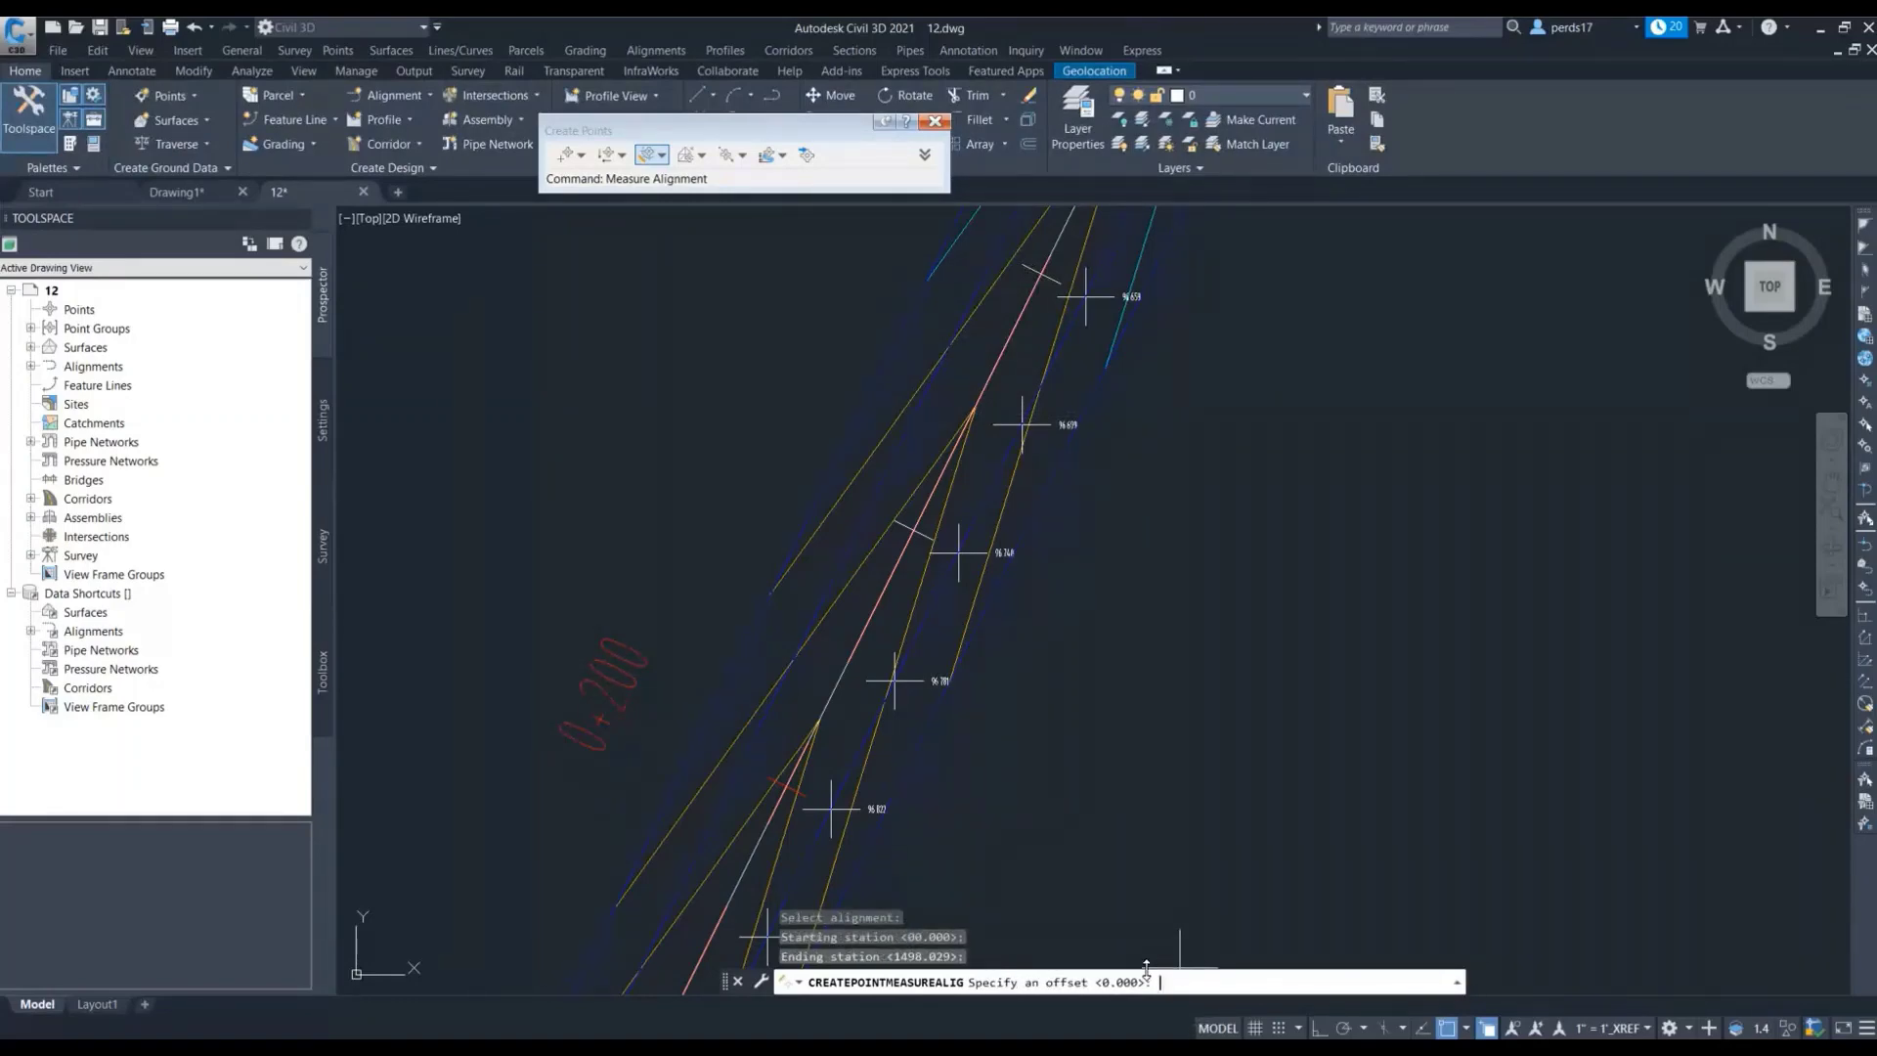
key(Return)
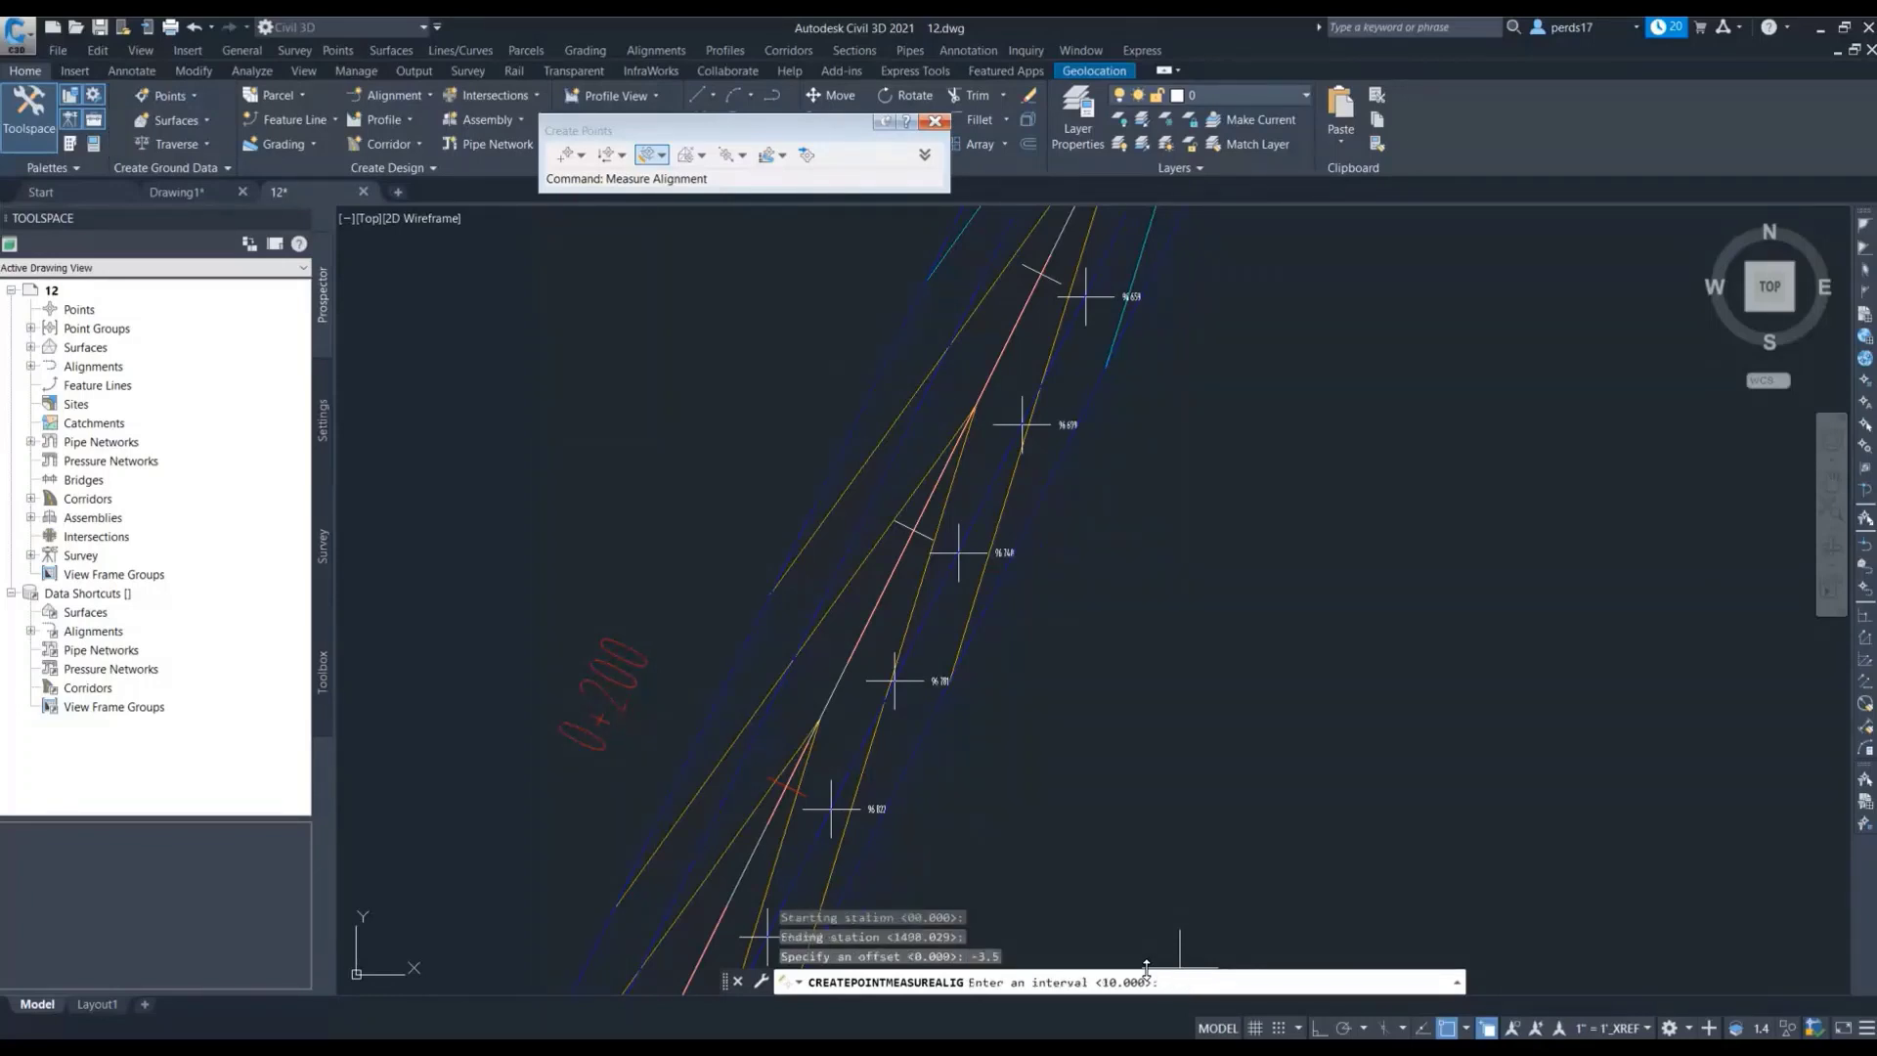
key(Return)
scroll(873, 526, up, 4)
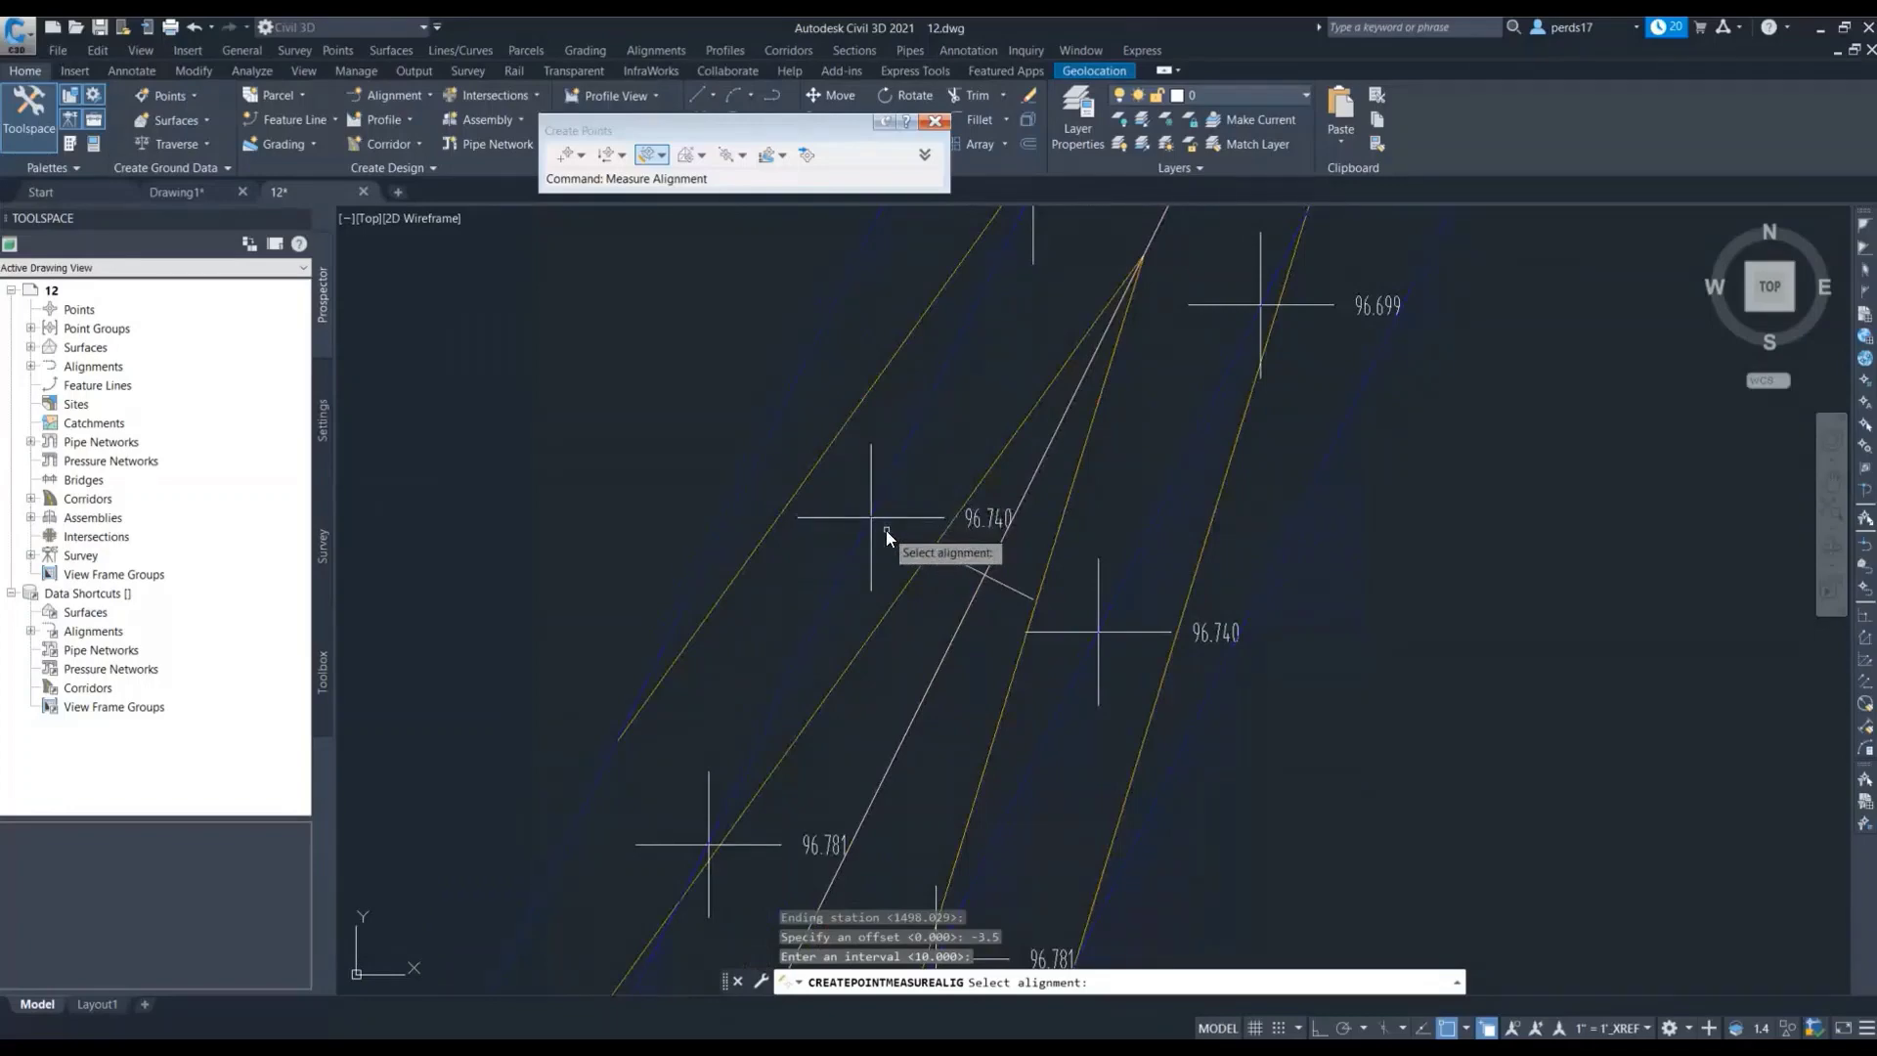
key(Escape)
scroll(884, 534, down, 5)
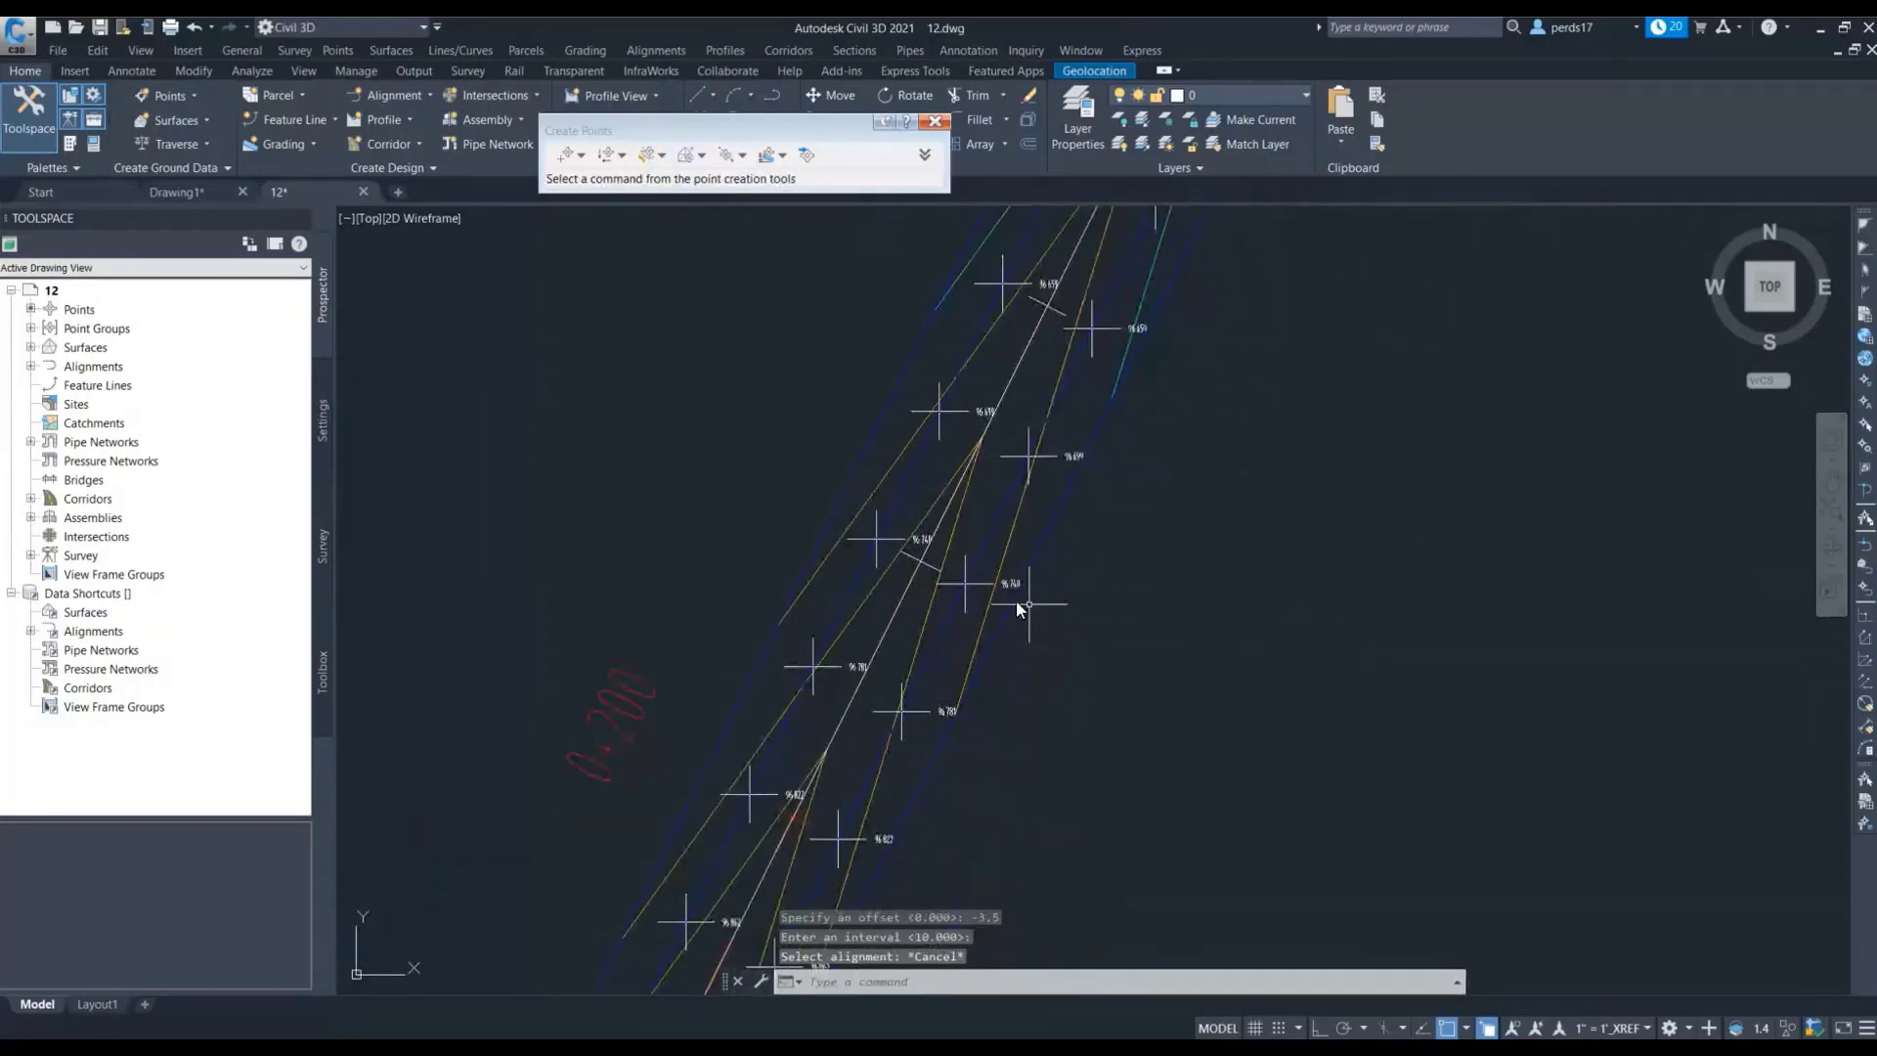
scroll(1031, 283, up, 5)
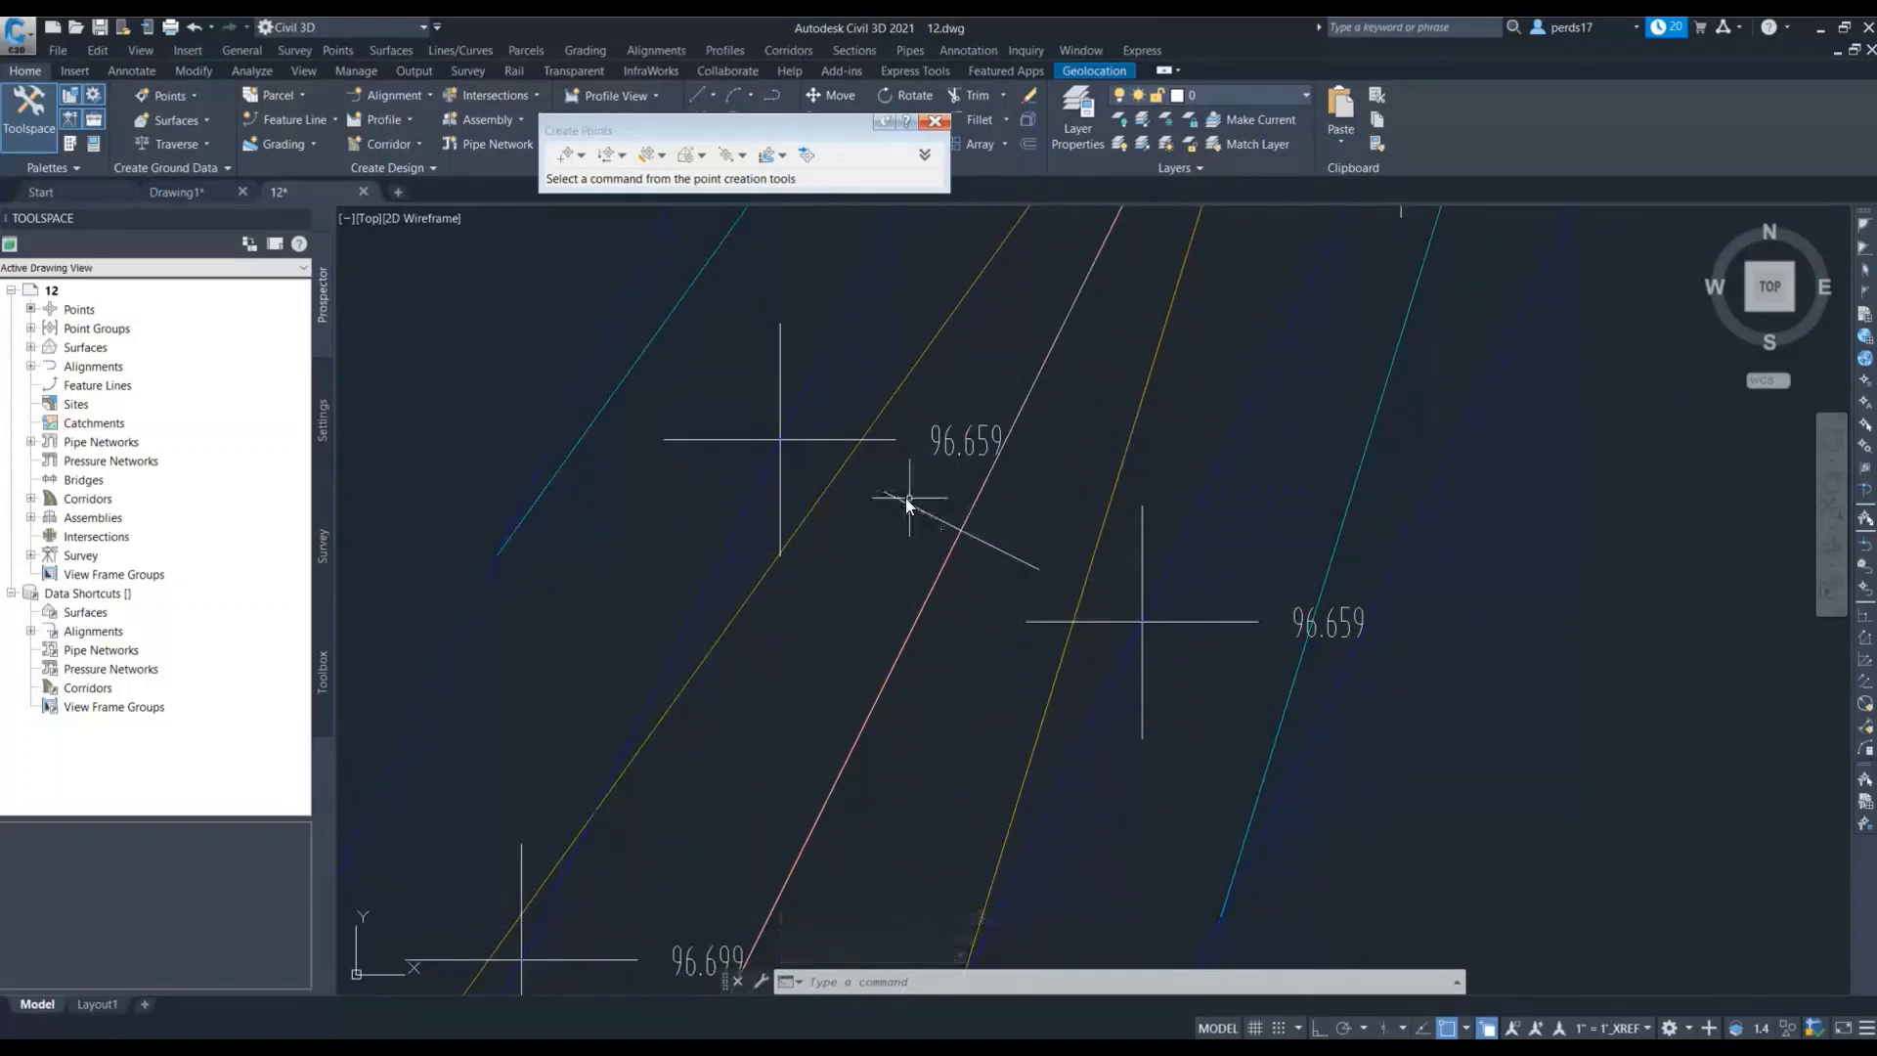
Examine the elevation labels of the measured points on both sides of the centerline around station 0+200
scroll(1087, 584, down, 5)
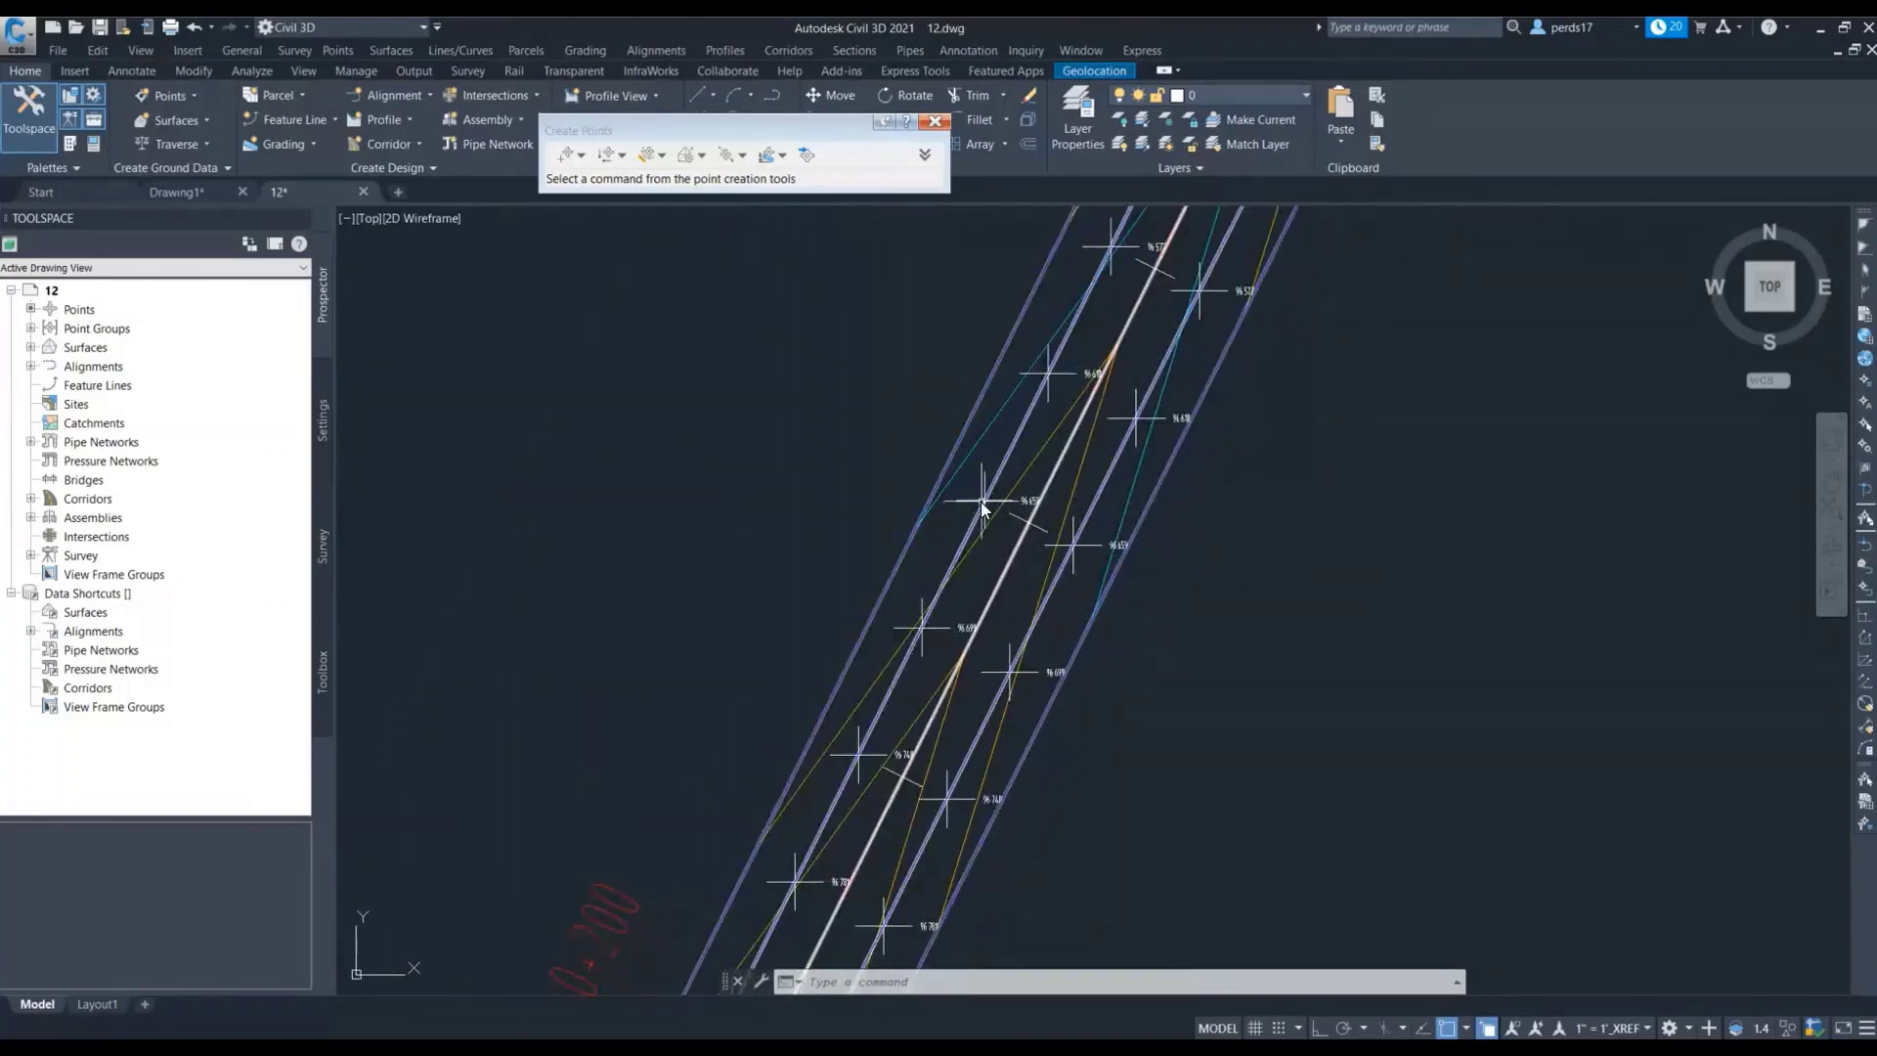
scroll(963, 565, up, 3)
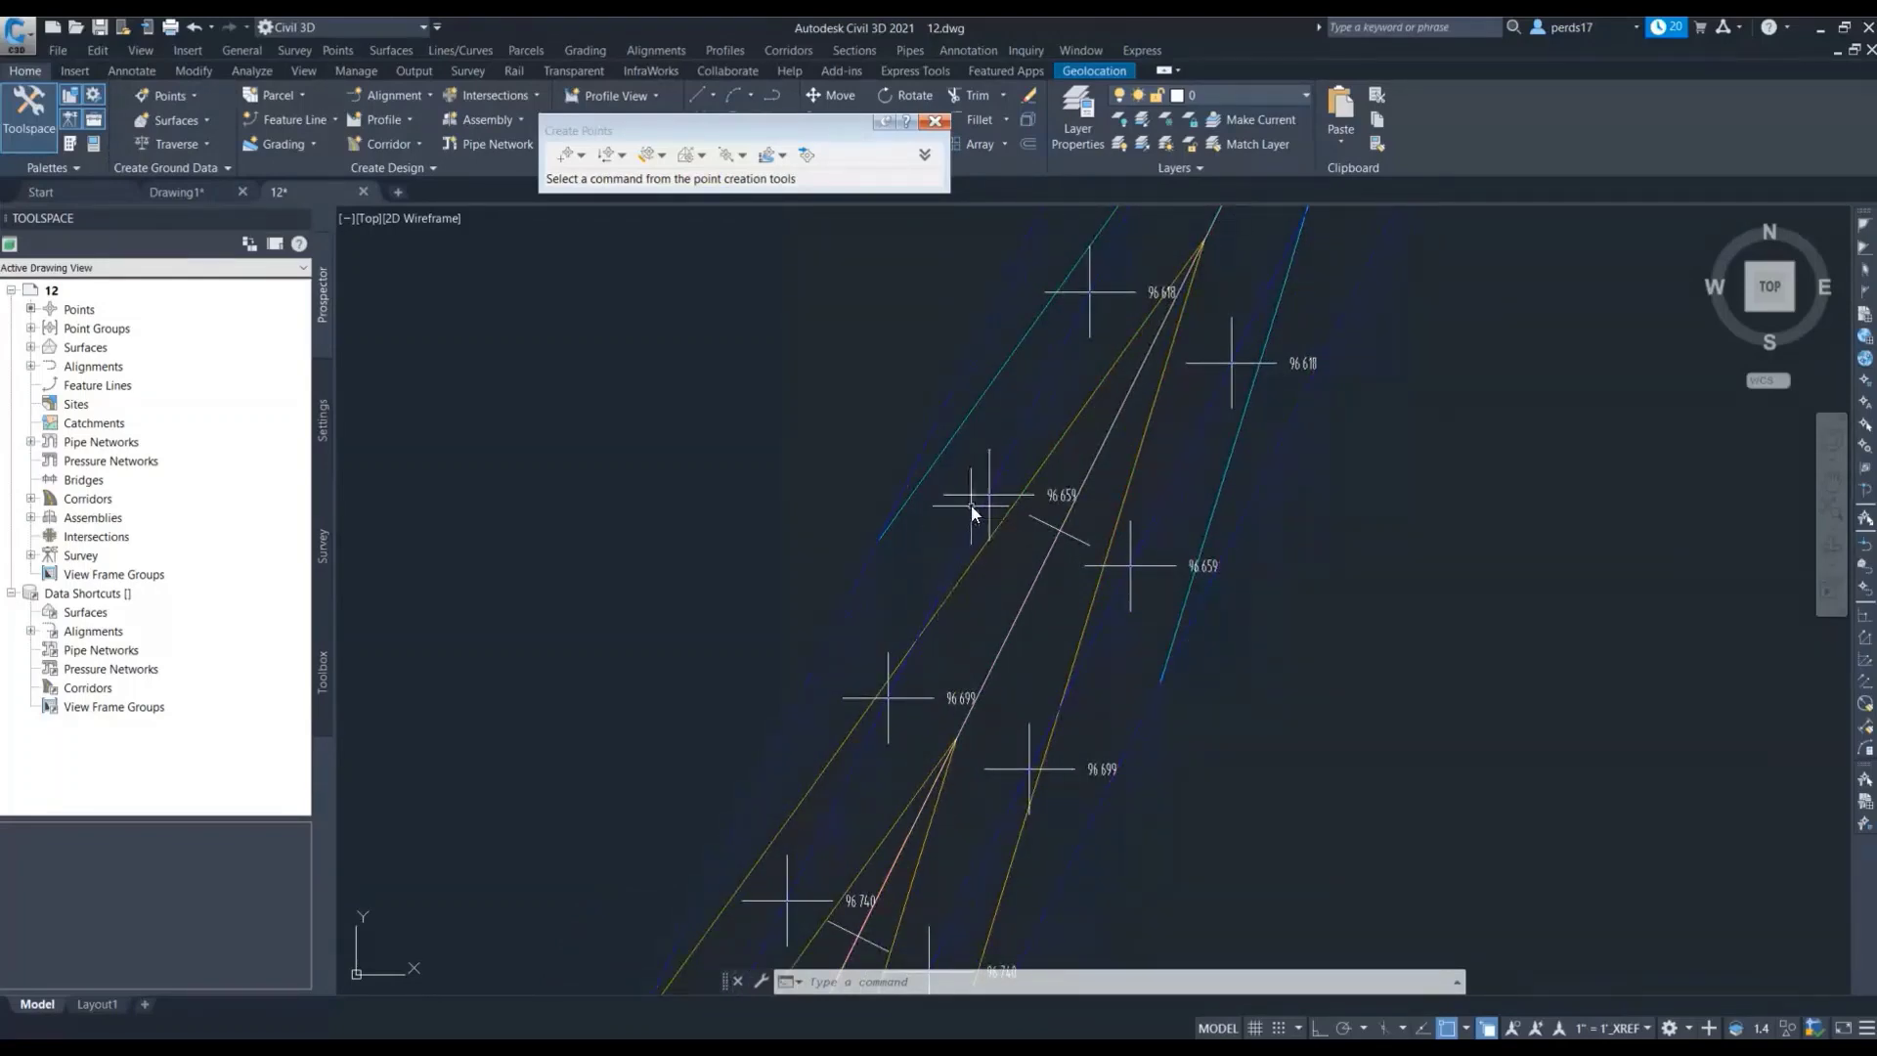
scroll(958, 512, down, 2)
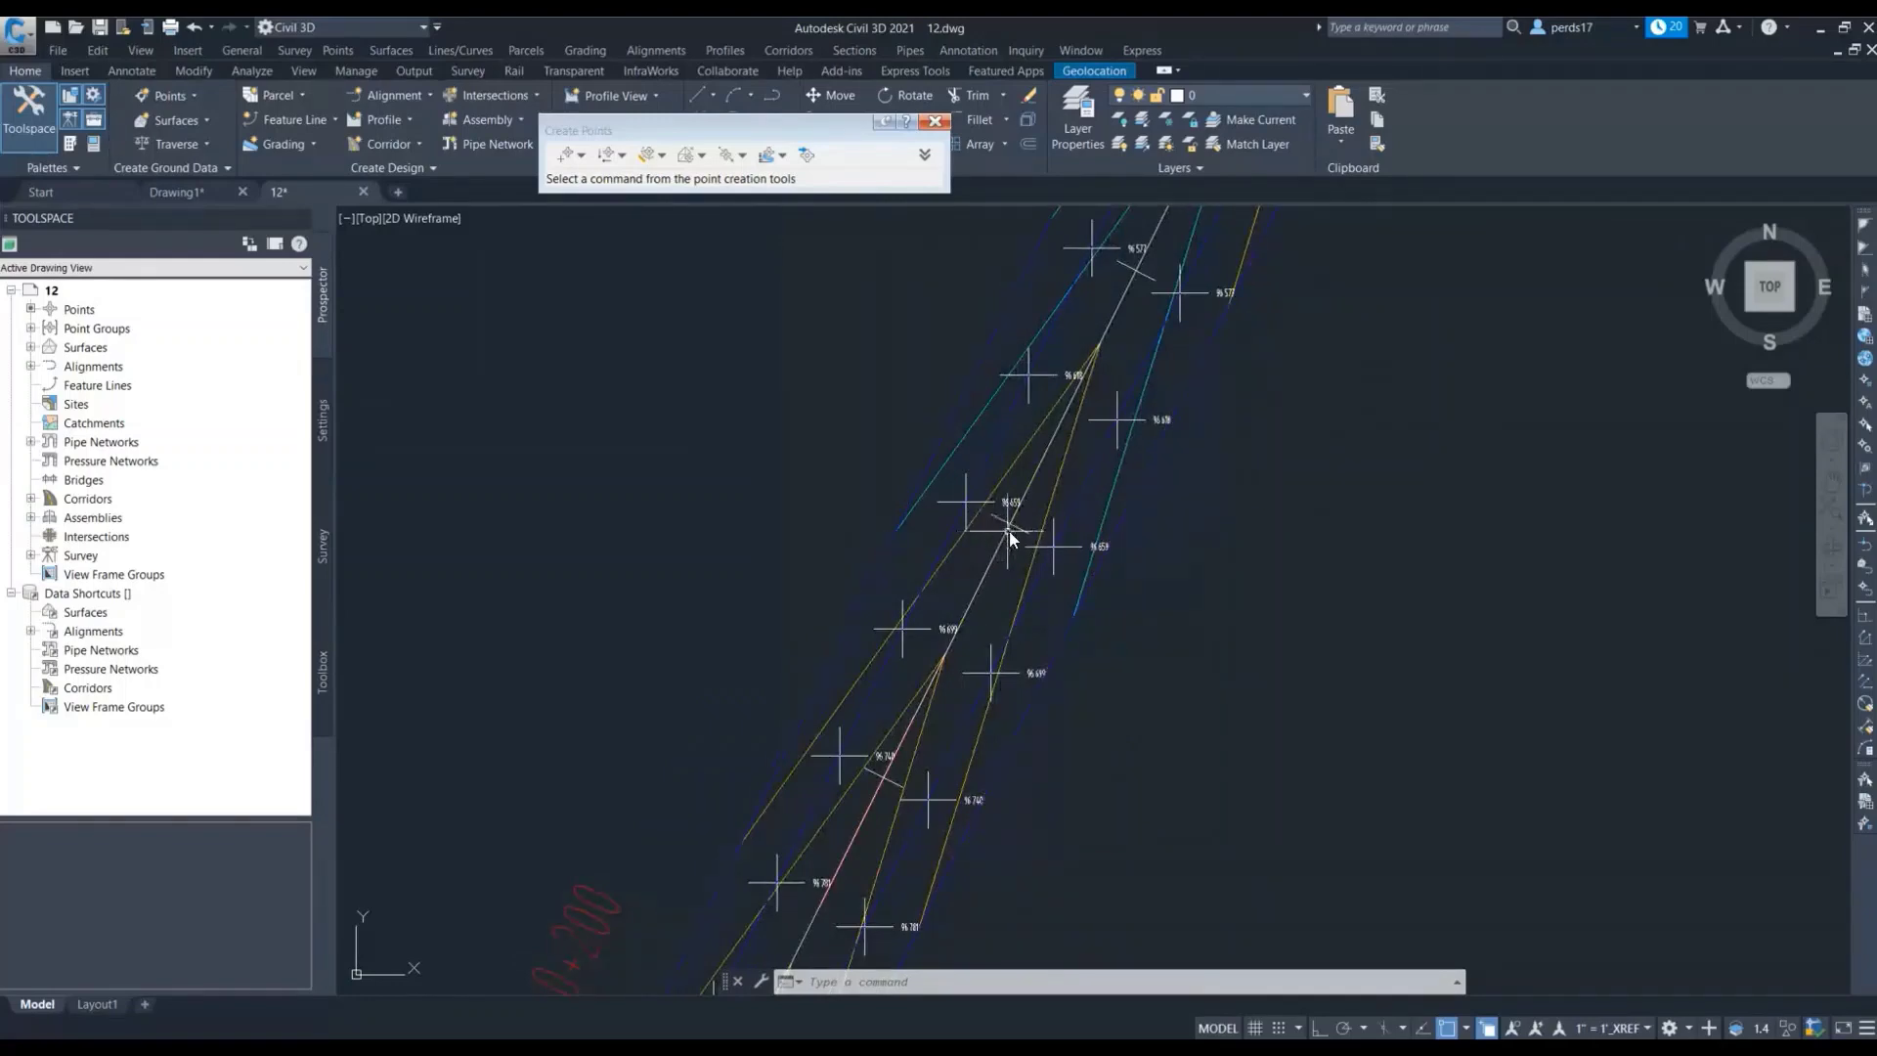
scroll(1012, 530, up, 5)
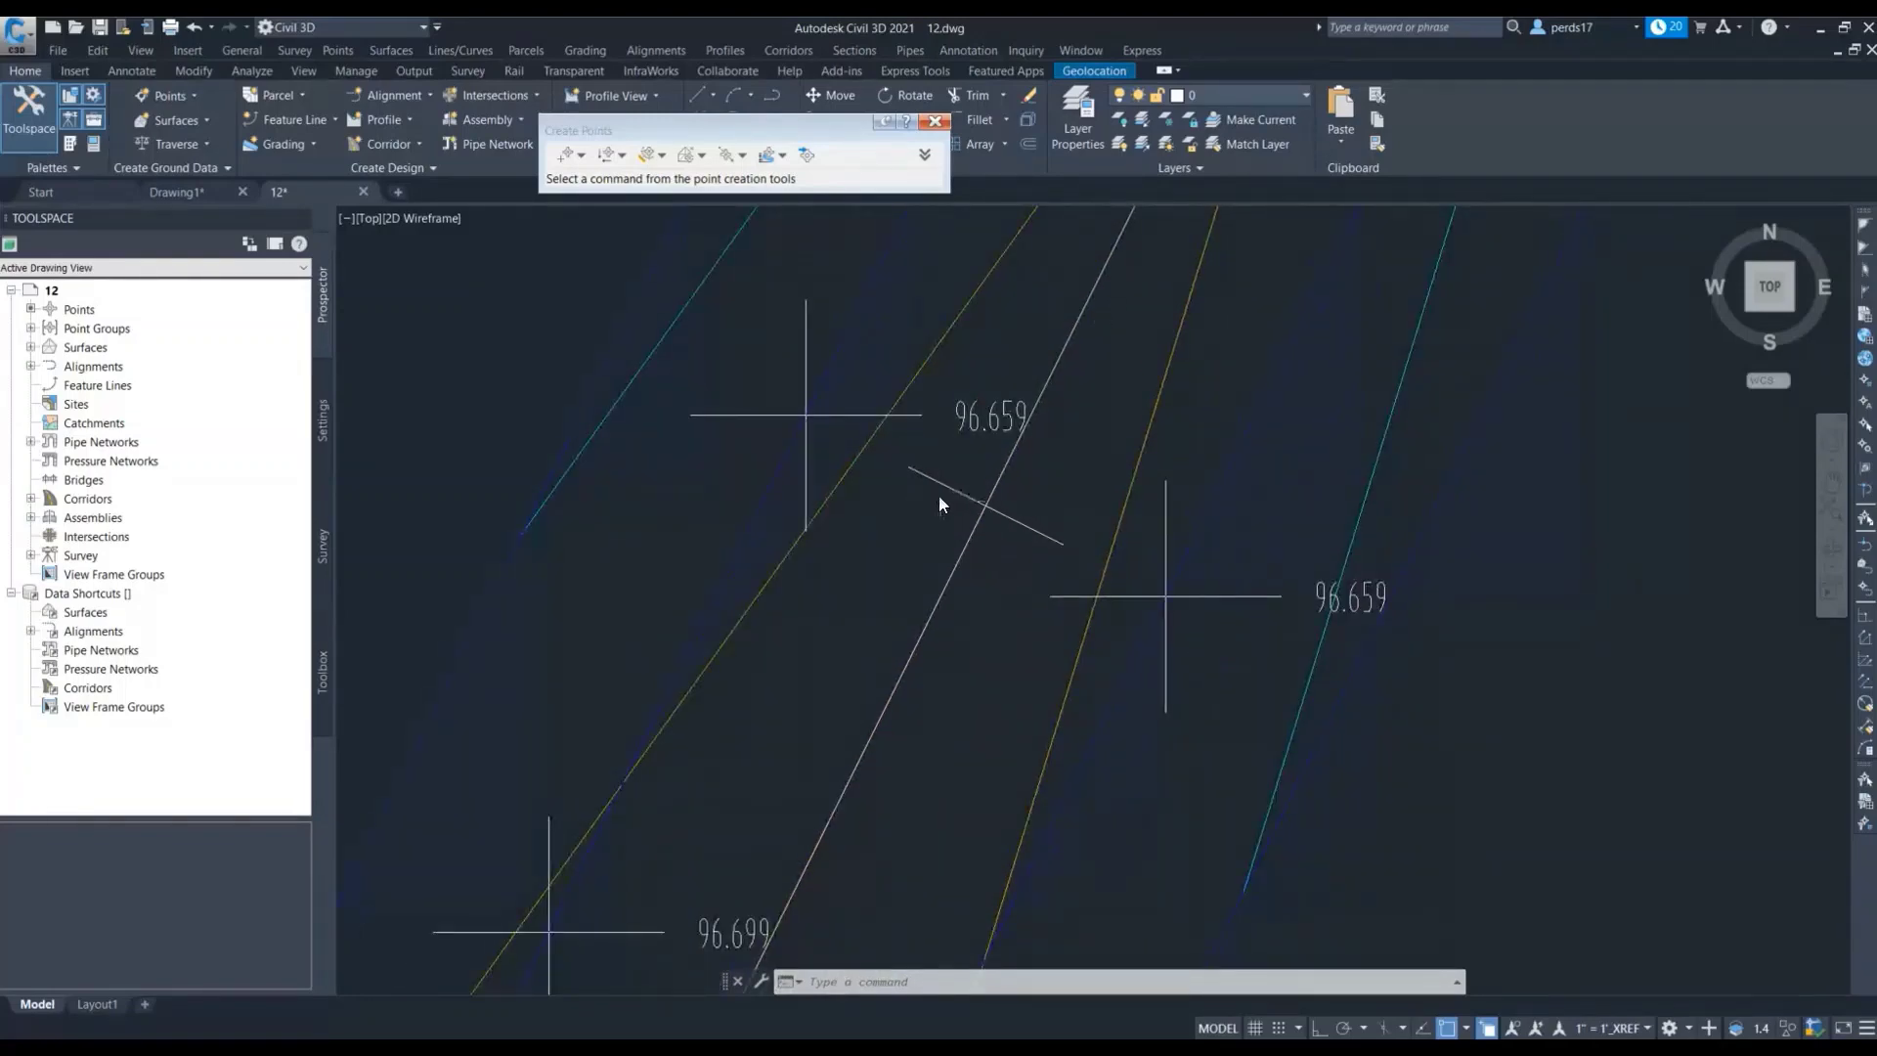
scroll(941, 500, down, 5)
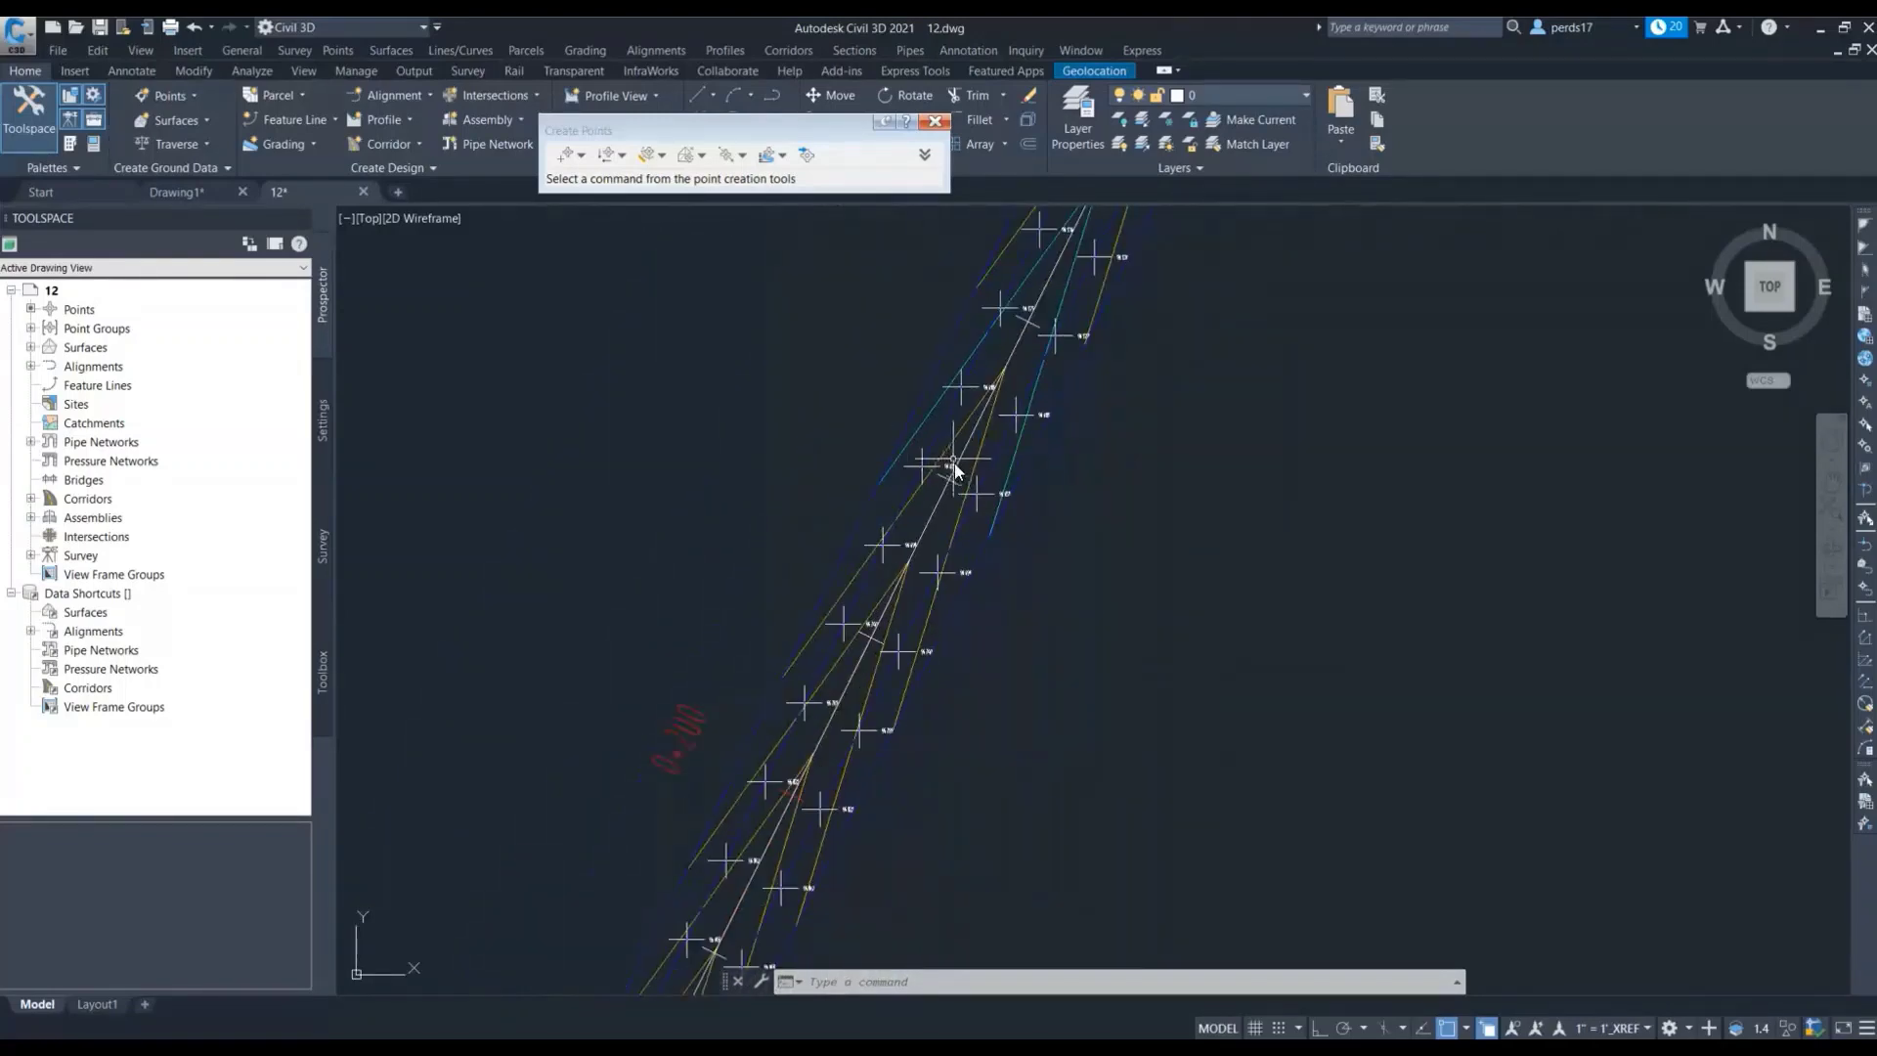
scroll(885, 616, up, 2)
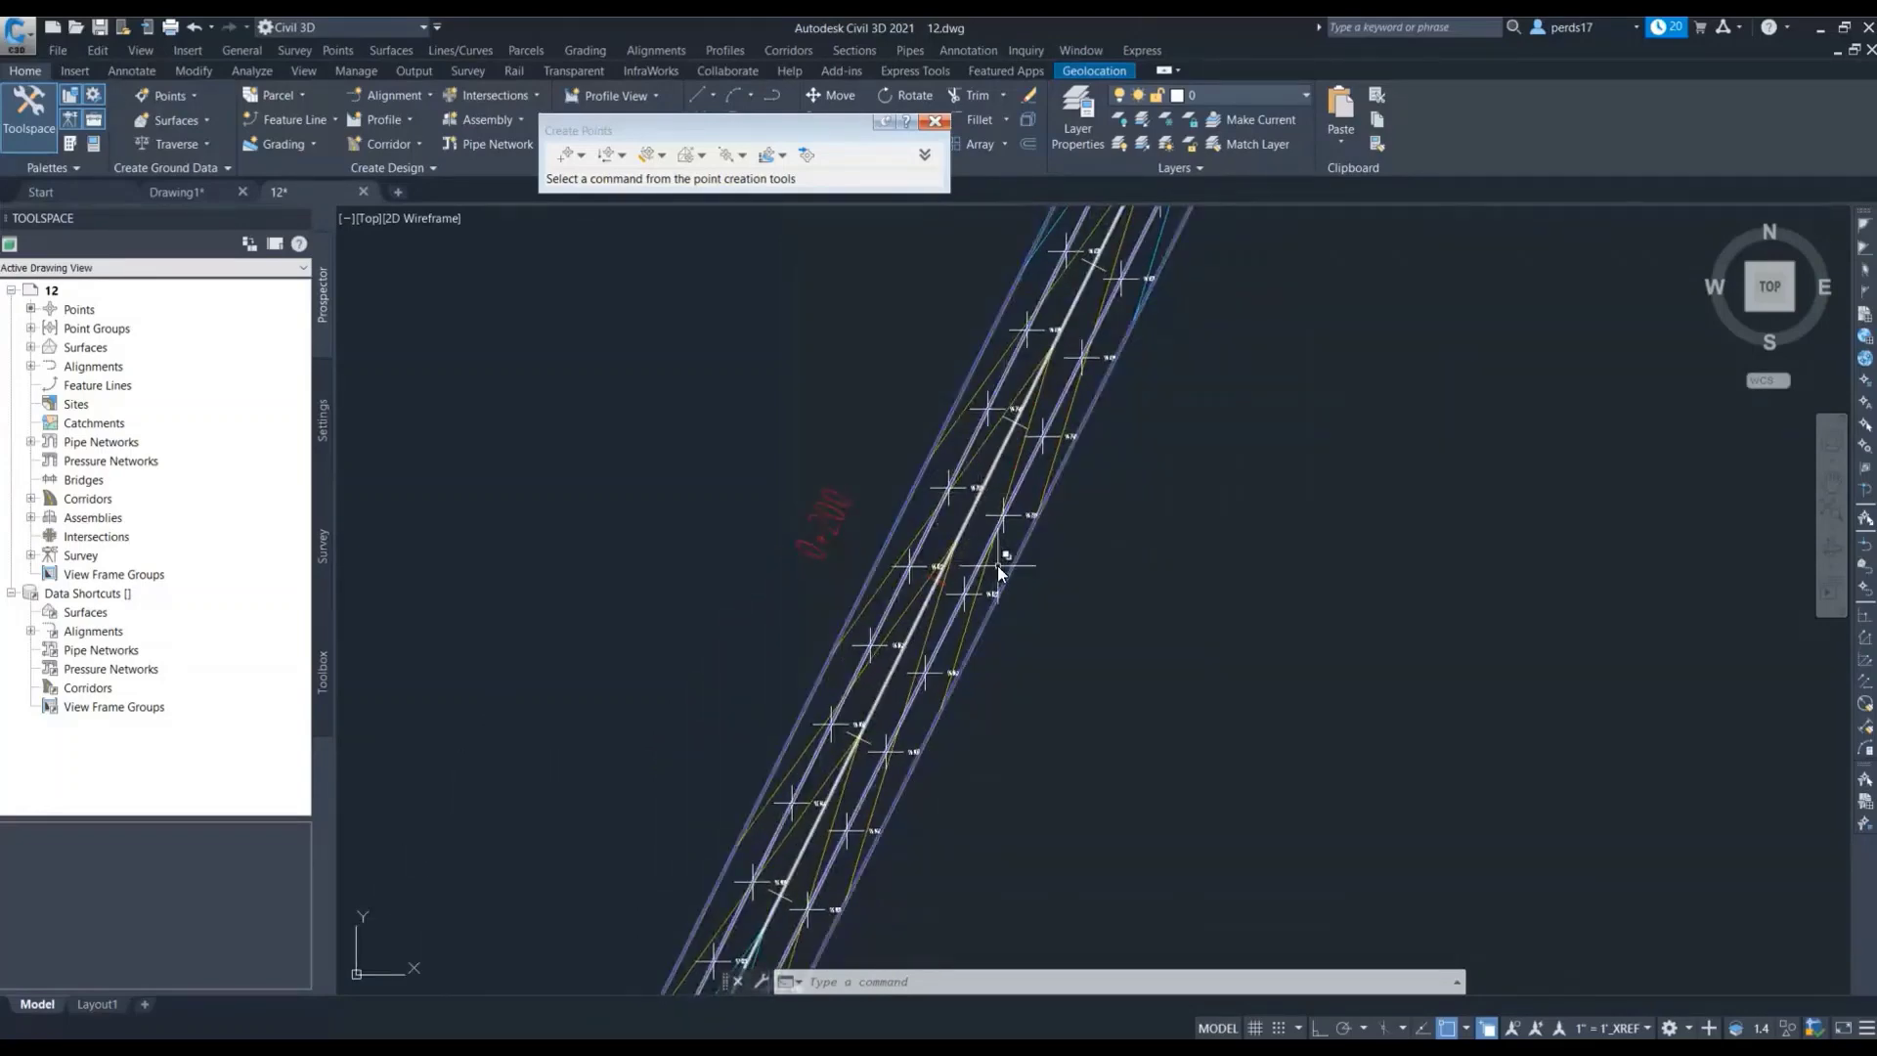
scroll(923, 491, up, 2)
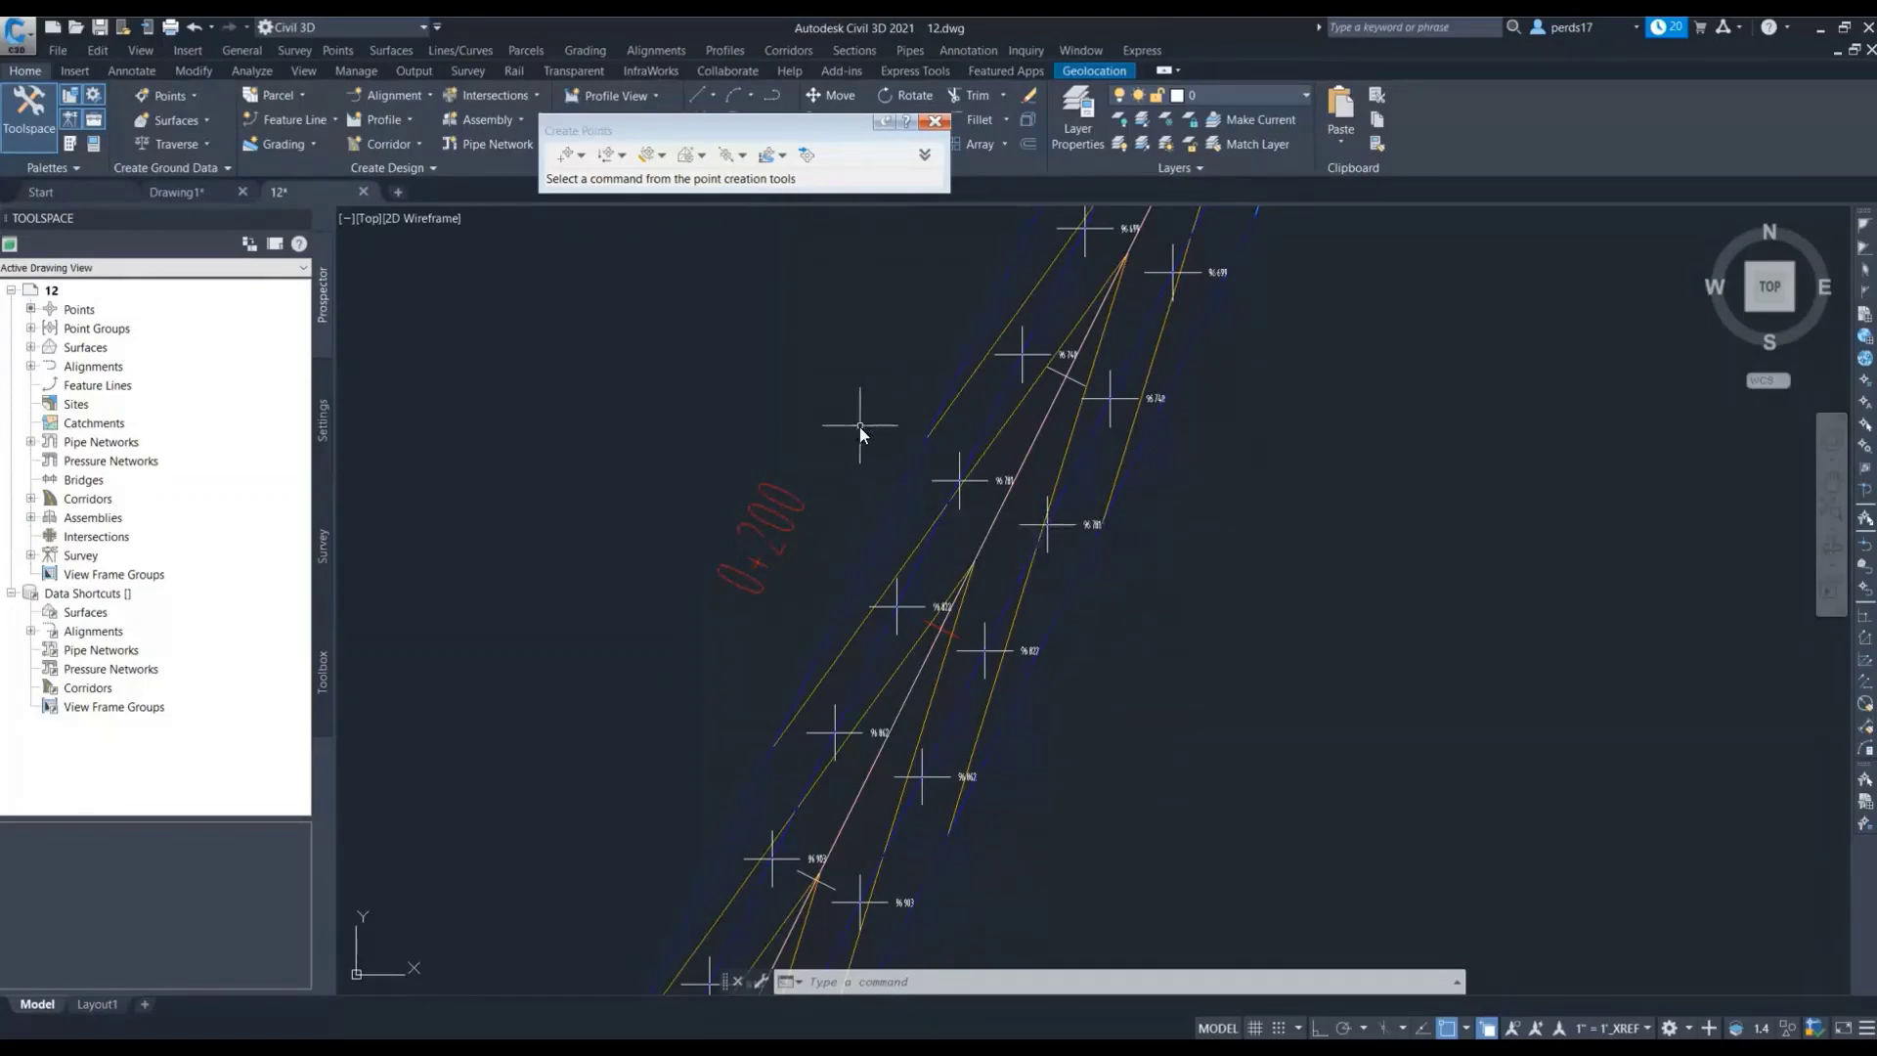
mouse_move(859, 426)
scroll(831, 479, down, 5)
scroll(900, 469, up, 6)
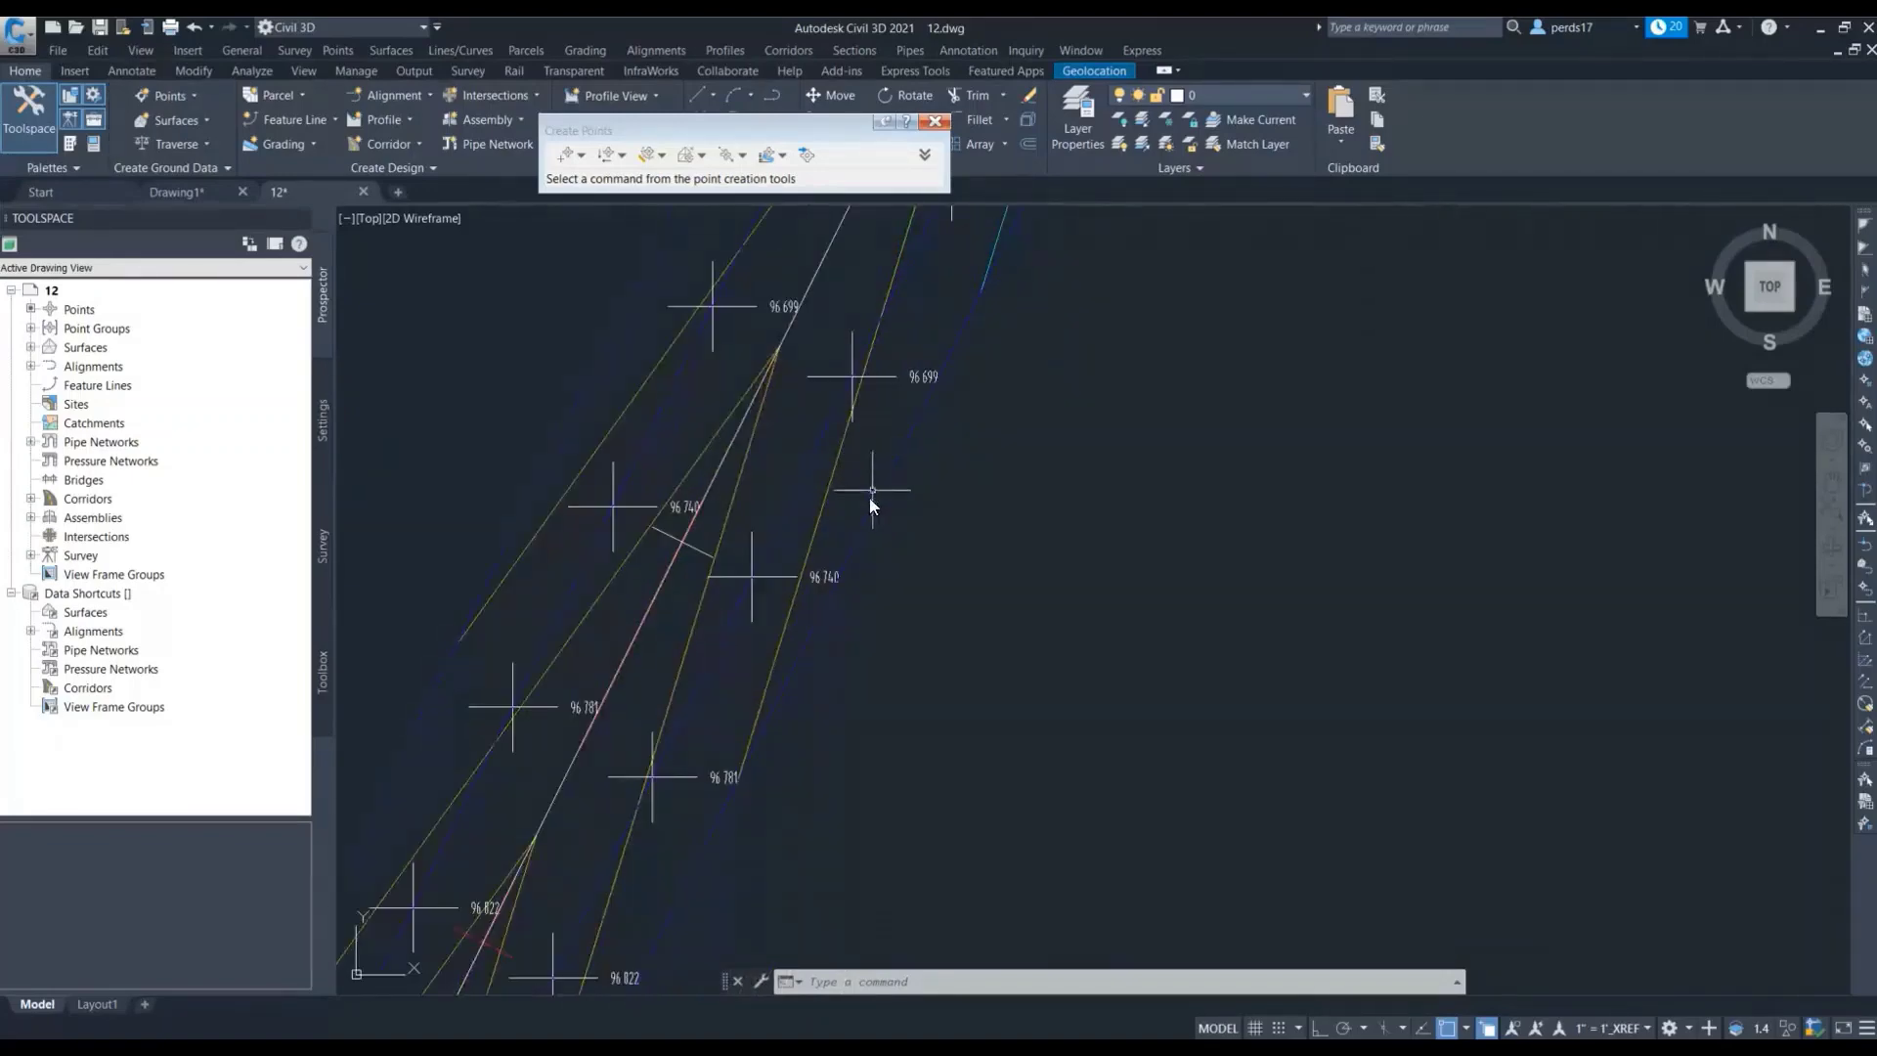
Open the _All Points group properties from one of the measured points and review the available point styles, keeping Cross
key(Escape)
key(Escape)
click(808, 585)
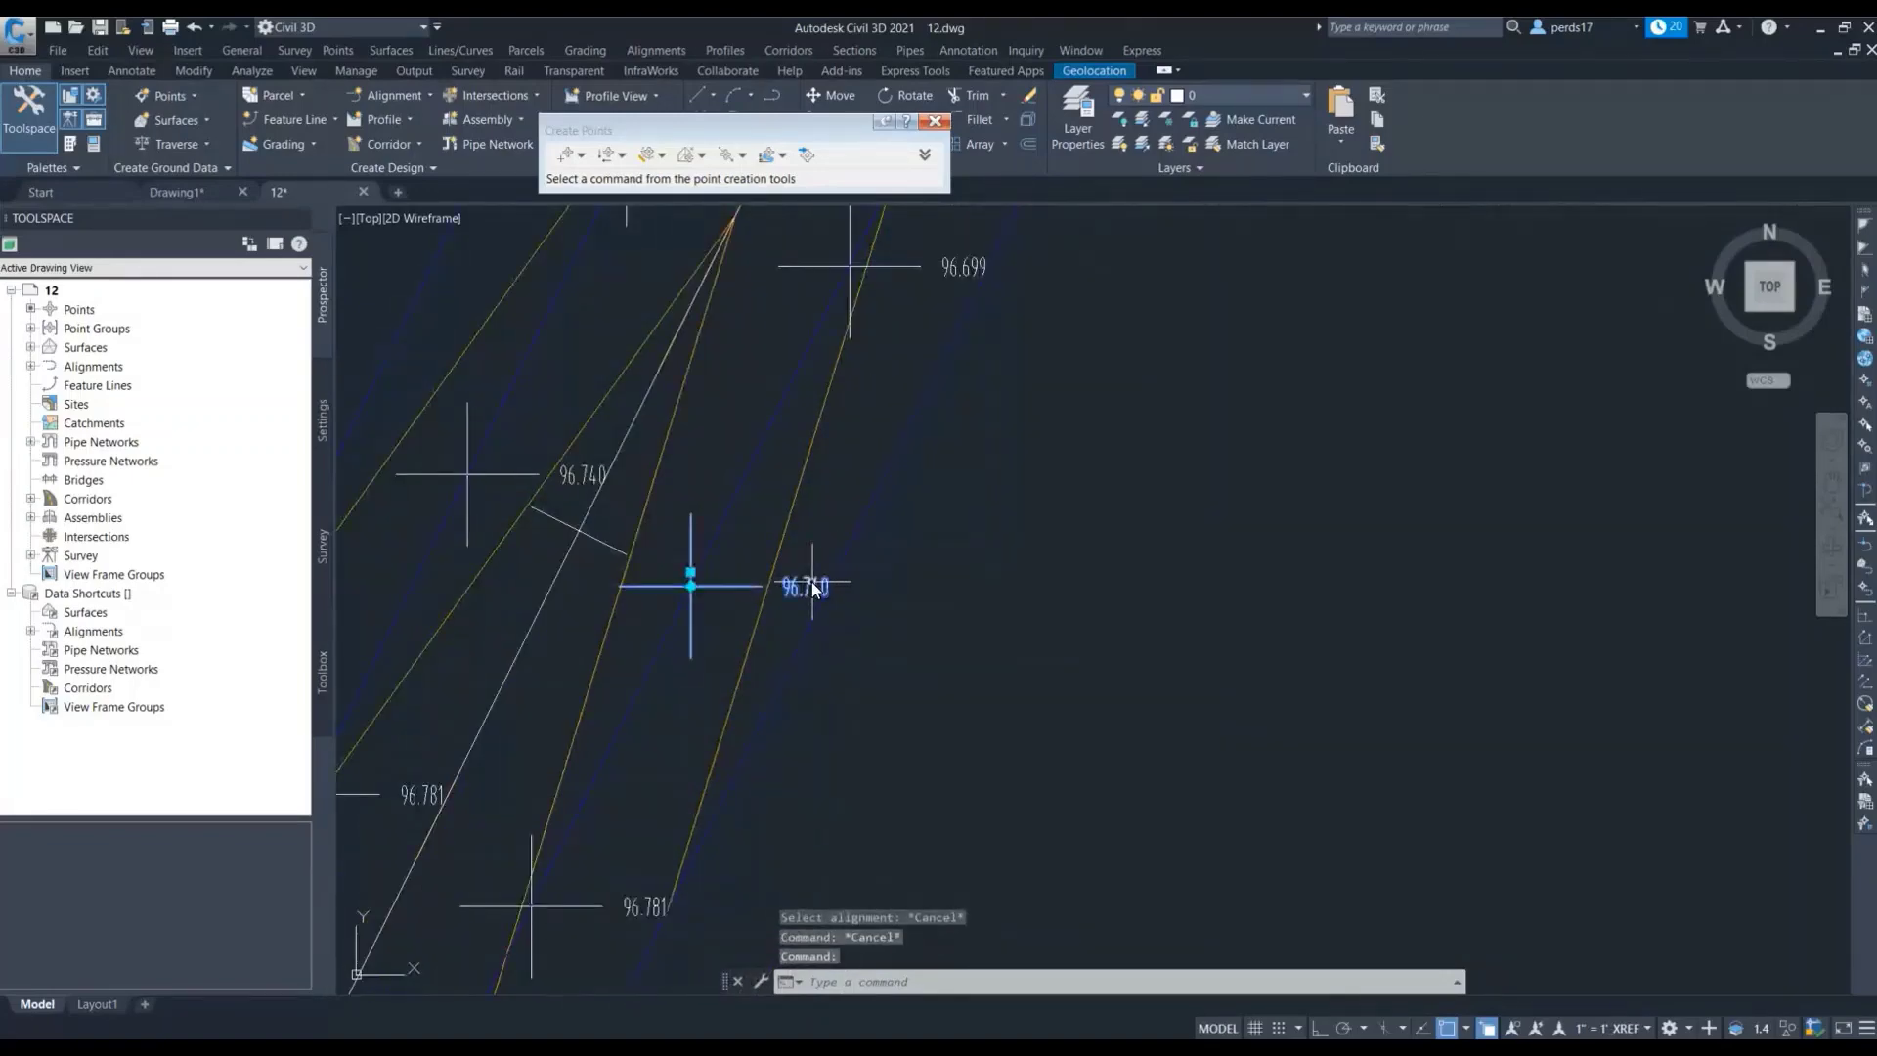
right_click(808, 581)
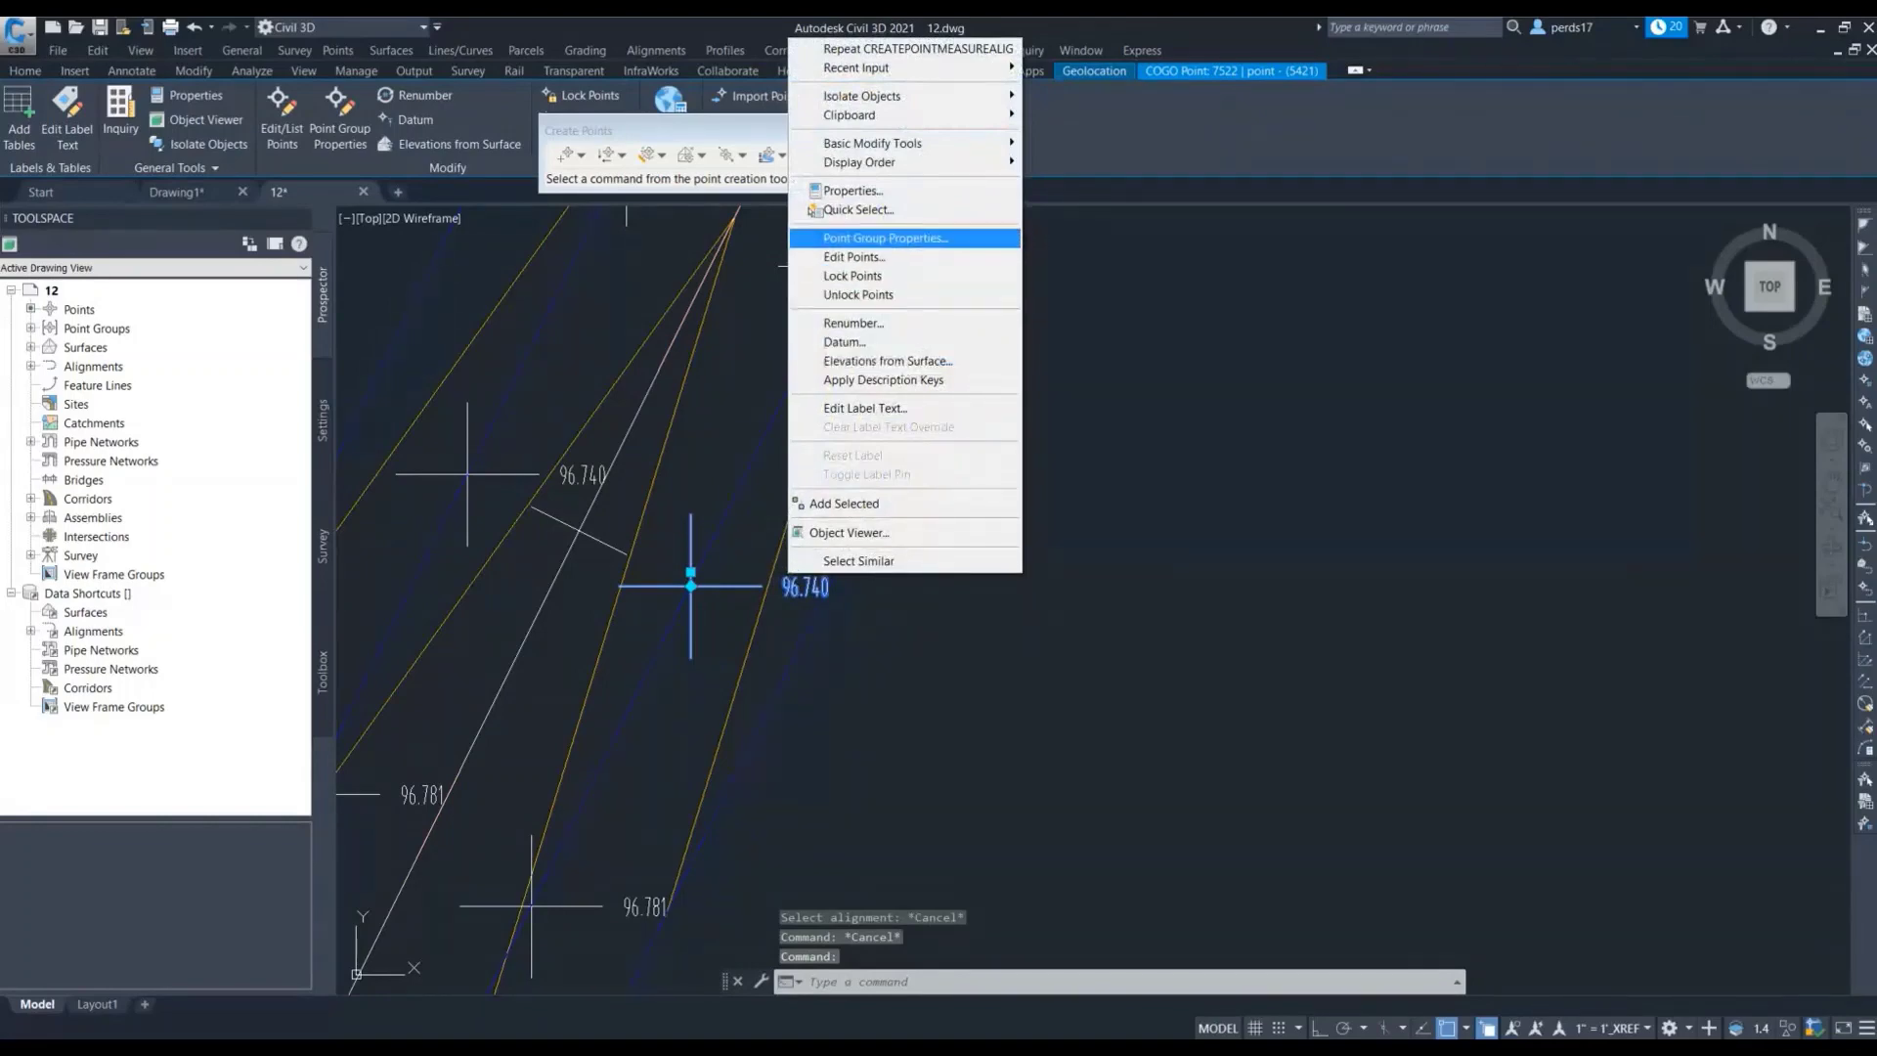
click(885, 237)
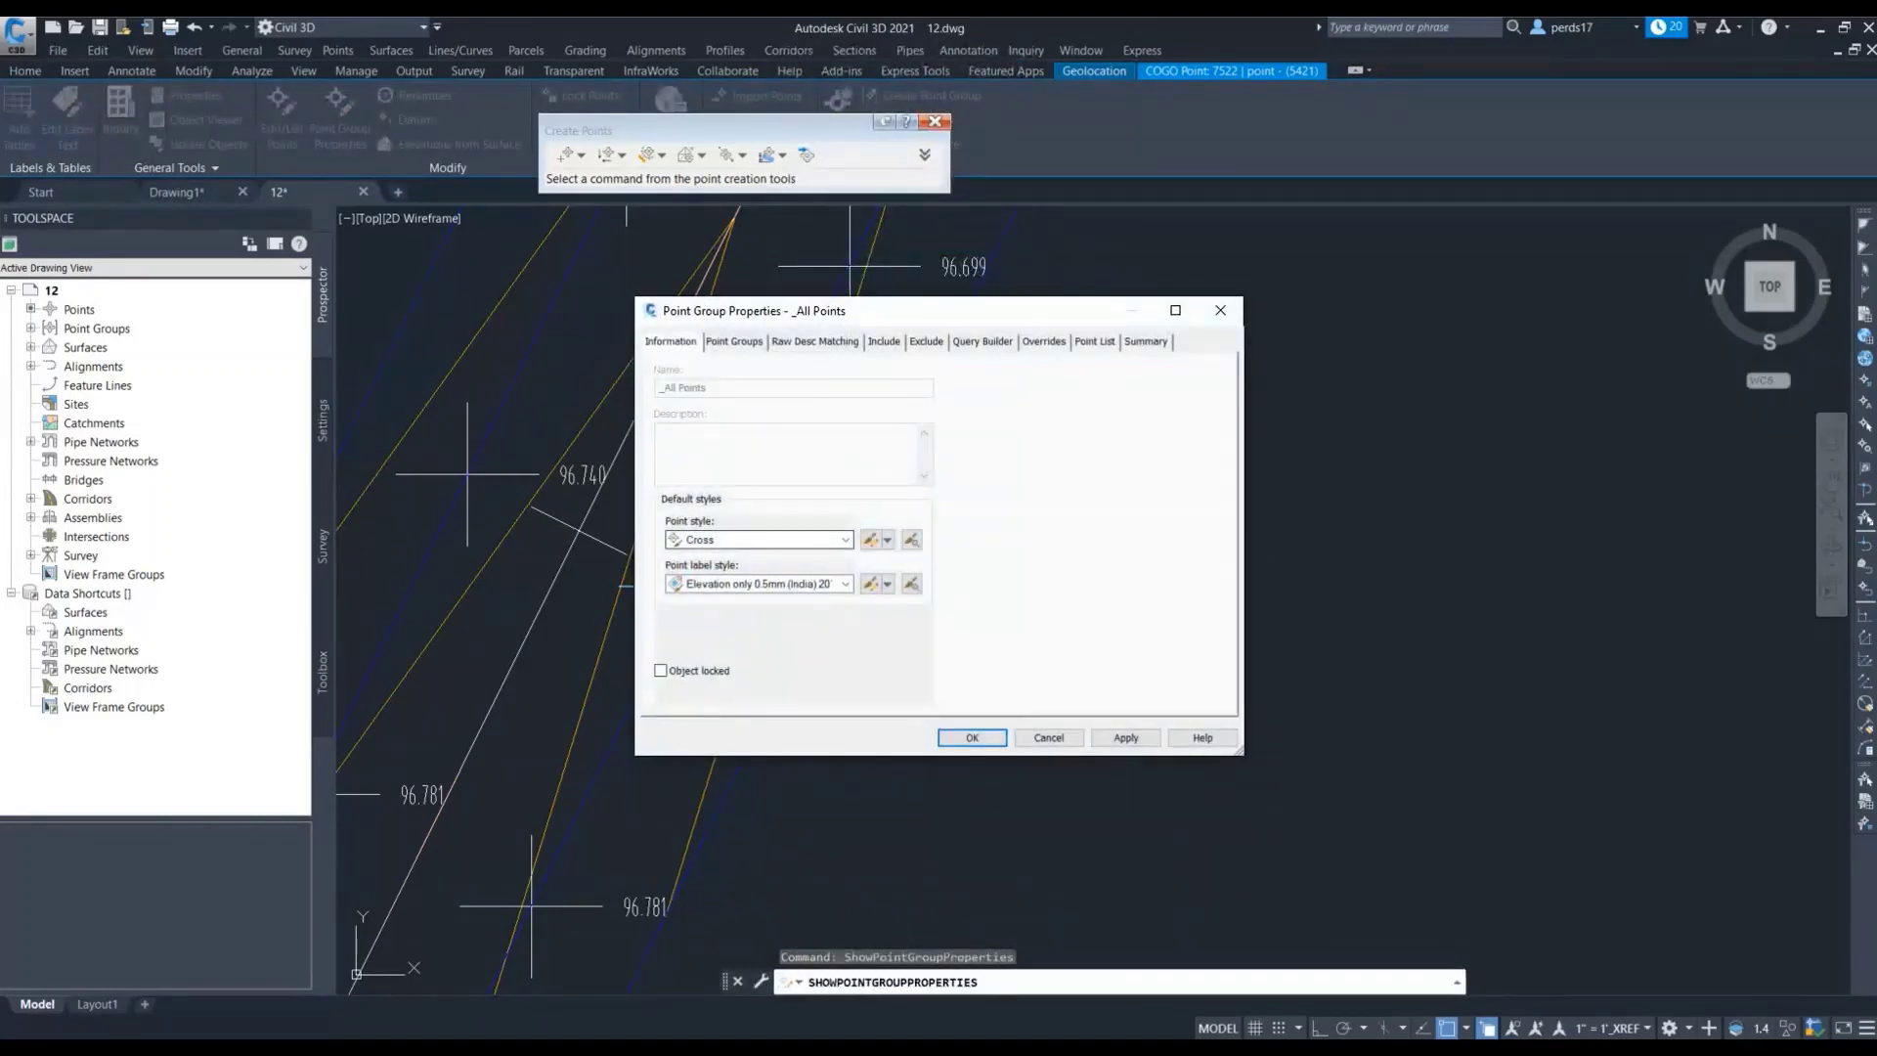
click(845, 540)
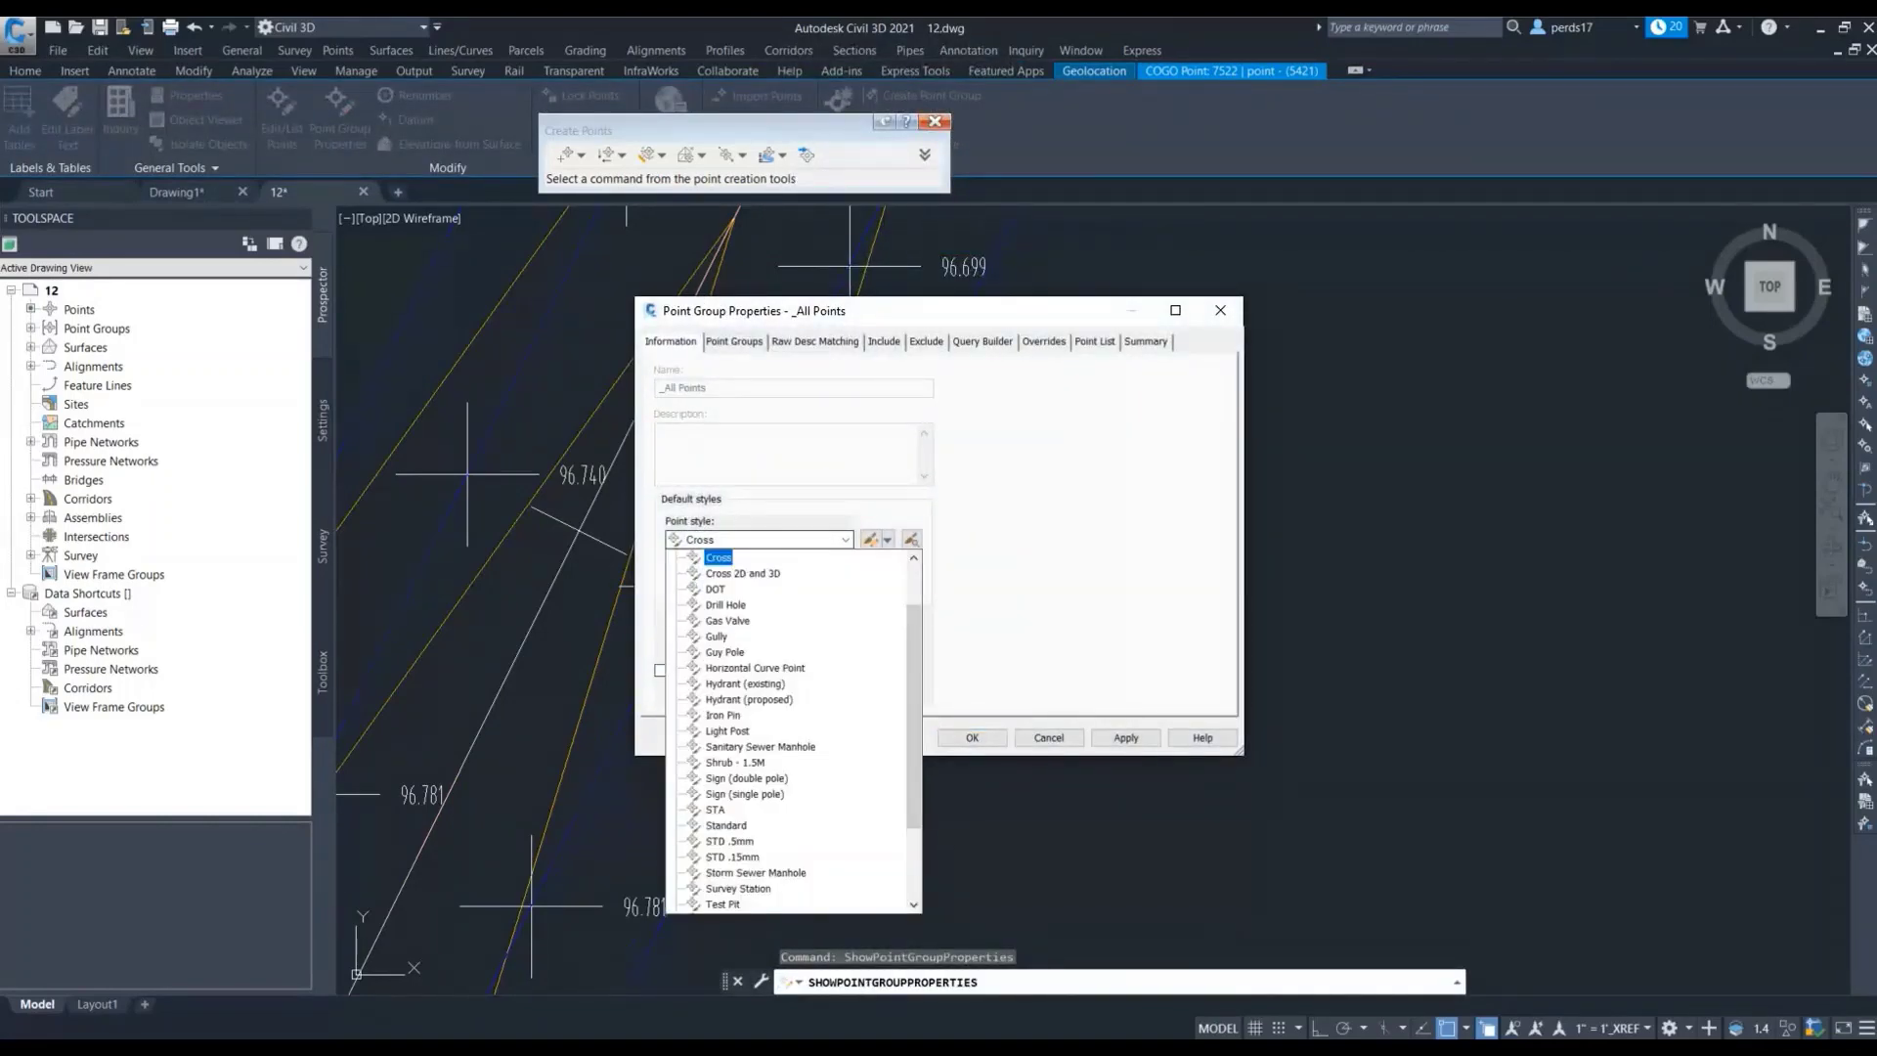
key(Down)
key(Down)
key(Down)
key(Down)
key(Down)
key(Down)
key(Down)
key(Down)
key(Down)
key(Down)
key(Down)
key(Down)
key(Down)
key(Down)
key(Down)
key(Down)
key(Down)
key(Down)
key(Down)
key(Down)
key(Escape)
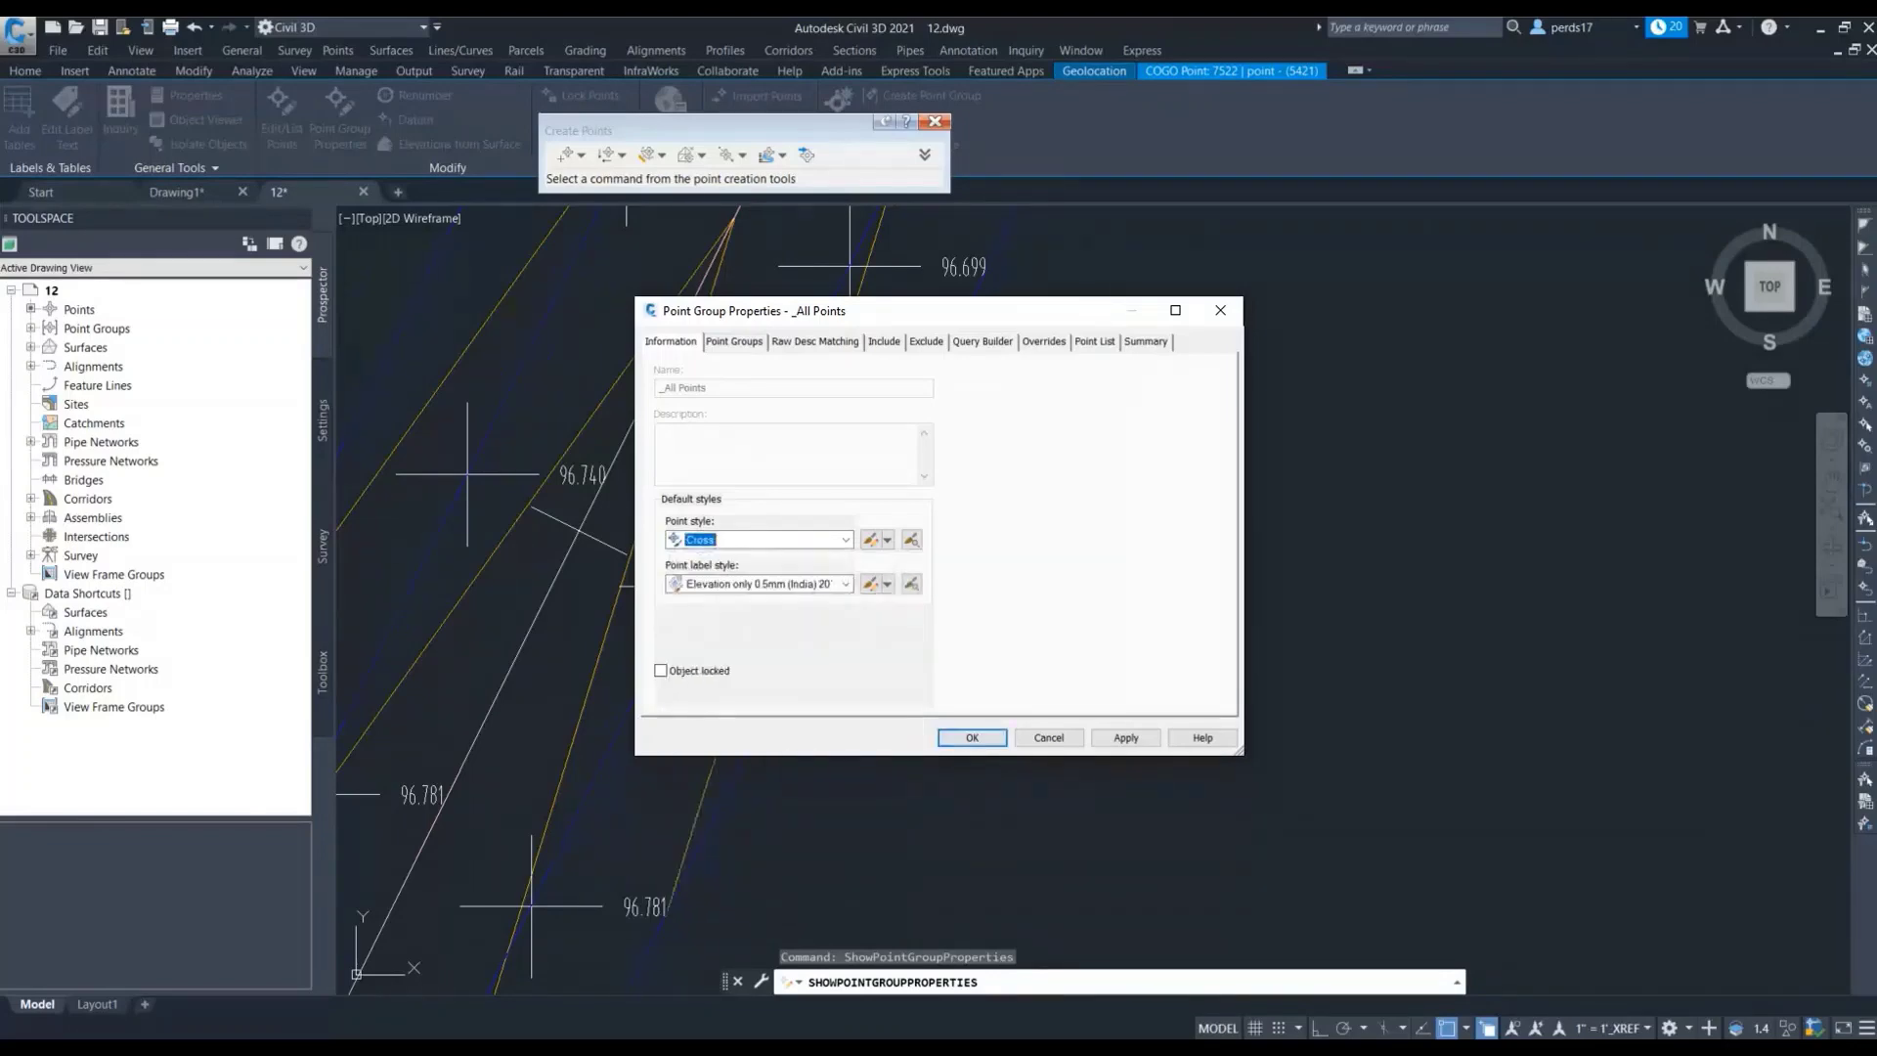
Review the point label styles, choose Elevation only 0.5mm (India) 2014 for the _All Points group, and accept the properties
click(844, 583)
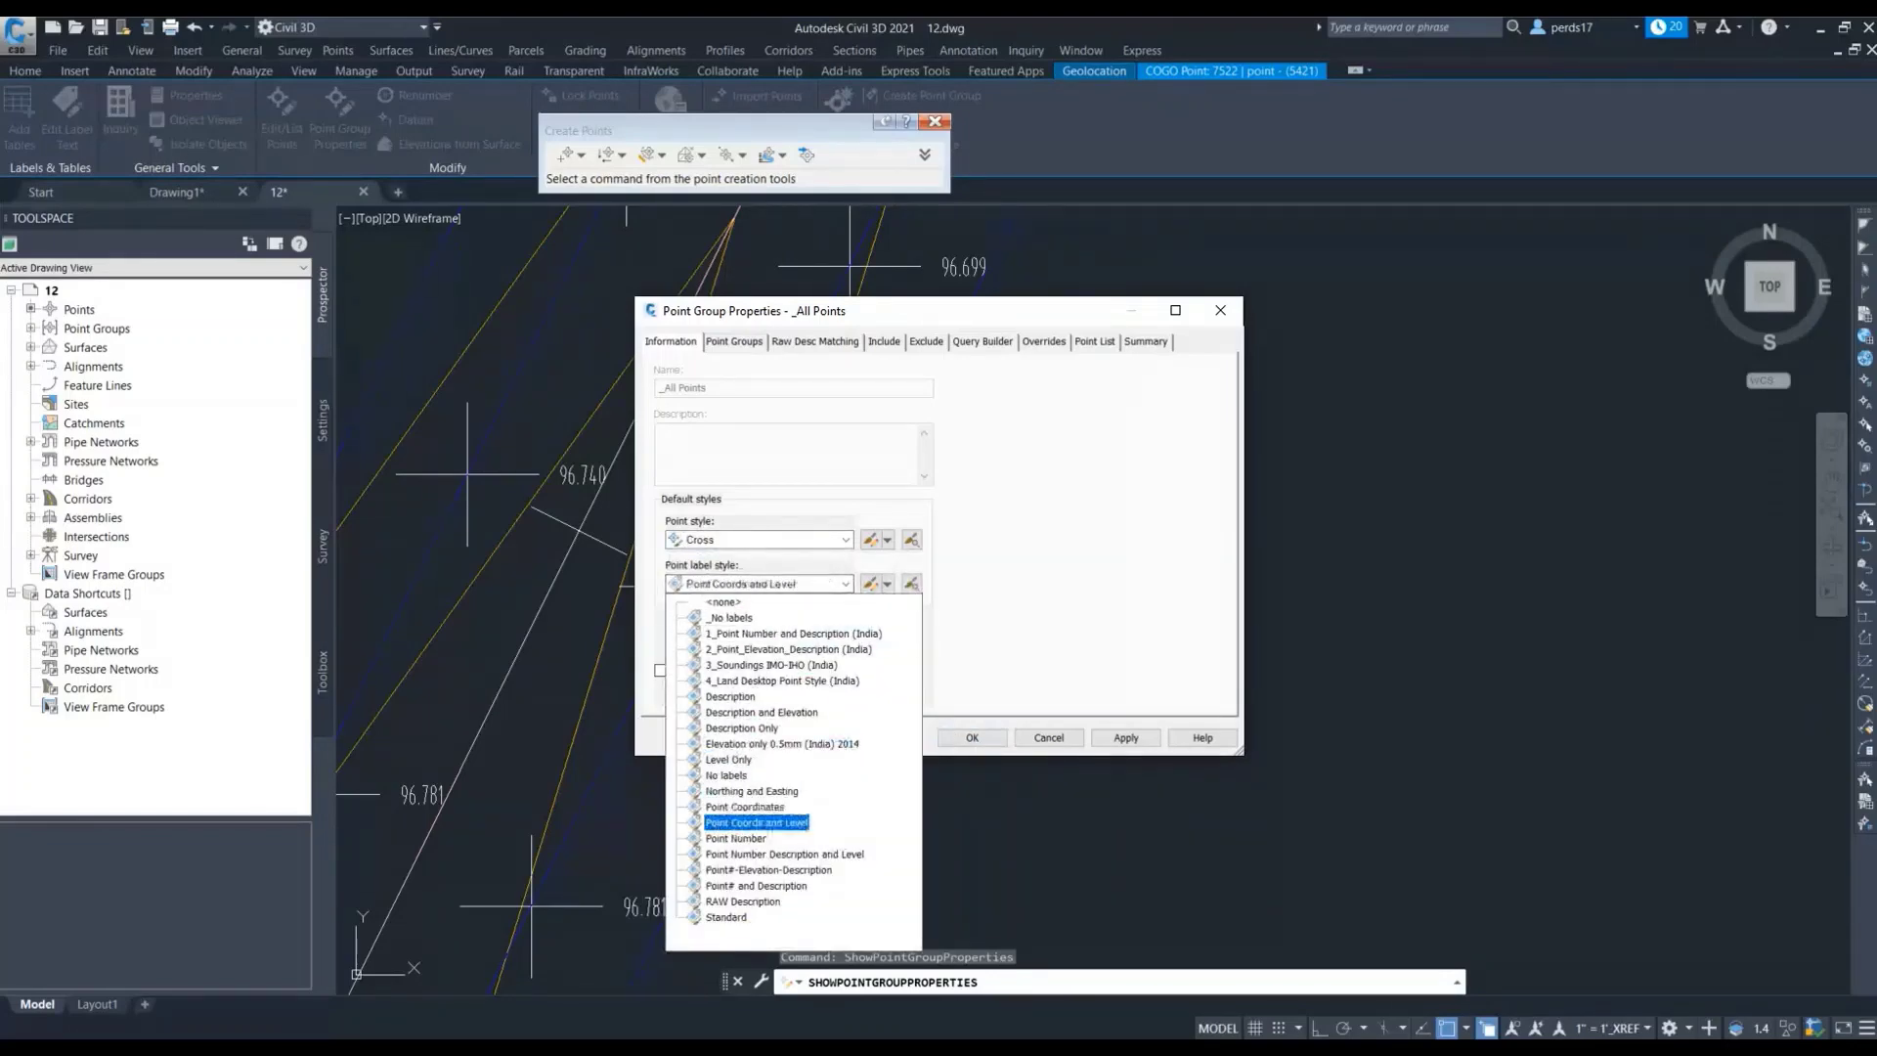
key(Up)
key(Up)
key(Up)
key(Up)
key(Up)
key(Up)
key(Up)
key(Up)
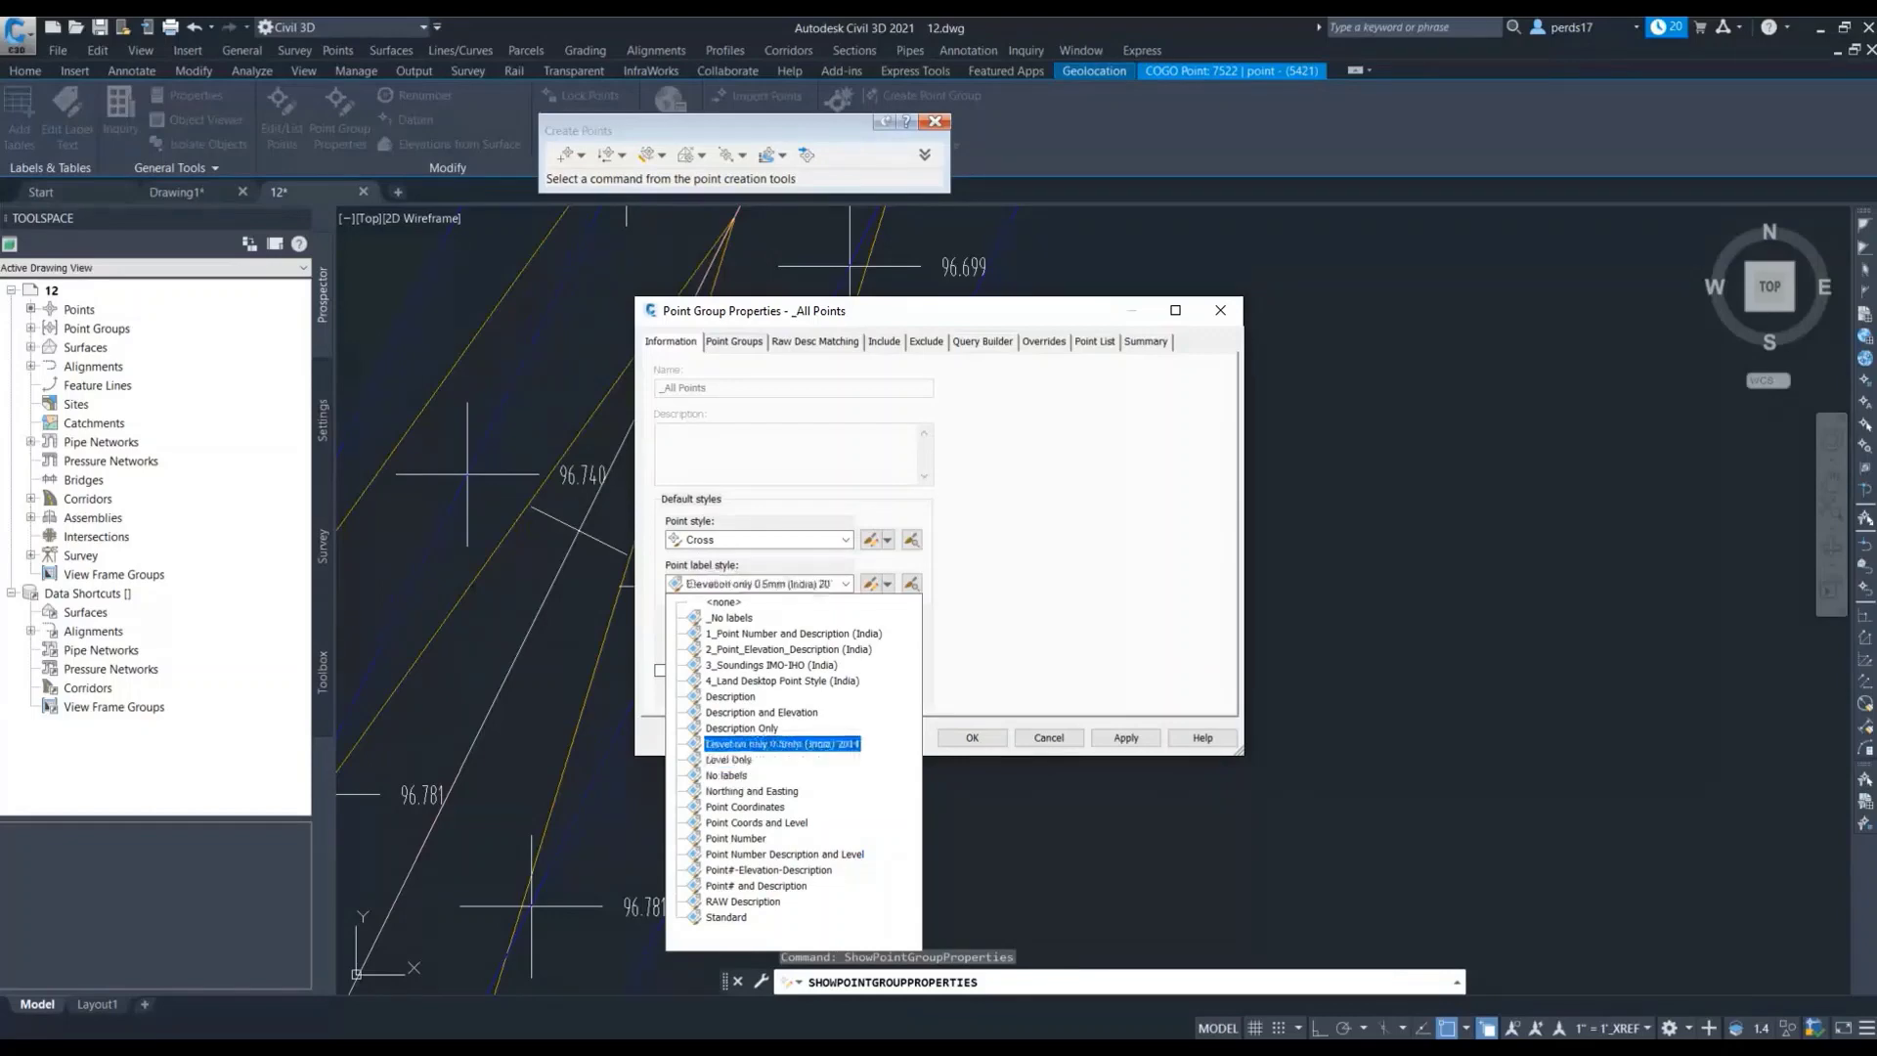
key(Up)
key(Up)
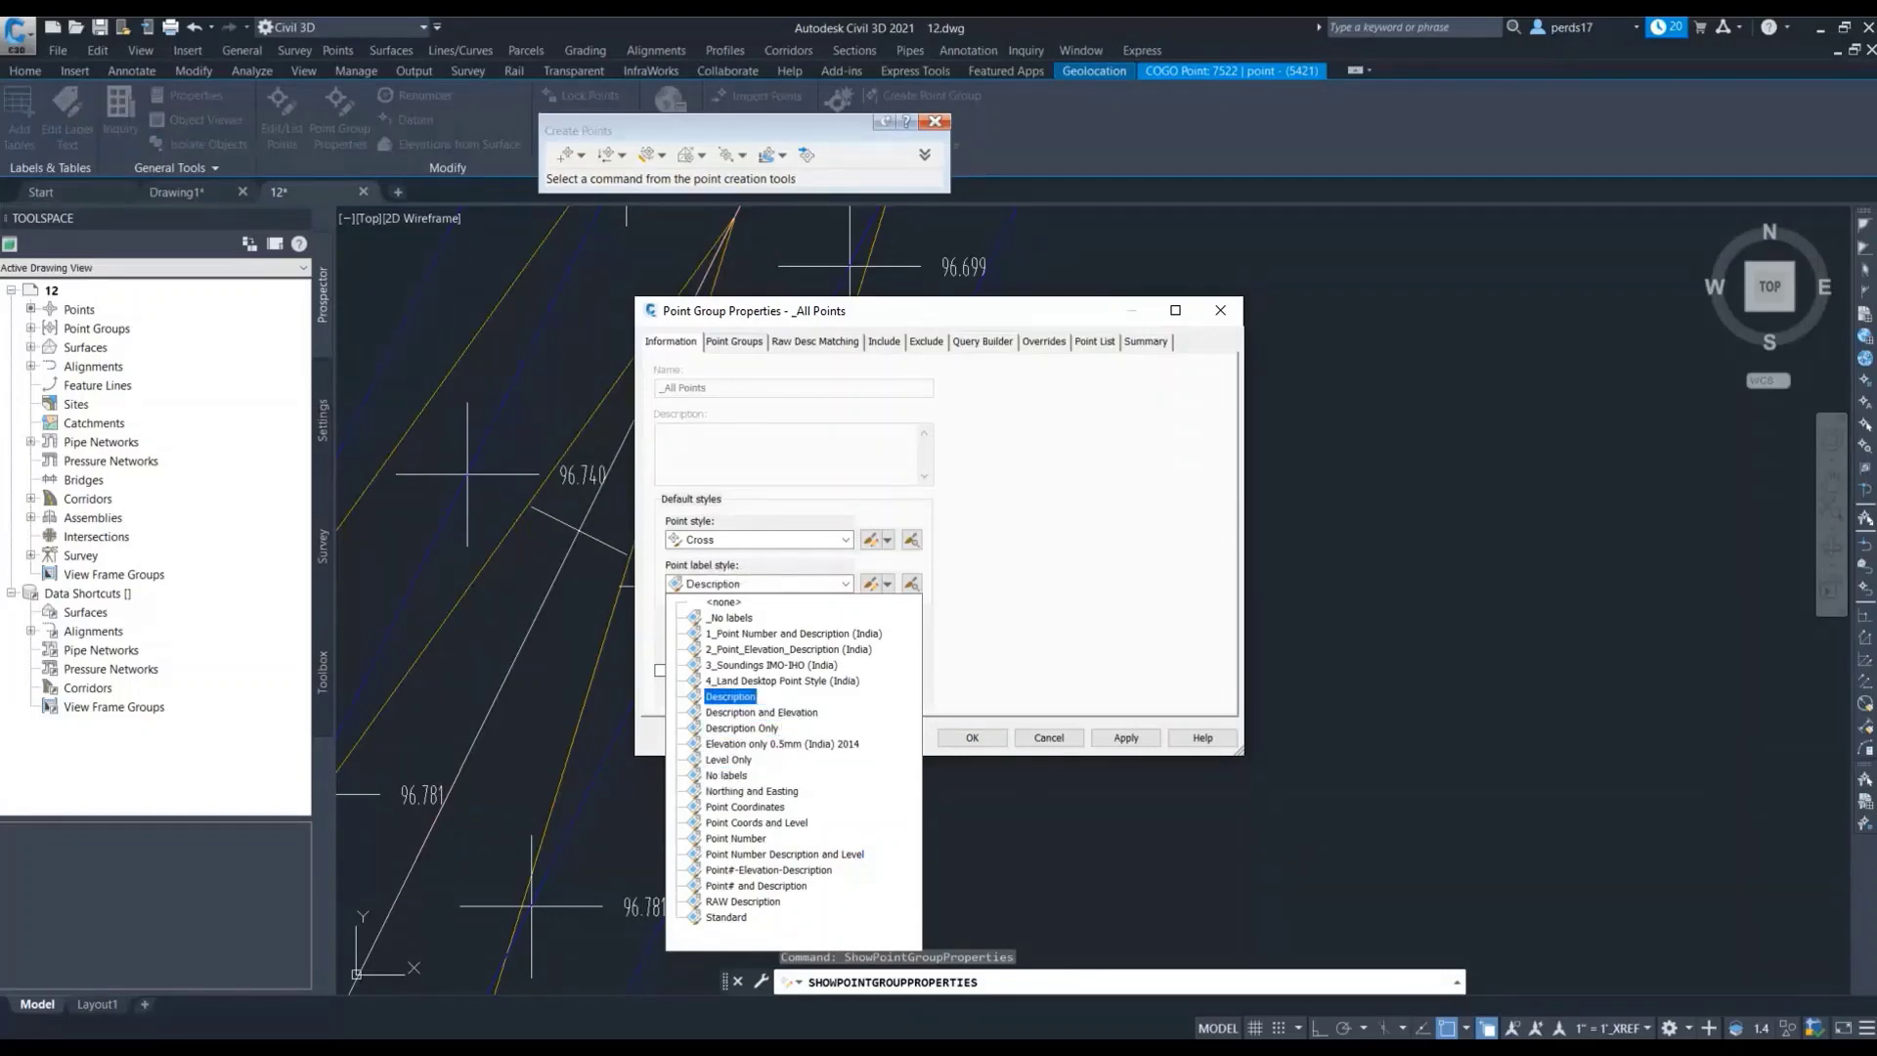
key(Down)
key(Down)
key(Down)
key(Down)
key(Down)
key(Down)
key(Down)
key(Down)
key(Down)
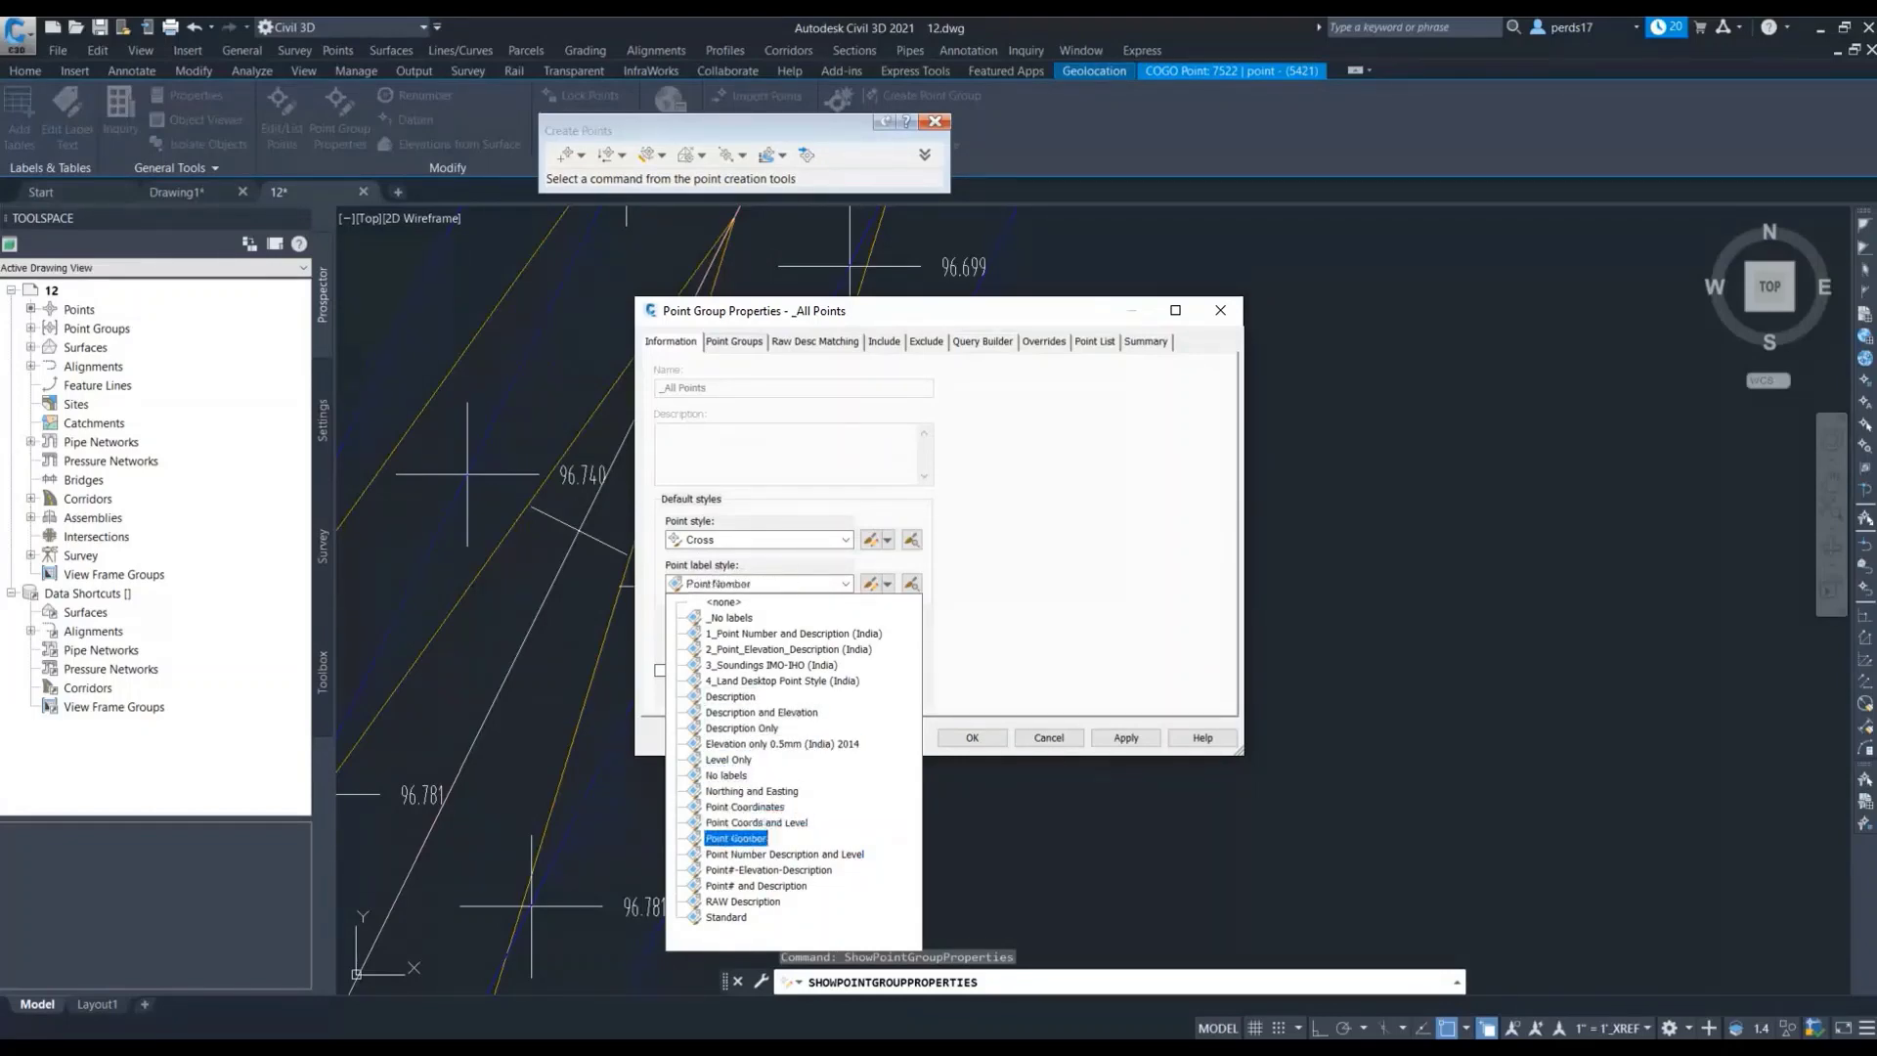
key(Up)
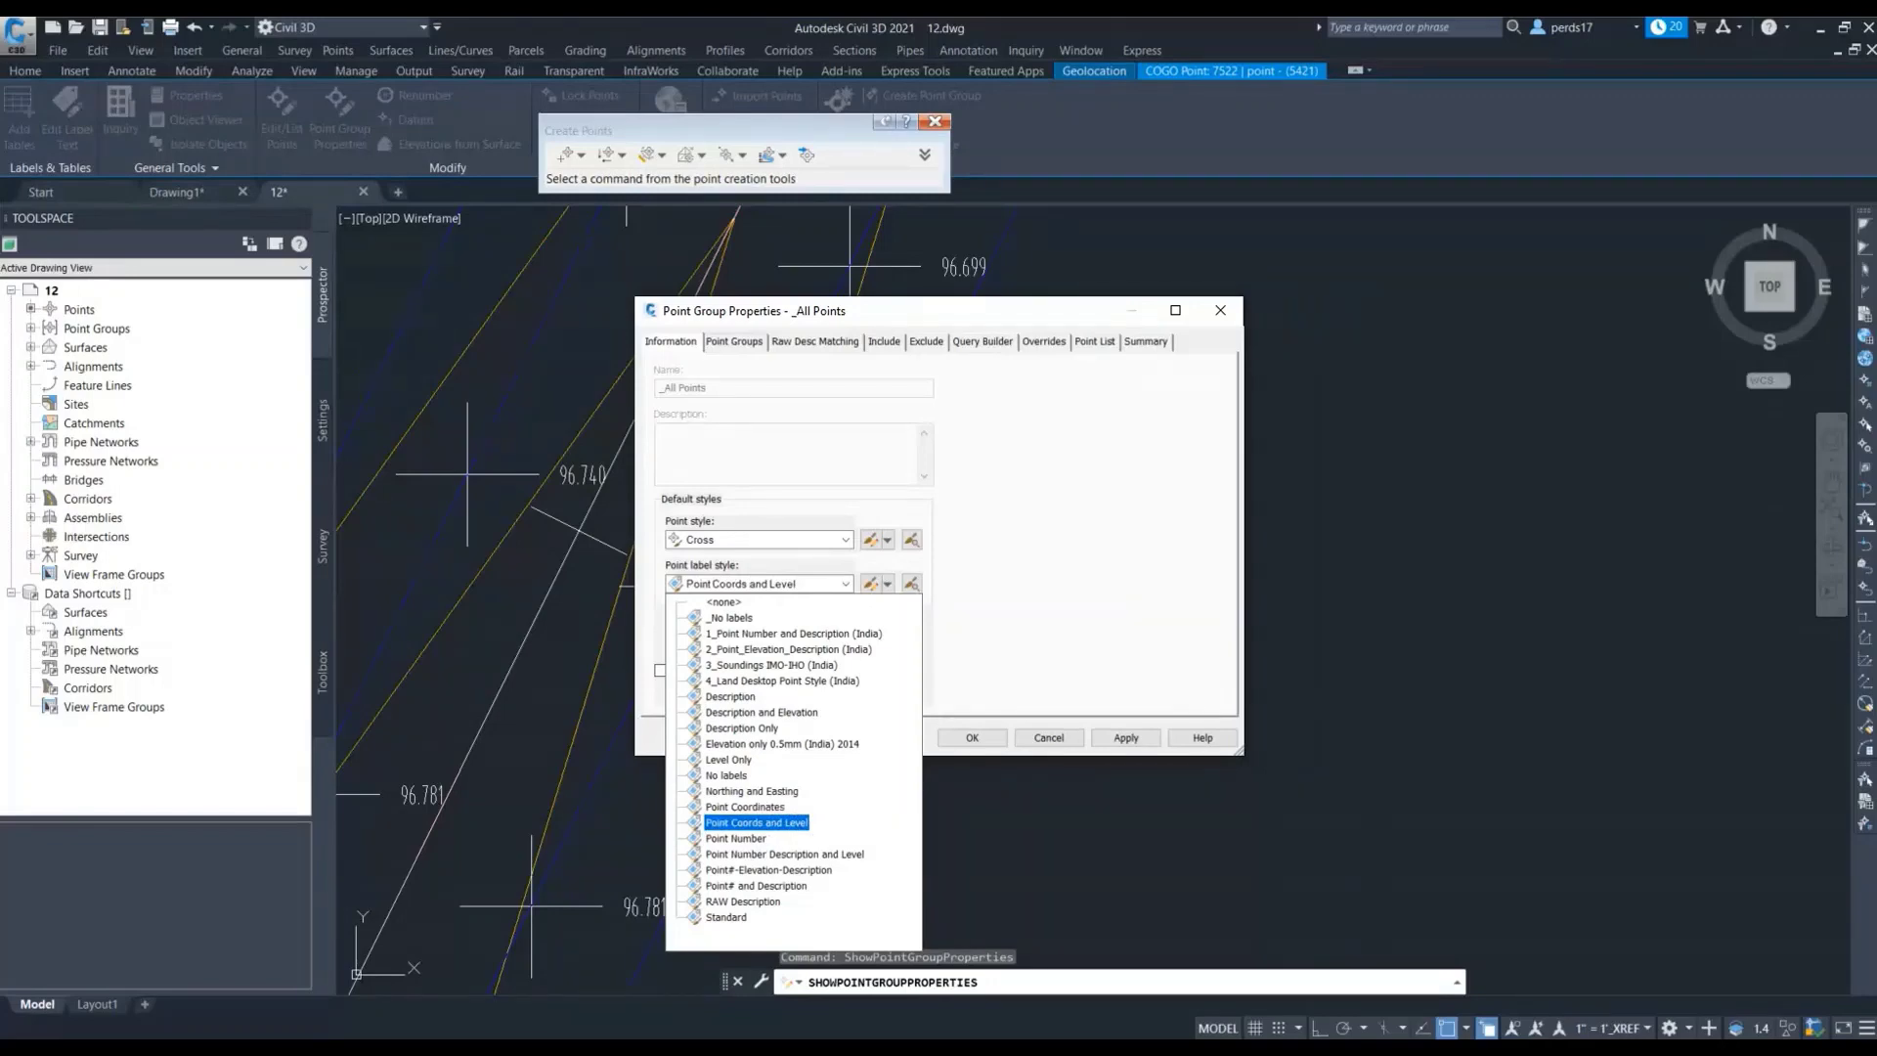
key(Up)
key(Up)
key(Up)
key(Up)
key(Up)
key(Up)
key(Up)
key(Up)
key(Up)
key(Up)
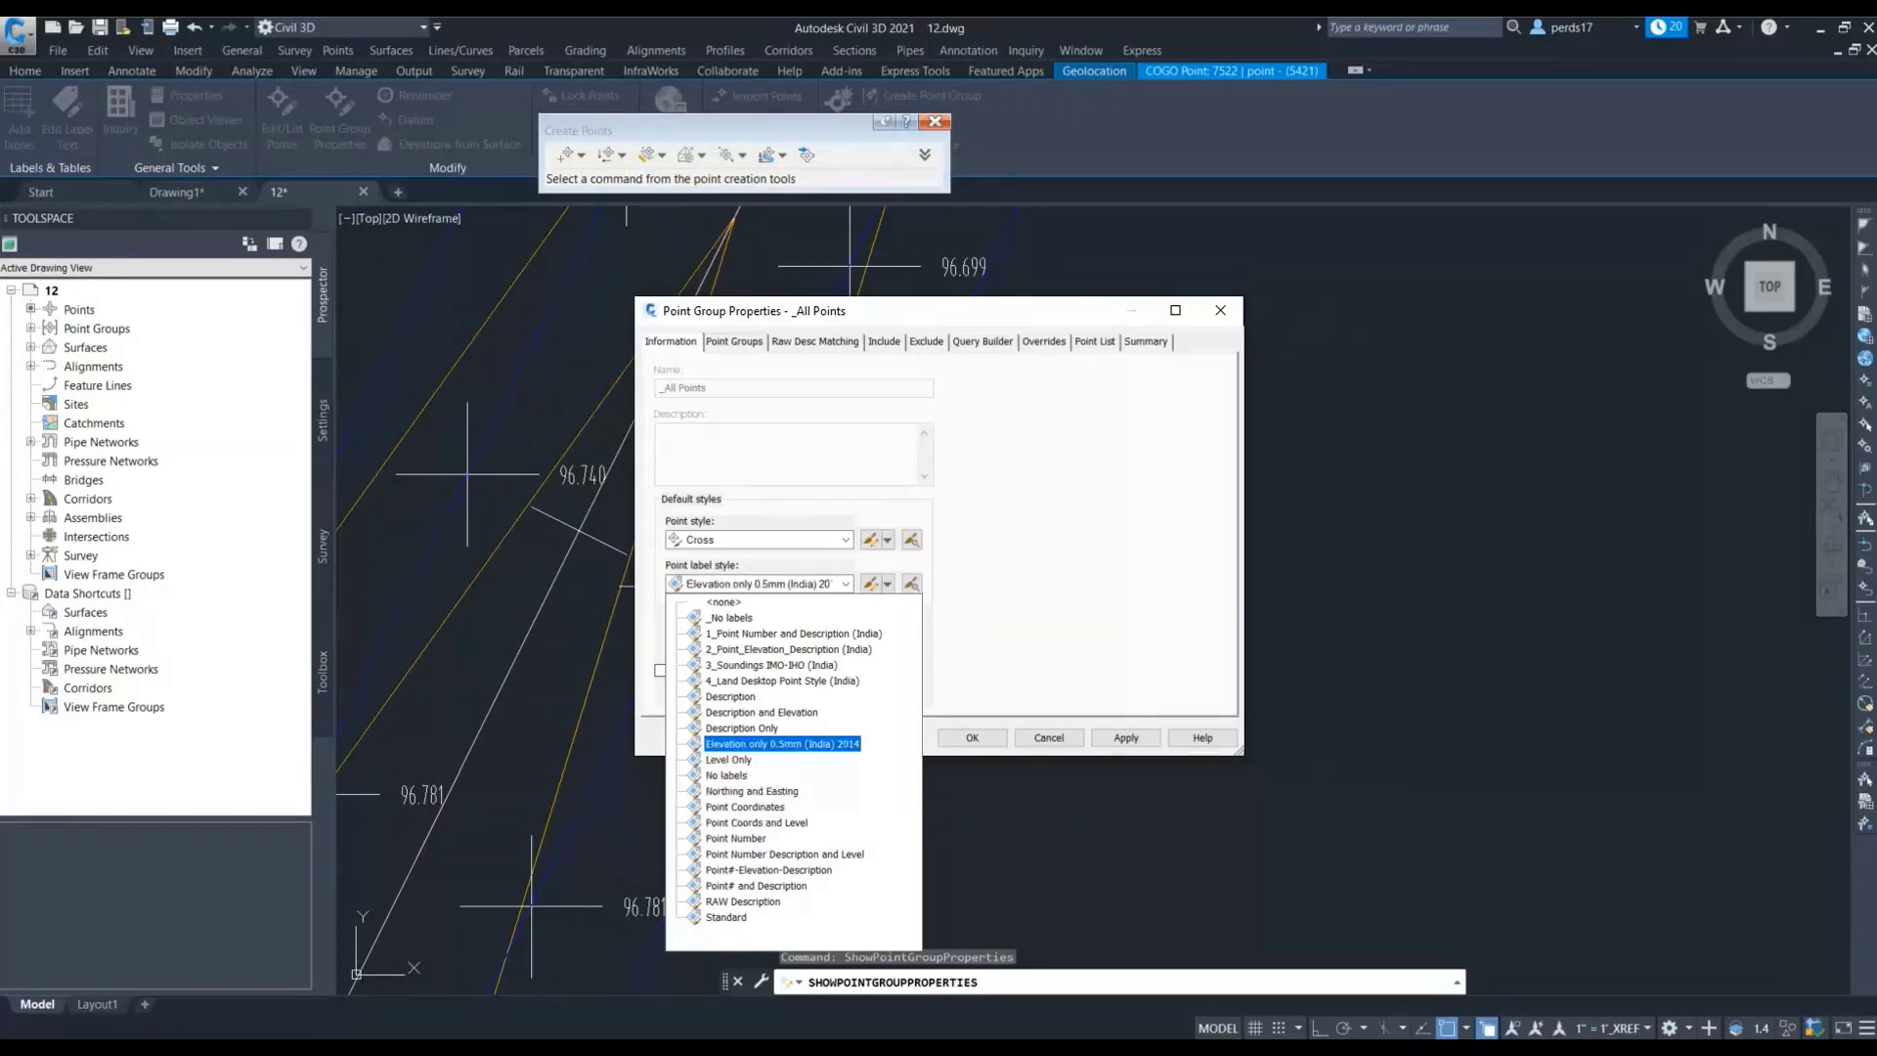
key(Up)
key(Up)
key(Up)
key(Up)
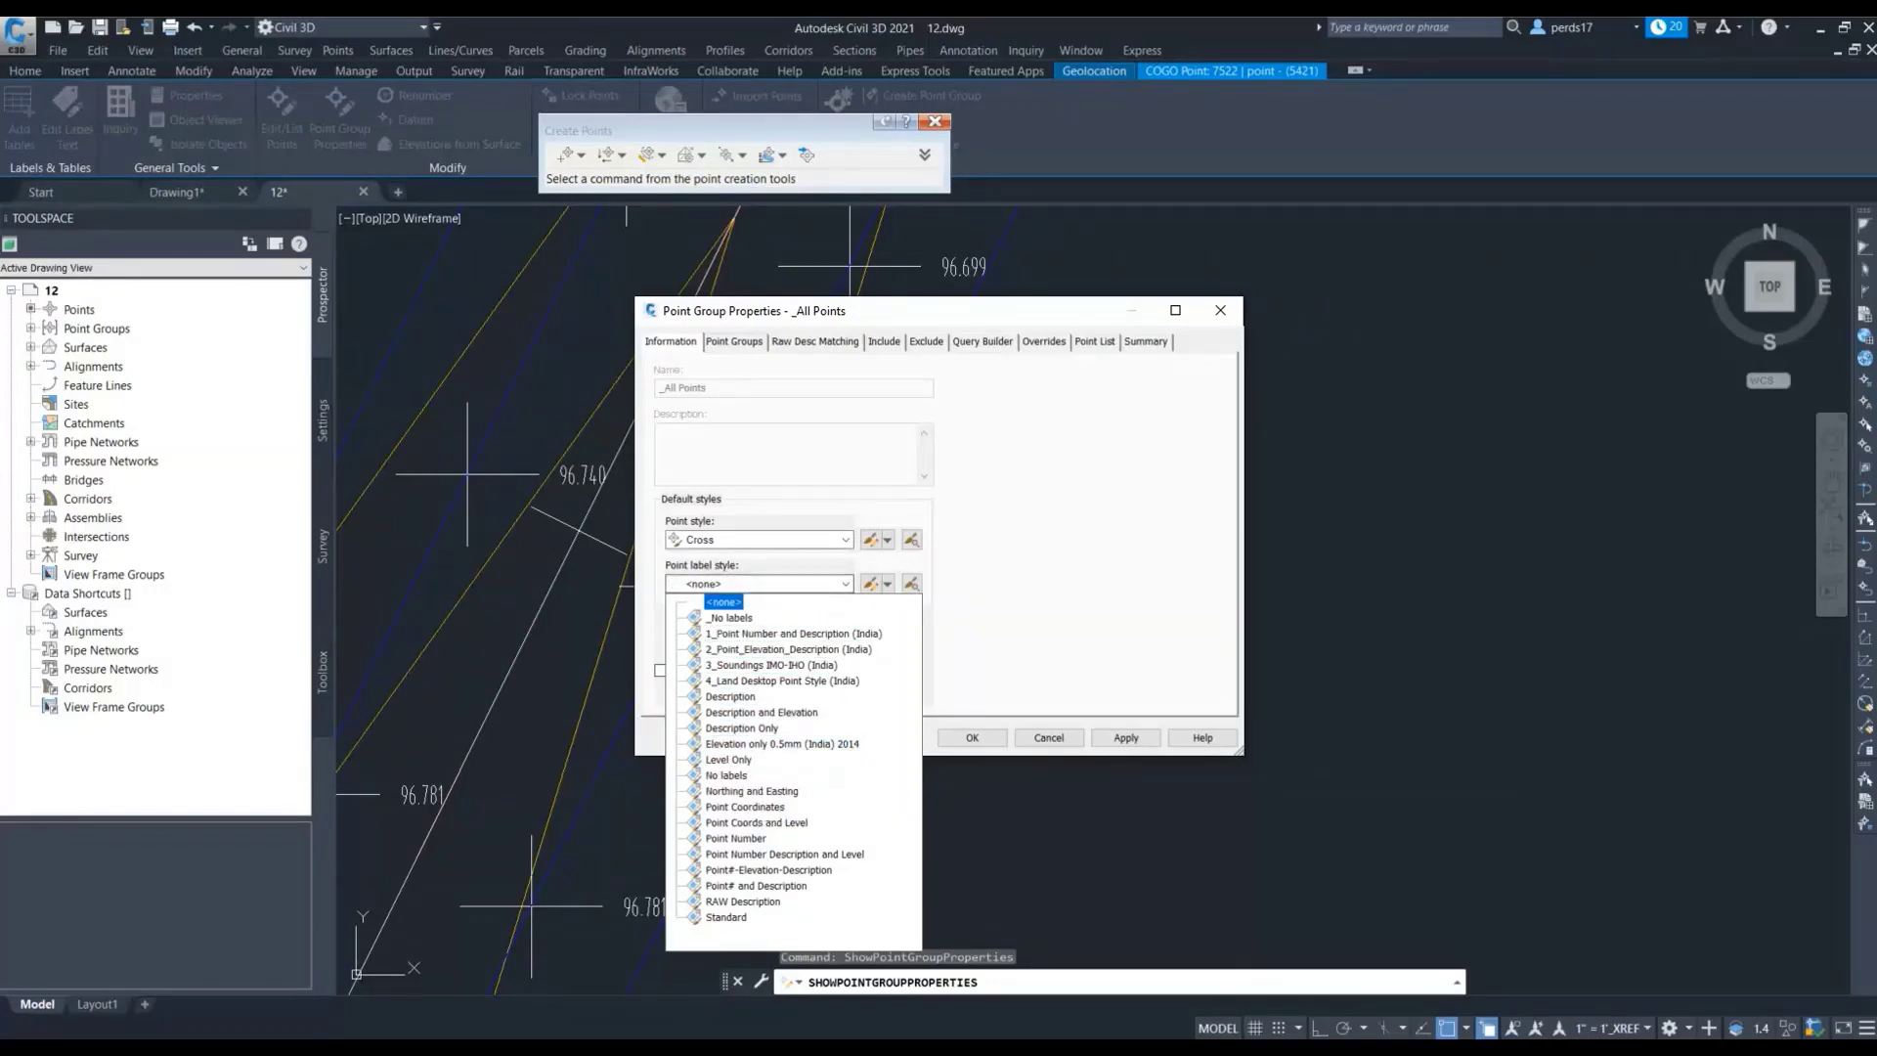
key(e)
key(Return)
key(Return)
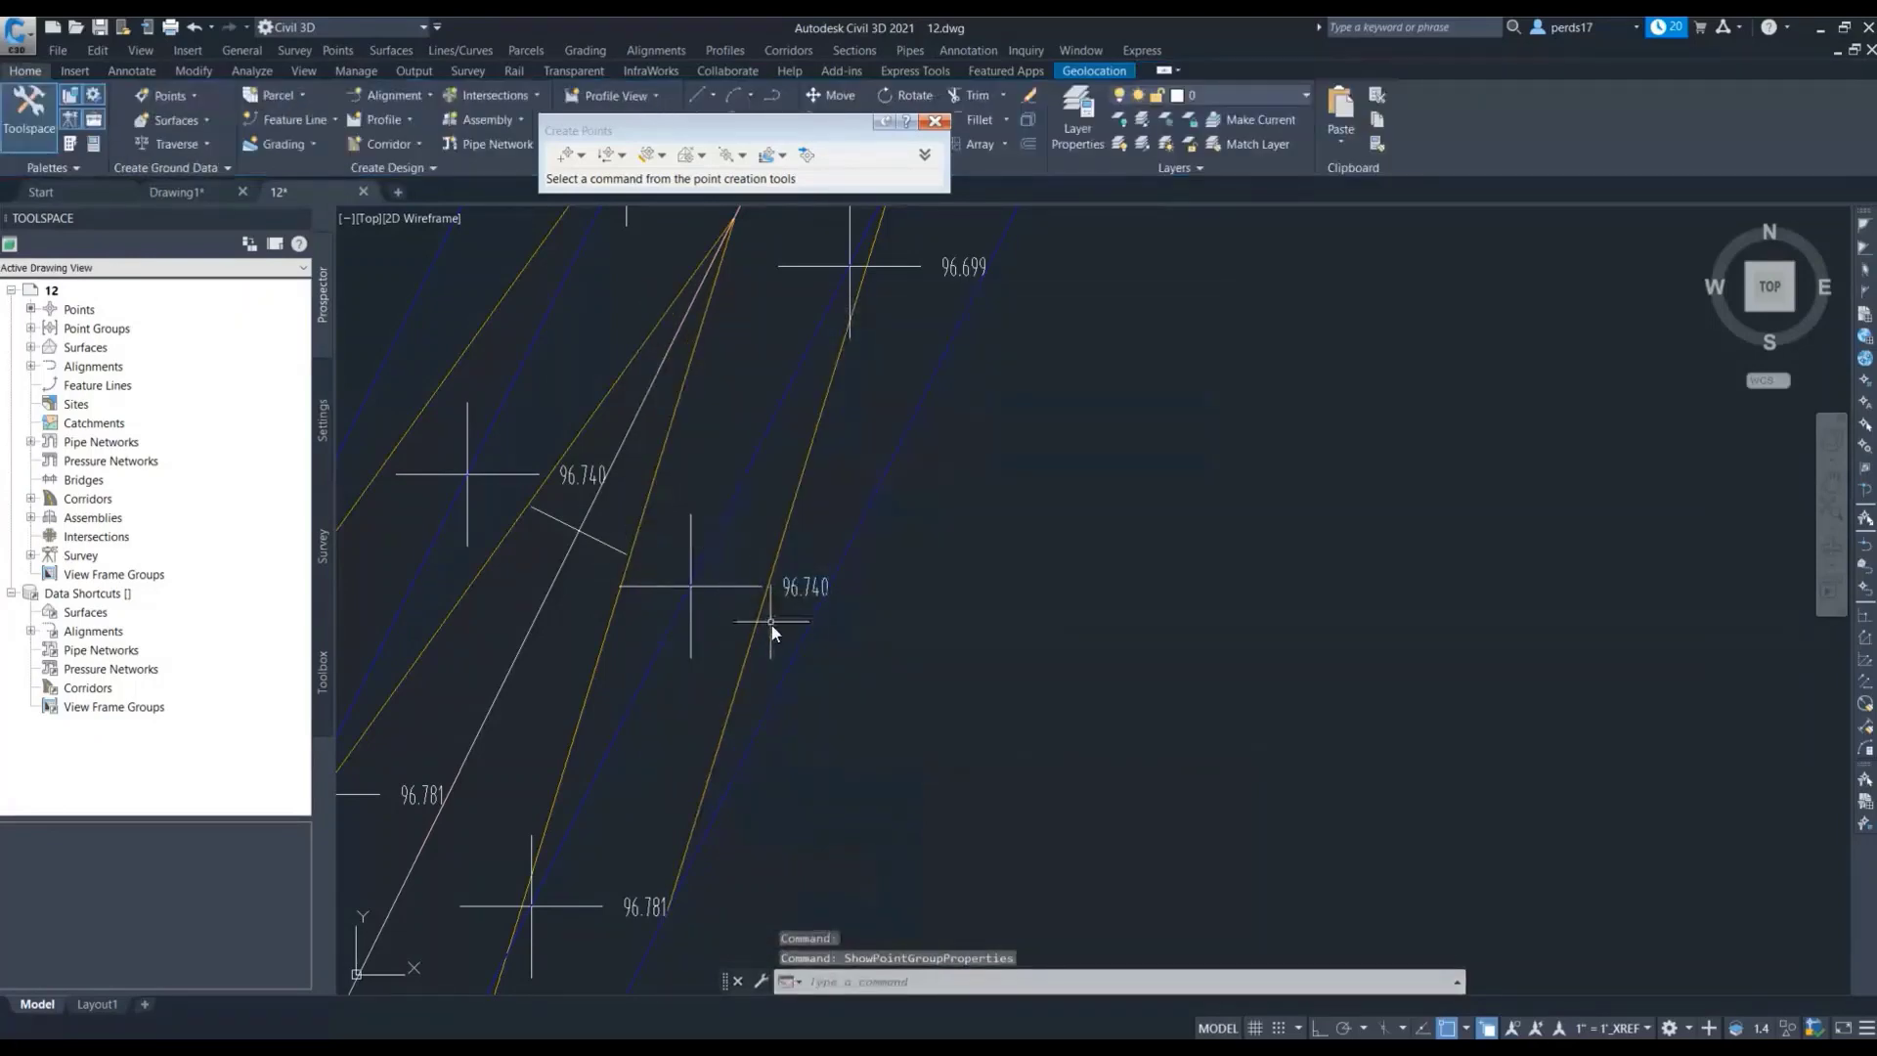
Select all points similar to the one labelled 96.204 and assign their elevations from Alignment - (10) Surface - (2)
scroll(819, 631, down, 5)
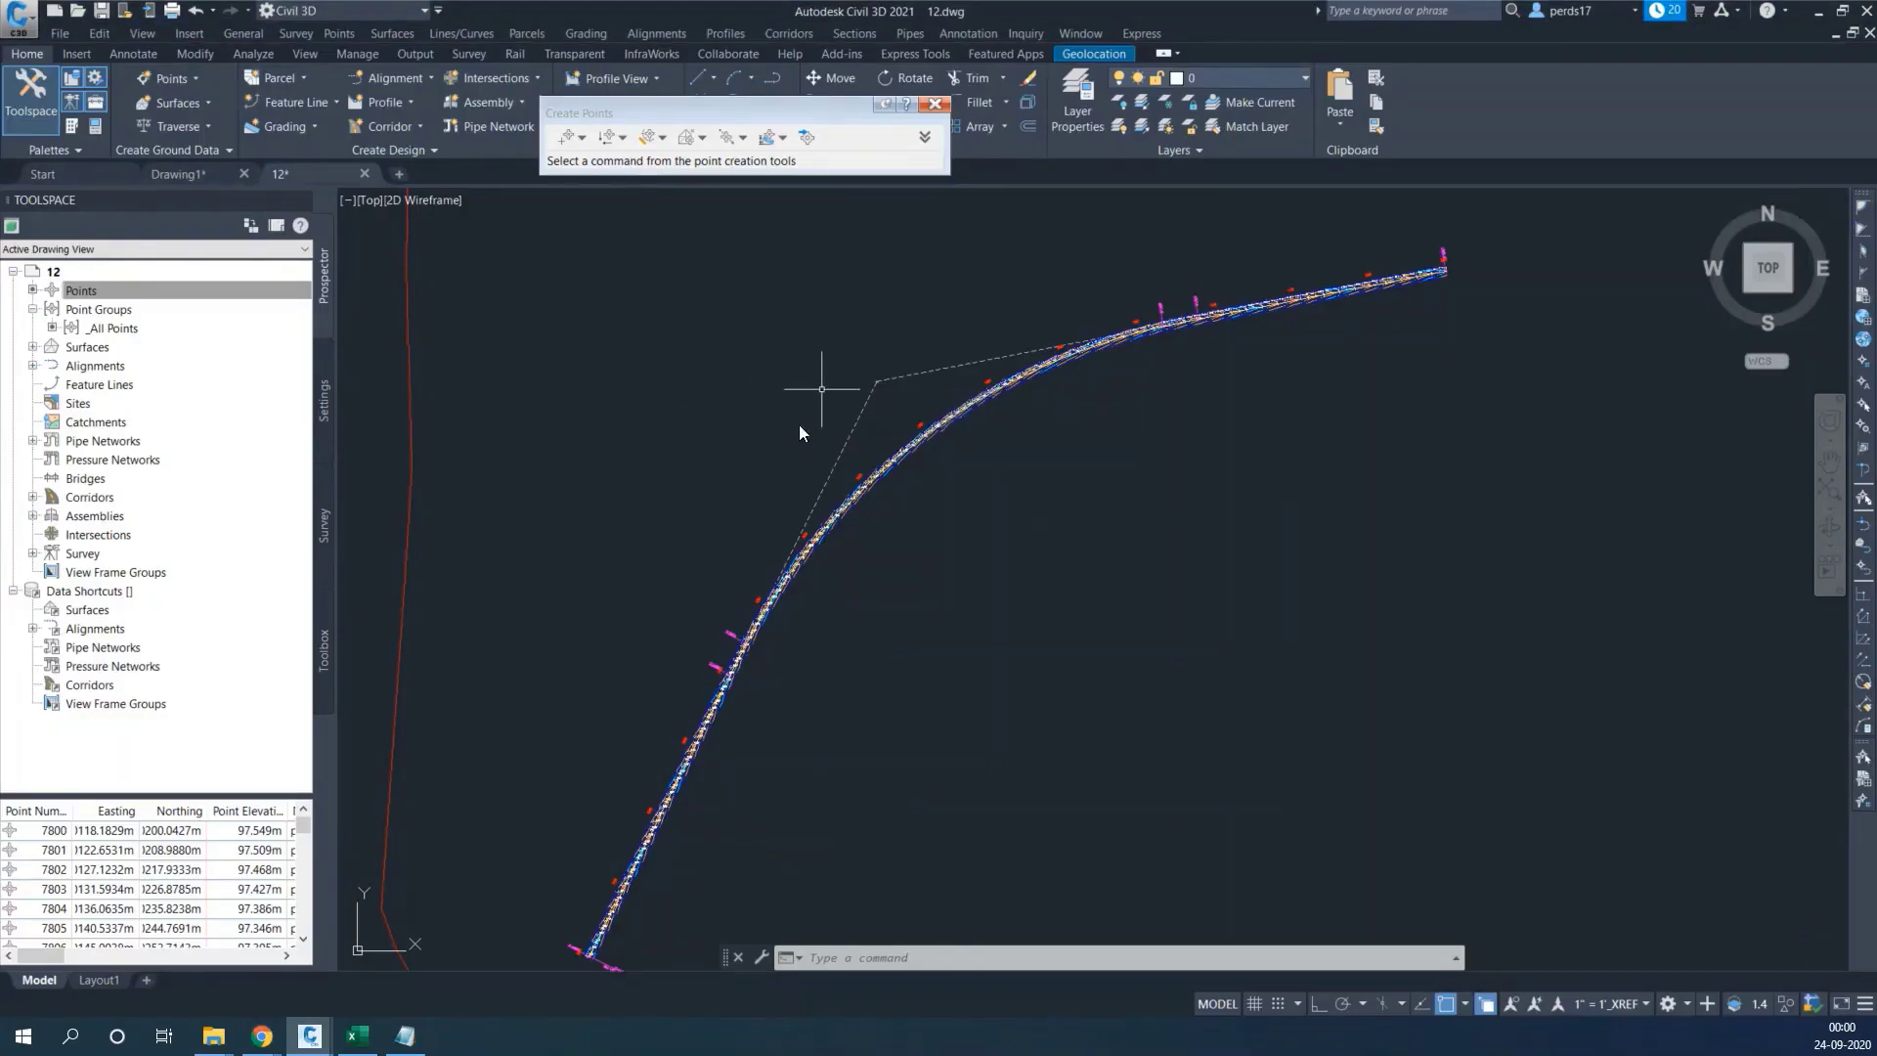
scroll(711, 743, up, 5)
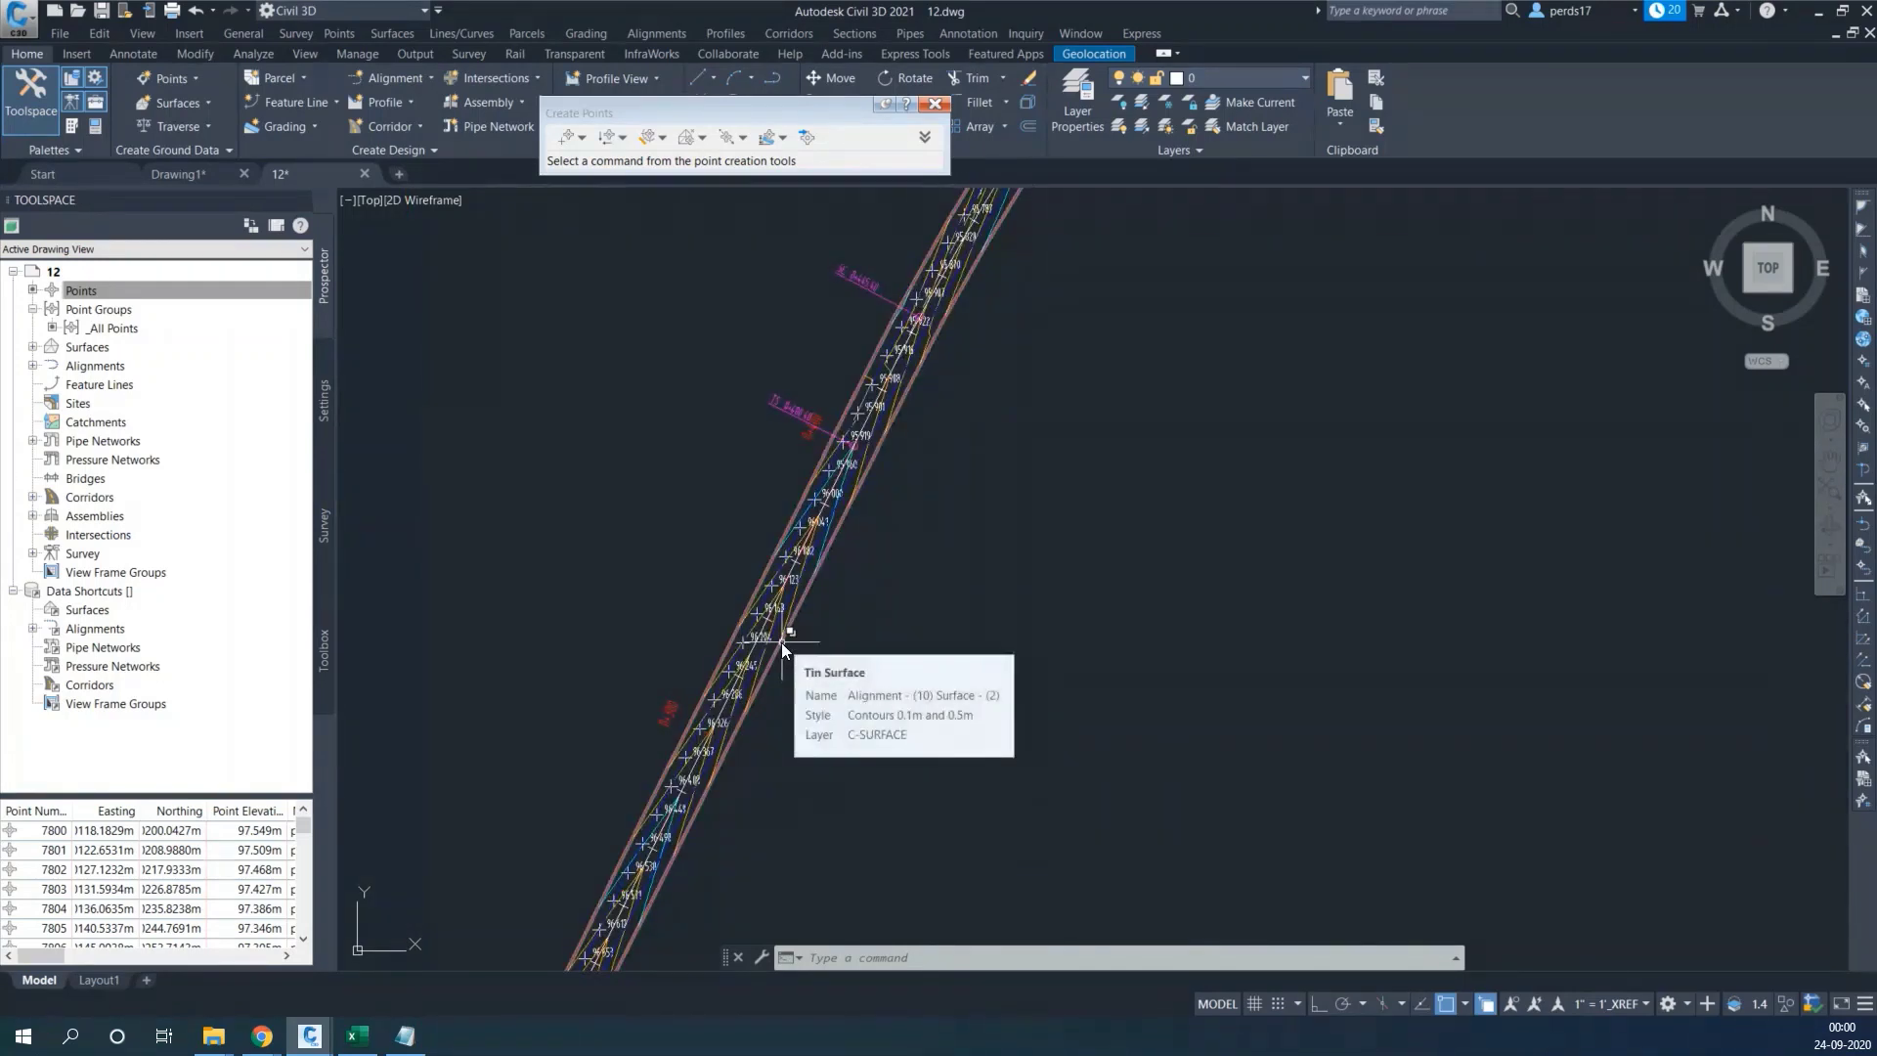
scroll(753, 659, up, 3)
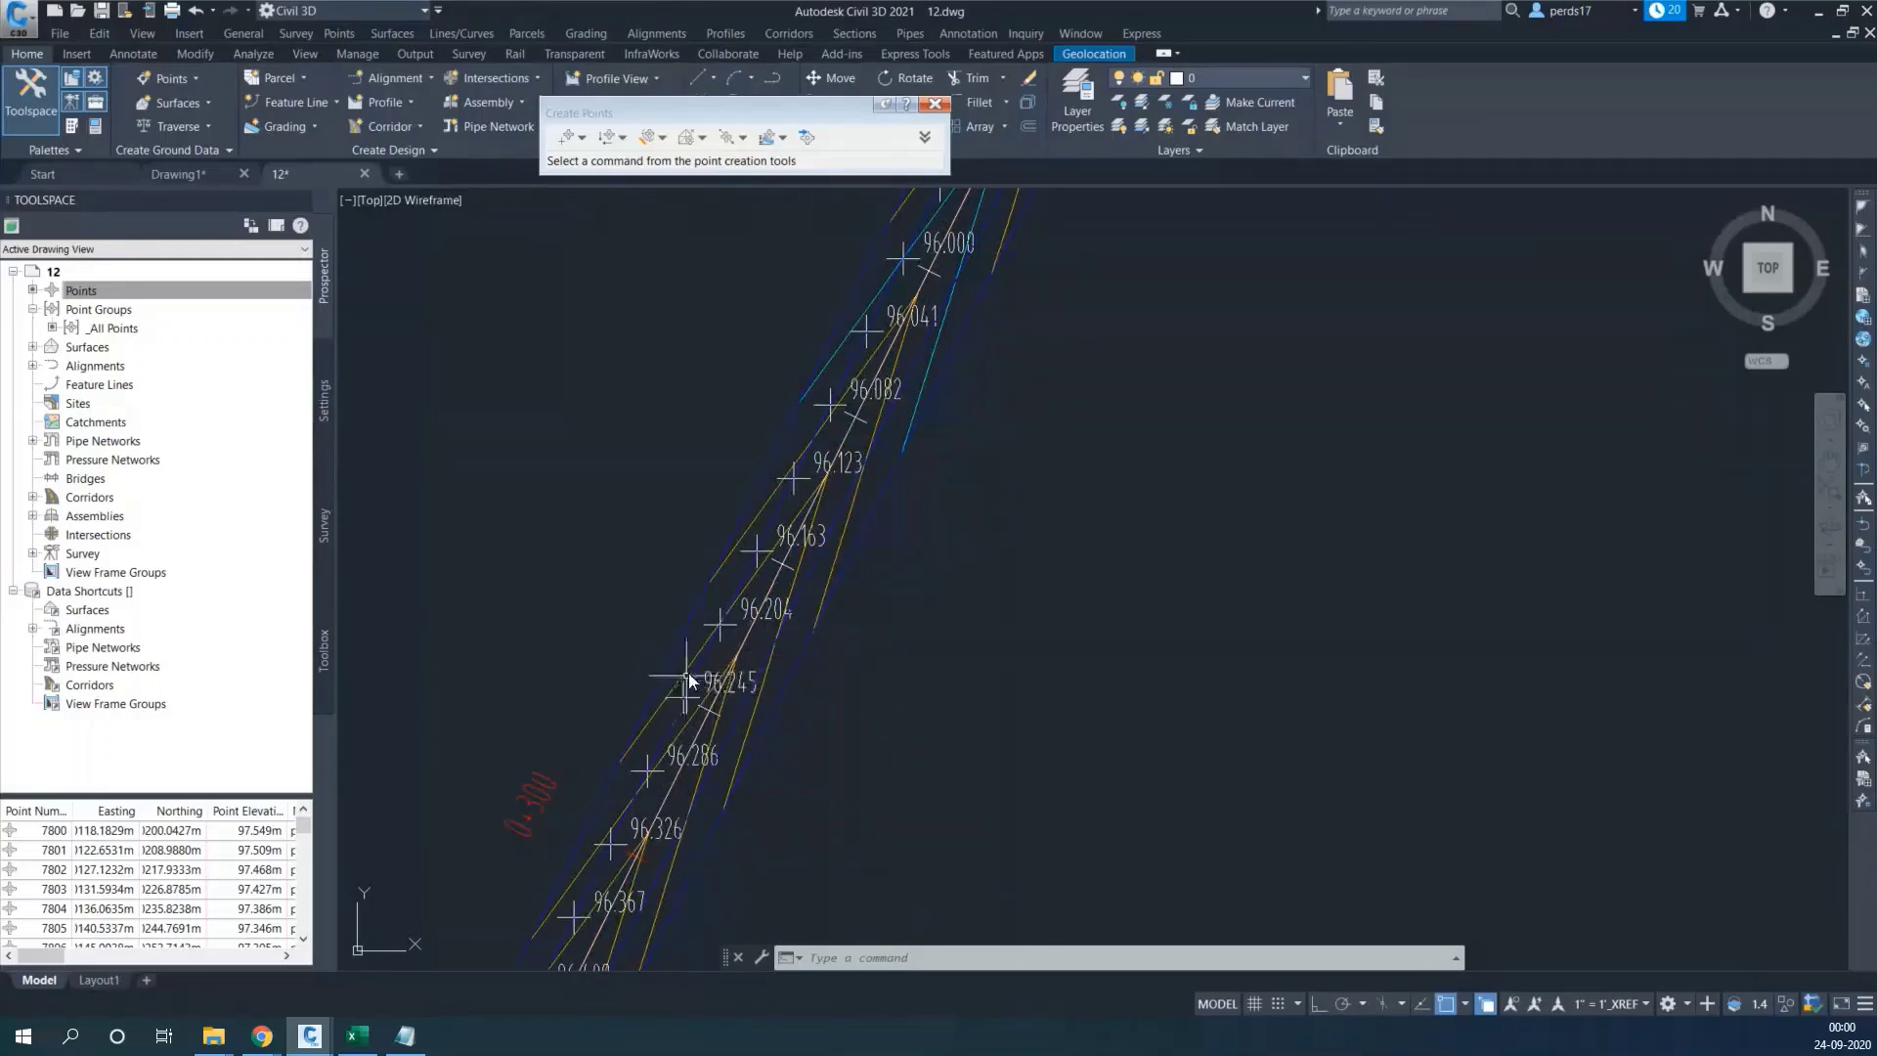
scroll(696, 660, up, 2)
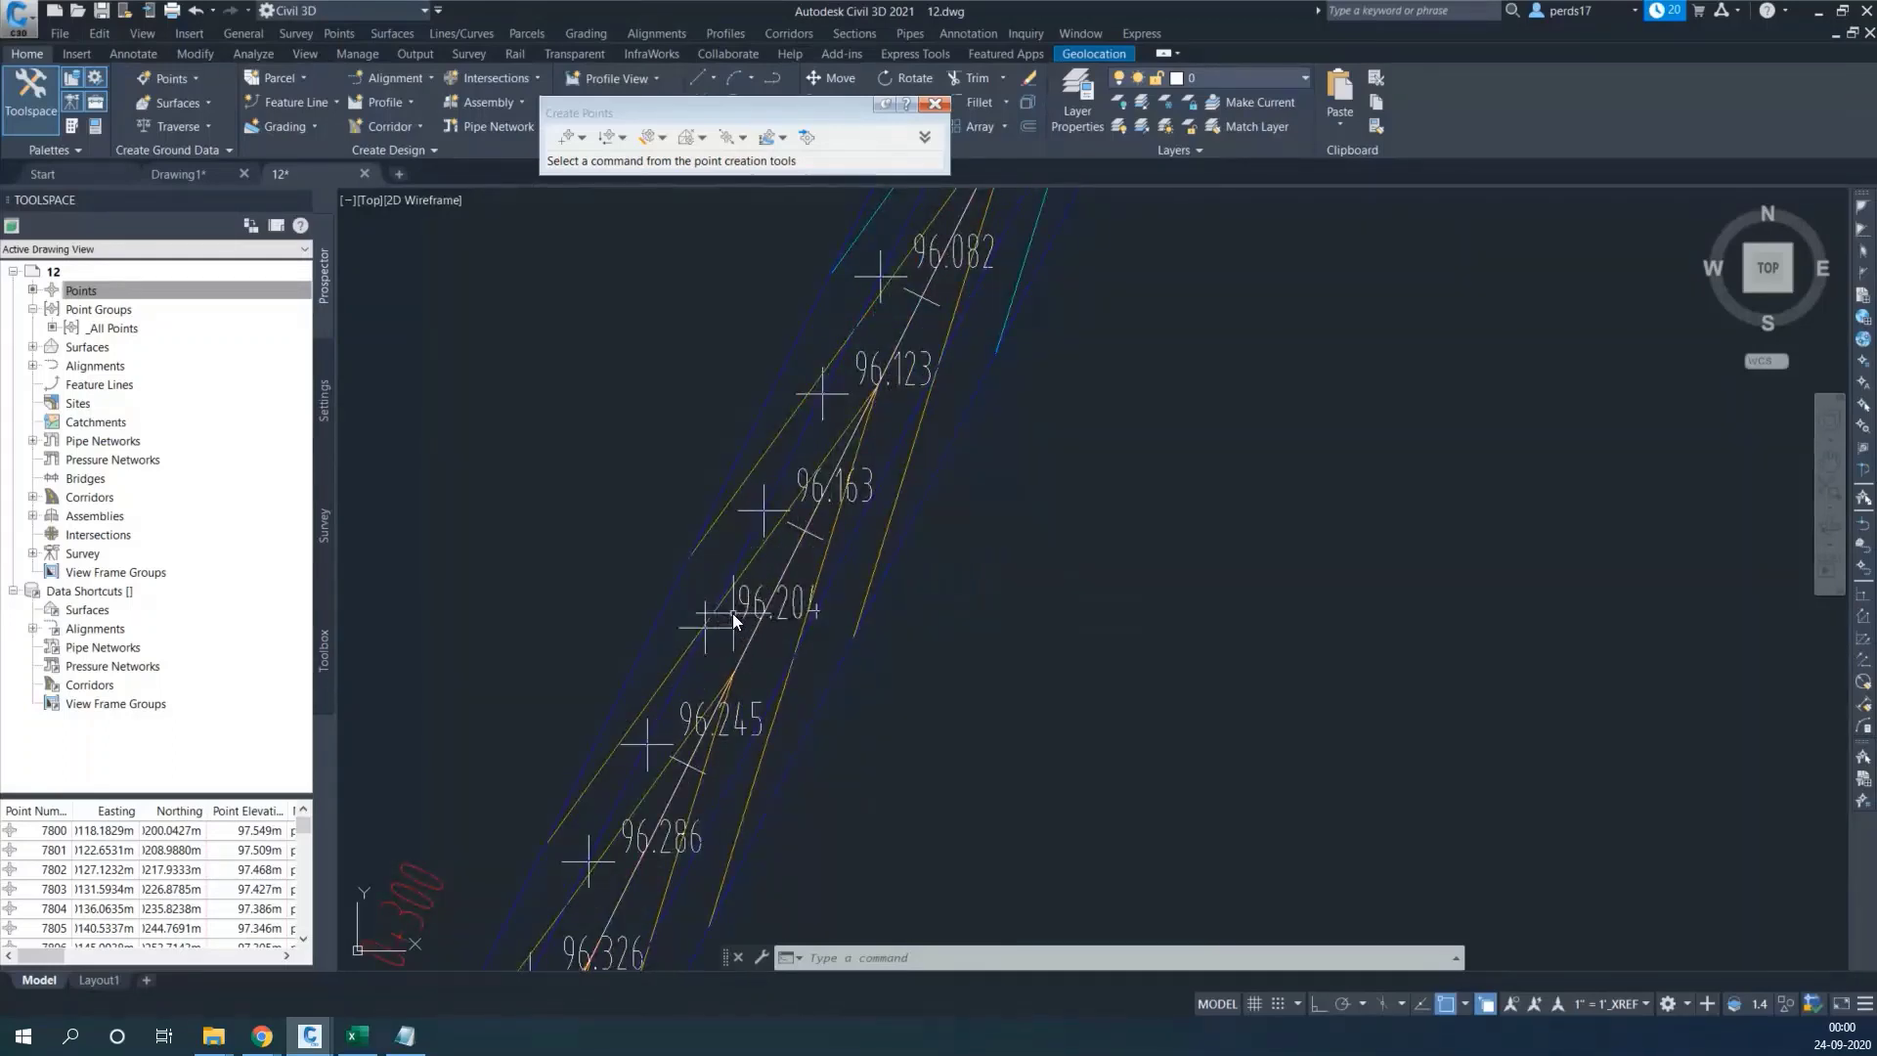
key(Escape)
key(Escape)
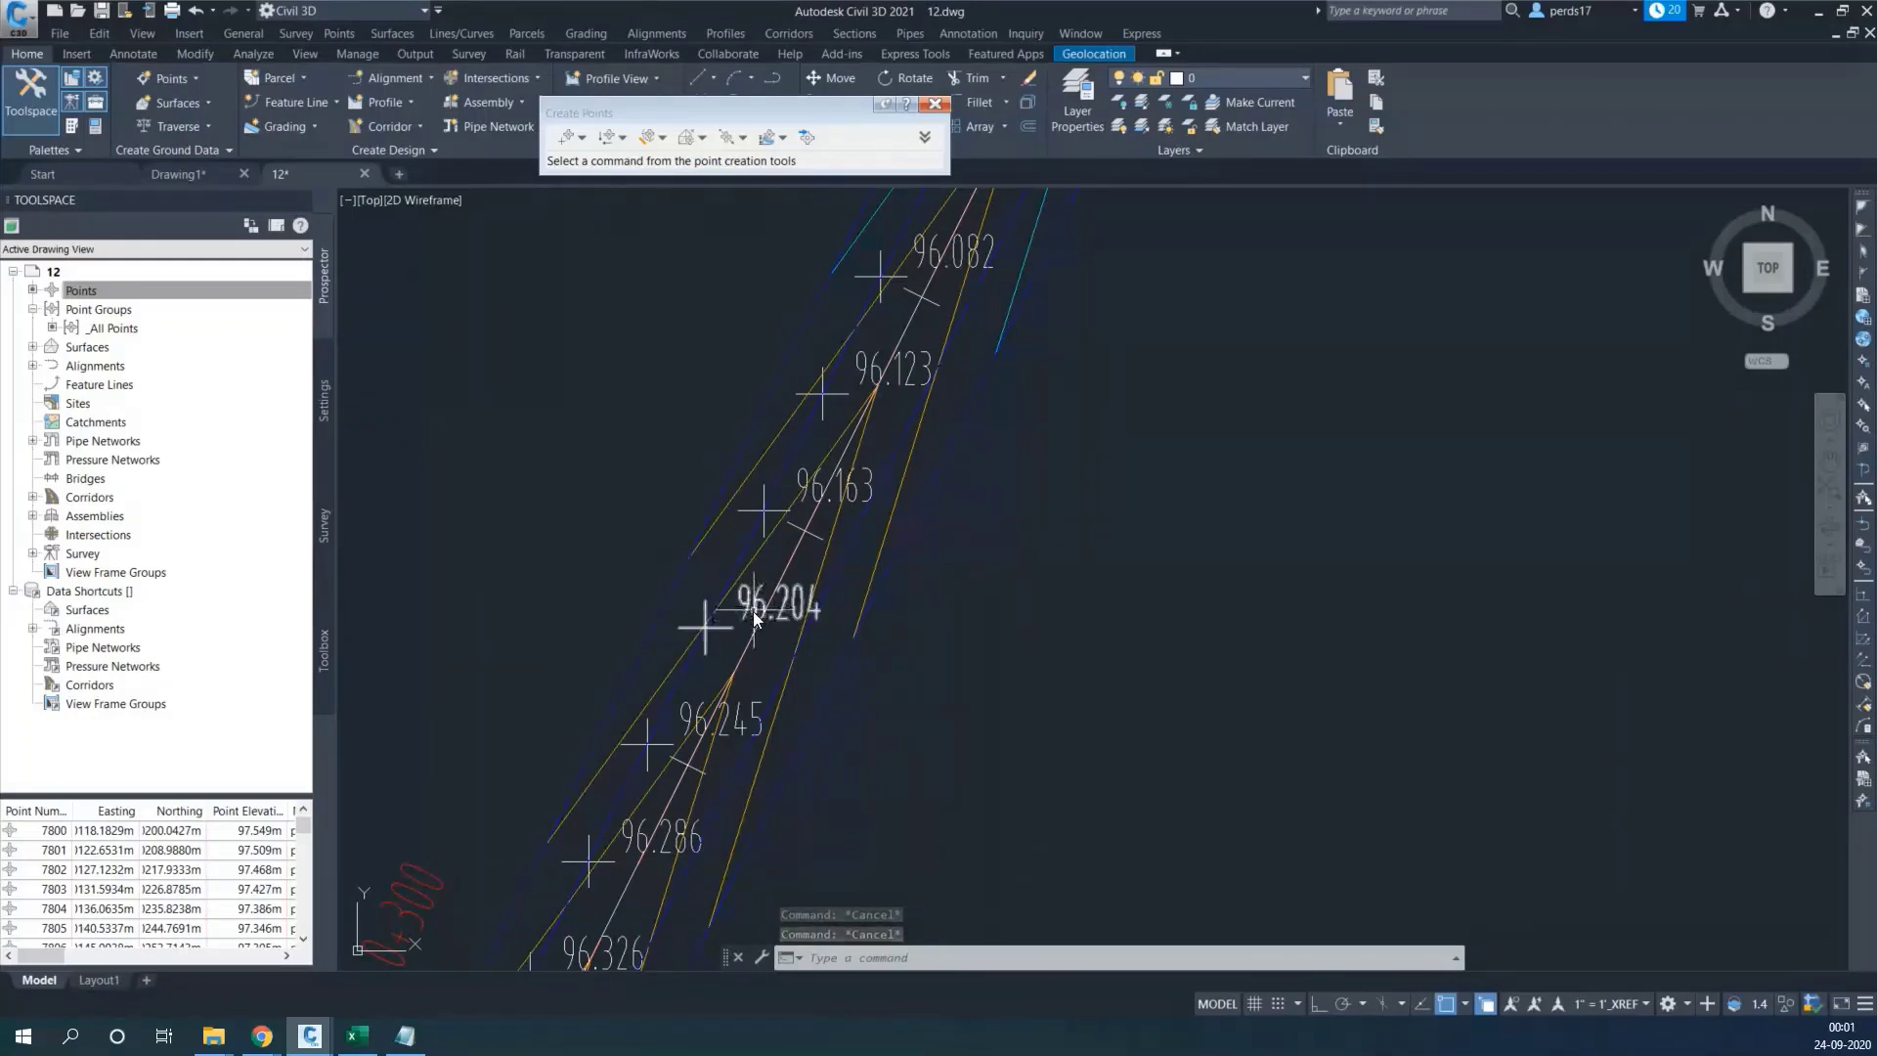
click(749, 613)
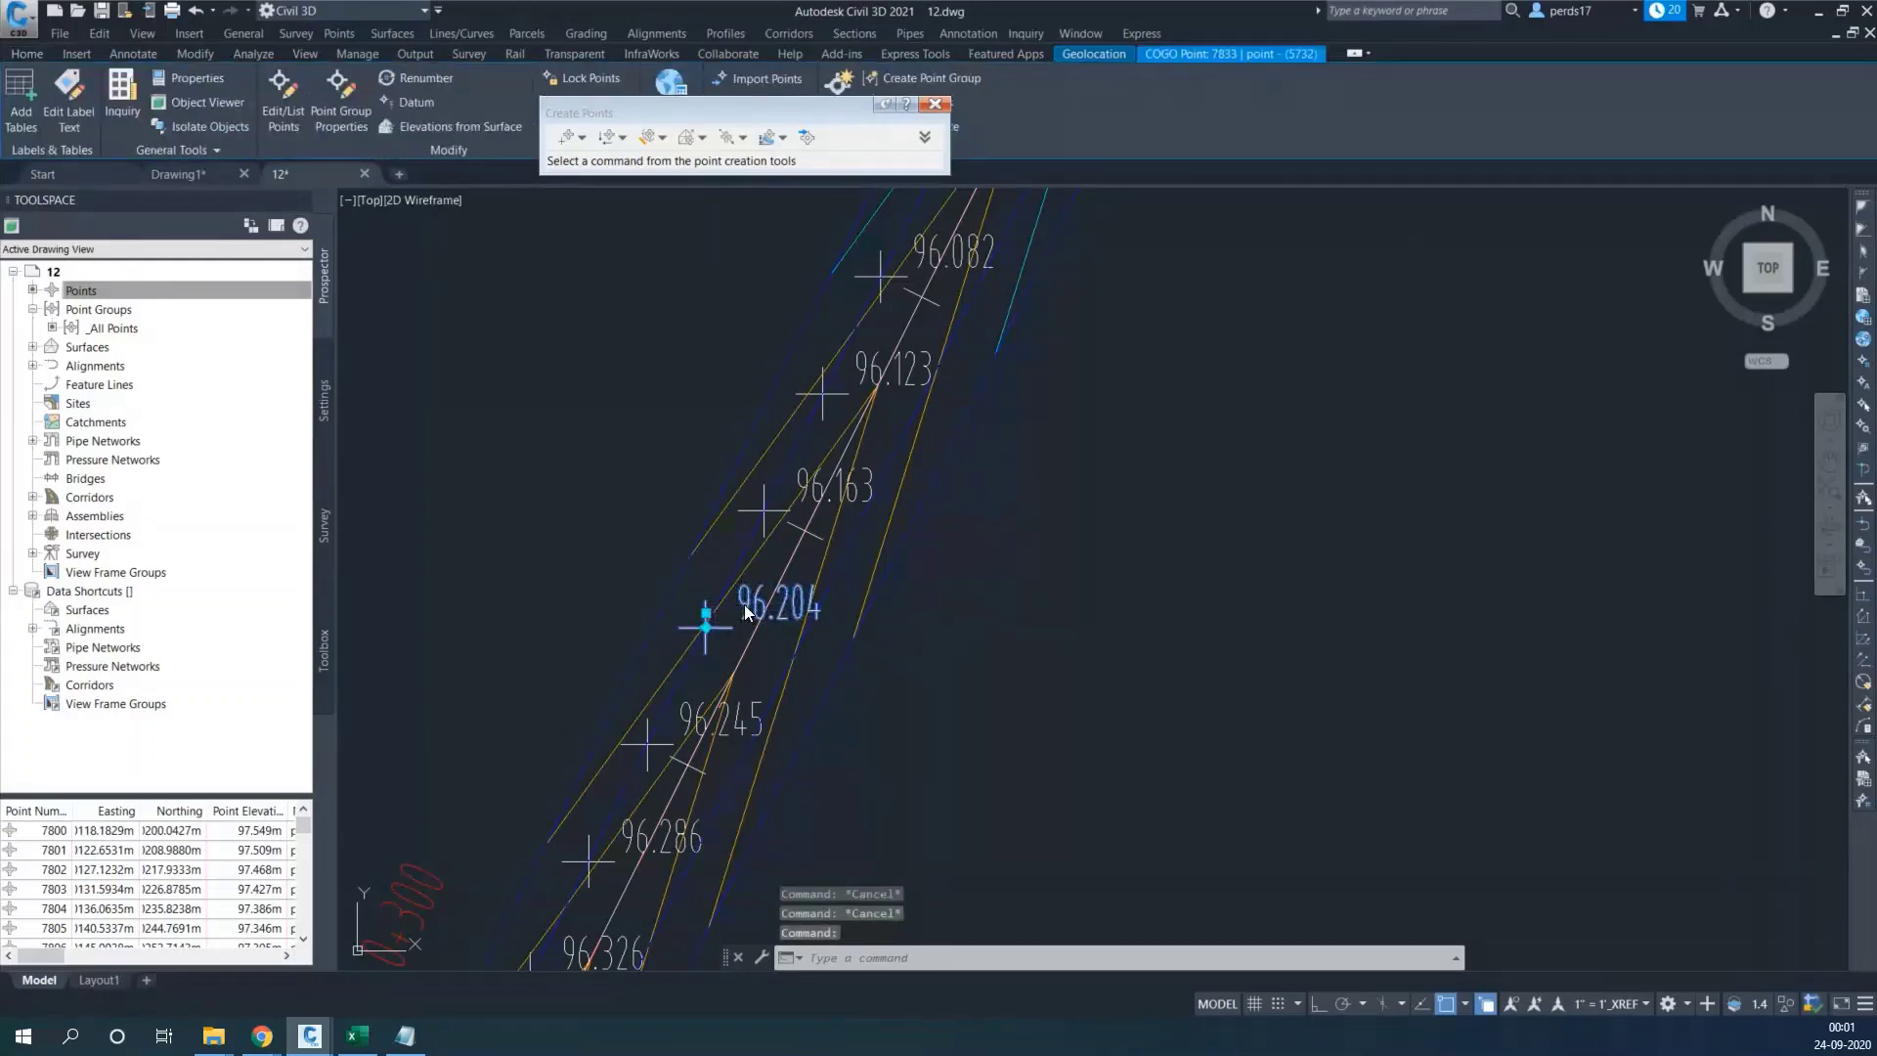
right_click(744, 607)
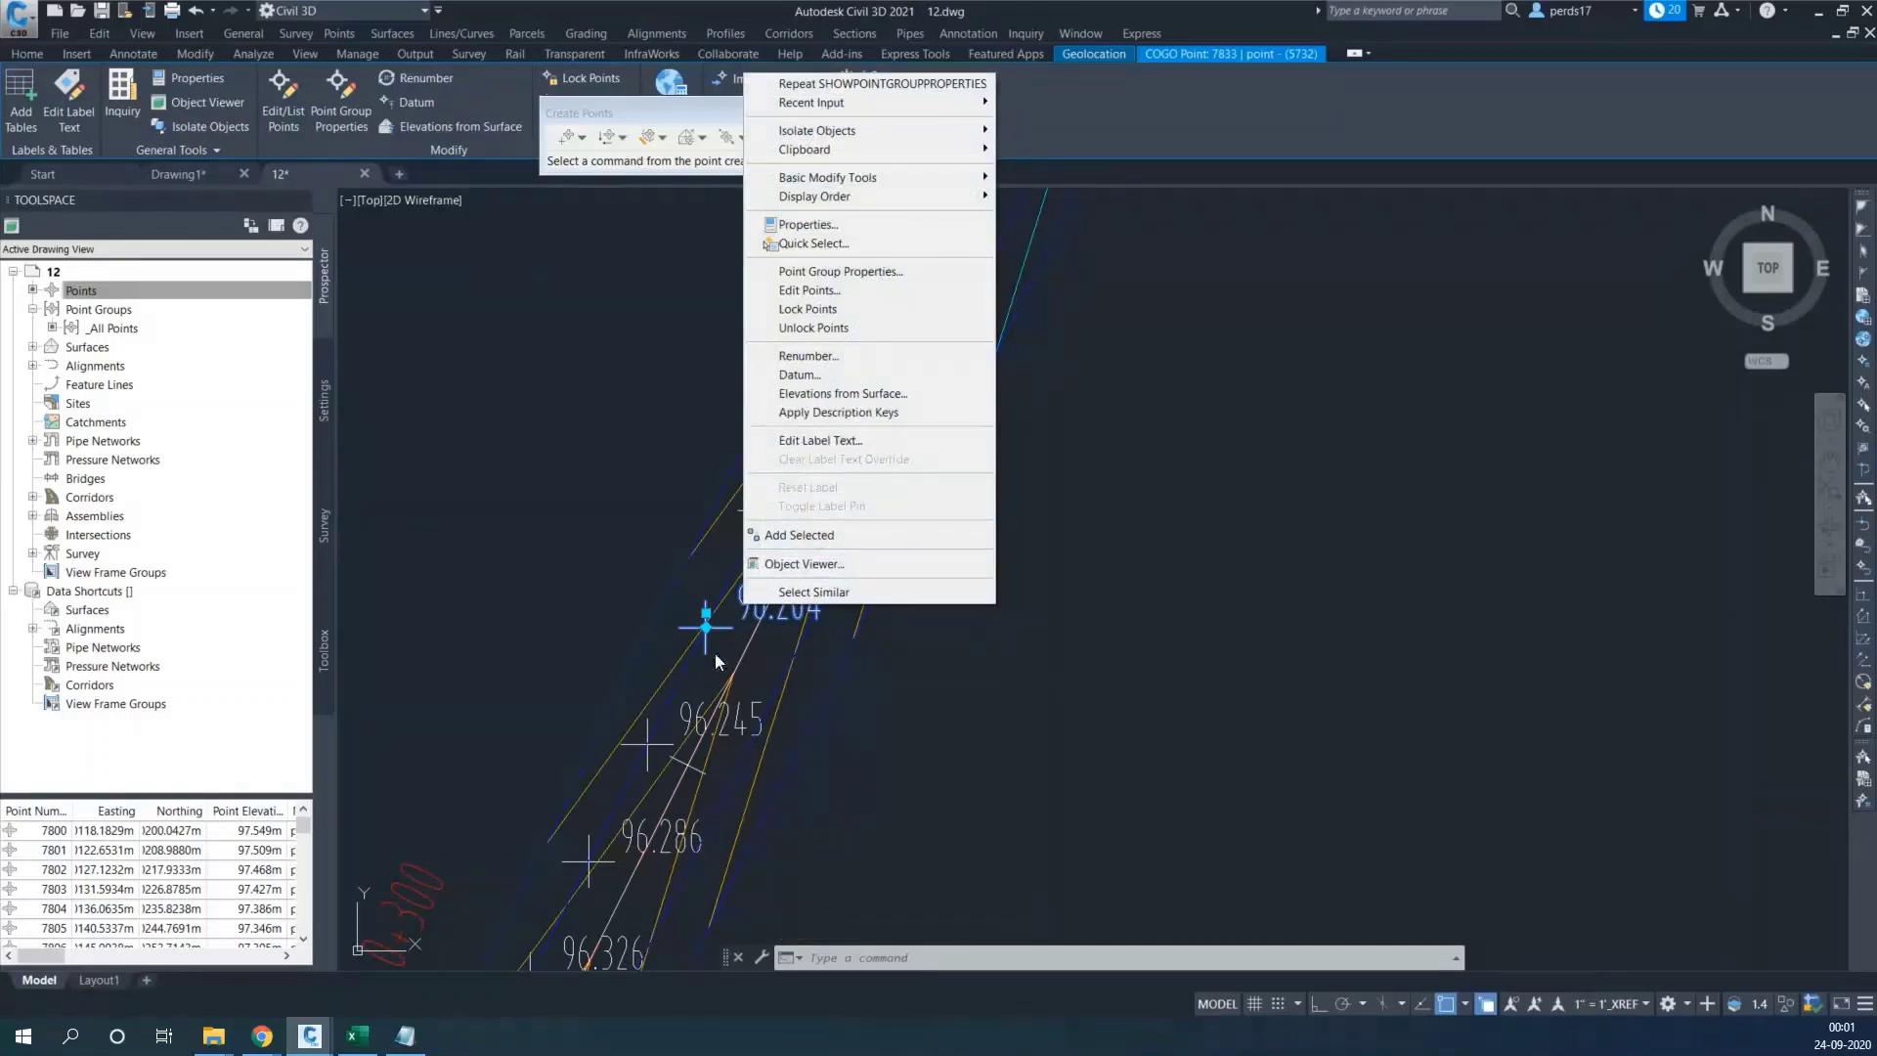
click(782, 591)
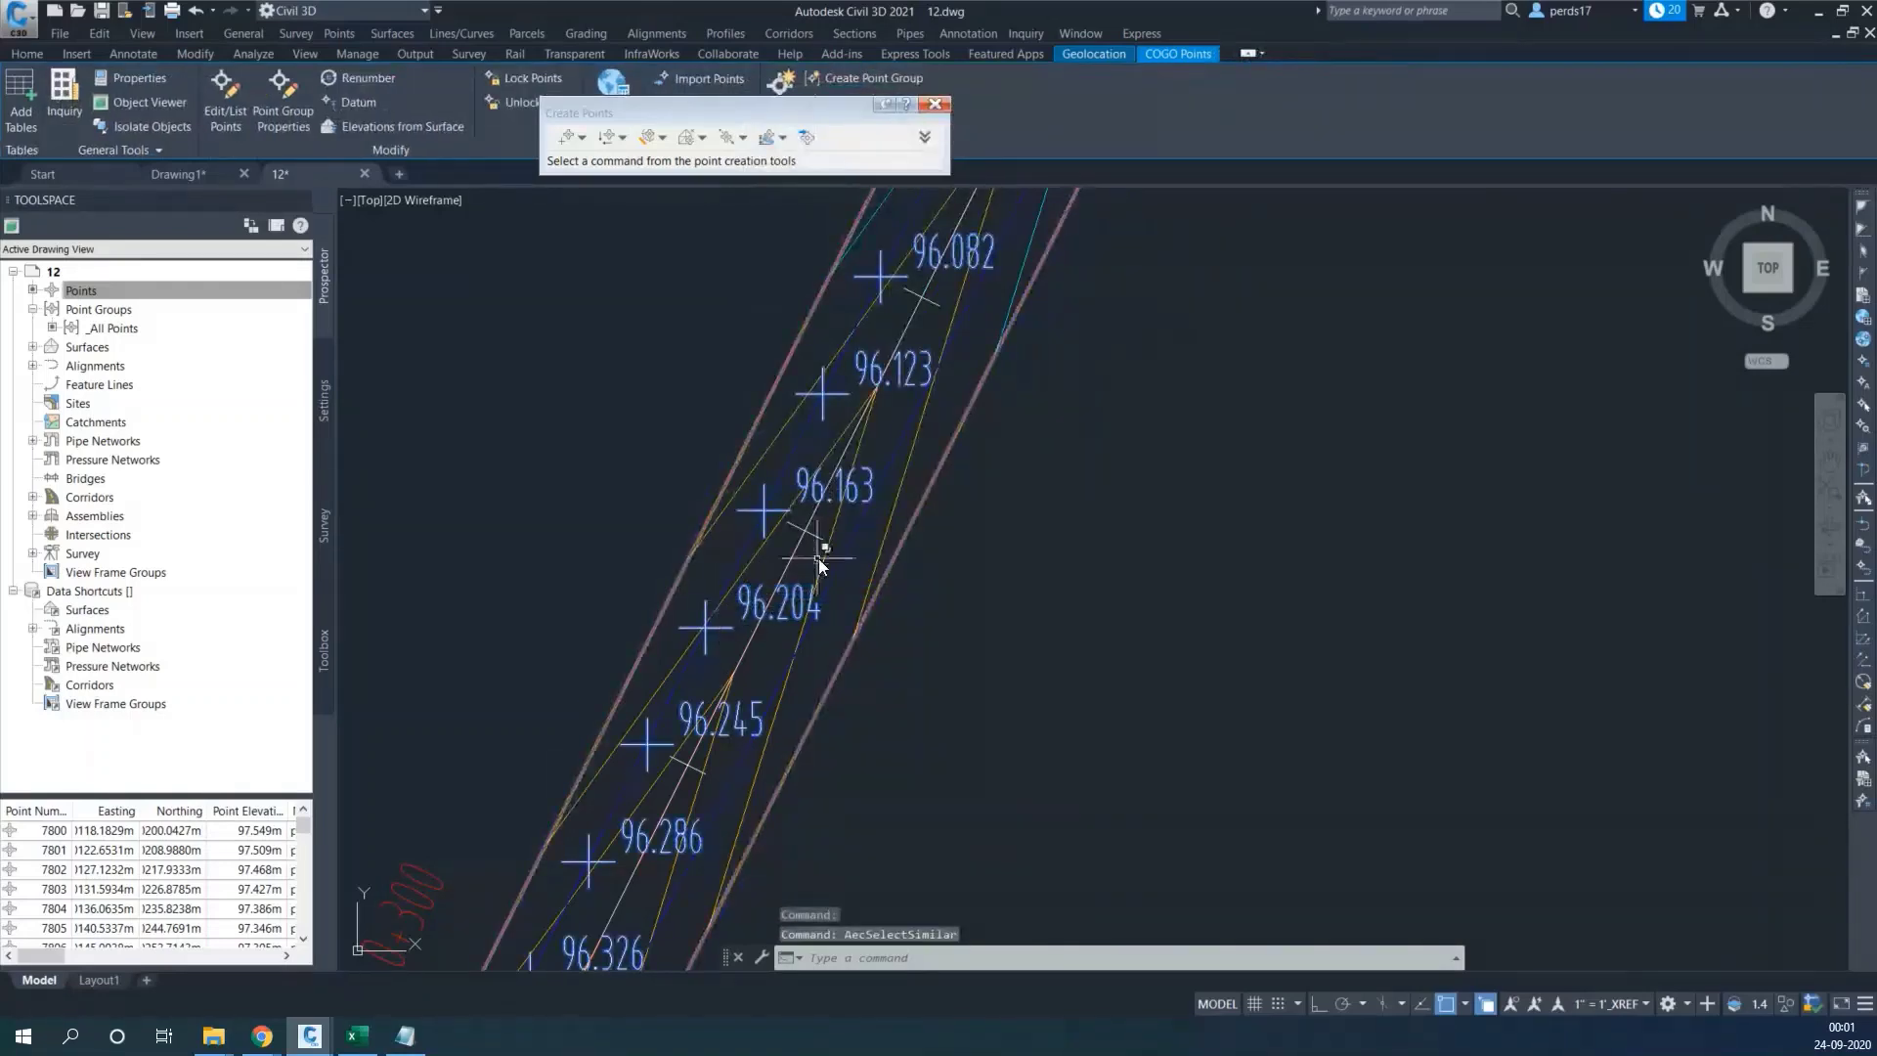
right_click(744, 623)
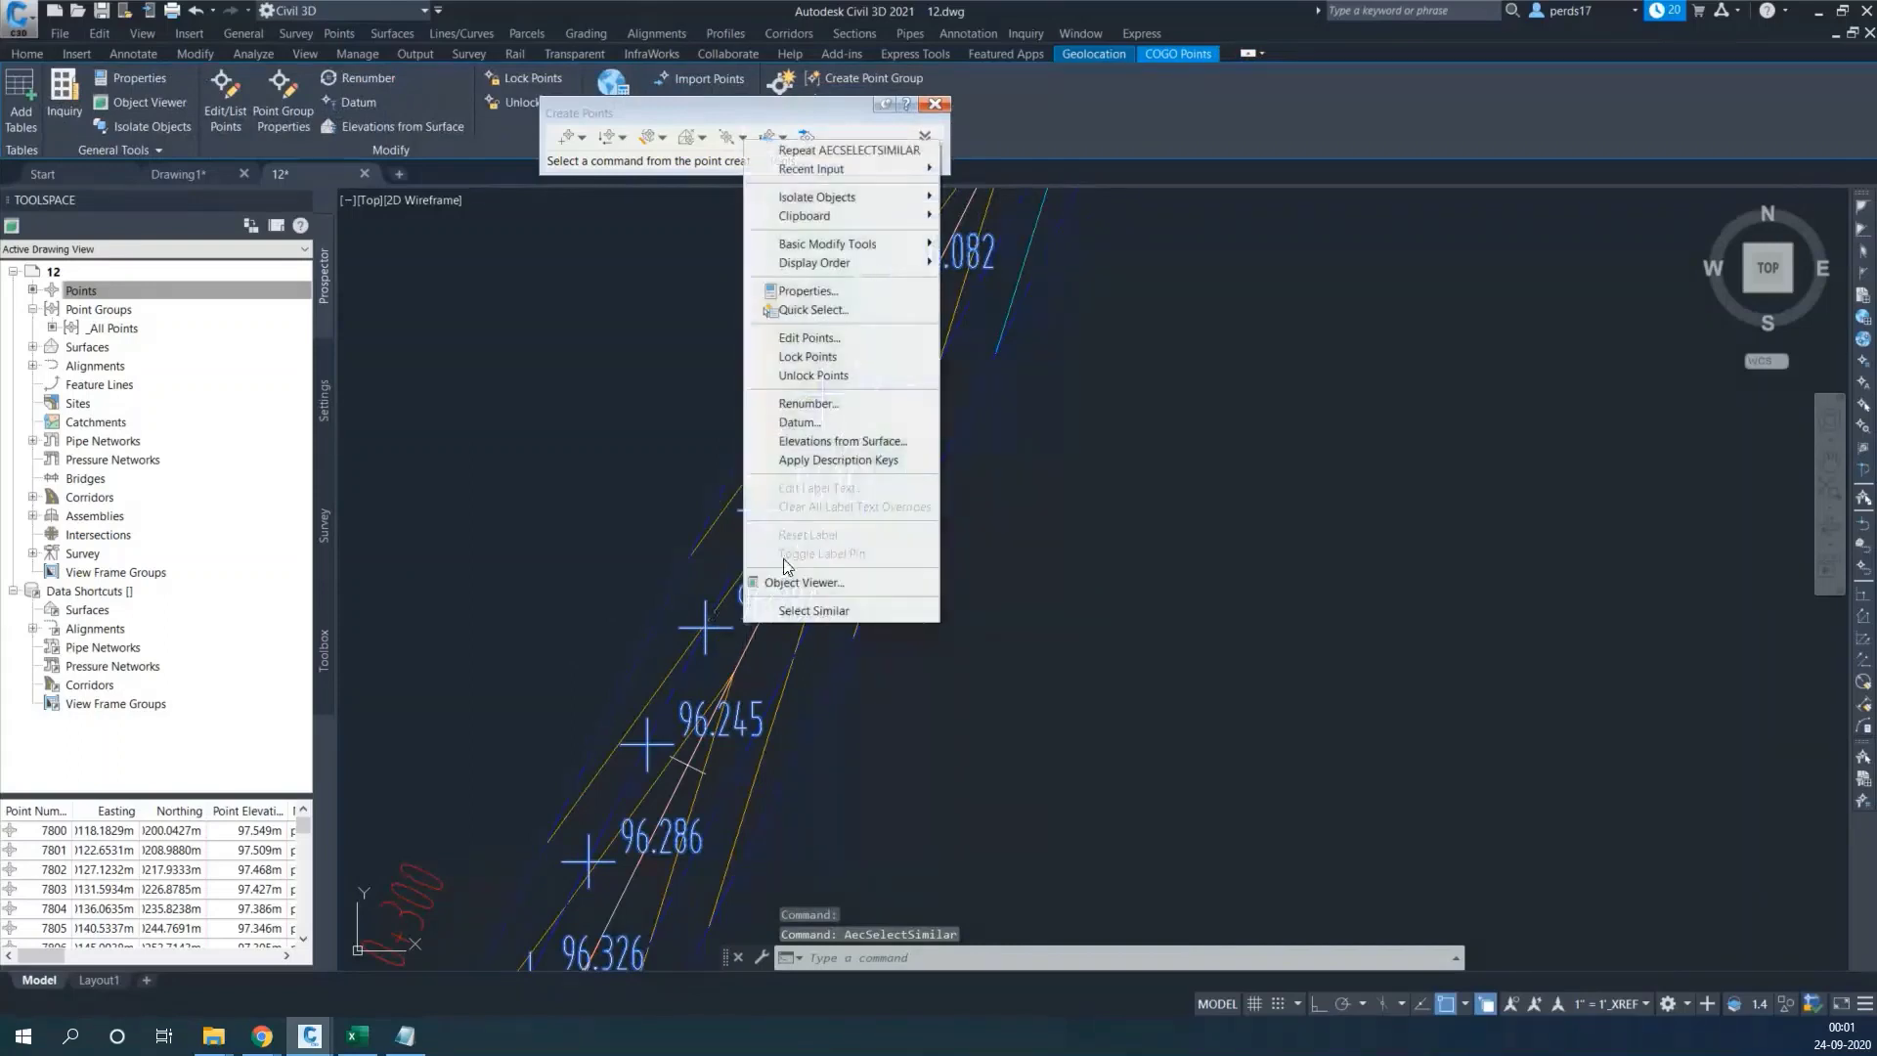
click(794, 445)
click(915, 286)
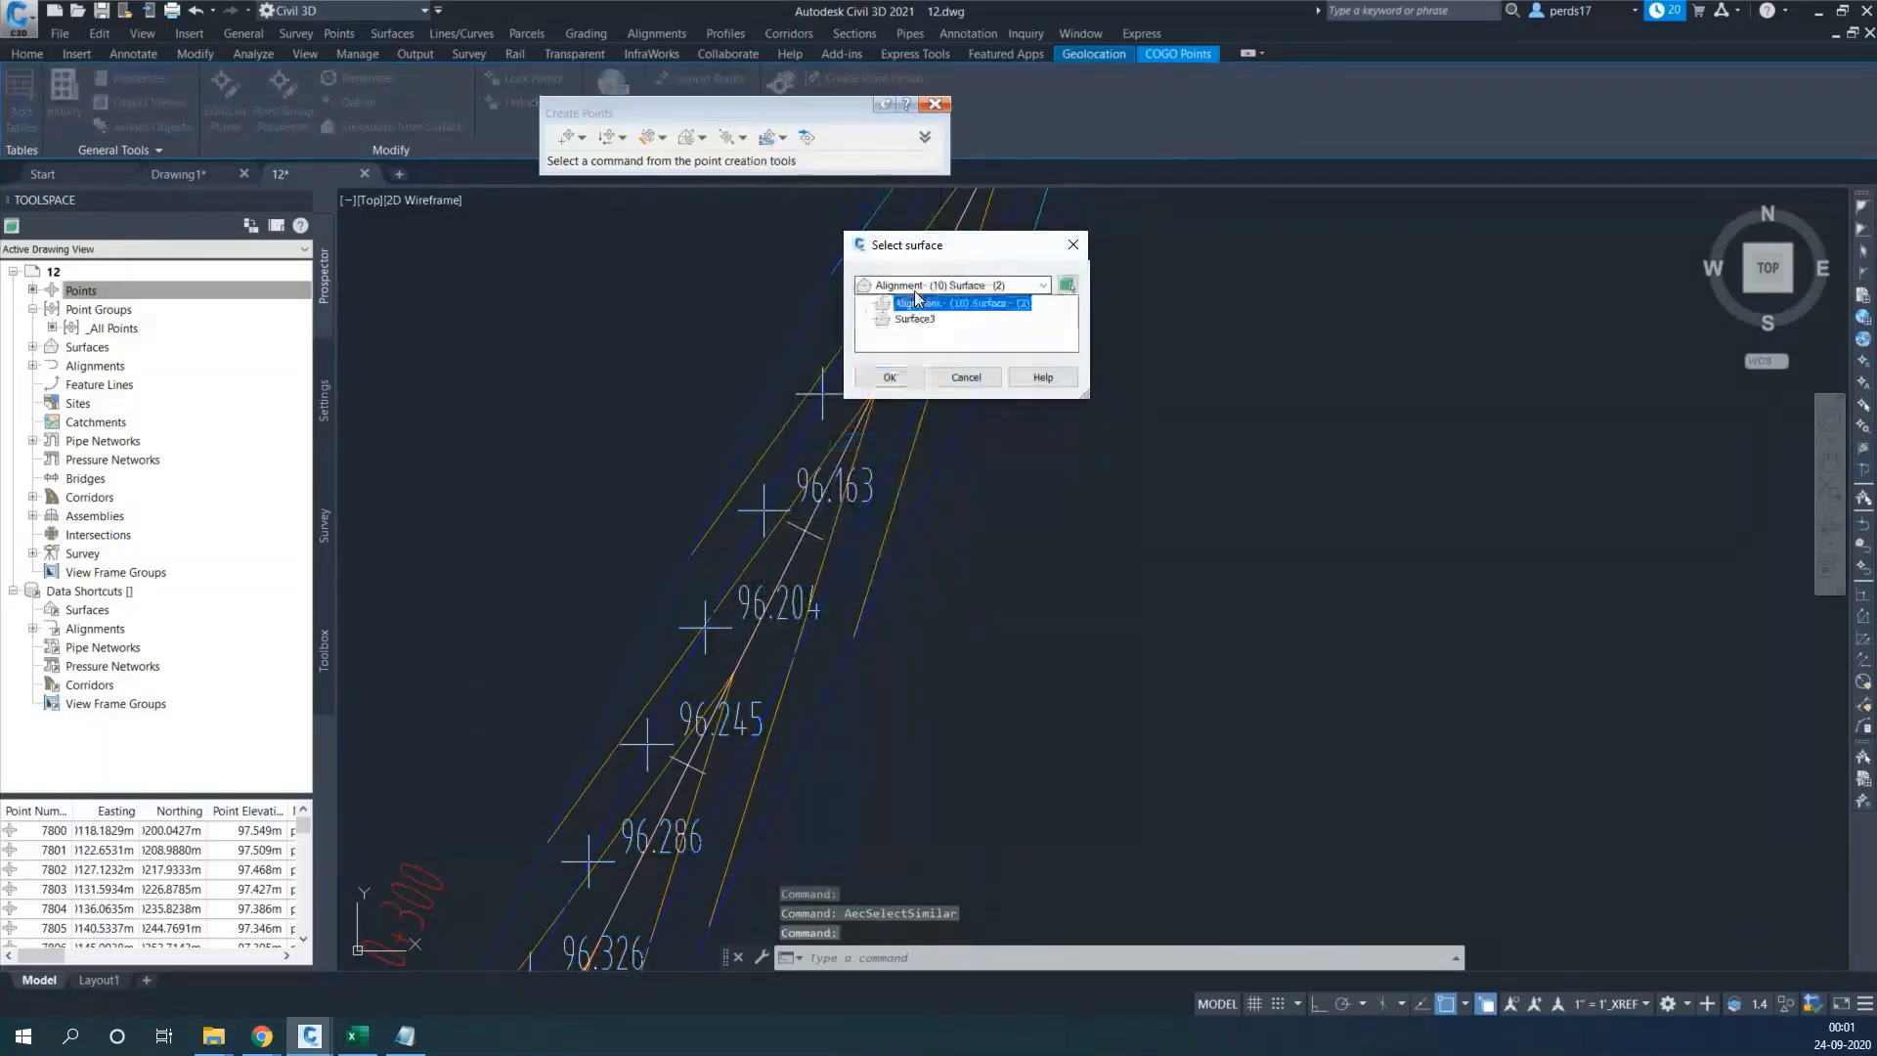
click(919, 305)
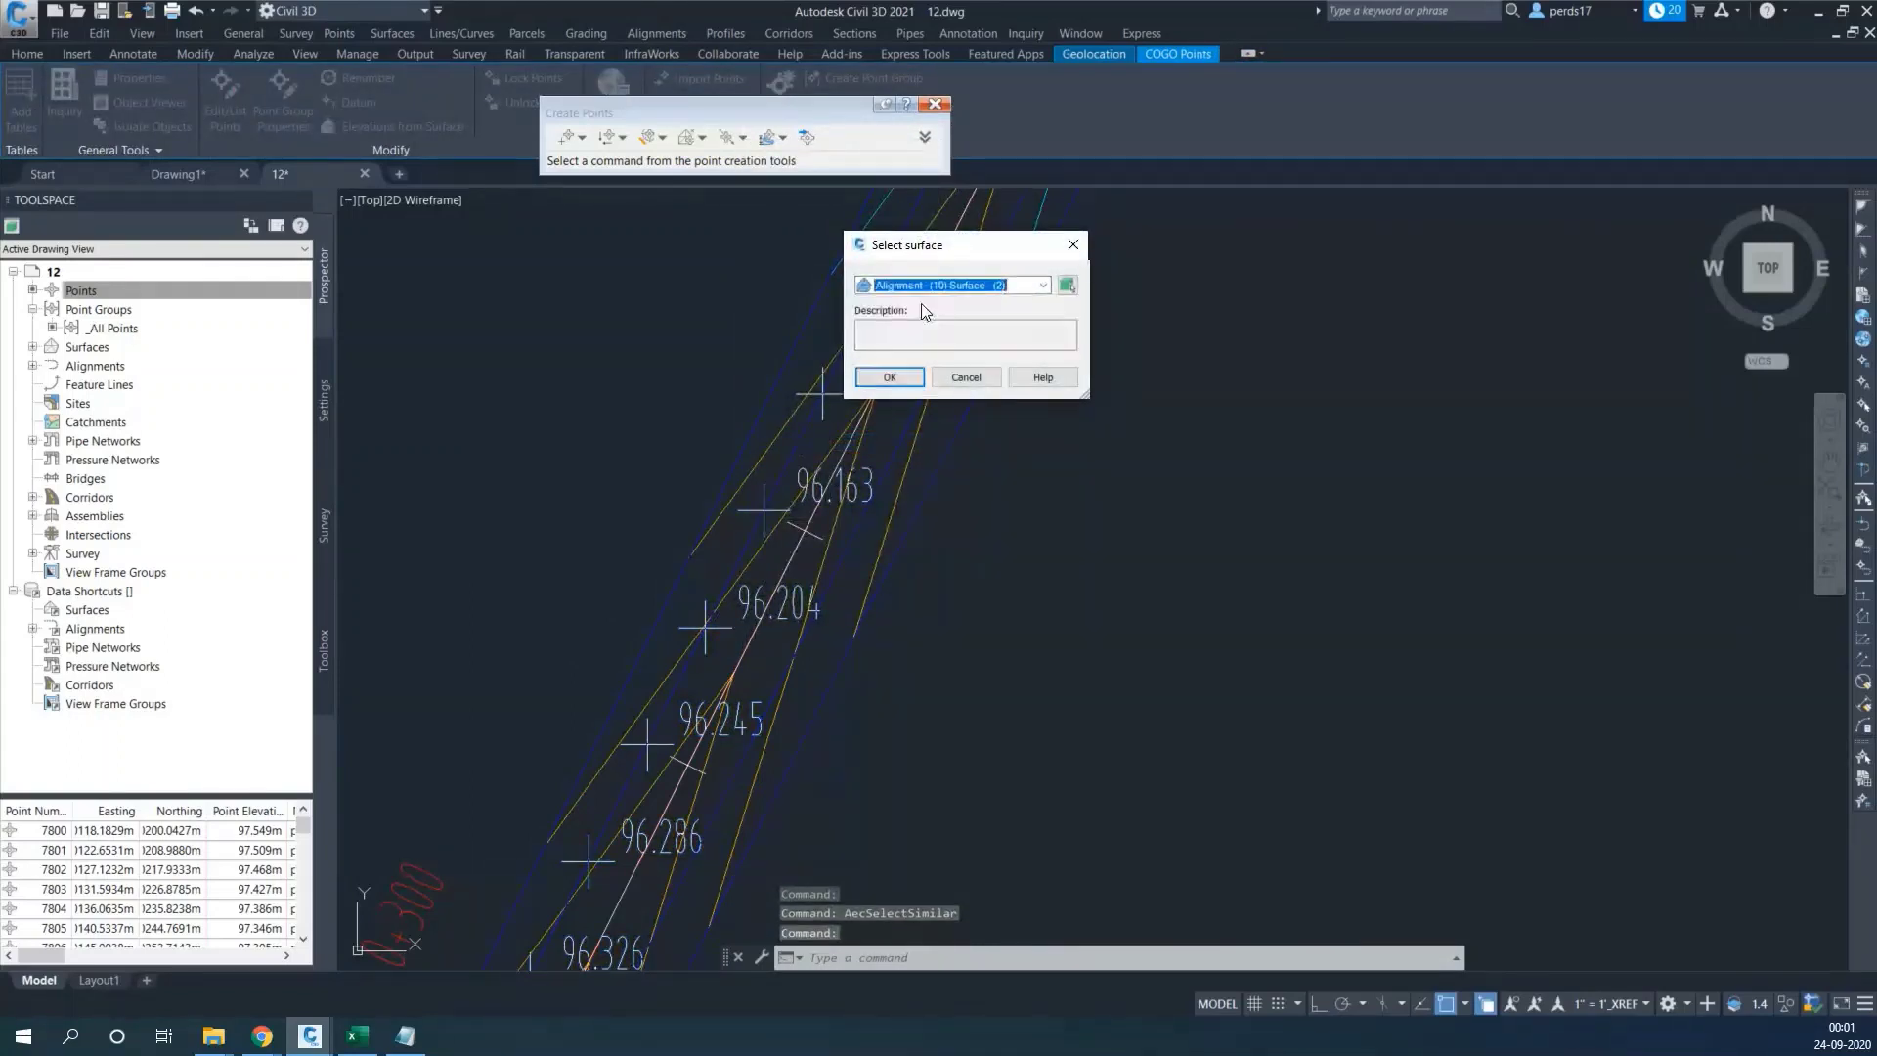
click(889, 377)
key(Escape)
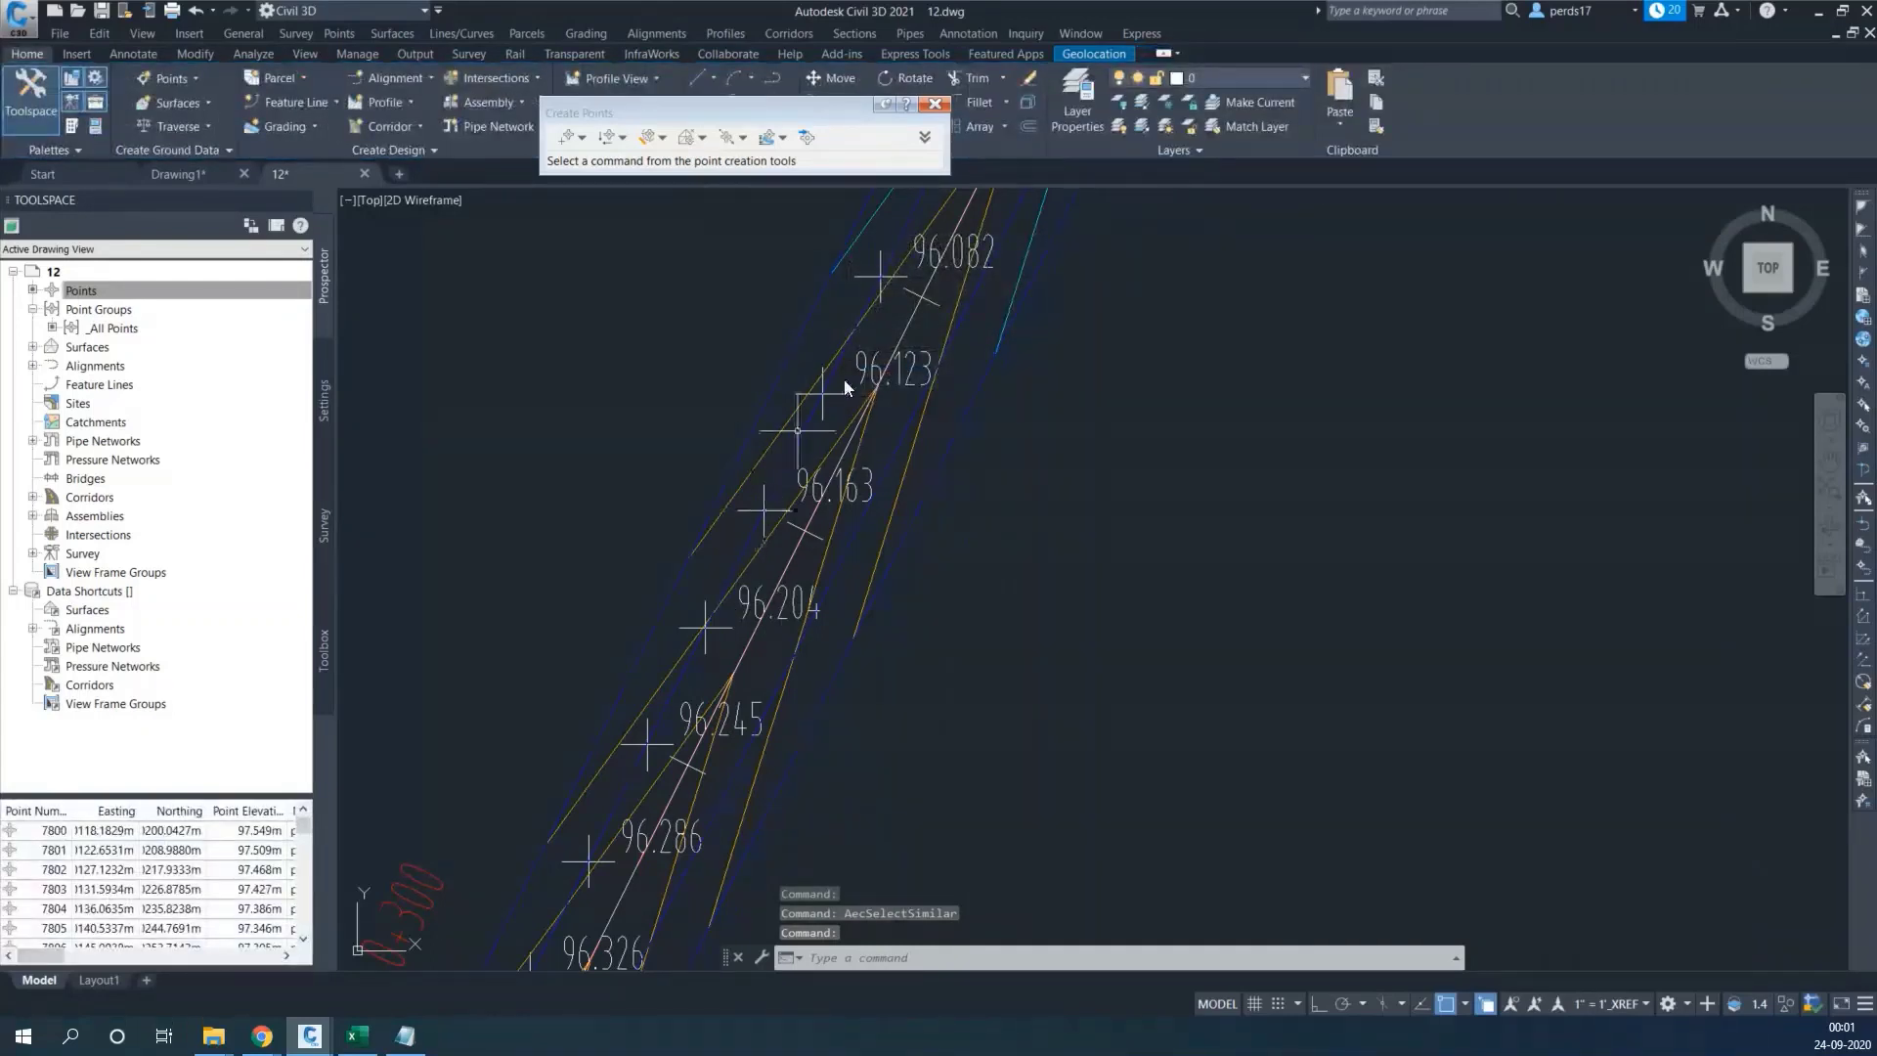
key(Escape)
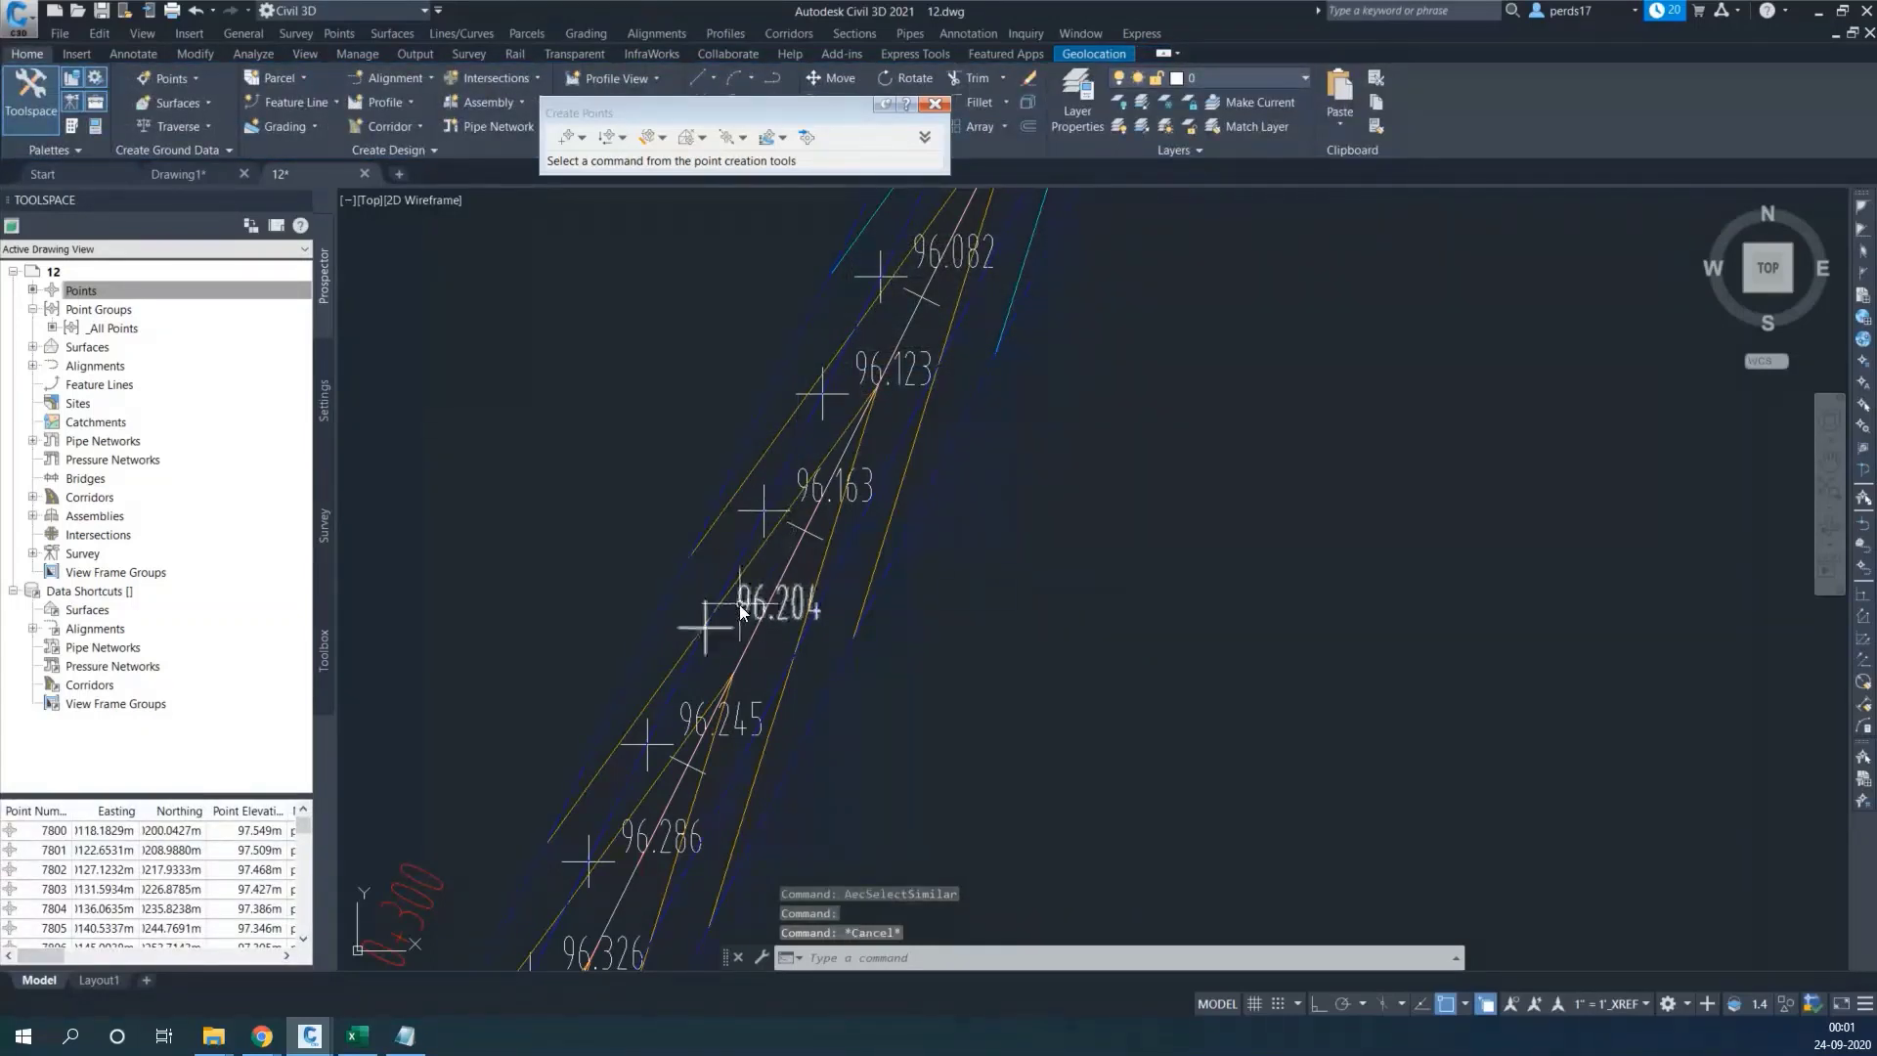
Set the _All Points group's point label style to Description and Elevation and accept the properties
click(743, 608)
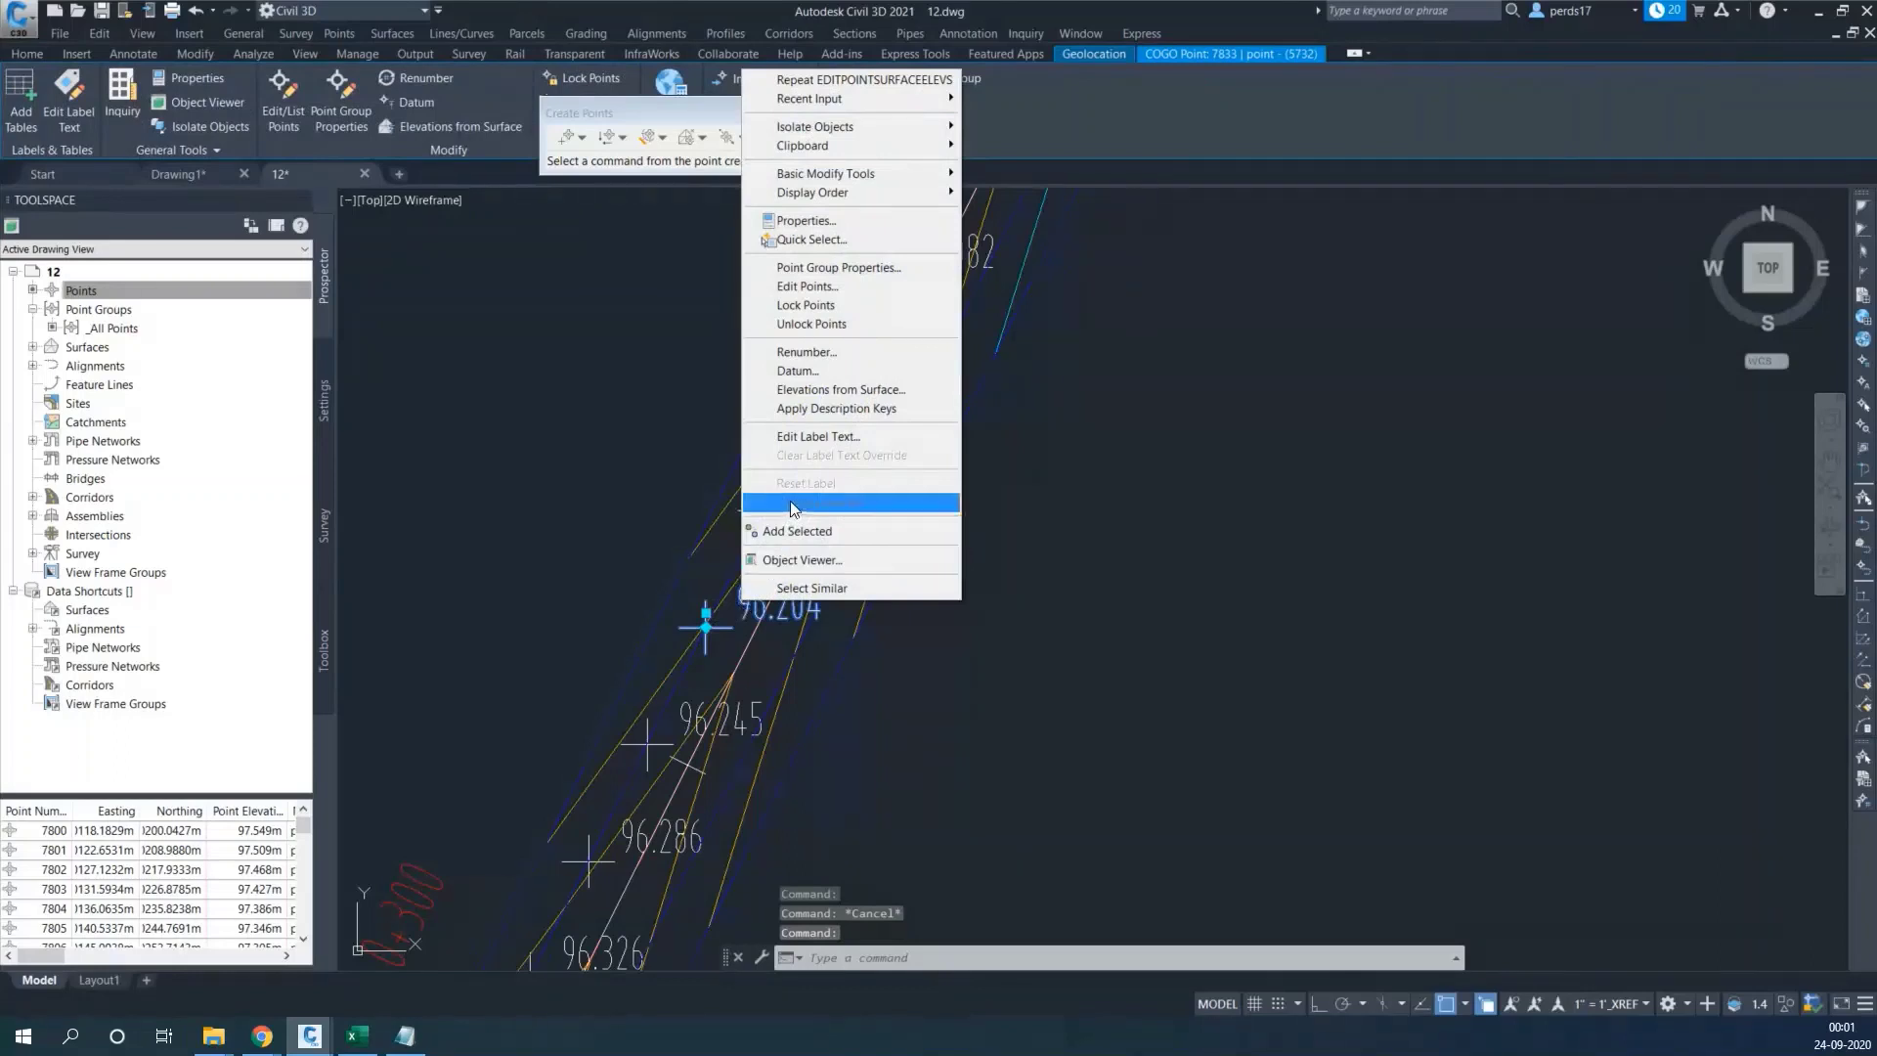
click(818, 267)
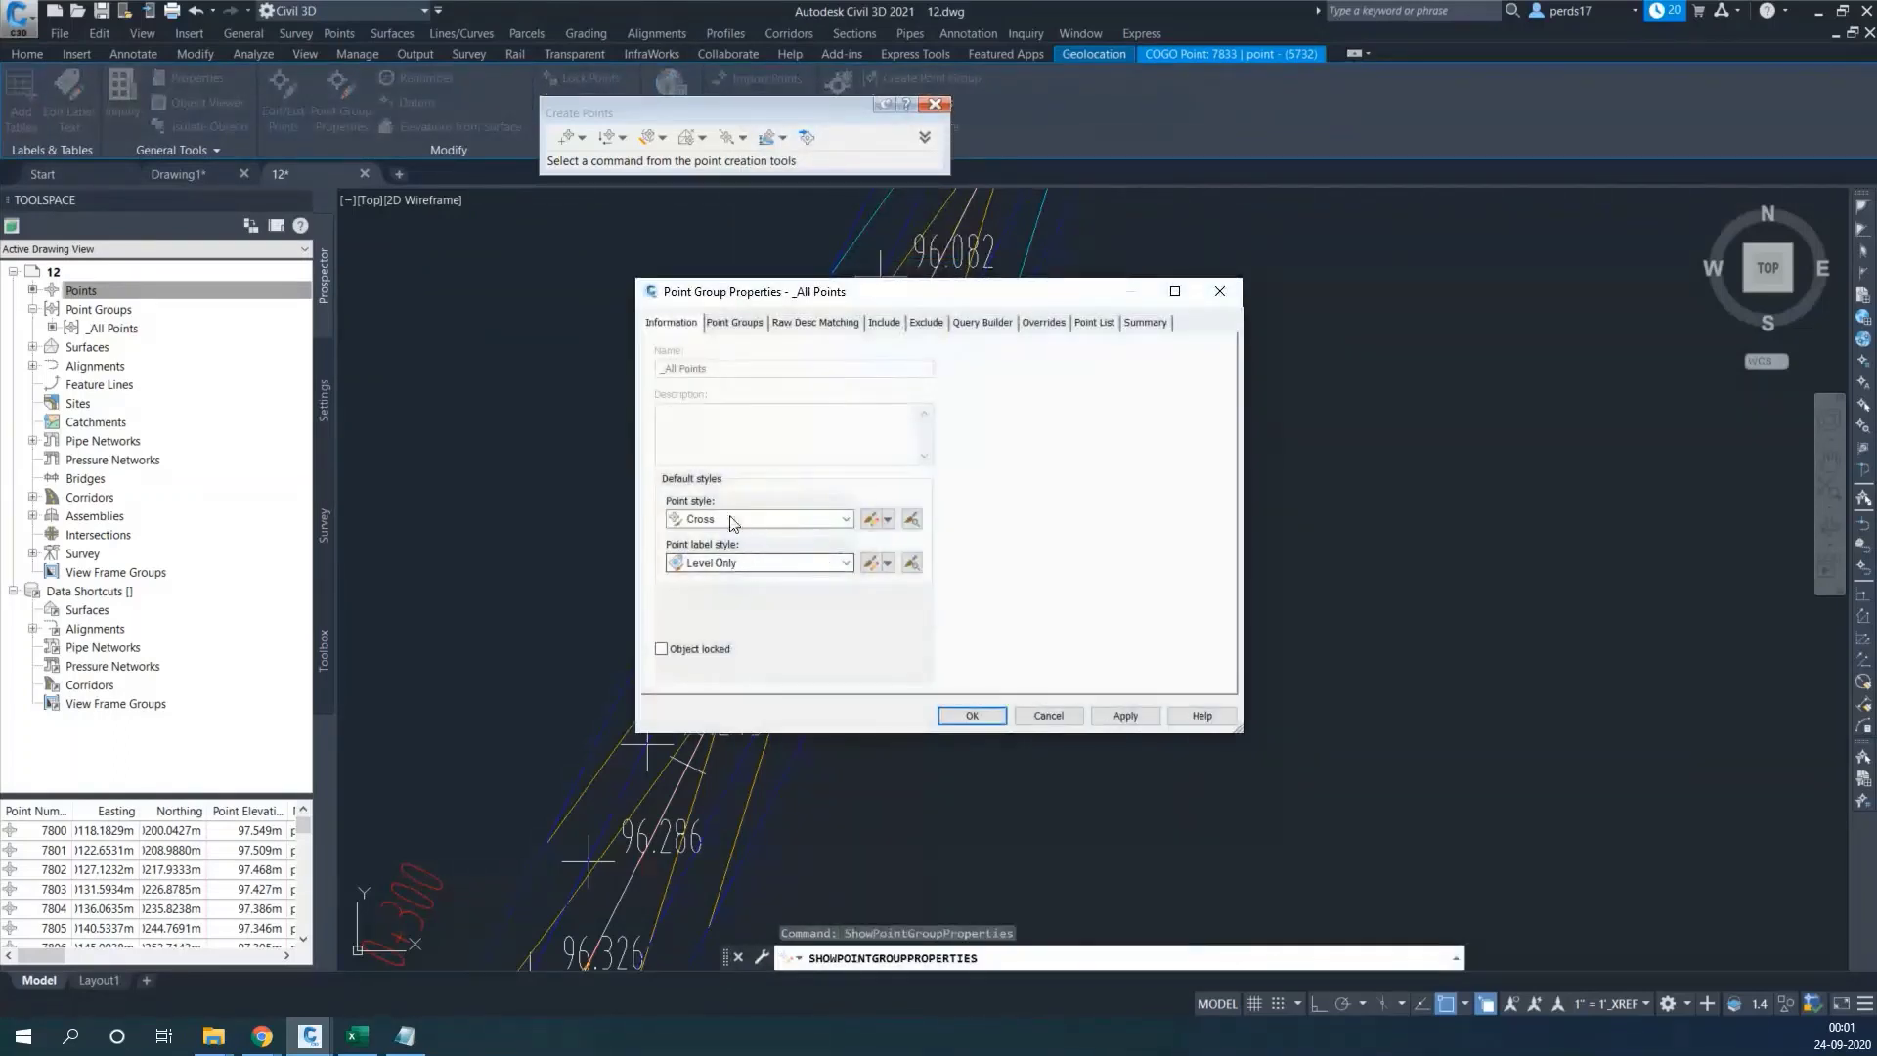
click(725, 565)
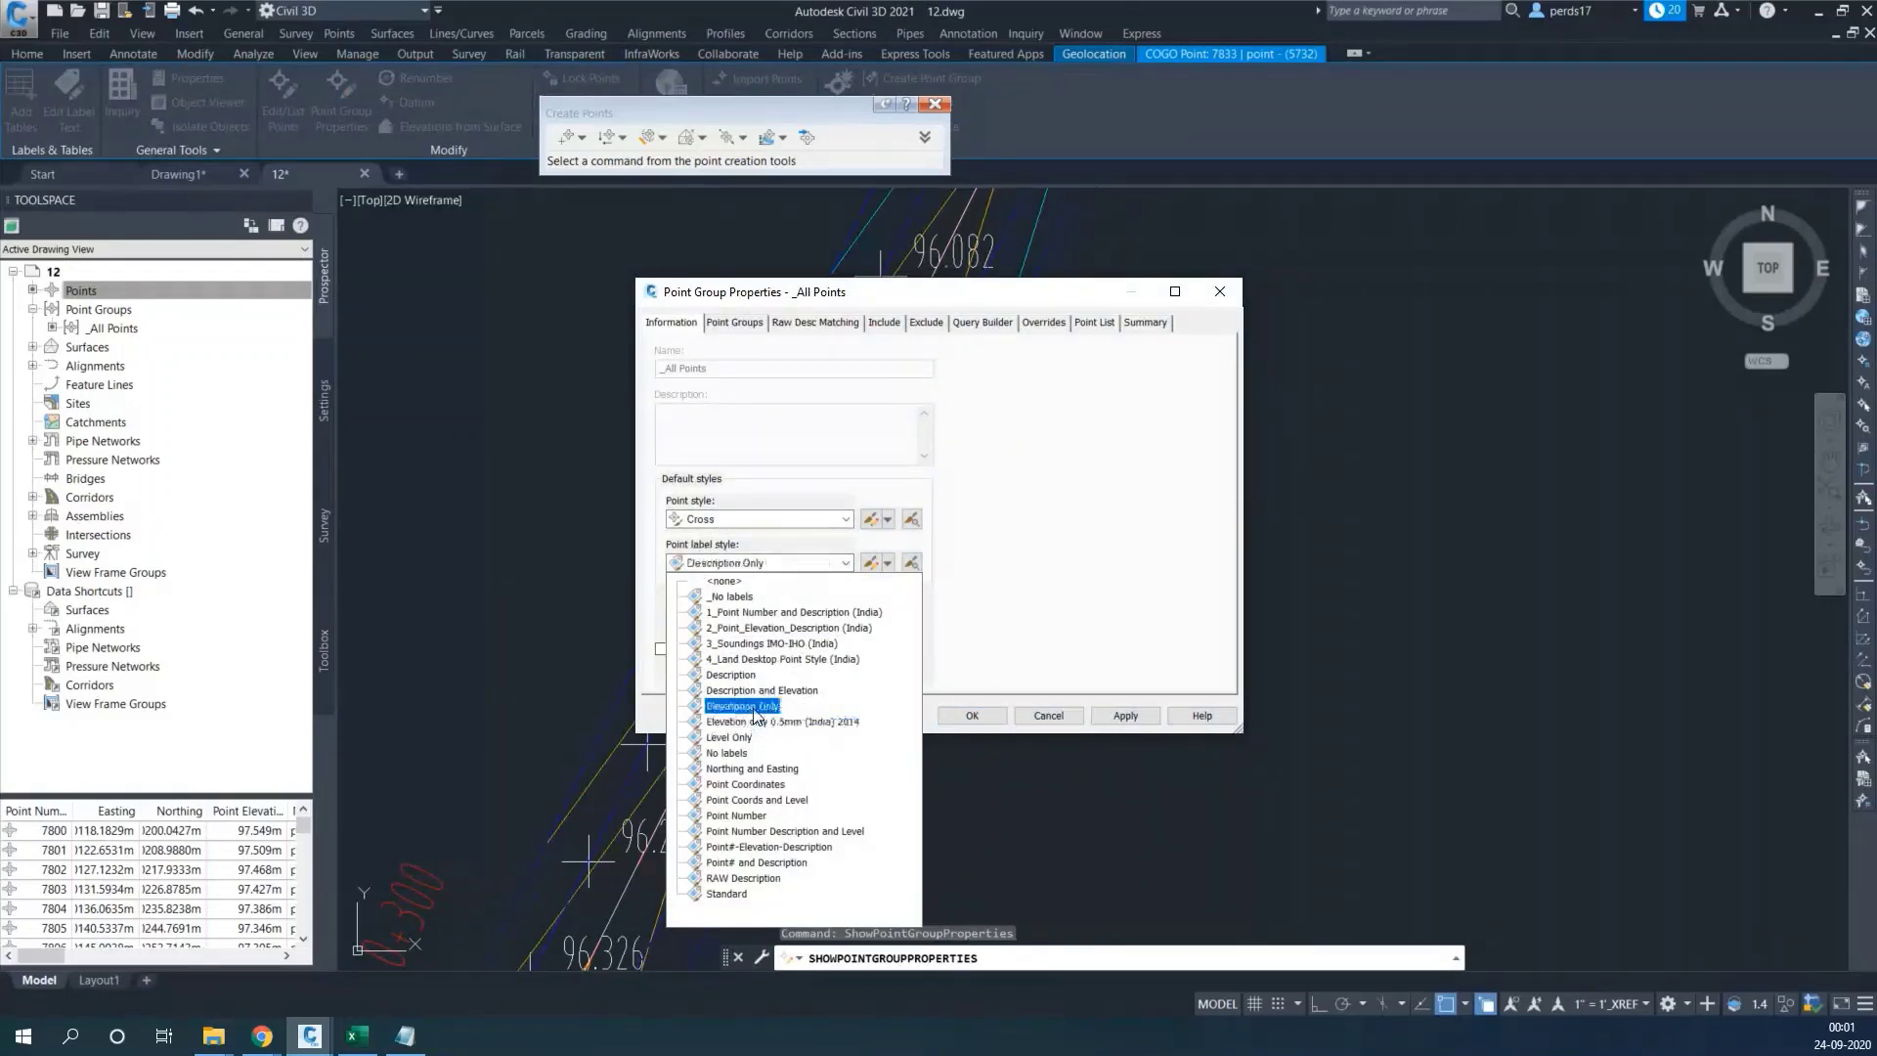
click(749, 693)
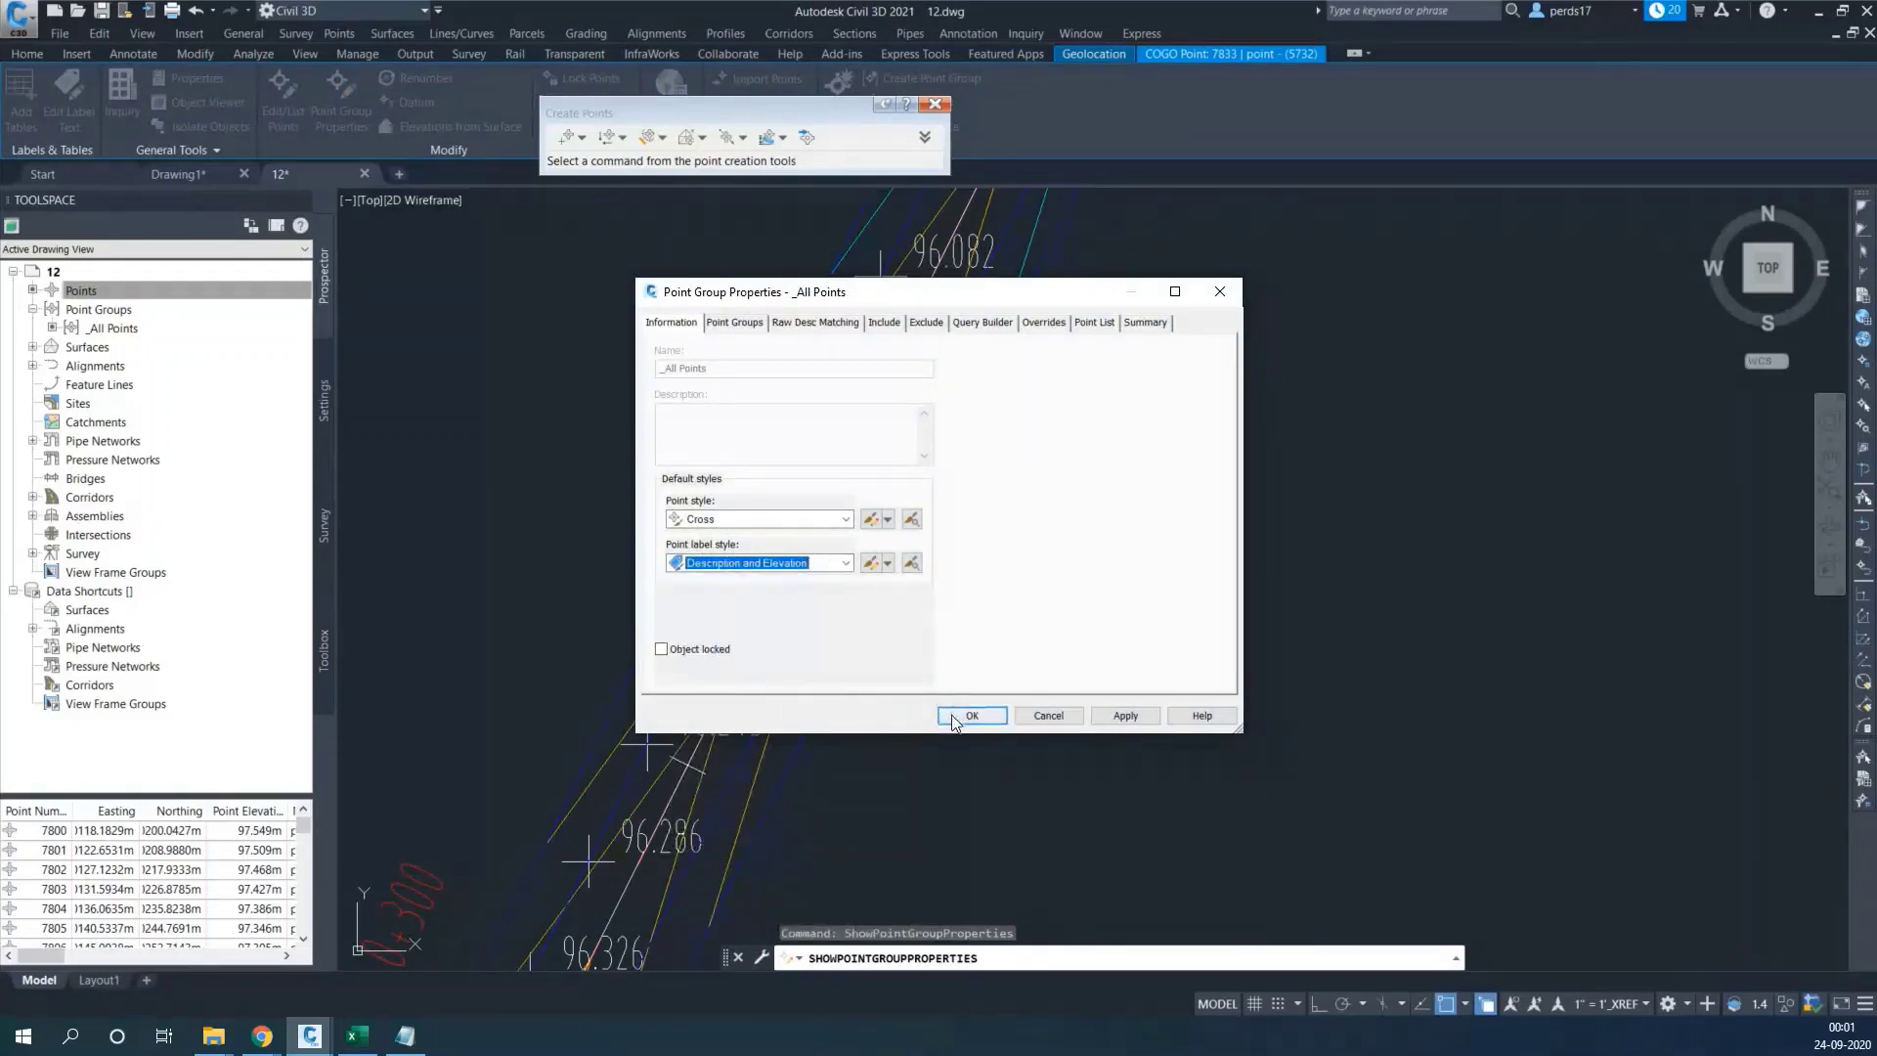
click(970, 715)
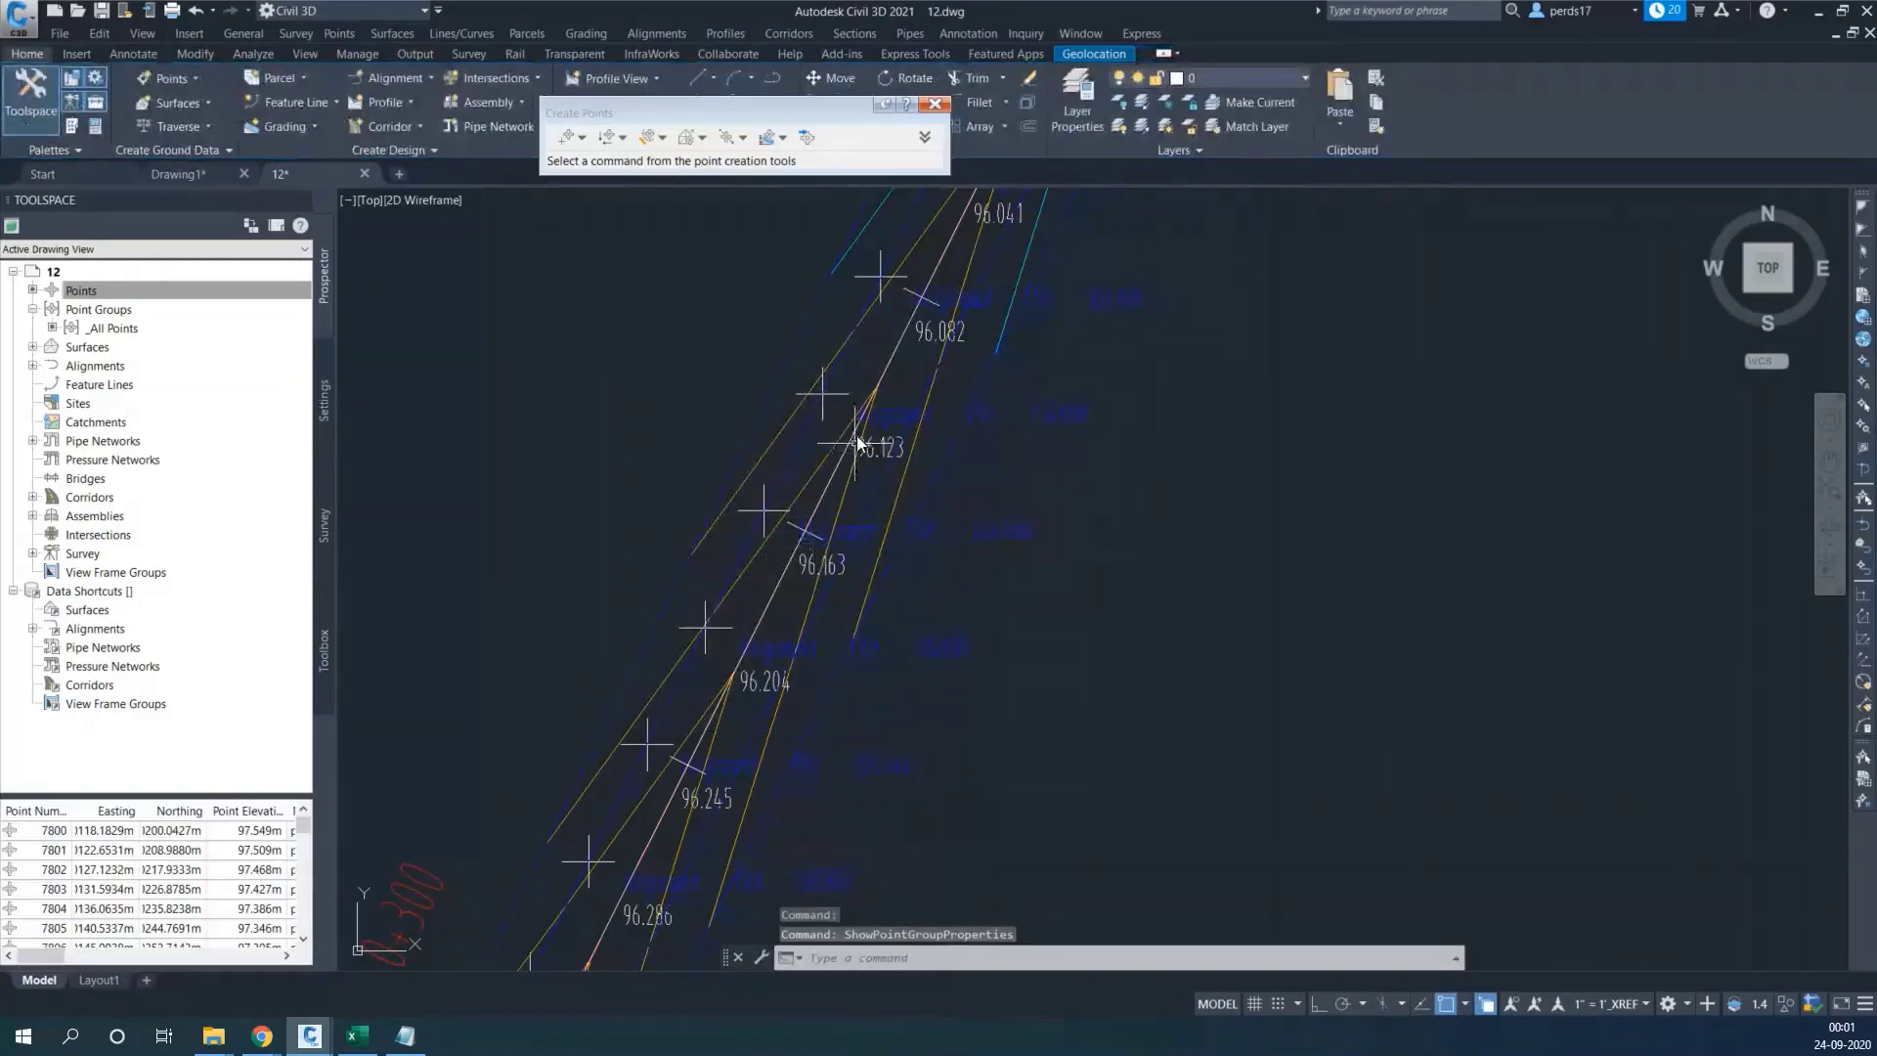
scroll(856, 436, up, 4)
middle_drag(893, 520, 687, 576)
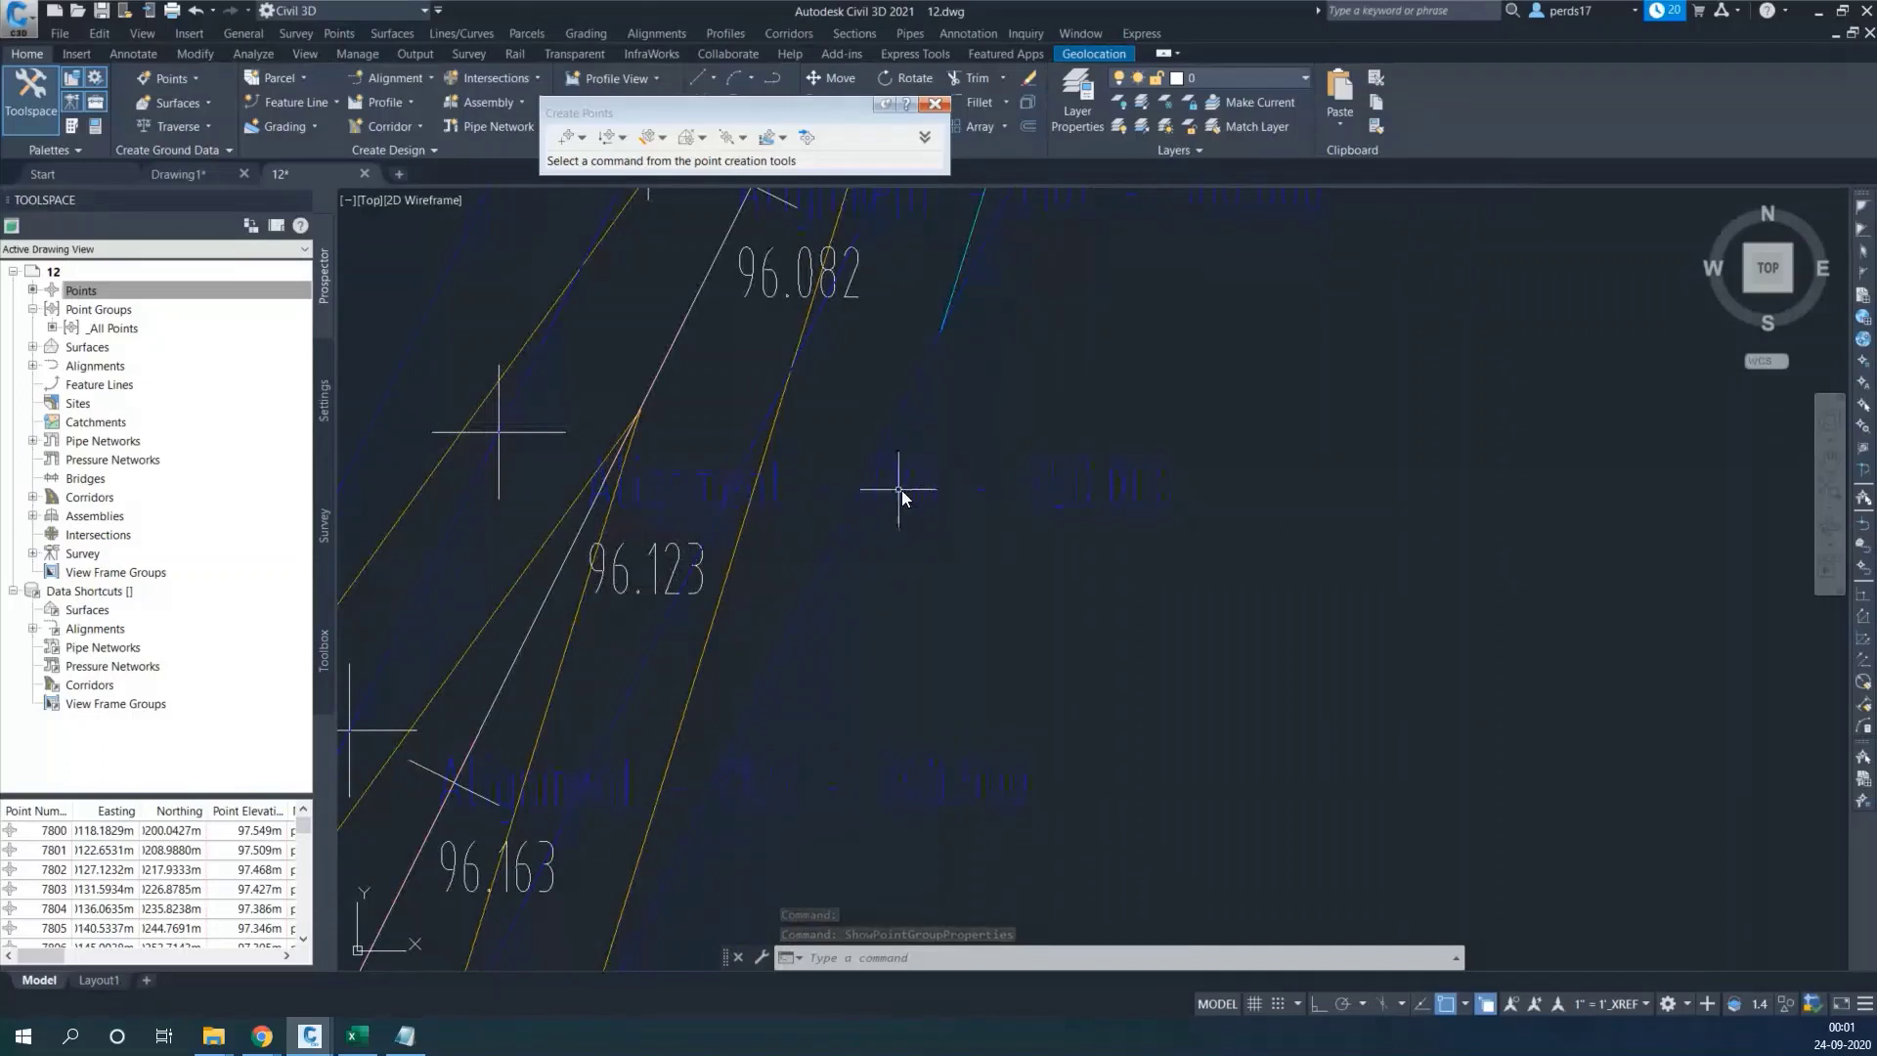
scroll(939, 497, up, 4)
scroll(984, 500, down, 4)
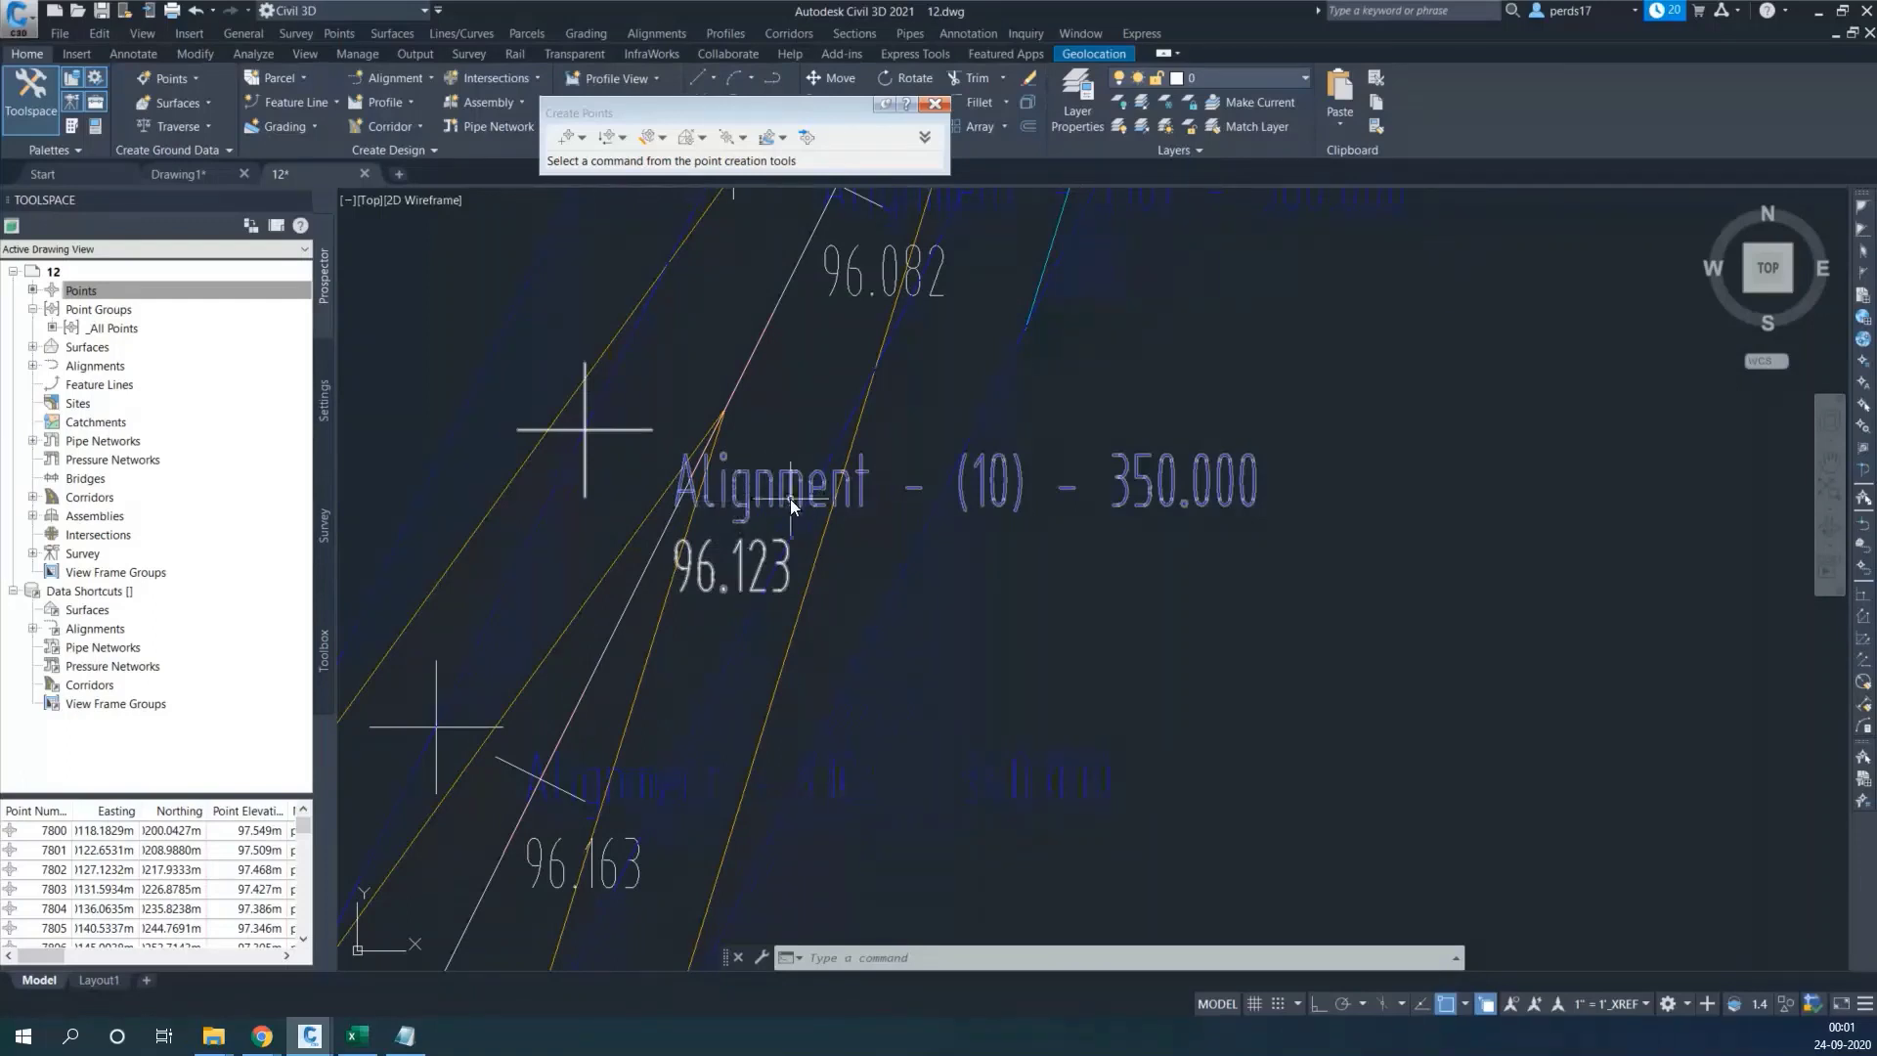
scroll(804, 489, down, 4)
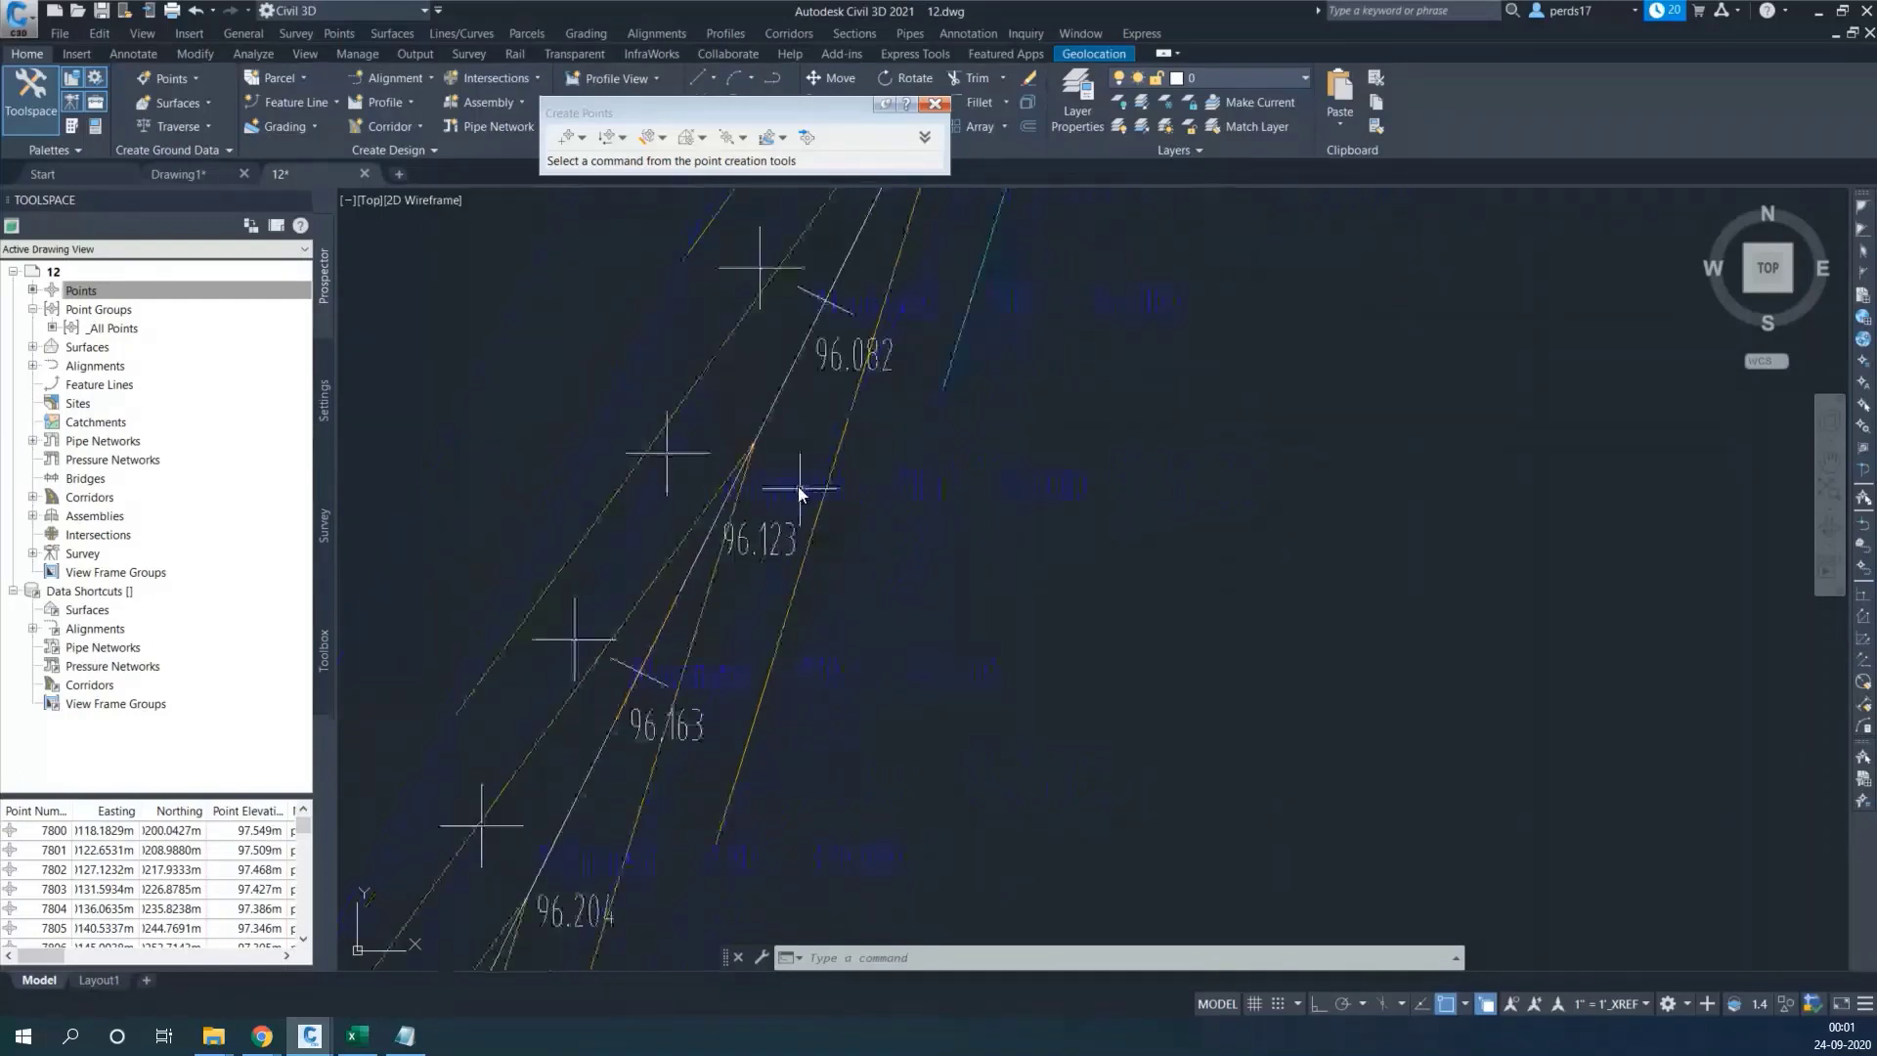
Select every entry in the drawing's point list and copy the point data to the clipboard
click(231, 293)
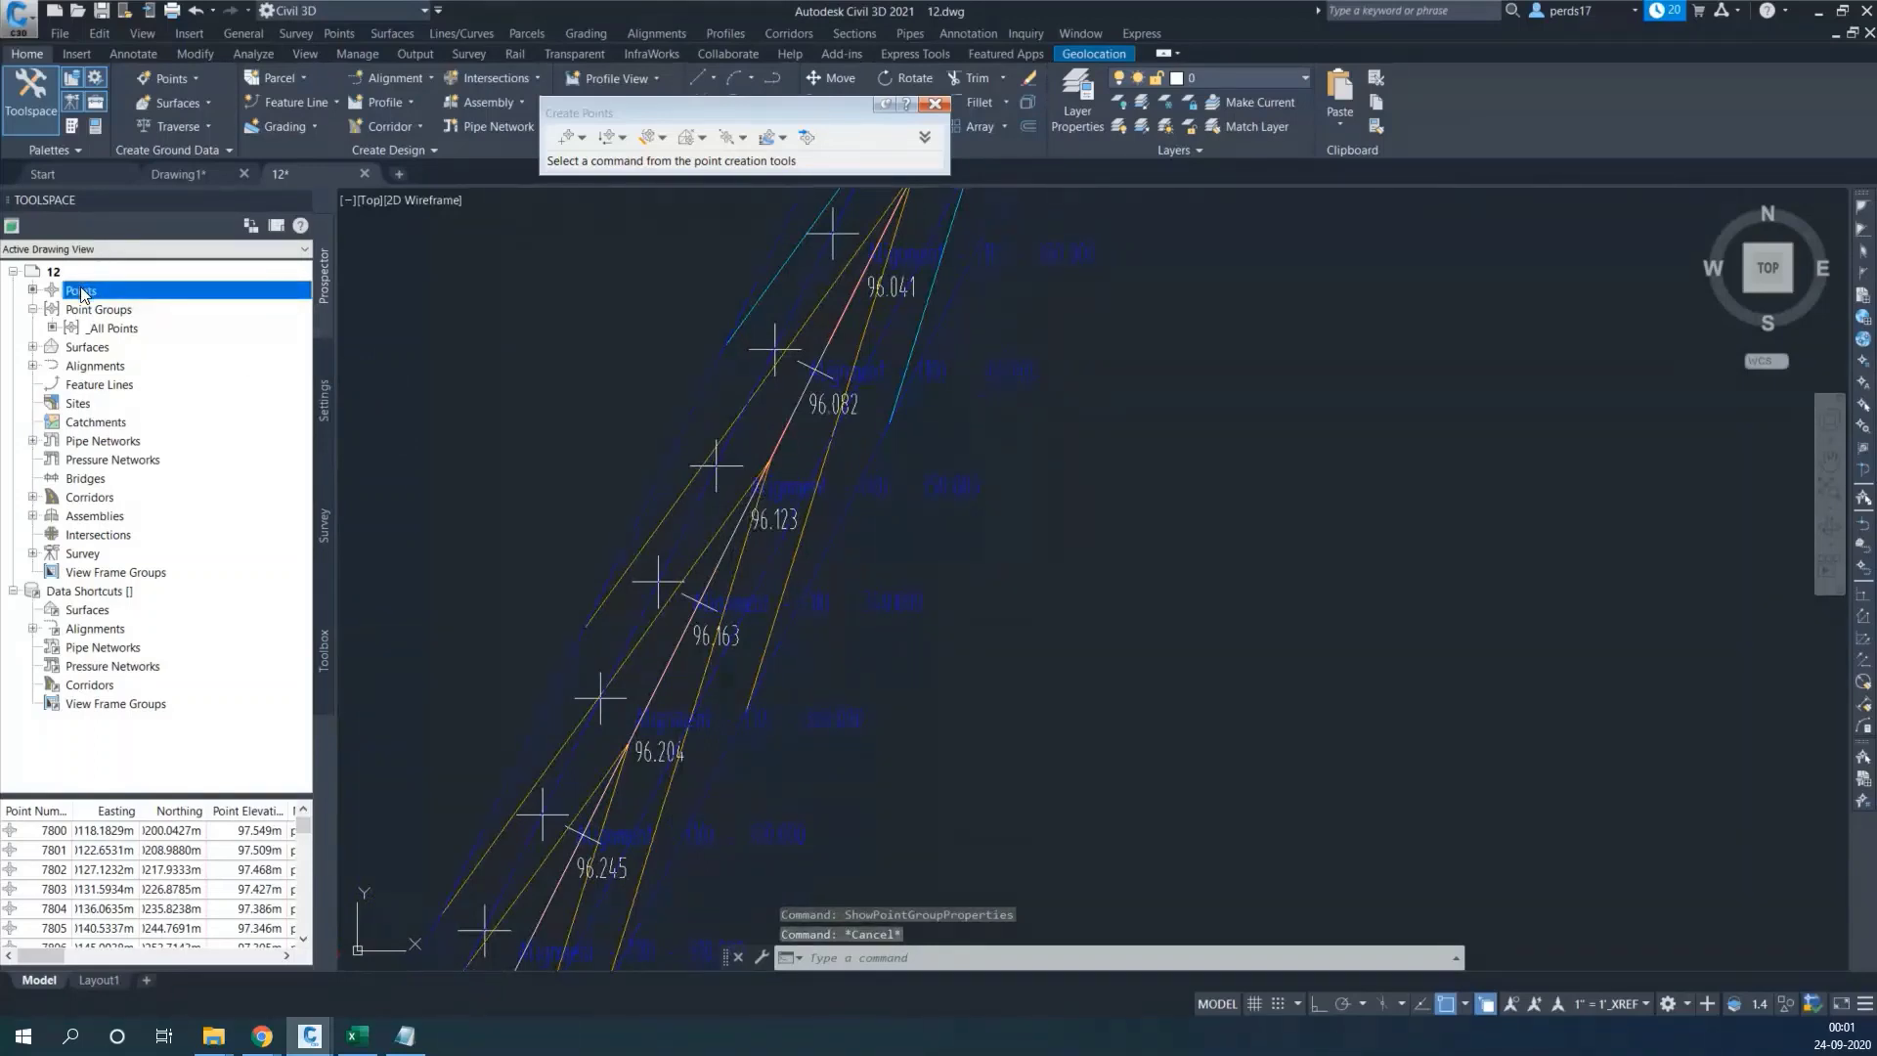
click(90, 850)
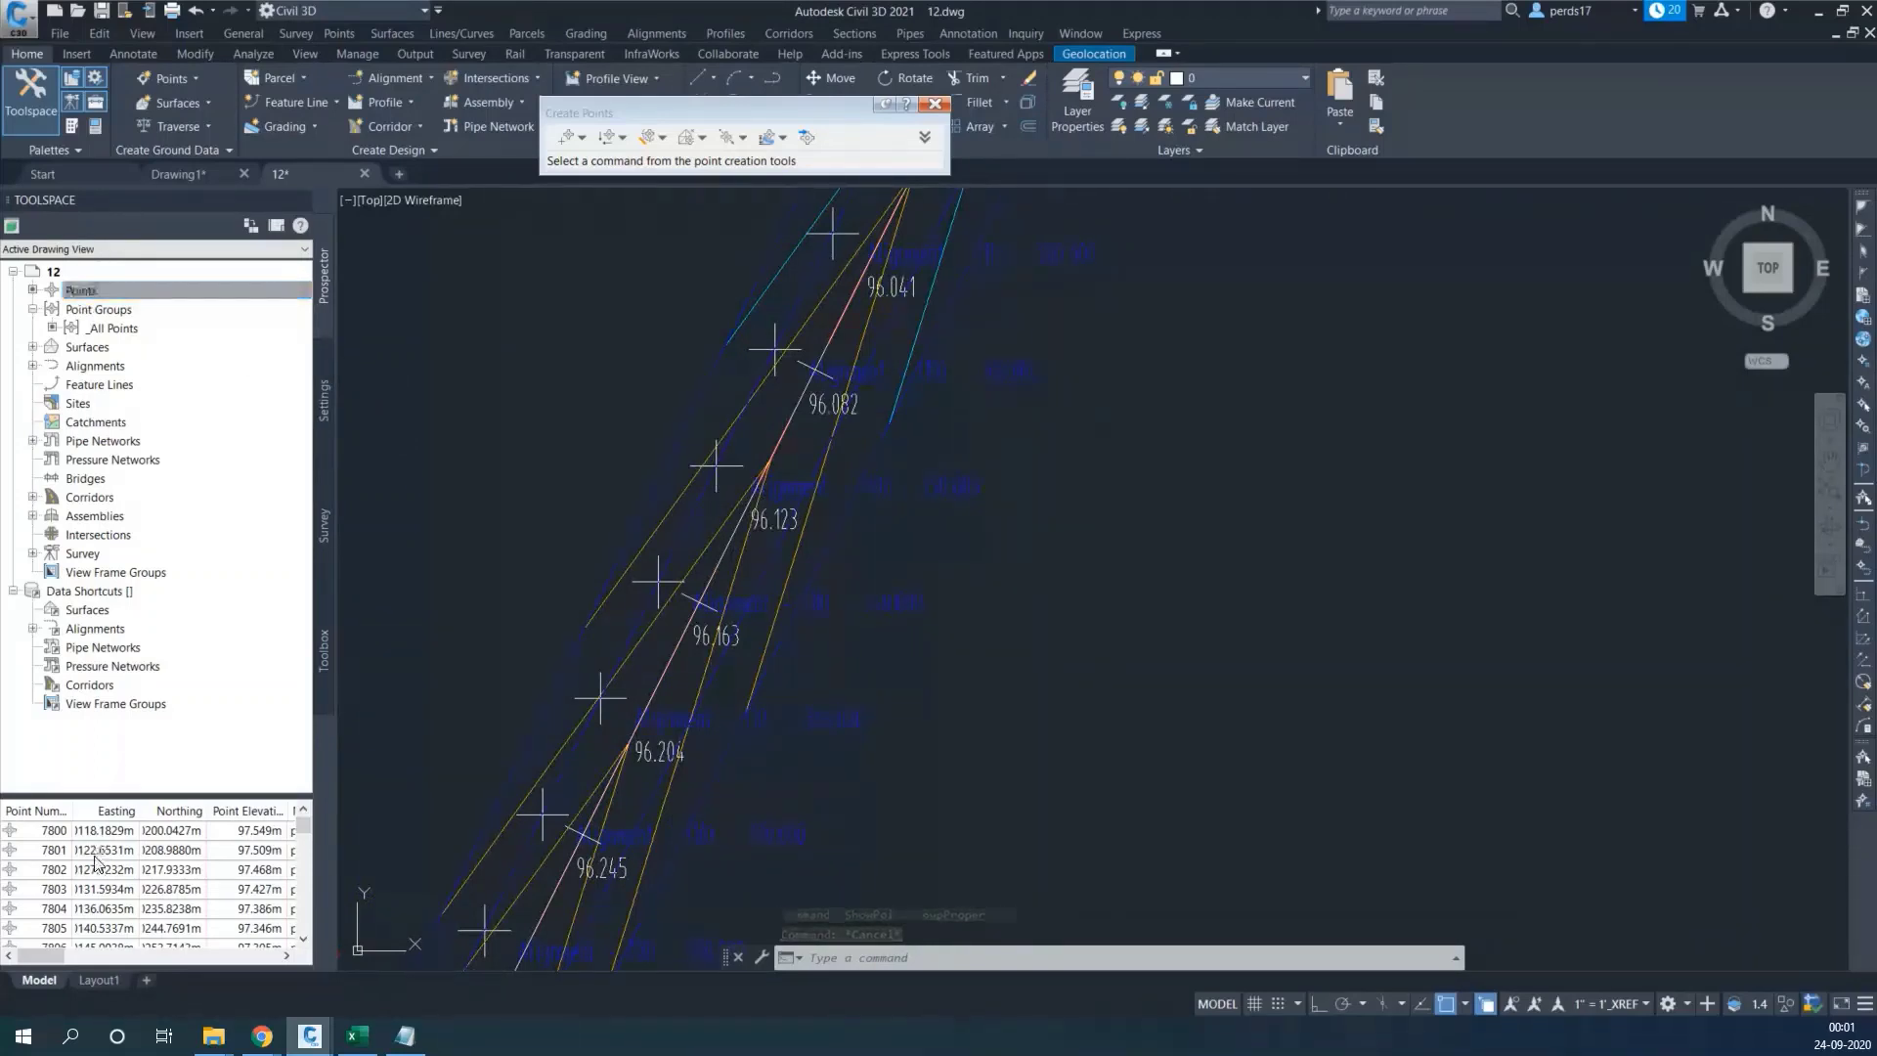
key(ctrl+a)
right_click(89, 850)
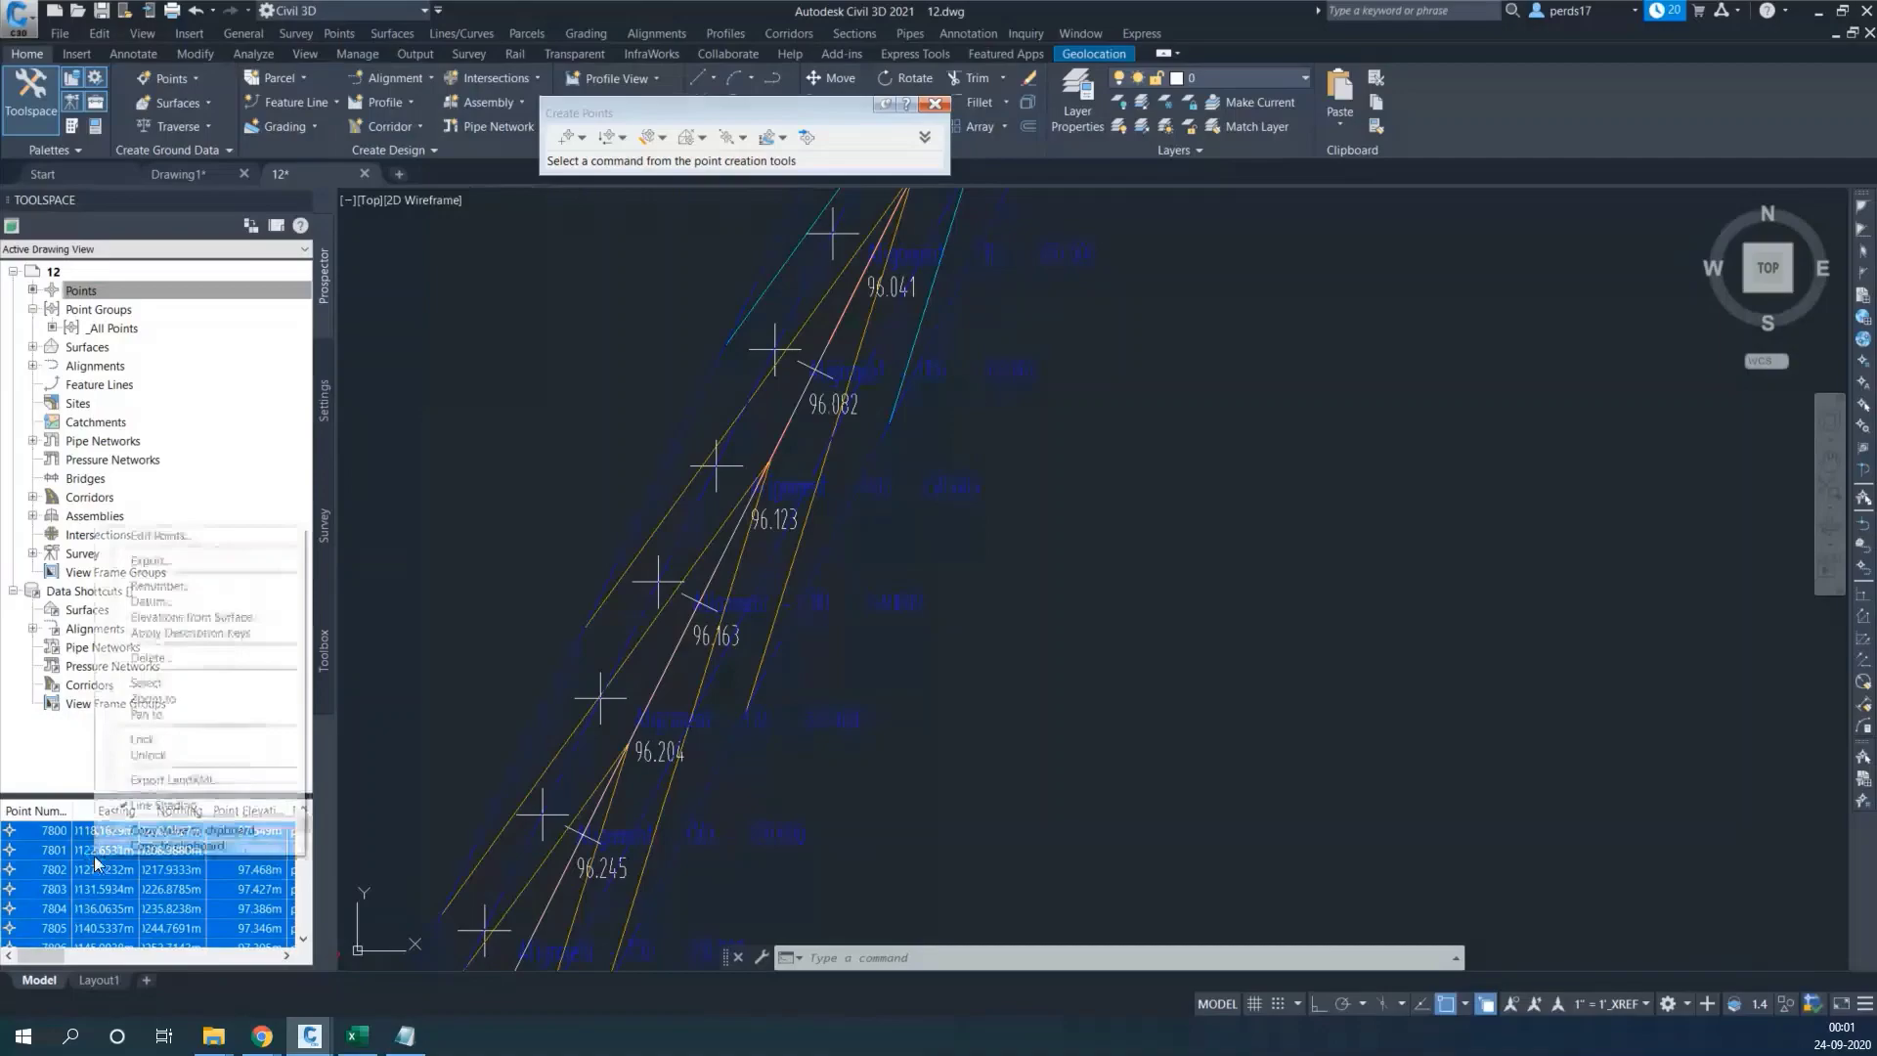
click(186, 843)
Switch to the blank Excel workbook Book1 and paste the copied point data starting at cell A1
click(358, 1035)
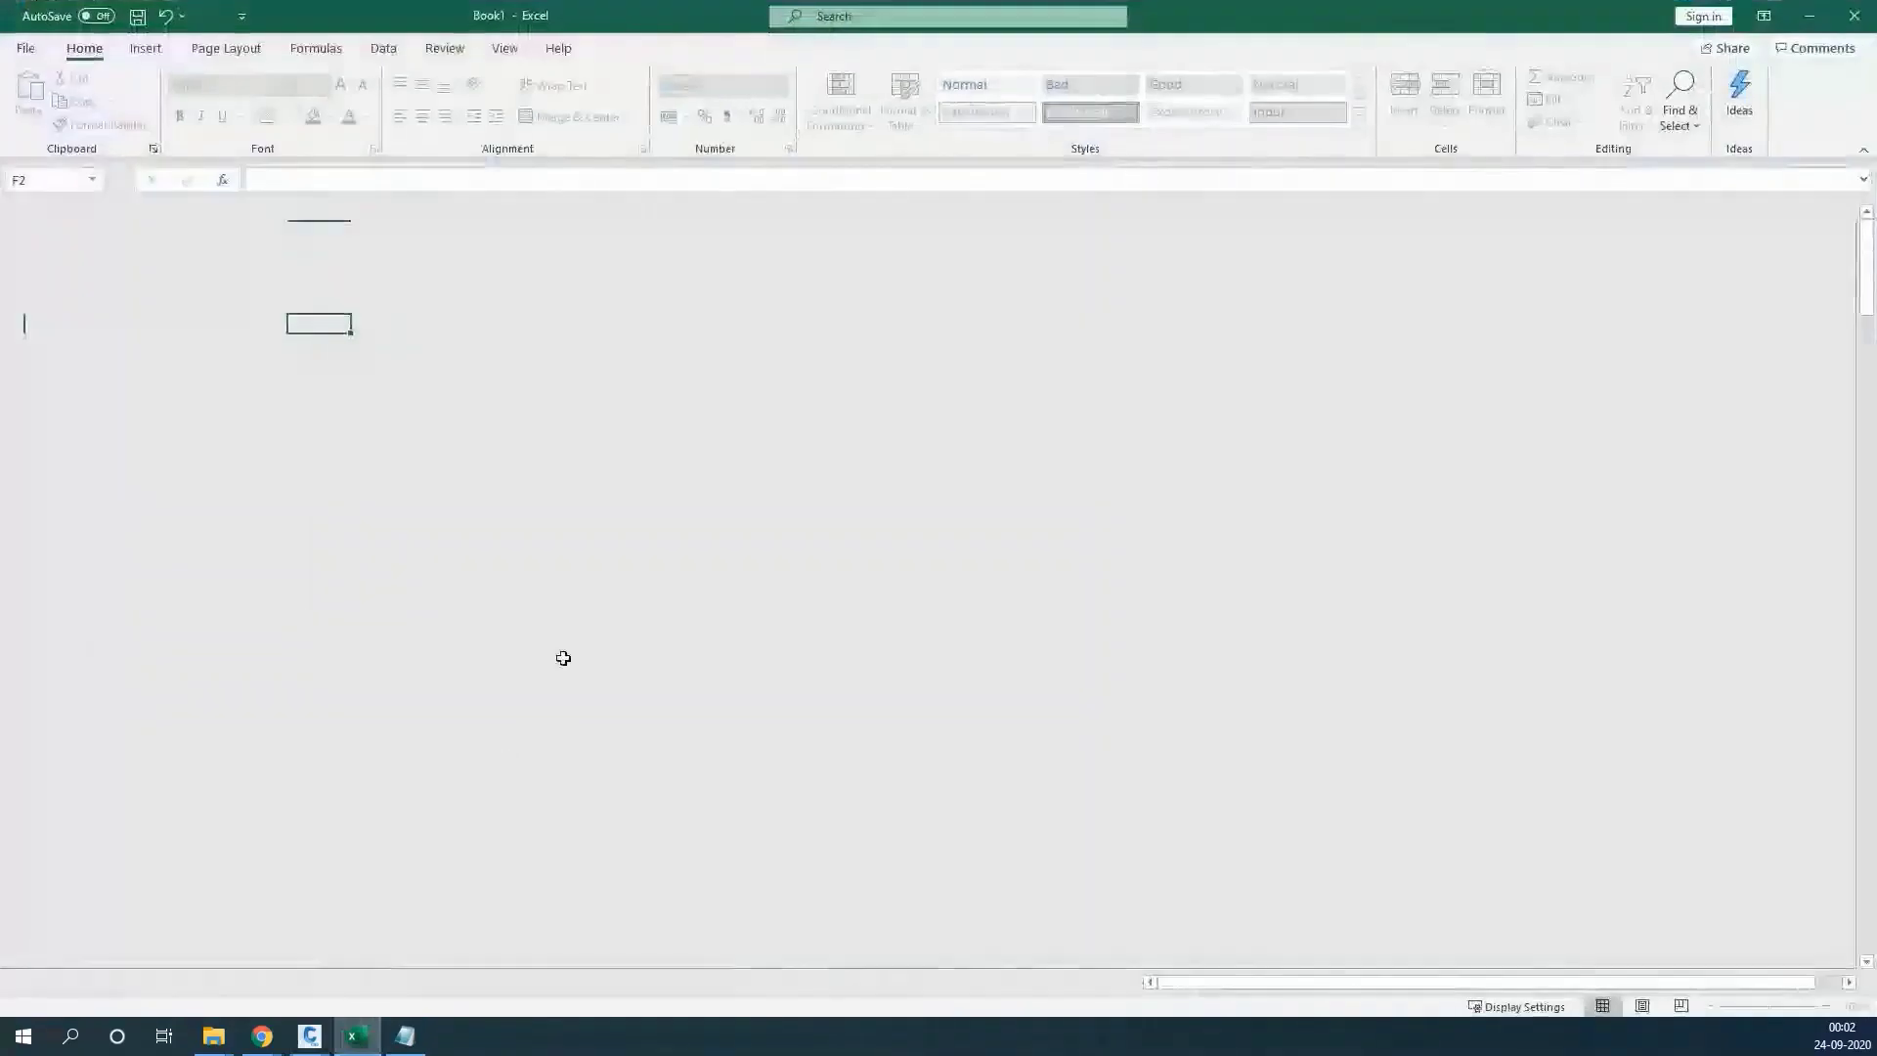
click(85, 238)
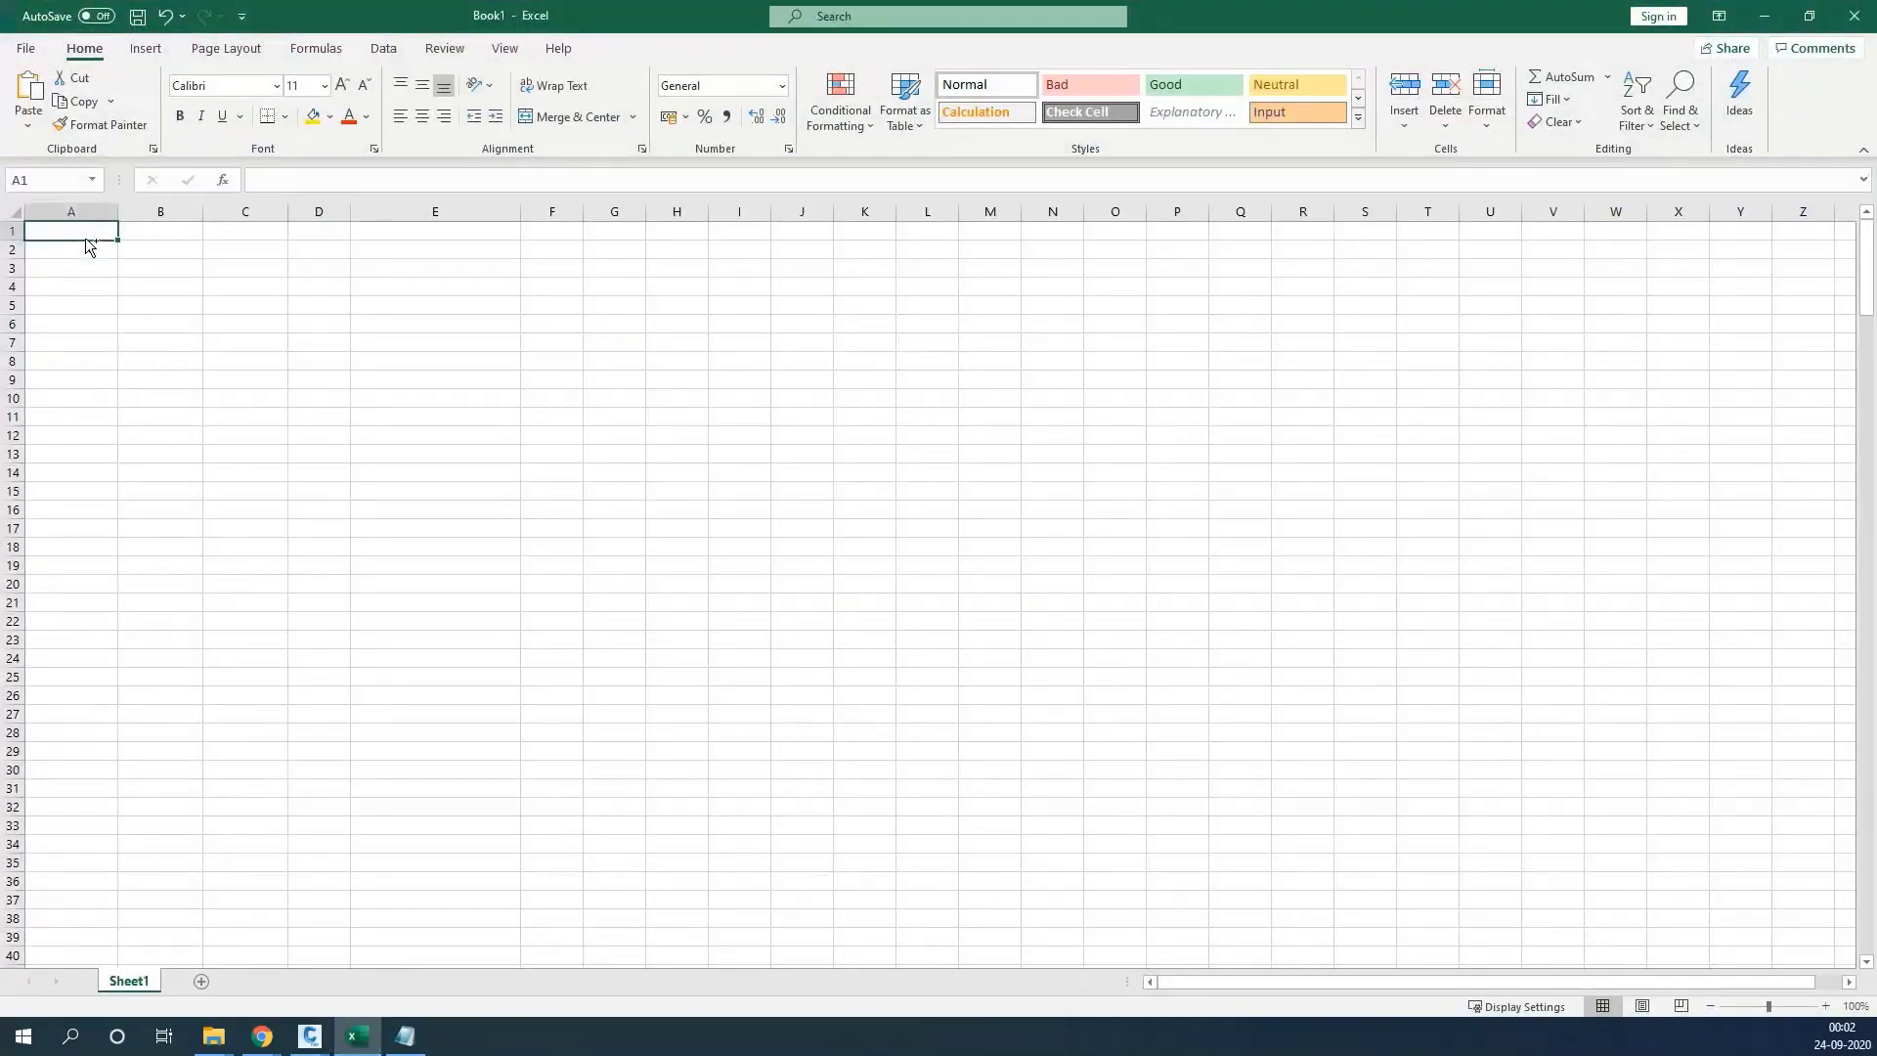
key(ctrl+v)
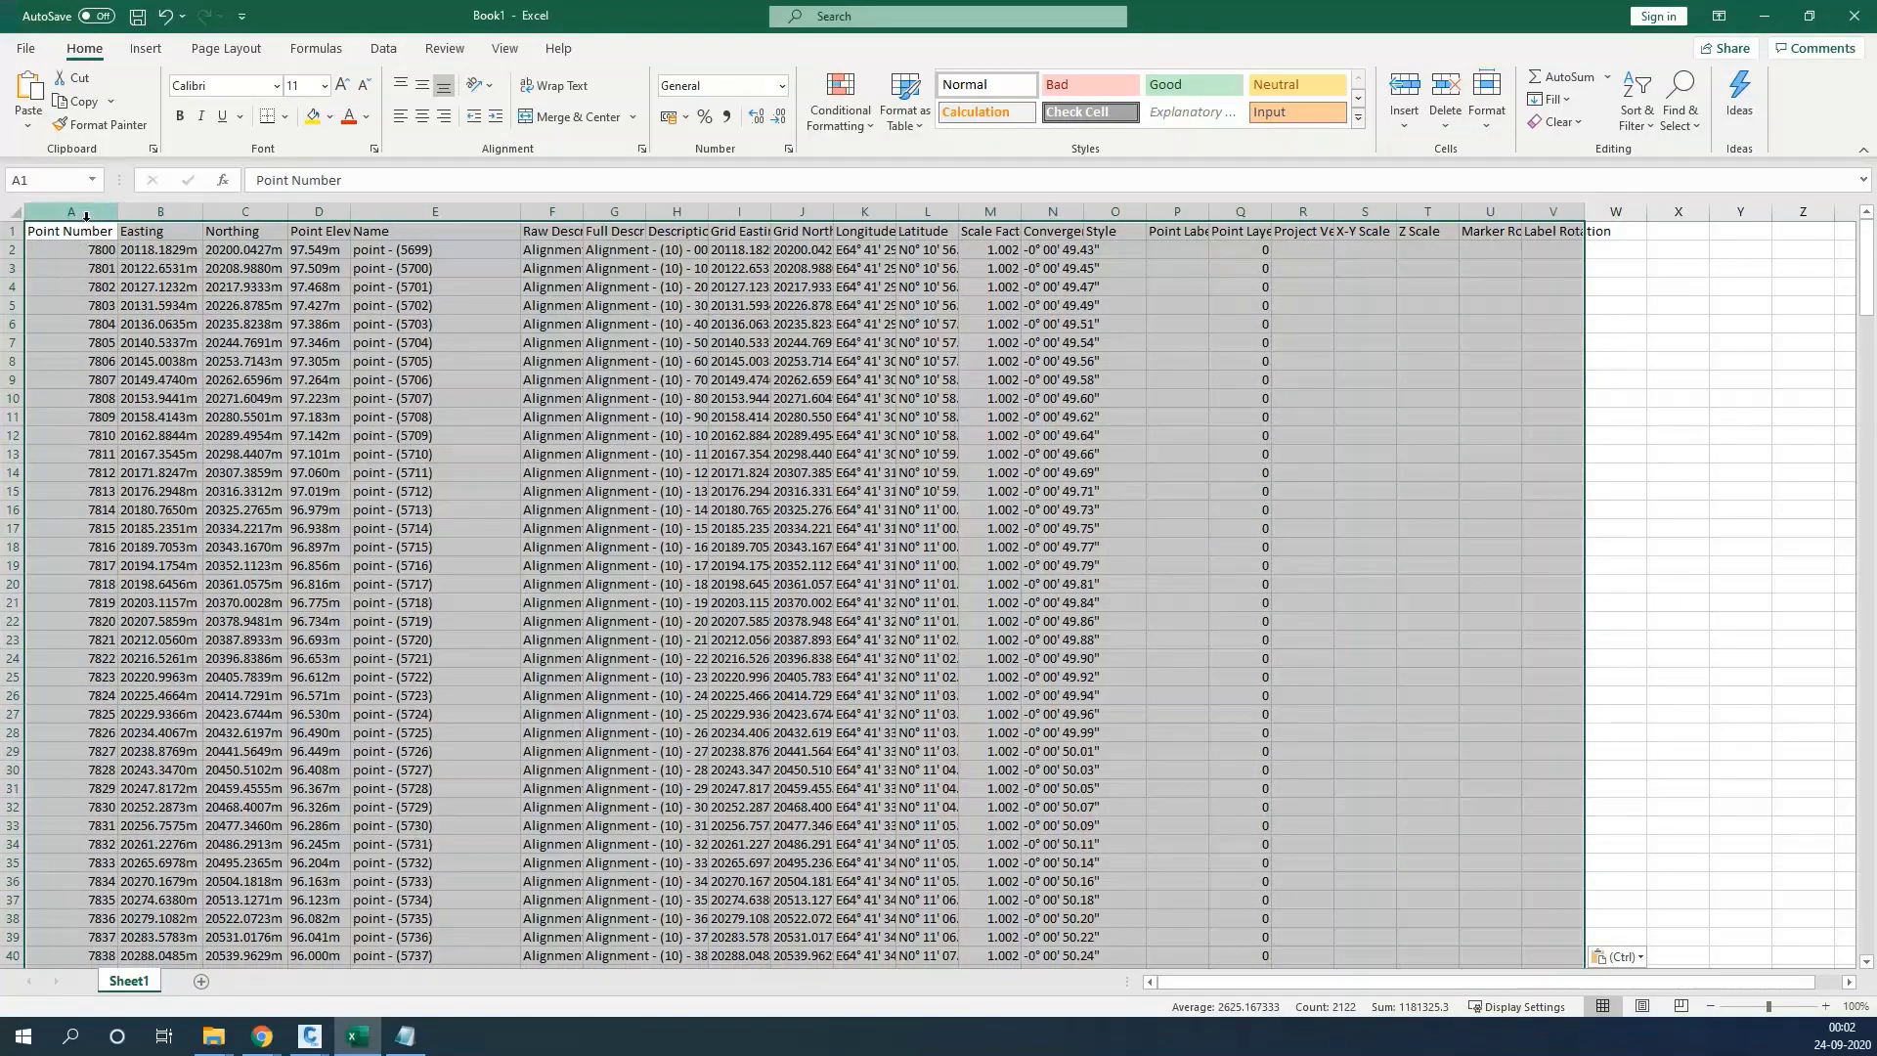
Review the pasted Point Number, Easting, Northing, Point Elevation, Name and Raw Description columns
click(538, 307)
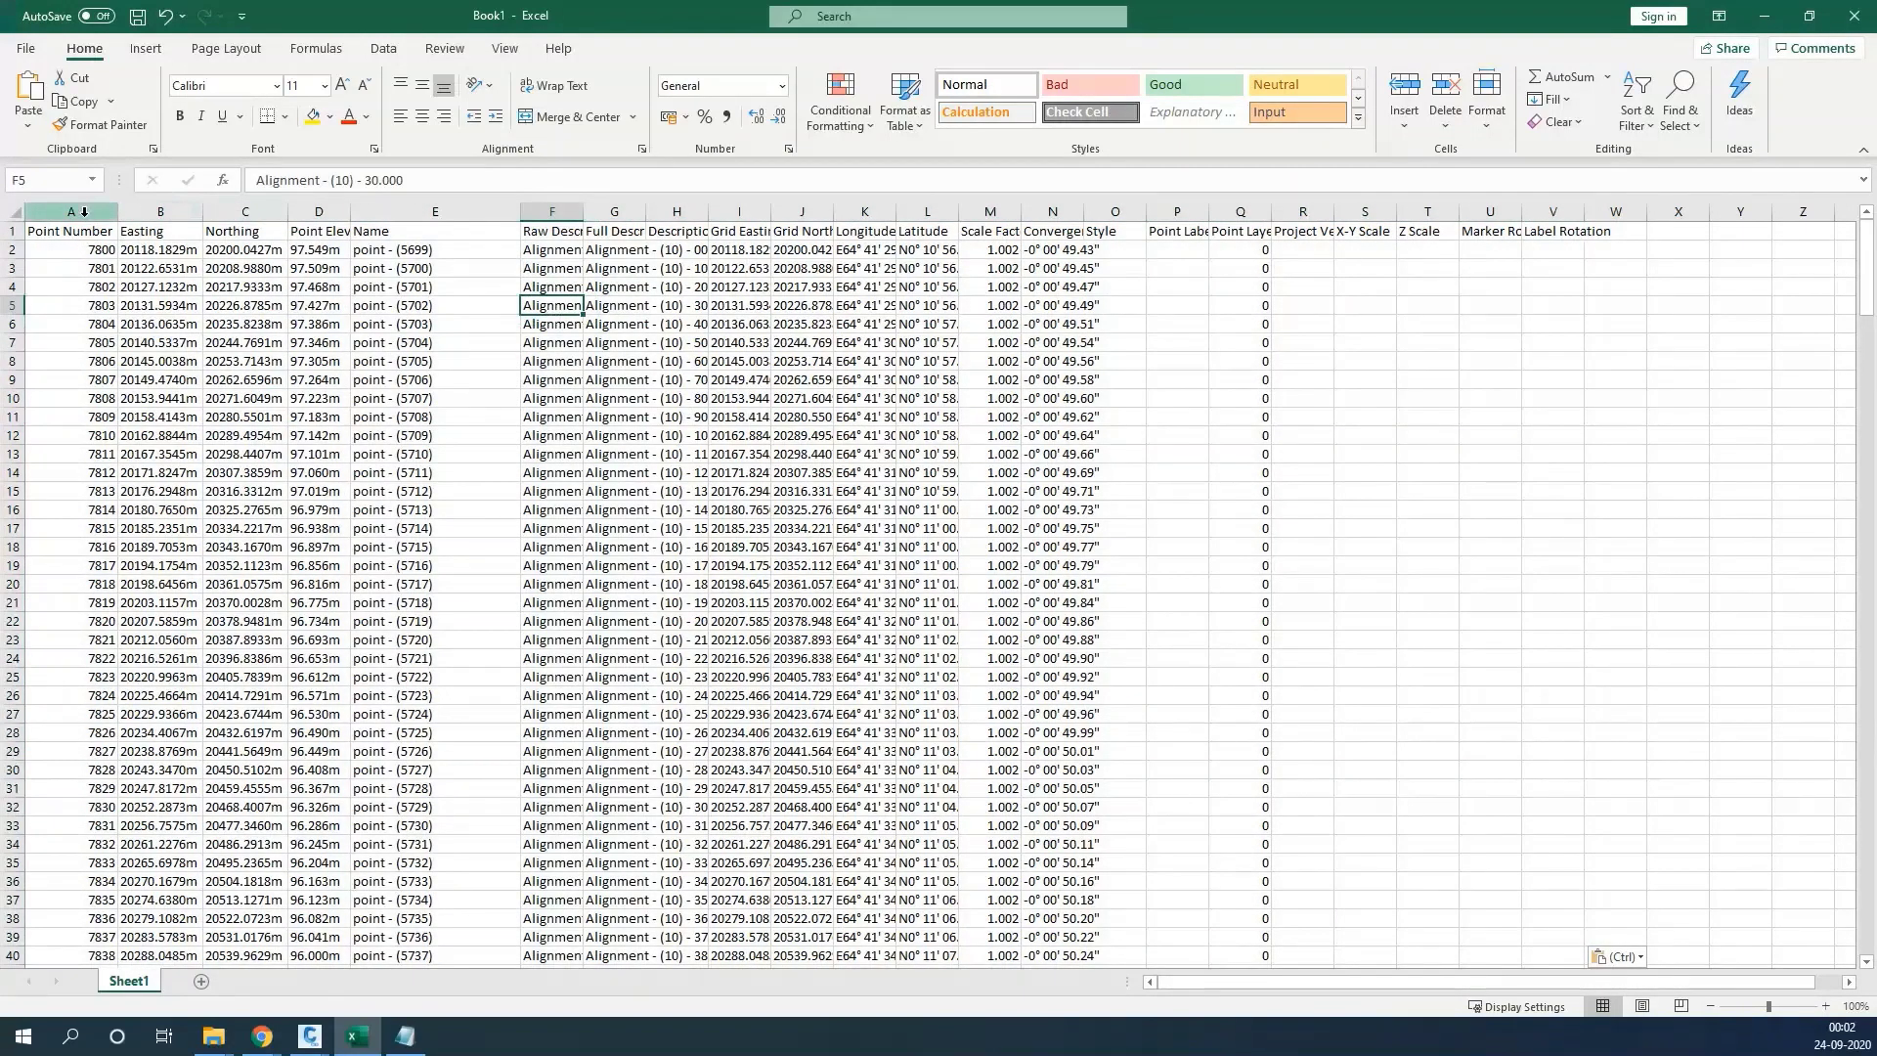
drag(99, 211, 244, 211)
click(93, 246)
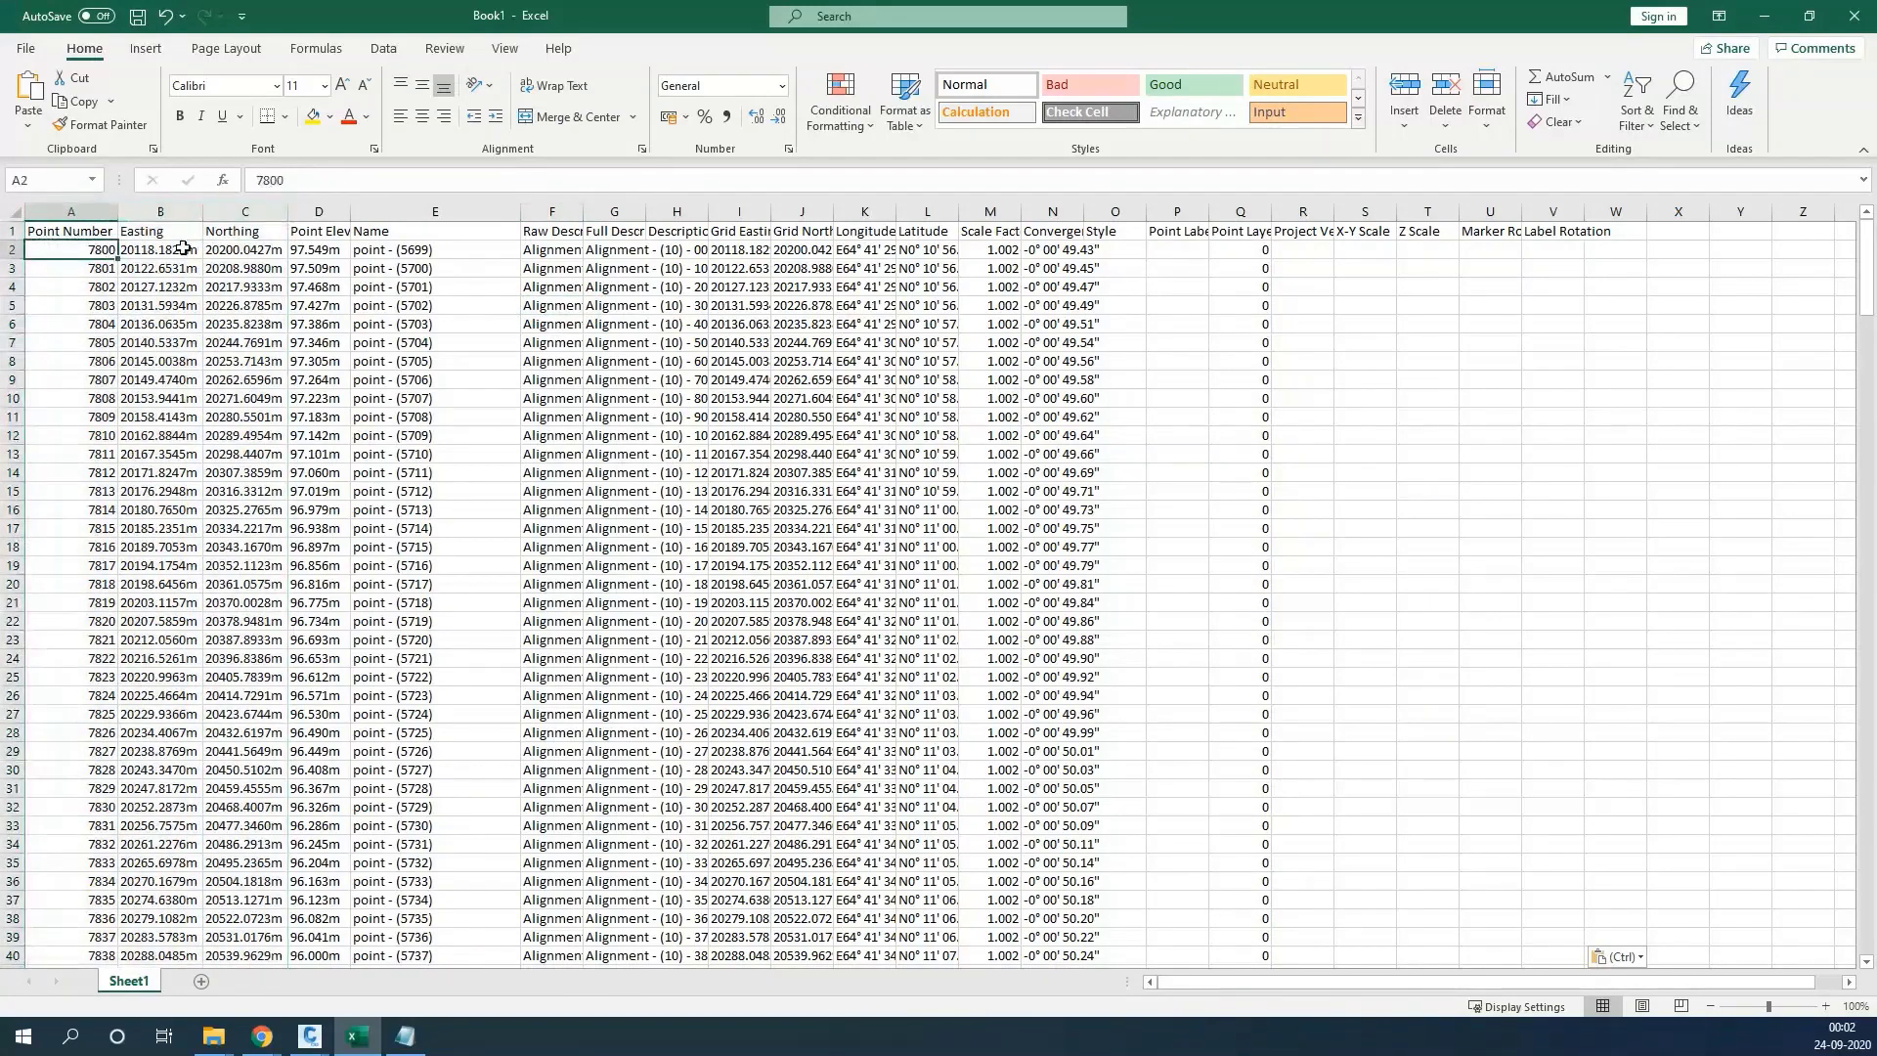
click(181, 249)
click(274, 249)
click(323, 250)
click(390, 233)
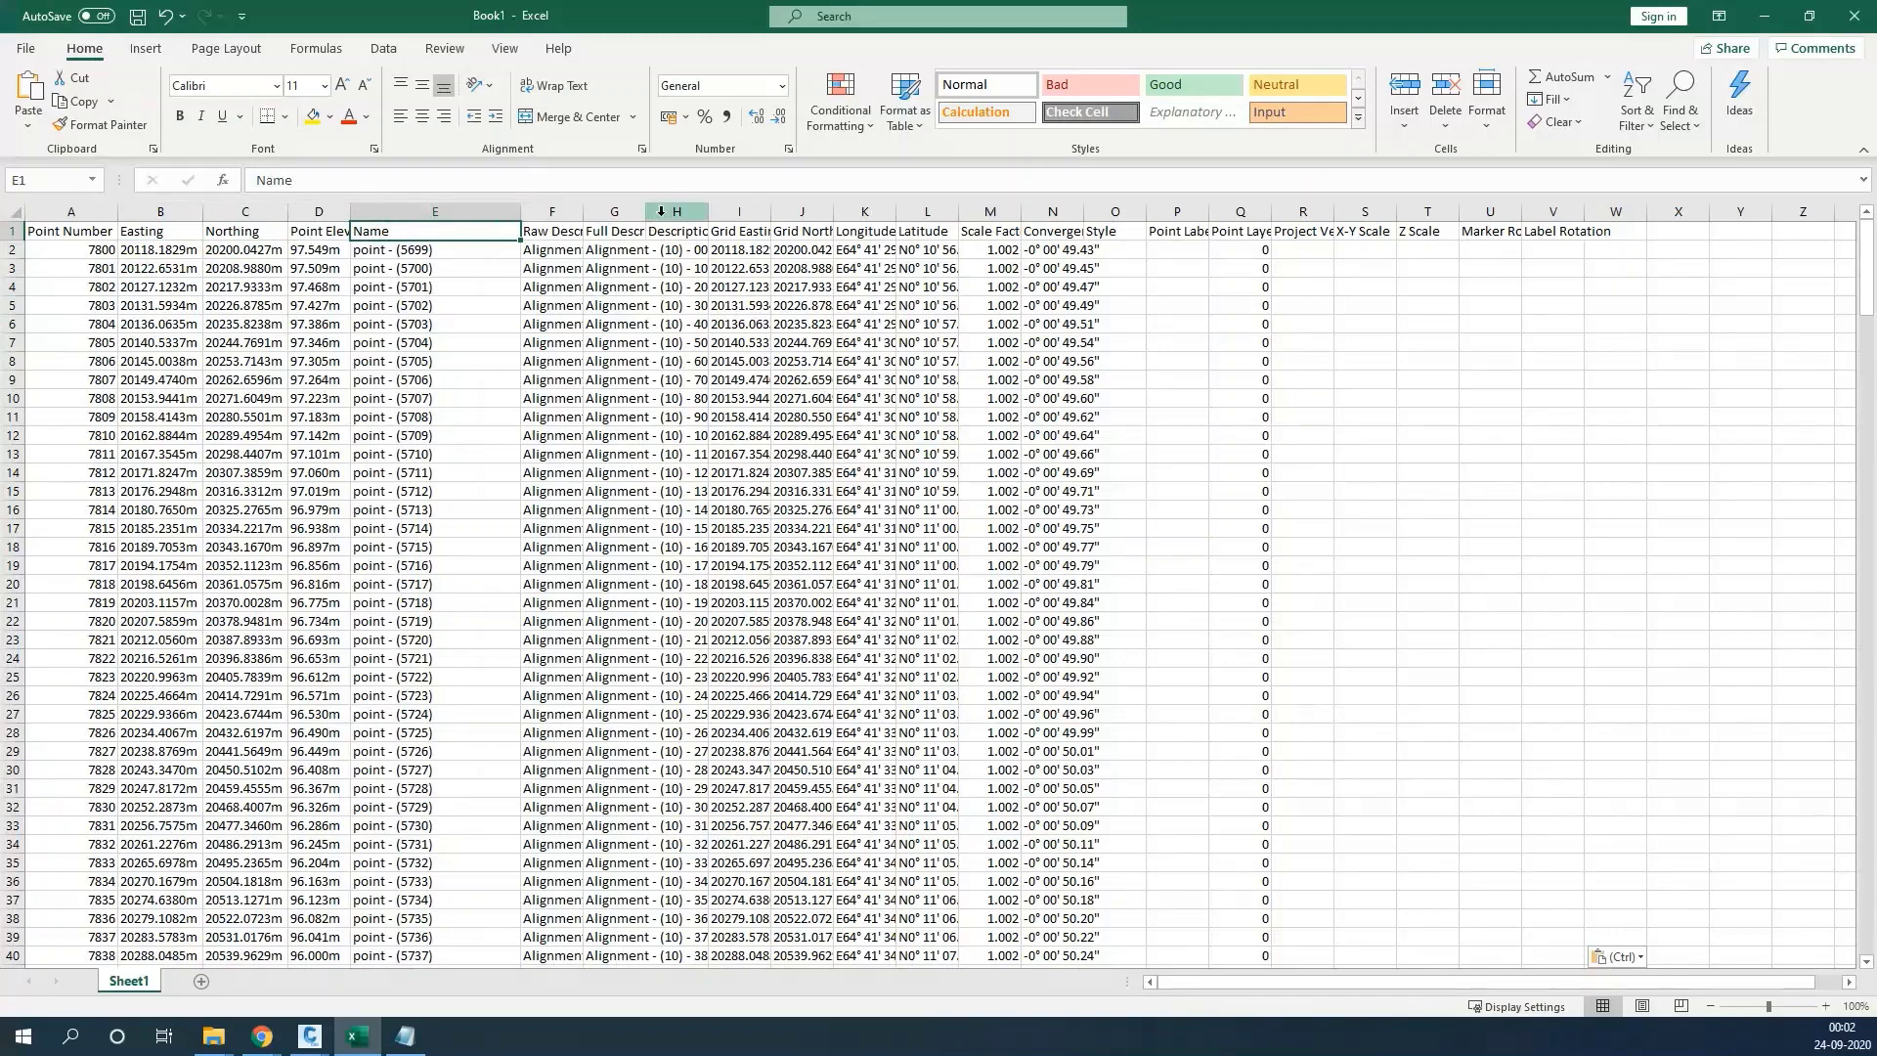
Delete the columns from Full Description through Label Rotation from the pasted point table
click(627, 211)
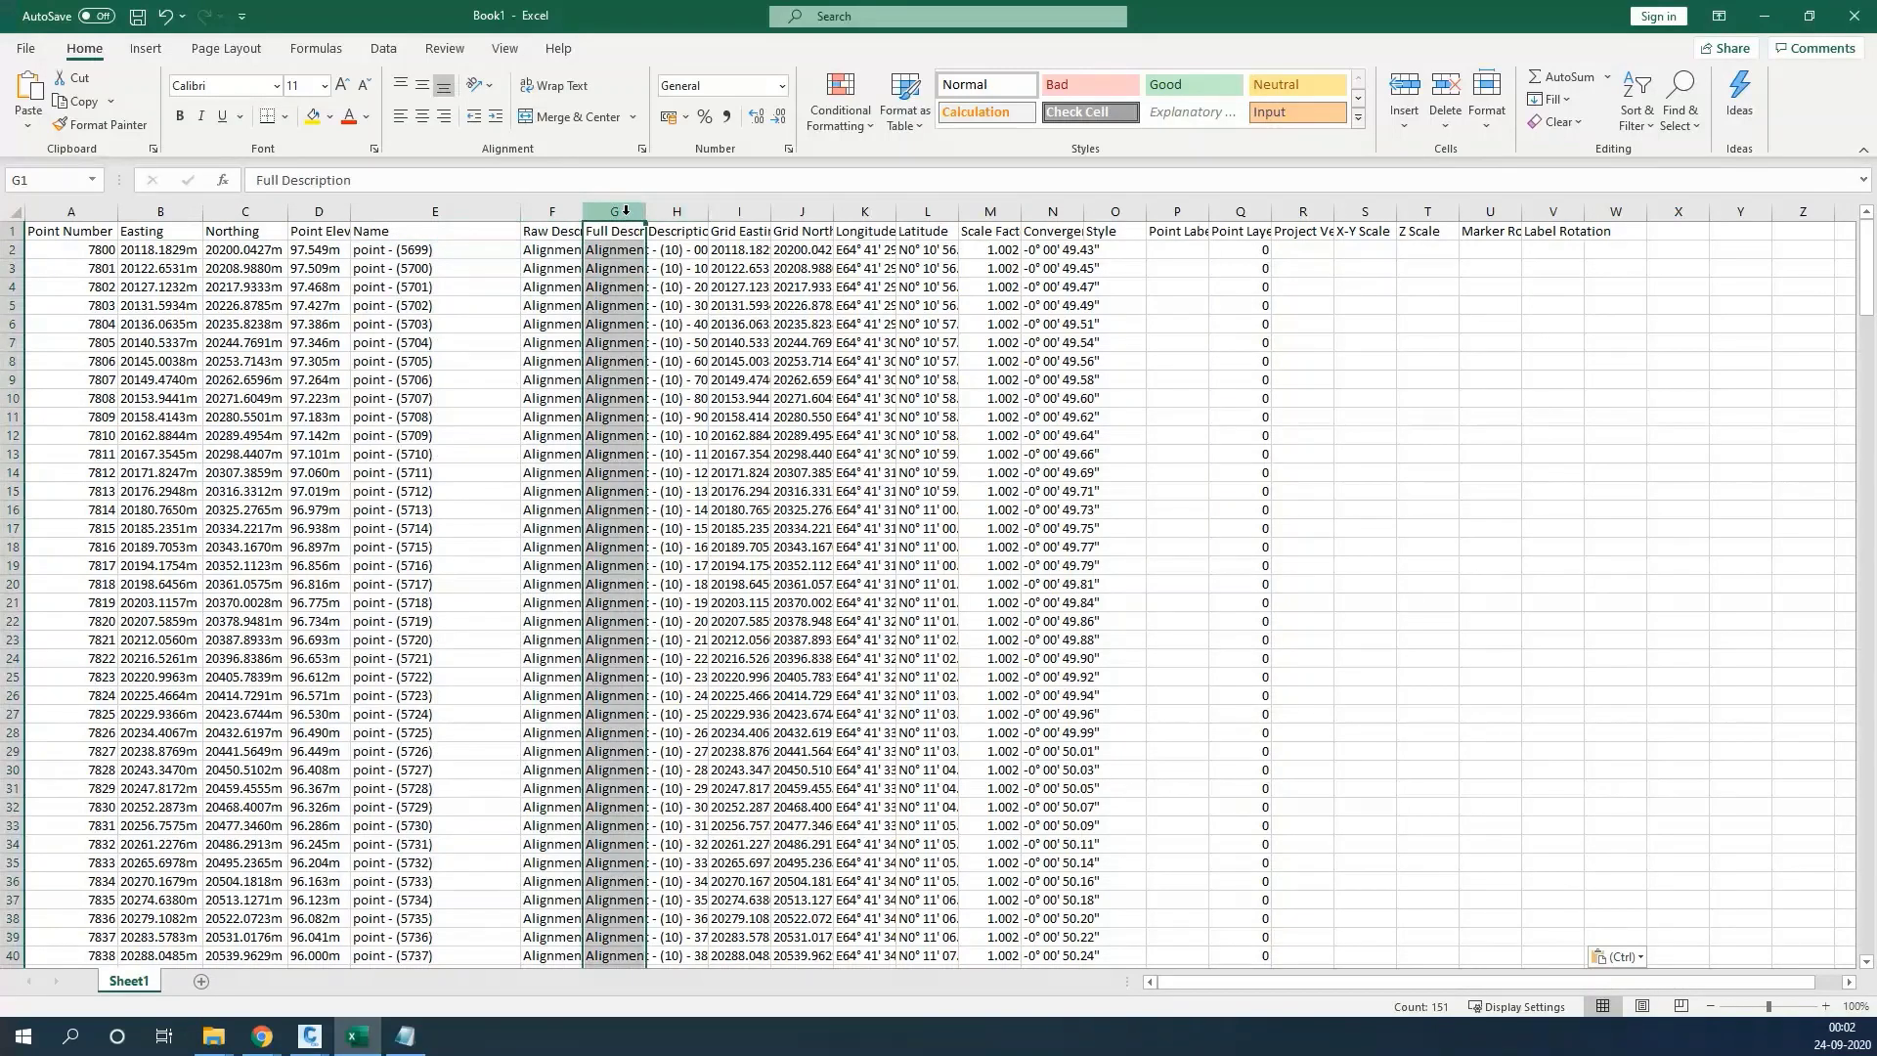
key(ctrl+shift+Right)
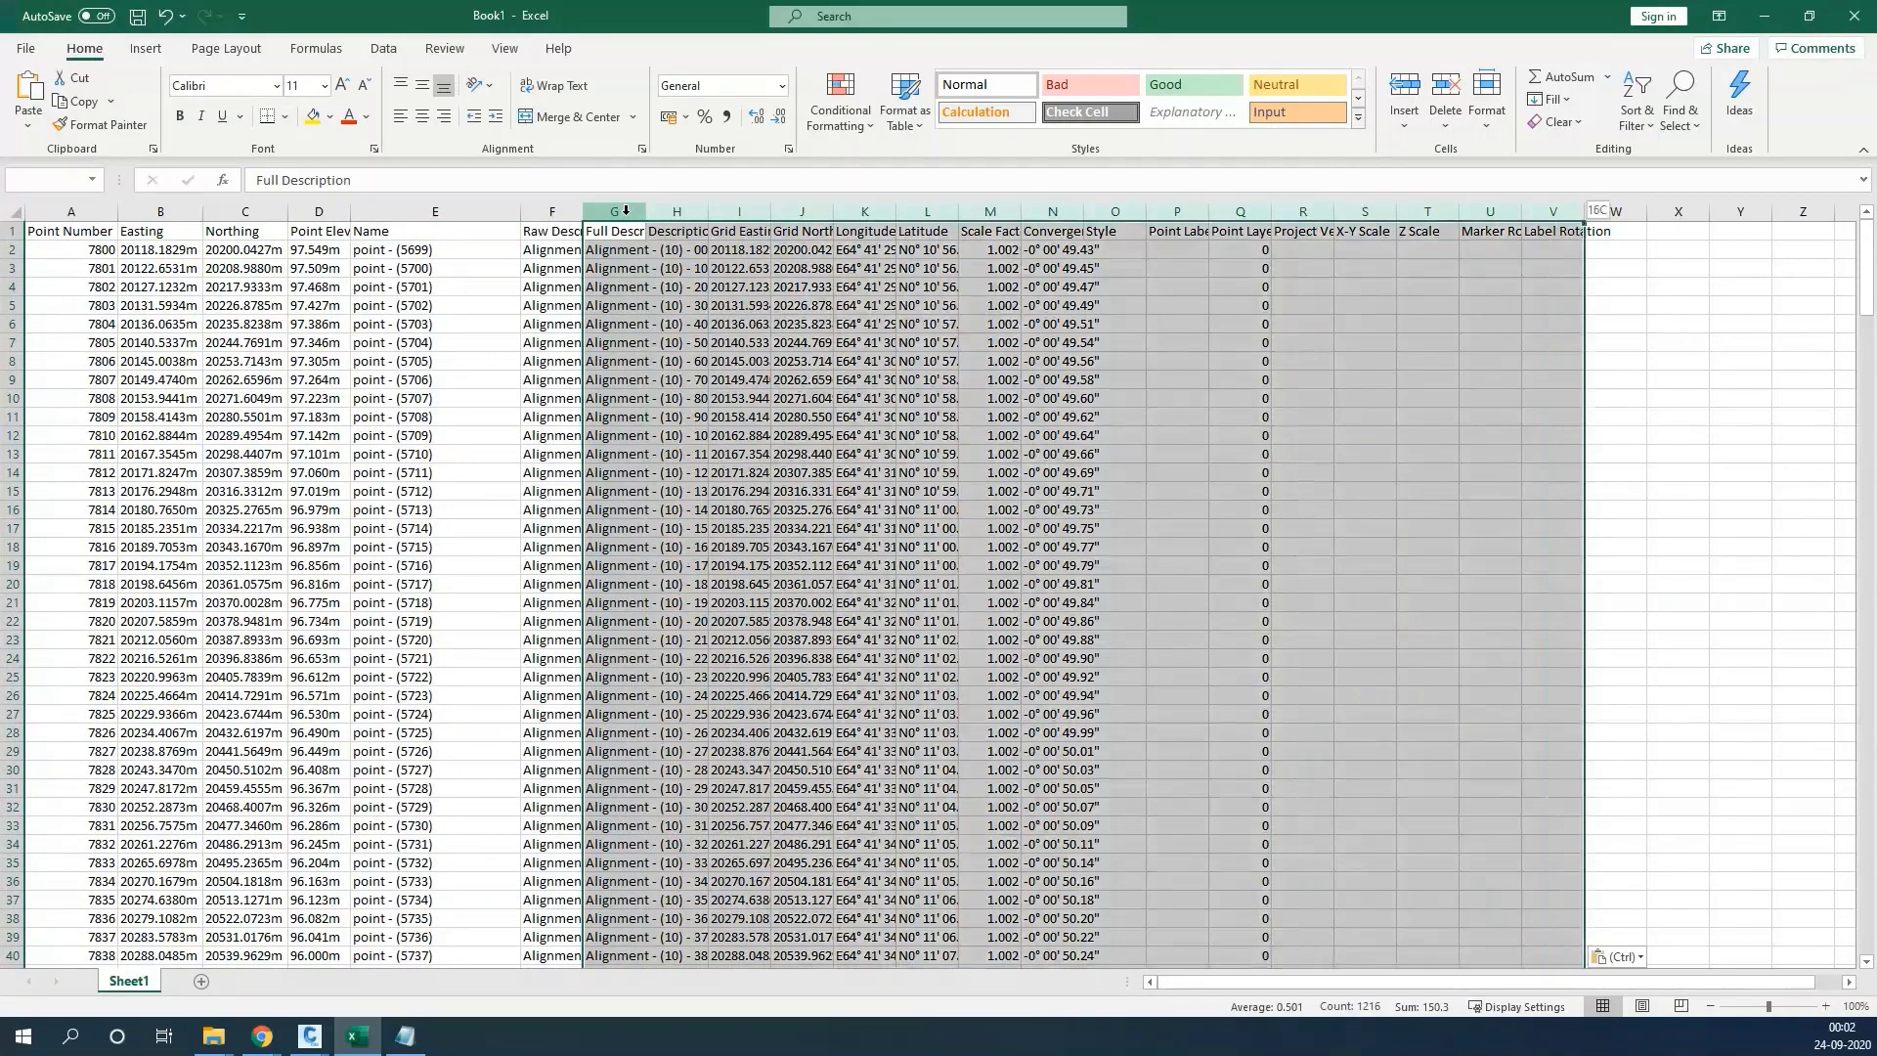
key(alt+e)
key(d)
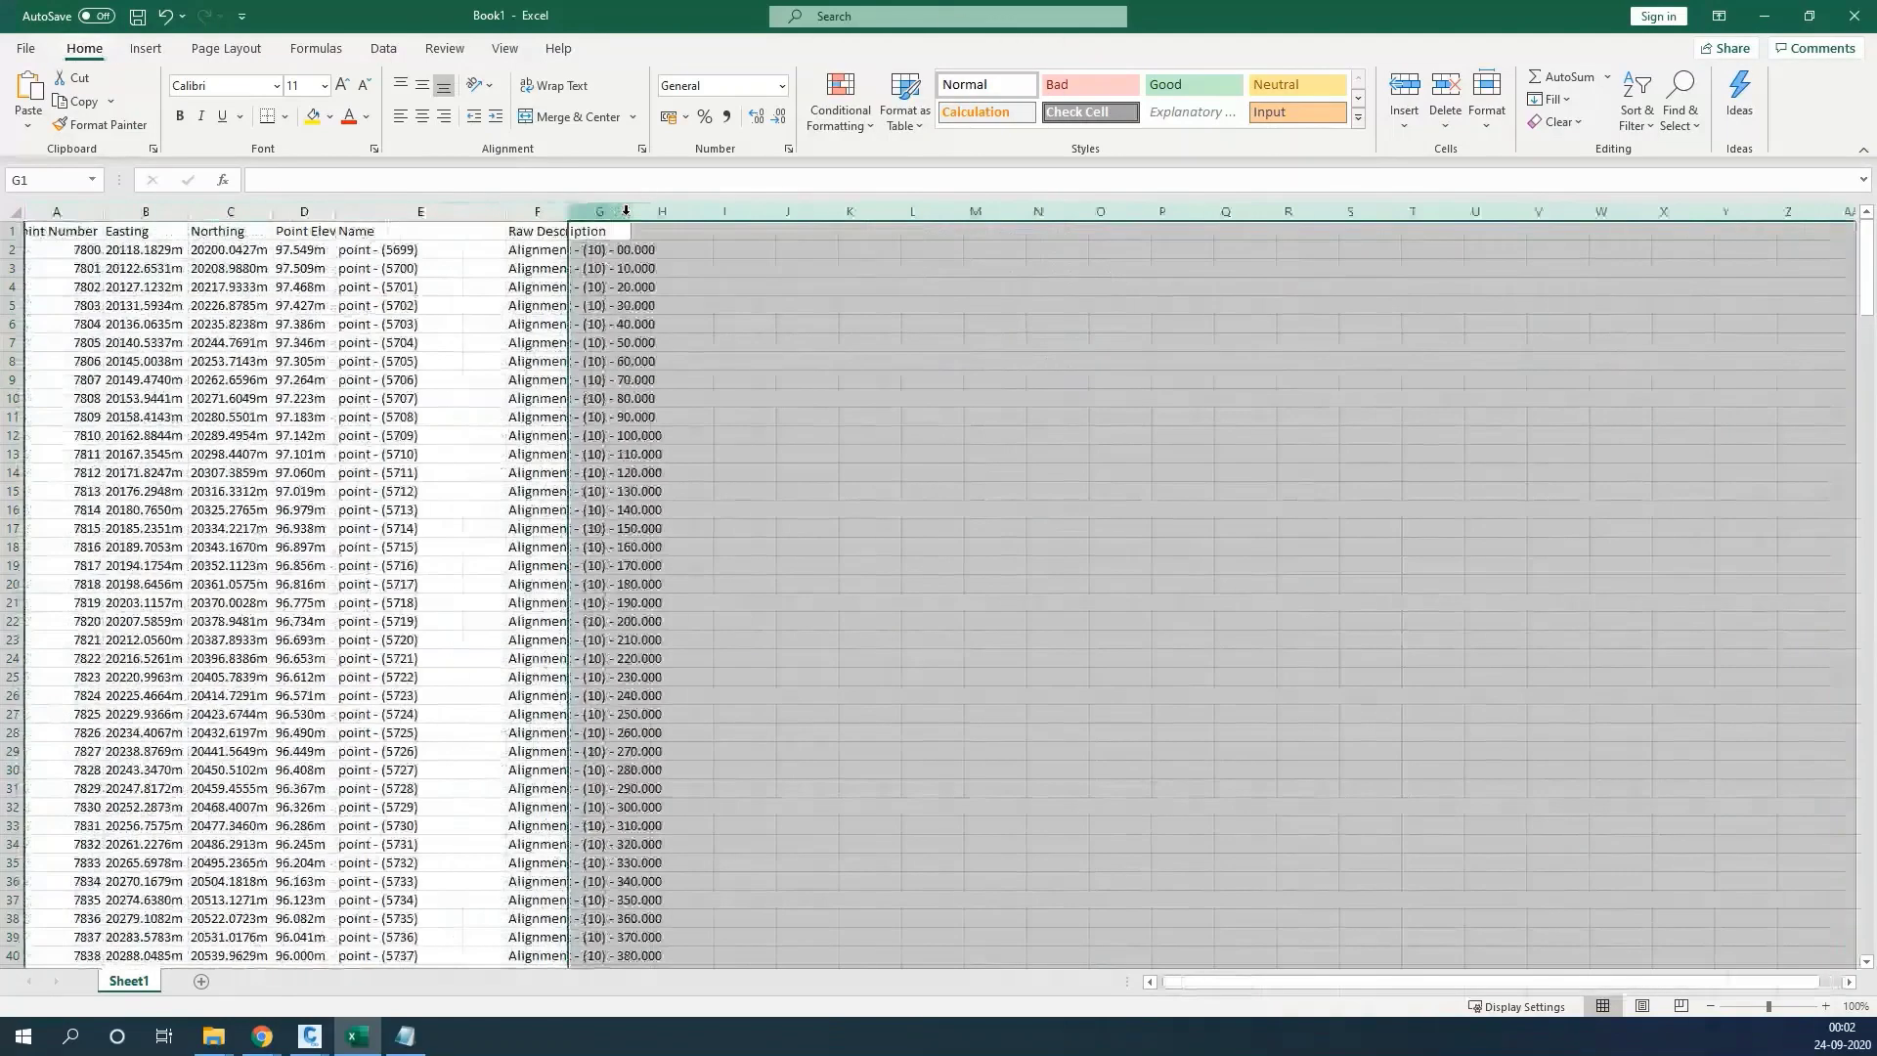
click(239, 344)
Delete the Name column from the point table and check the Raw Description entries
click(363, 208)
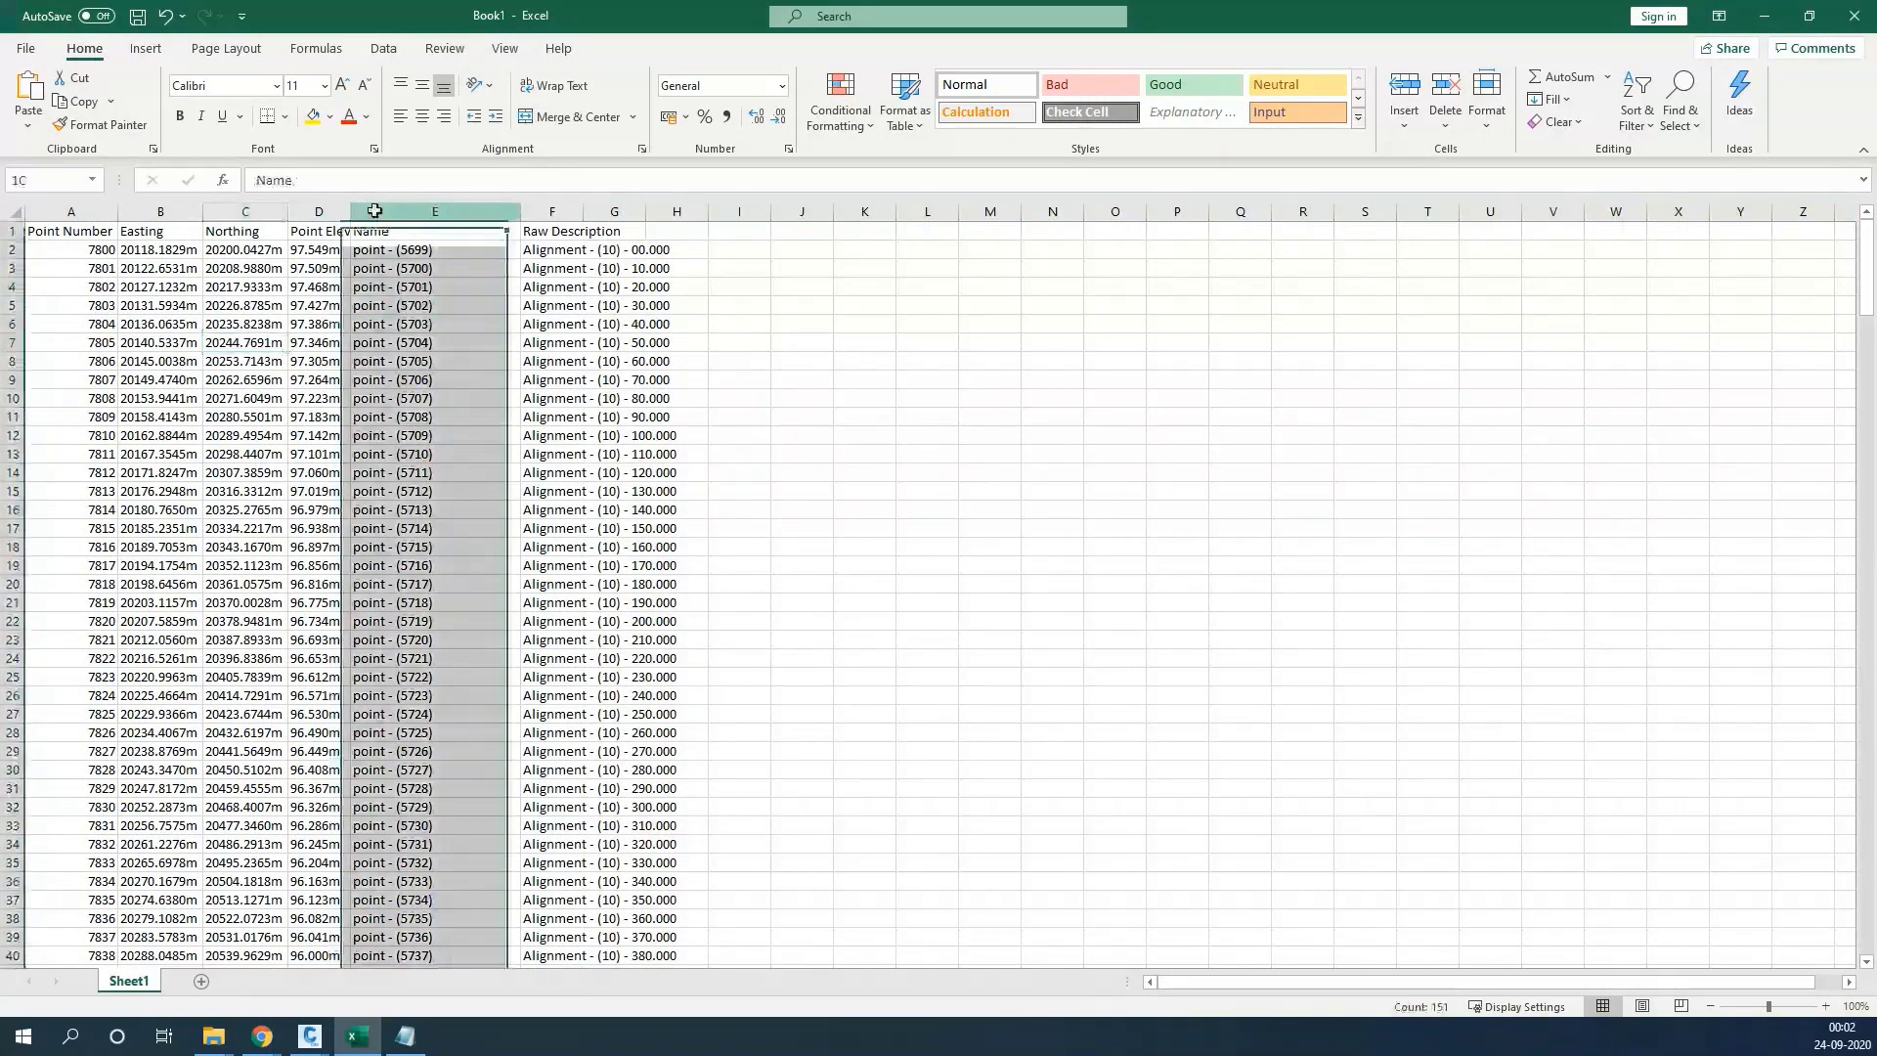
right_click(377, 213)
click(438, 399)
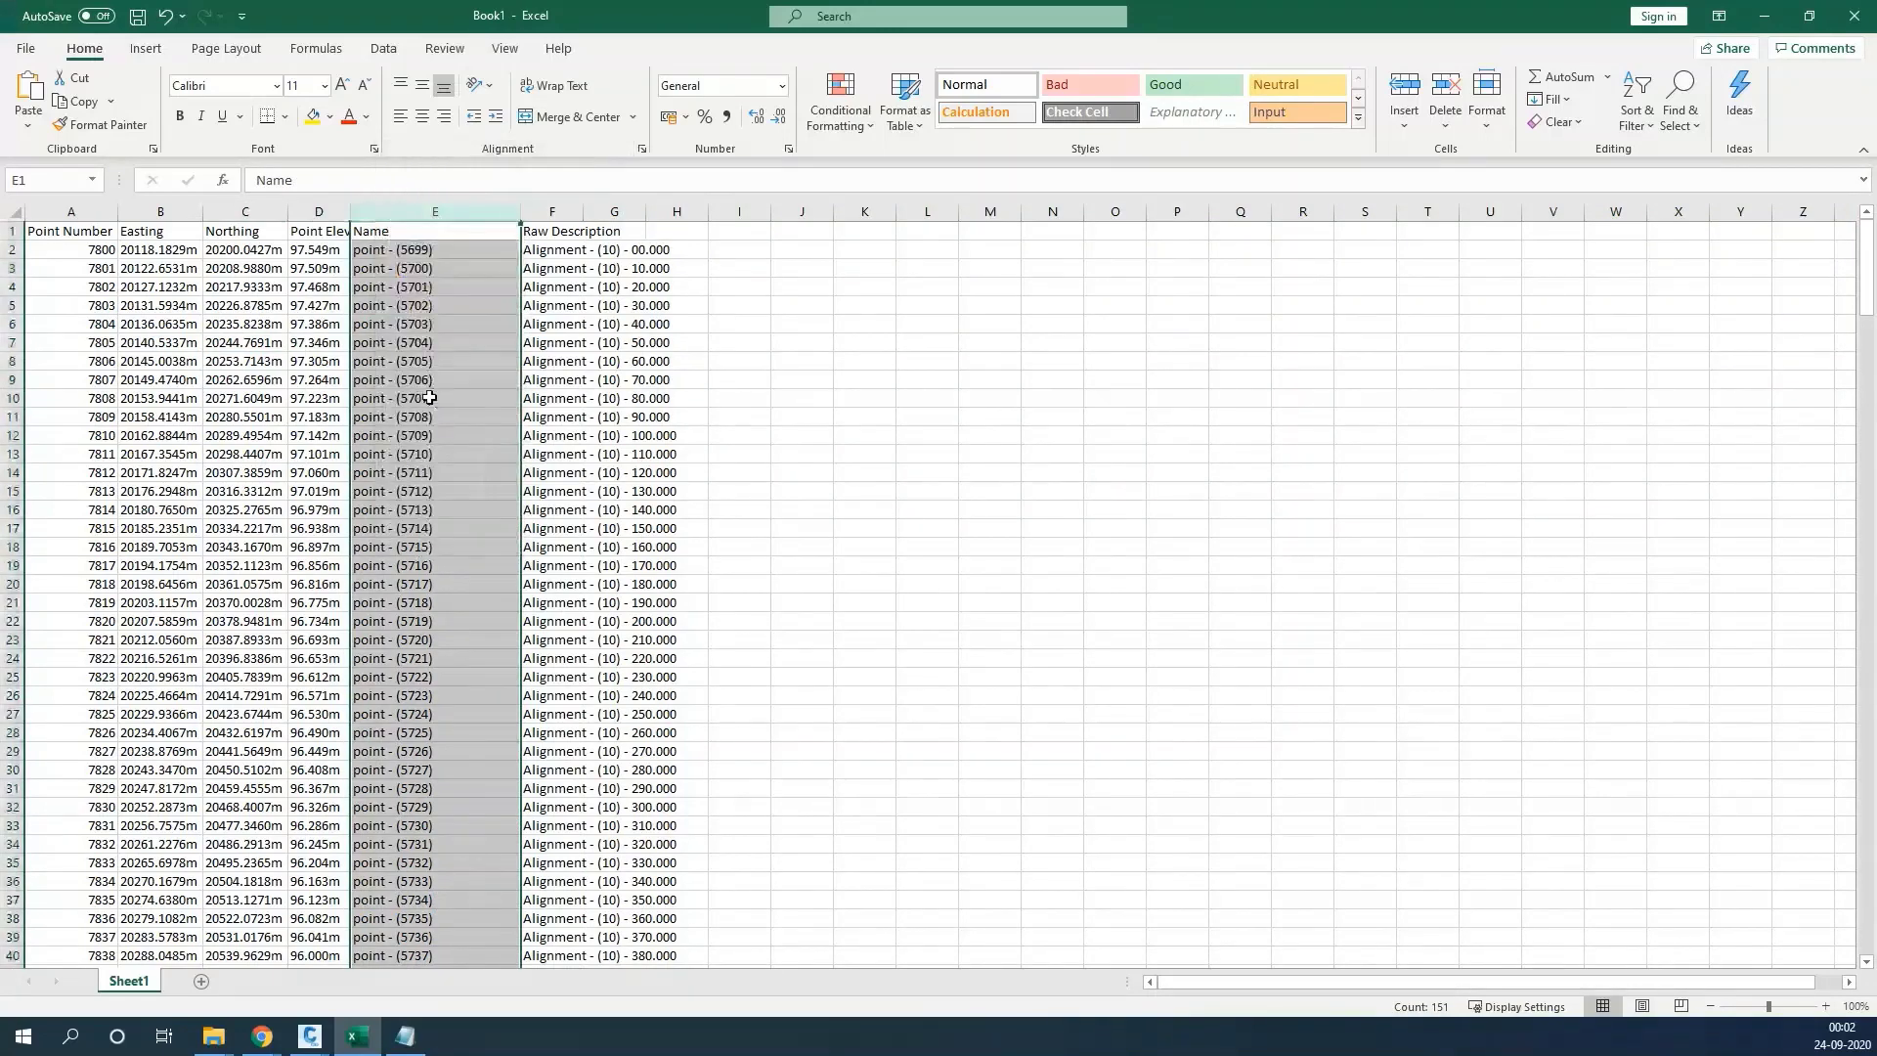
click(319, 344)
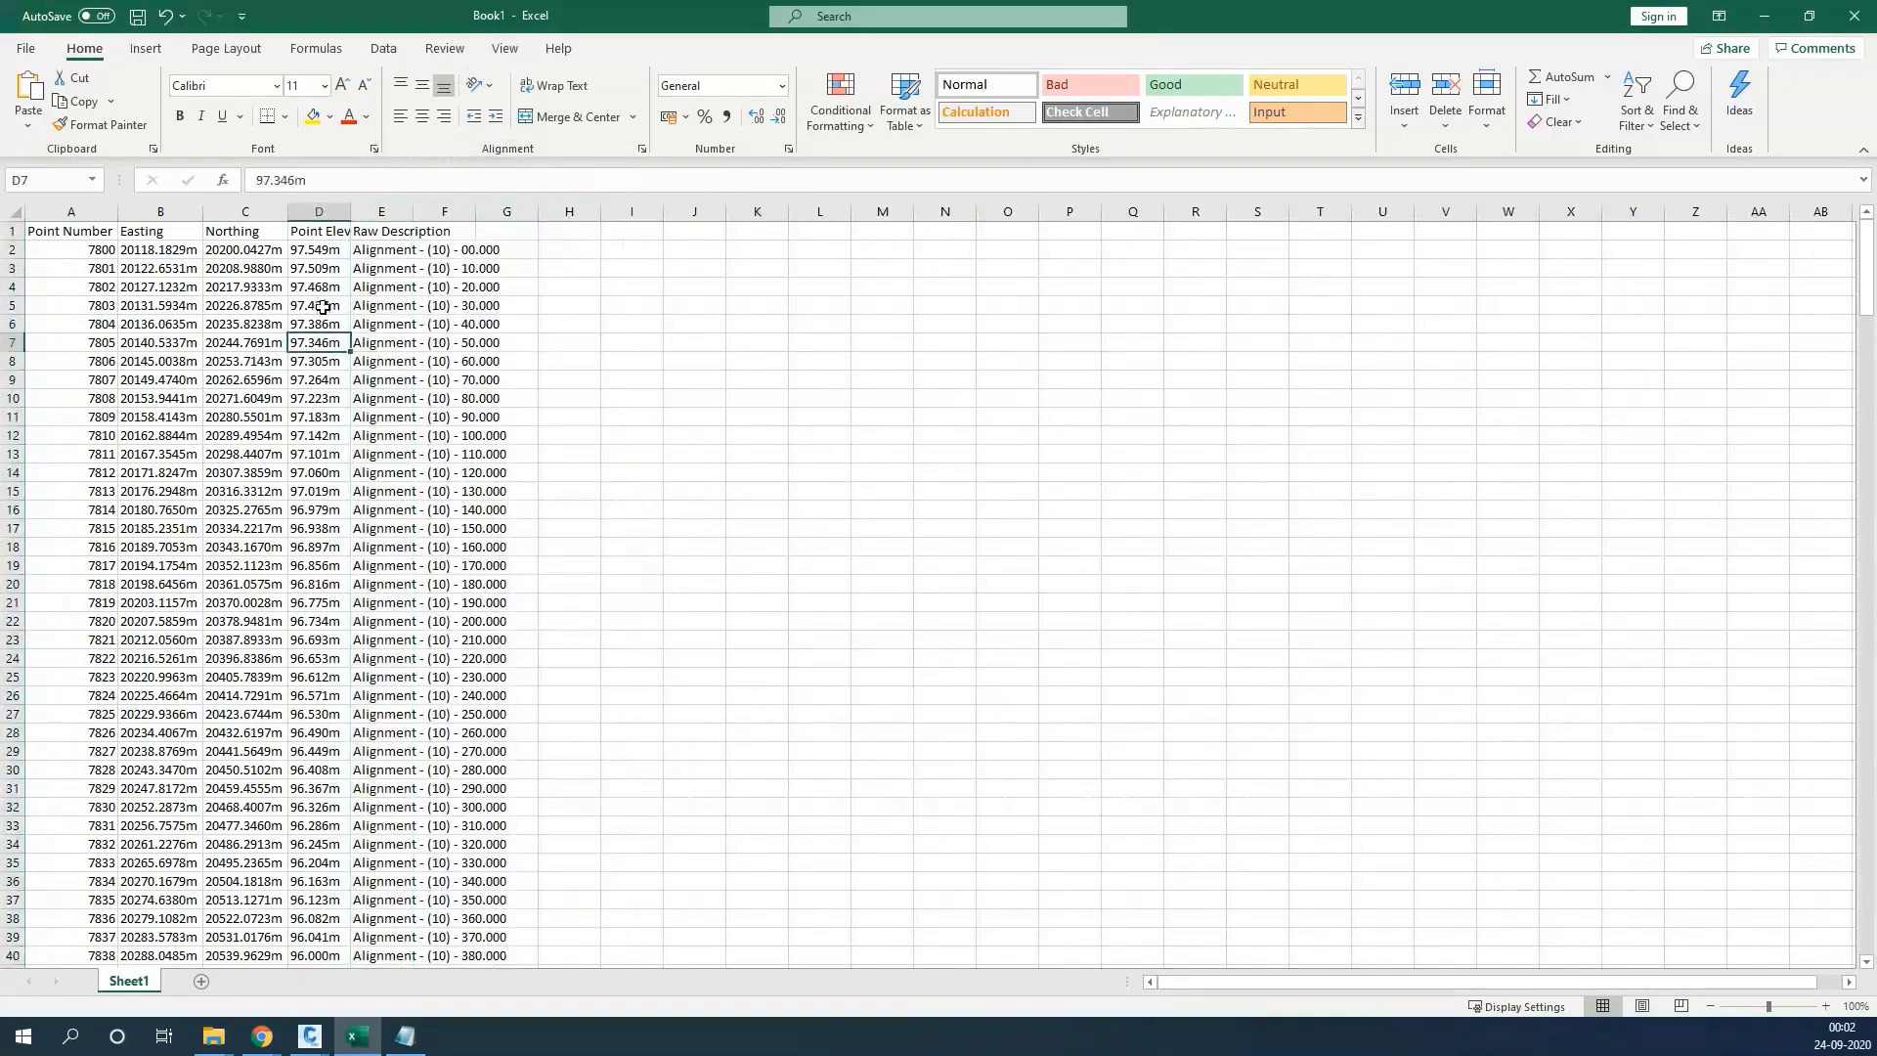
click(375, 252)
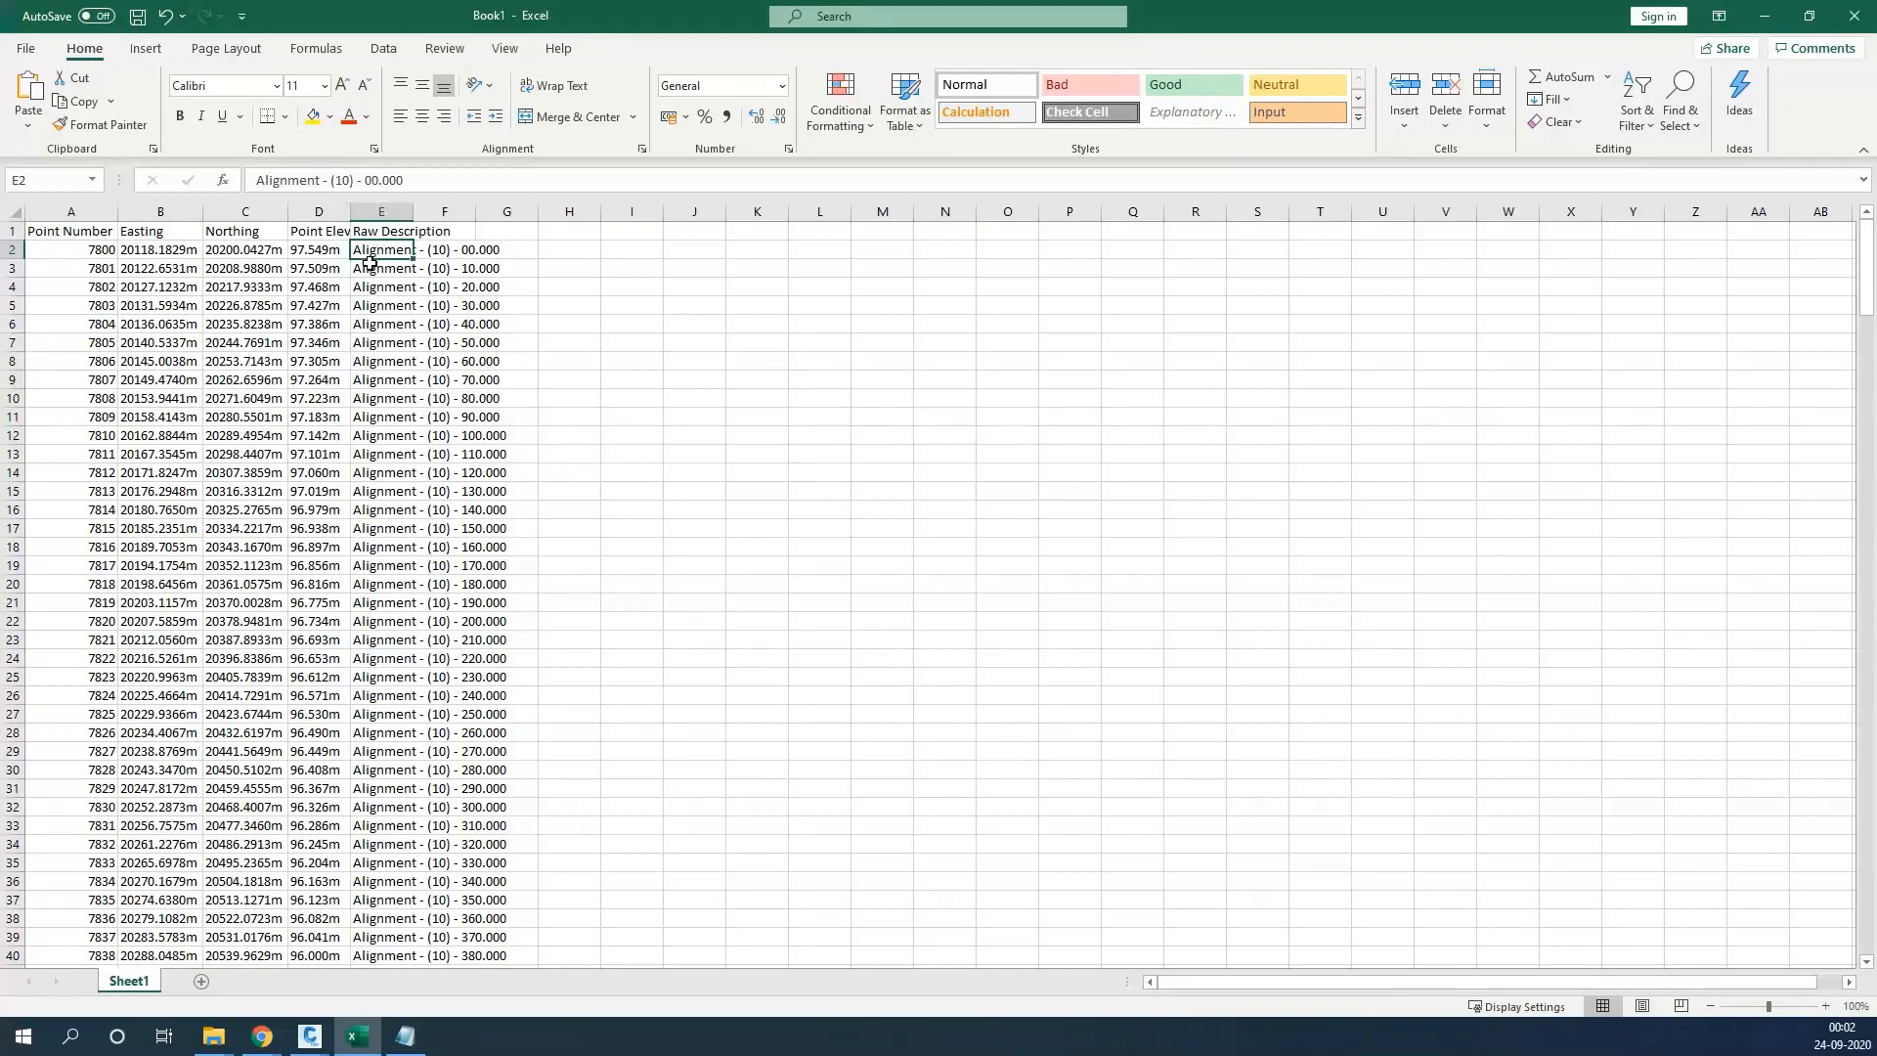
click(506, 253)
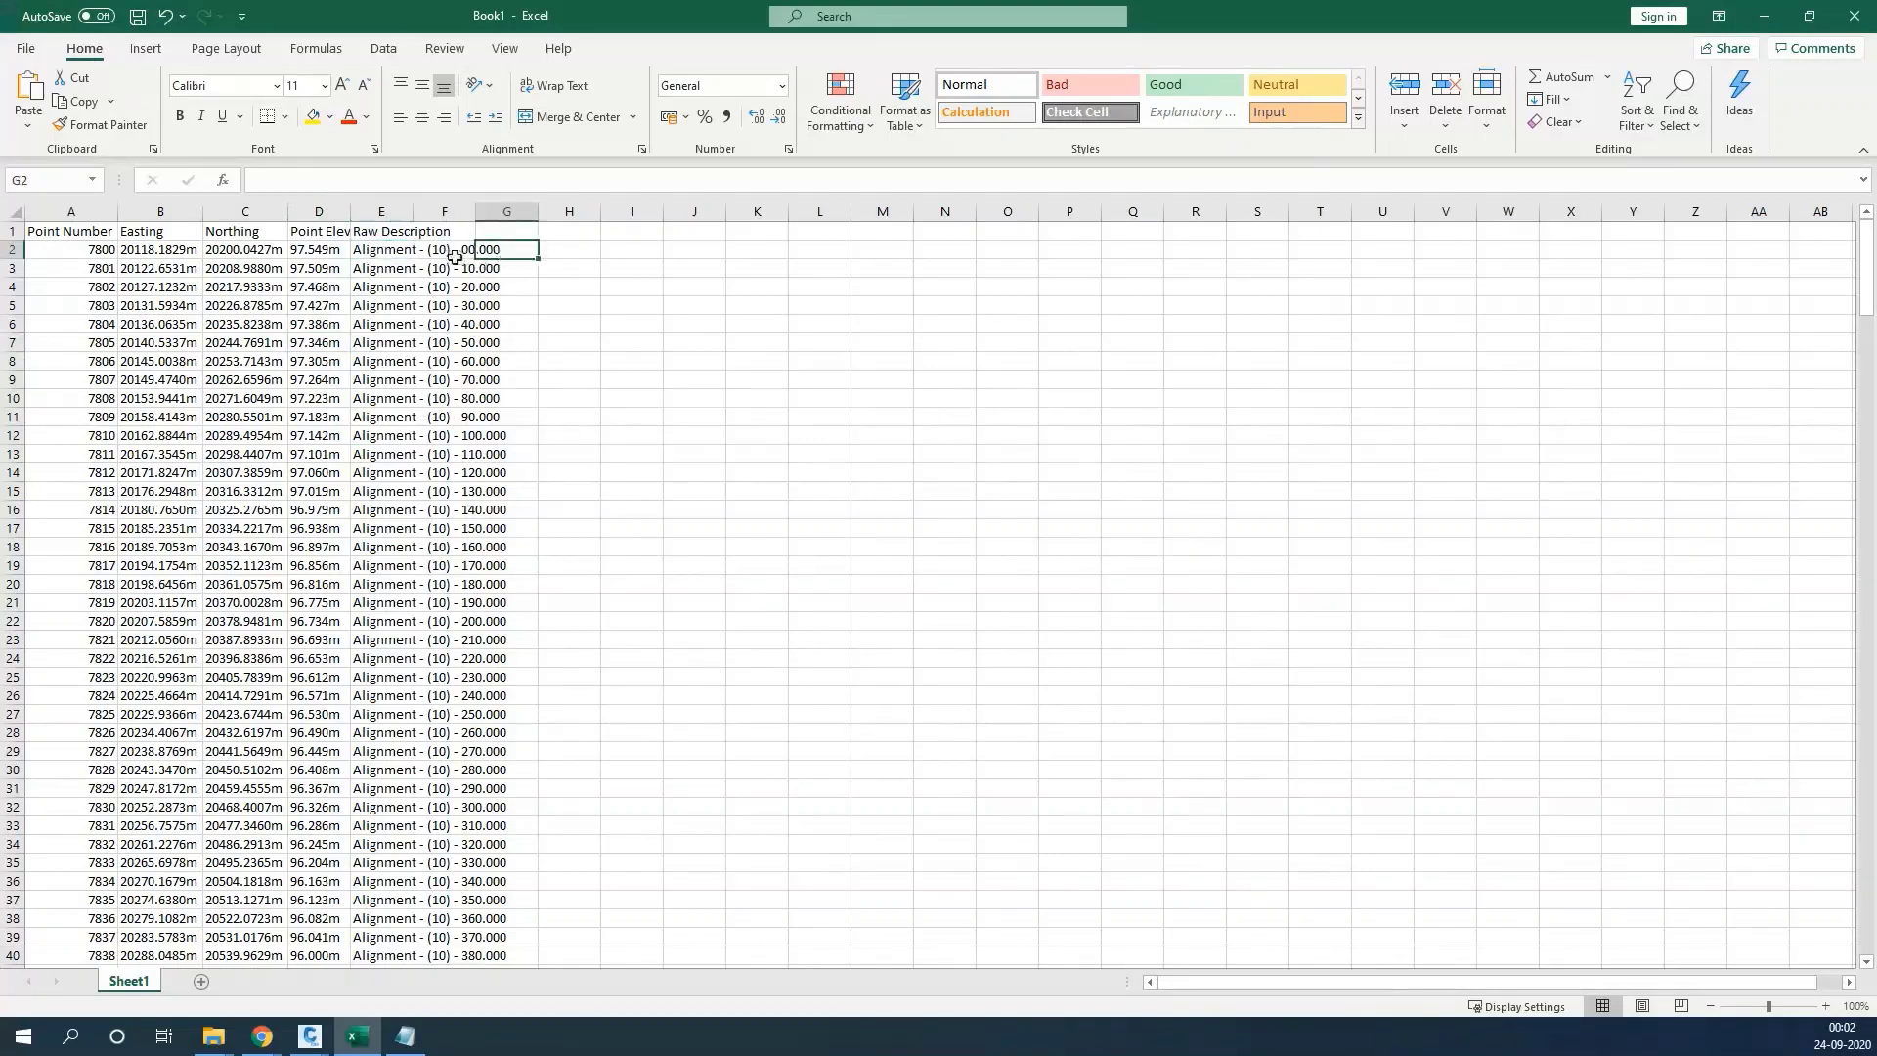
click(467, 251)
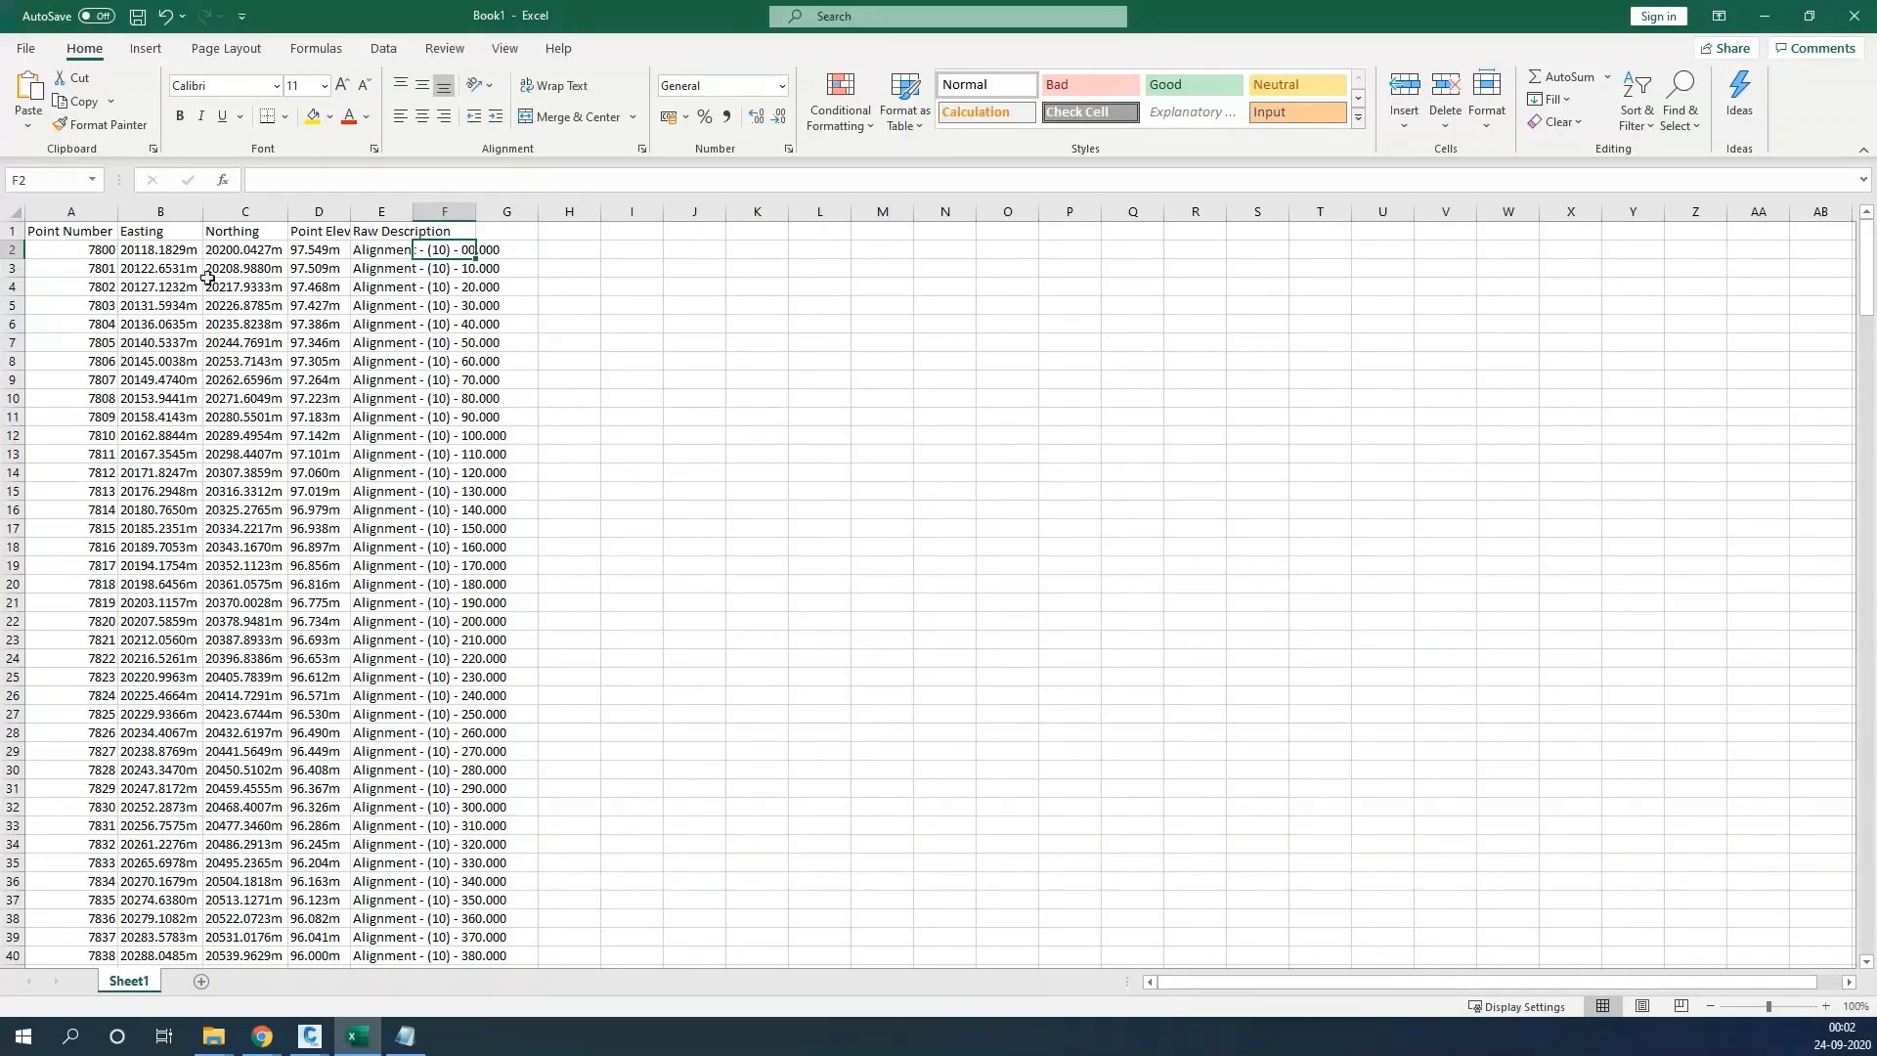
Renumber the Point Number column by entering 1 and 2 in A2 and A3 and filling the series down
click(92, 248)
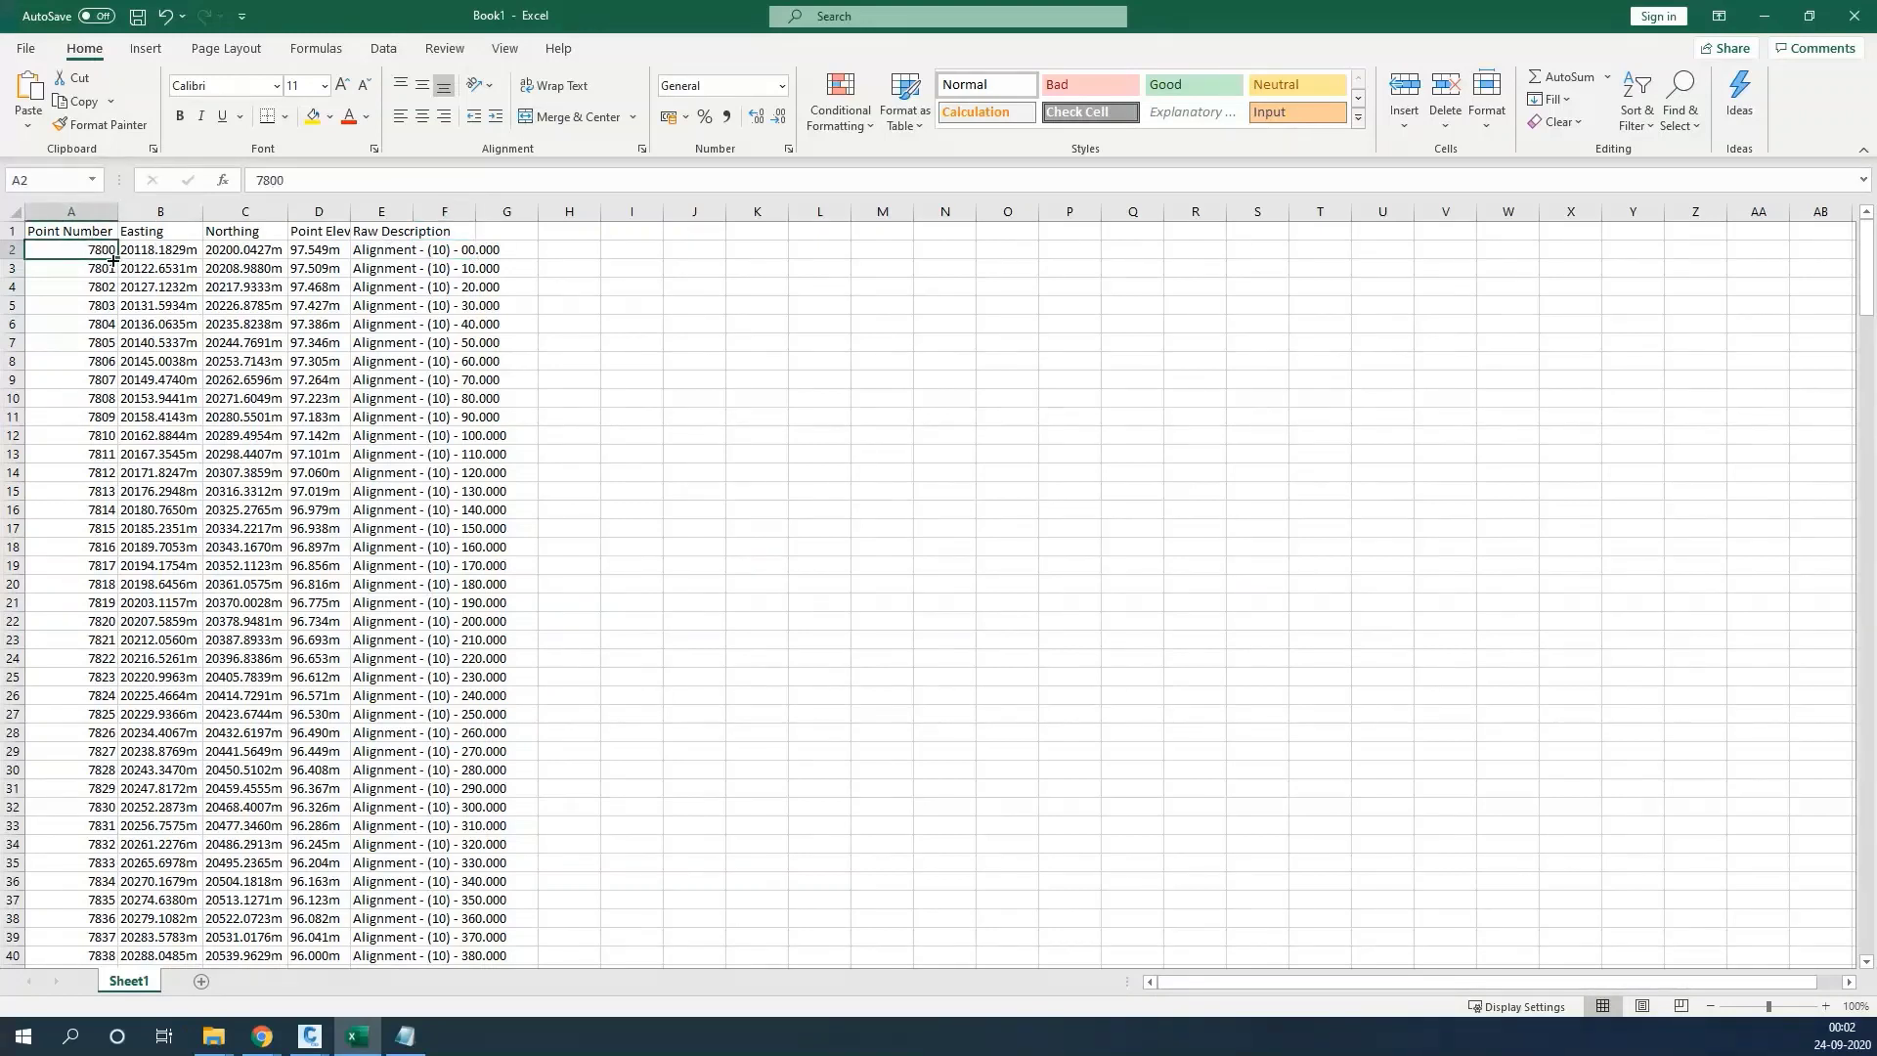
text(1)
key(Return)
text(2)
key(Return)
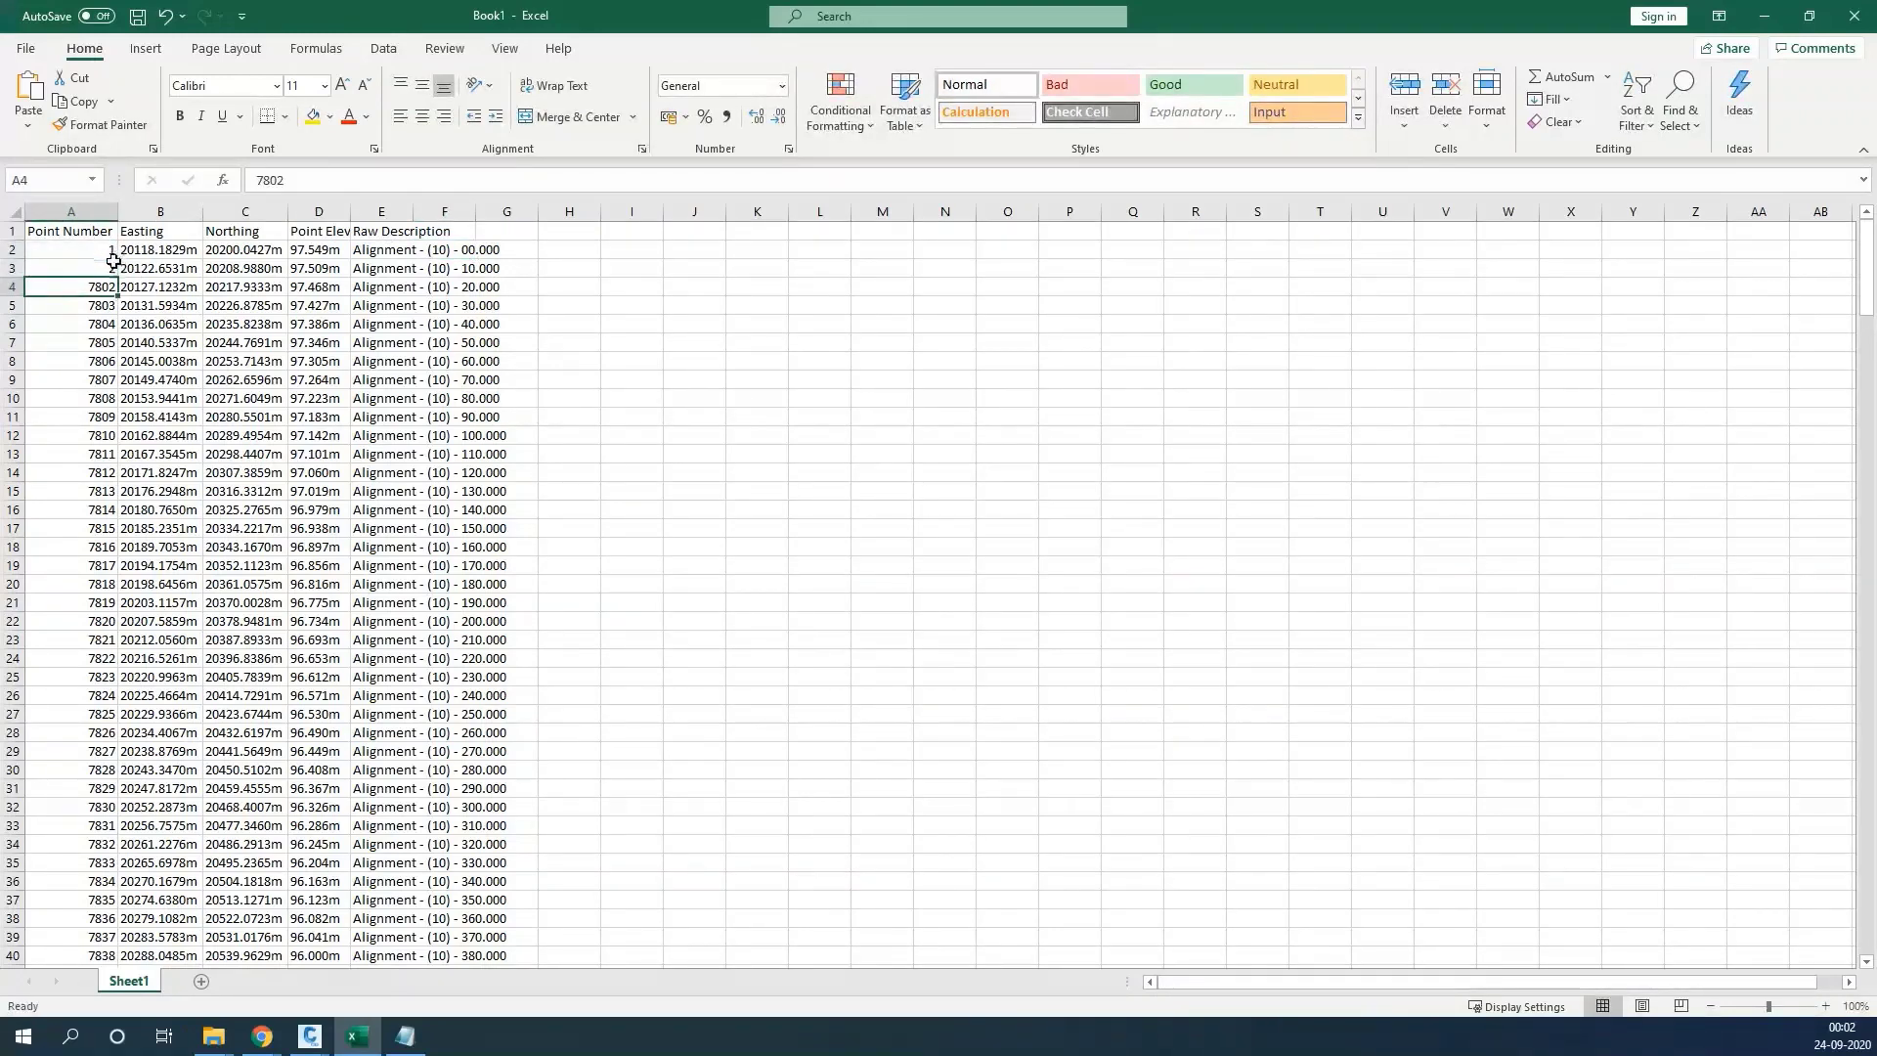
drag(108, 251, 103, 284)
drag(102, 256, 105, 269)
double_click(117, 278)
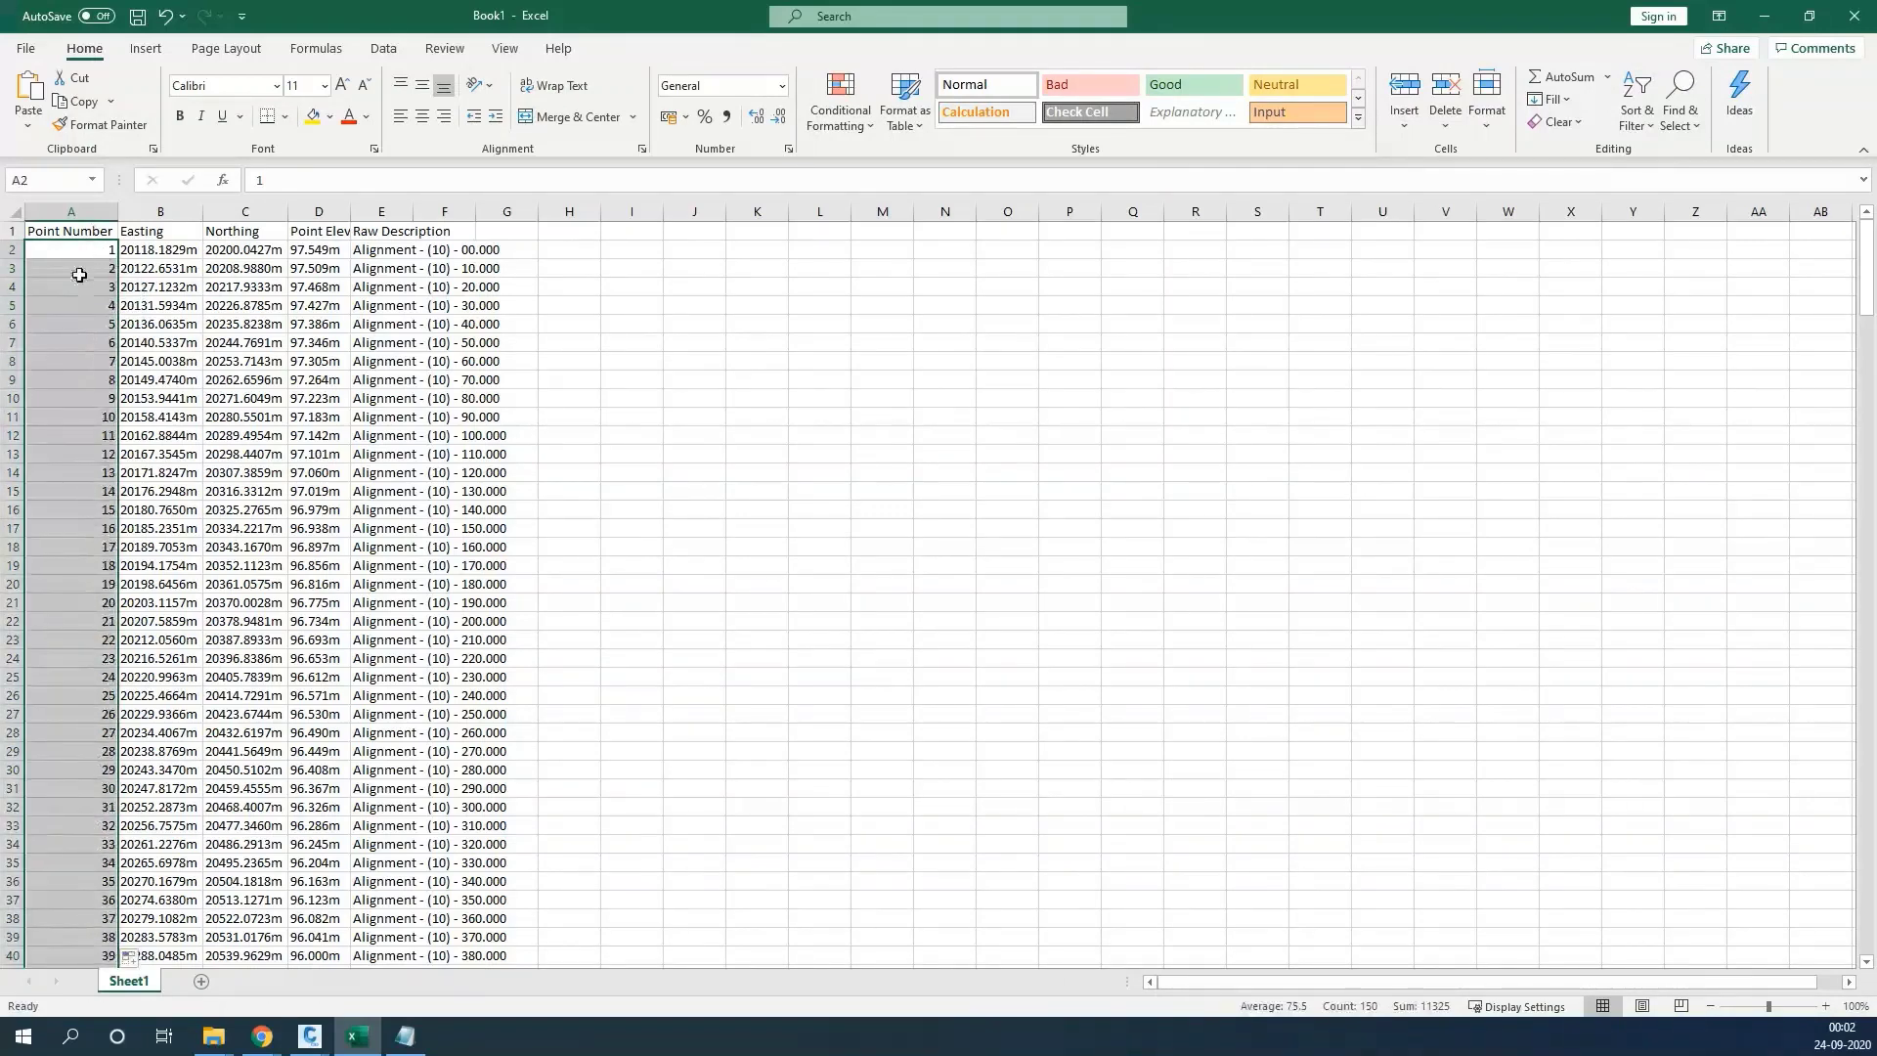
click(108, 306)
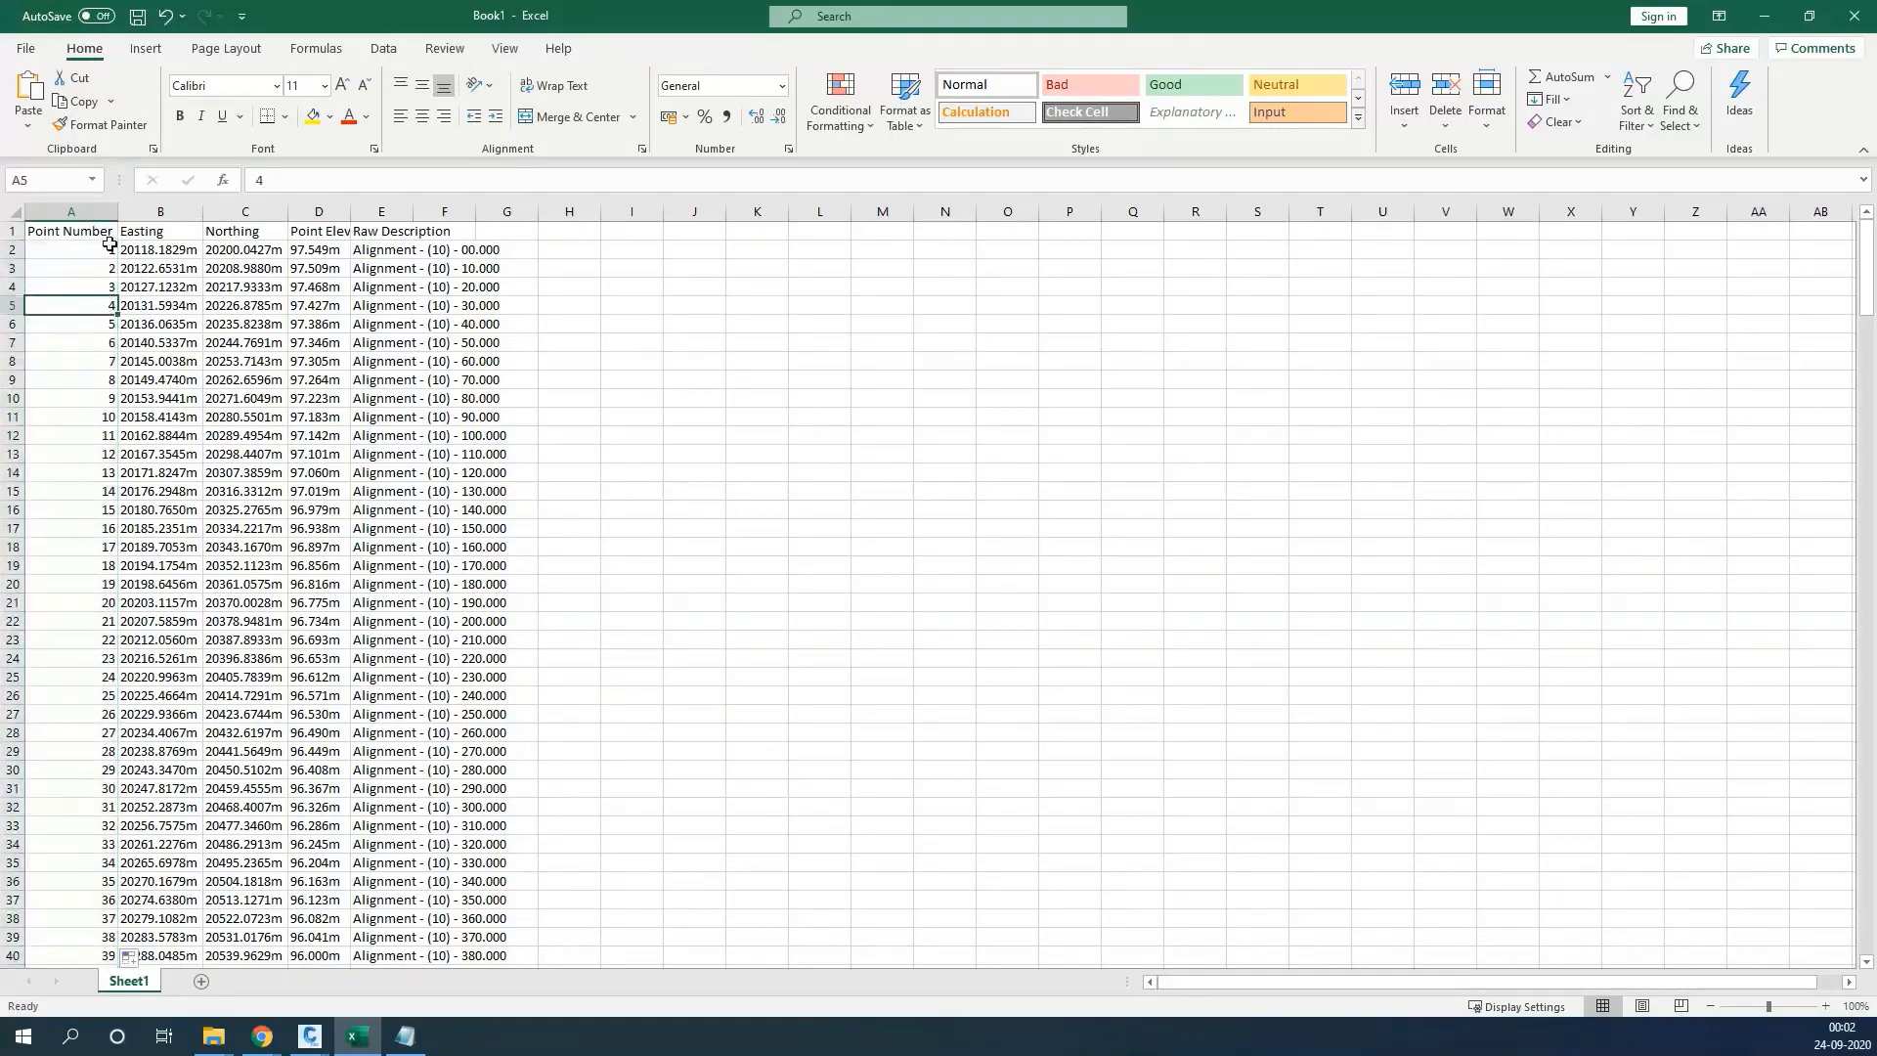
Remove the letter m from all Easting, Northing and Point Elevation values by replacing it with nothing
click(159, 246)
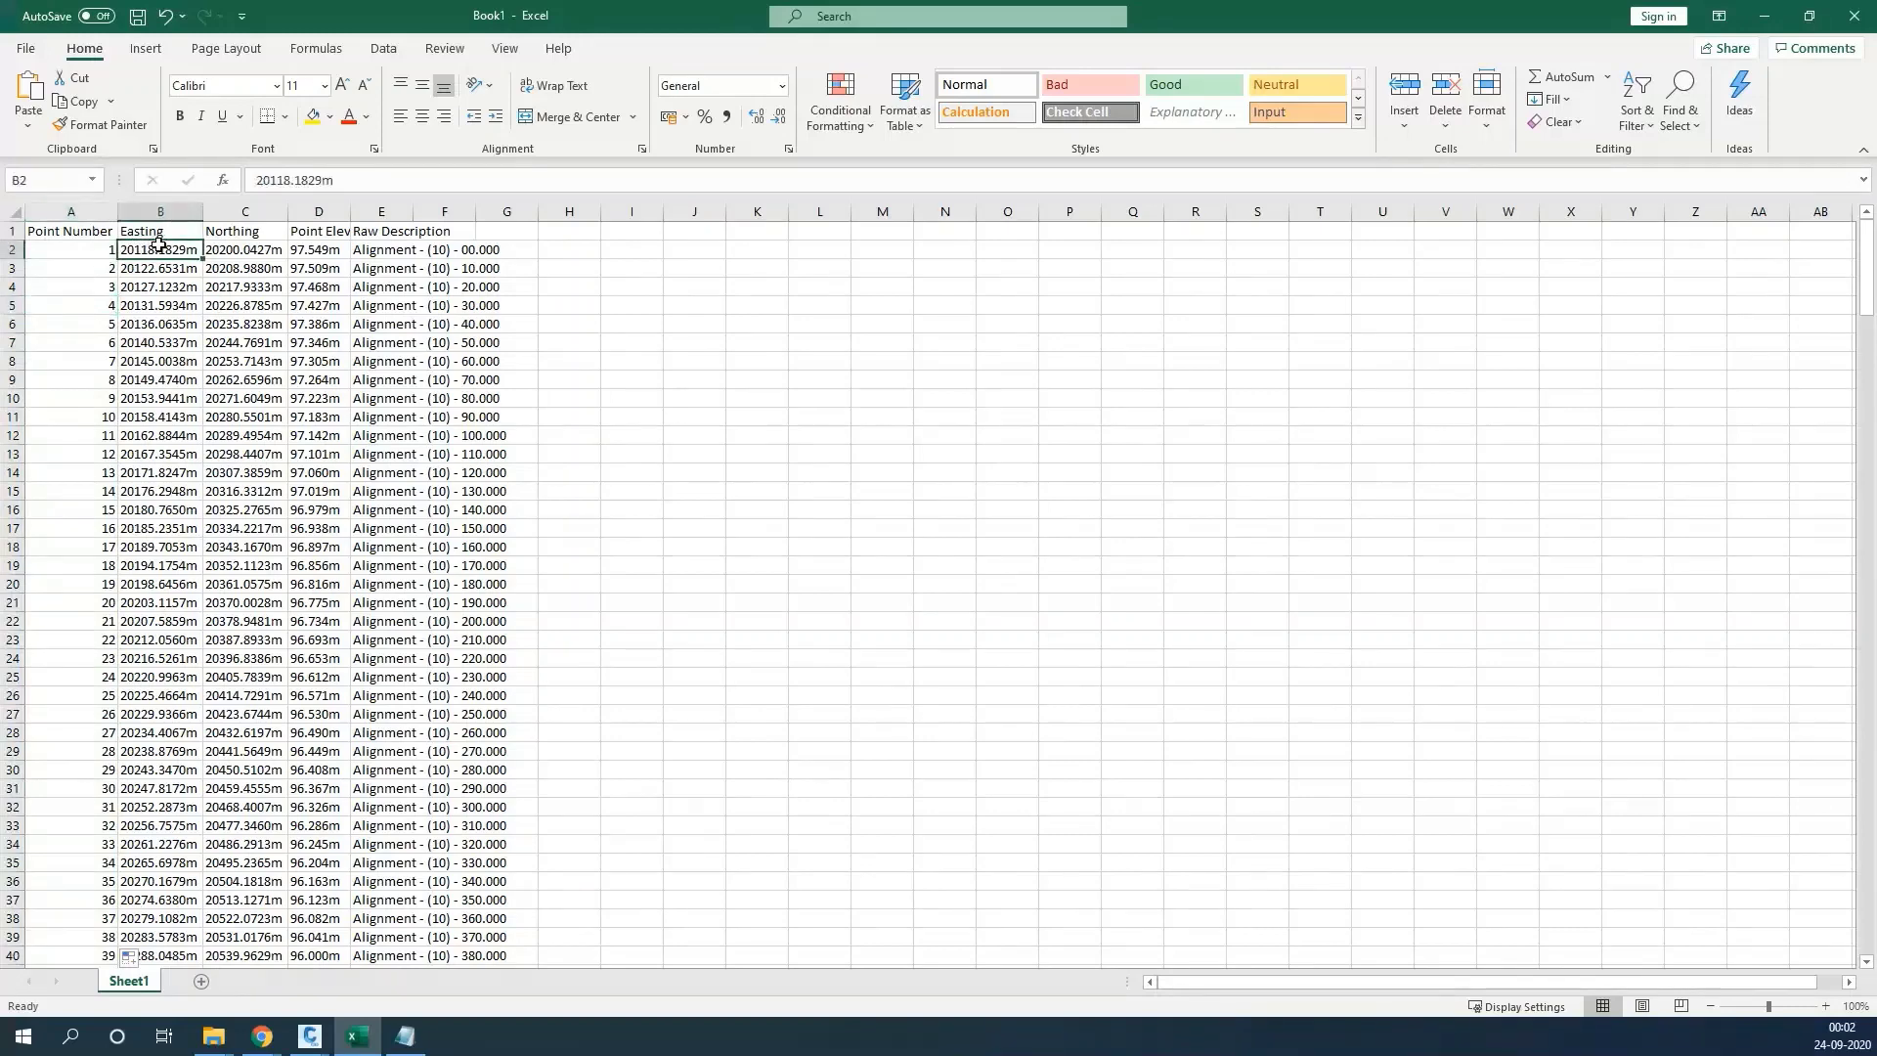
key(shift+Right)
key(shift+Right)
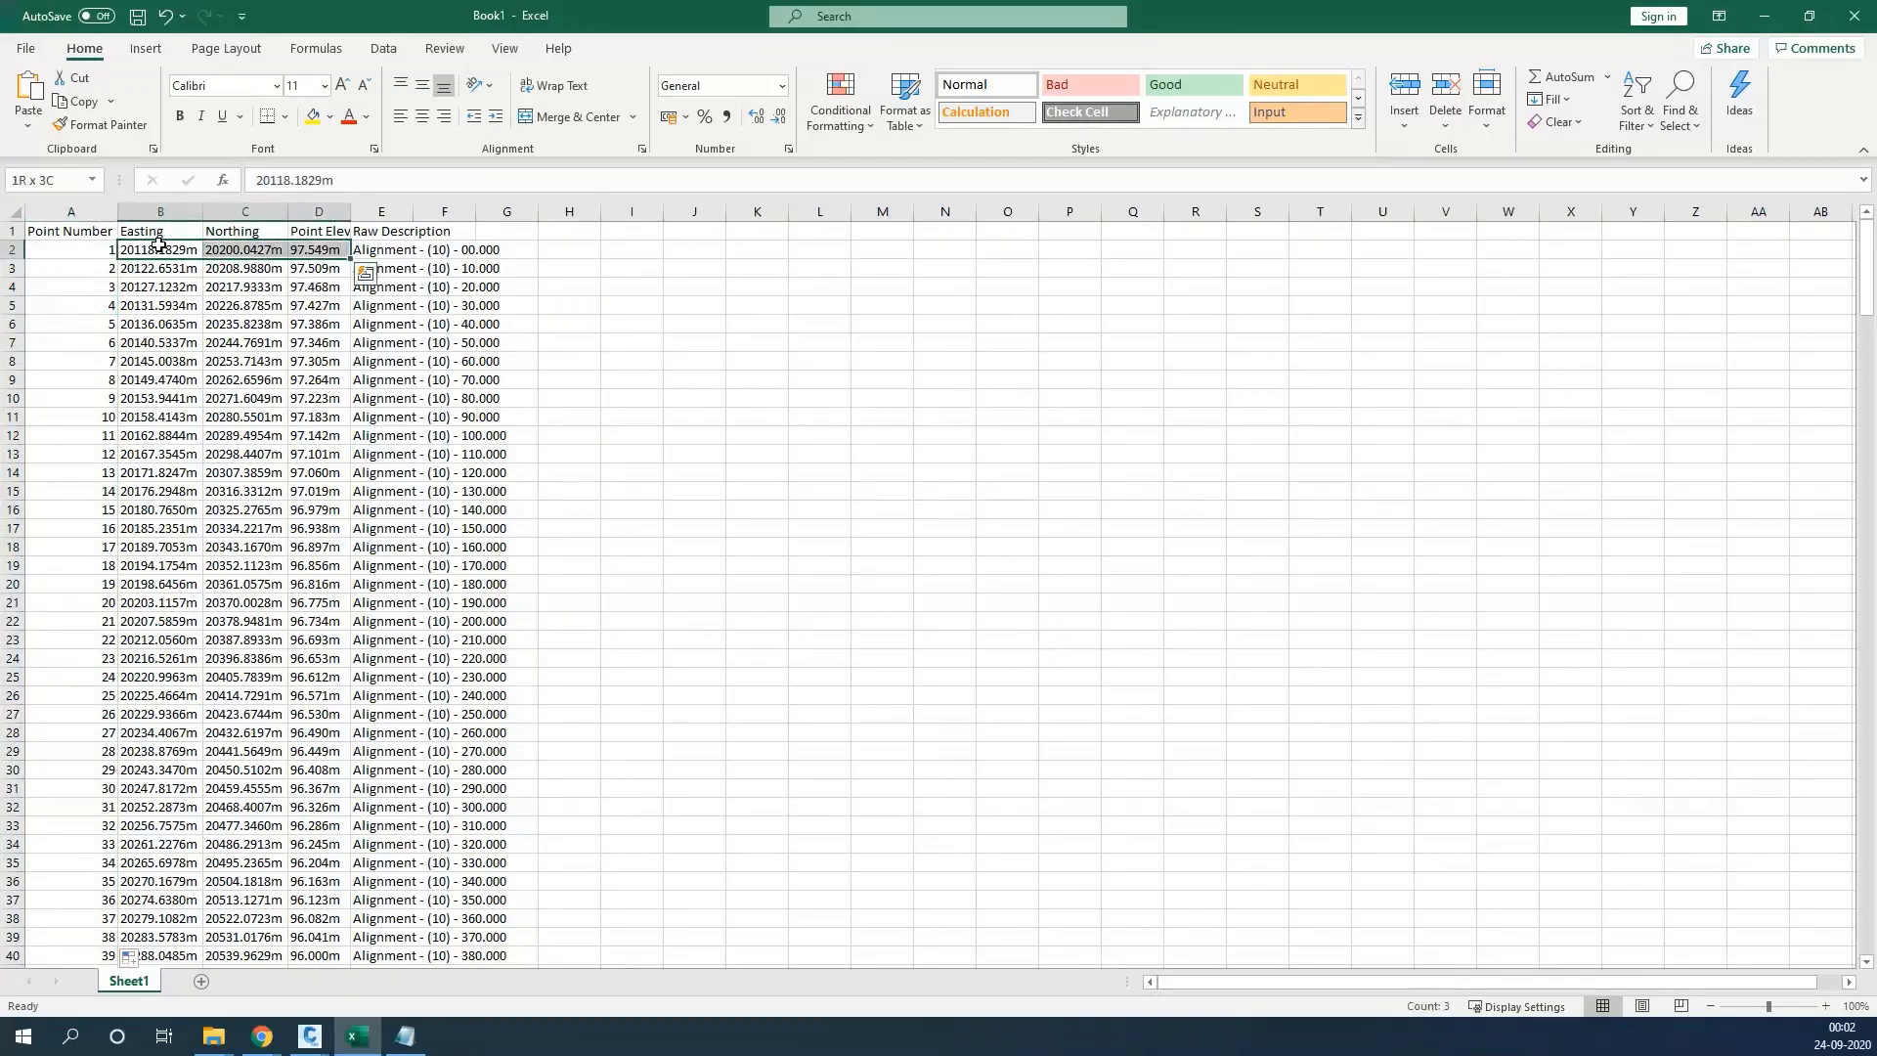
key(ctrl+shift+Down)
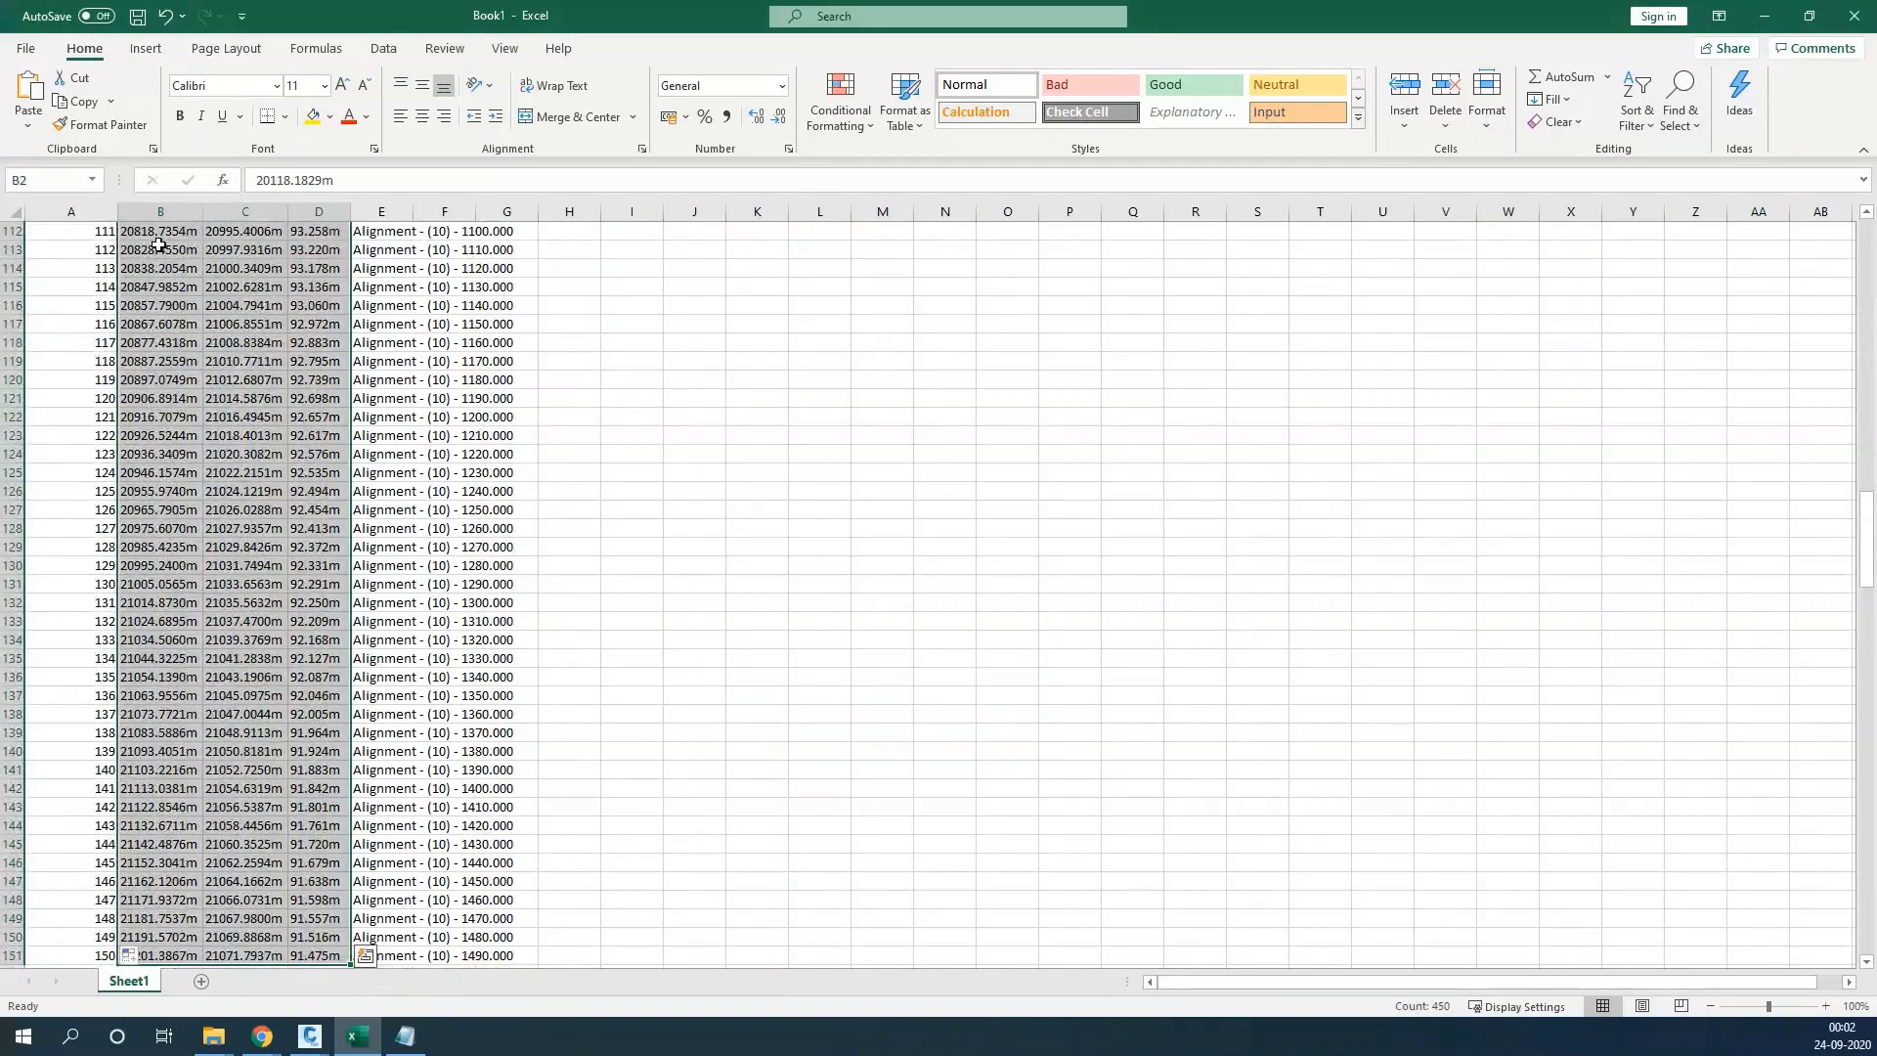
scroll(244, 470, up, 1)
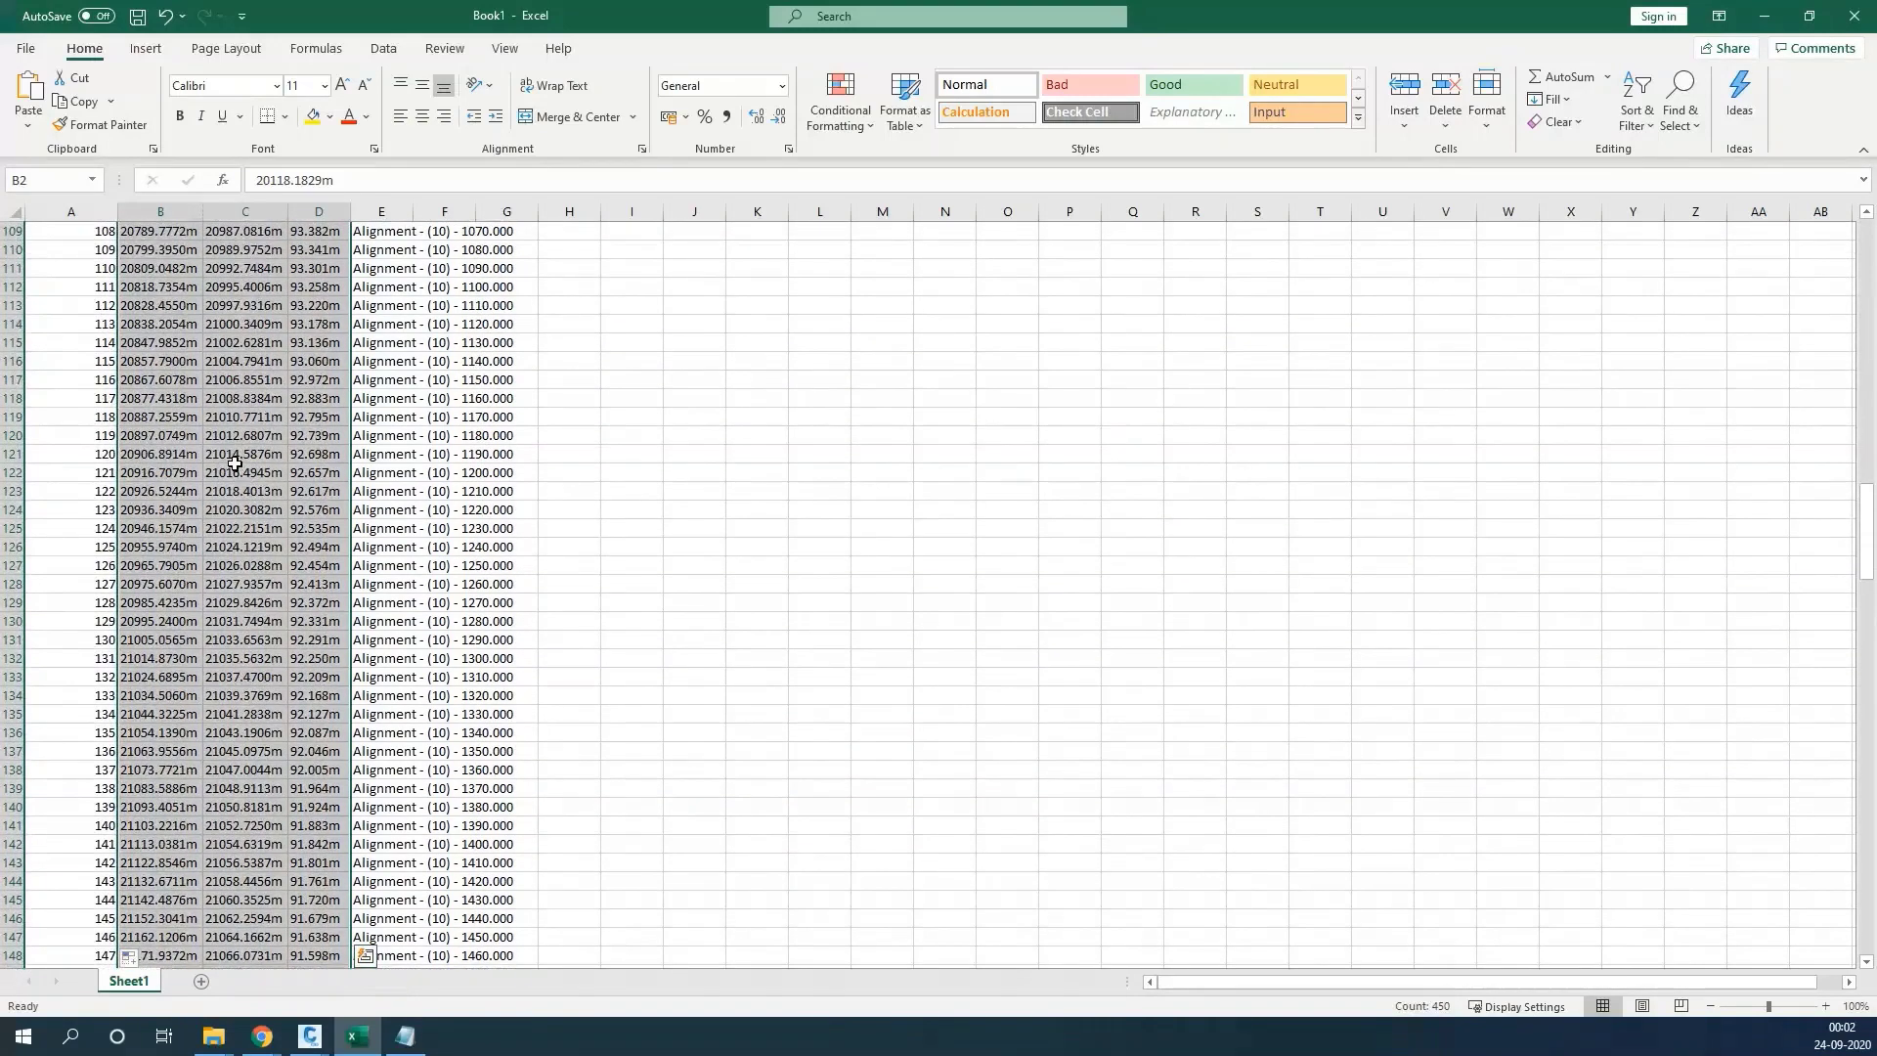
key(ctrl+h)
text(m)
drag(1363, 822, 1013, 384)
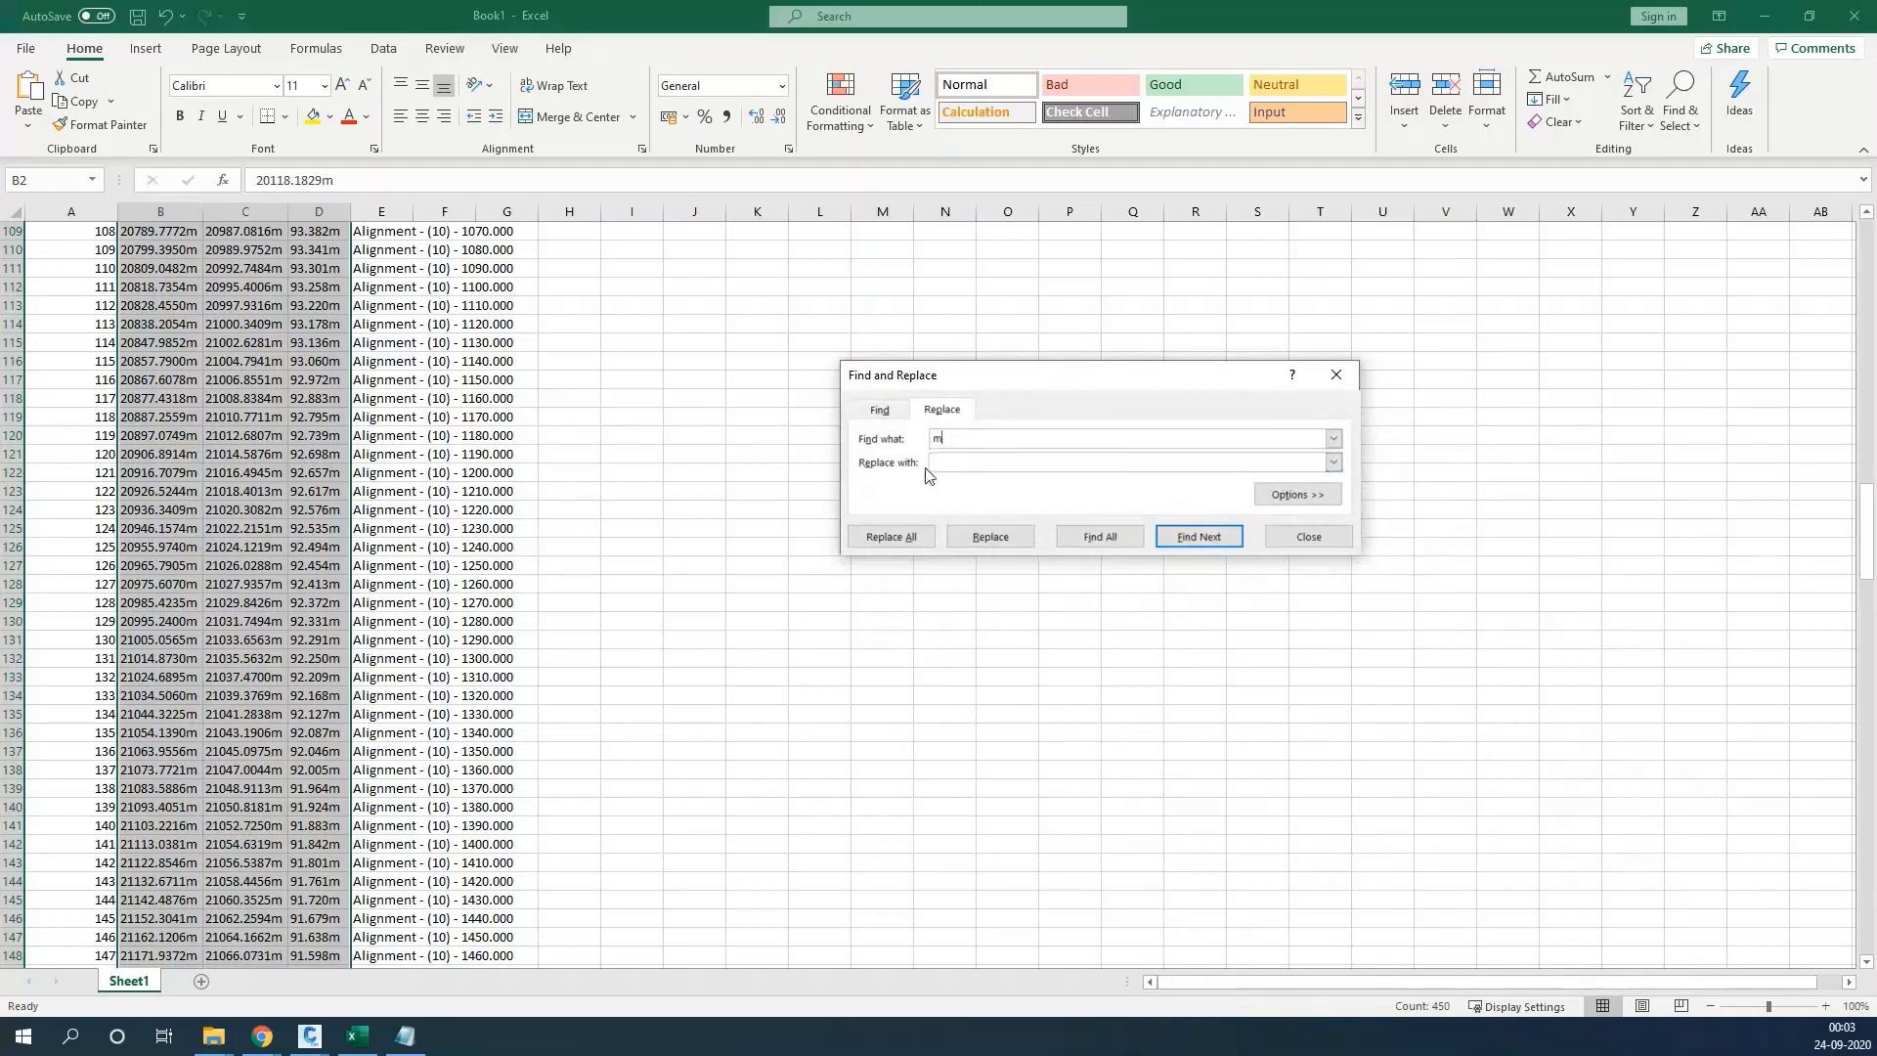
click(893, 536)
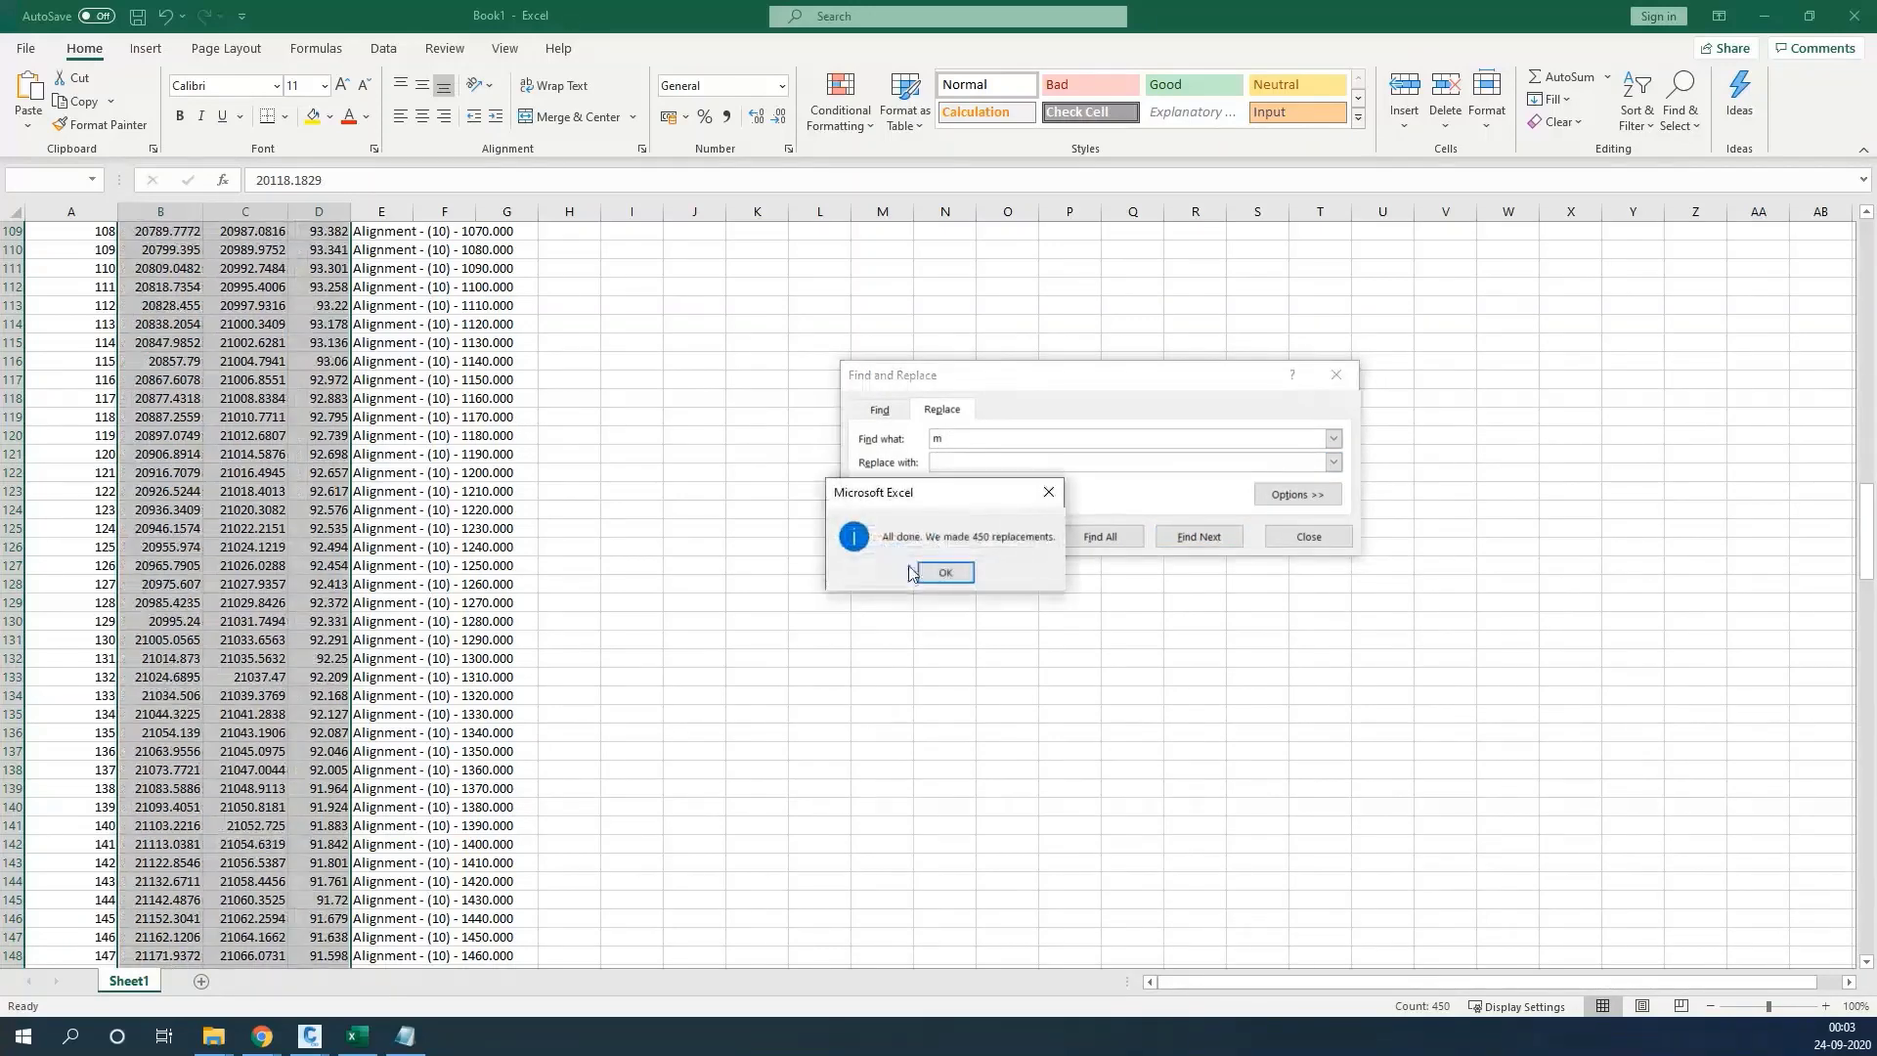
click(940, 573)
click(1301, 537)
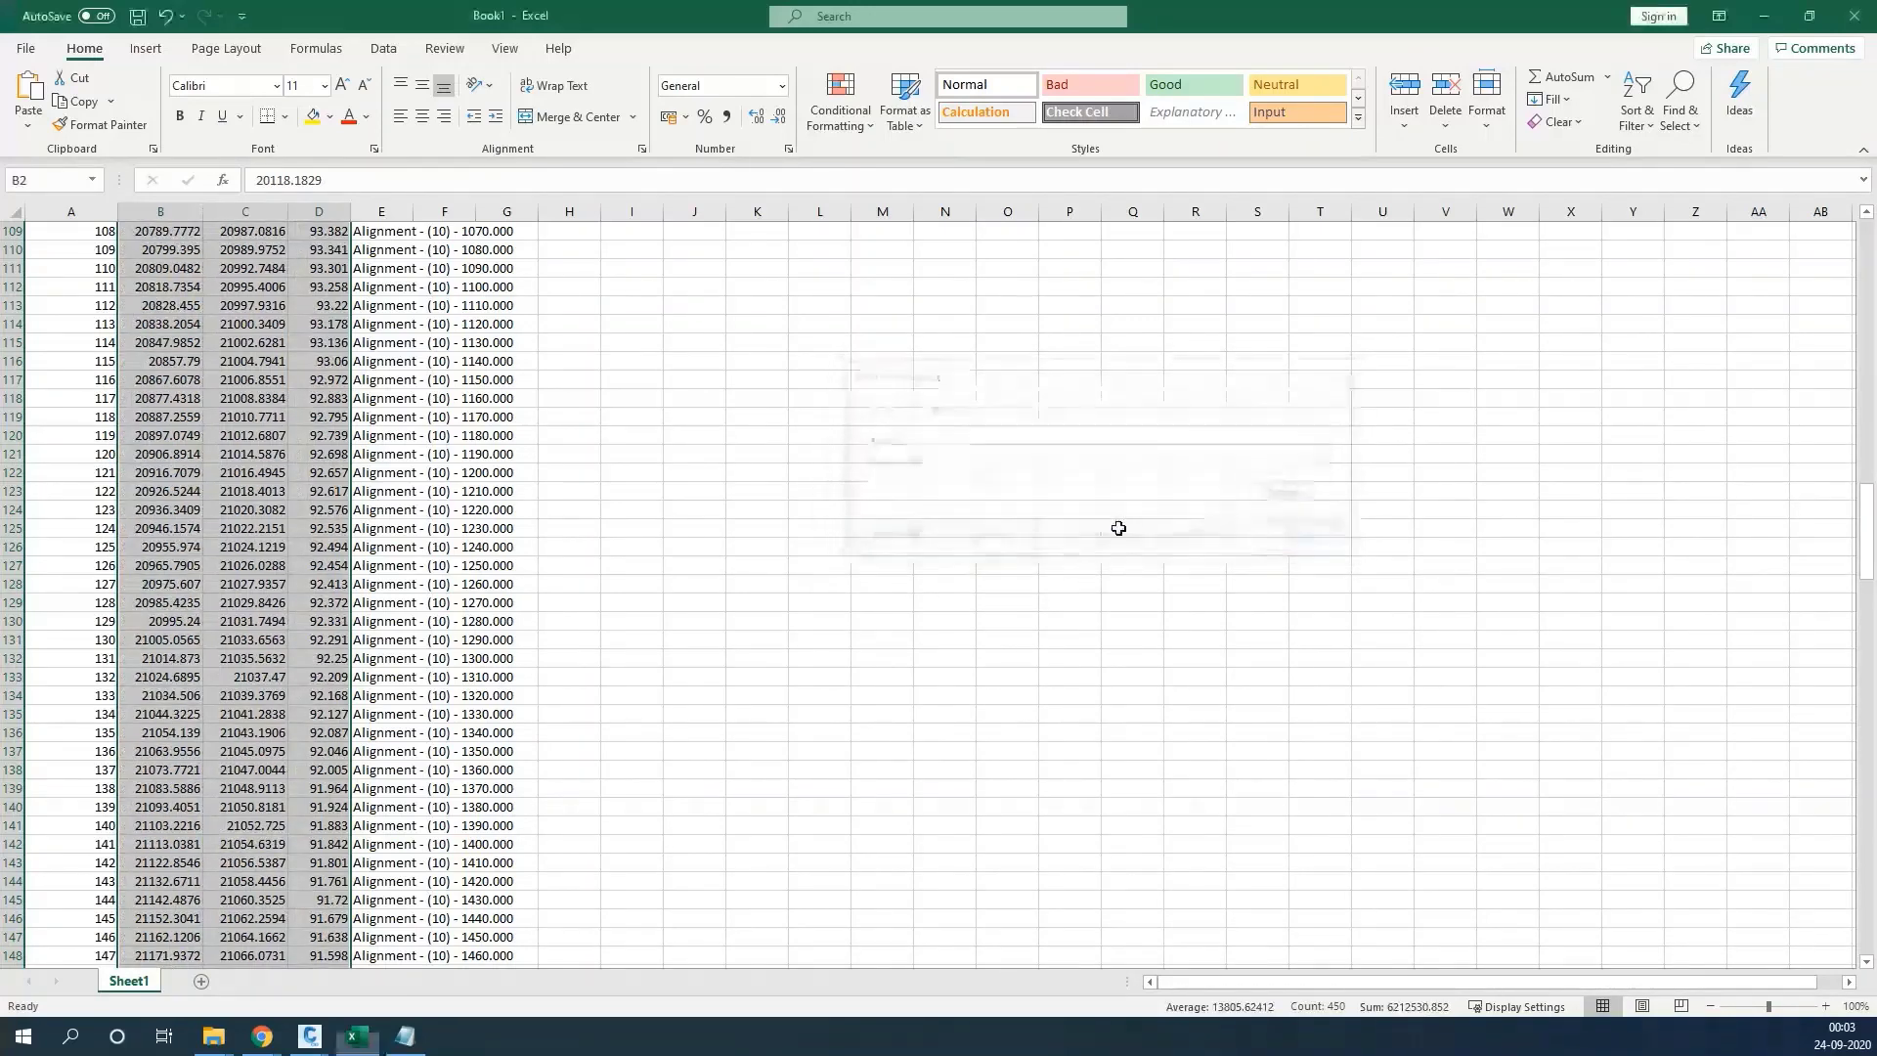
Replace the first Raw Description entry in E2 with the prefix L-
click(399, 360)
key(ctrl+Up)
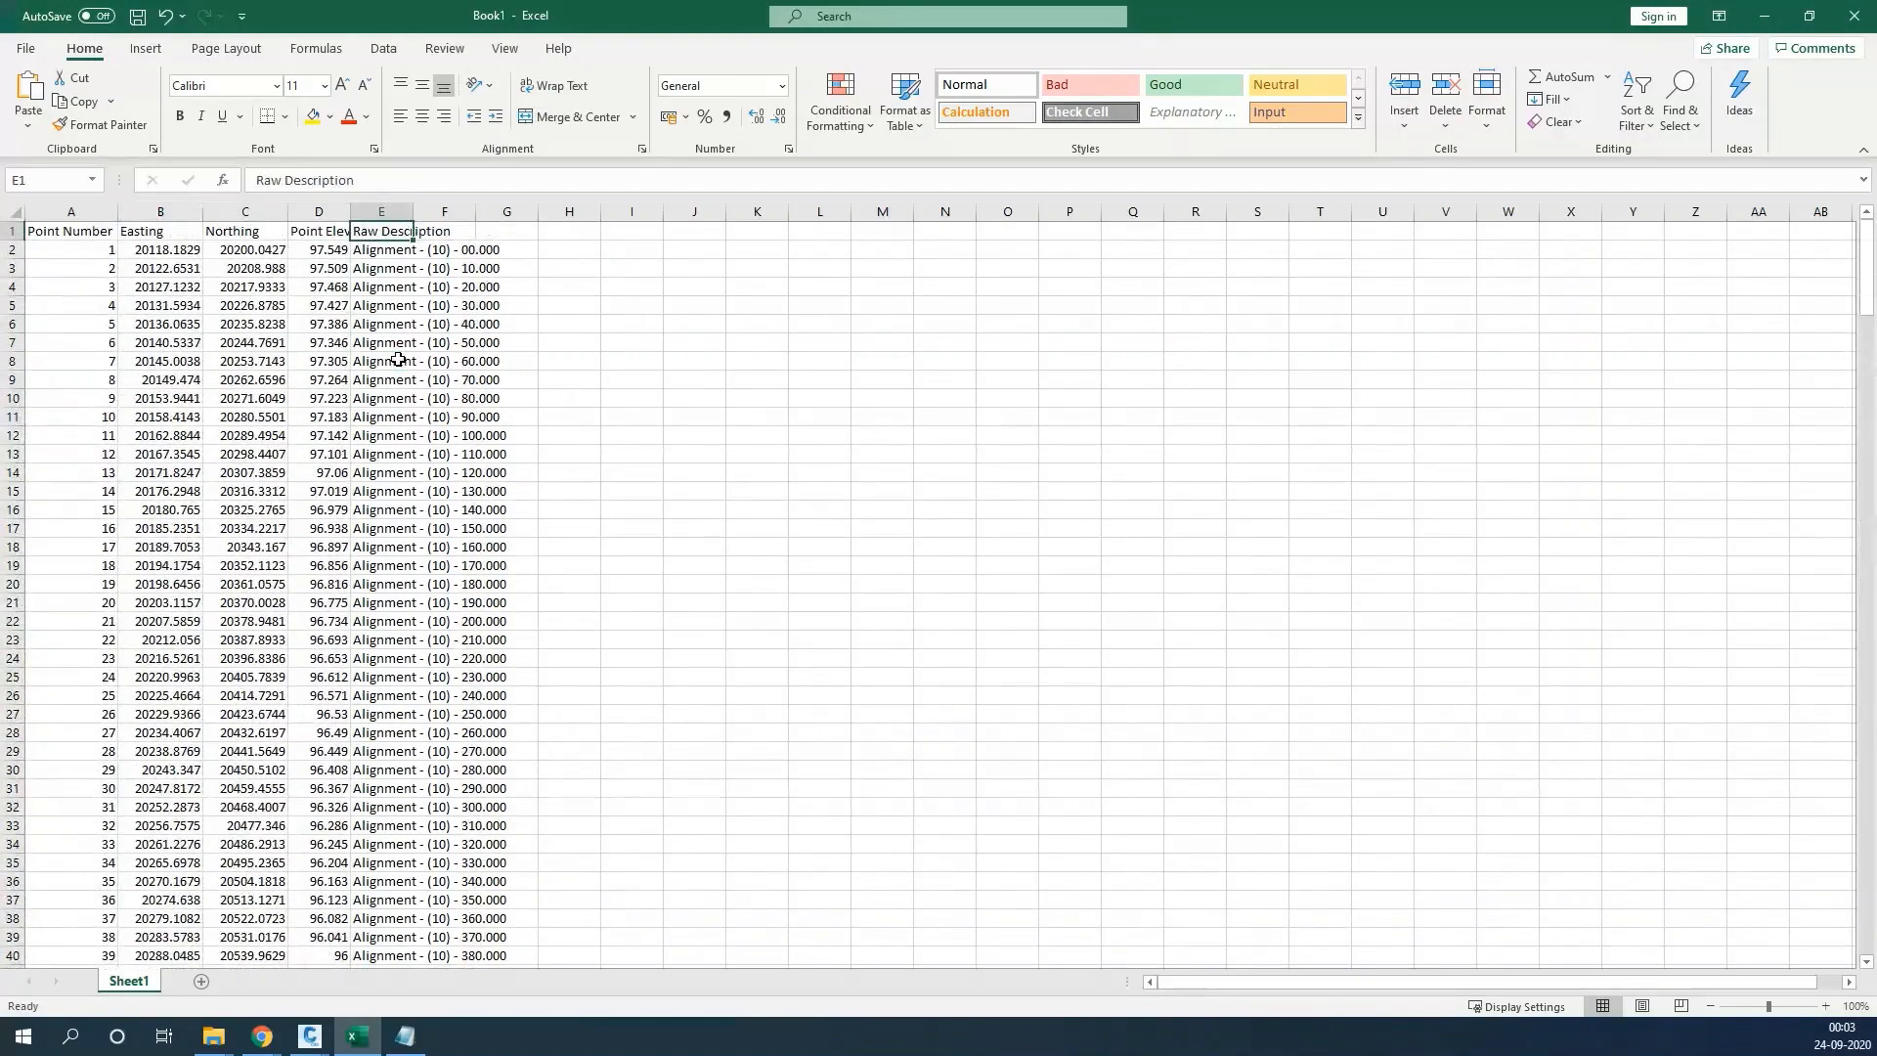
key(Down)
key(Right)
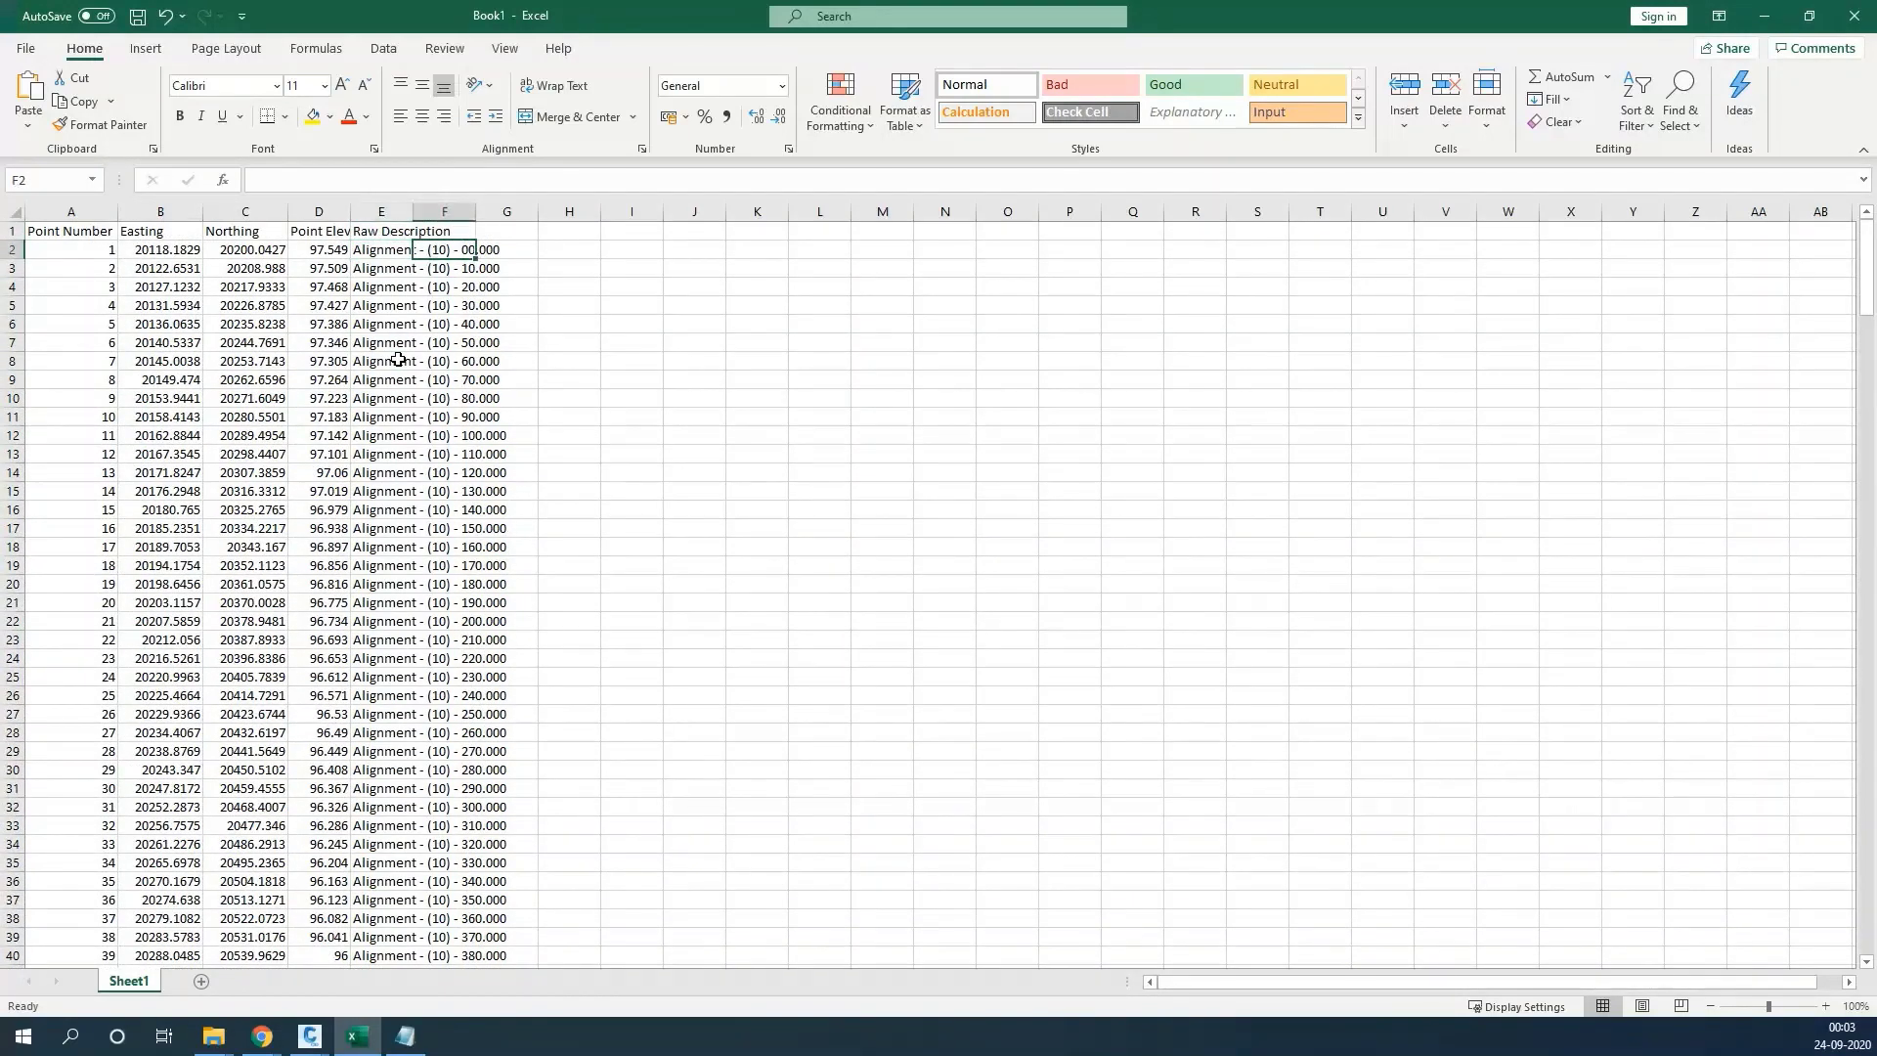
key(Right)
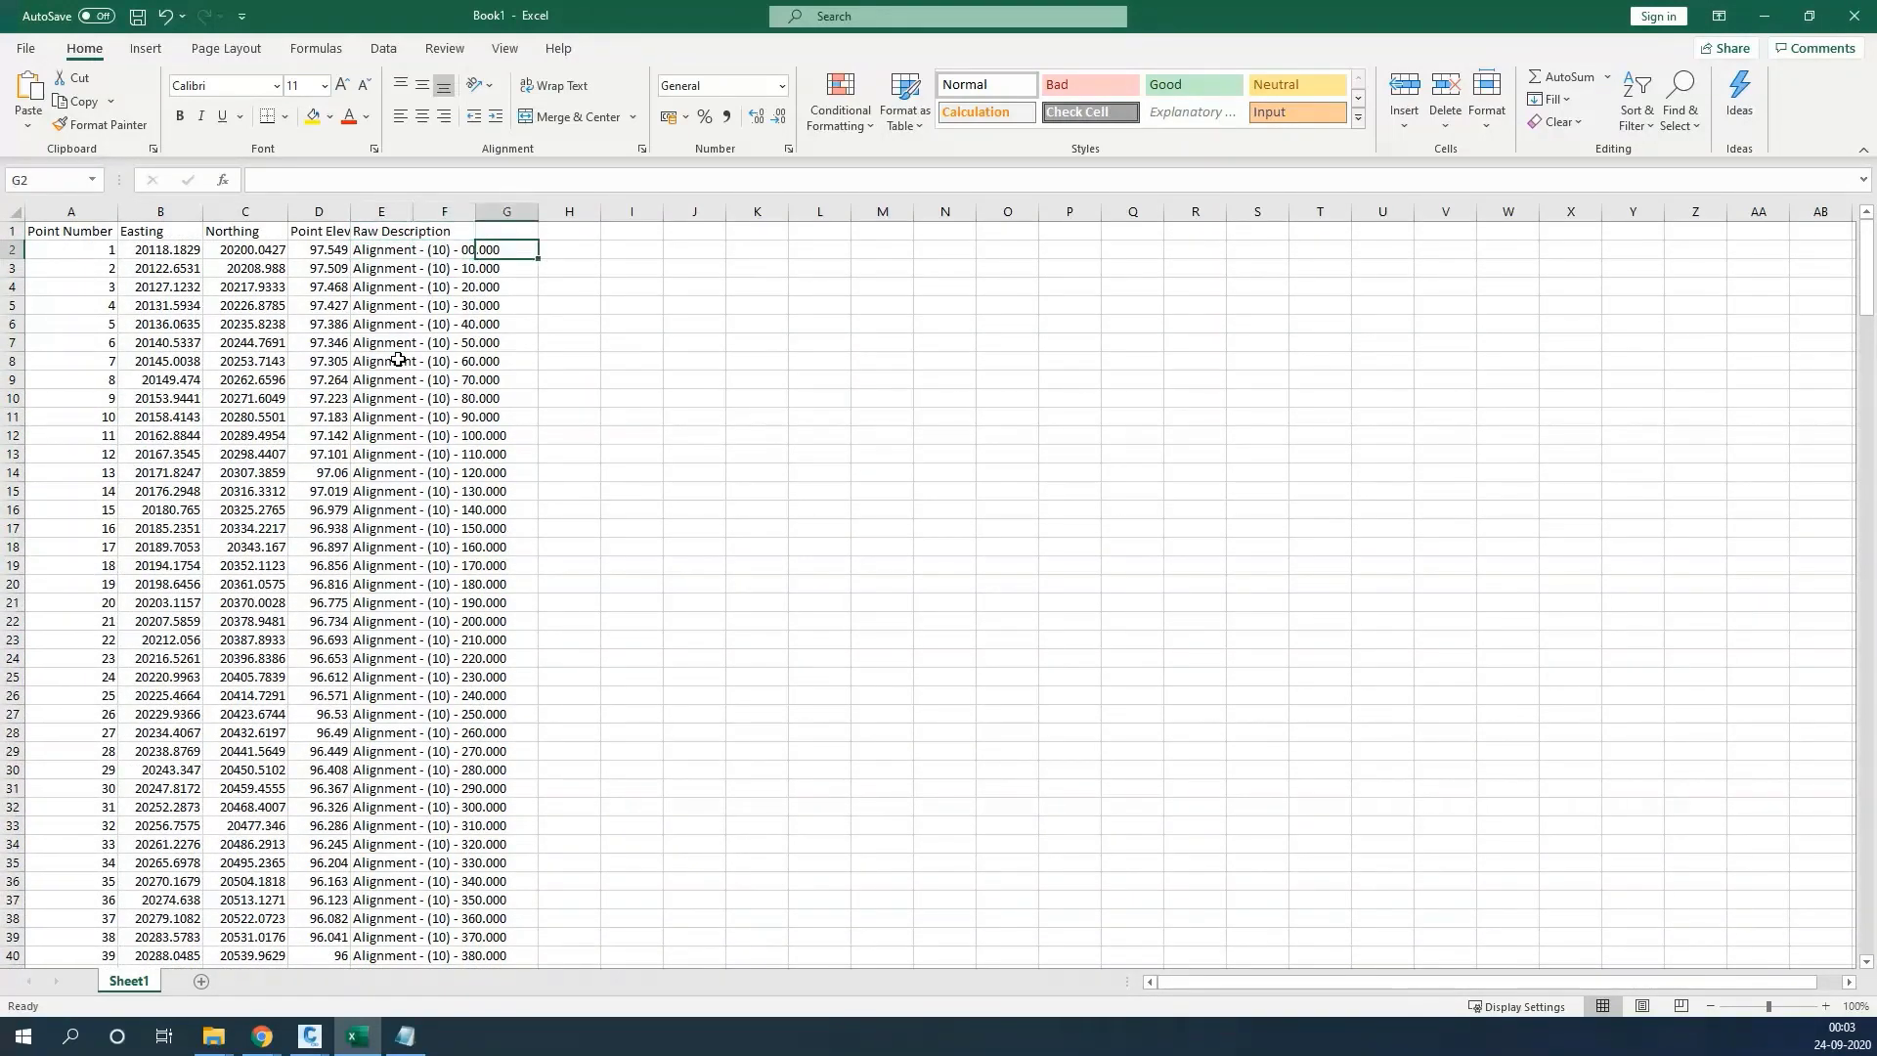
key(Left)
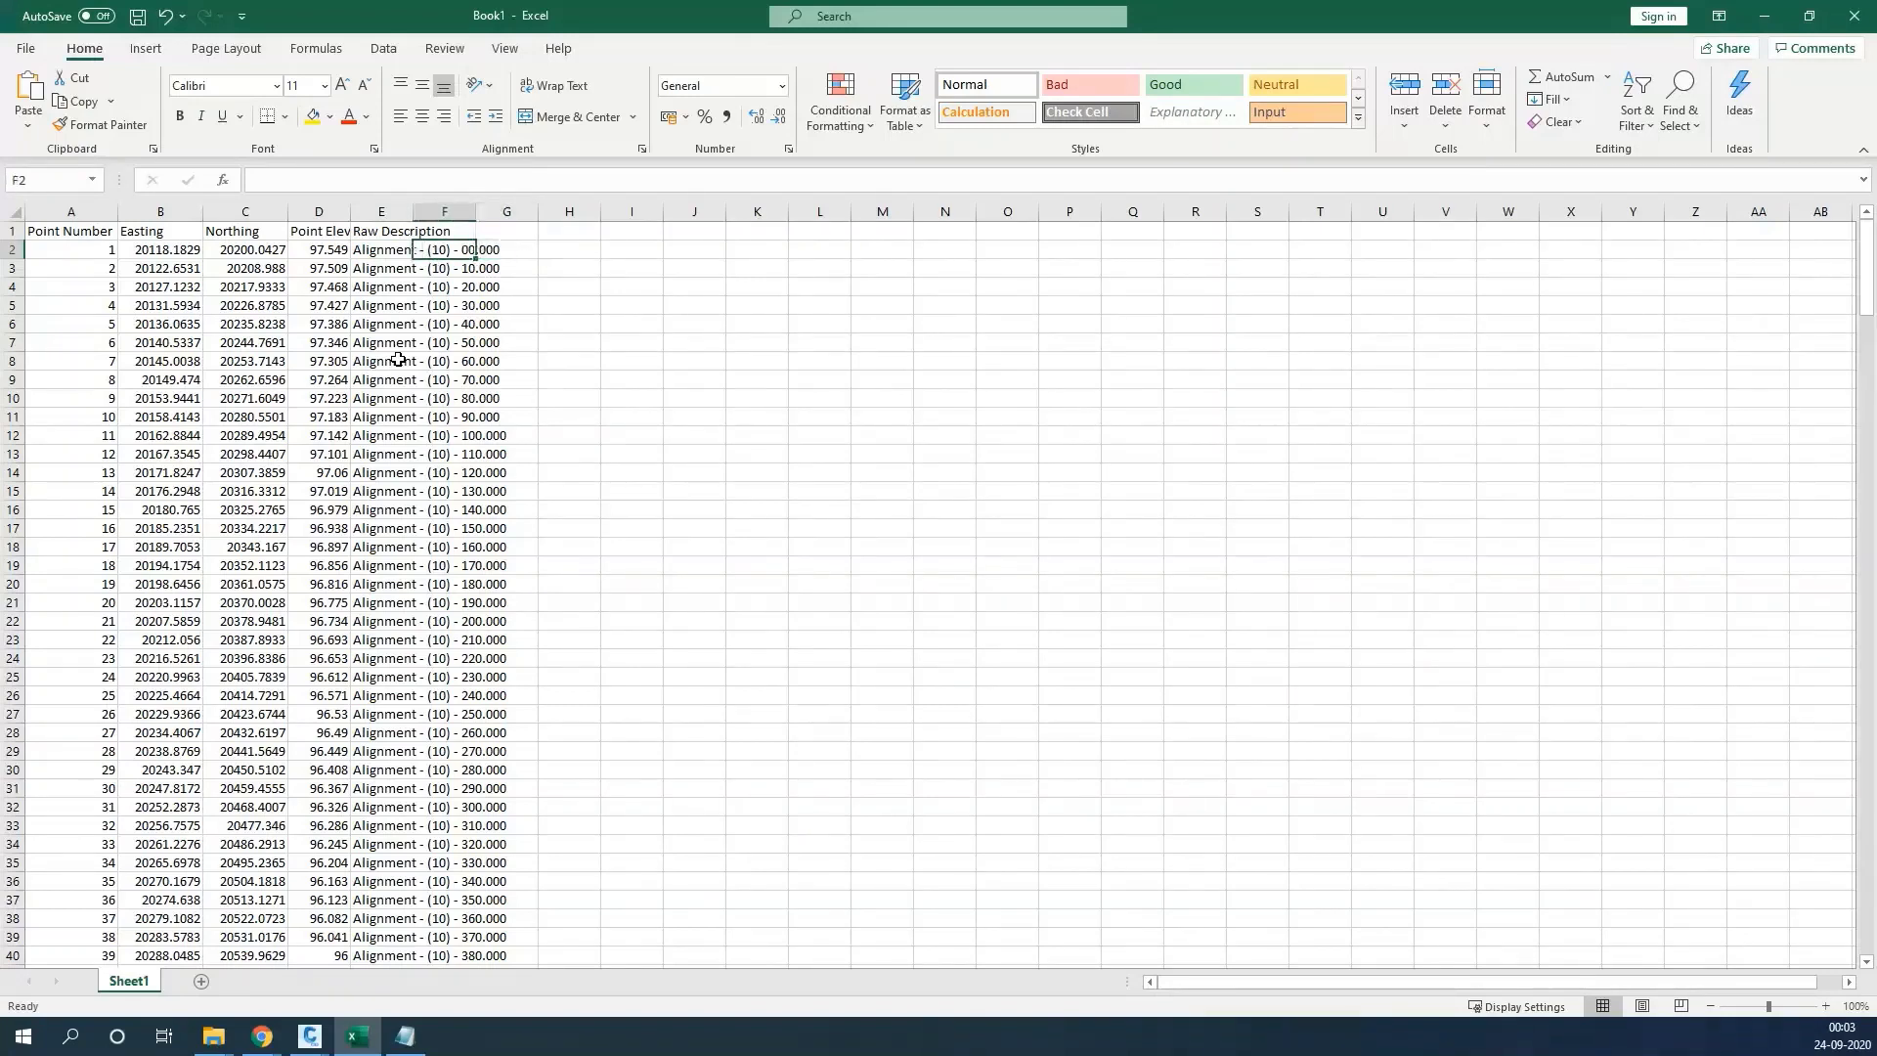
key(Left)
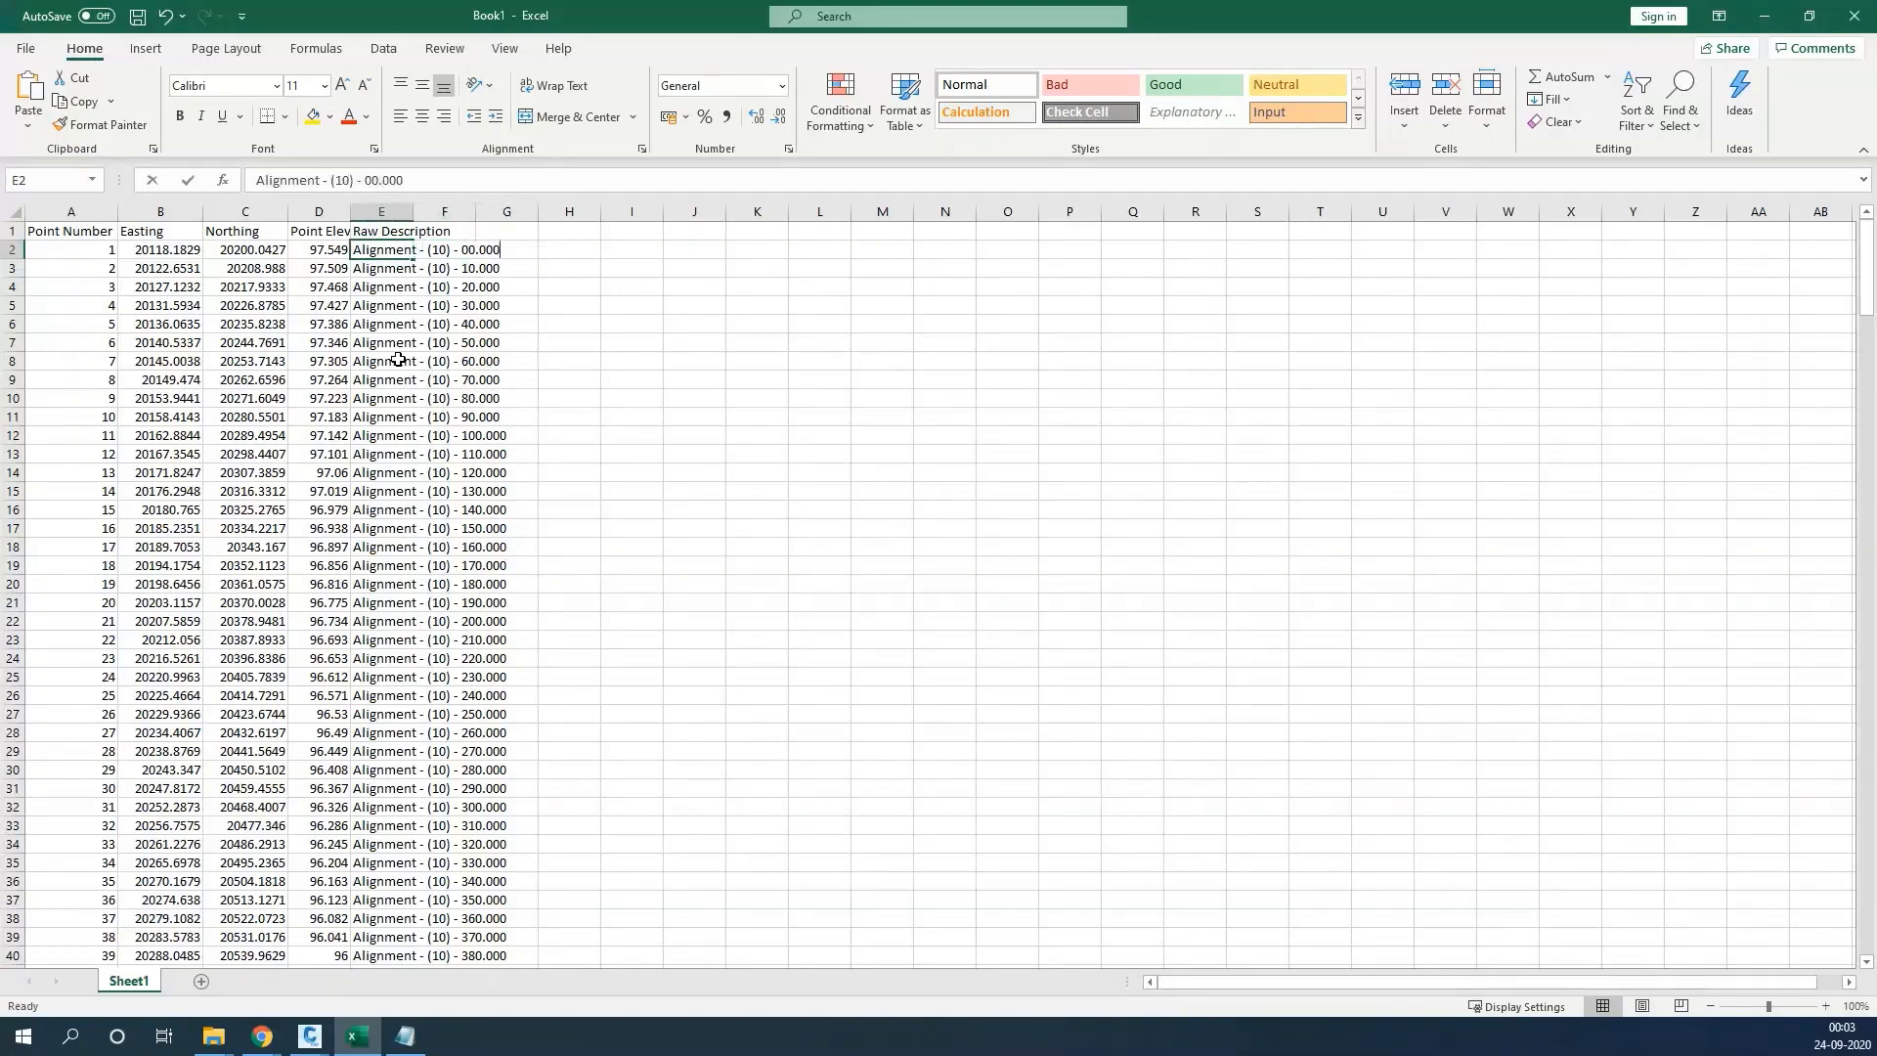
text(L-)
key(Return)
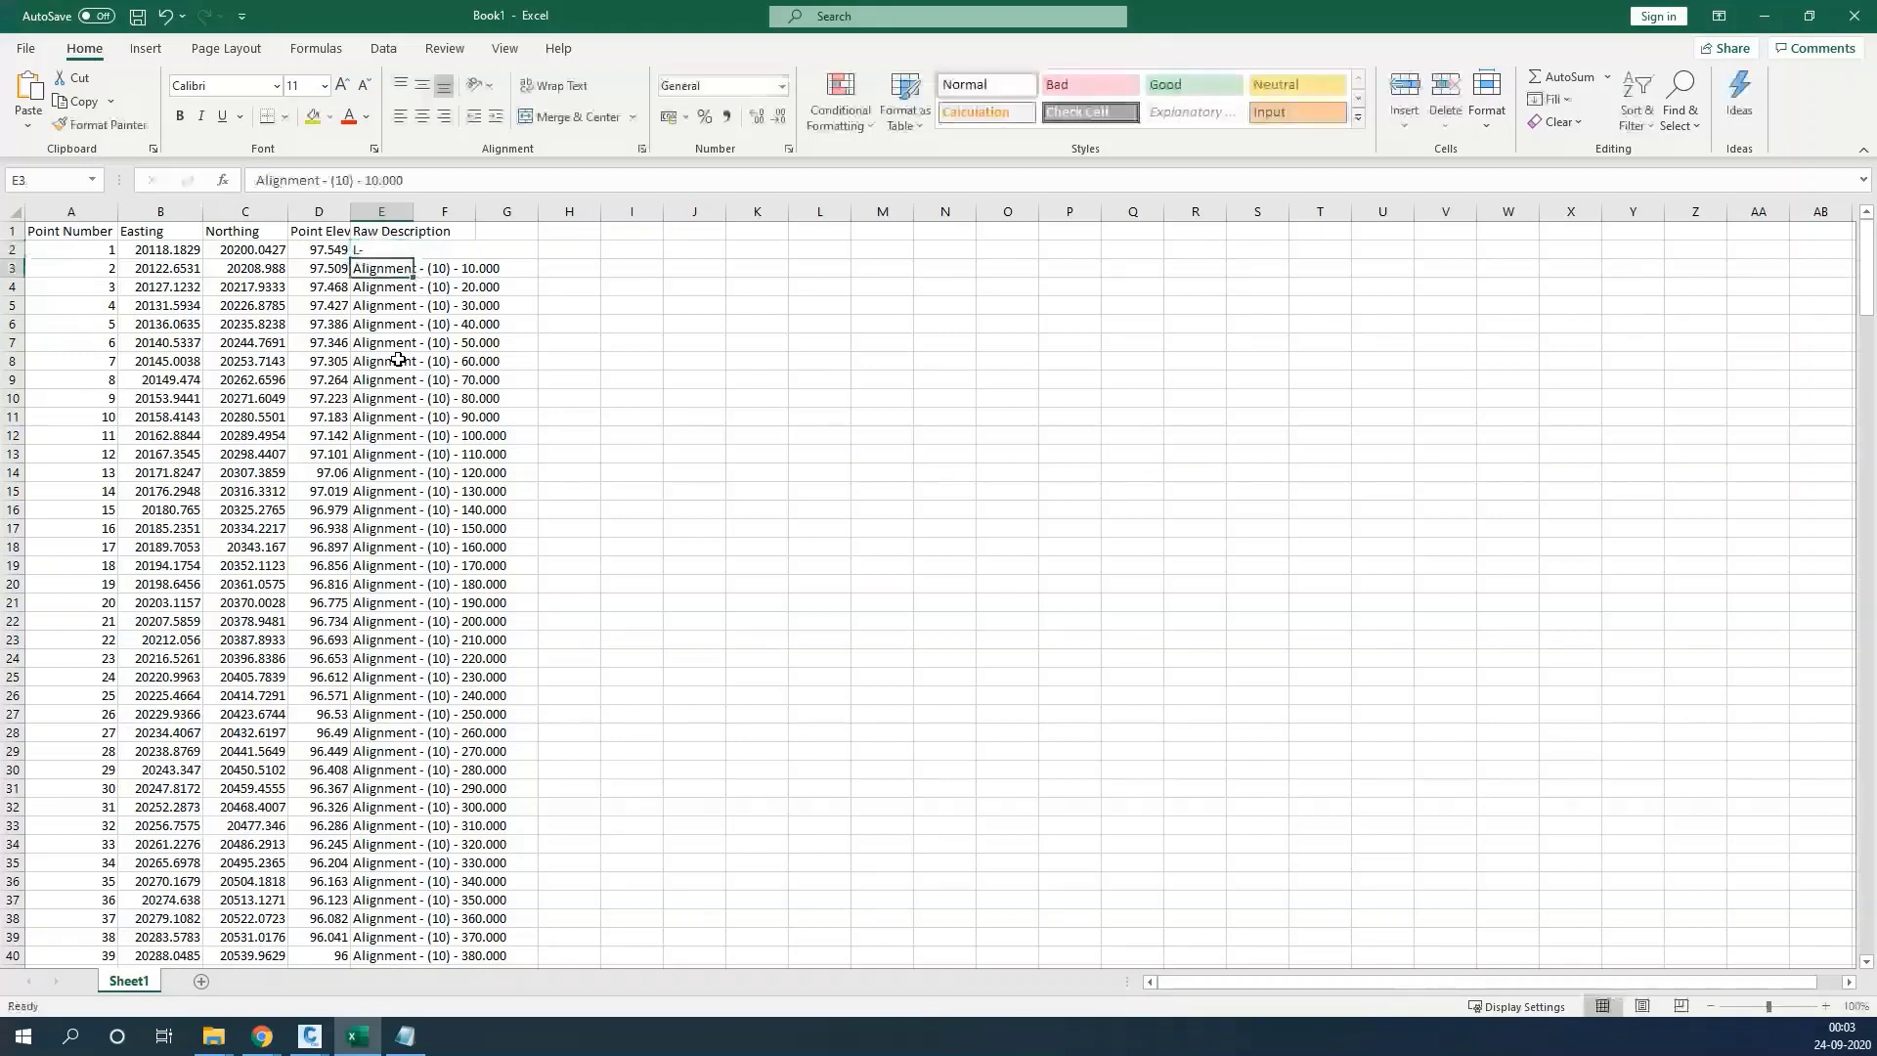
Enter the chainage values 0, 10 and 20 in cells F2 to F4
key(Up)
key(Right)
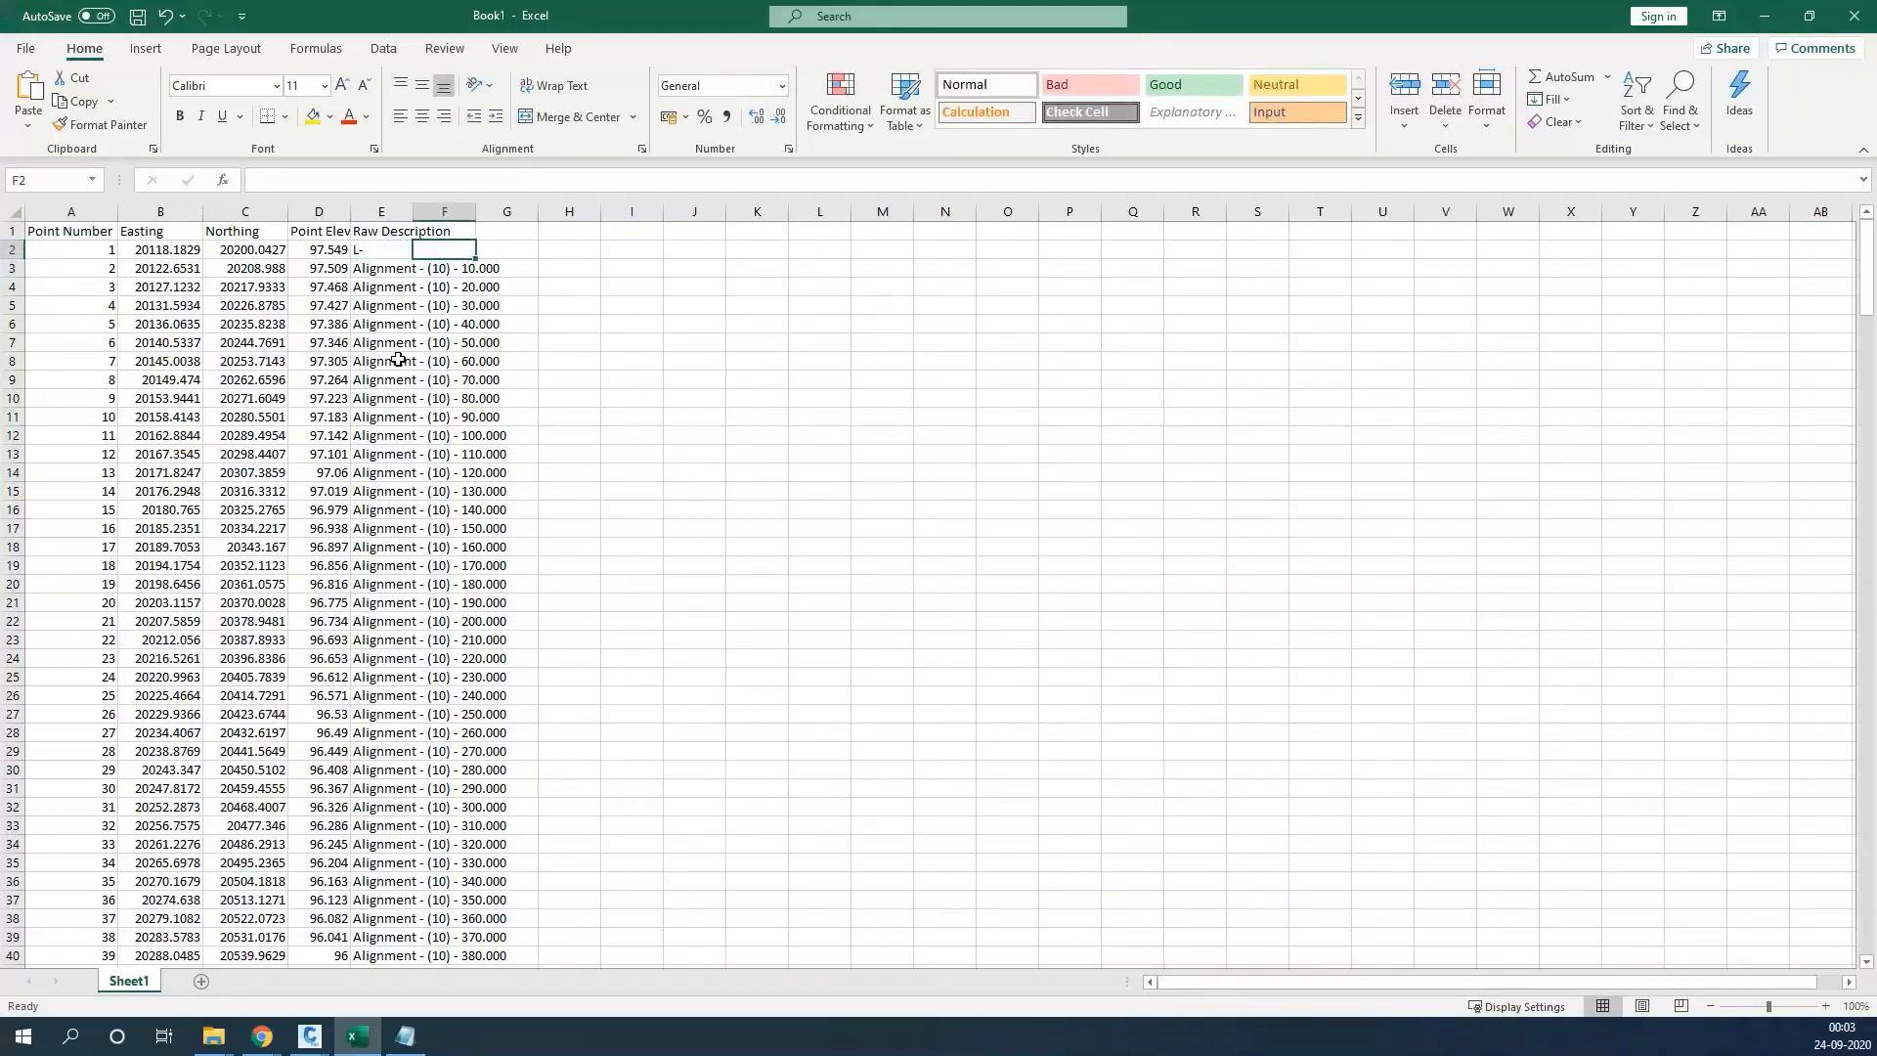
text(0)
key(Return)
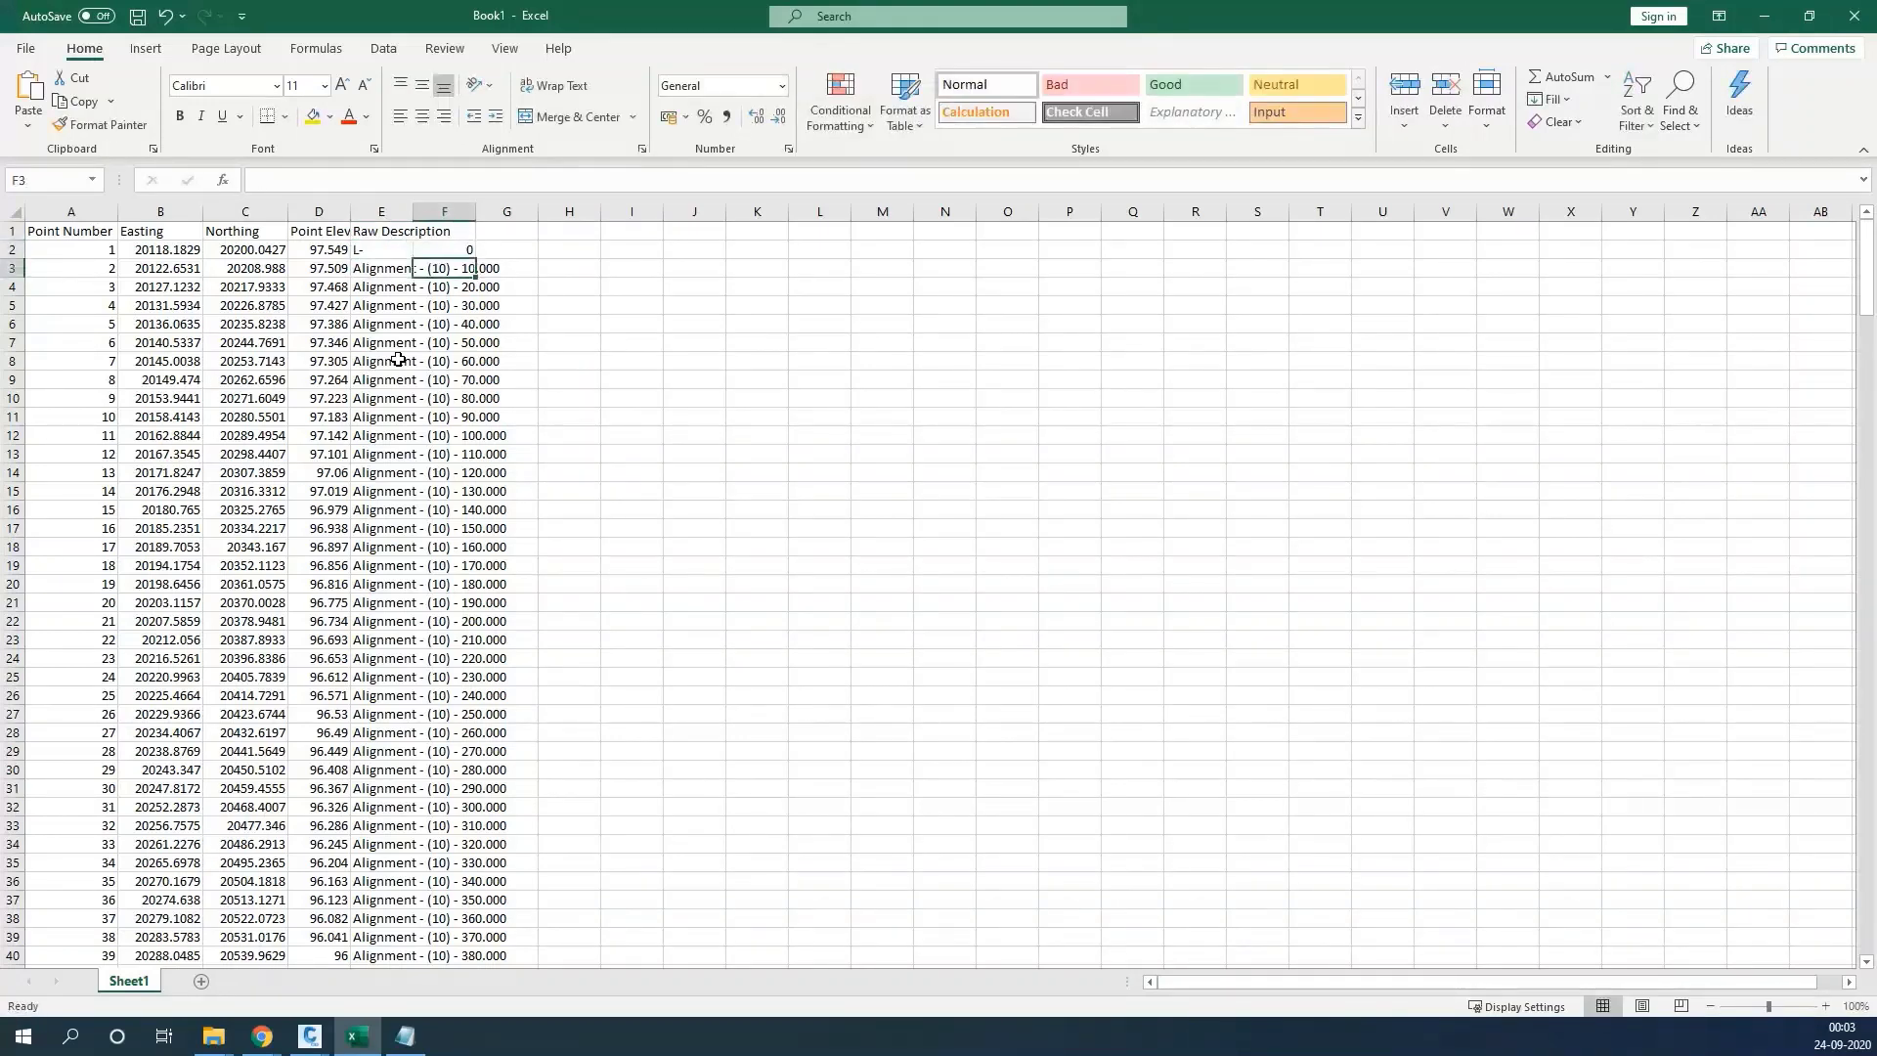
text(10)
key(Return)
text(20)
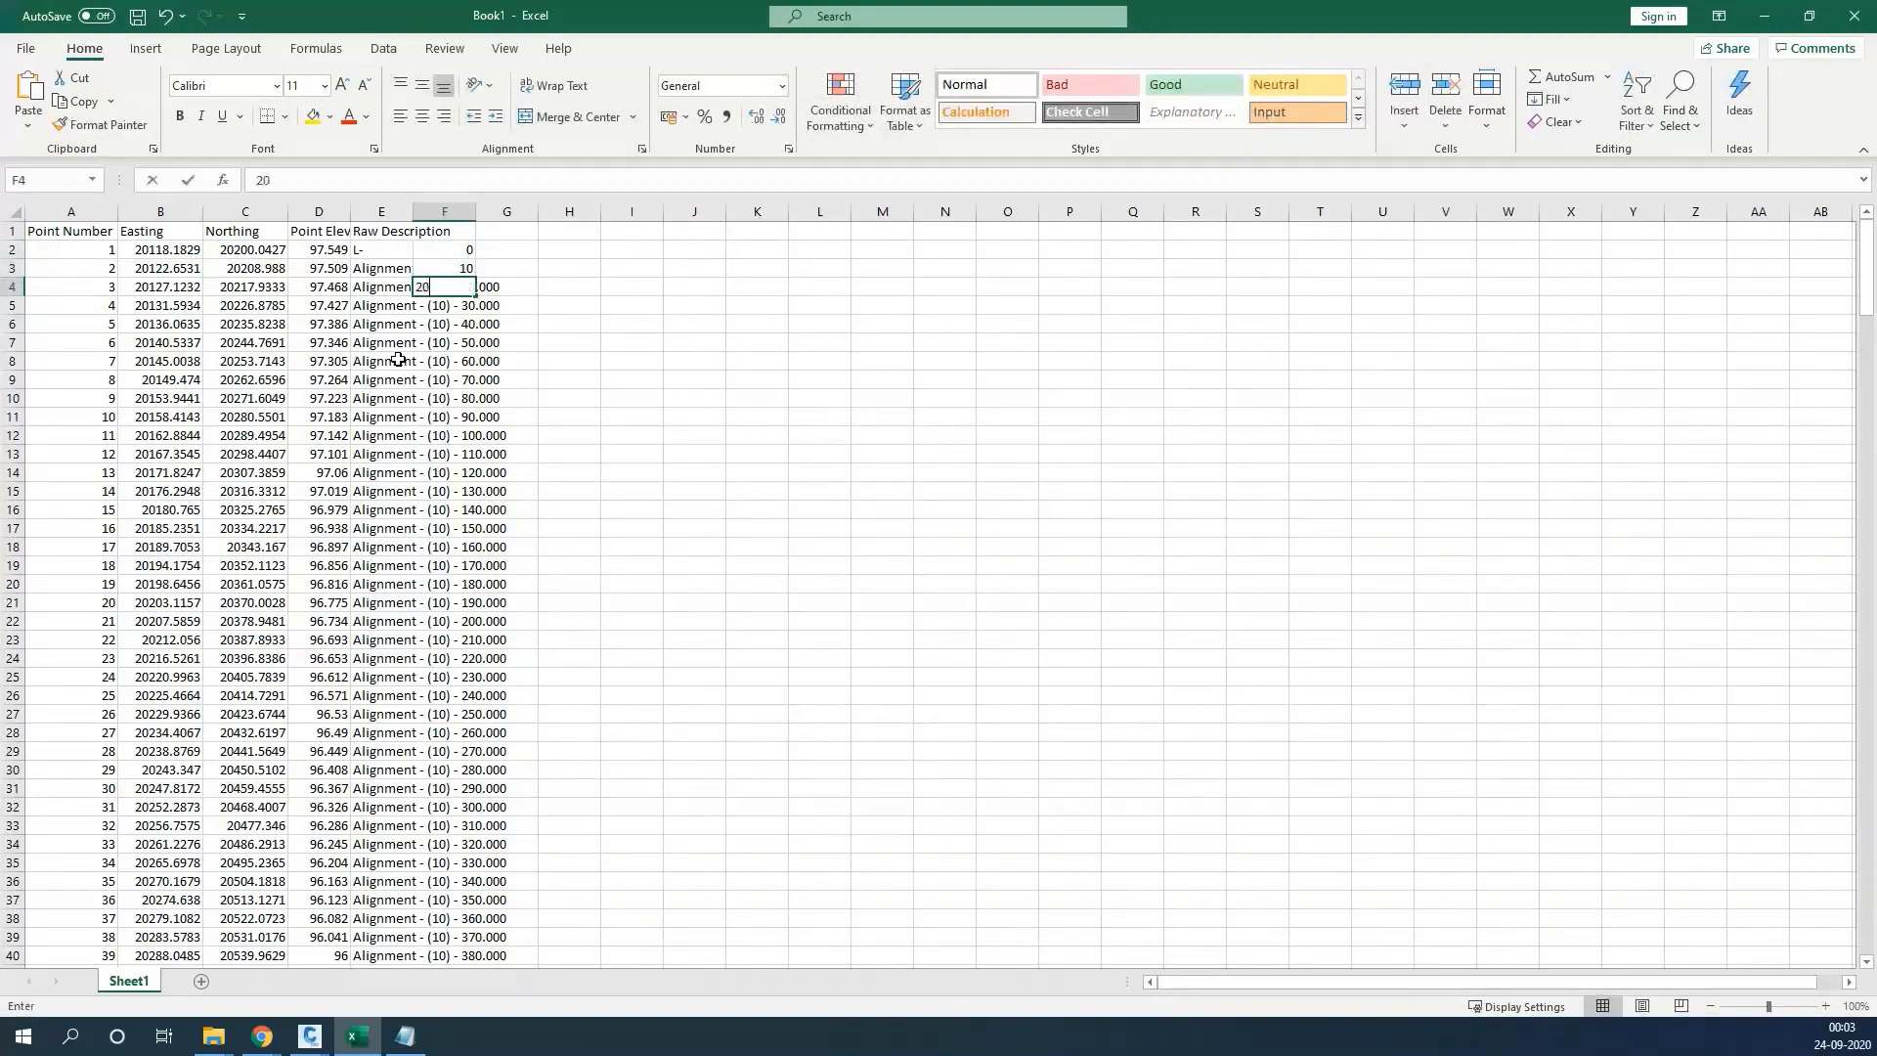
key(Return)
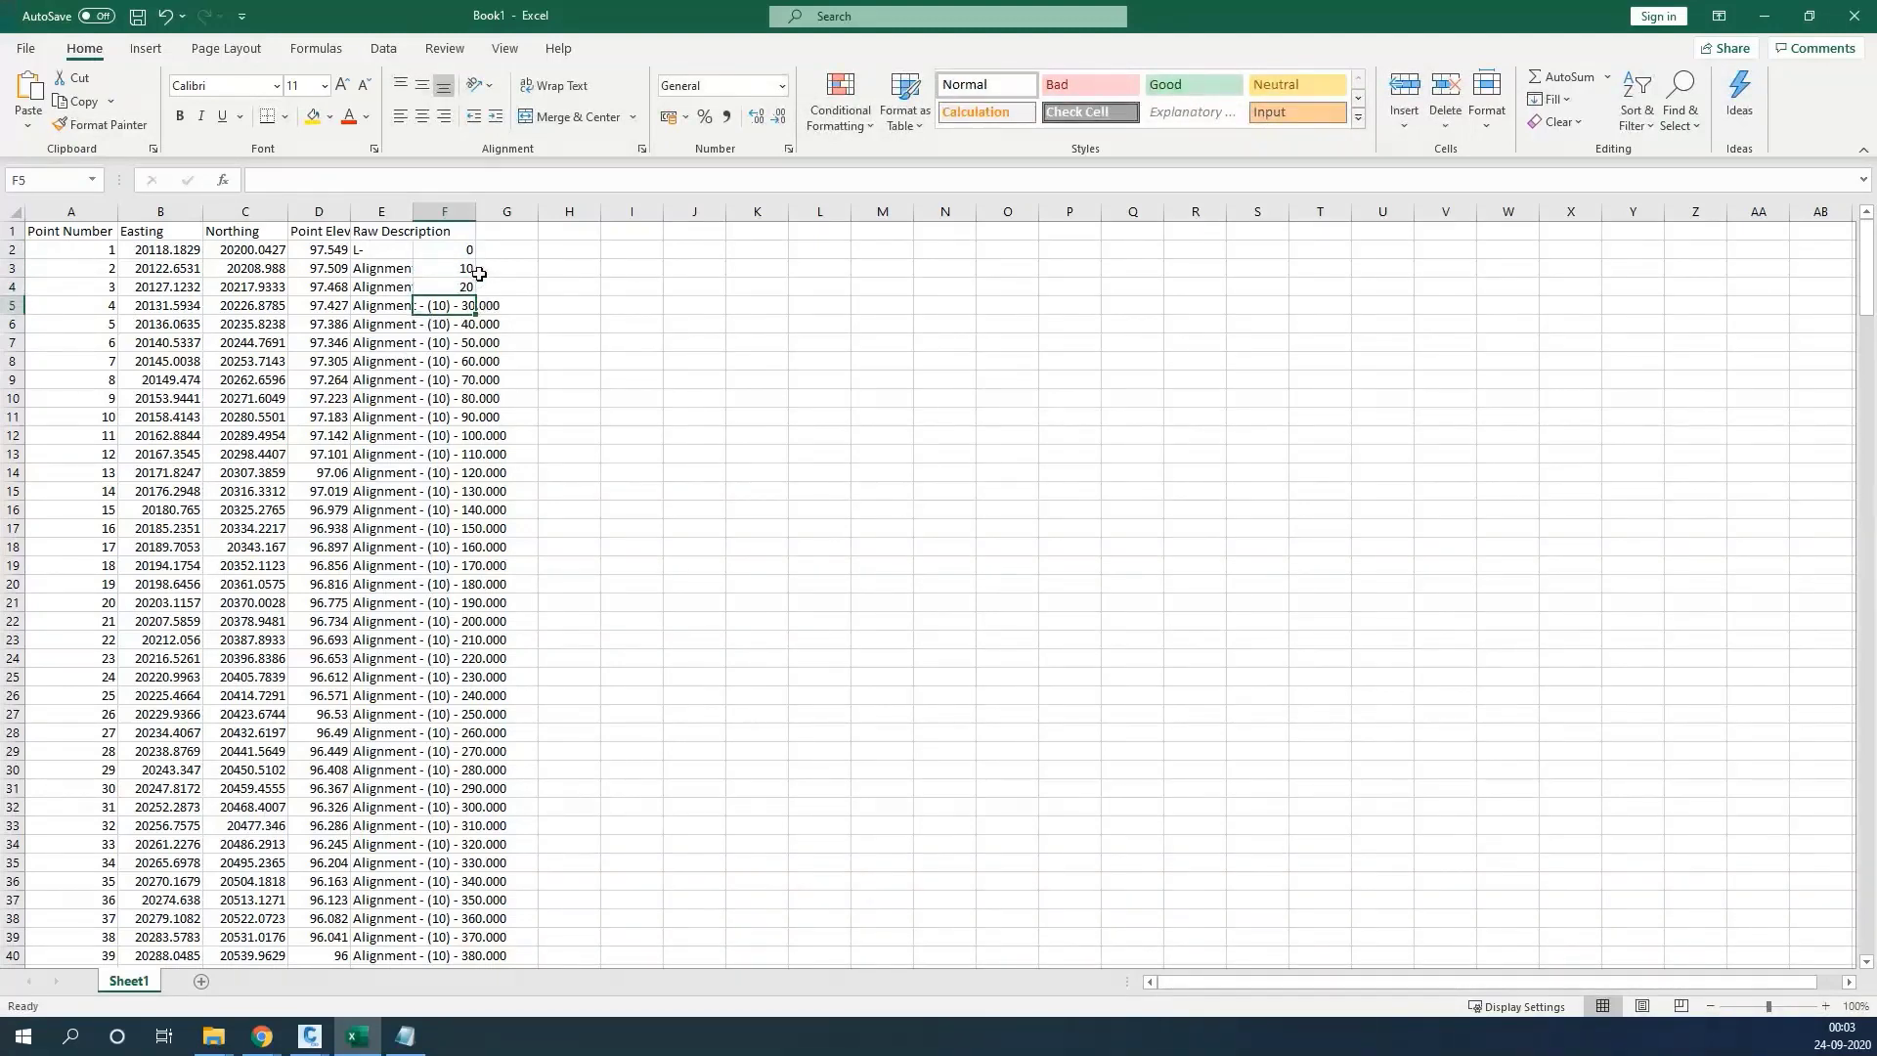
click(445, 212)
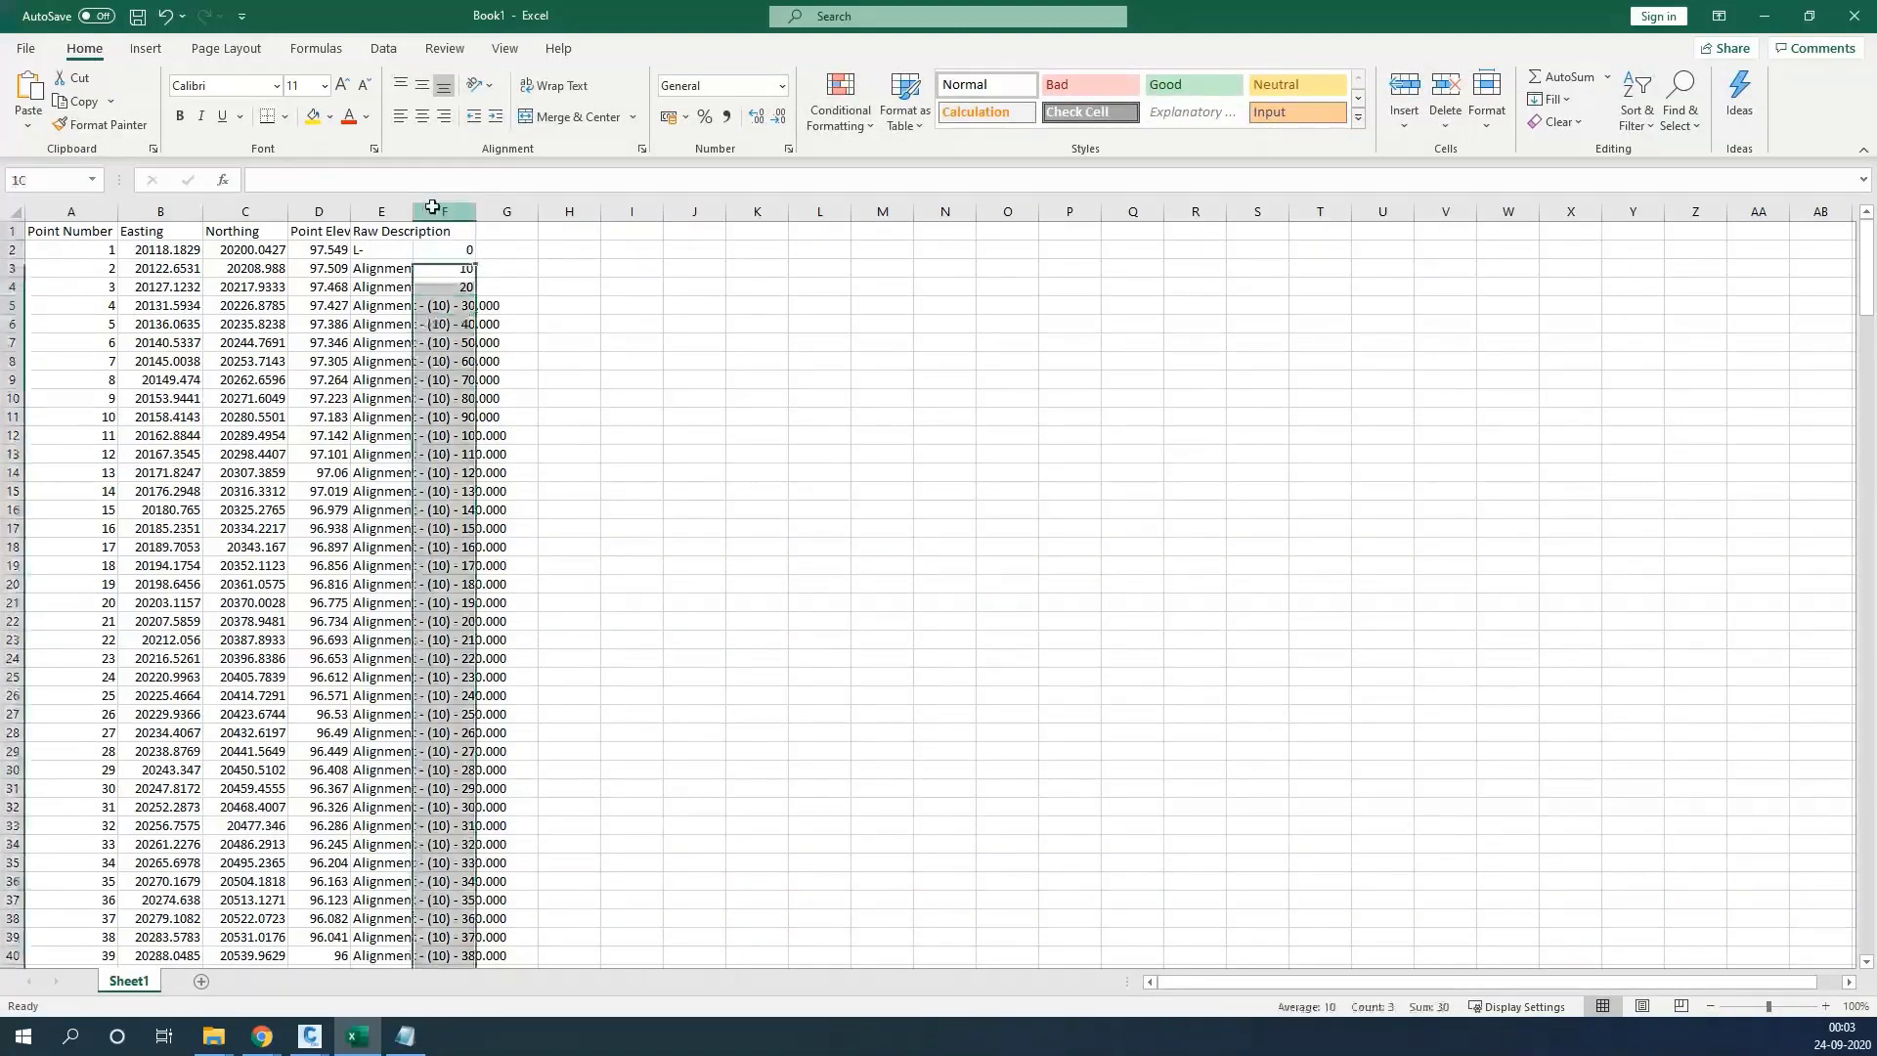
click(562, 251)
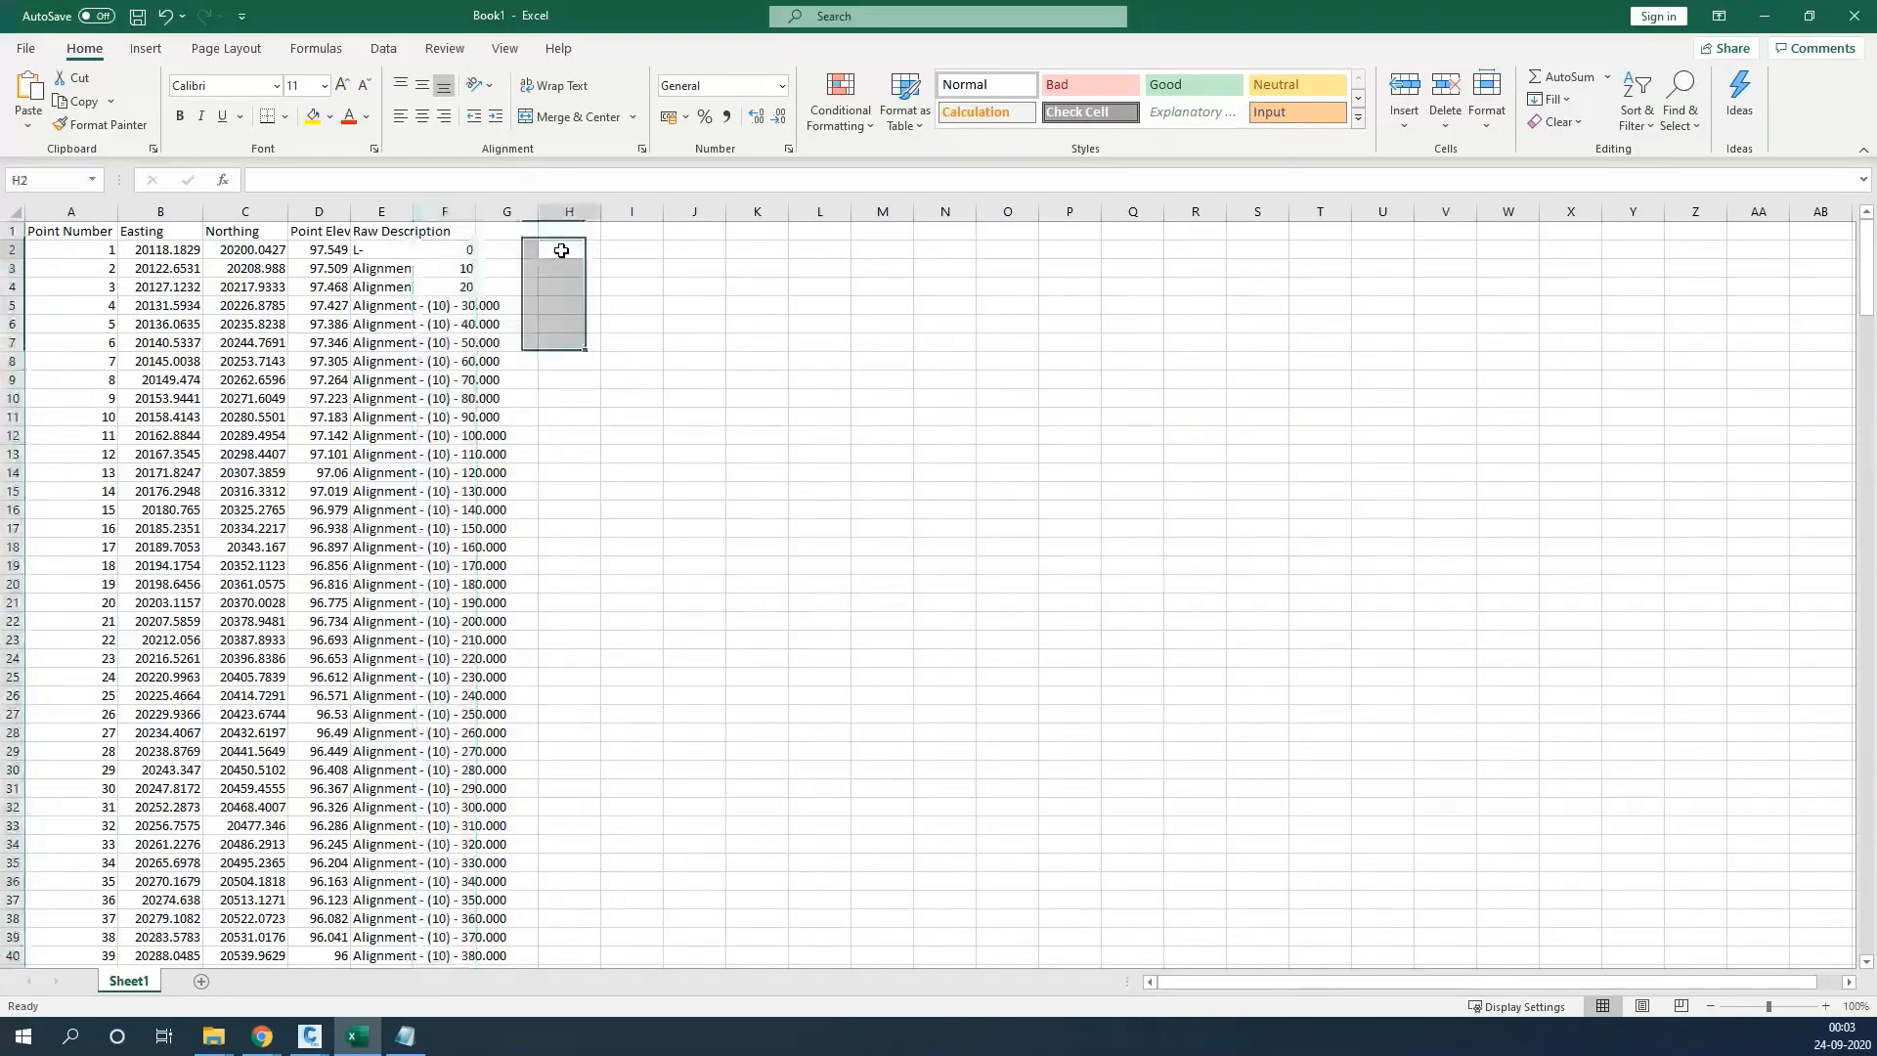
text(0)
key(Return)
text(10)
key(Return)
text(20)
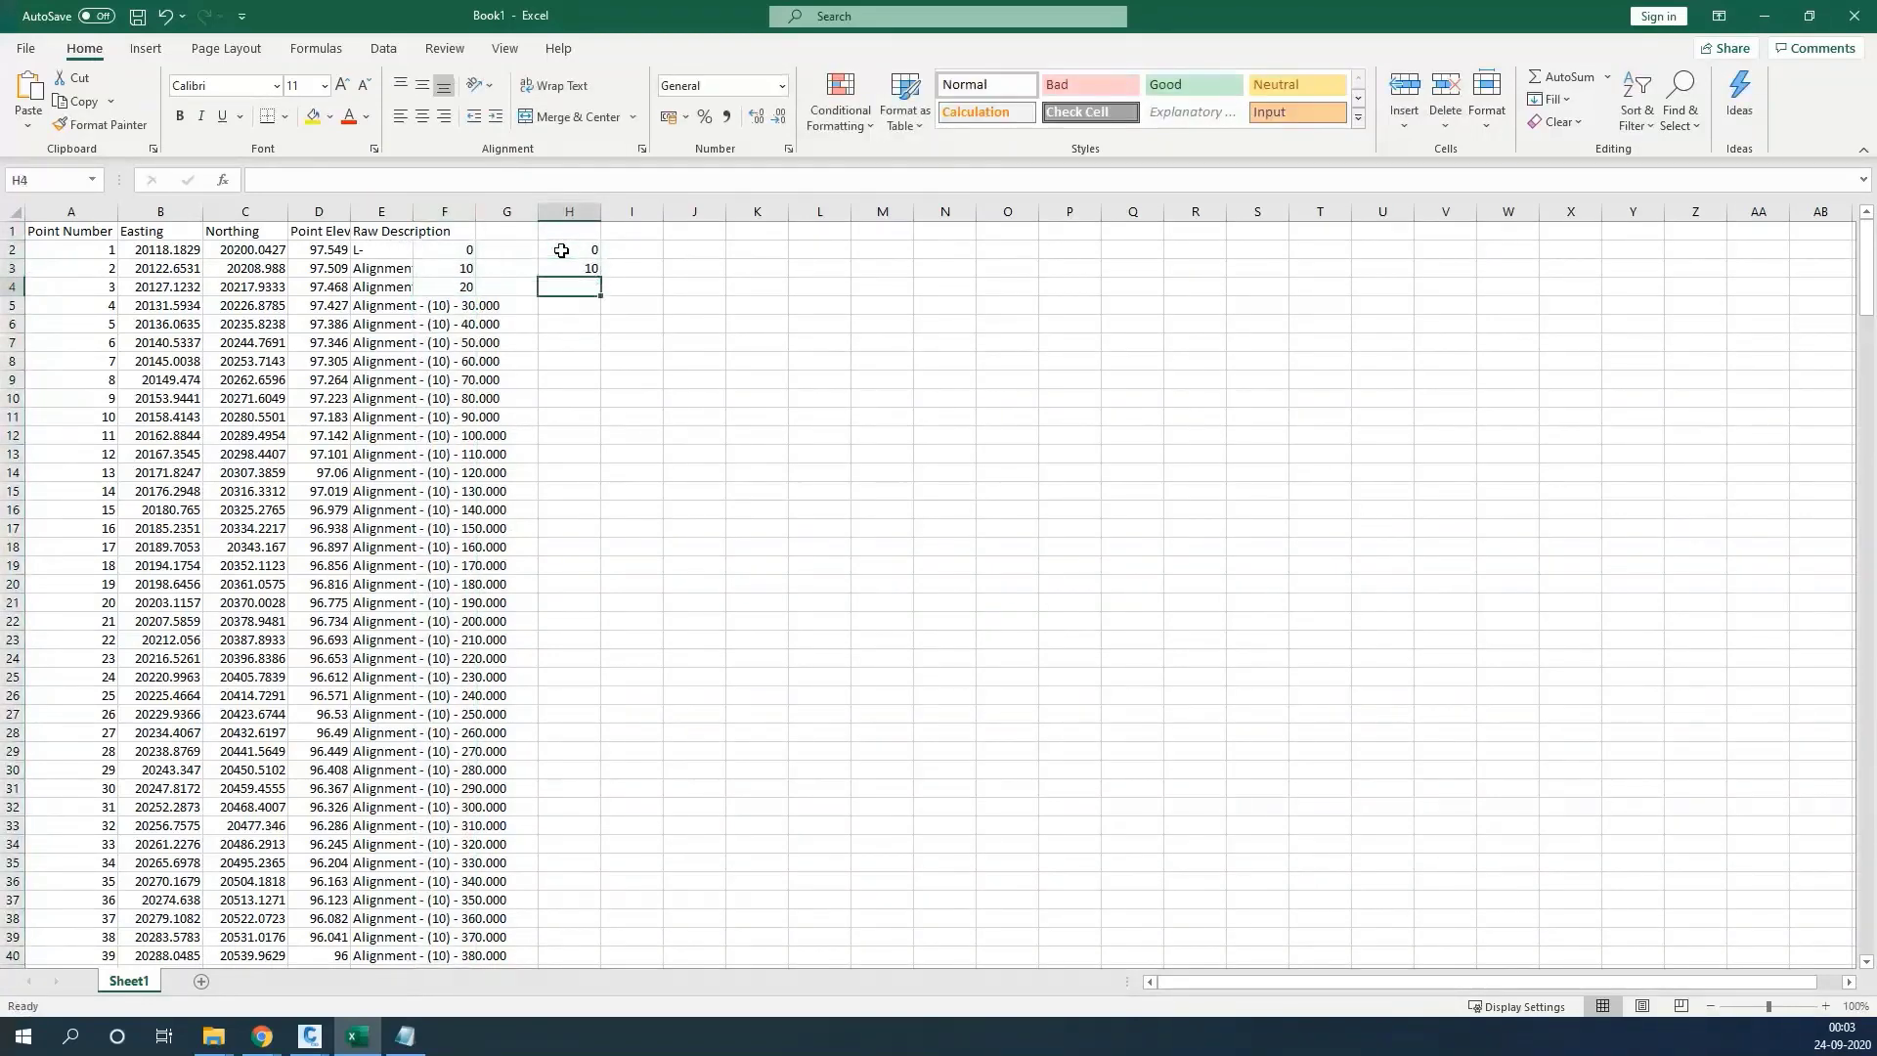
key(Return)
drag(562, 250, 601, 296)
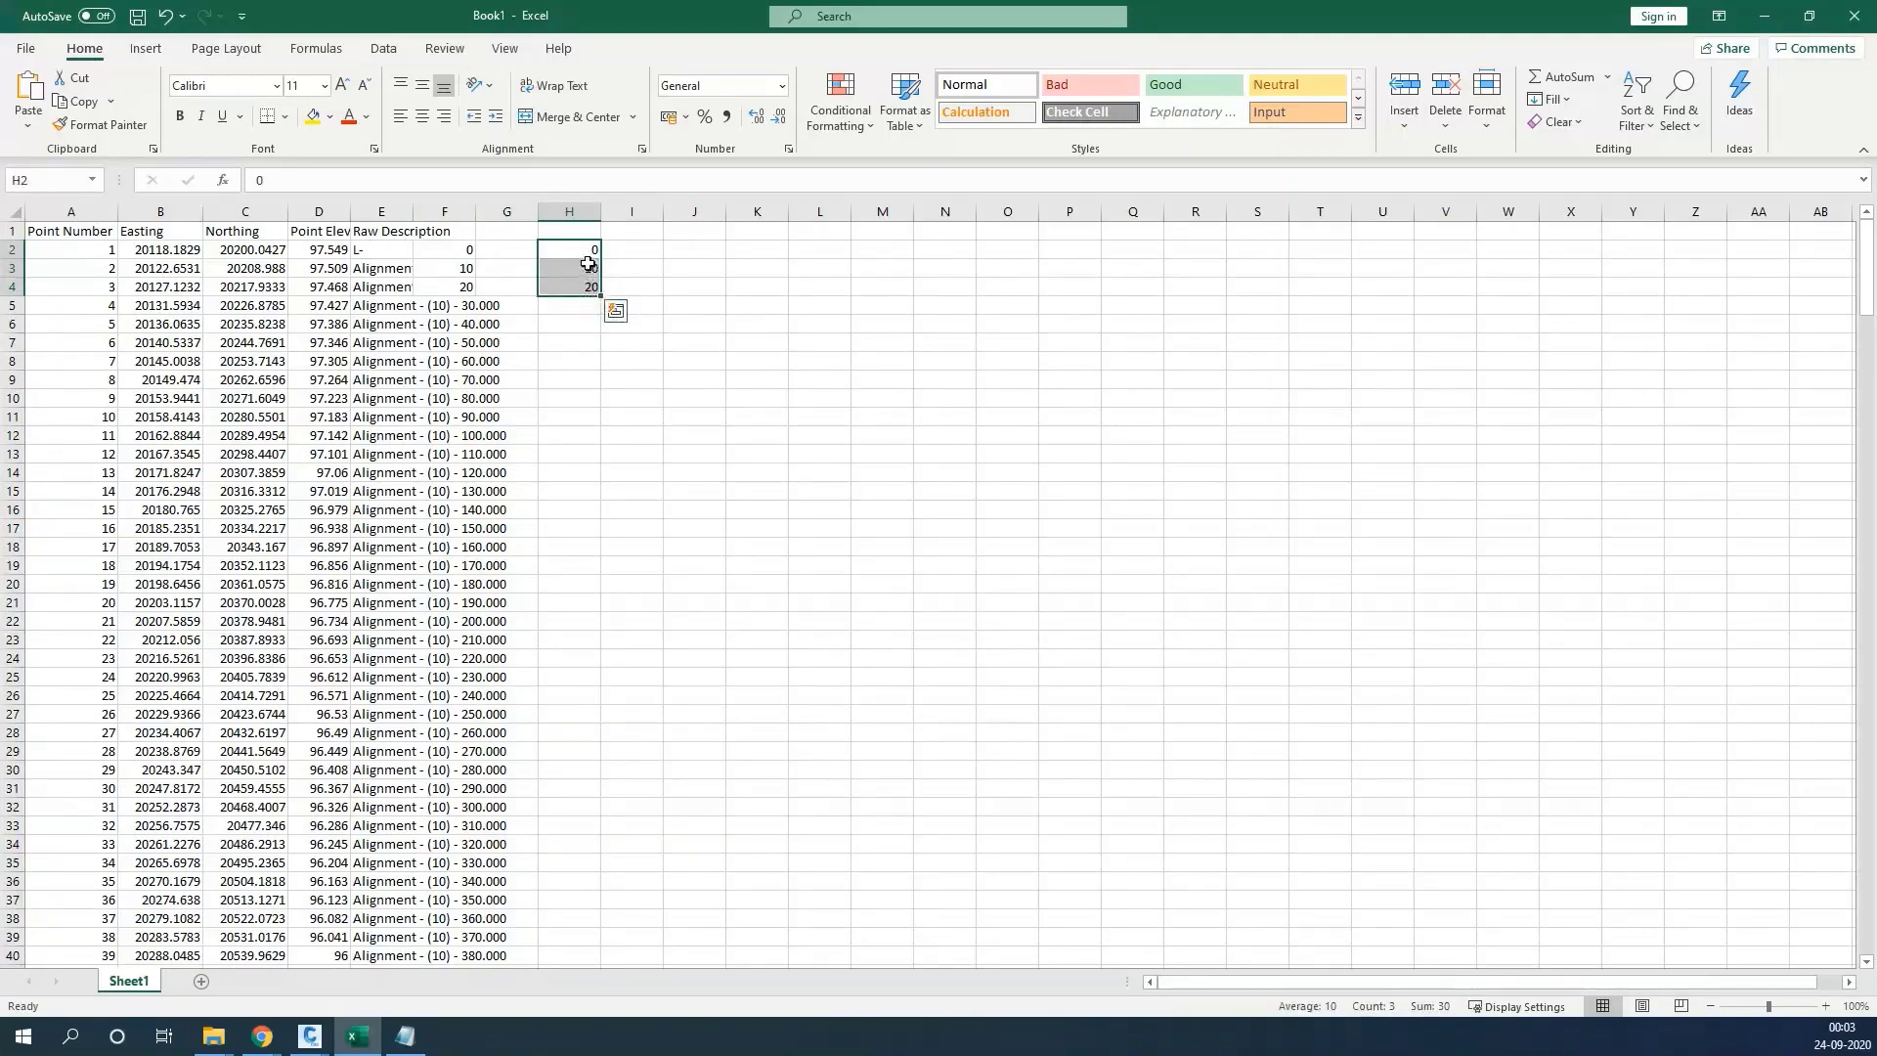
key(Delete)
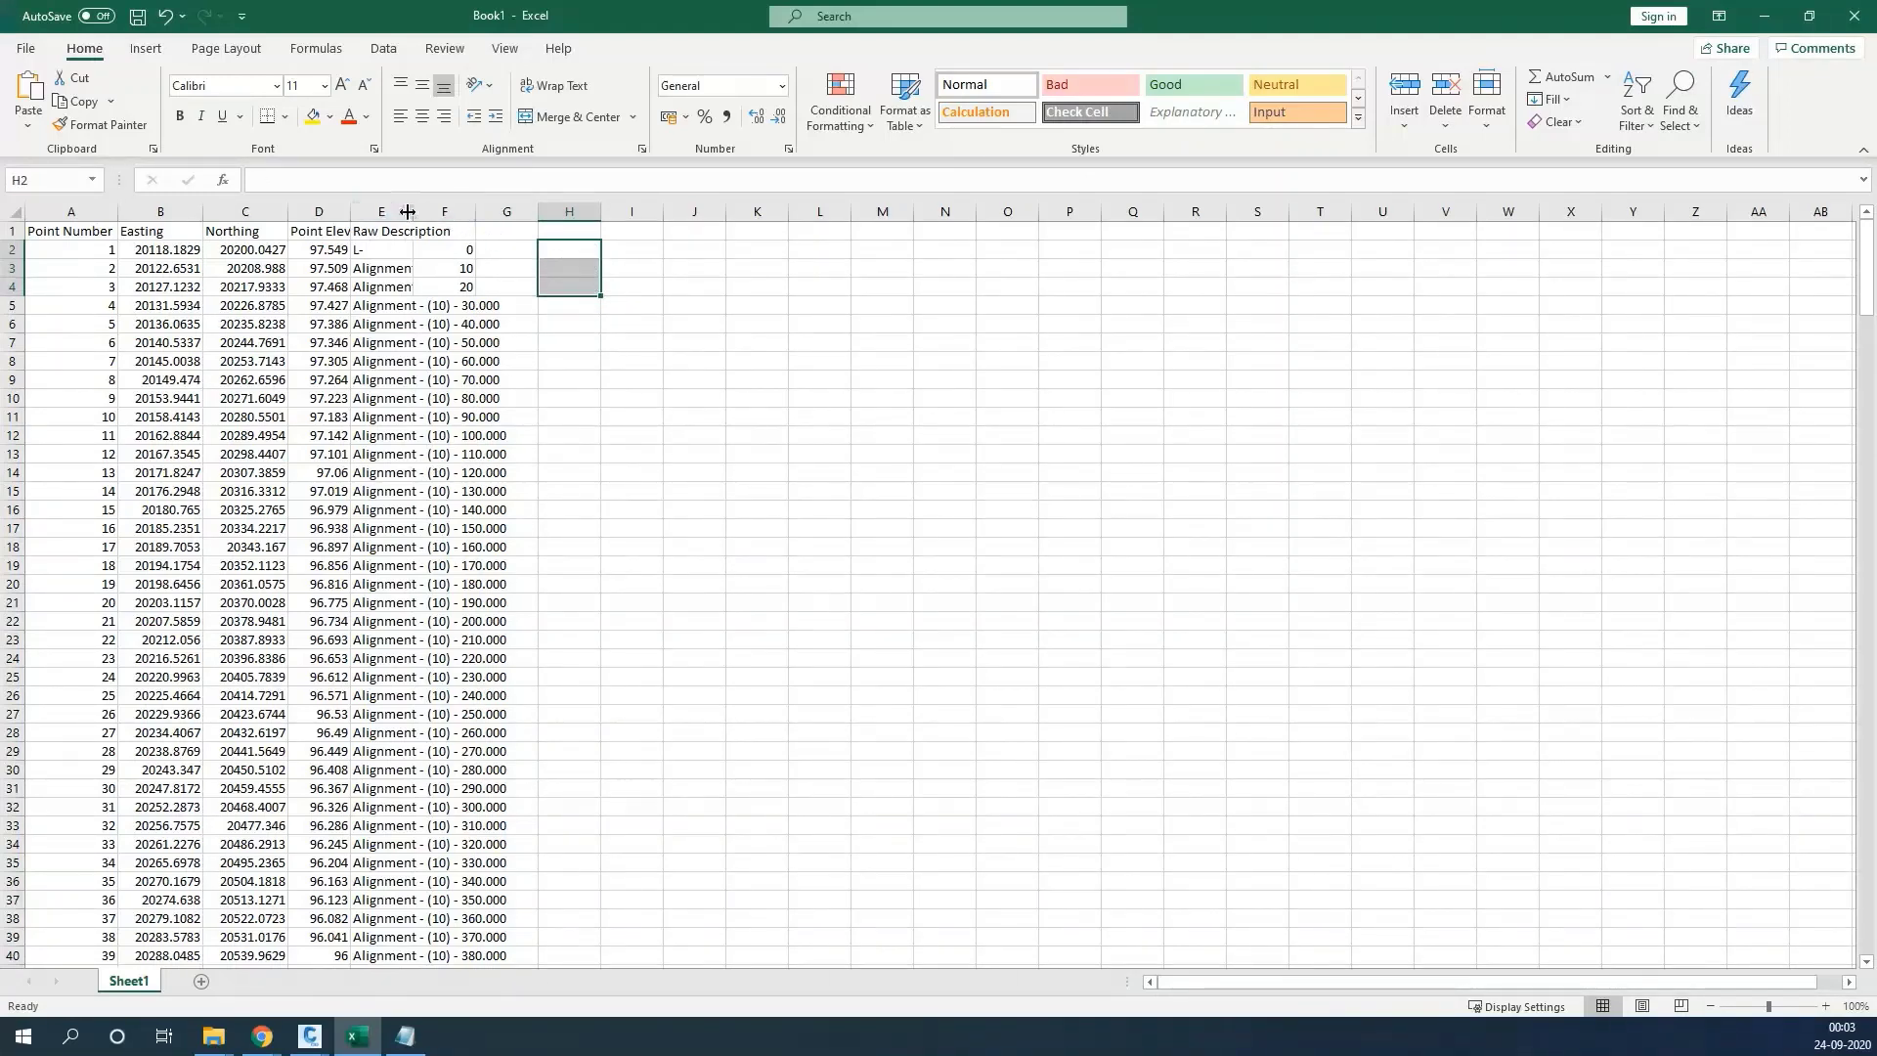
Fill the chainage series from F2:F4 and the L- prefix from E2 down to the last point row
click(372, 287)
drag(460, 250, 460, 287)
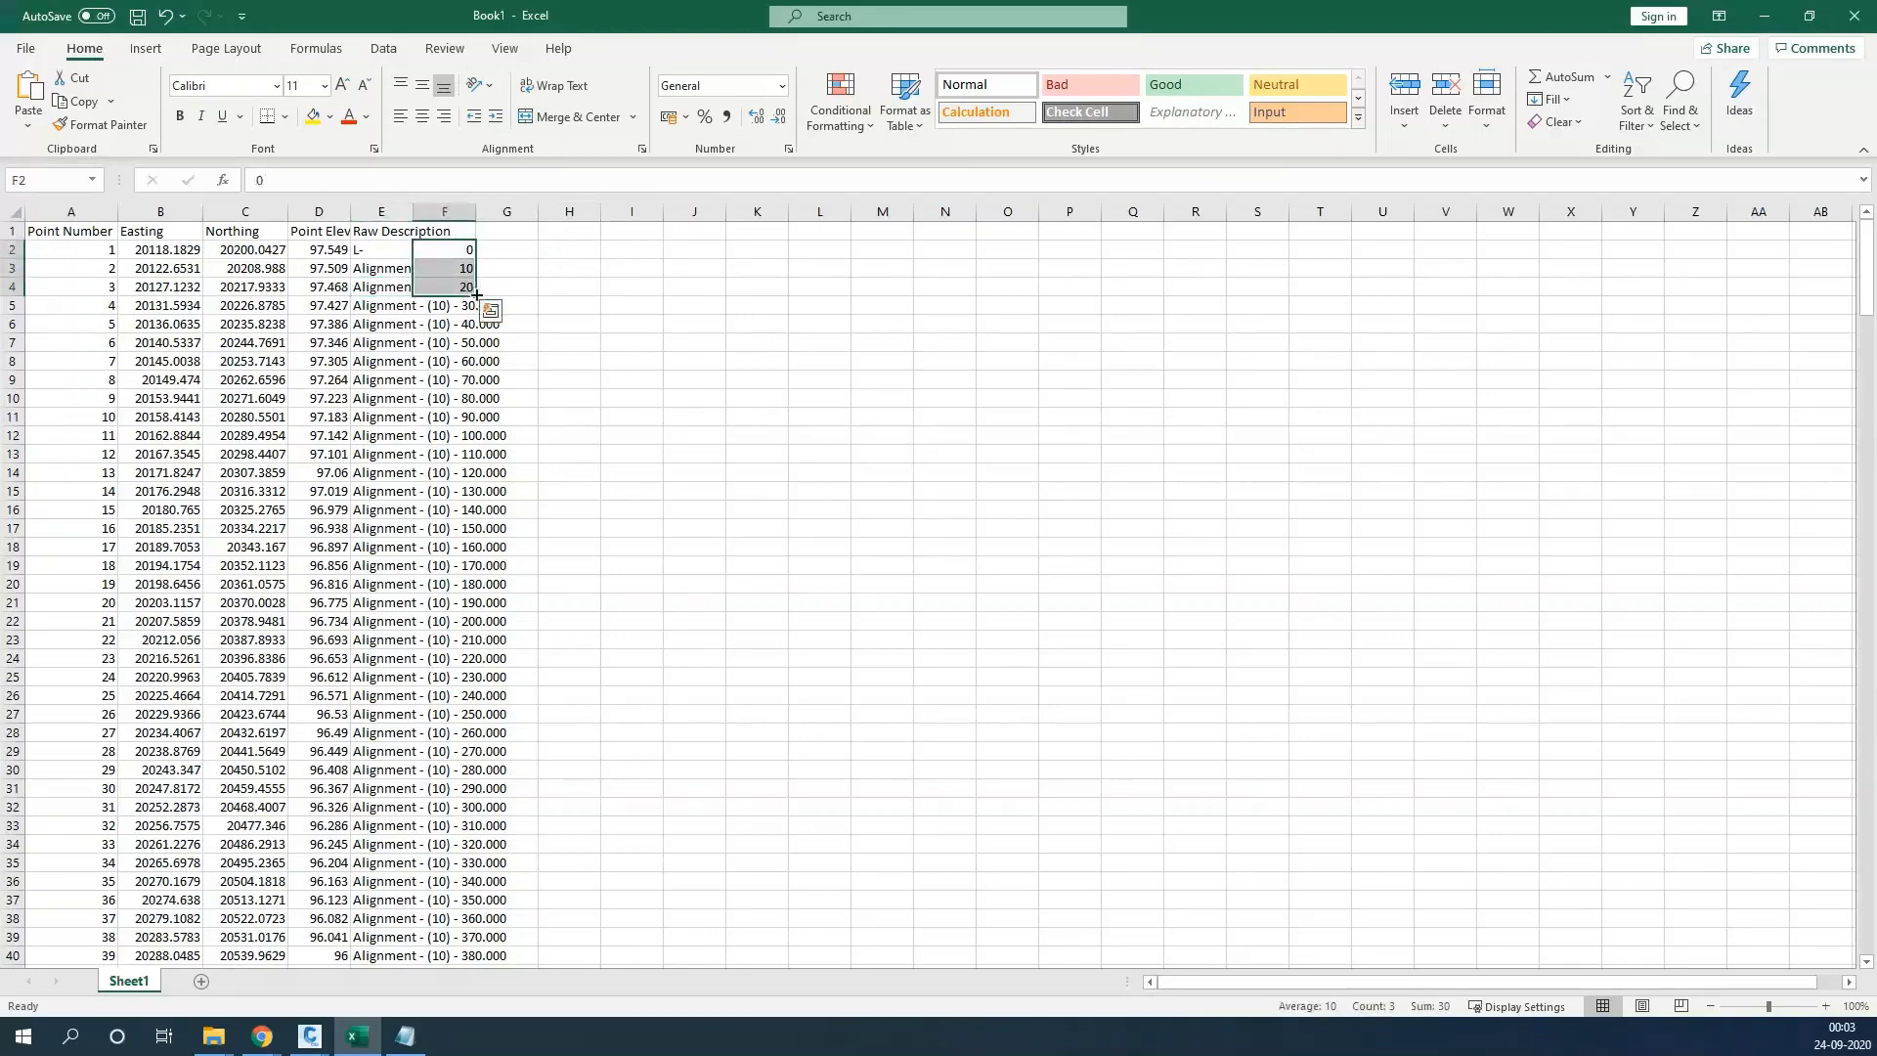
double_click(476, 295)
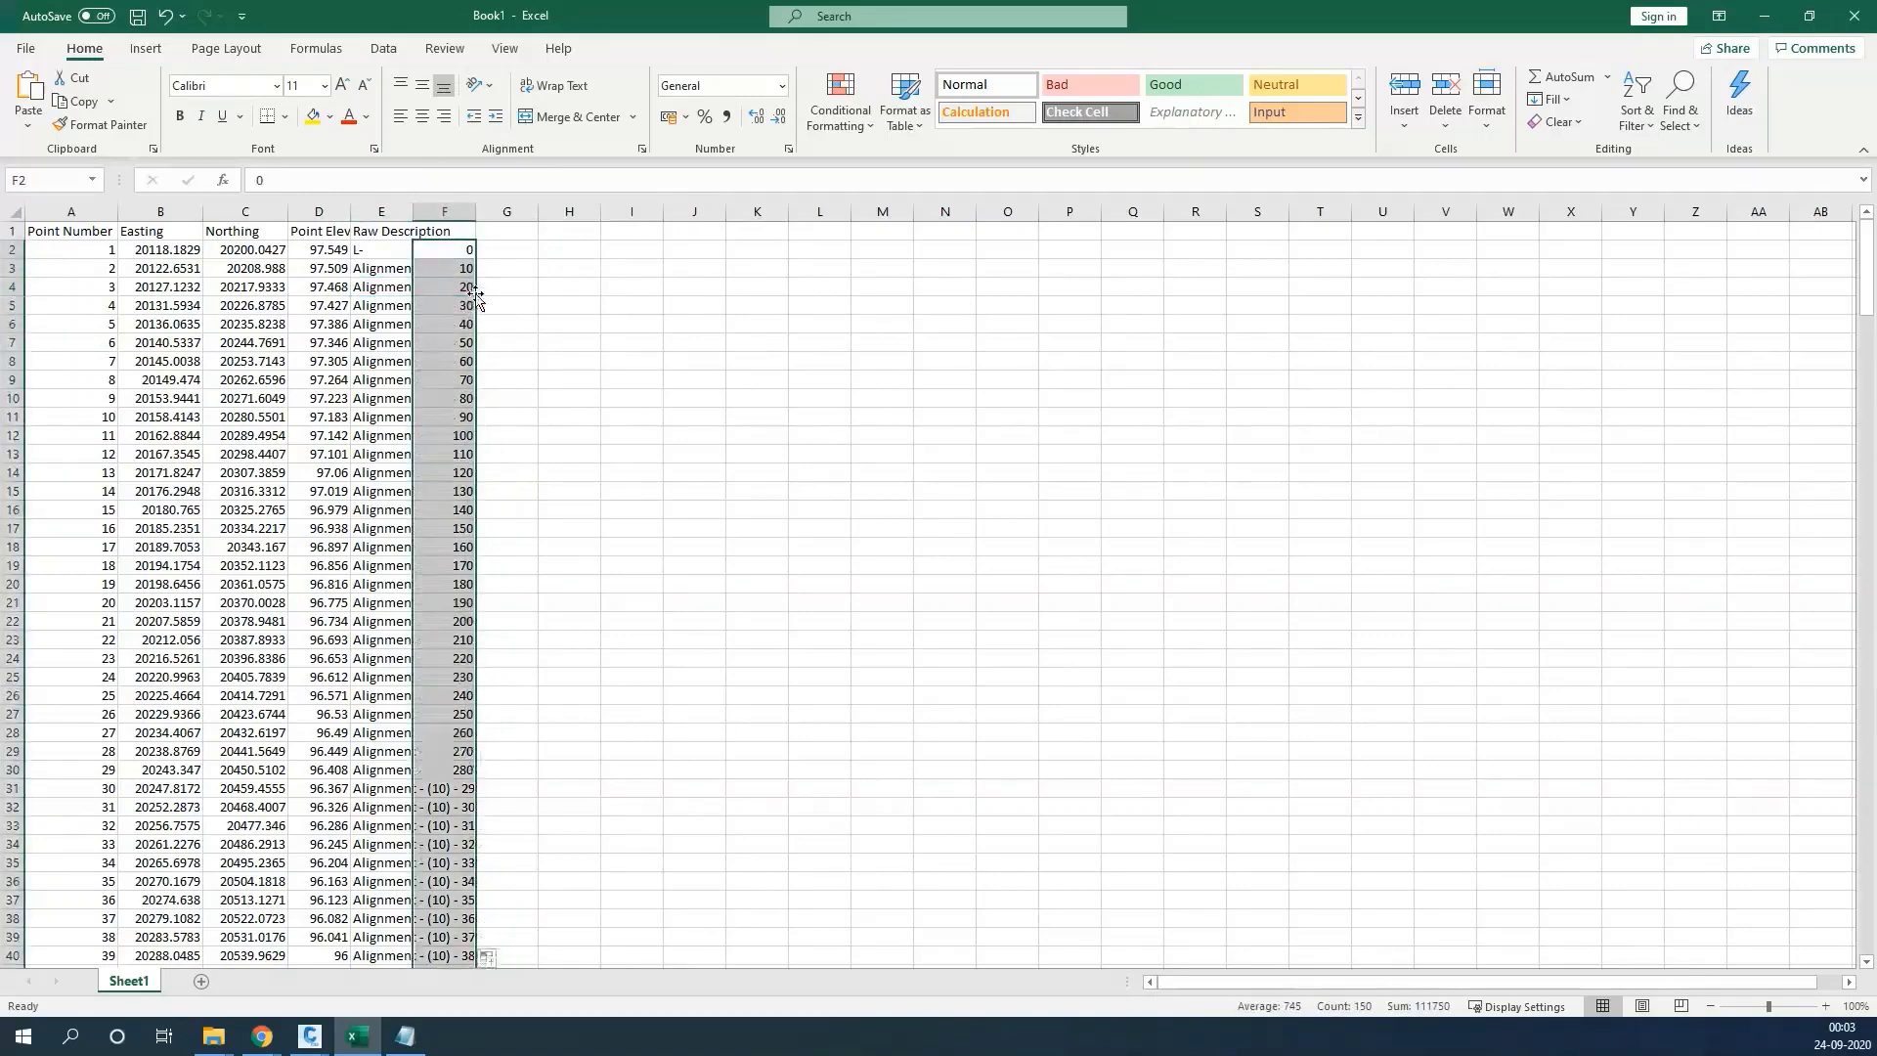
click(397, 256)
double_click(414, 259)
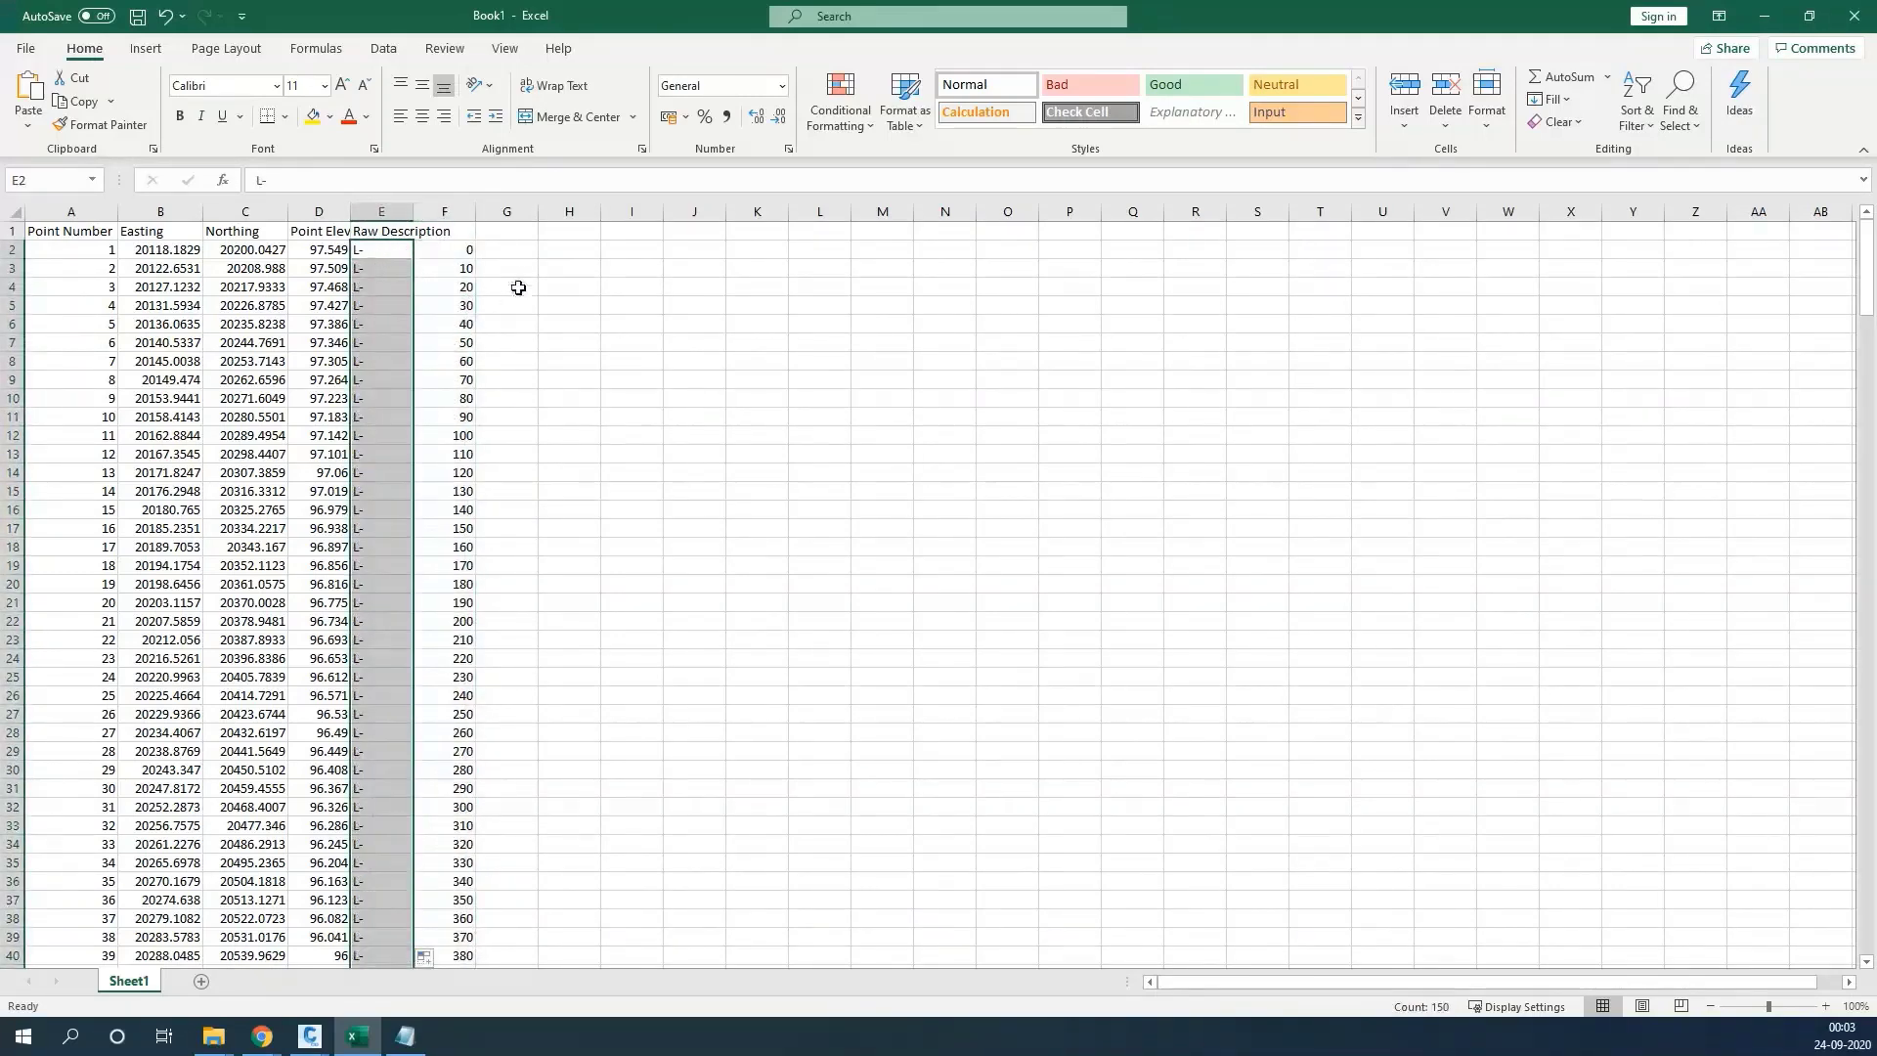
Enter =CONCATENATE(E2," ",F2) in G2 and fill the formula down to the last point row
click(518, 253)
text(=con)
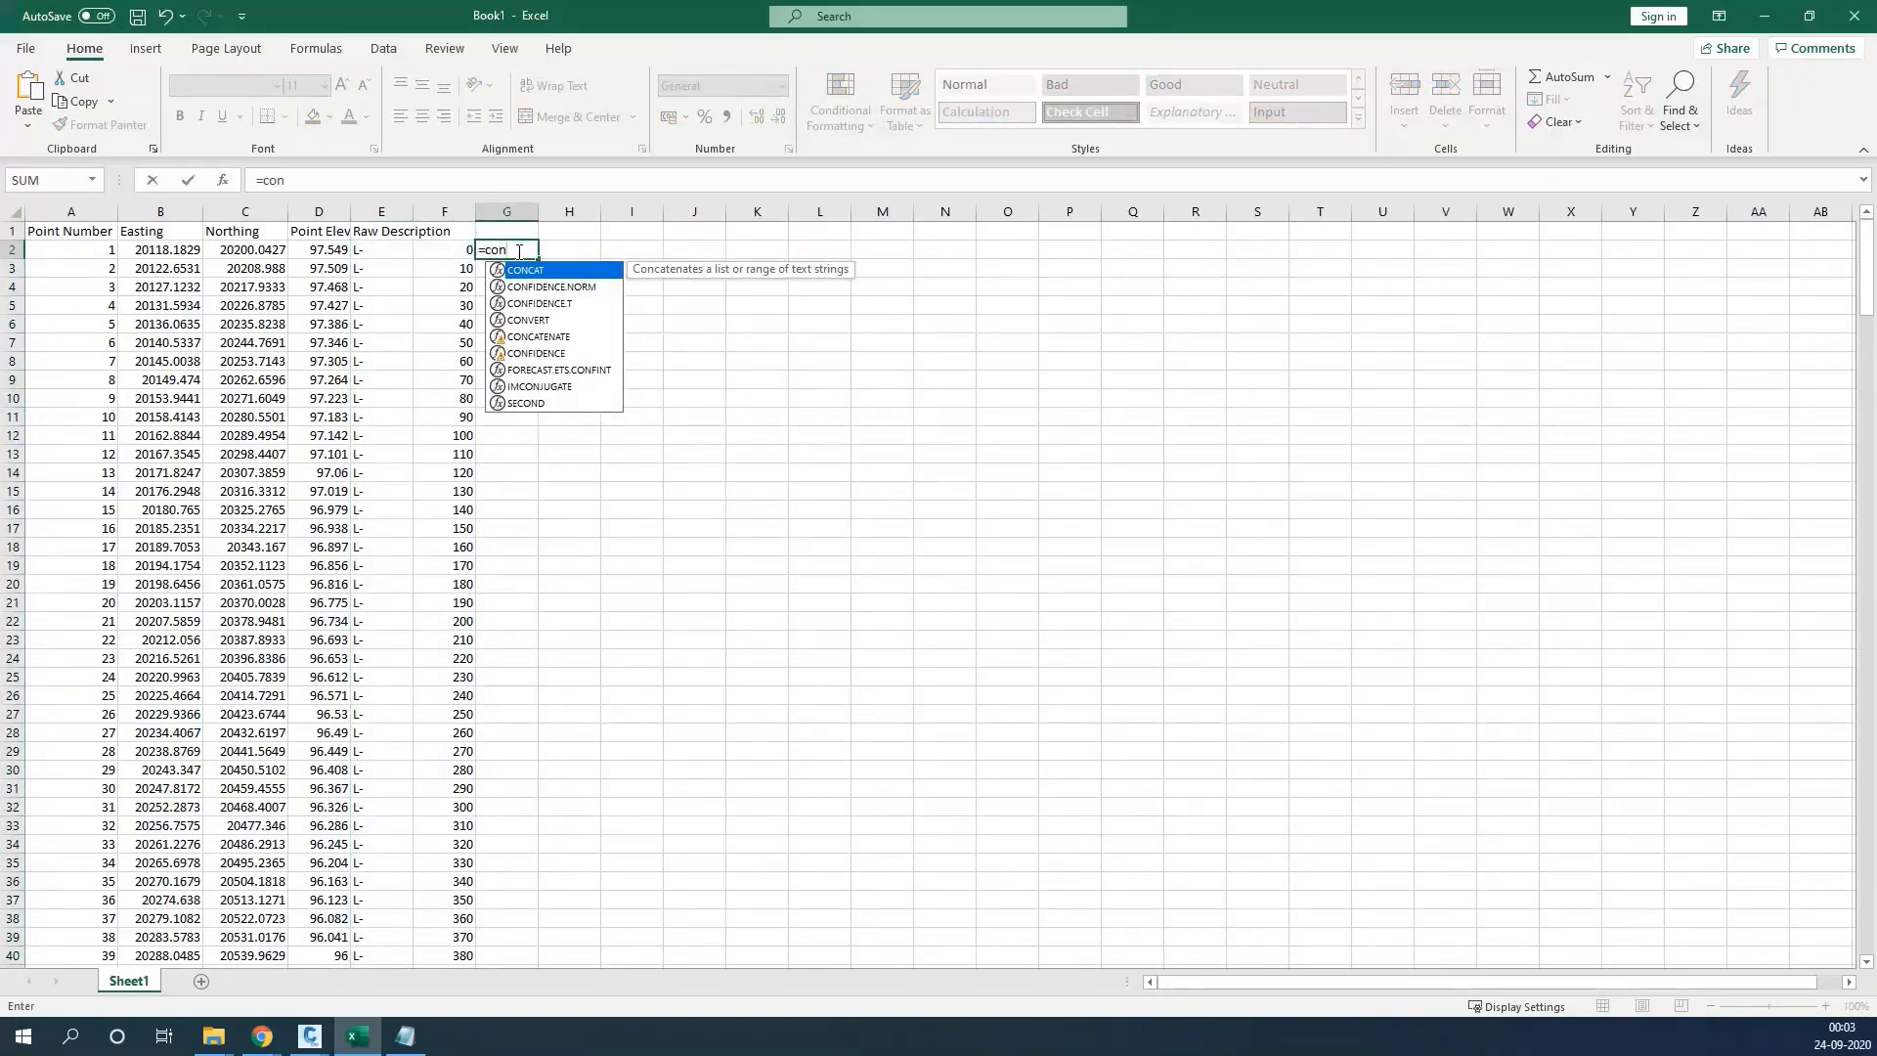
text(c)
double_click(540, 285)
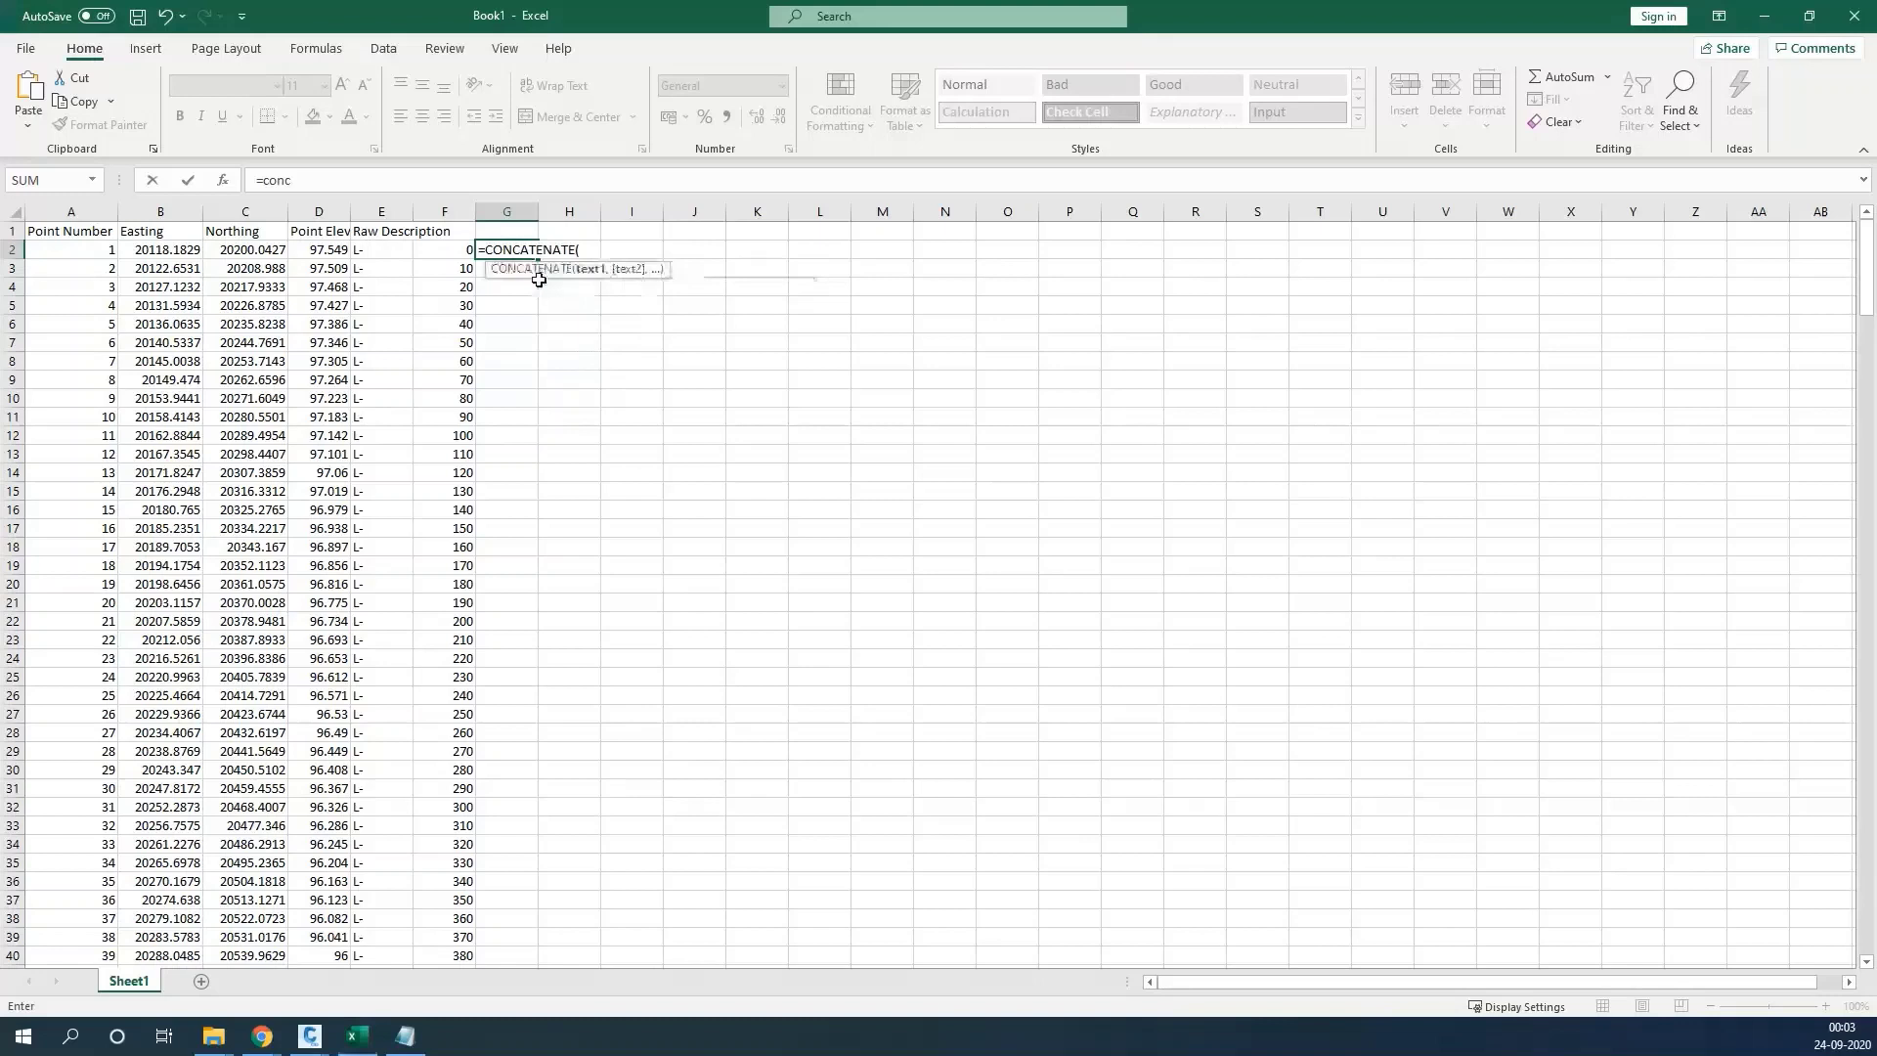
click(387, 249)
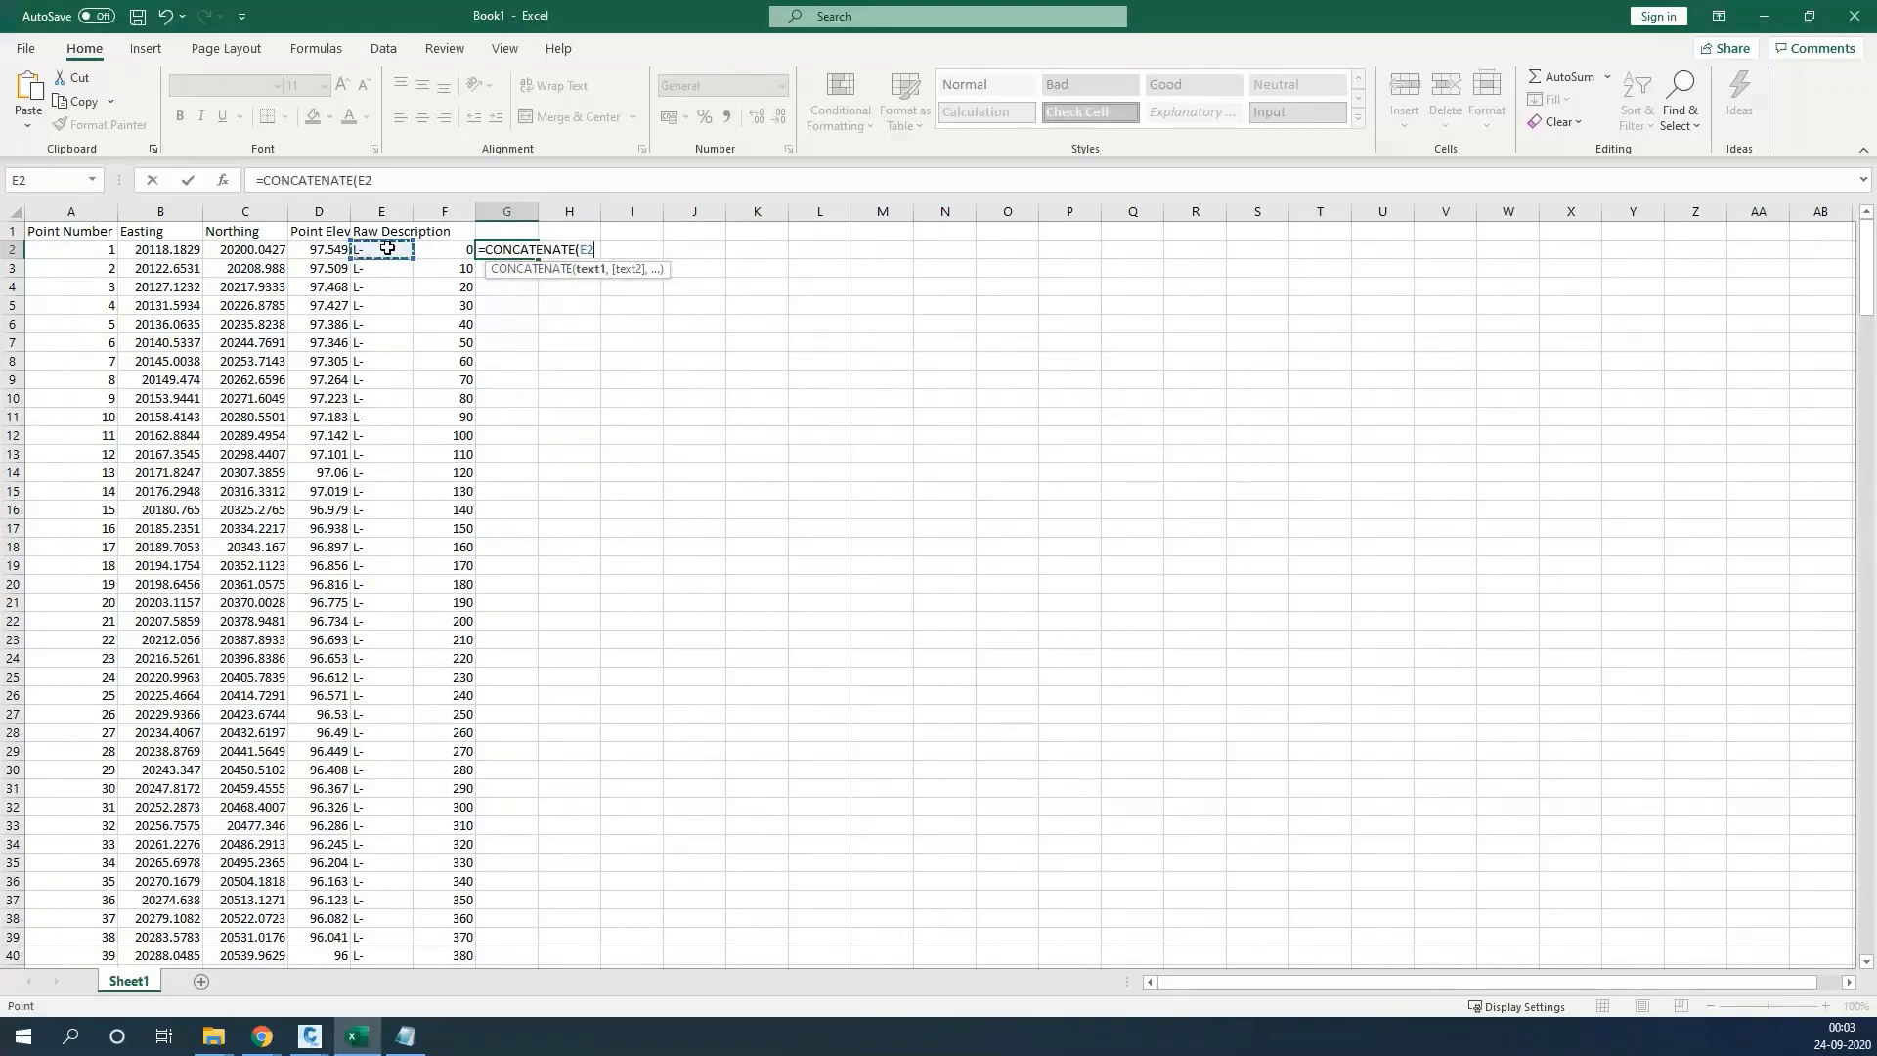
text(," ")
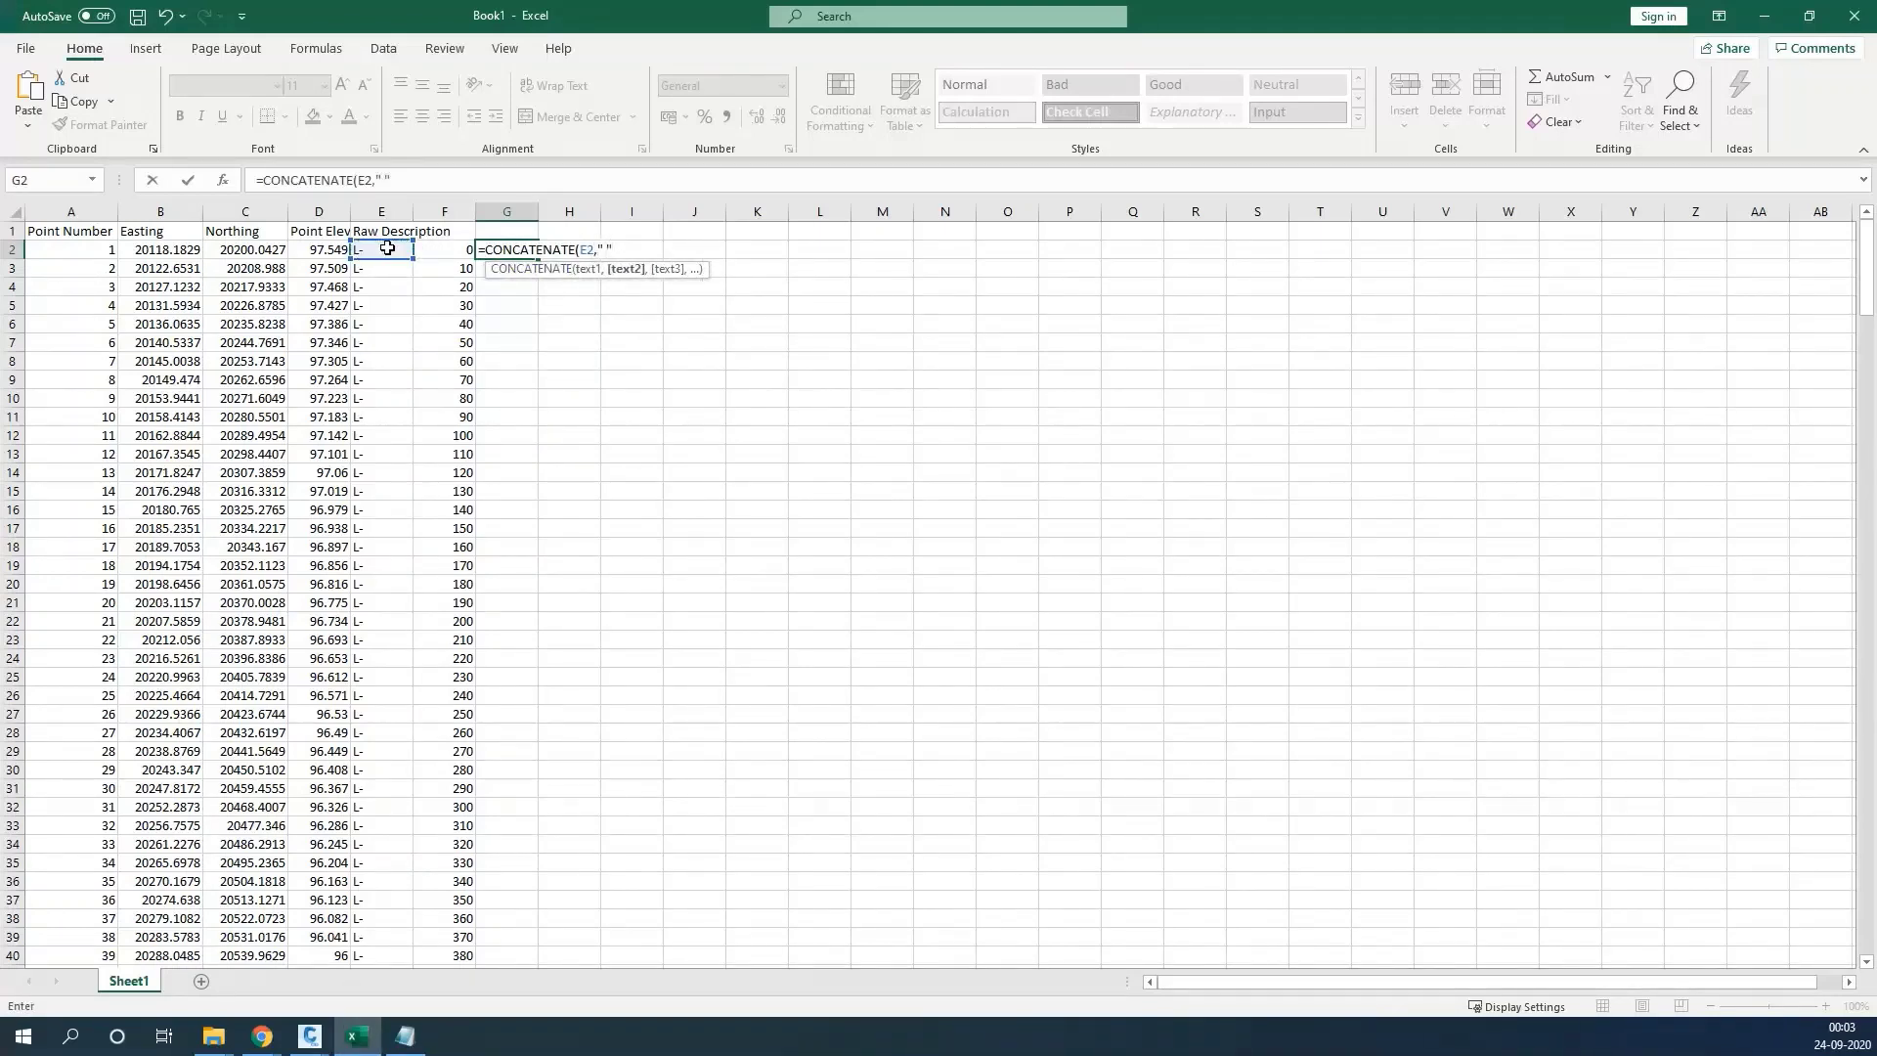
text(,)
click(436, 252)
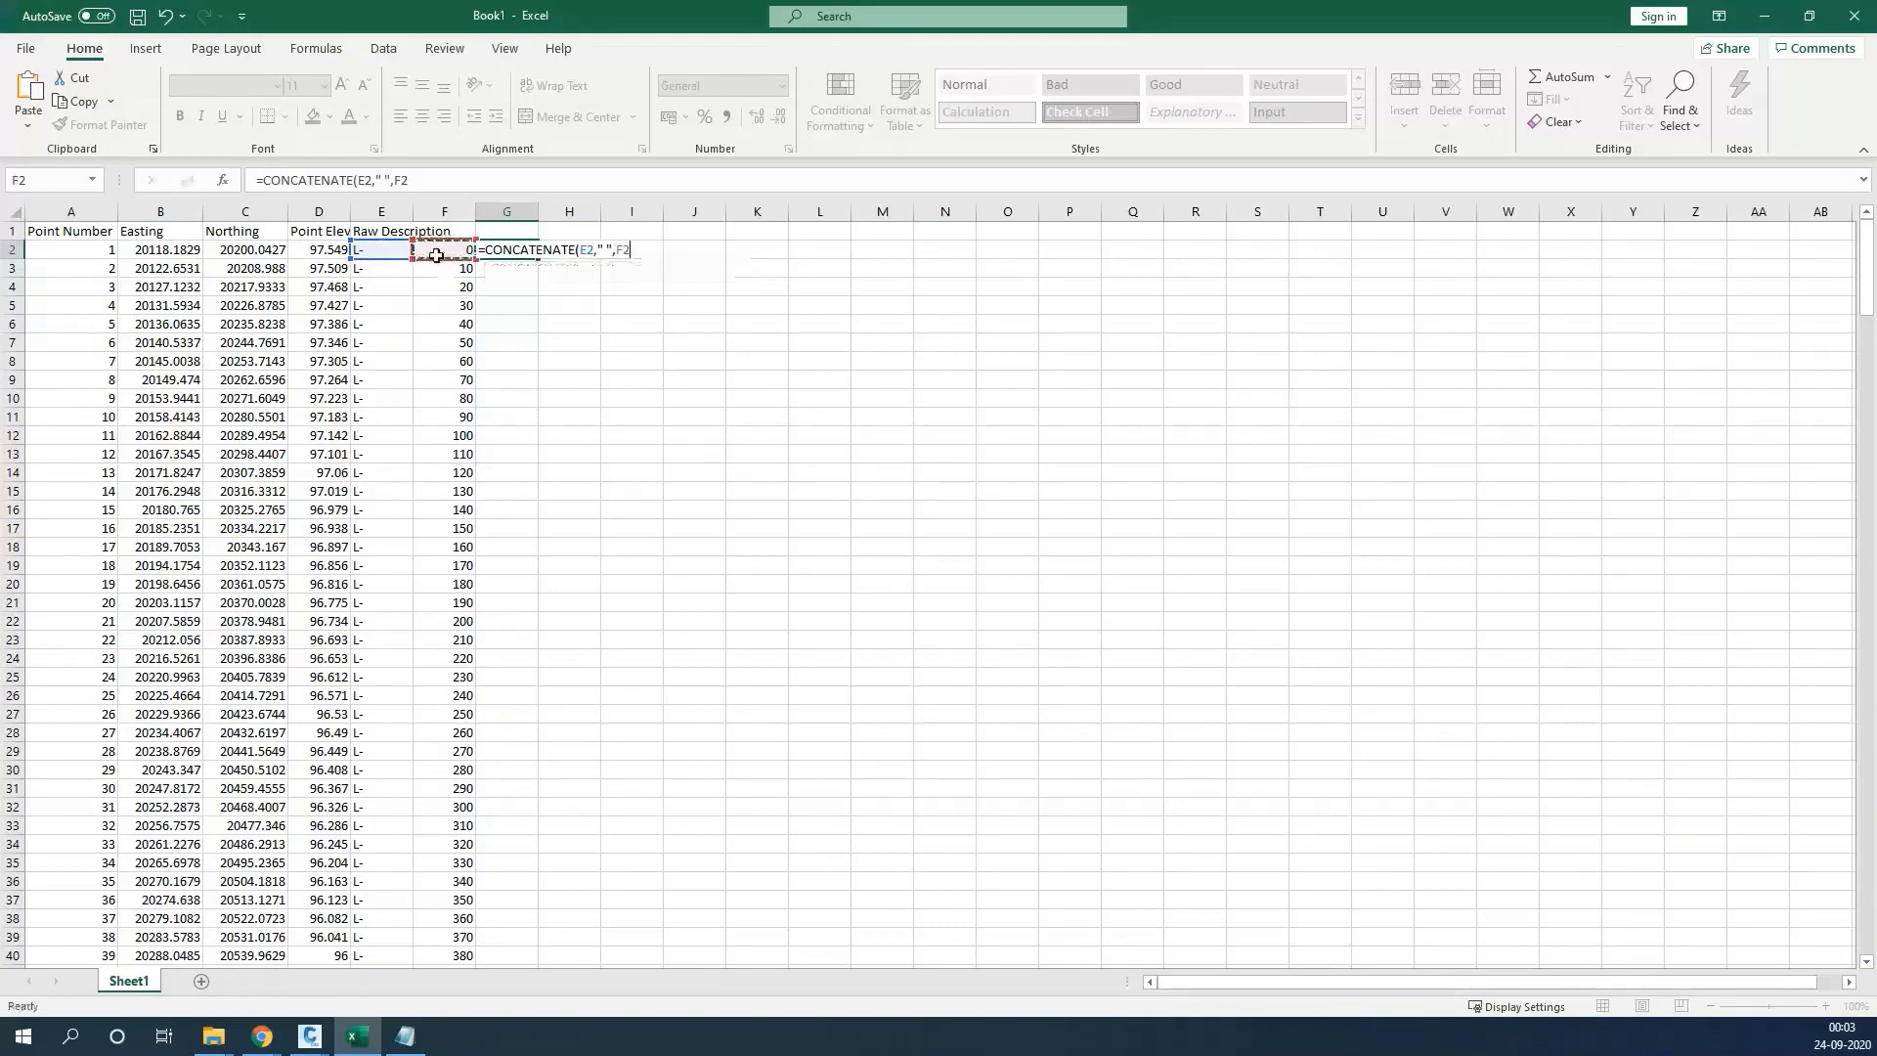
key(Return)
click(518, 253)
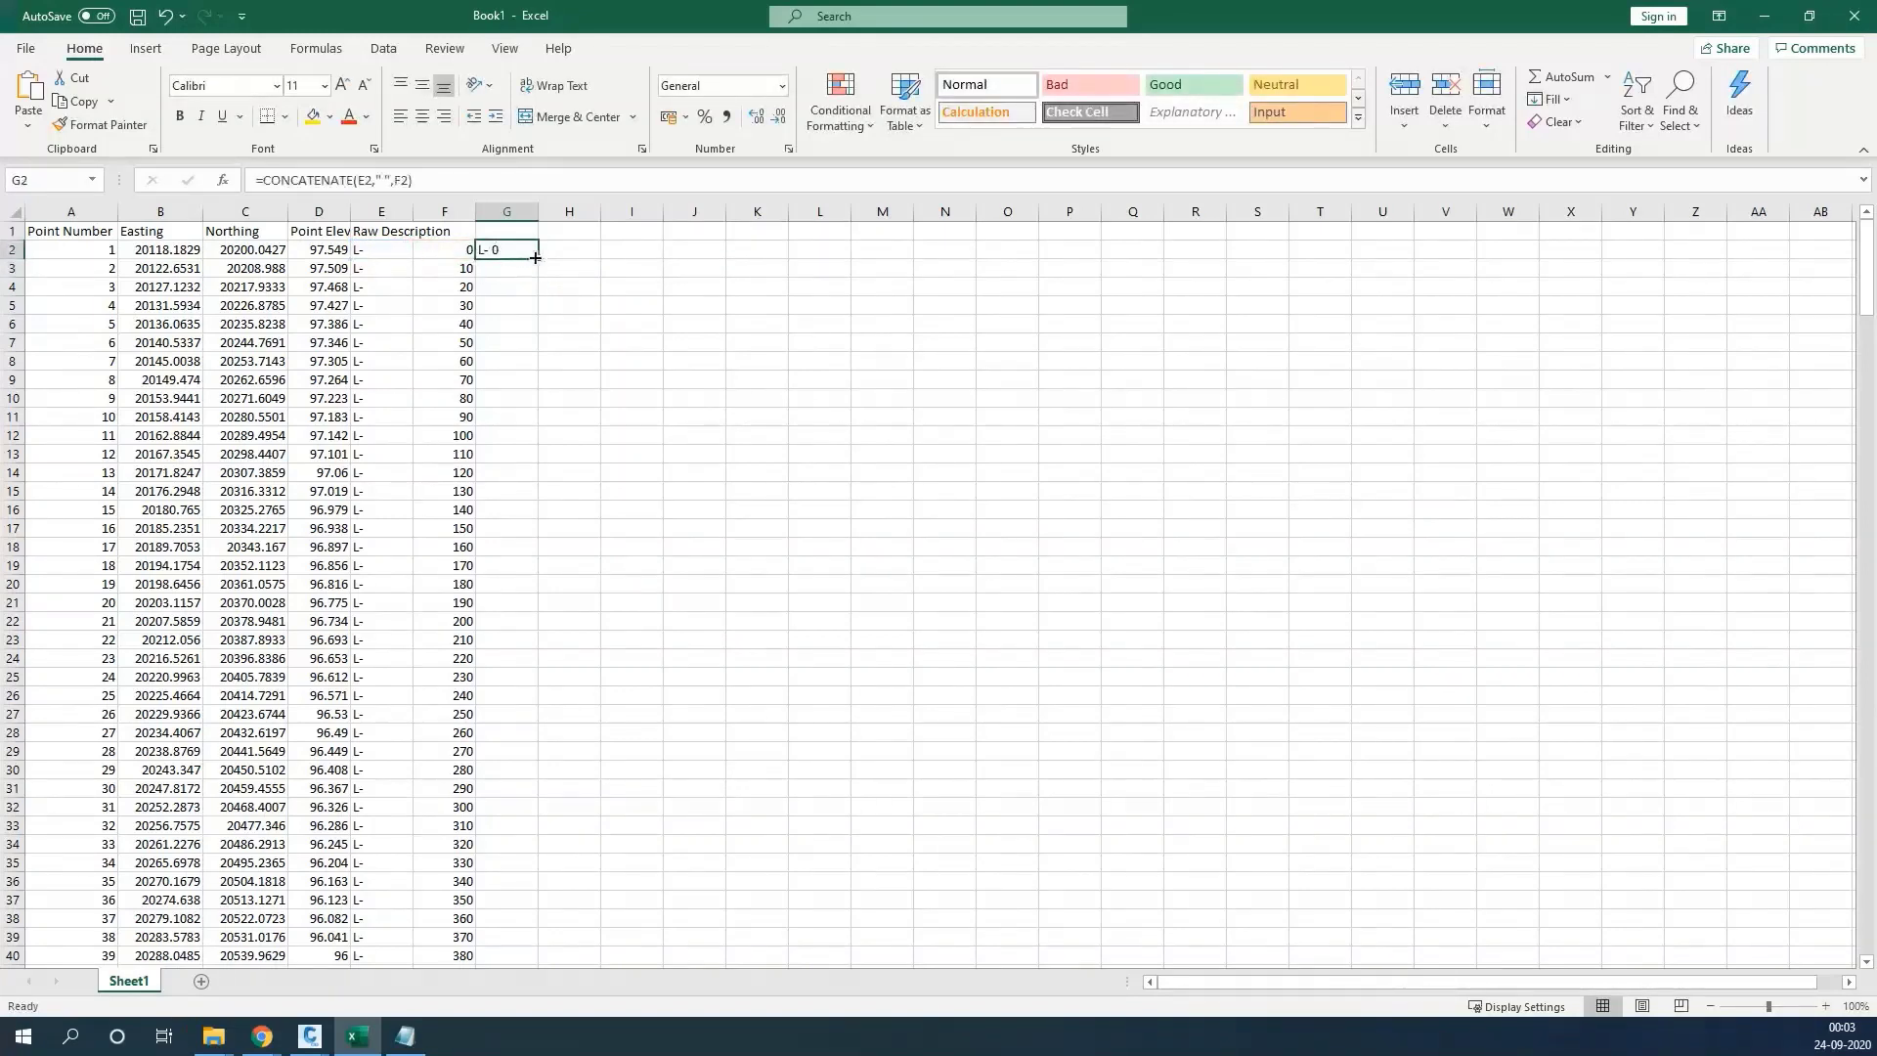
double_click(536, 257)
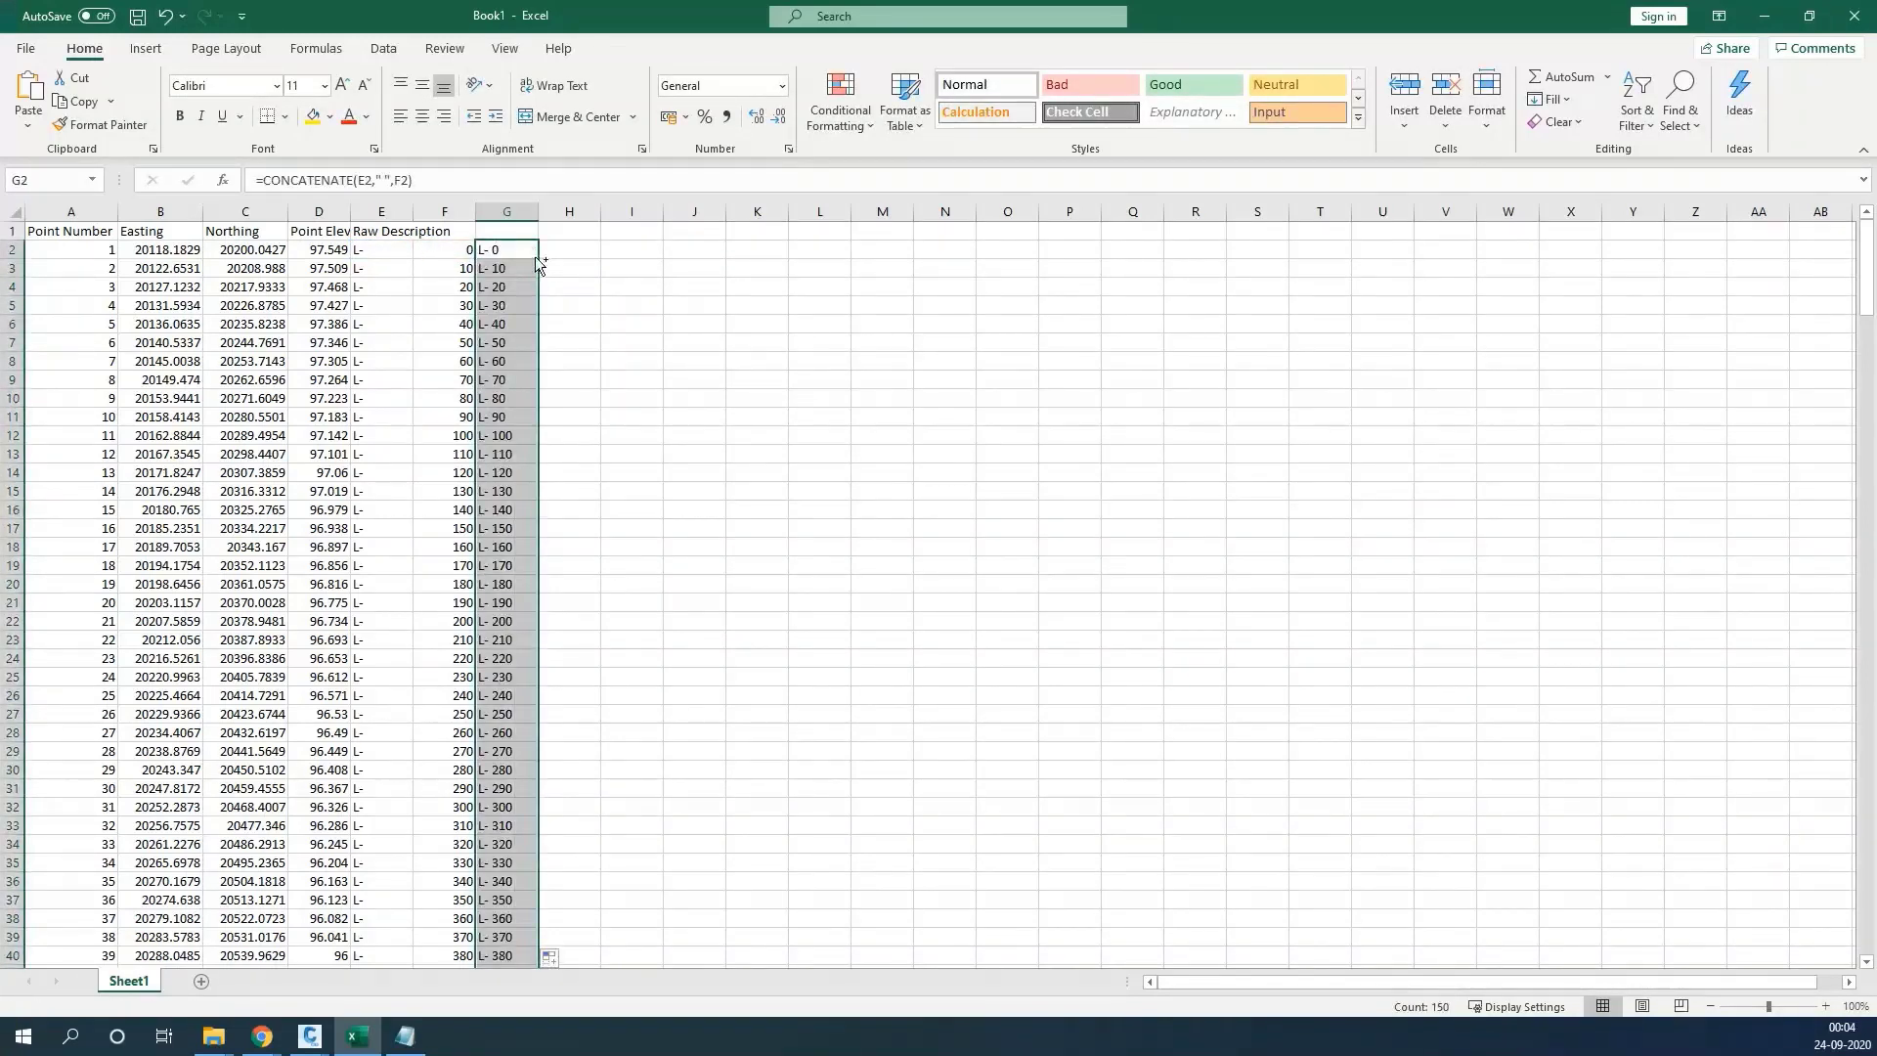
Copy the combined labels from column G and paste them as values into Raw Description starting at E2
key(ctrl+c)
right_click(394, 256)
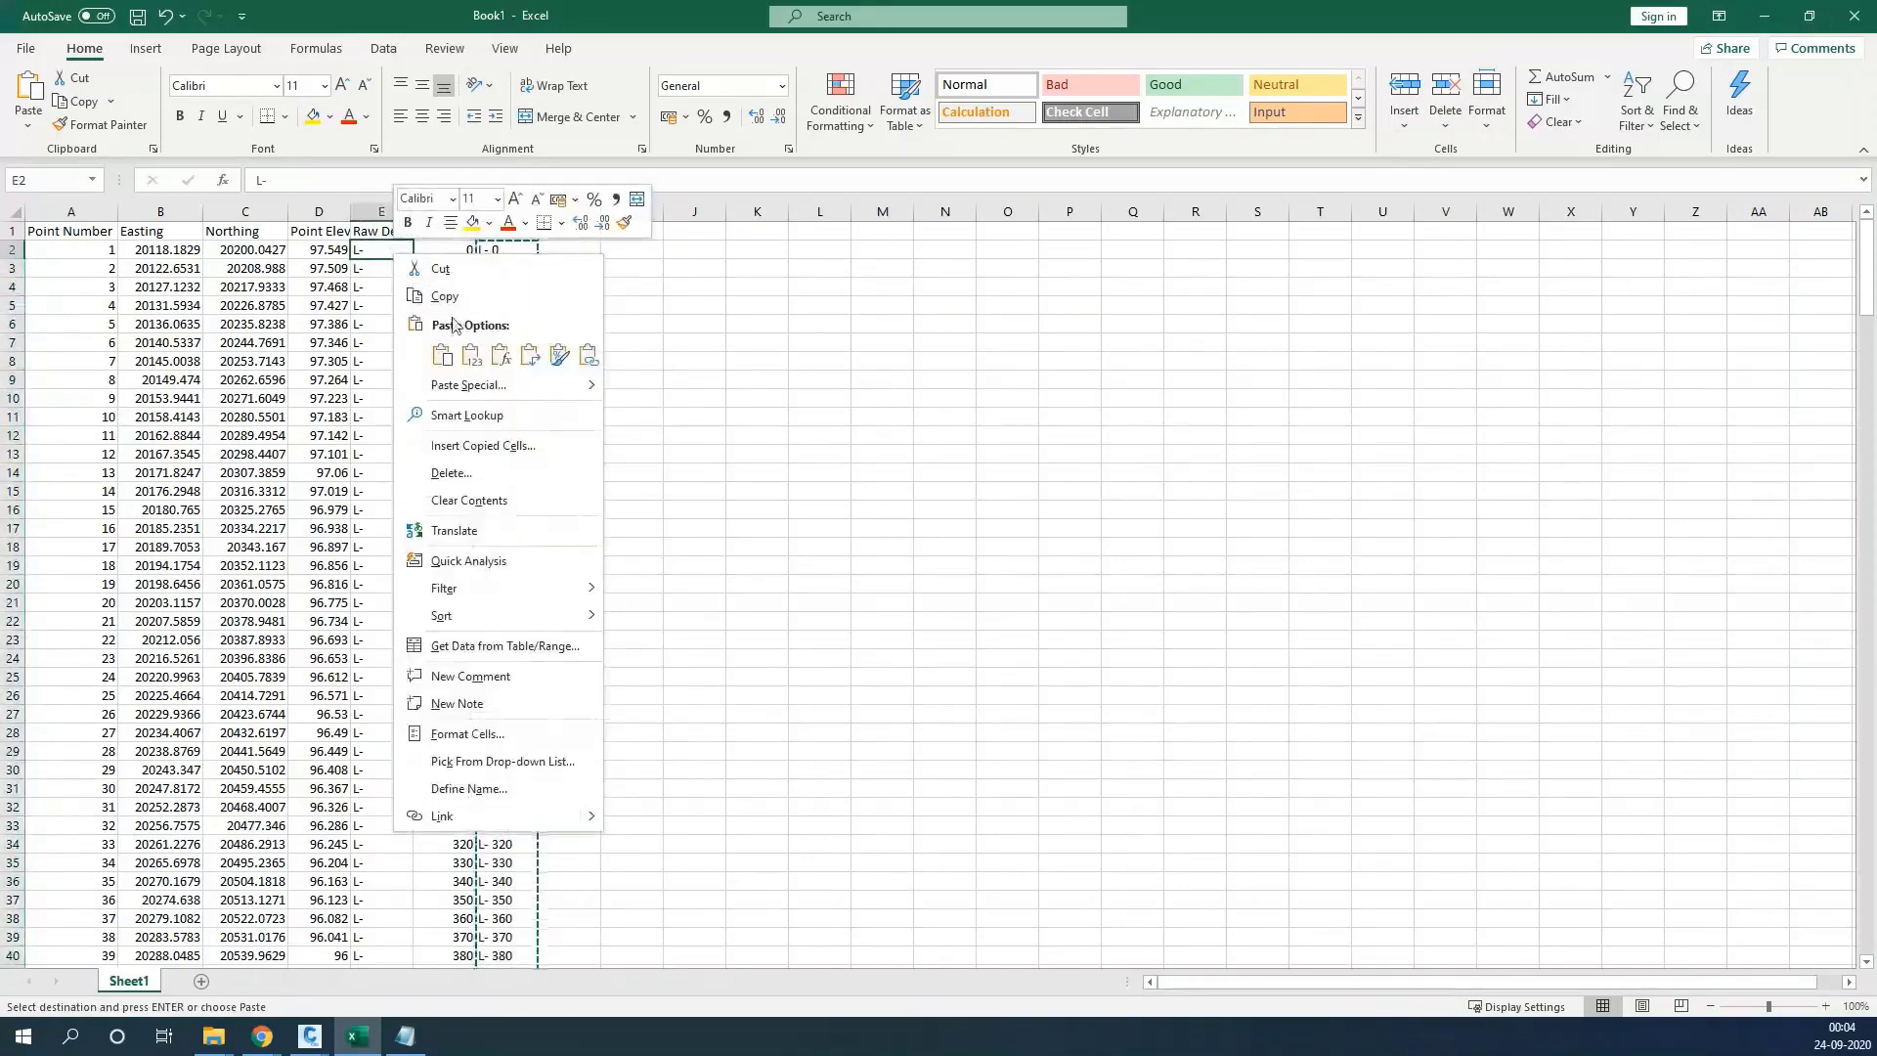
click(471, 355)
Delete the helper columns F and G beside Raw Description
drag(451, 210, 508, 209)
right_click(510, 211)
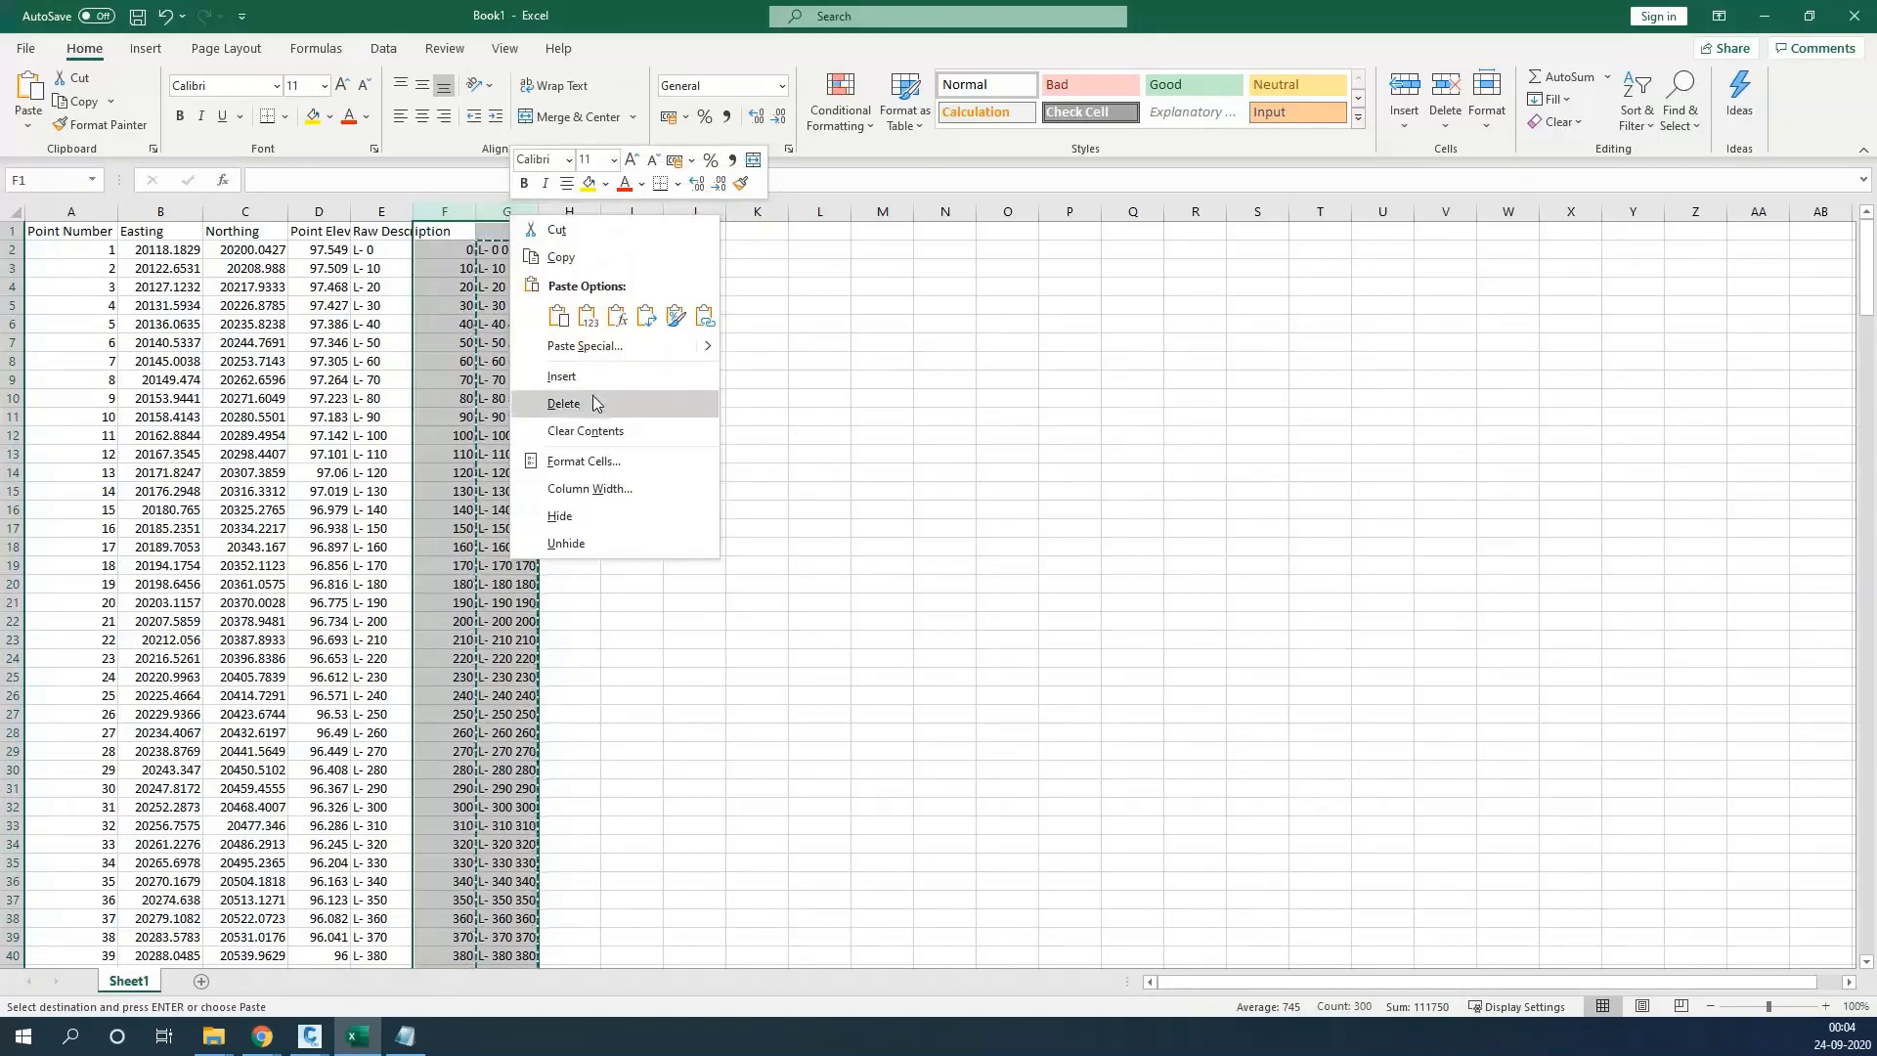
click(563, 403)
click(444, 305)
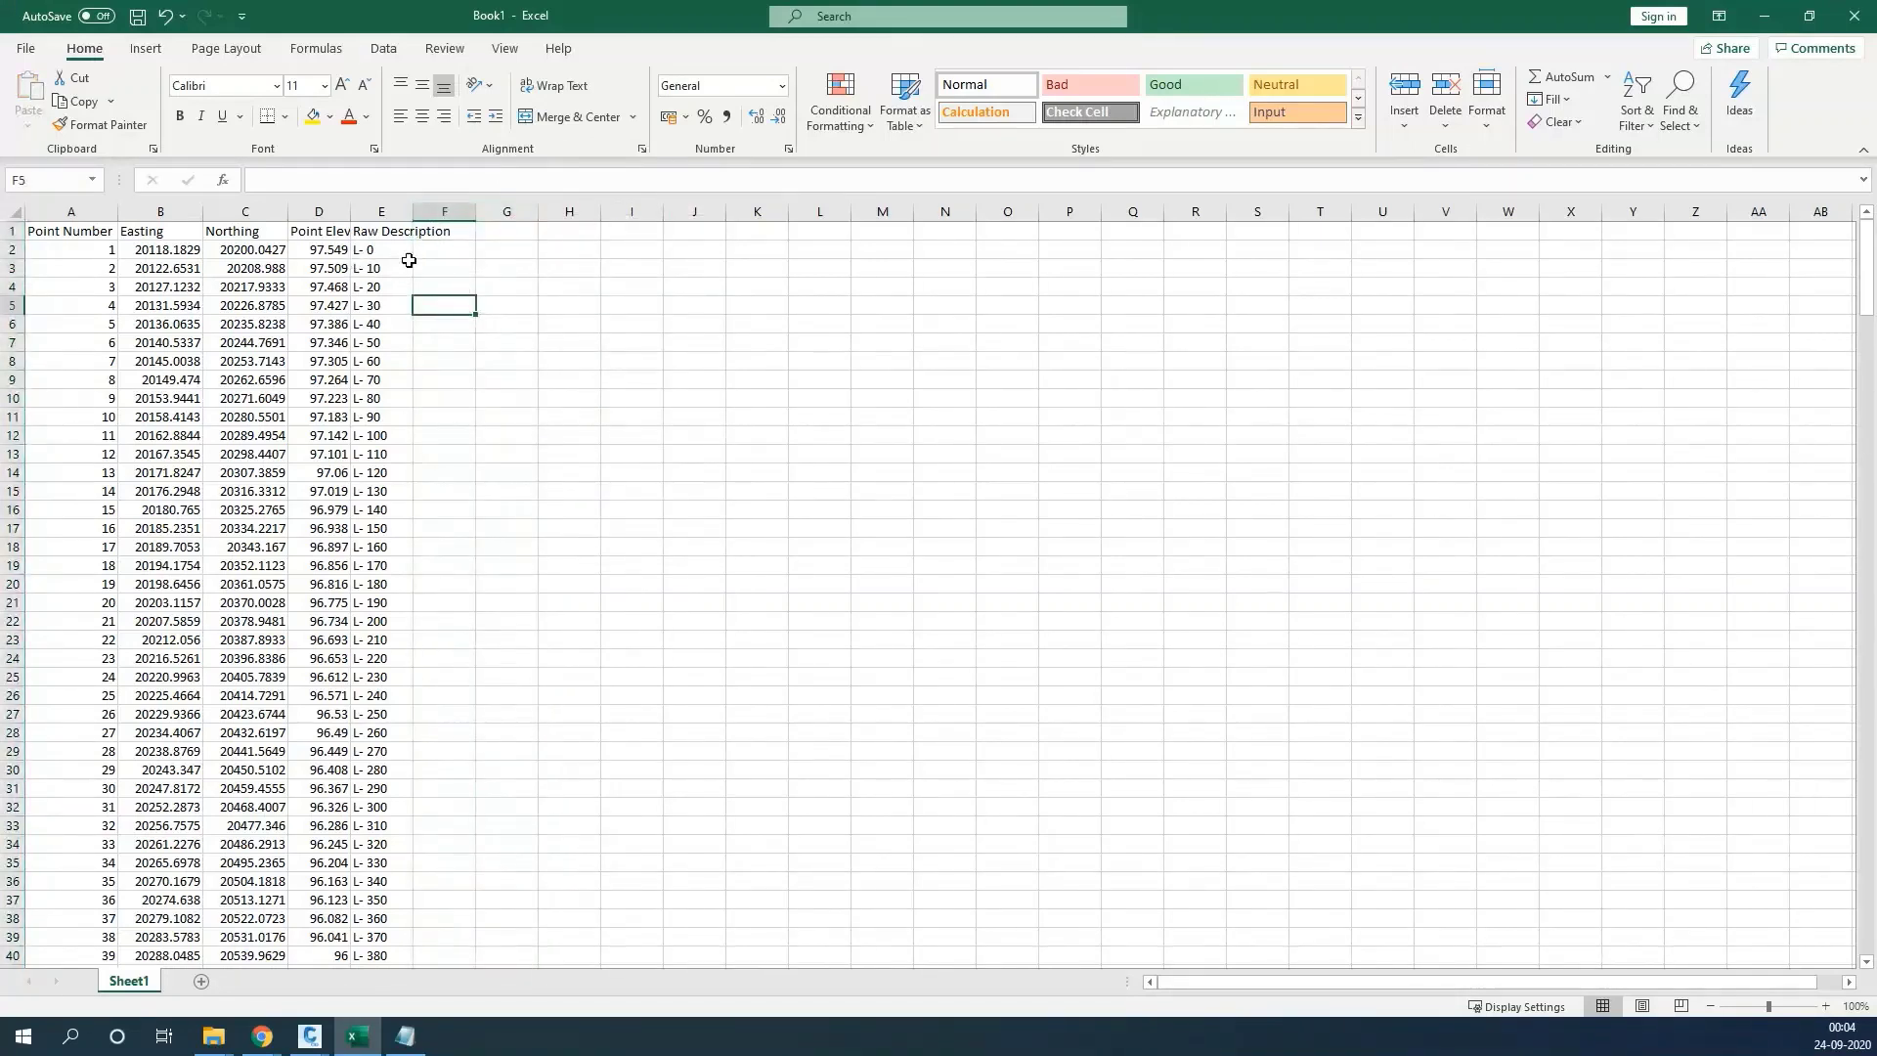
Fit the Raw Description column to its contents and start a CONCATENATE formula in F2 joining A2, a space and B2
double_click(412, 211)
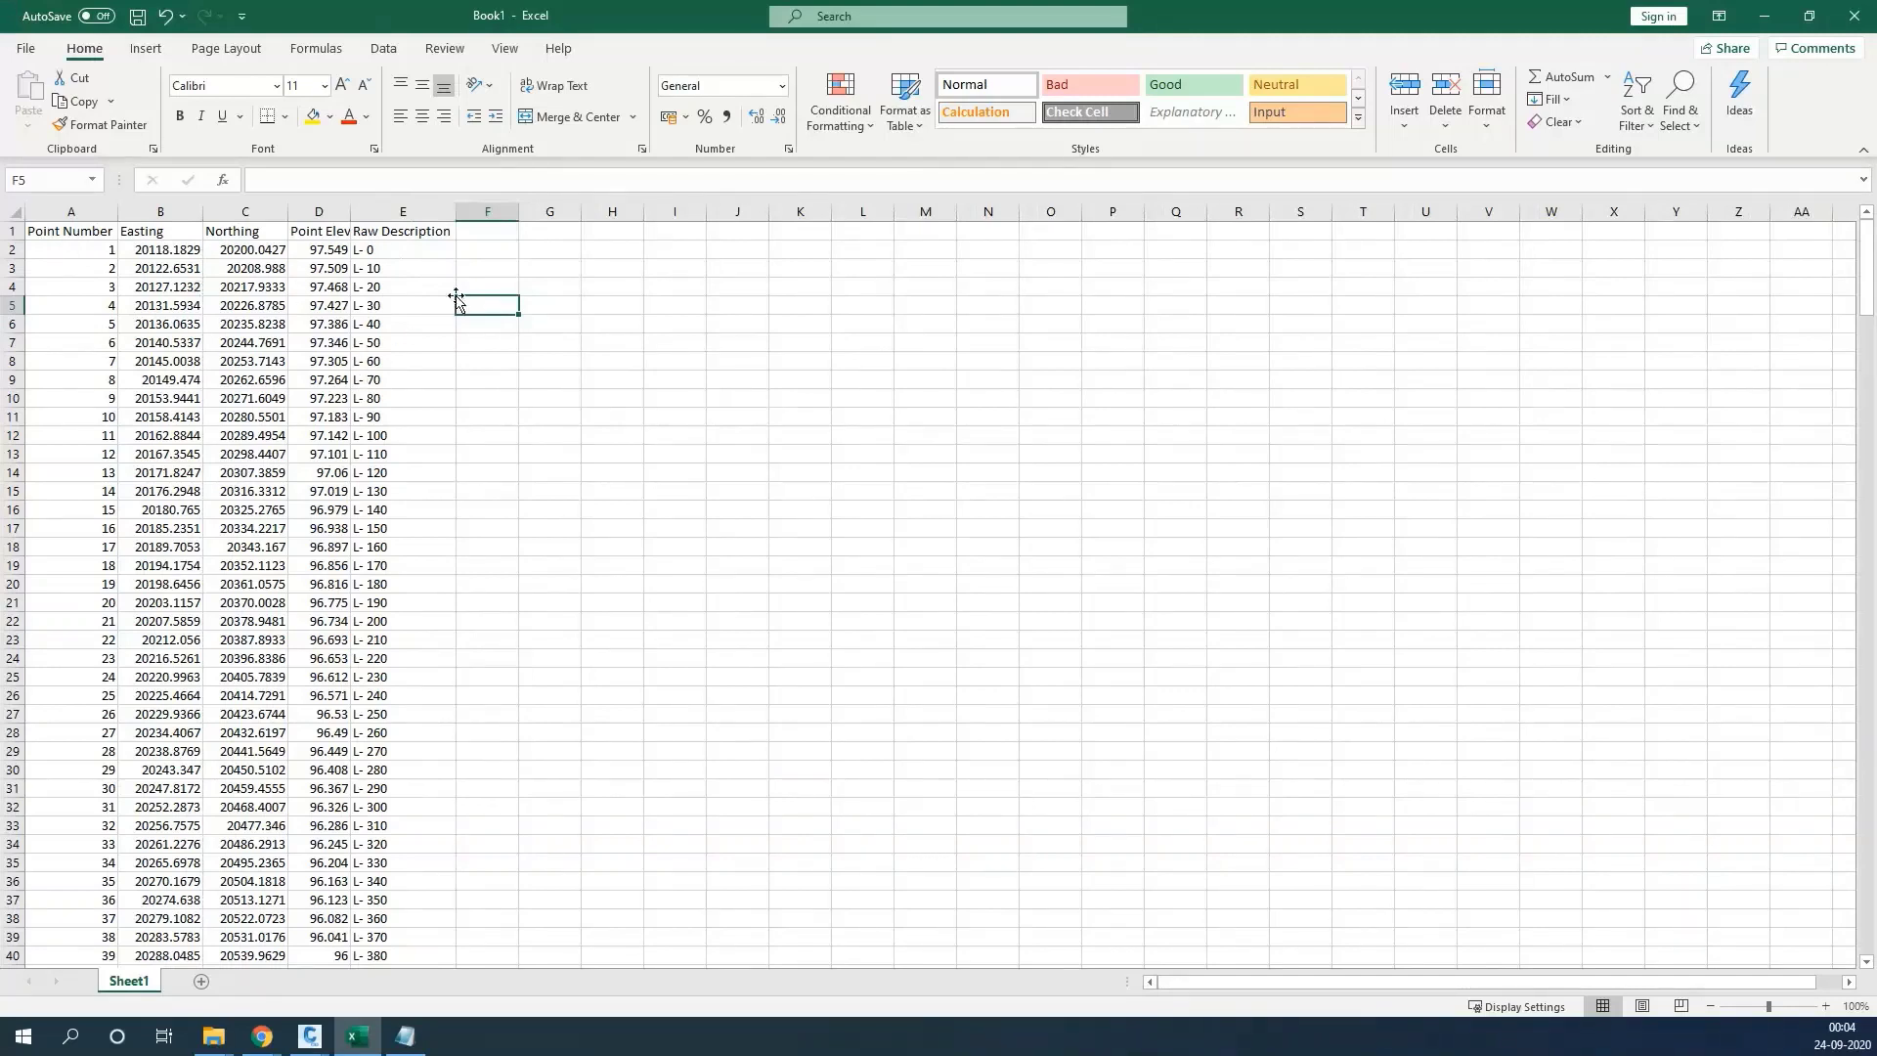
click(489, 251)
text(=)
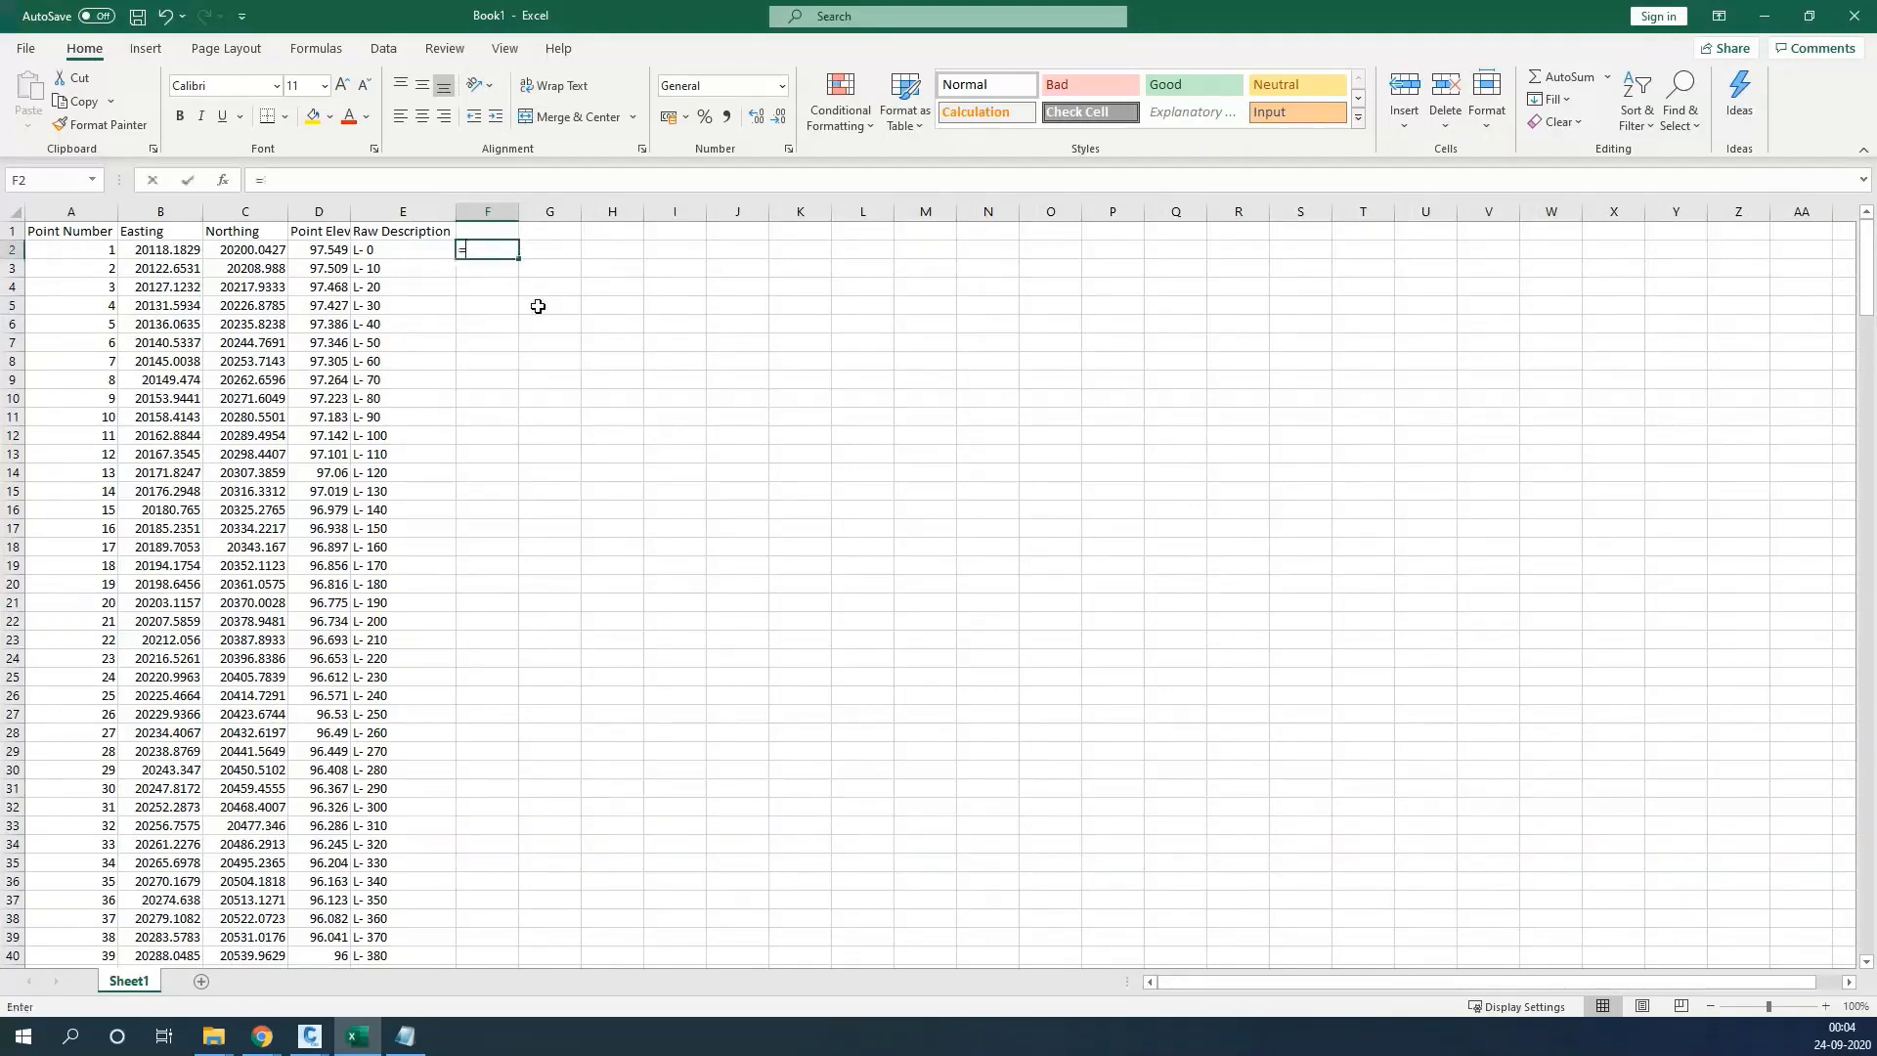
text(con)
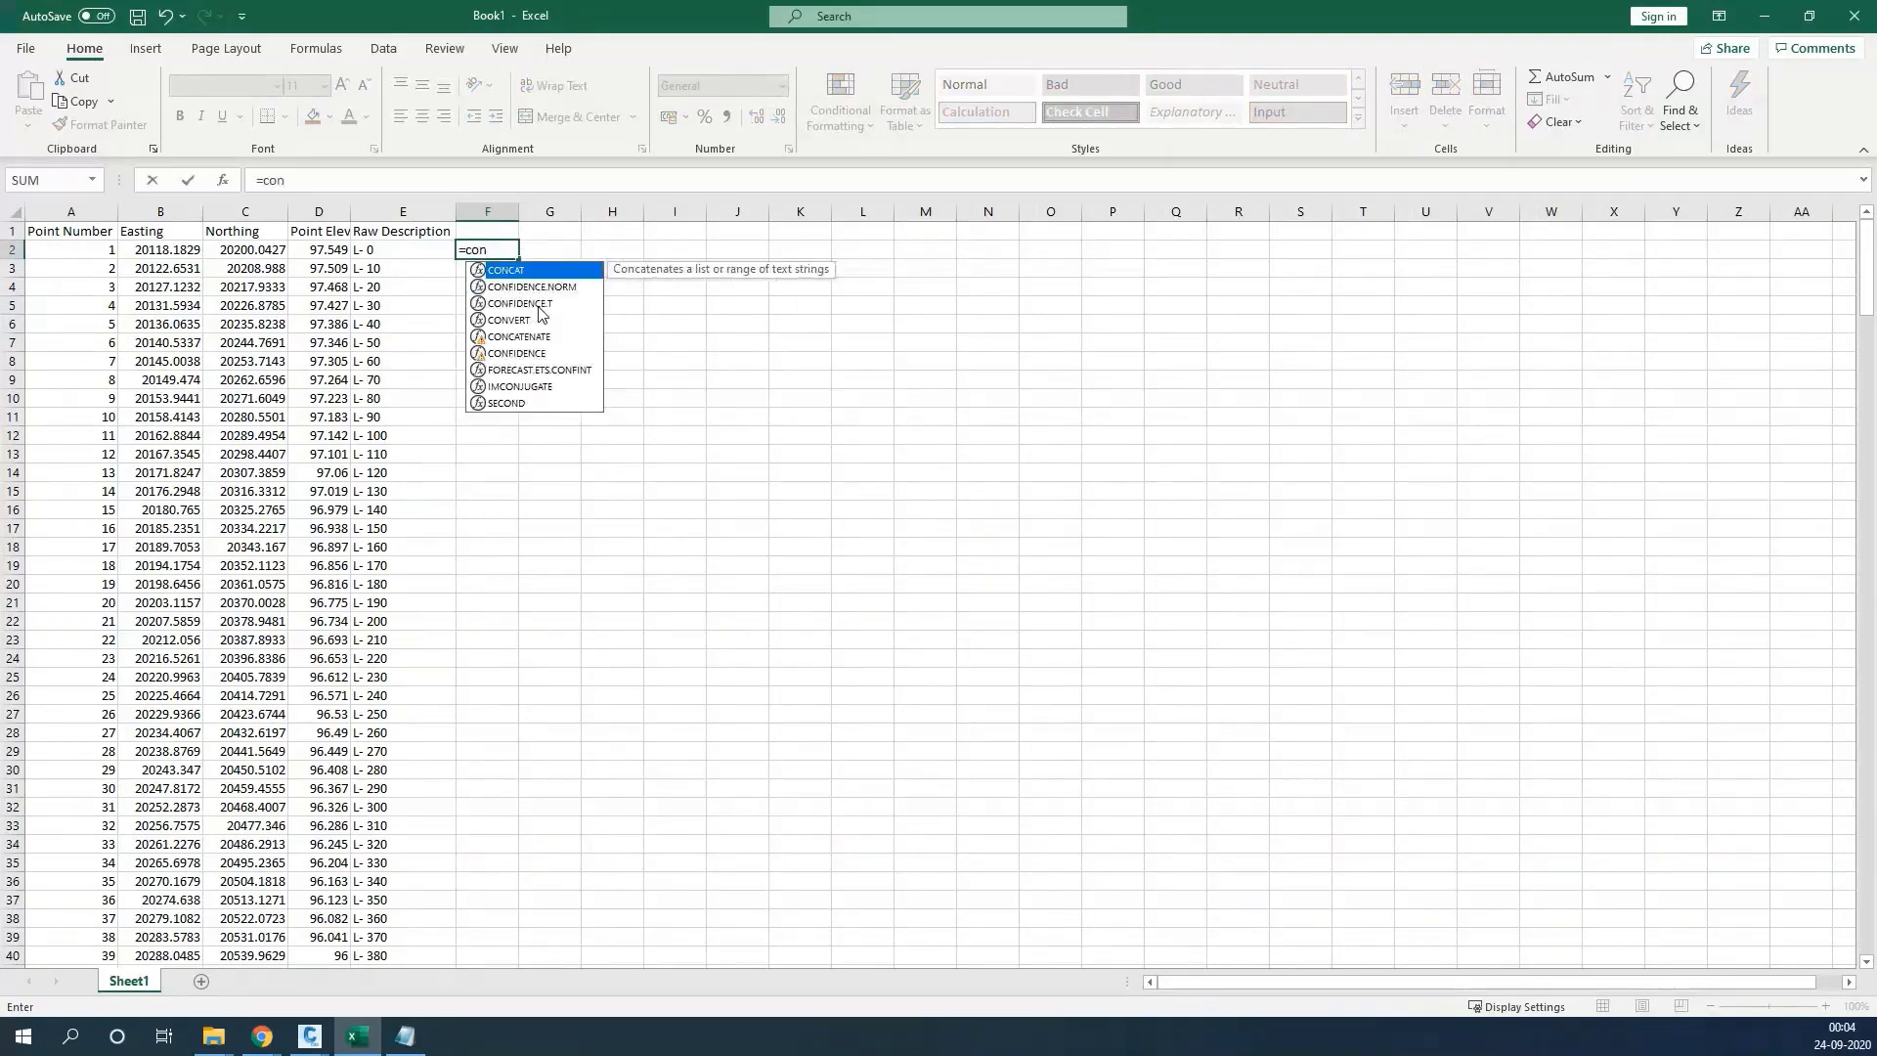
text(c)
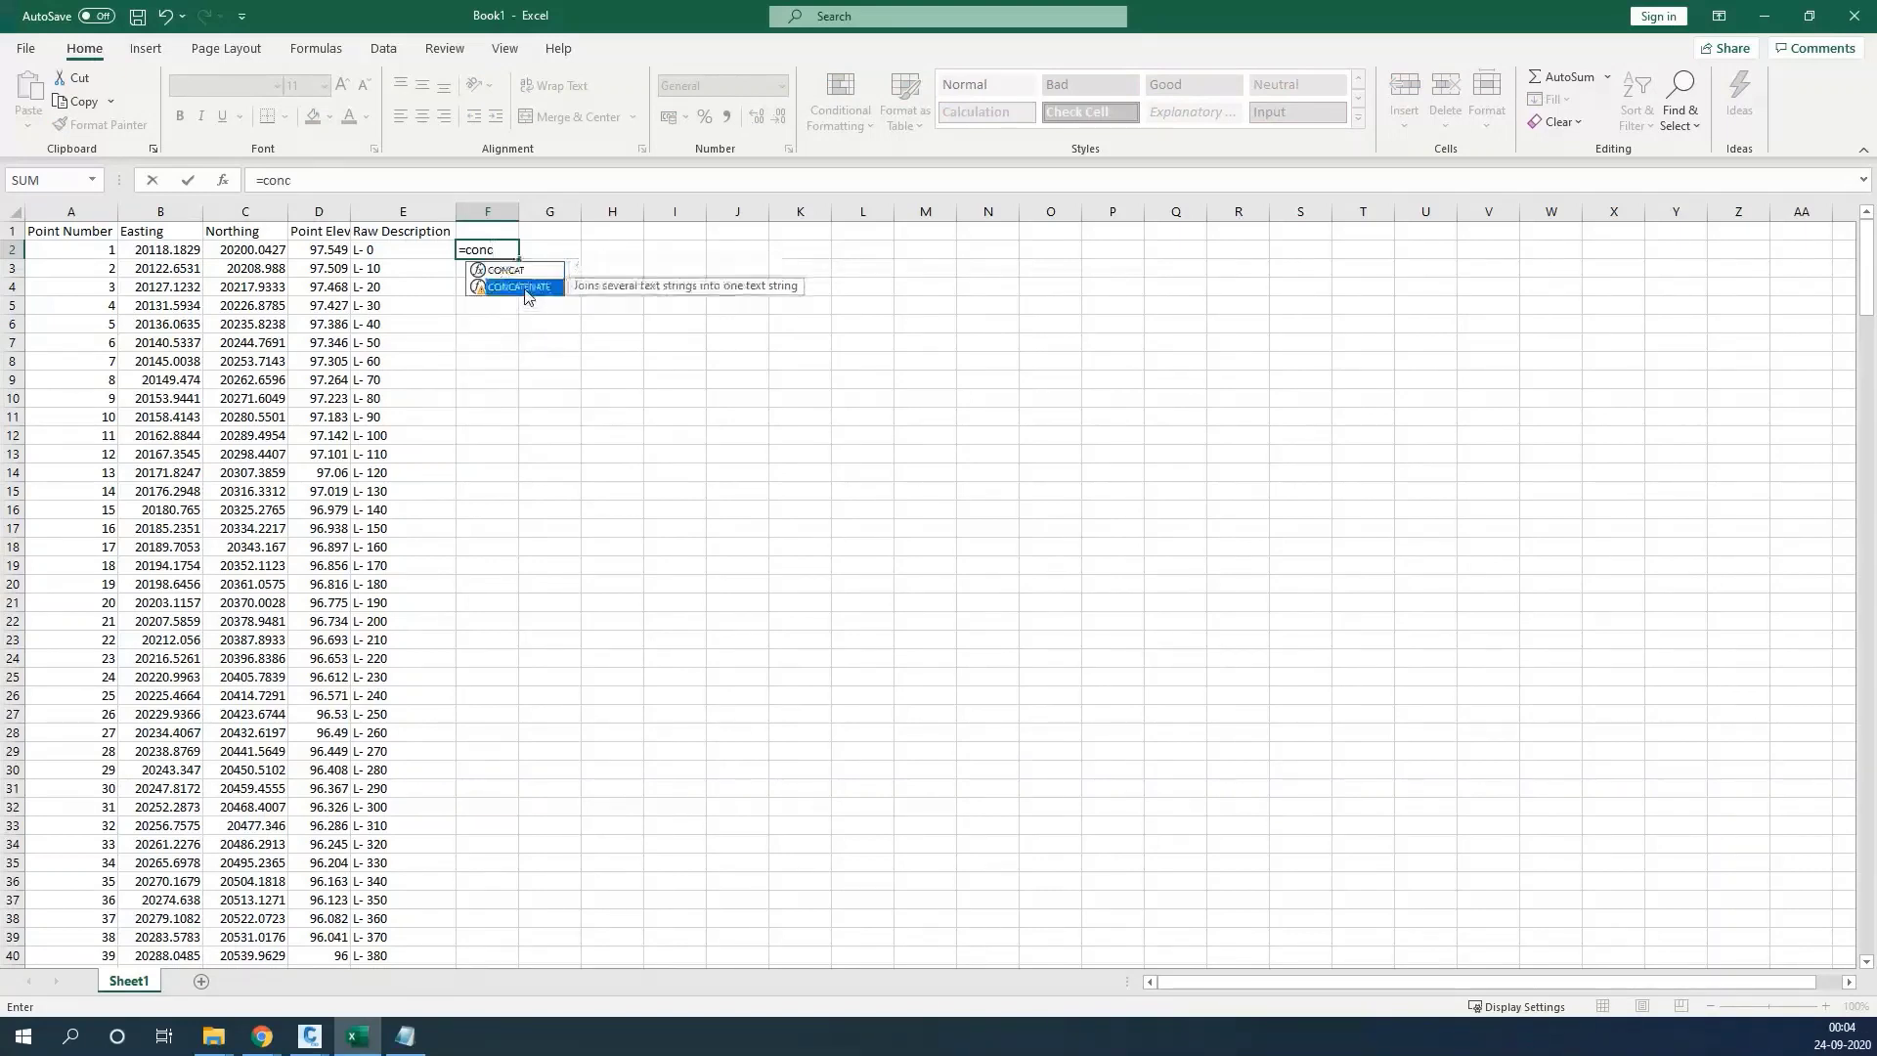
double_click(528, 289)
click(108, 248)
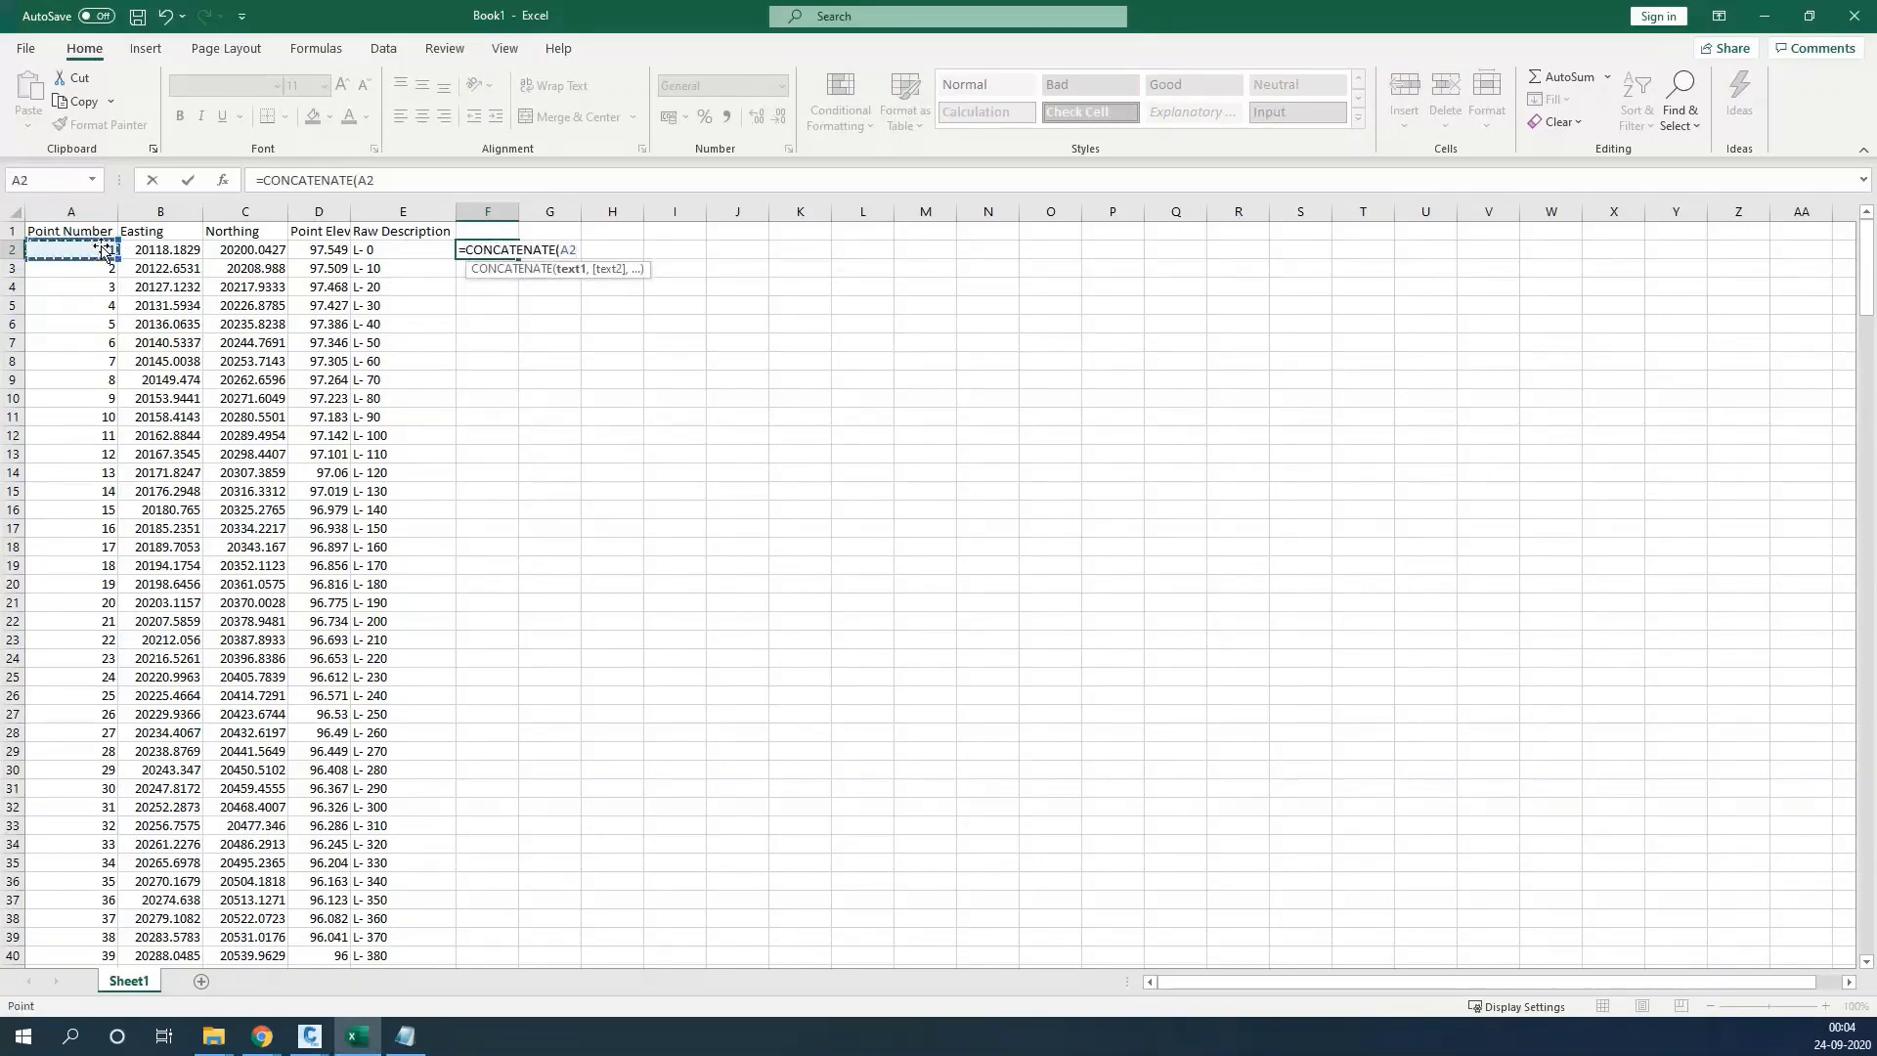
text(,)
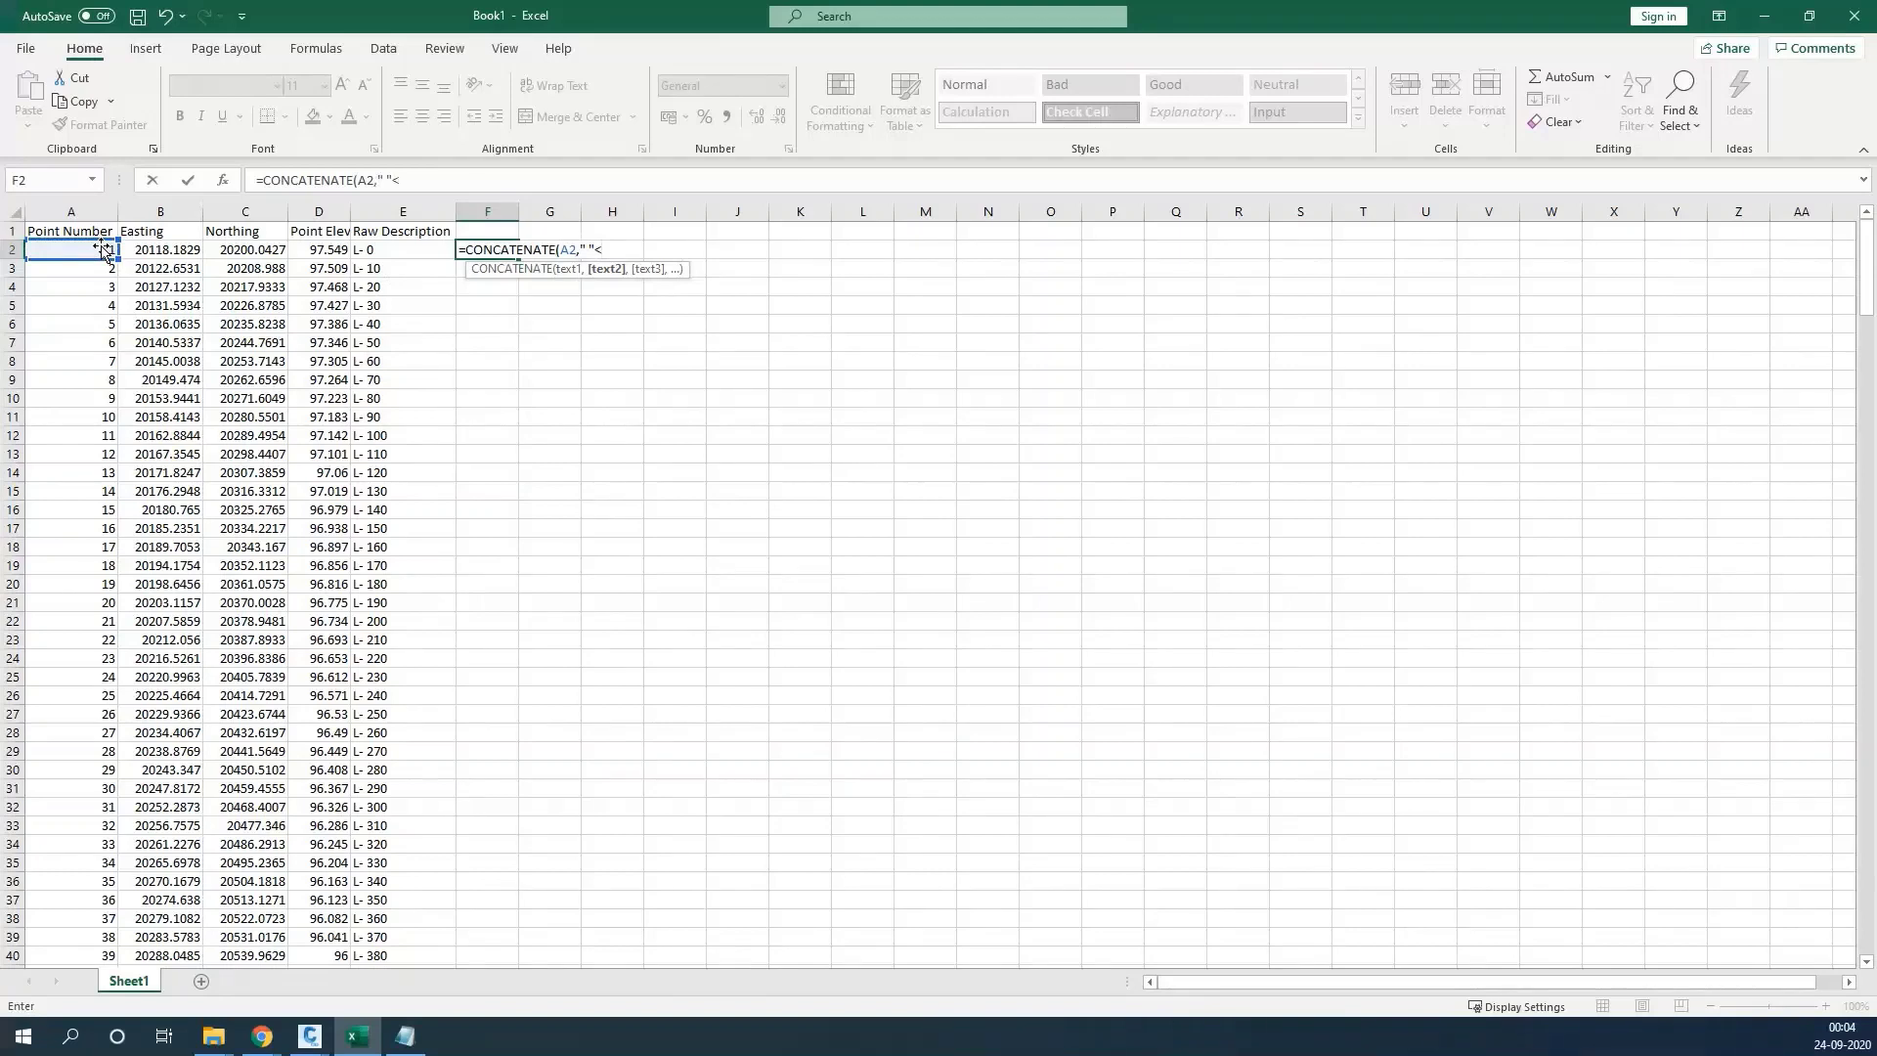
text(" ",)
click(128, 249)
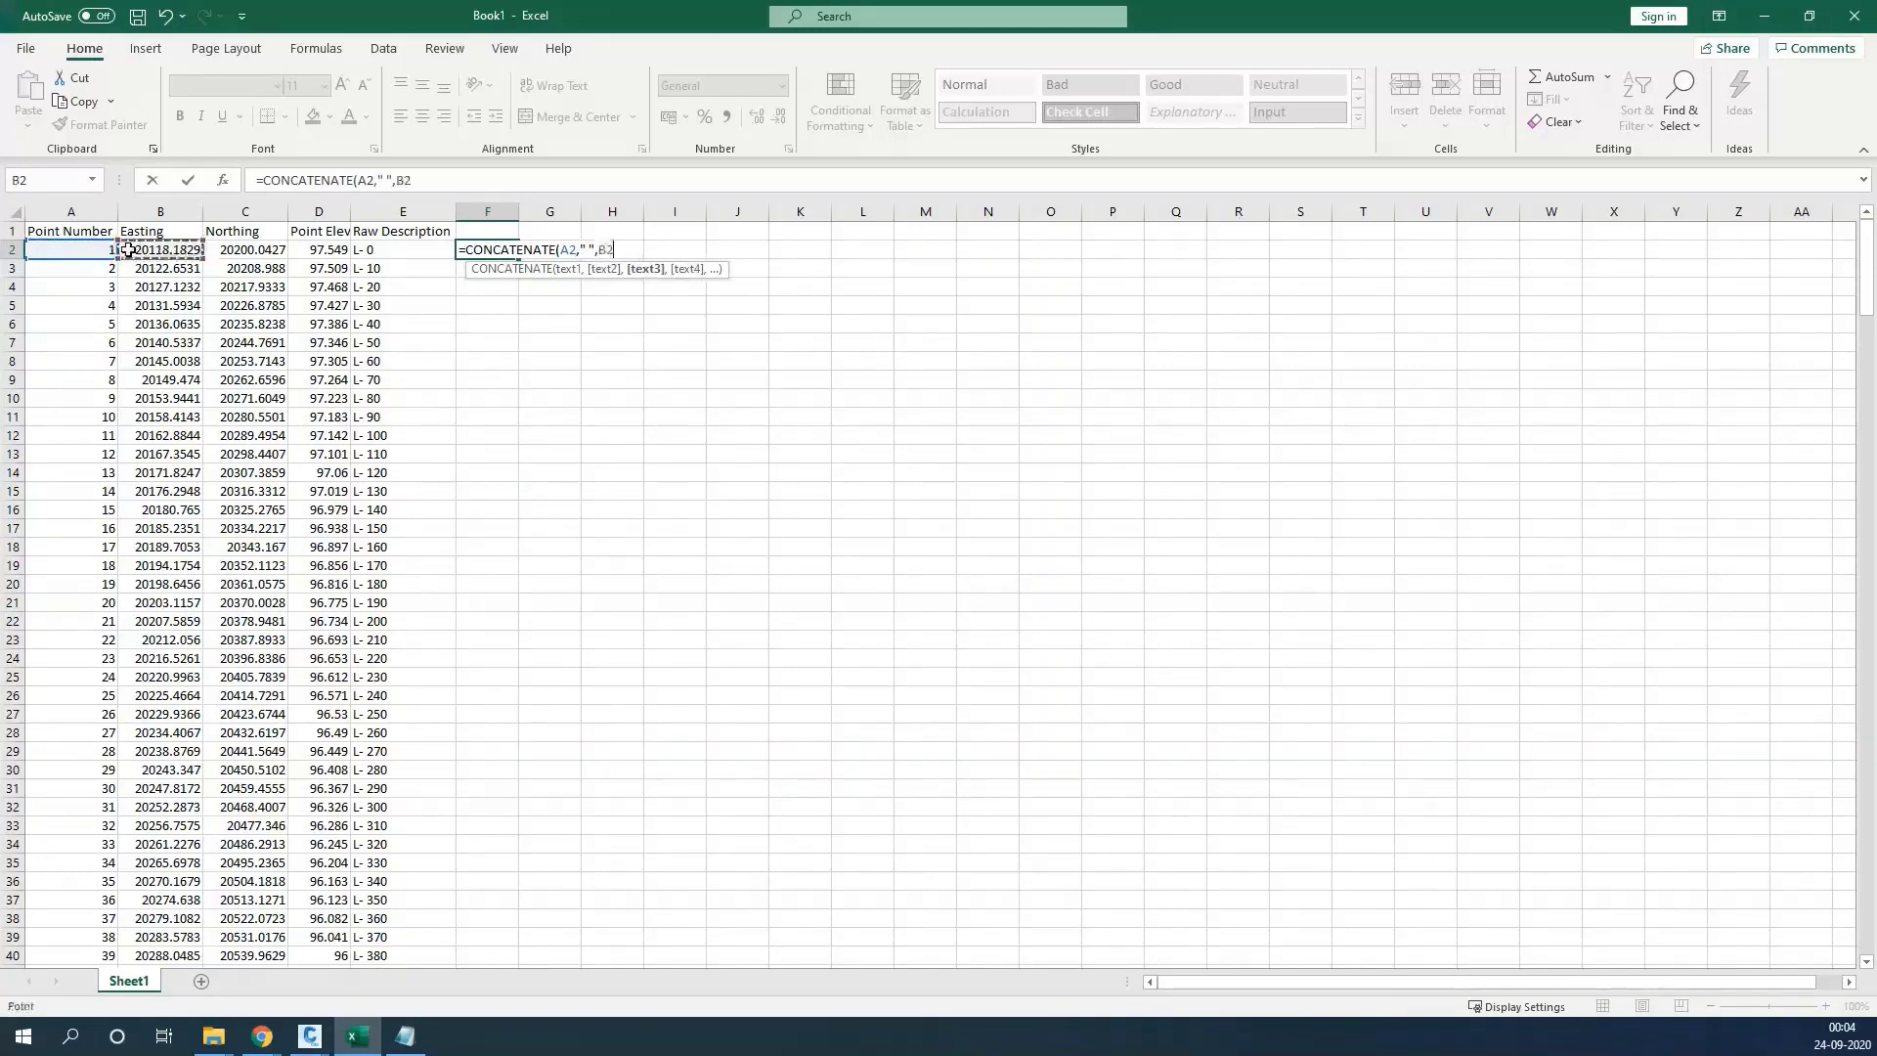
Extend the F2 formula with a comma-separated " " argument after B2
text(" ",)
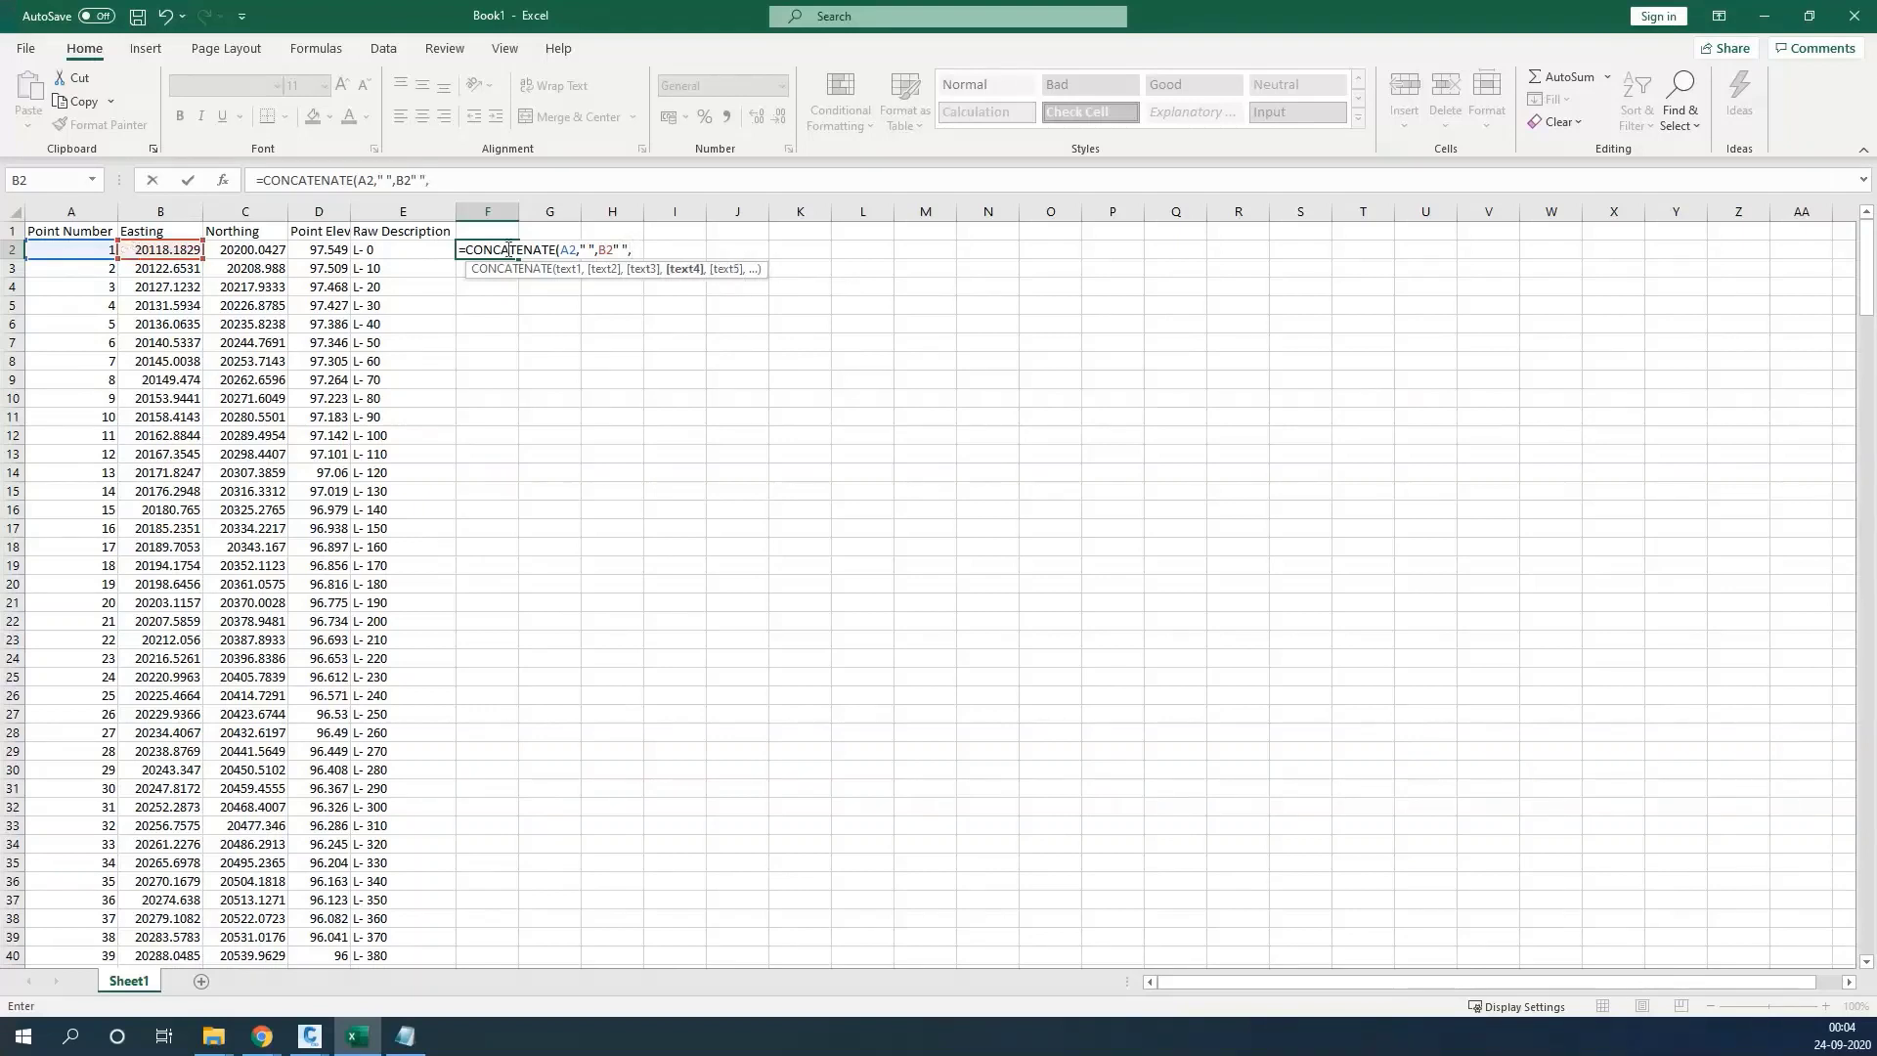
click(614, 252)
text(,)
click(634, 250)
key(BackSpace)
key(BackSpace)
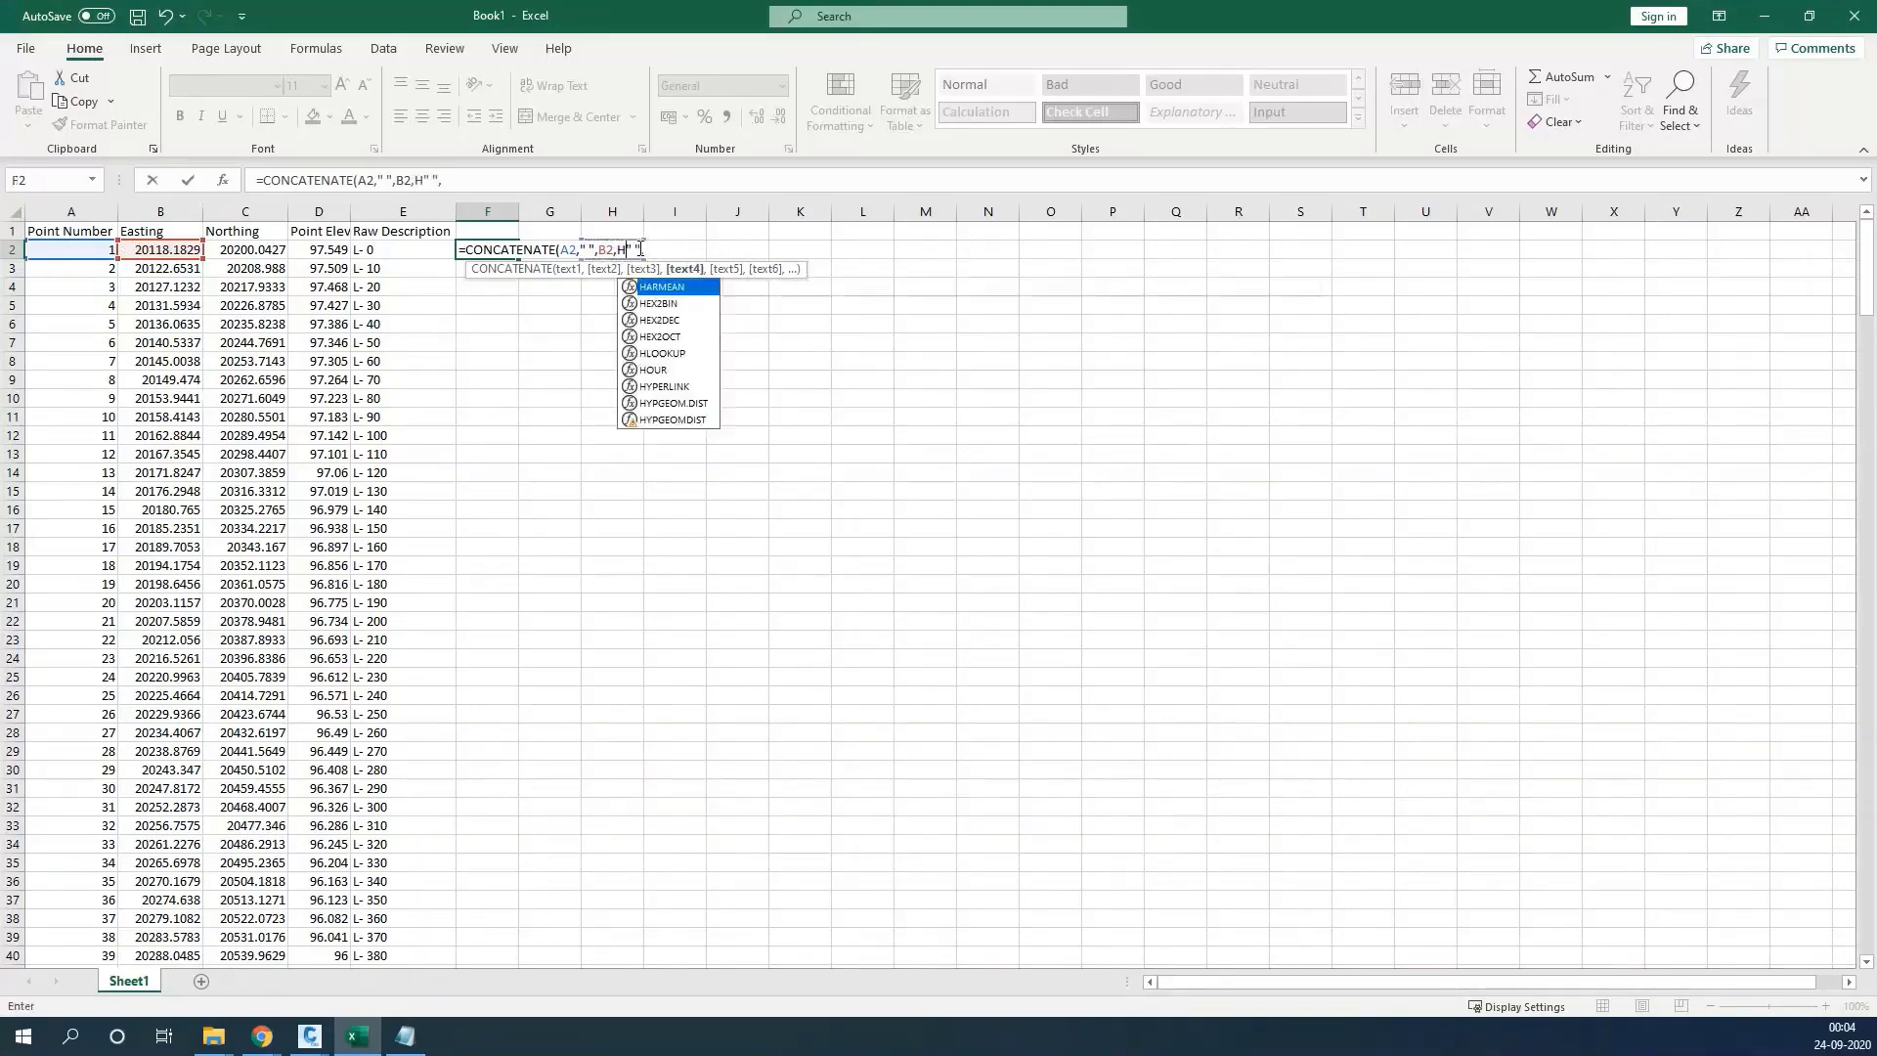
text(" ",)
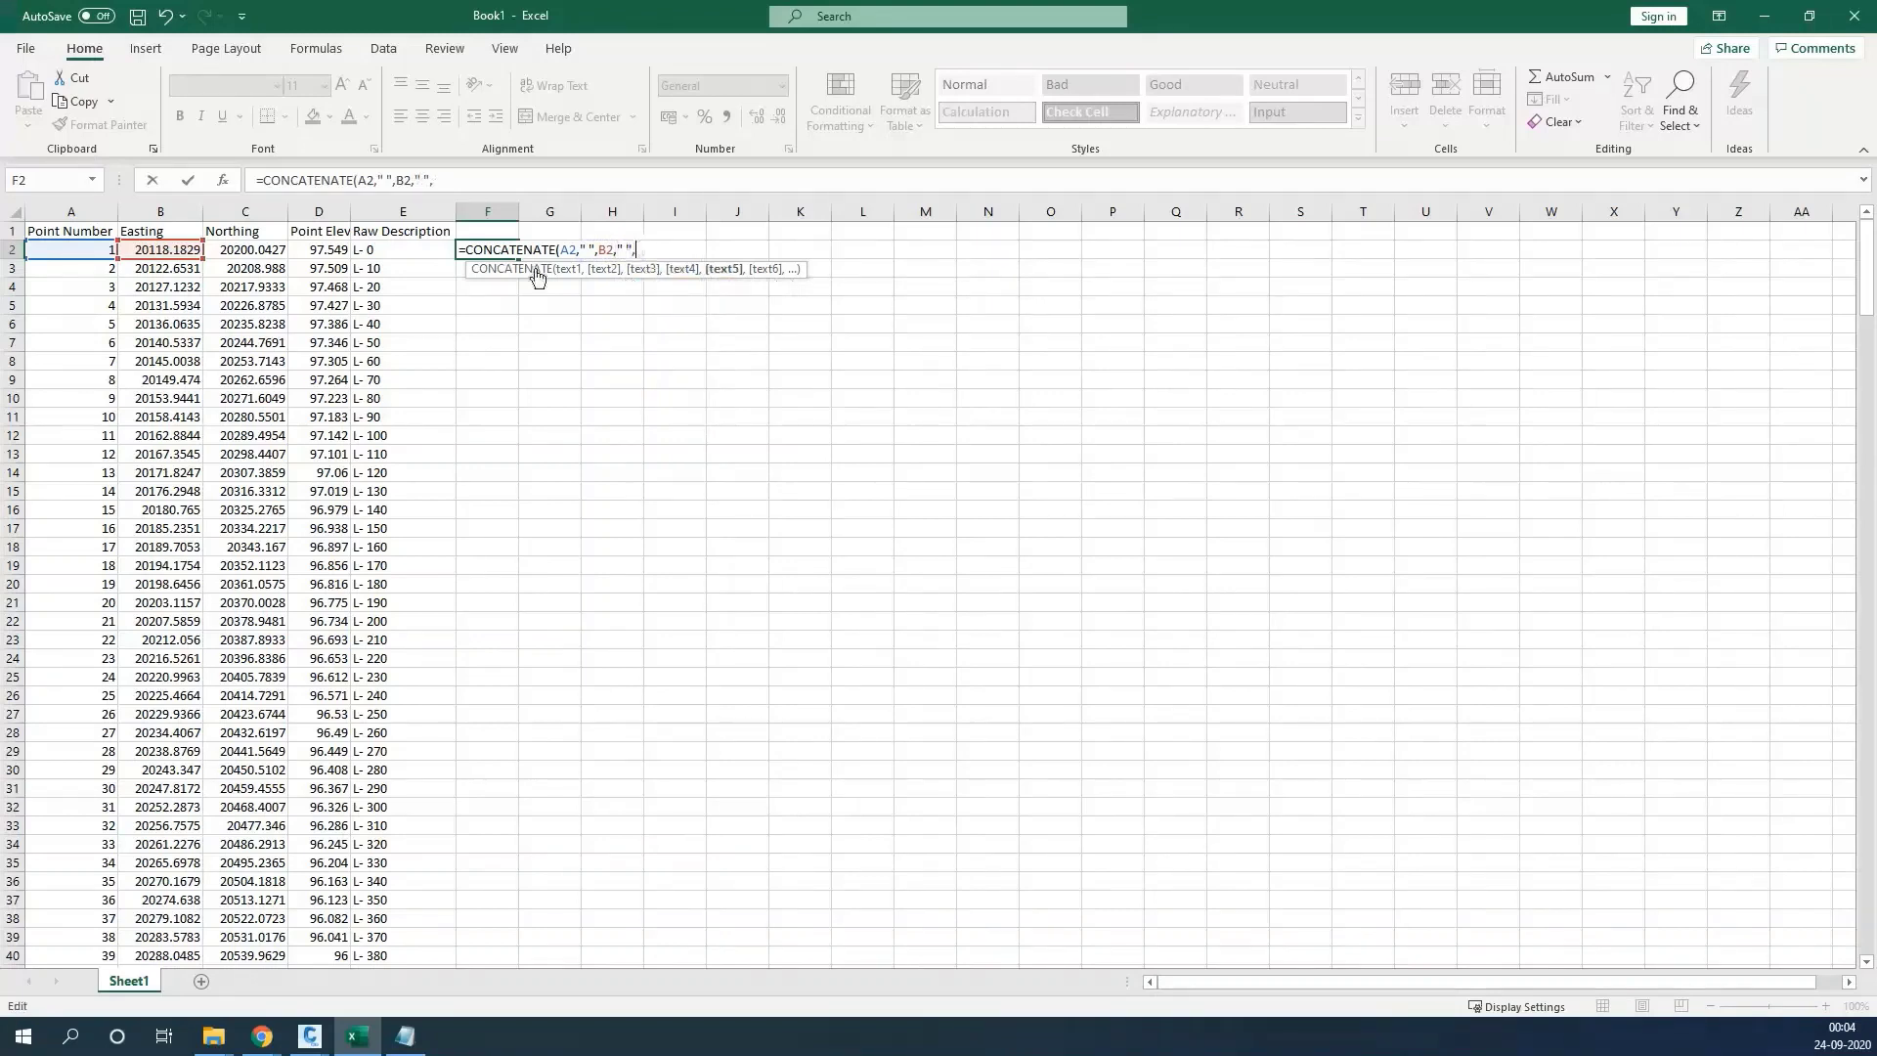
Complete the F2 formula with C2, D2 and E2 separated by " " and fill it down to the last point row
click(264, 252)
text(,)
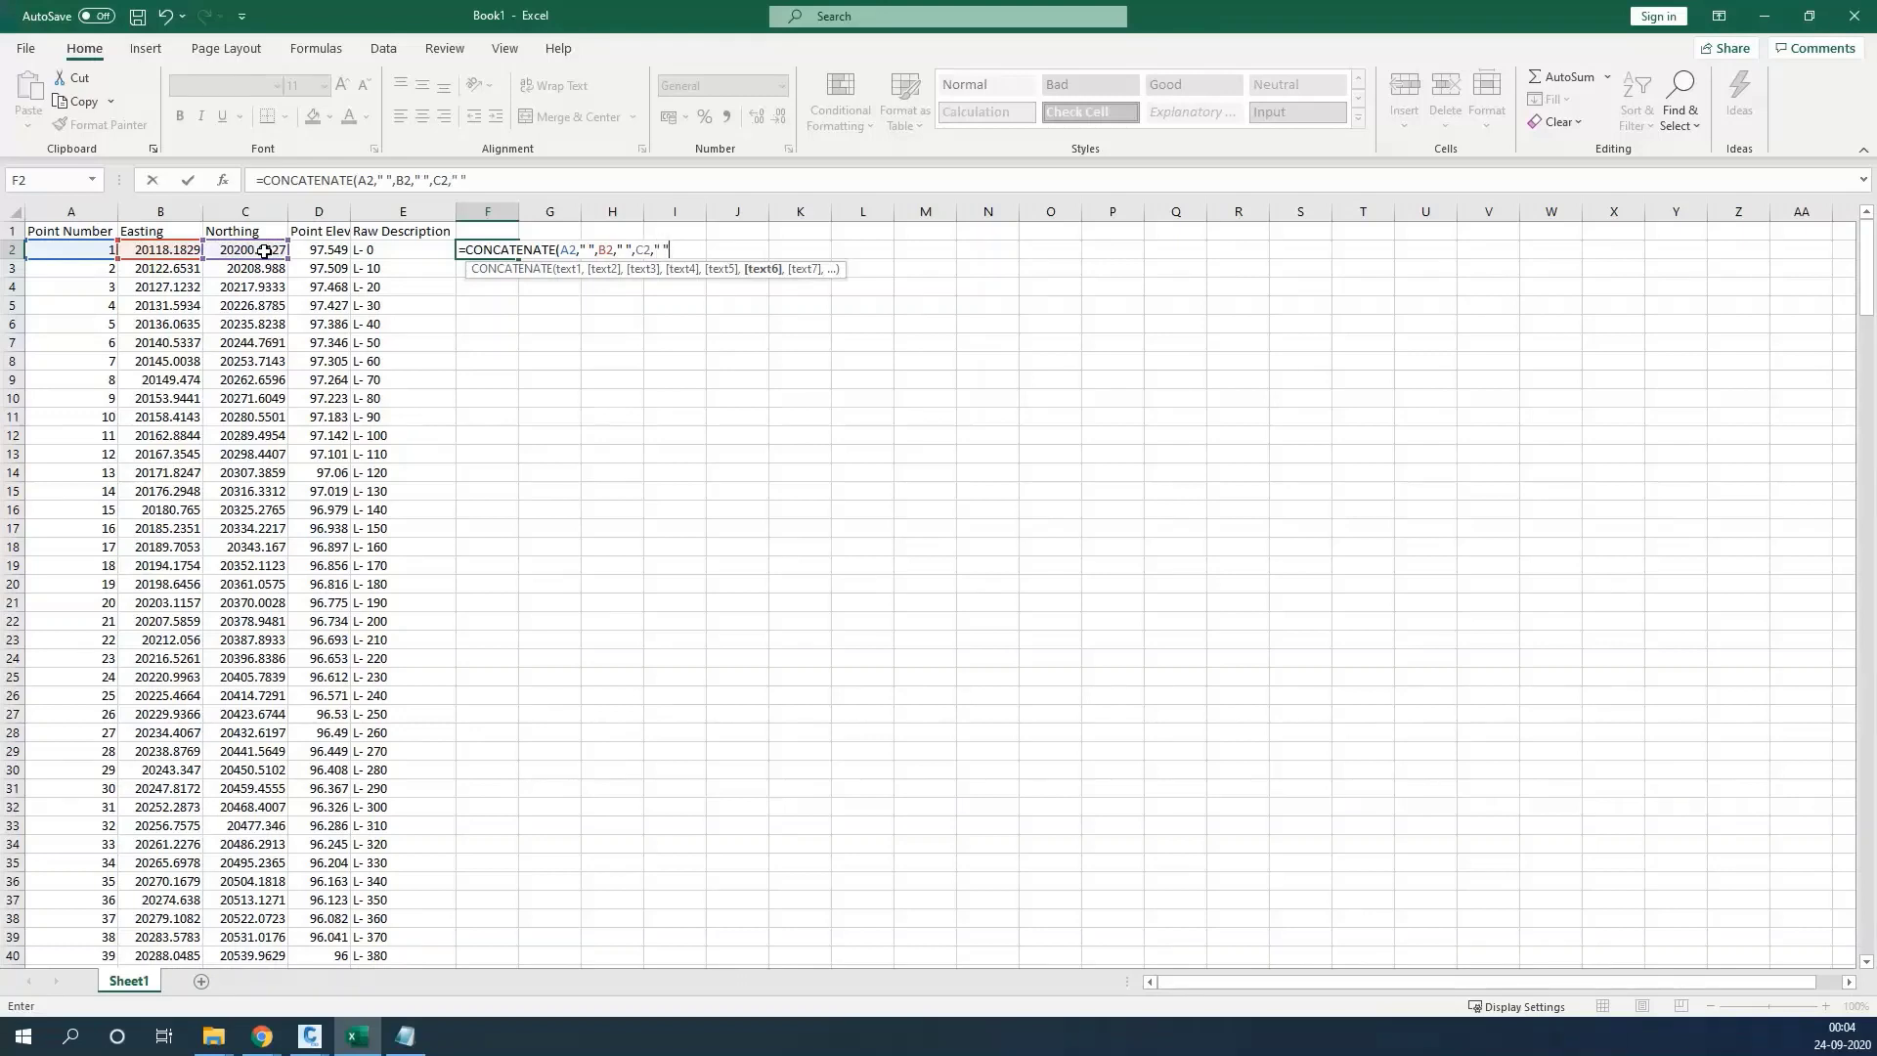
text(" ",)
click(315, 250)
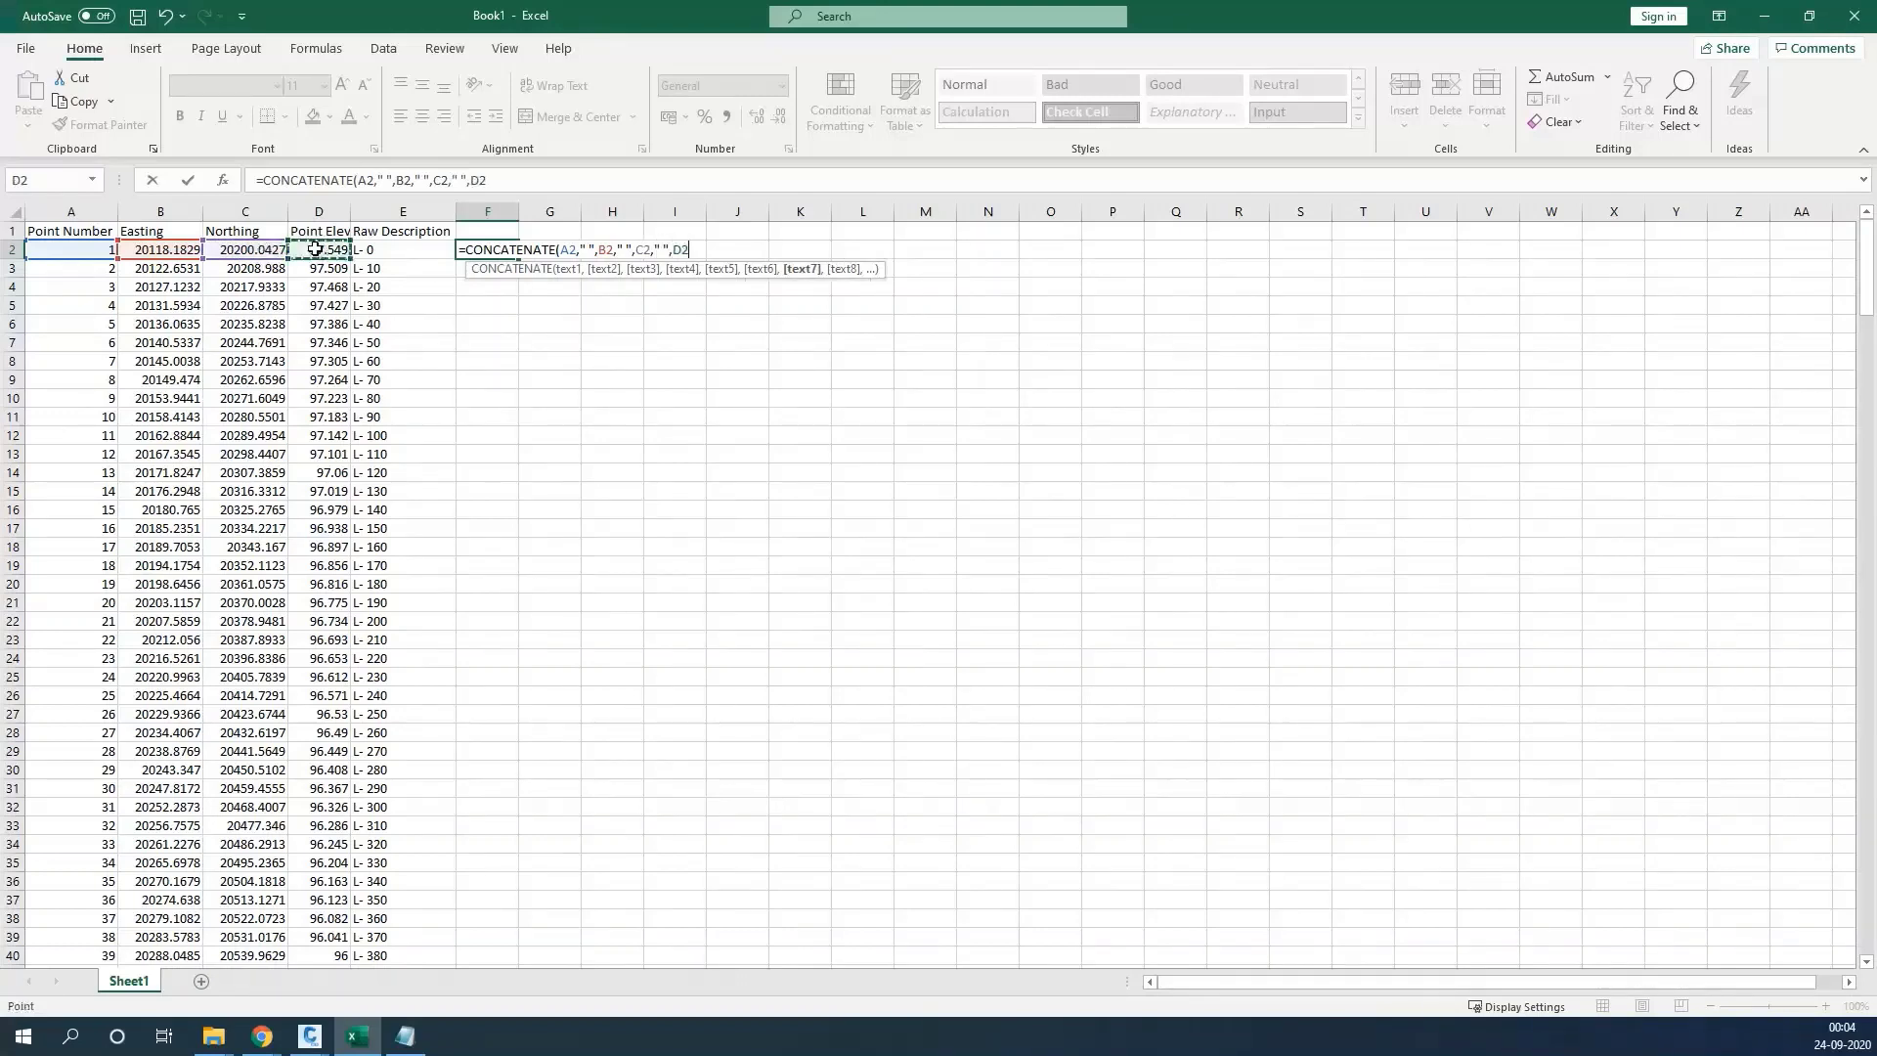
text(," ")
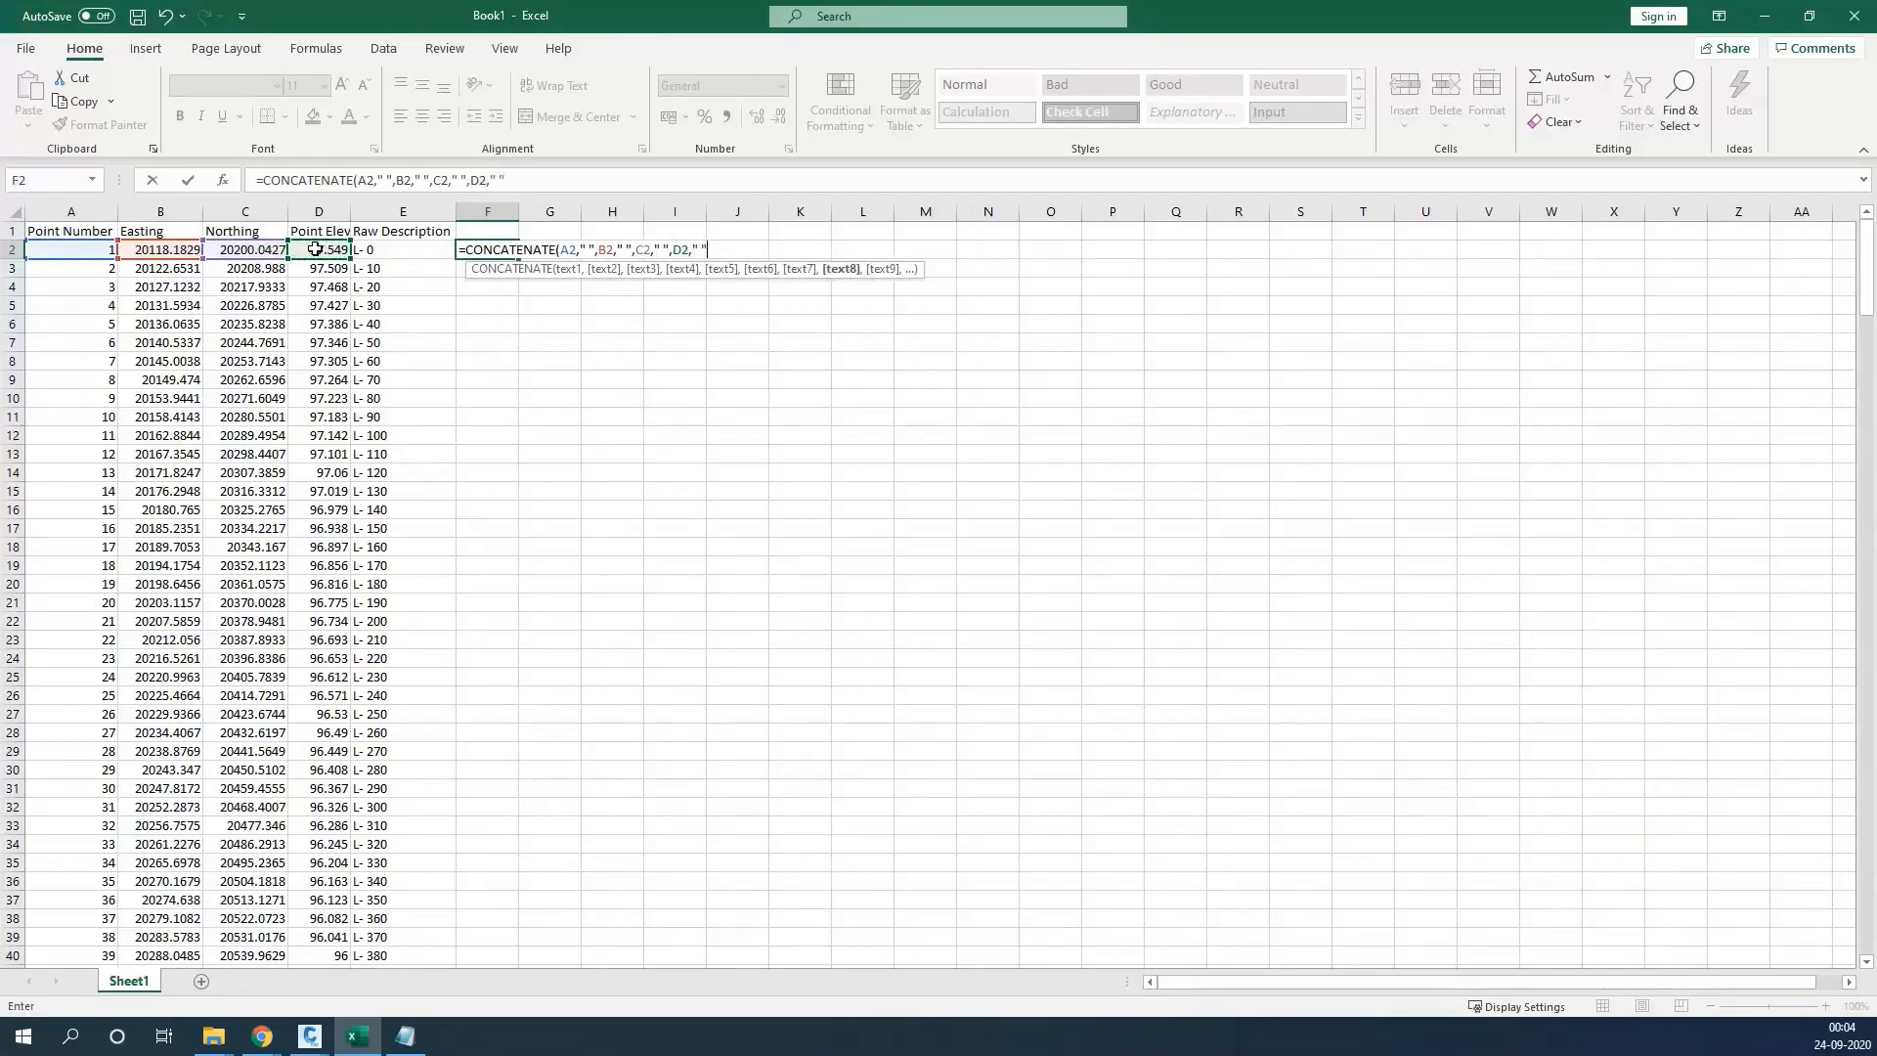
text(,)
click(376, 249)
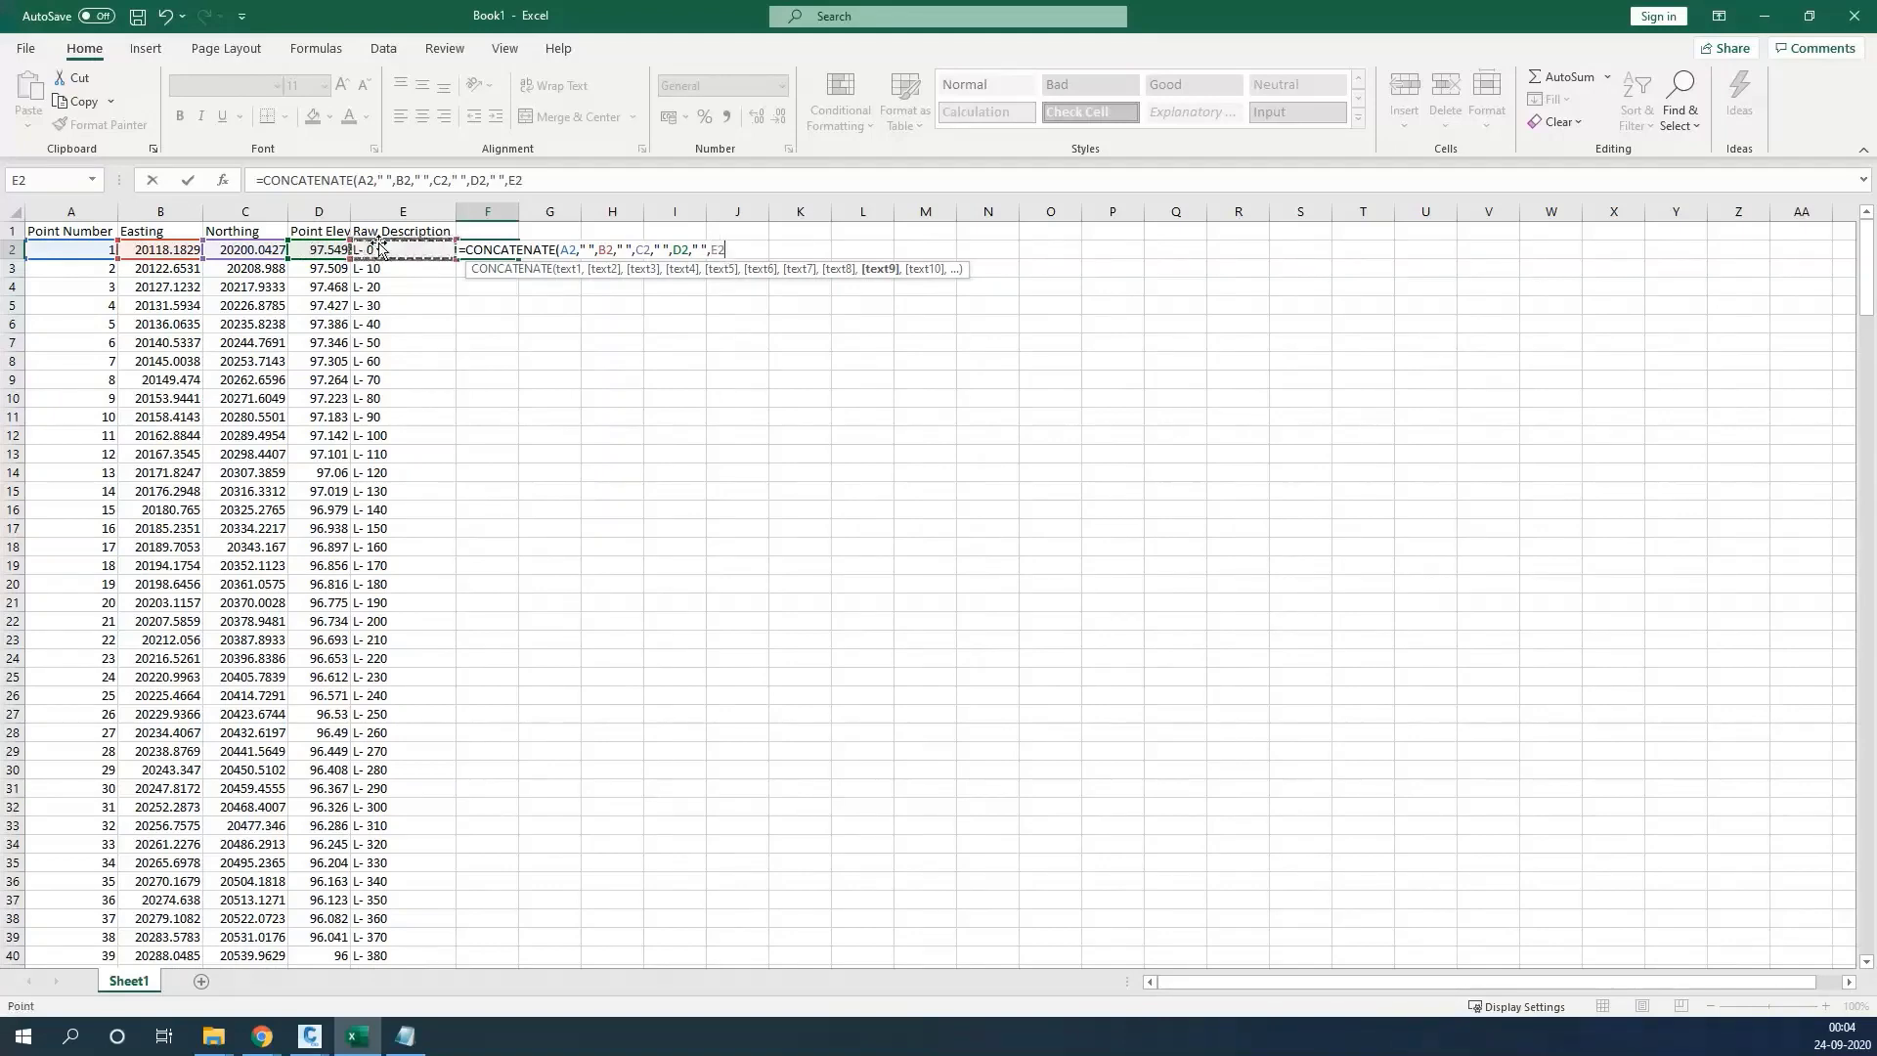
text())
key(Return)
click(504, 251)
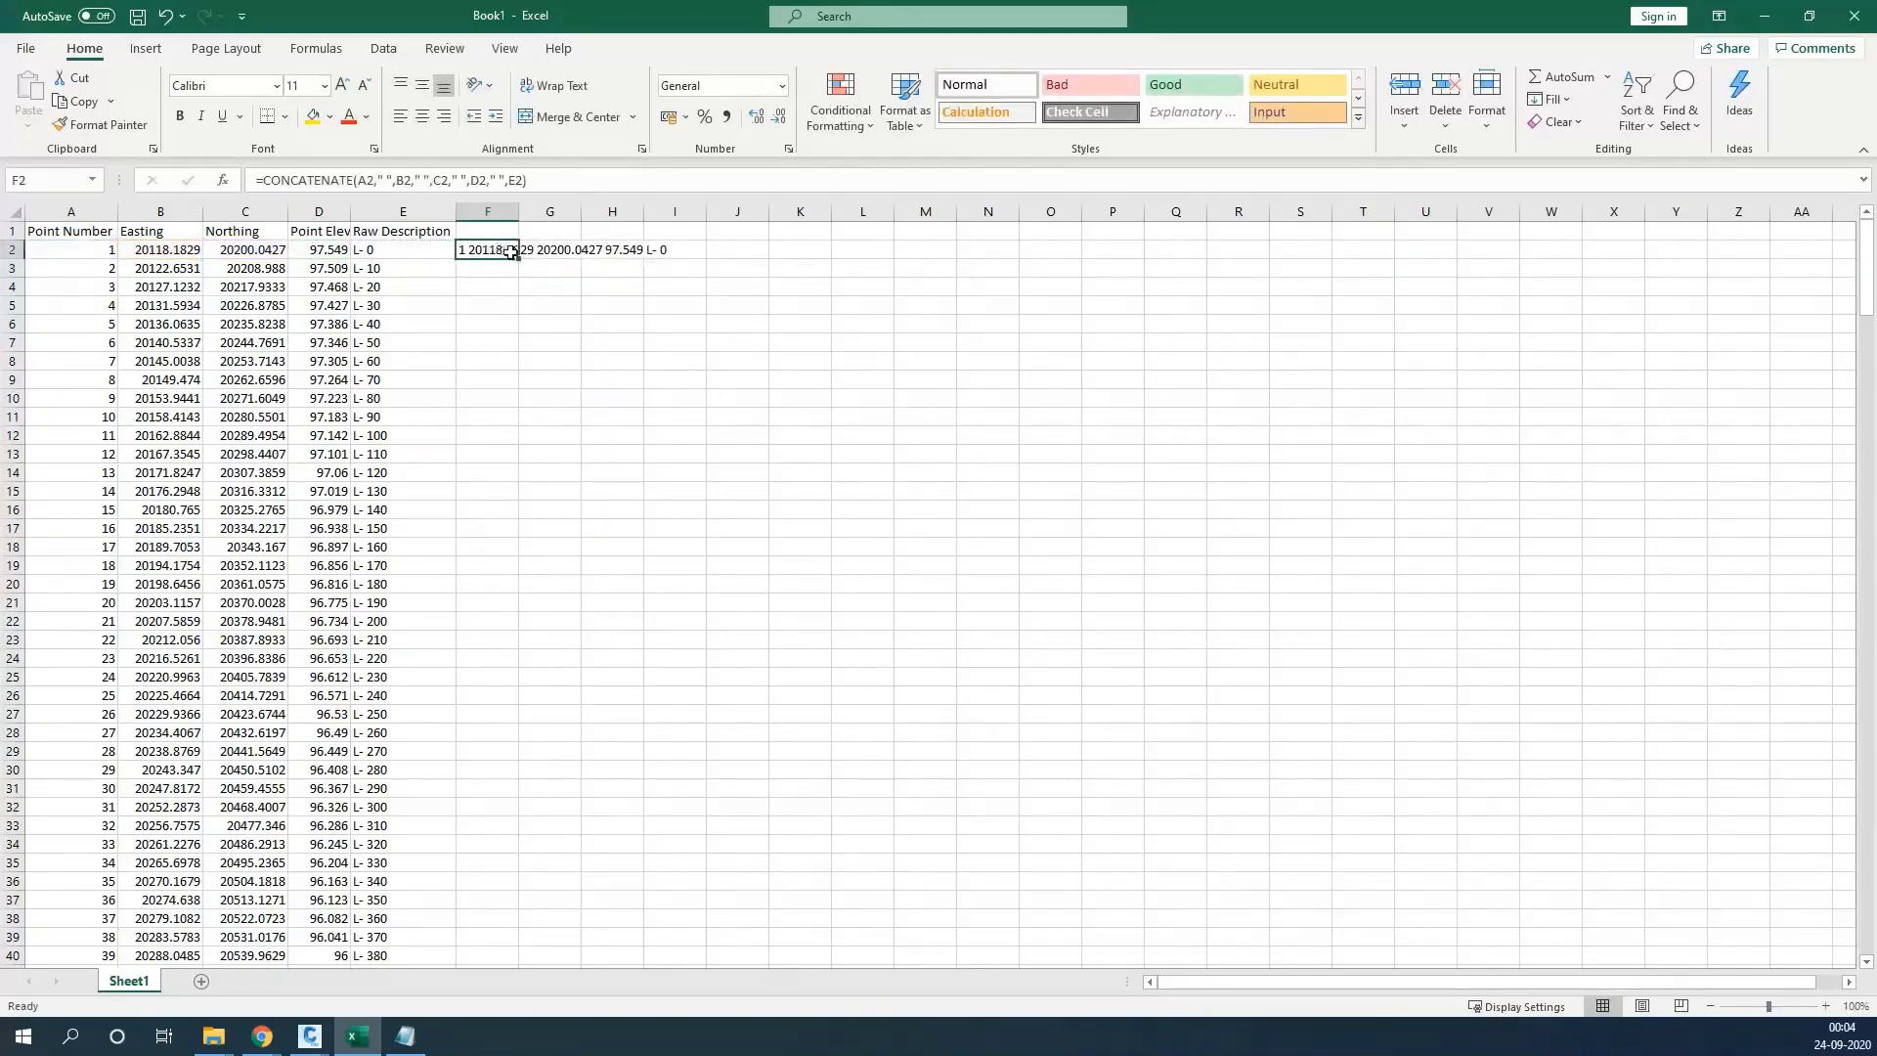
double_click(519, 258)
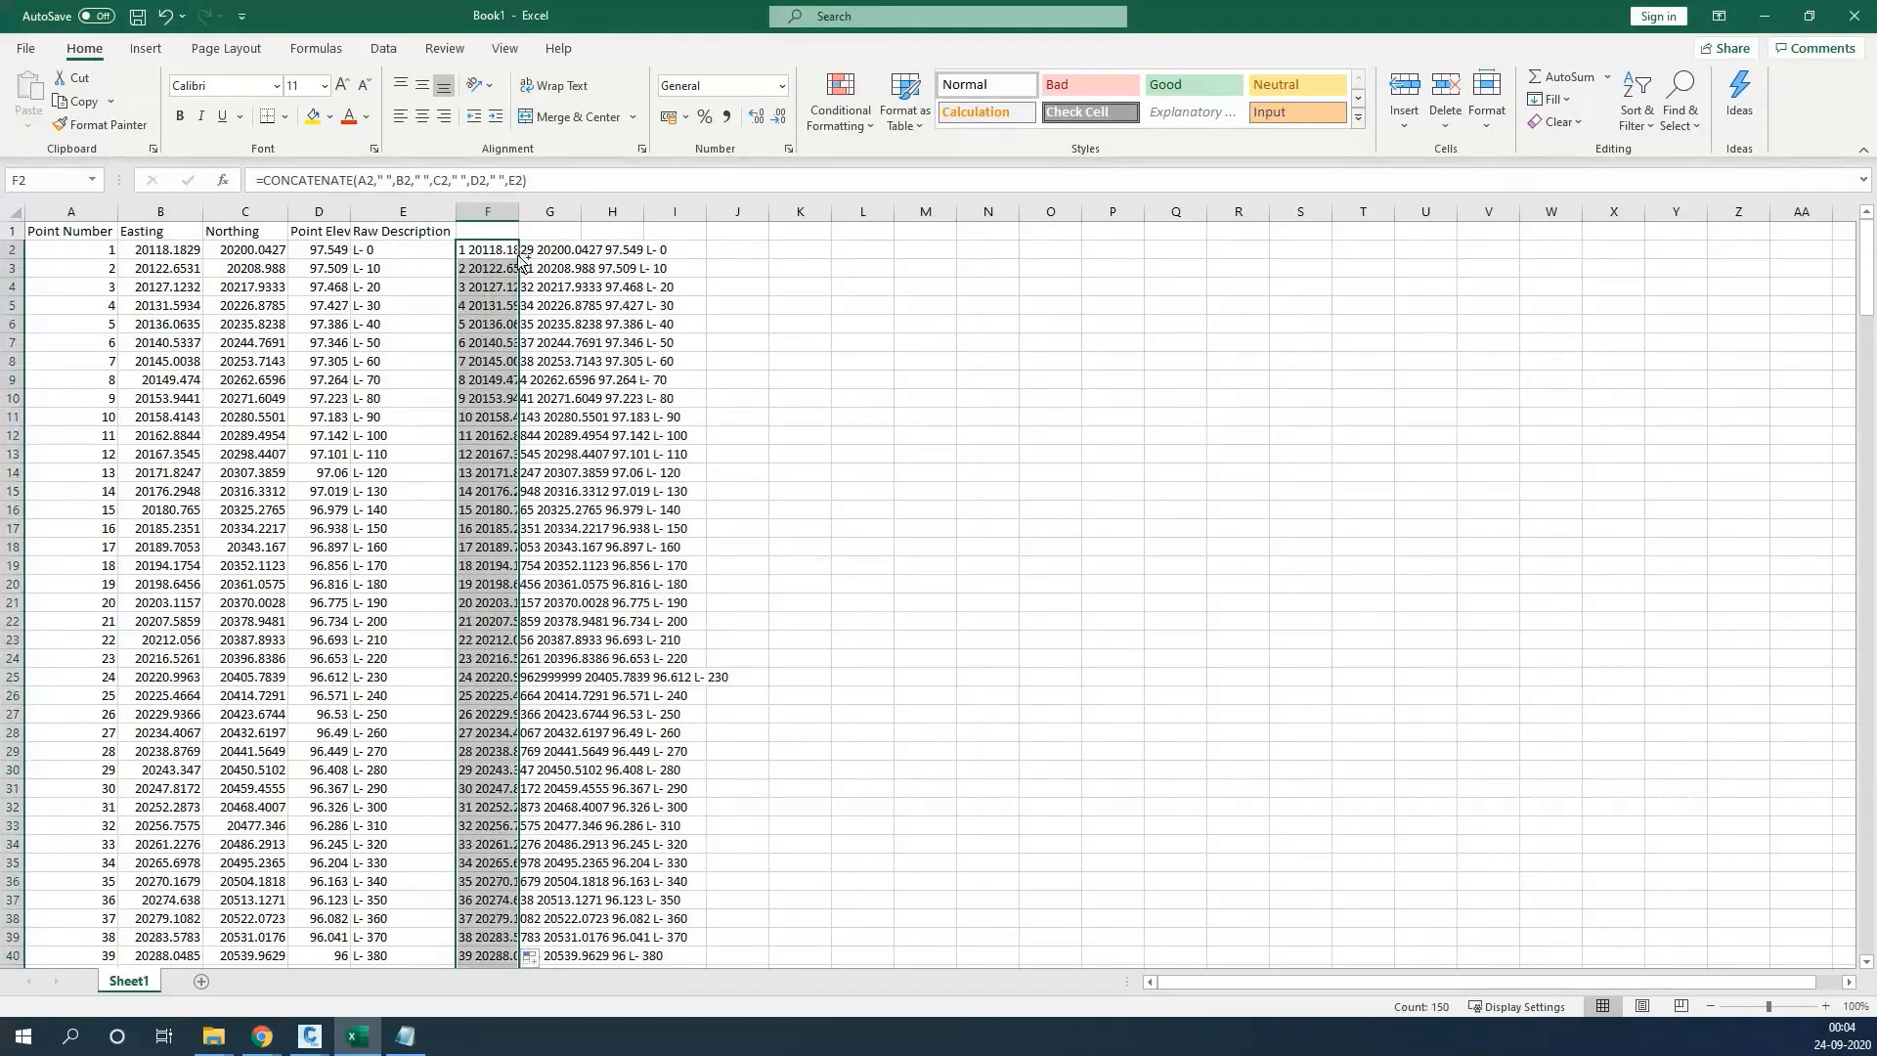
Copy the combined rows from column F into the empty PENZD-Road.txt in Notepad and save the file
key(ctrl+c)
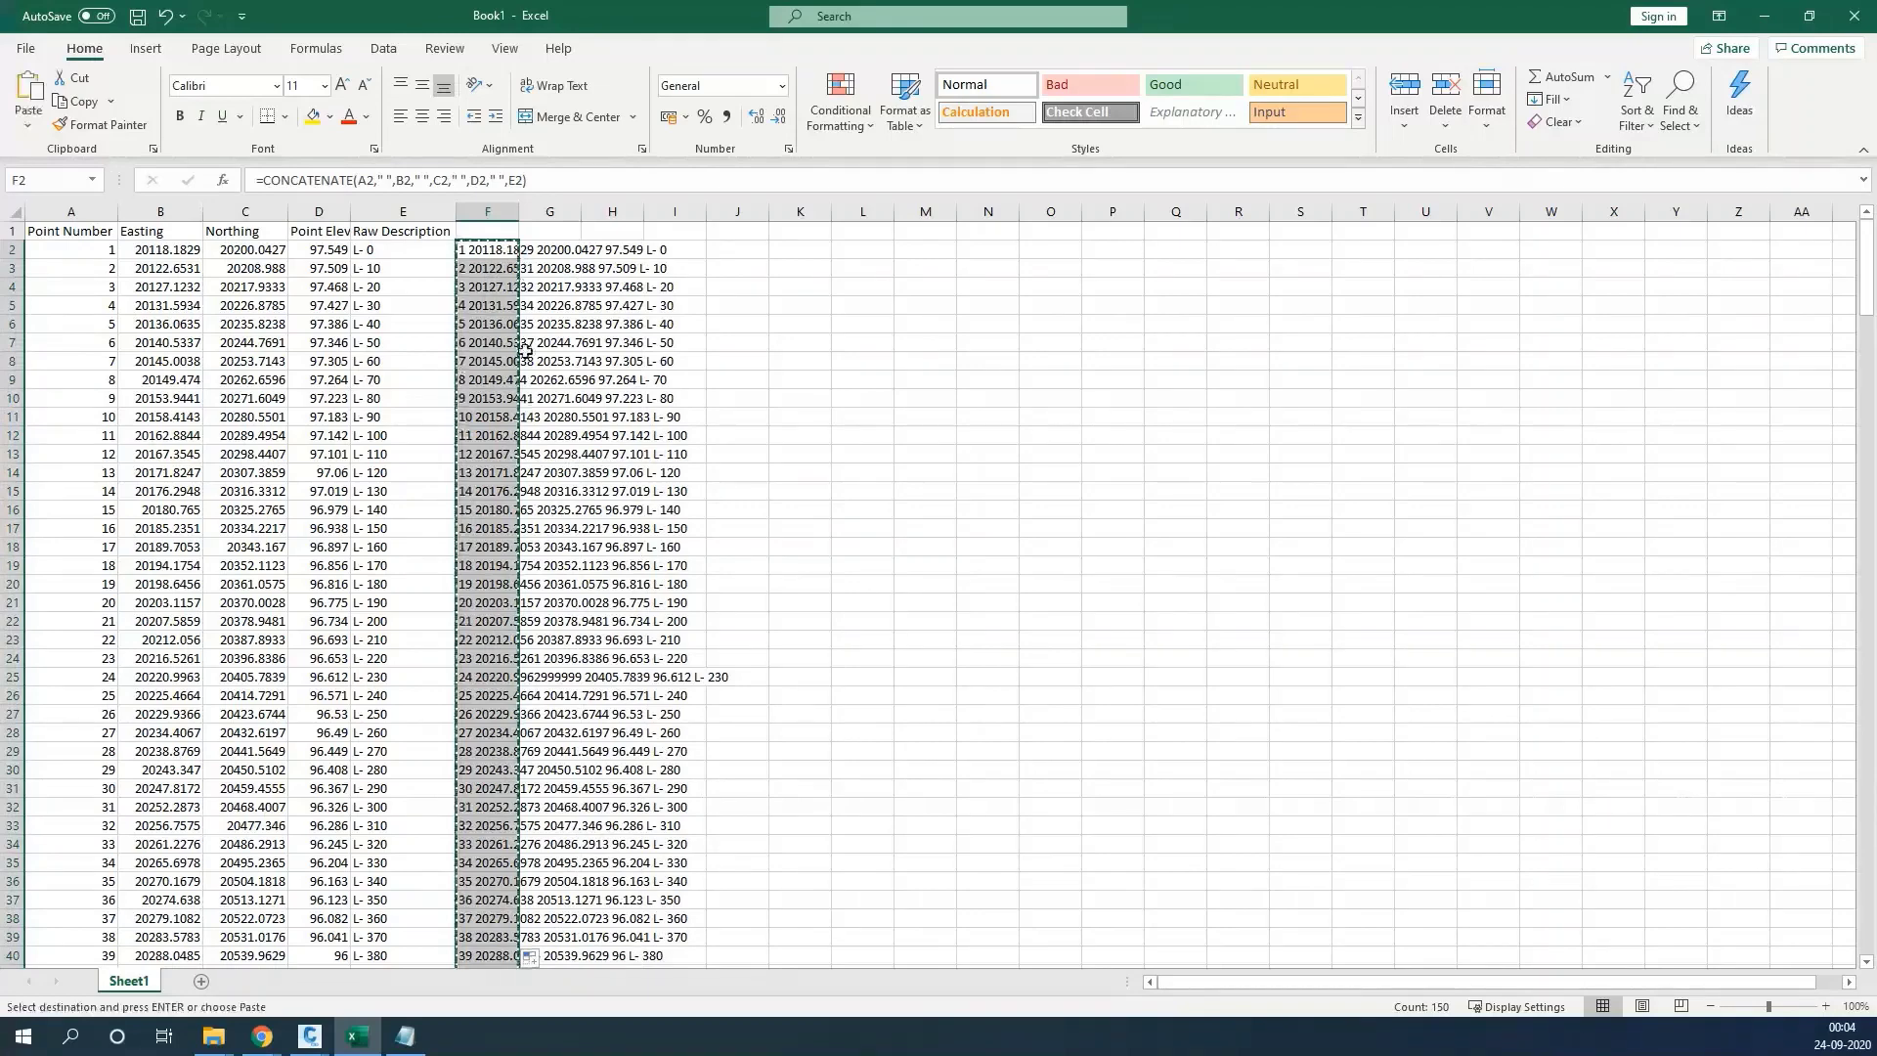
click(405, 1036)
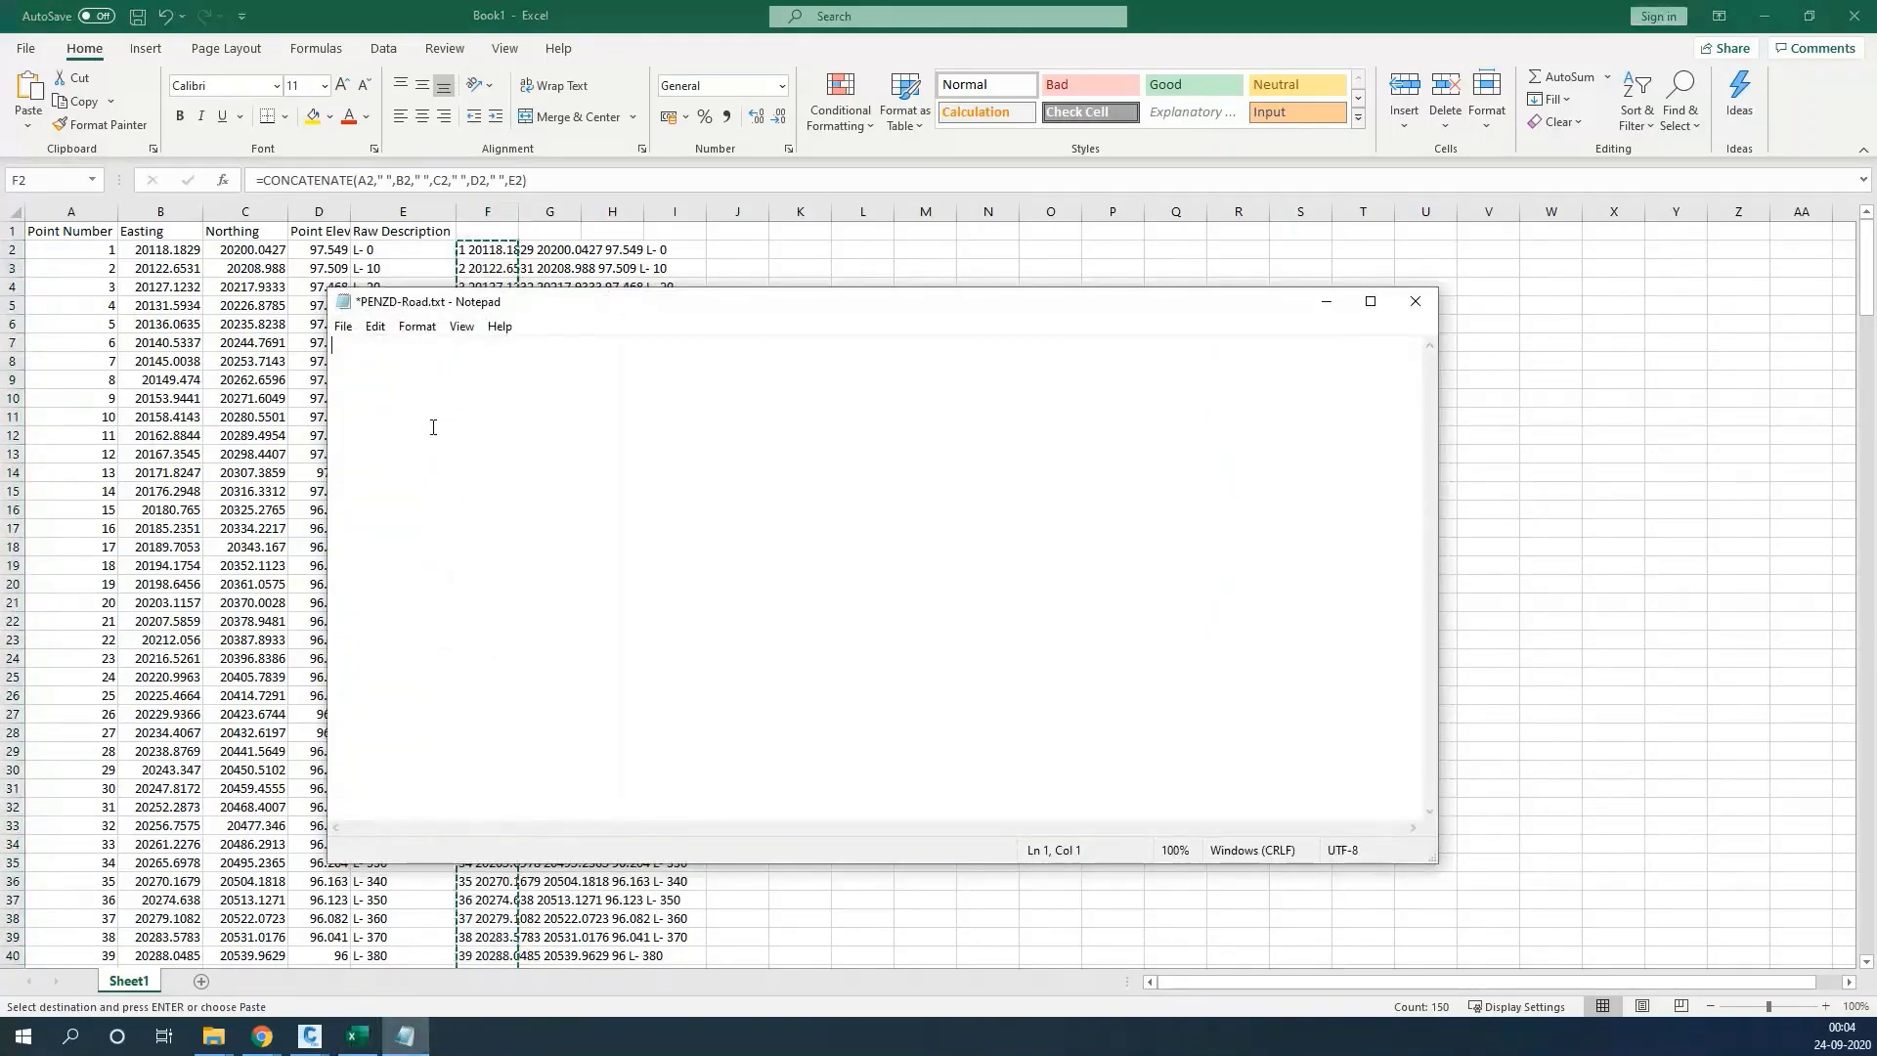
key(ctrl+v)
key(ctrl+s)
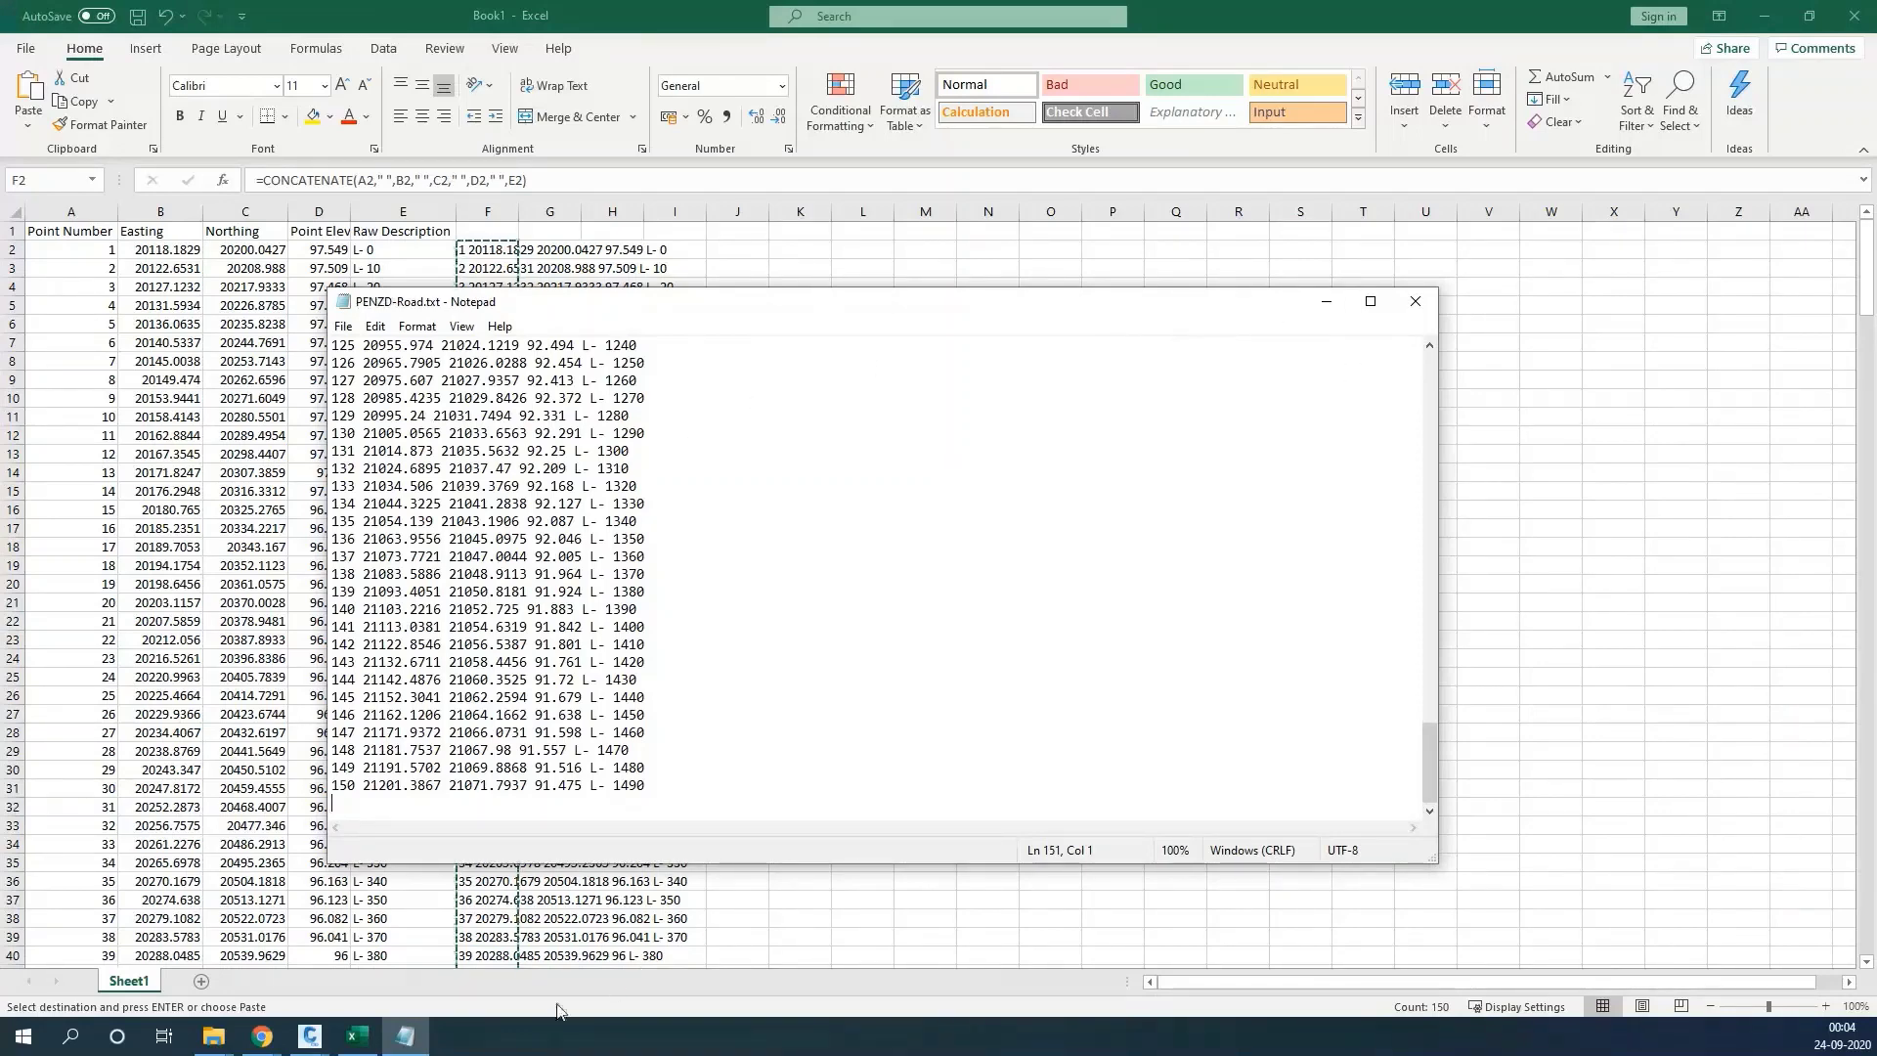
Switch to drawing 12.dwg in Civil 3D and delete all of its existing points
click(323, 1047)
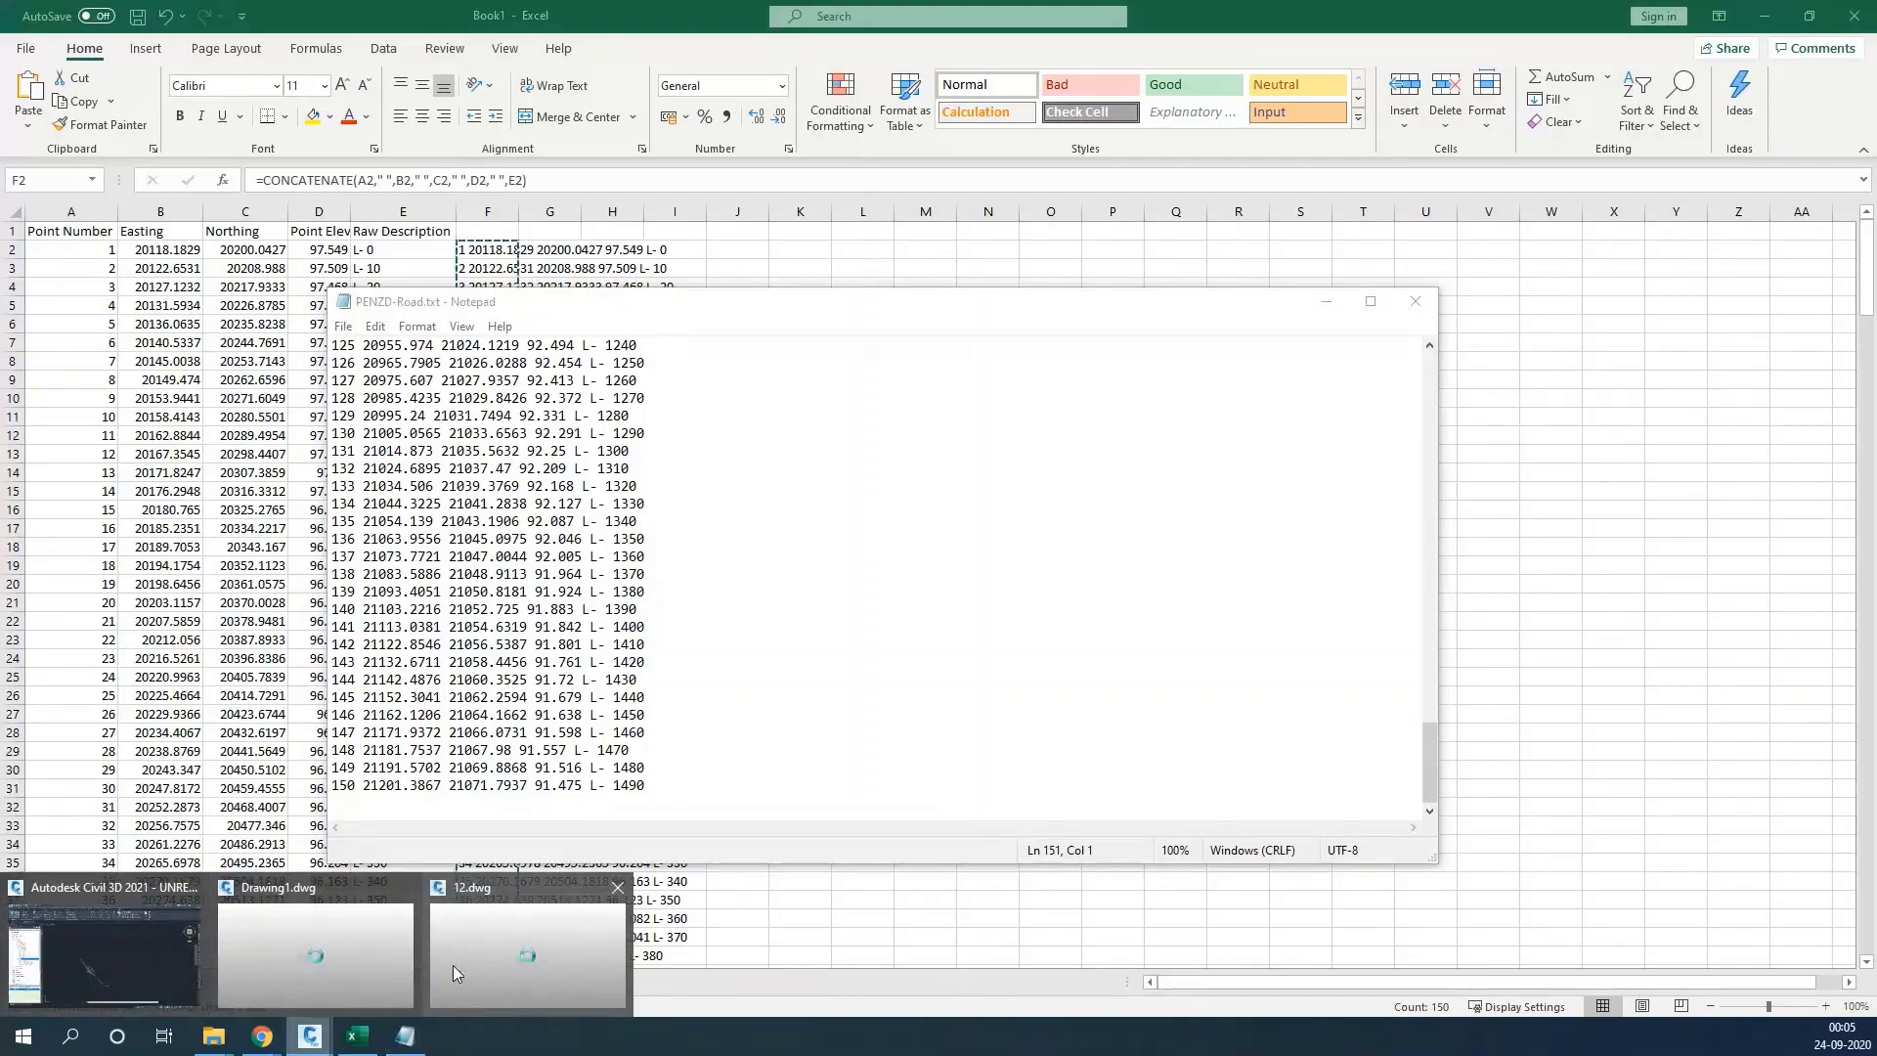
click(465, 934)
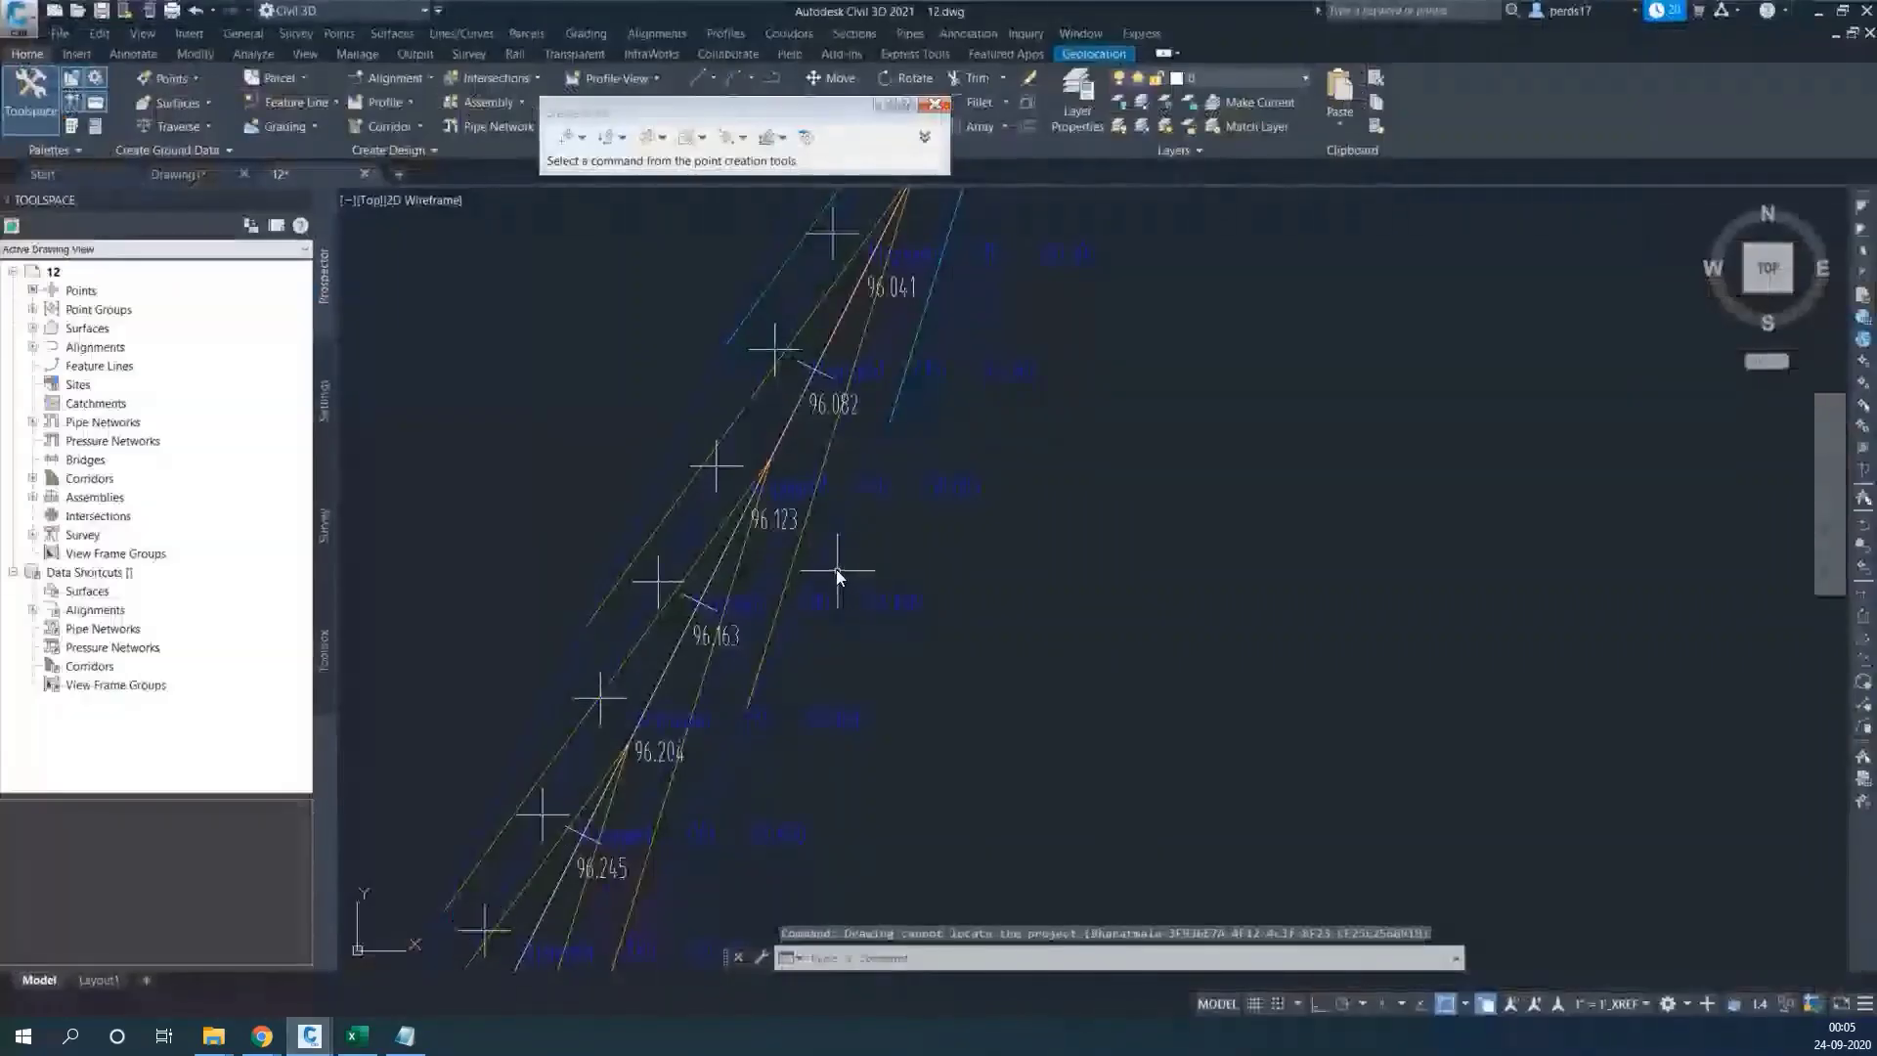
scroll(743, 497, down, 4)
click(86, 292)
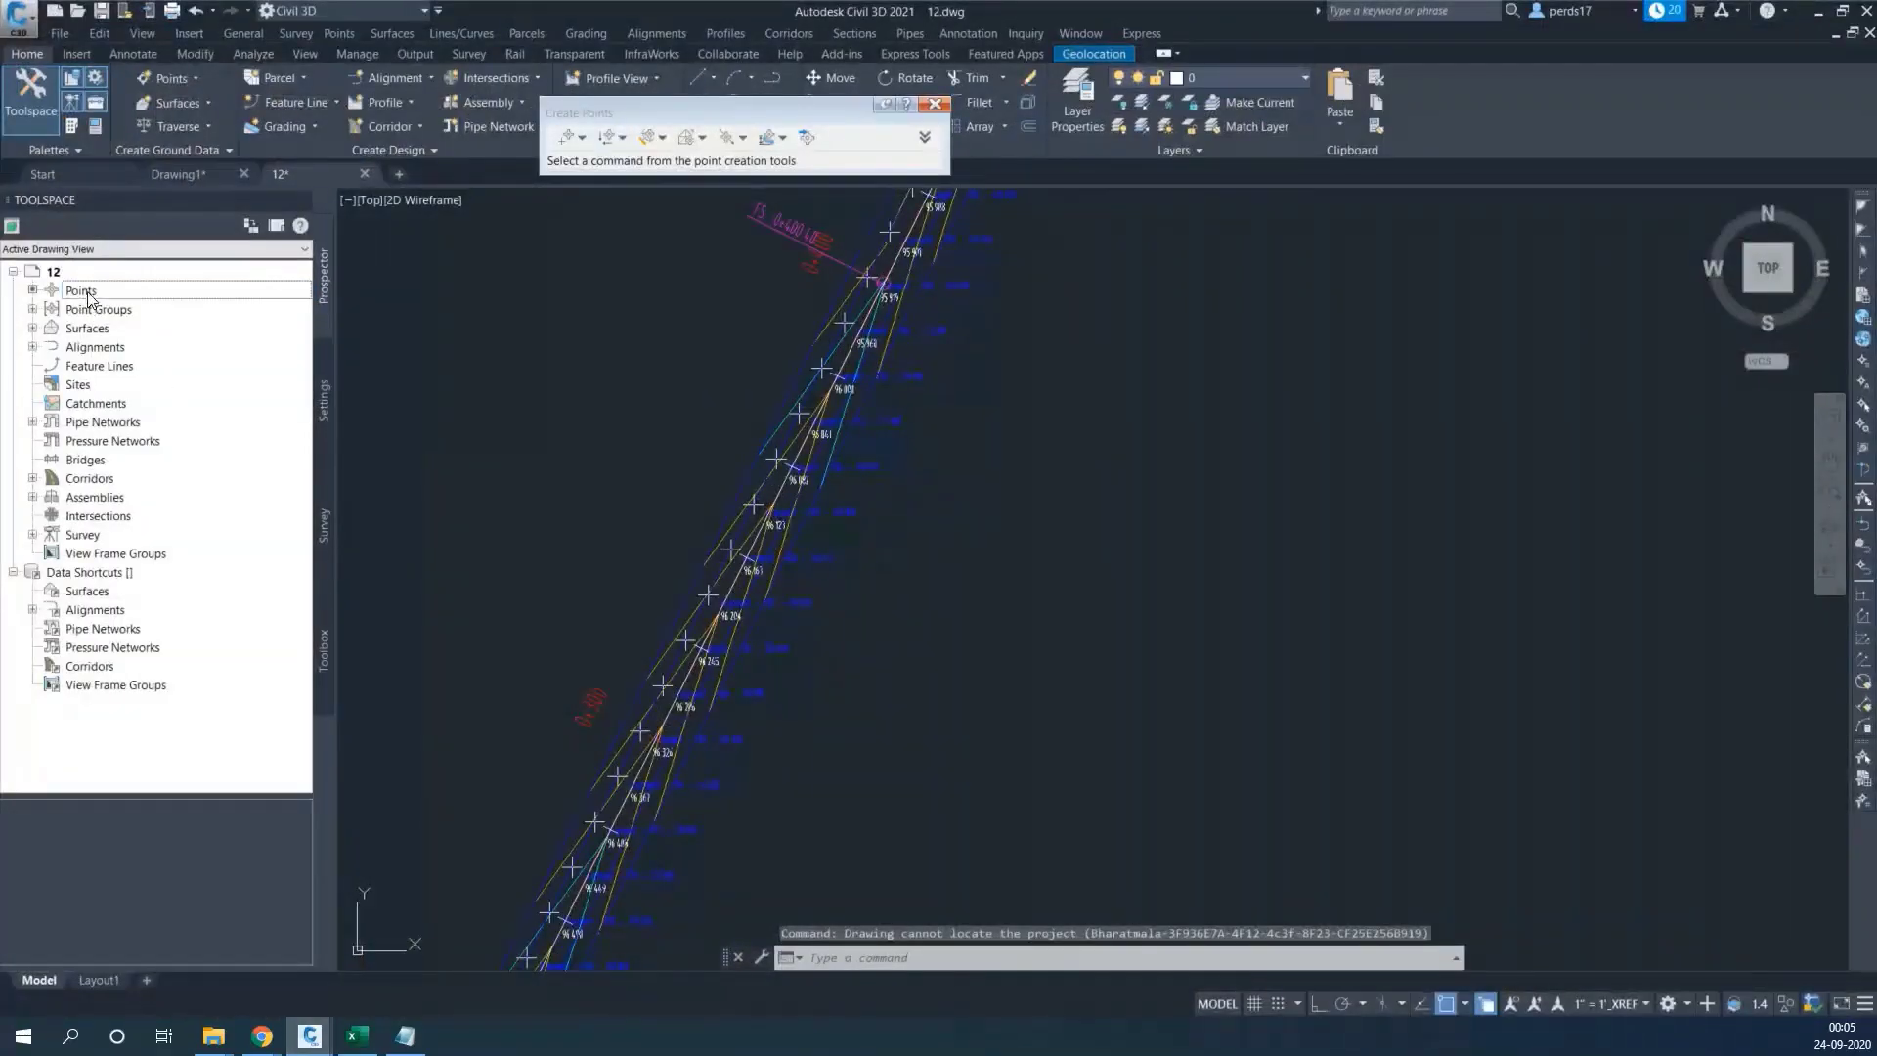
click(95, 875)
key(ctrl+a)
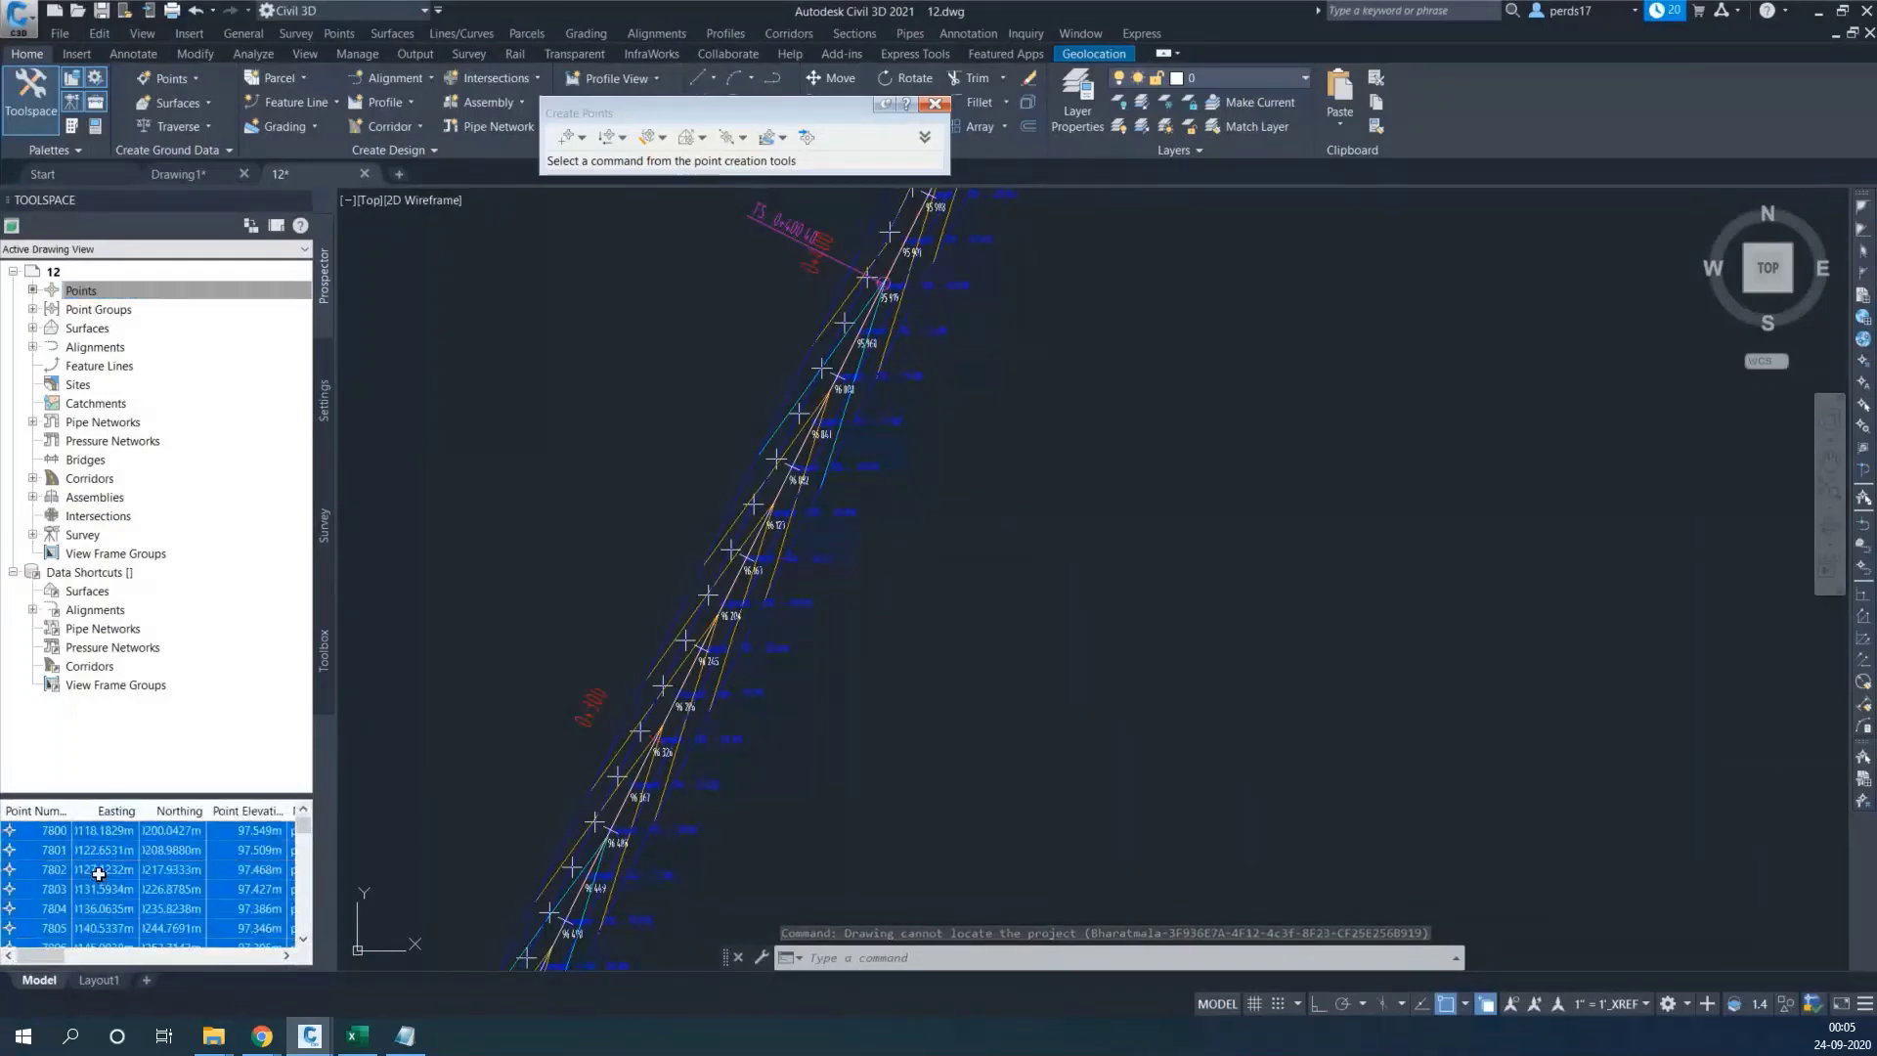
right_click(97, 875)
click(156, 675)
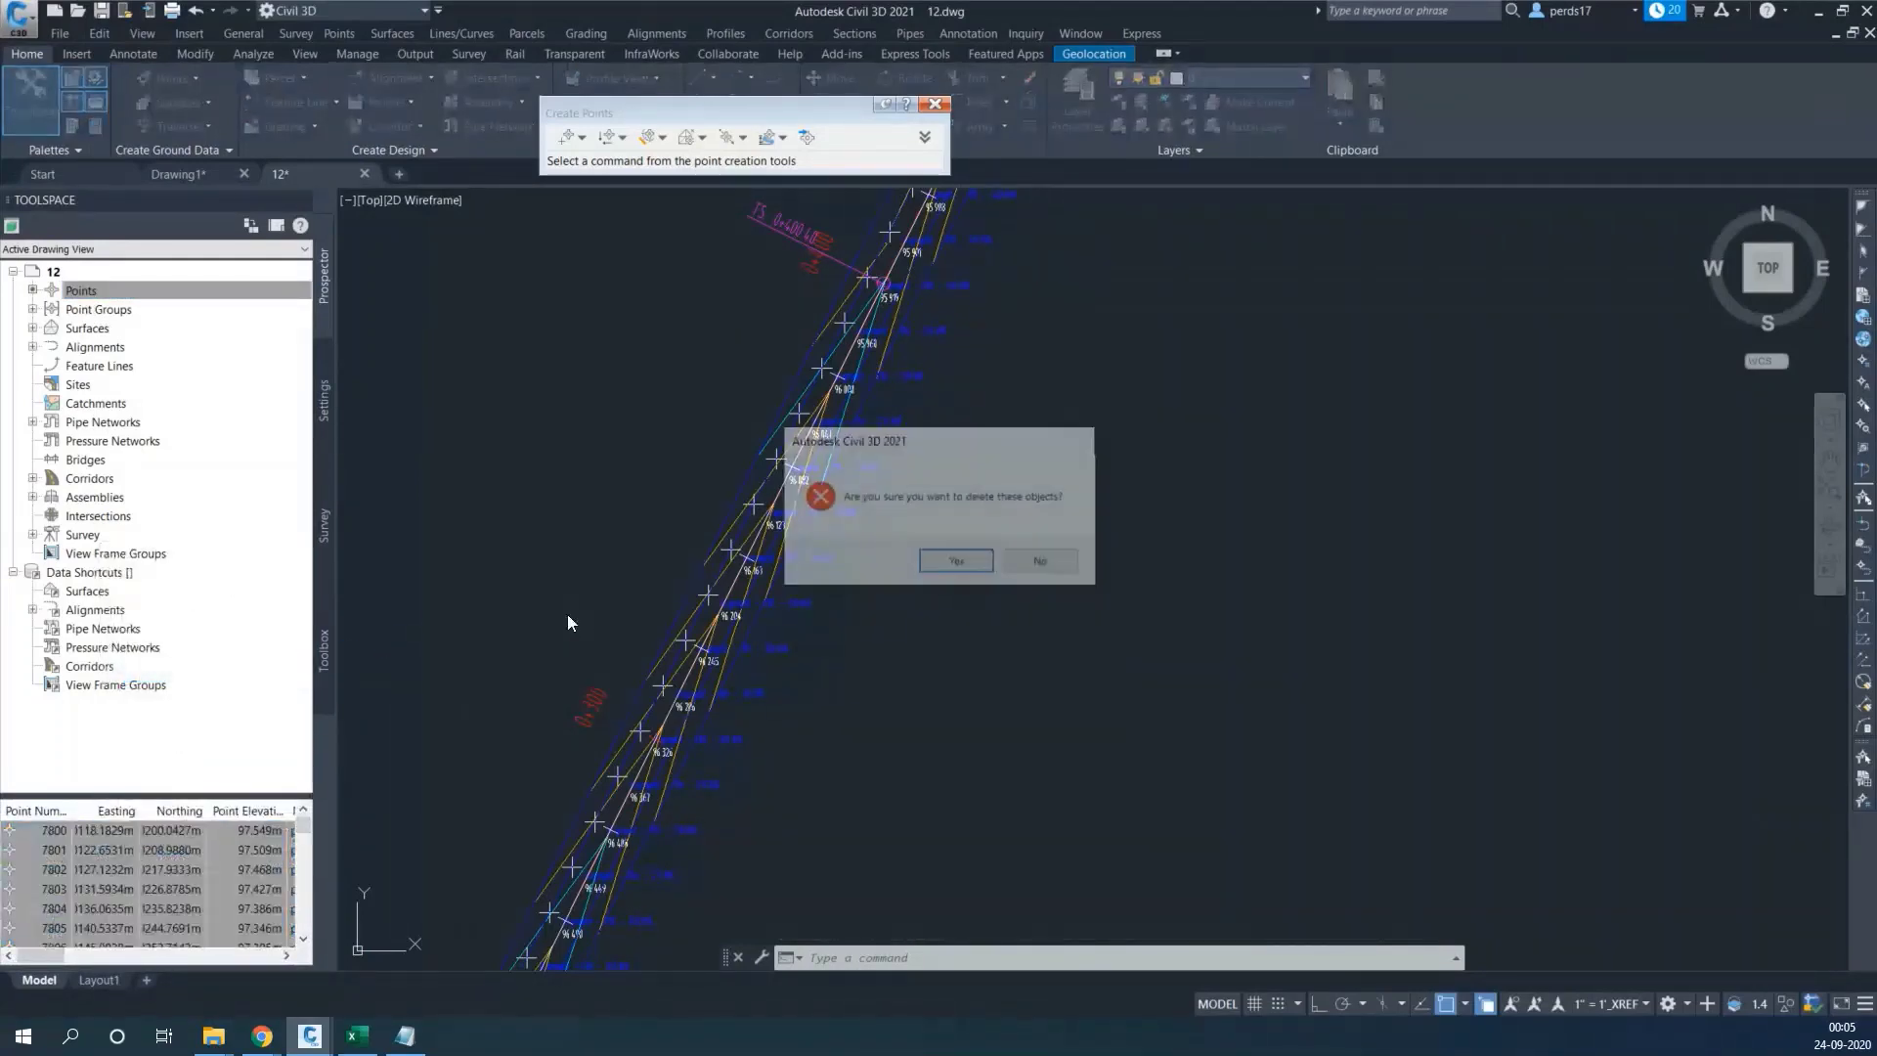
click(954, 562)
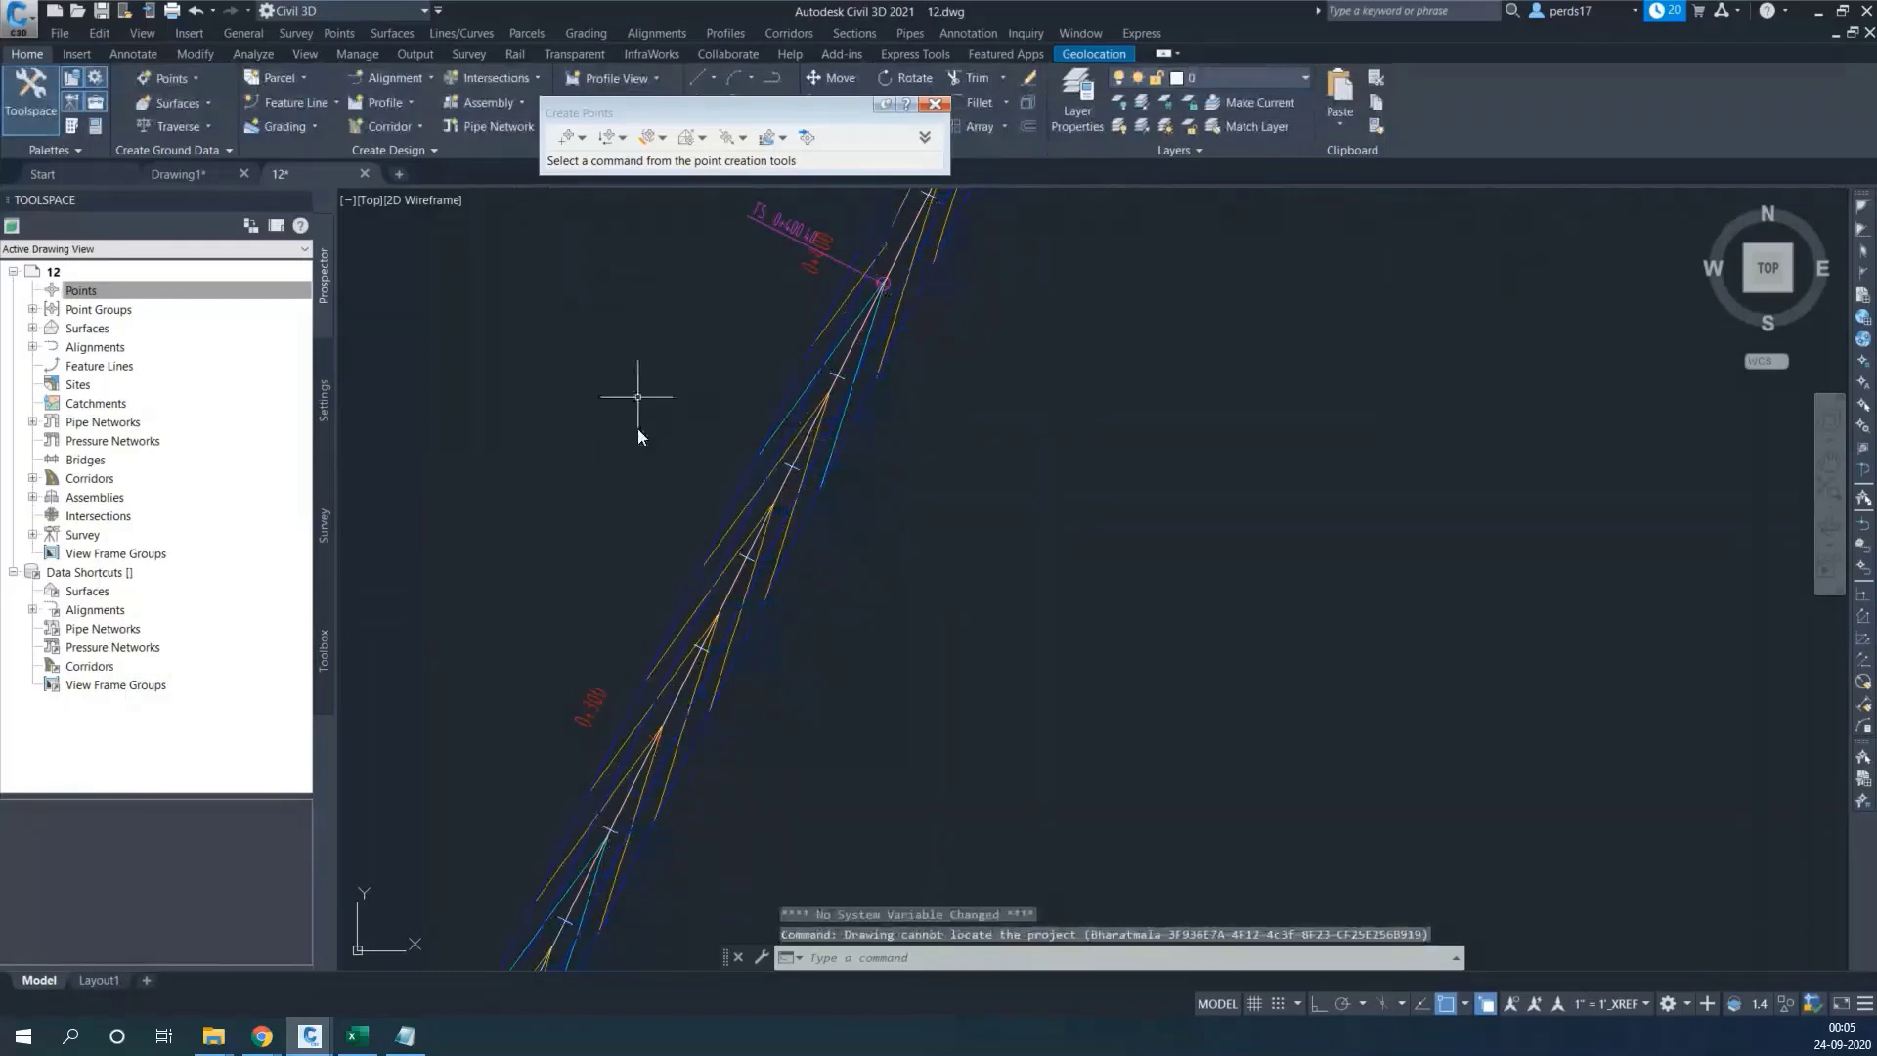
scroll(649, 619, down, 4)
scroll(699, 597, down, 3)
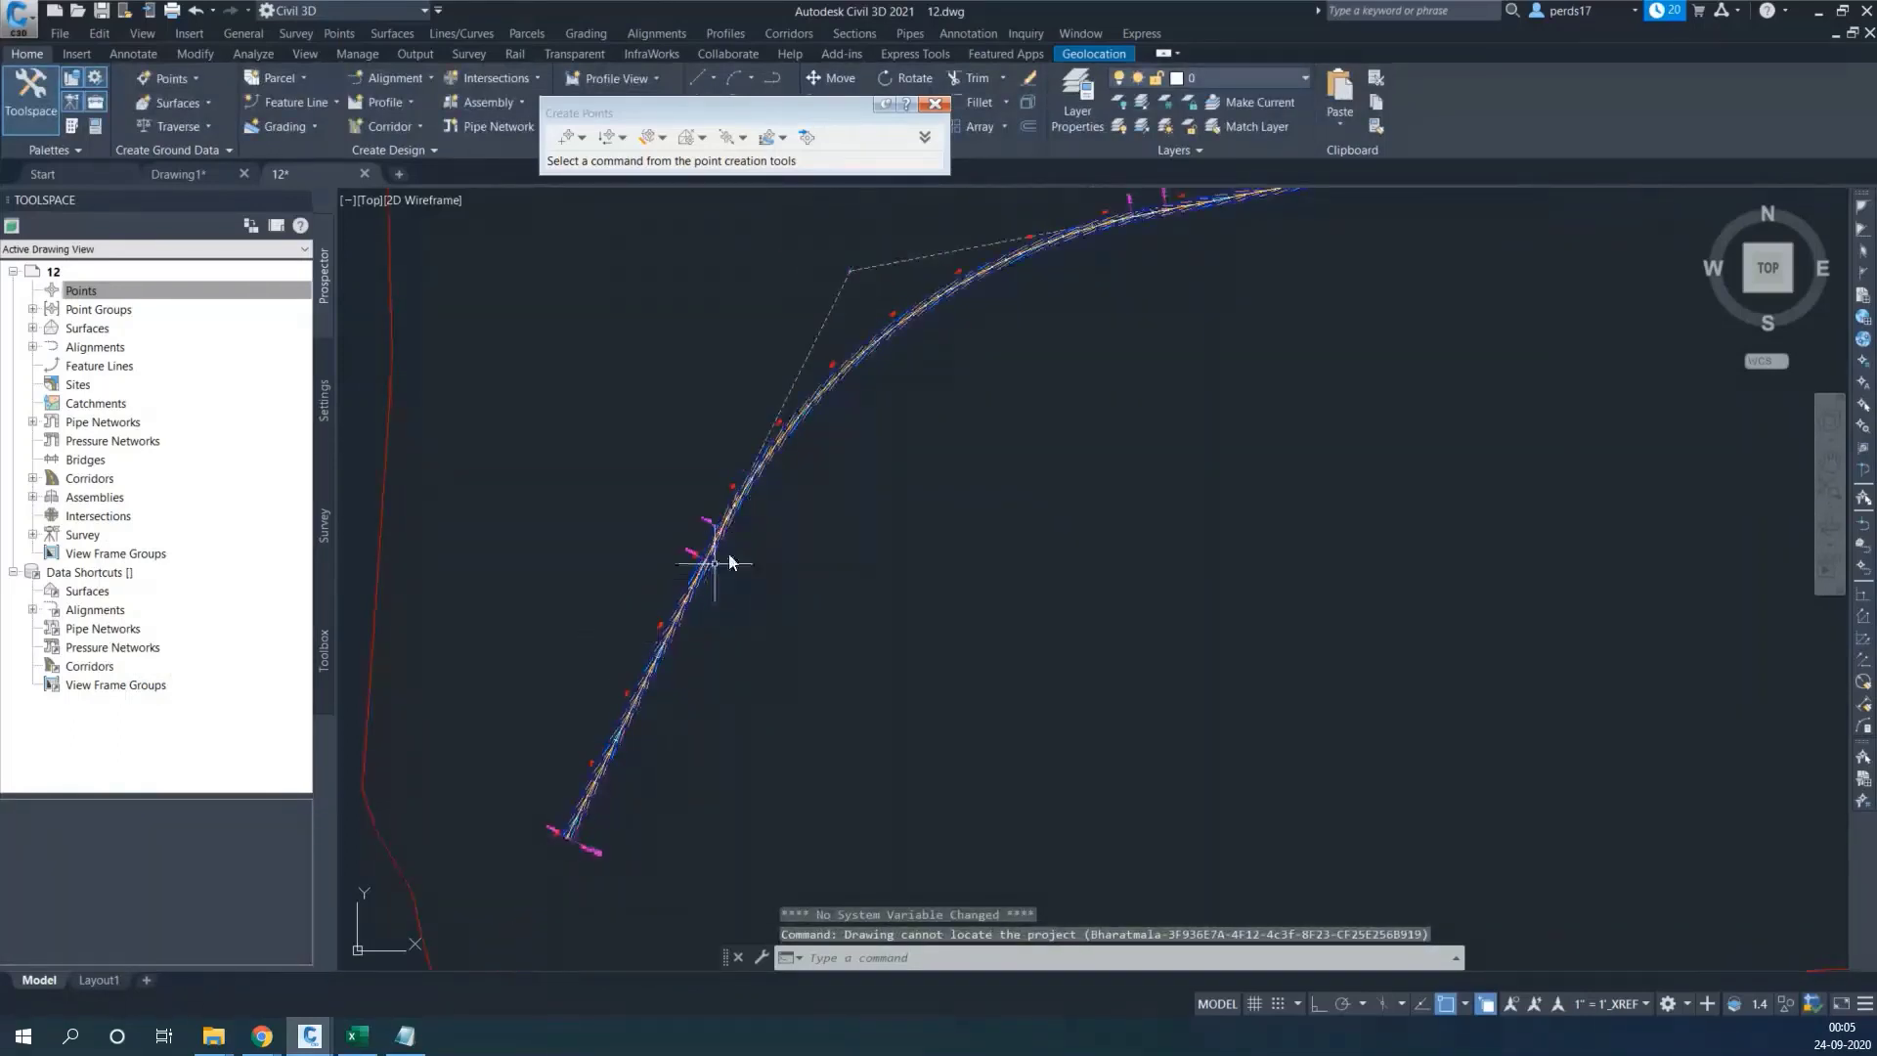
middle_drag(721, 545, 670, 642)
scroll(646, 698, up, 6)
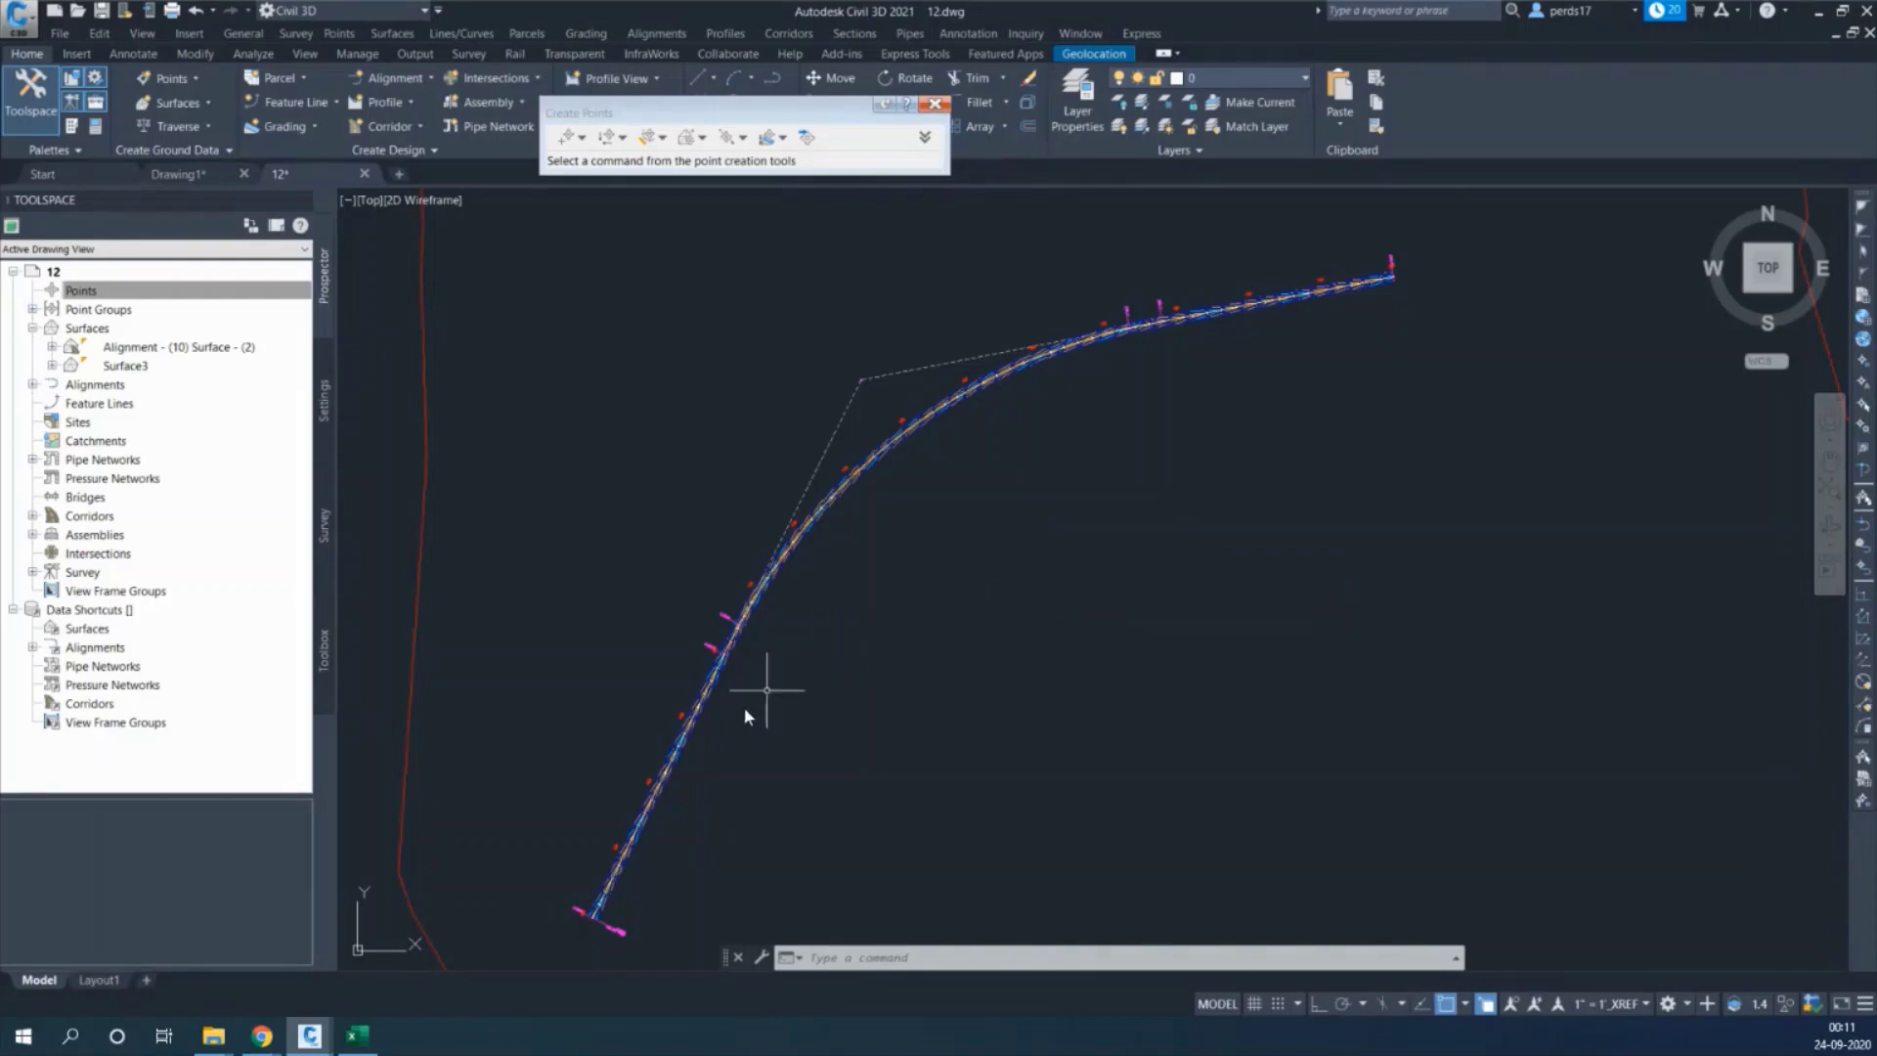
scroll(575, 938, up, 5)
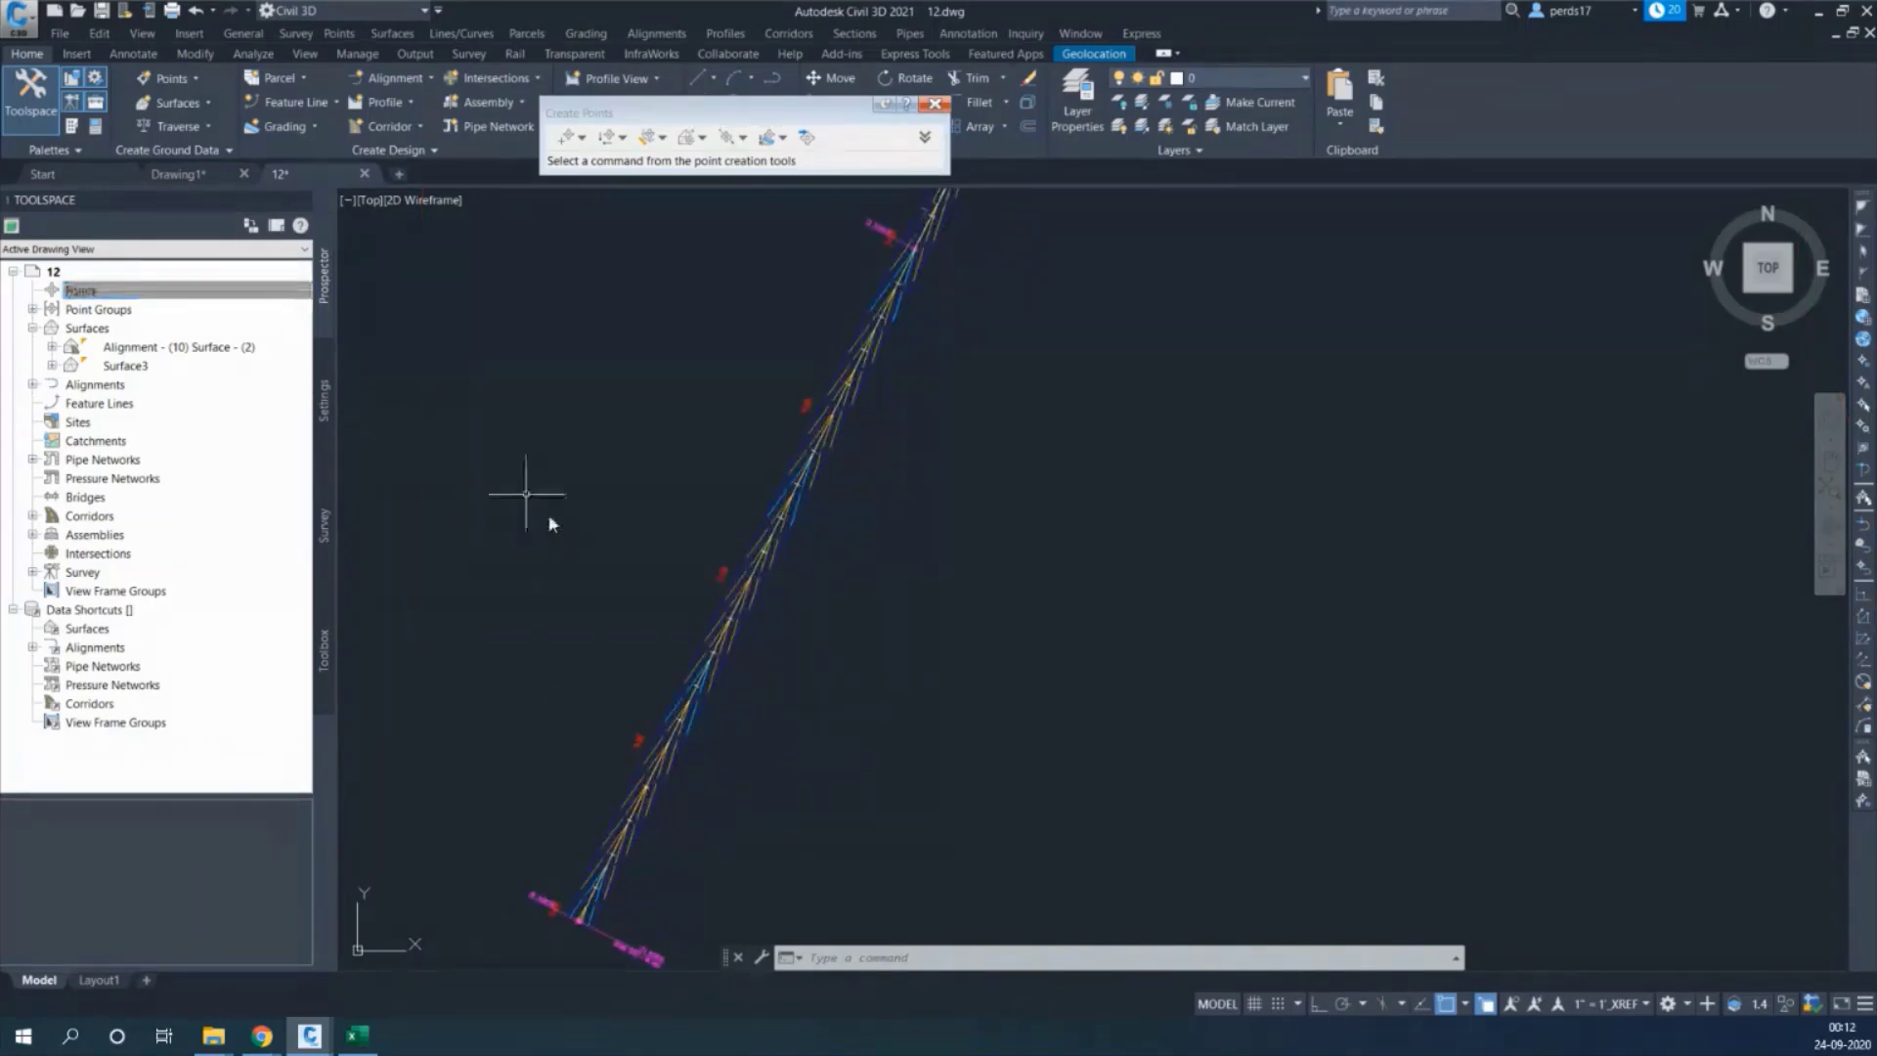
scroll(557, 547, down, 4)
scroll(540, 533, up, 3)
middle_drag(539, 533, 649, 415)
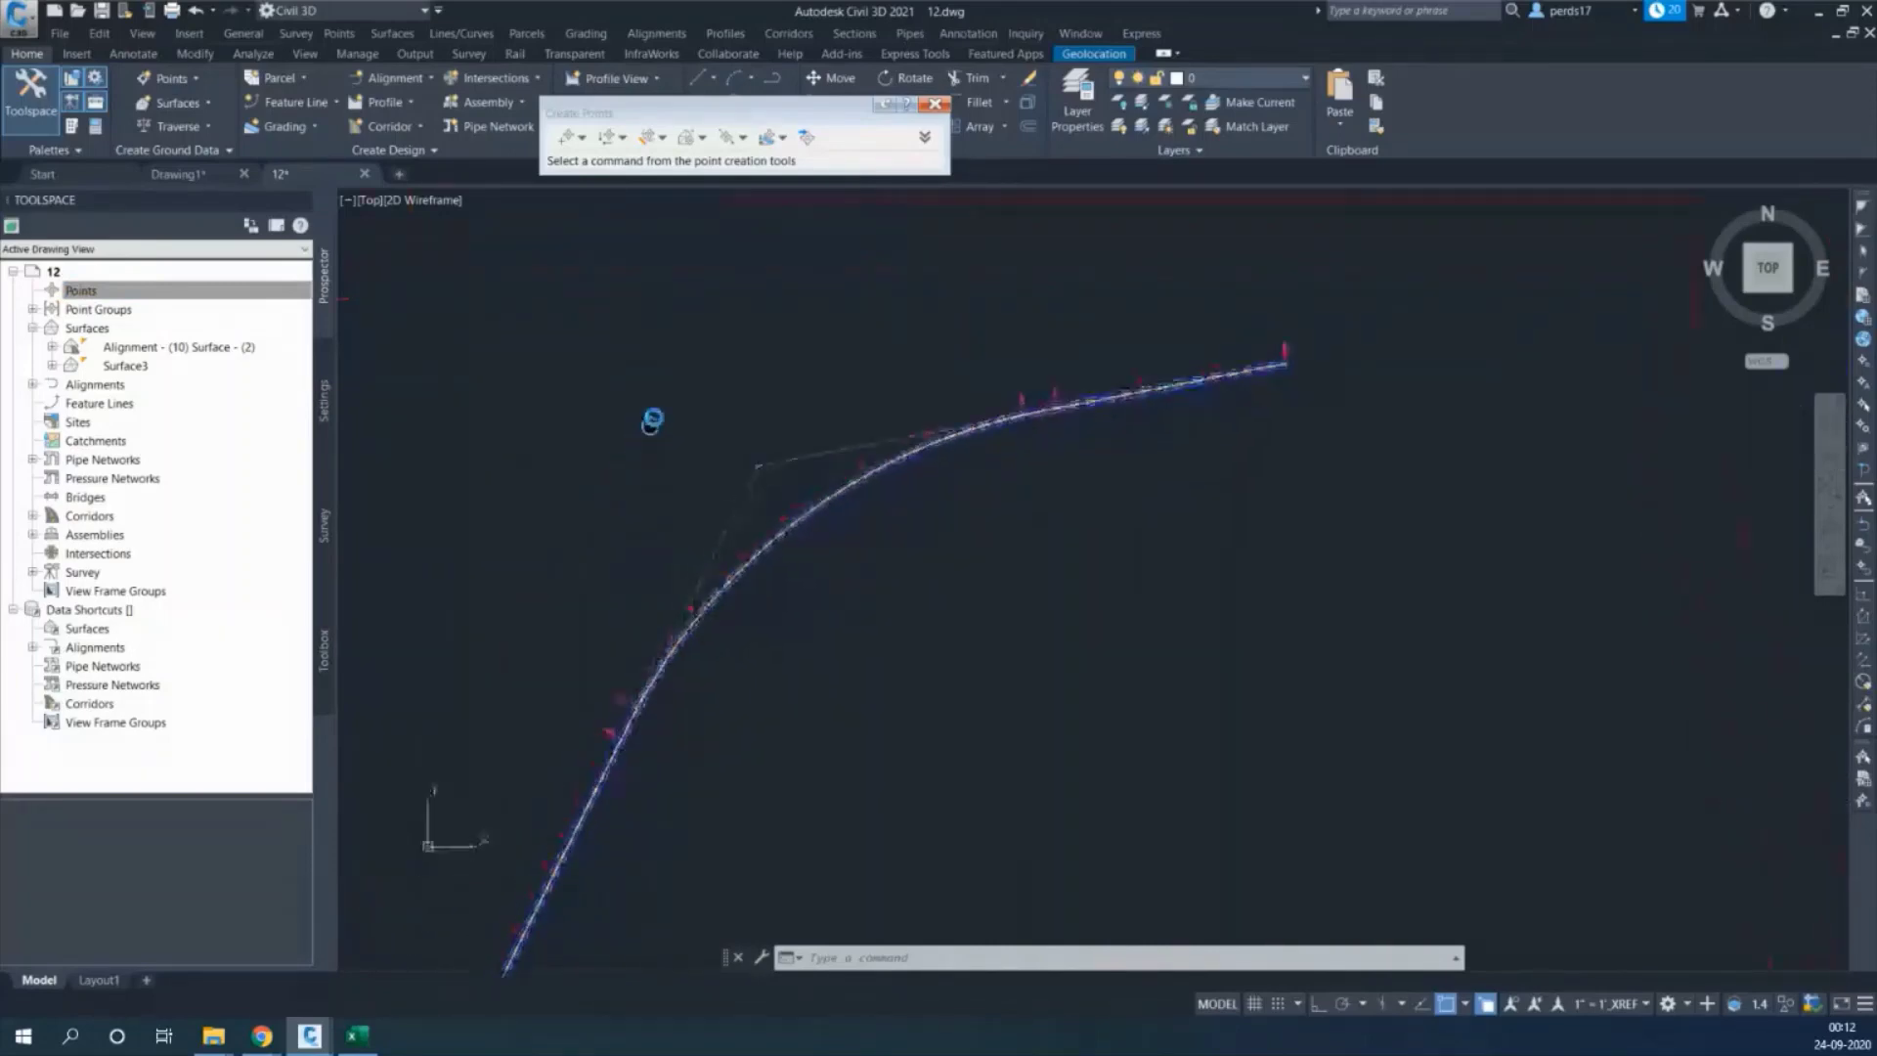
Set up a point import with PENZD-Road.txt as the source file and PENZD (space delimited) as the point file format
right_click(84, 291)
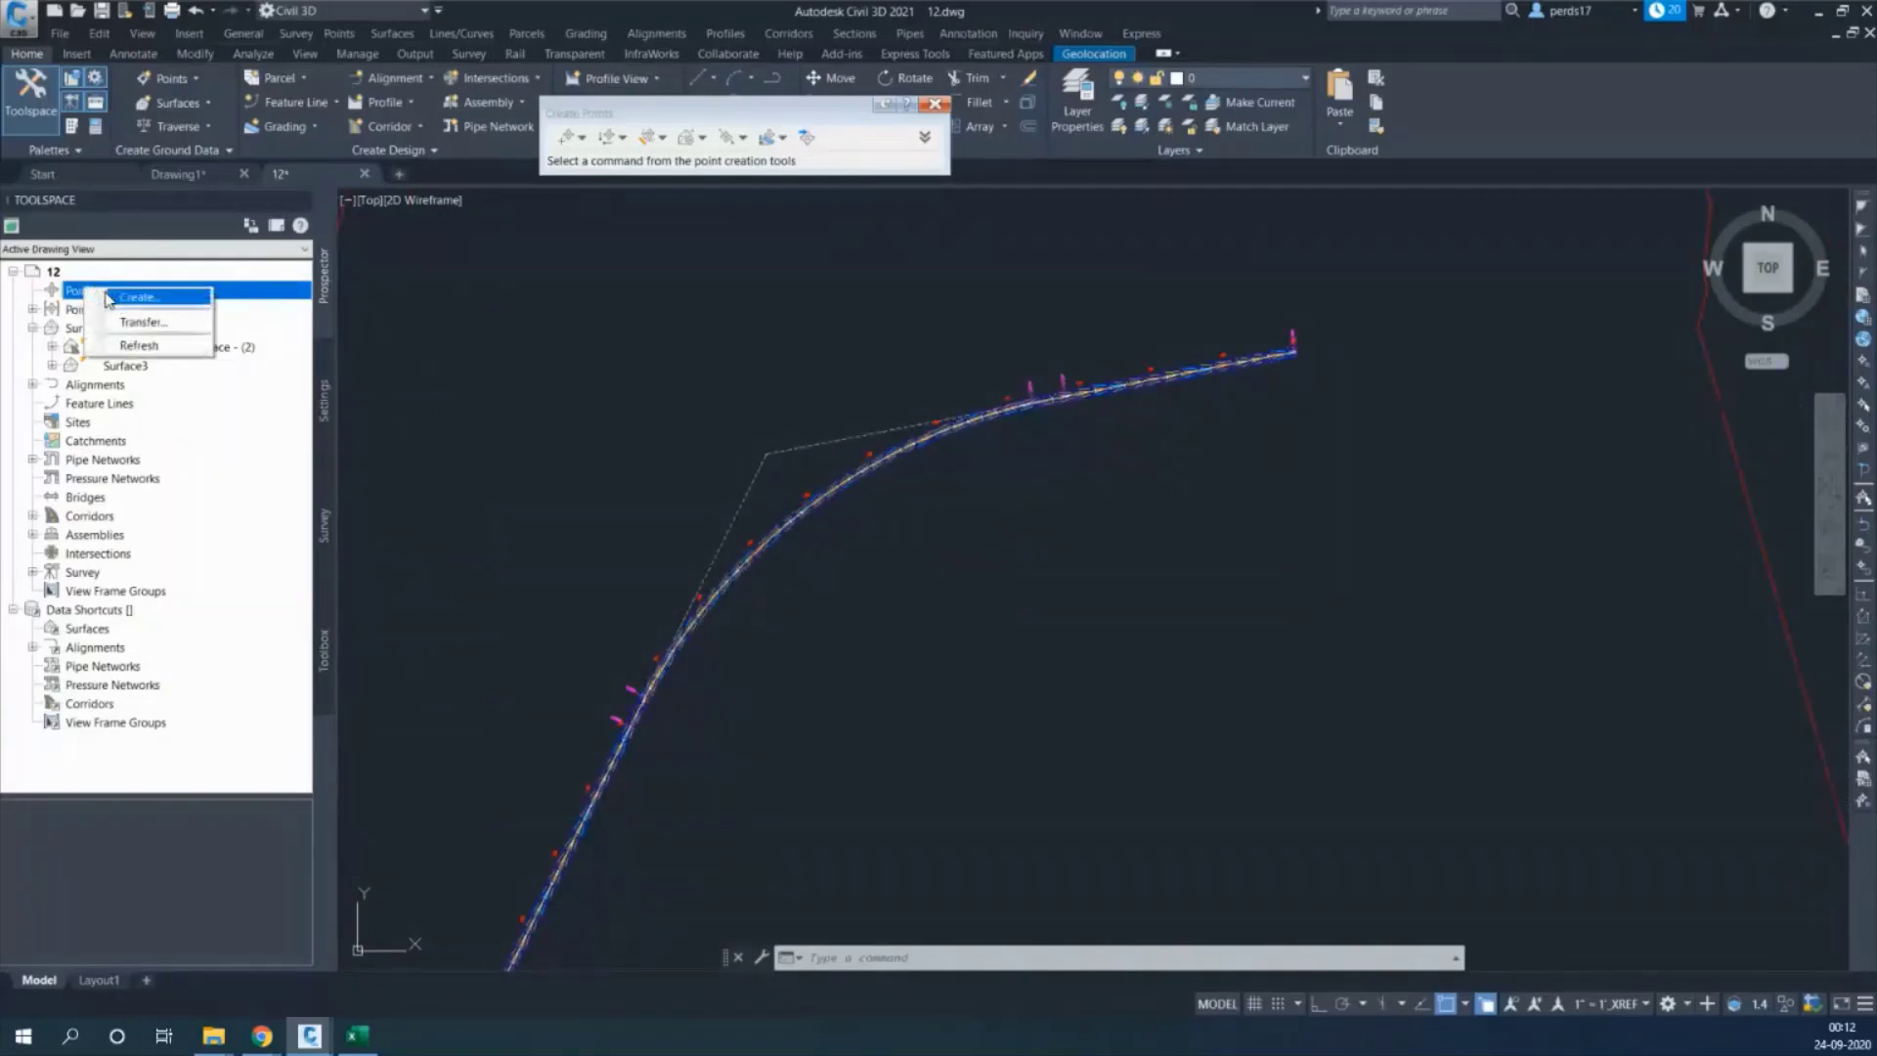
click(137, 297)
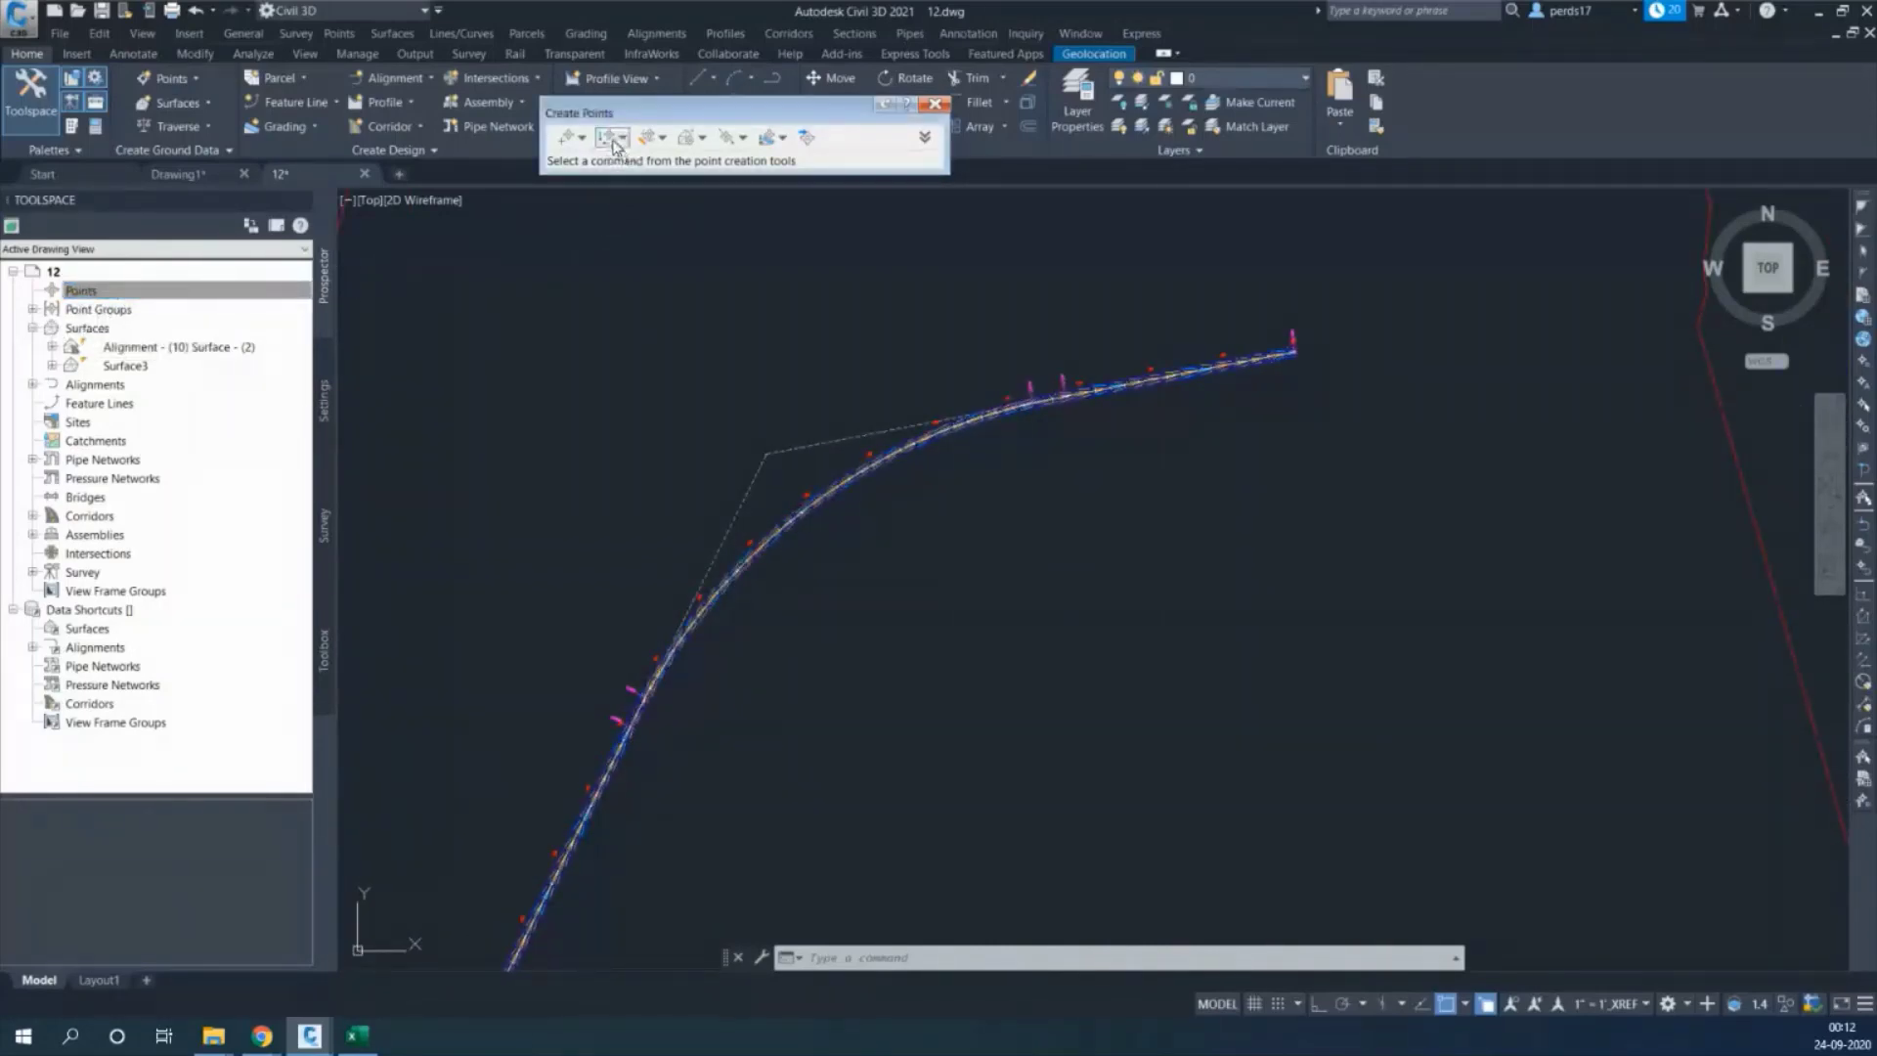
click(805, 141)
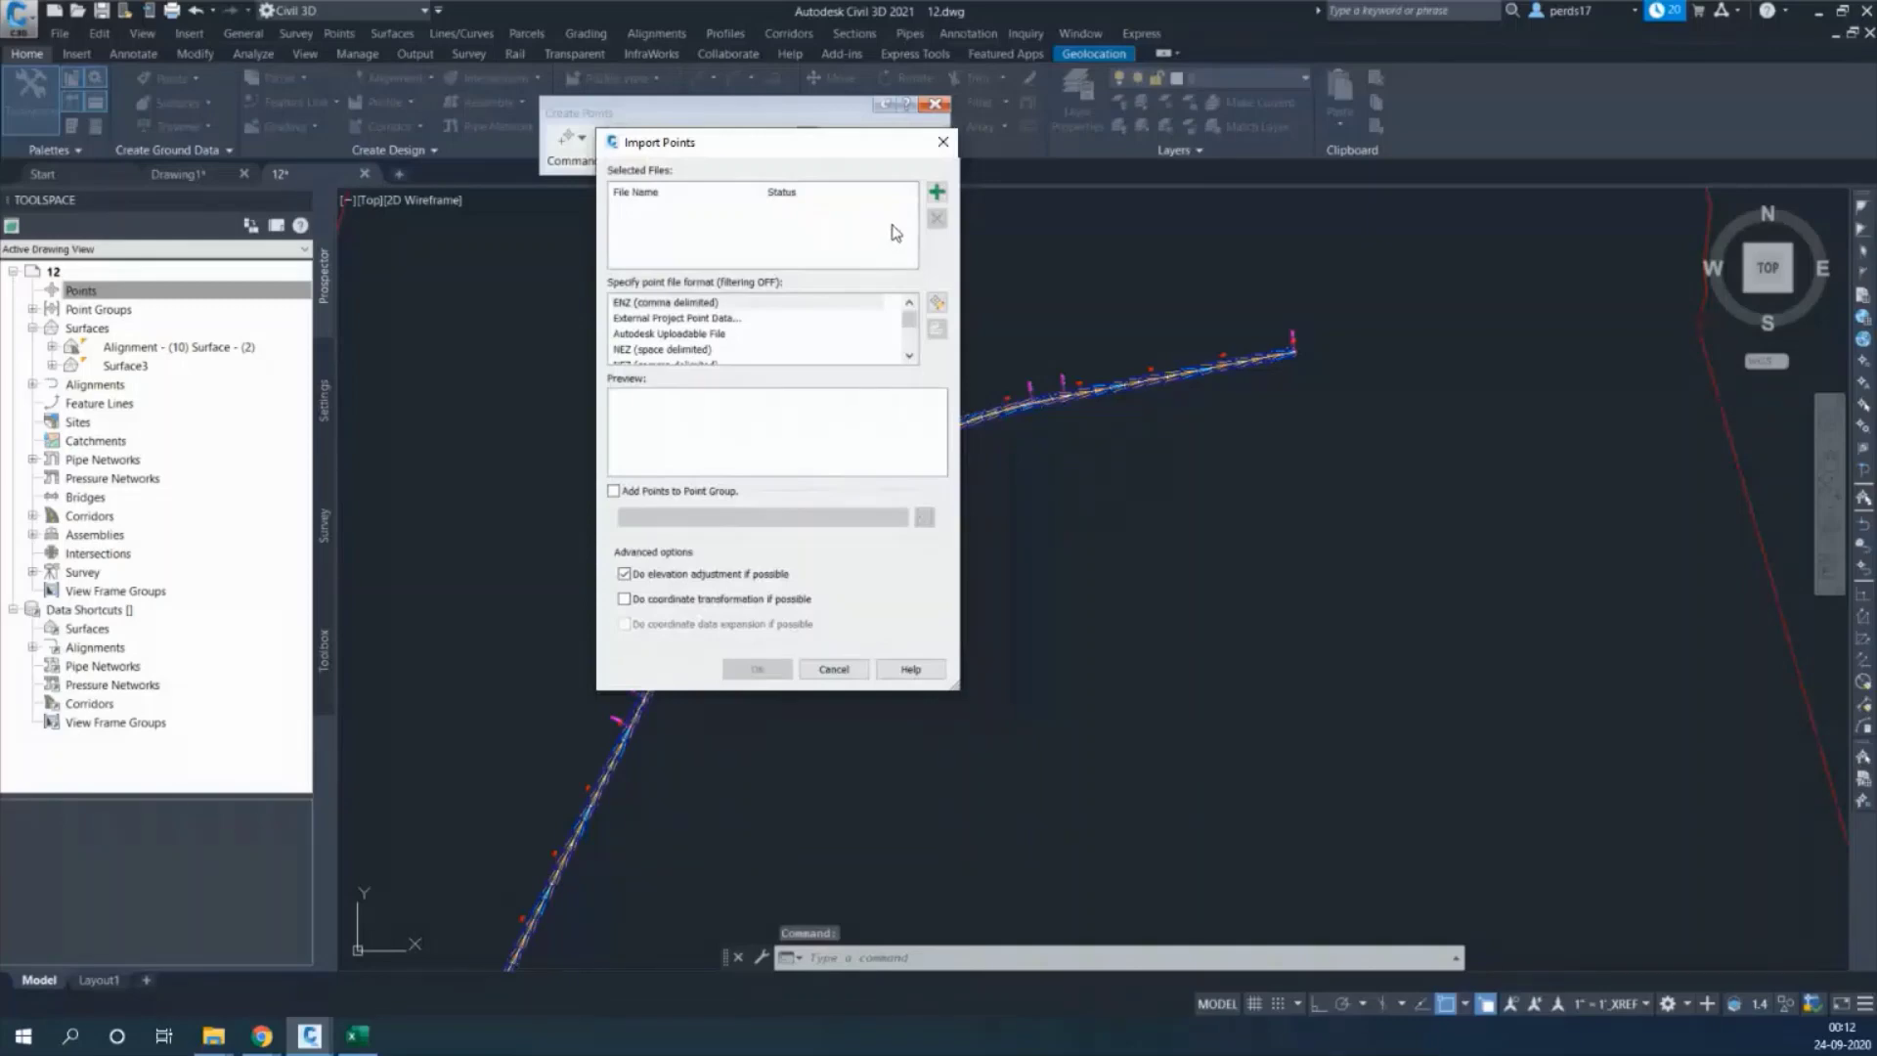
click(937, 196)
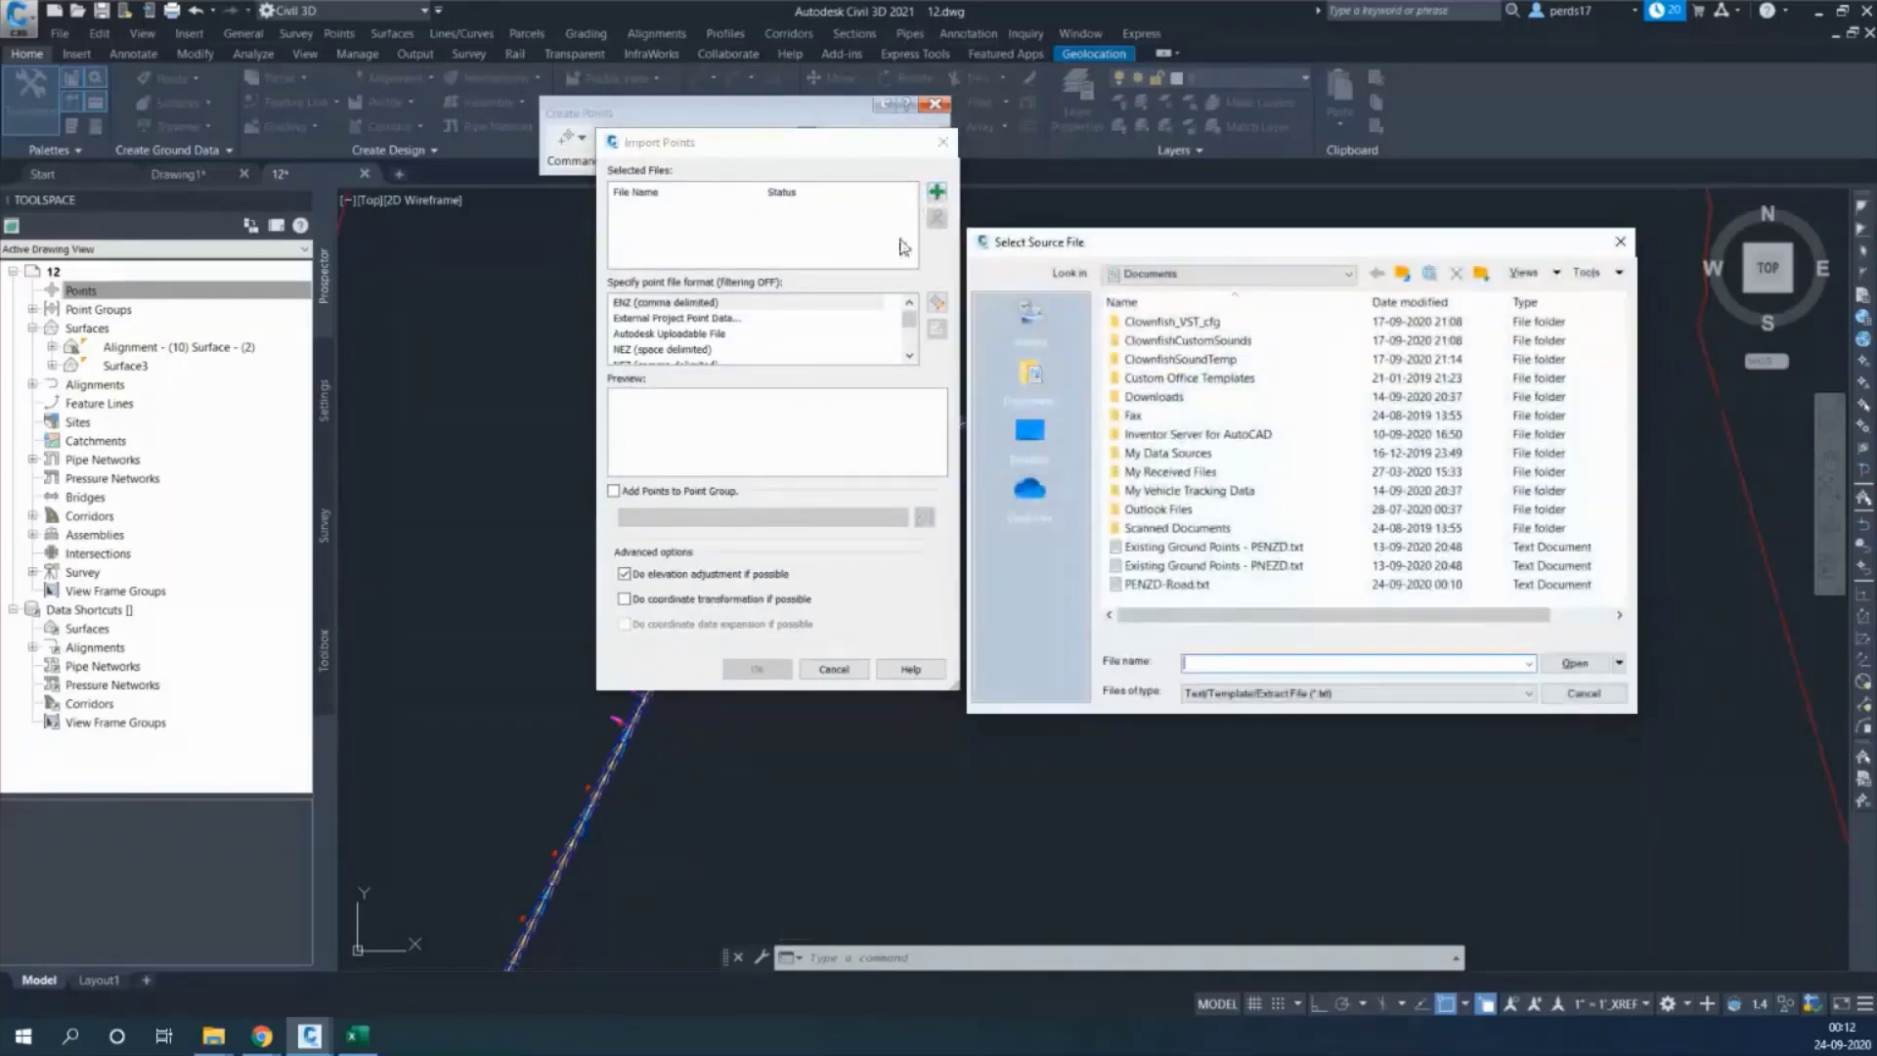
double_click(1166, 584)
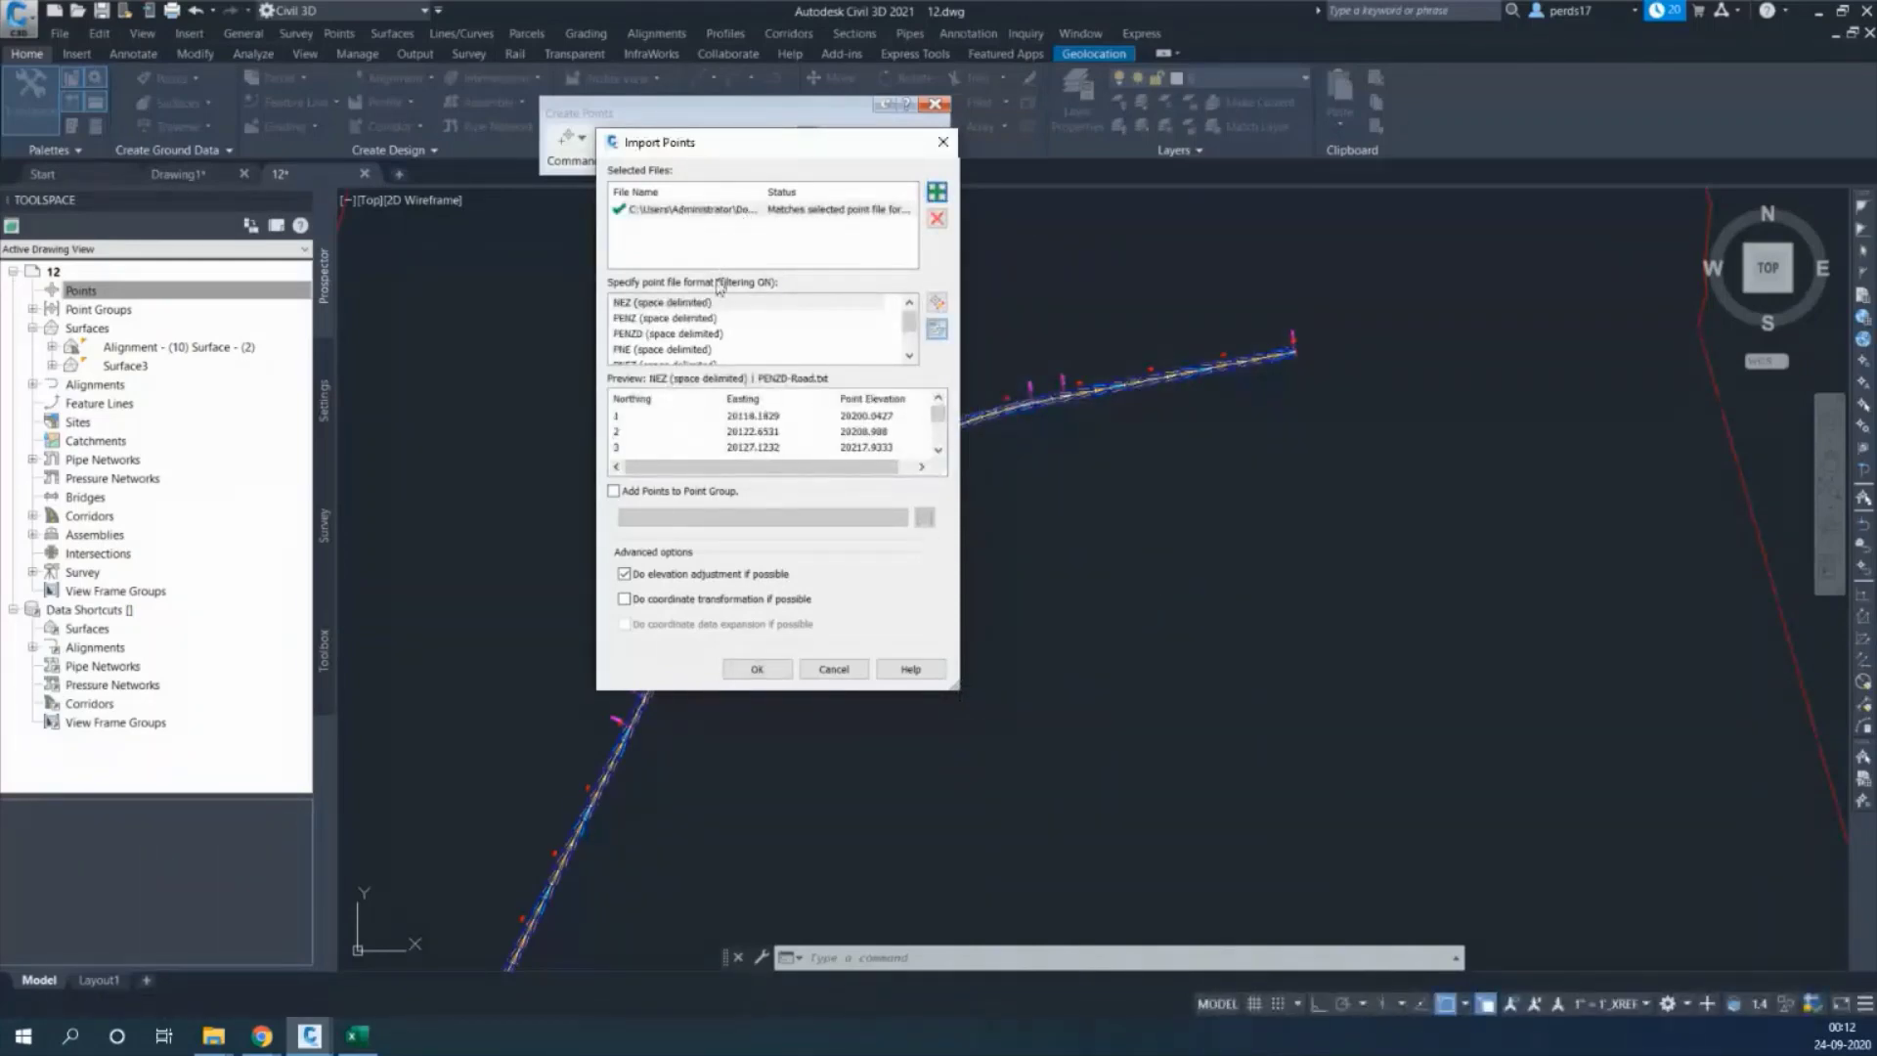
click(694, 333)
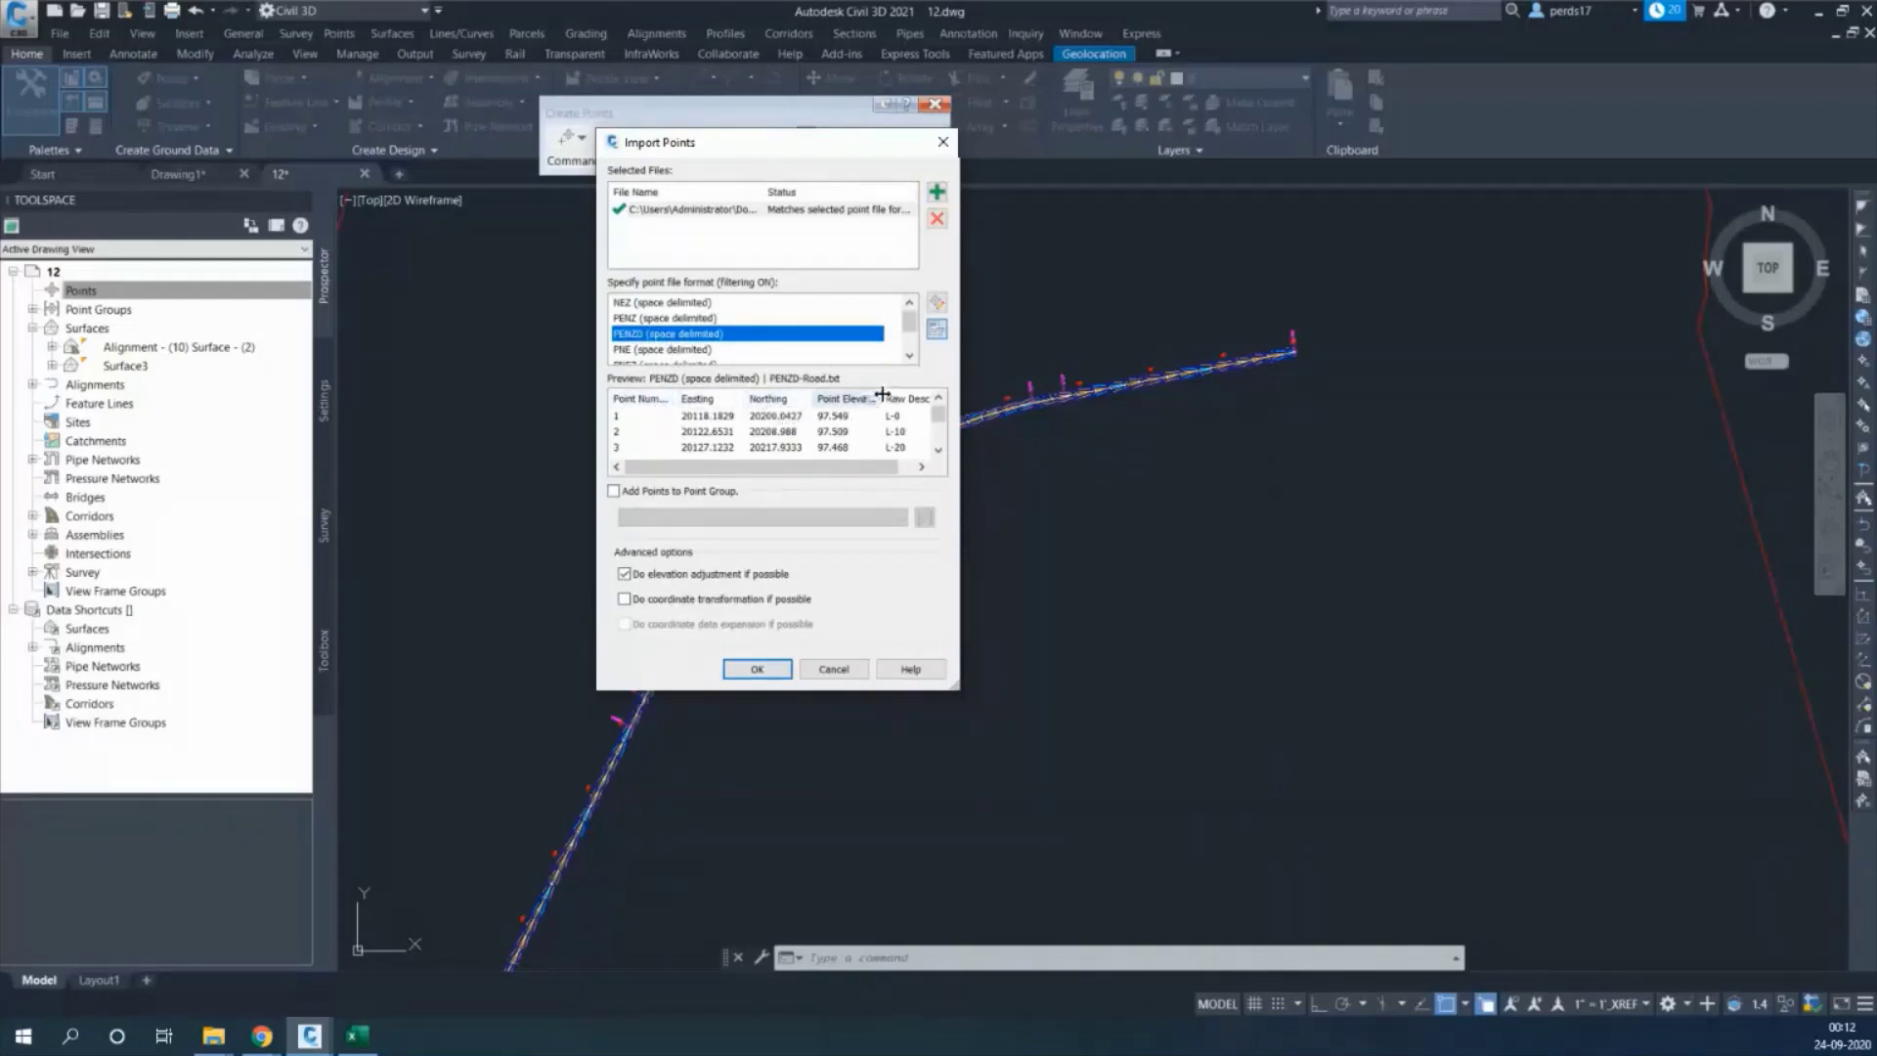
Check the previewed rows of PENZD-Road.txt and import its points into the drawing
scroll(899, 419, down, 1)
scroll(899, 420, down, 2)
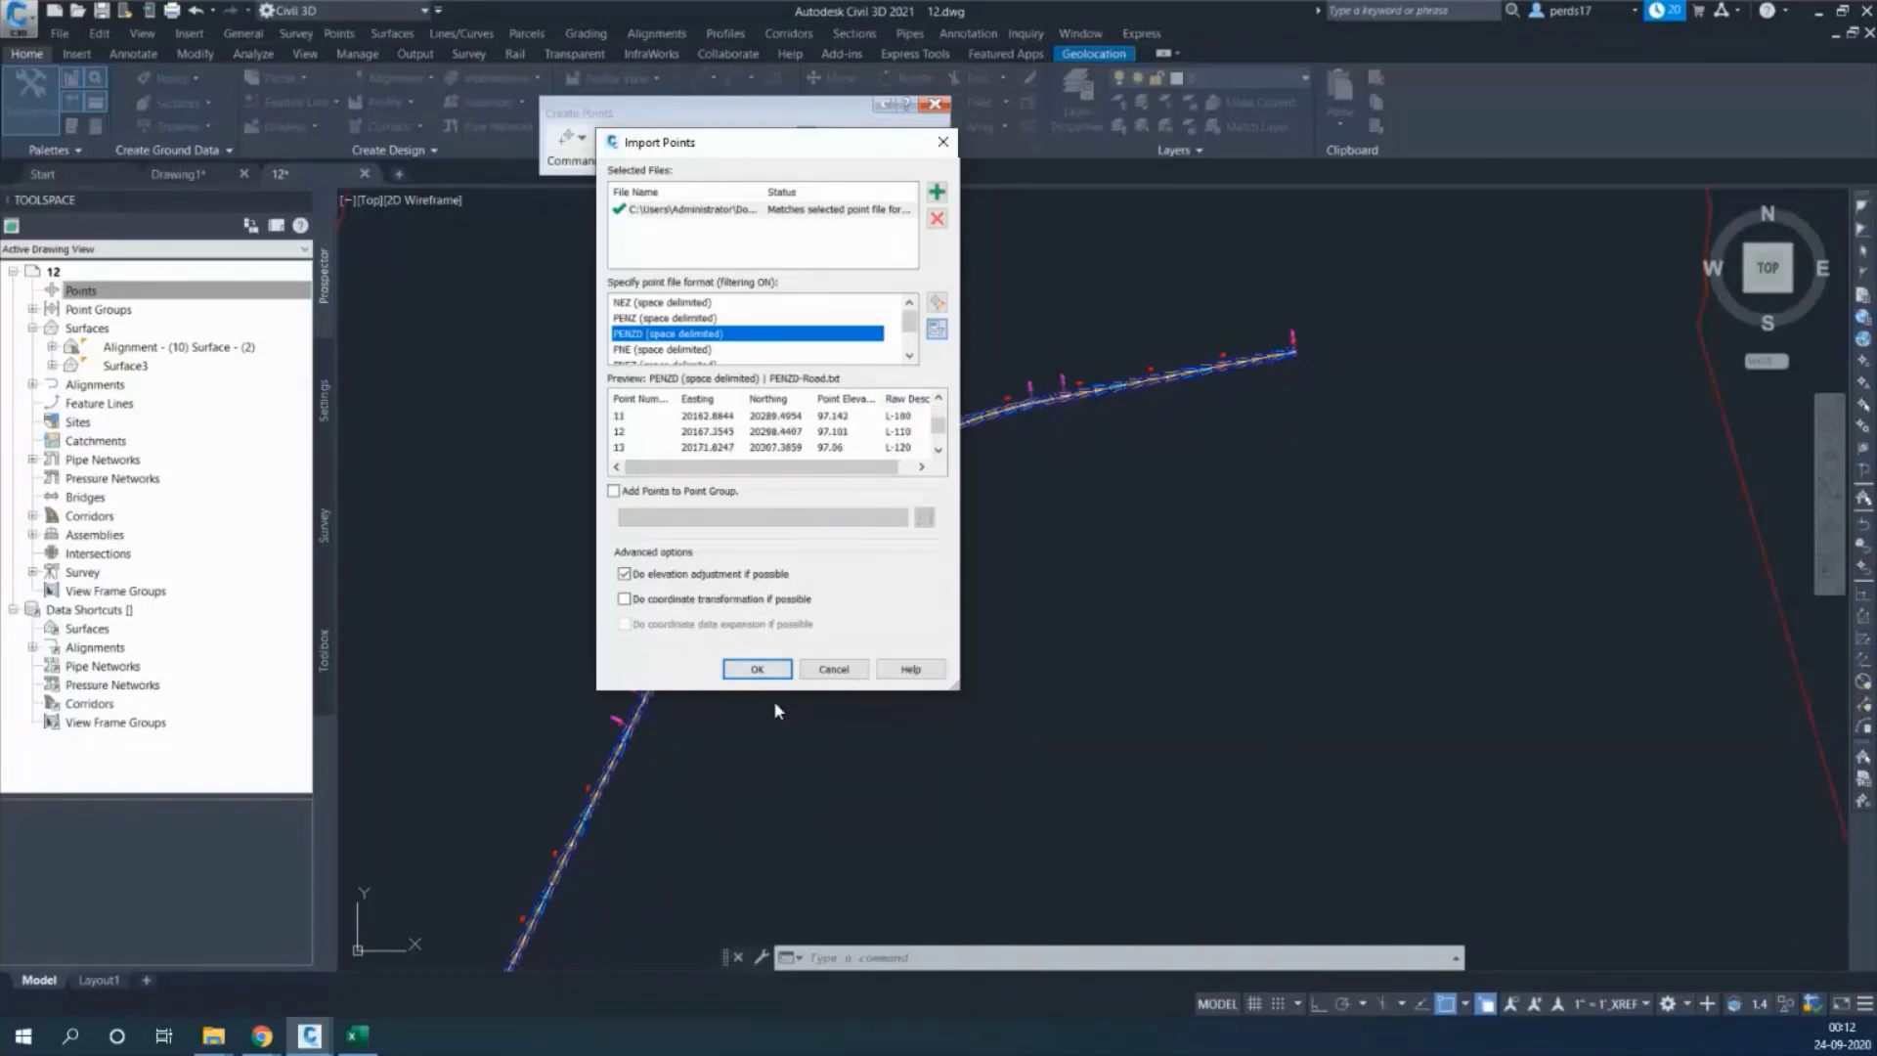
click(756, 669)
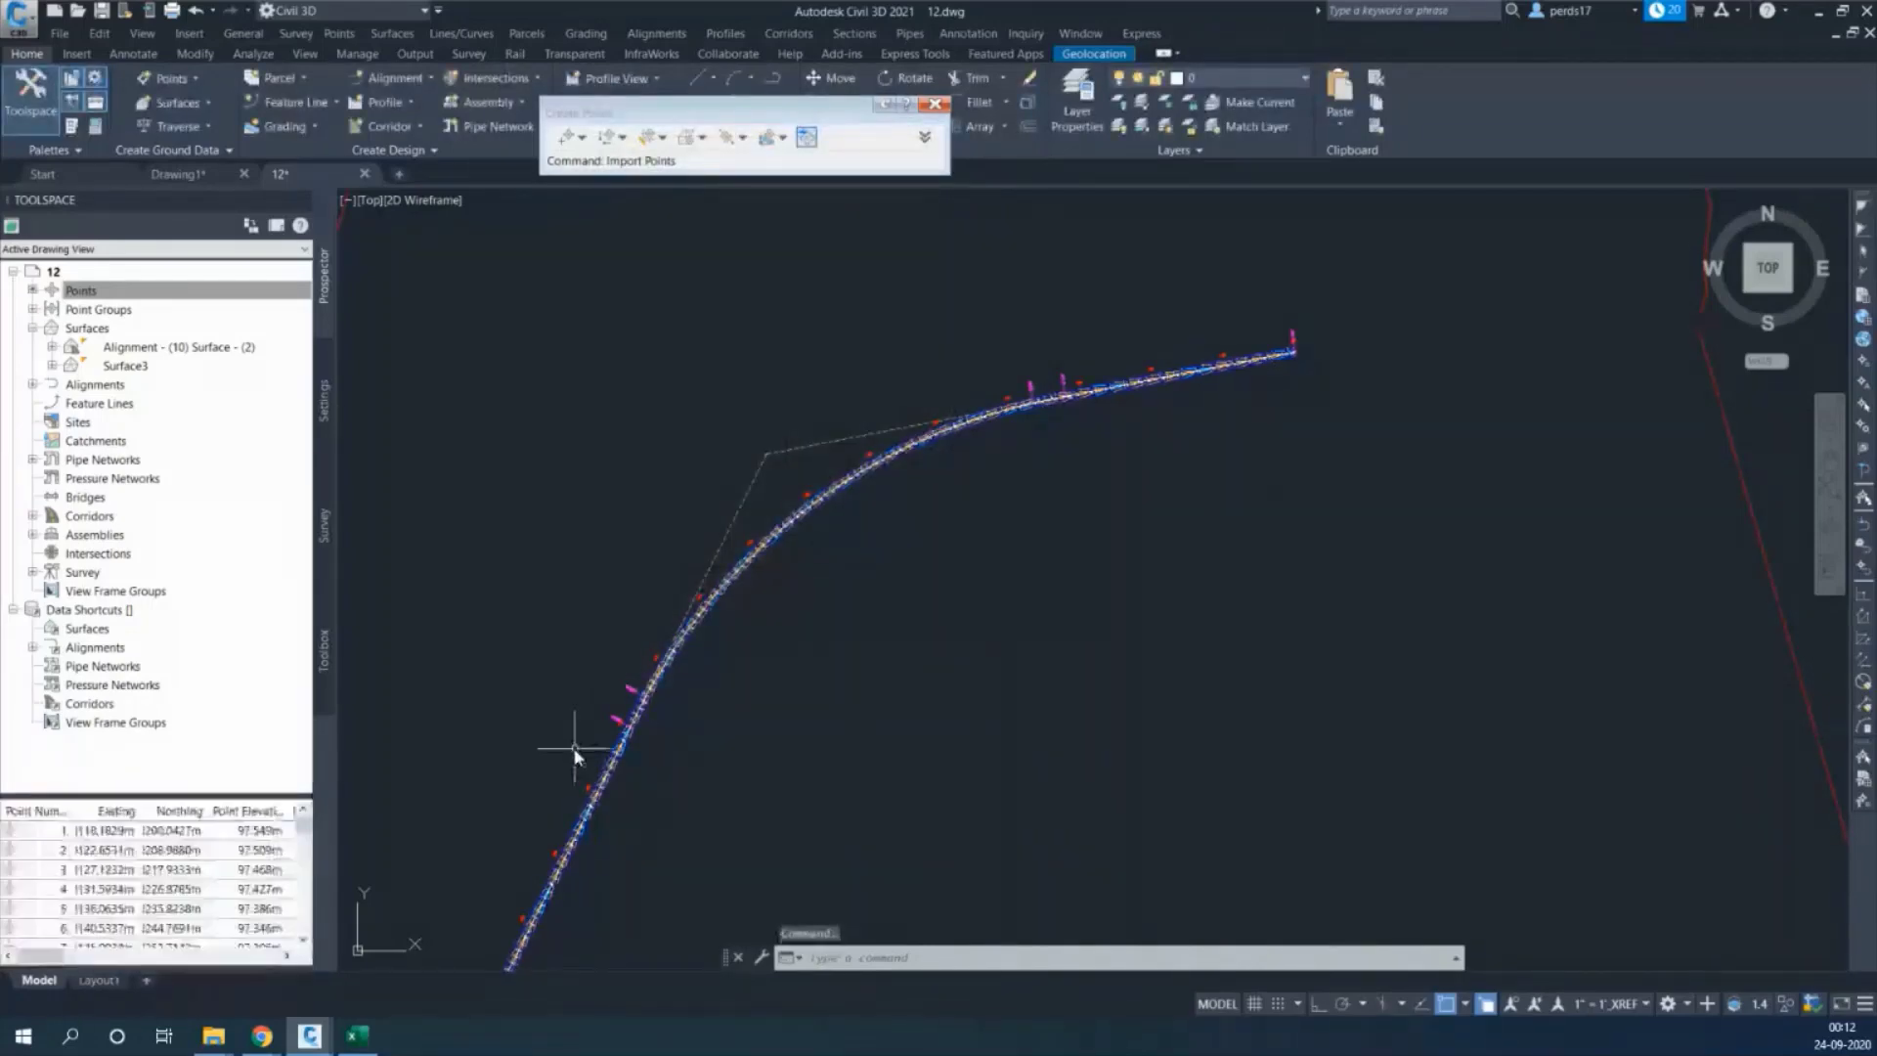
Inspect the chainage description and elevation label of the second imported point near the start of the road alignment
scroll(859, 398, up, 5)
scroll(748, 643, up, 3)
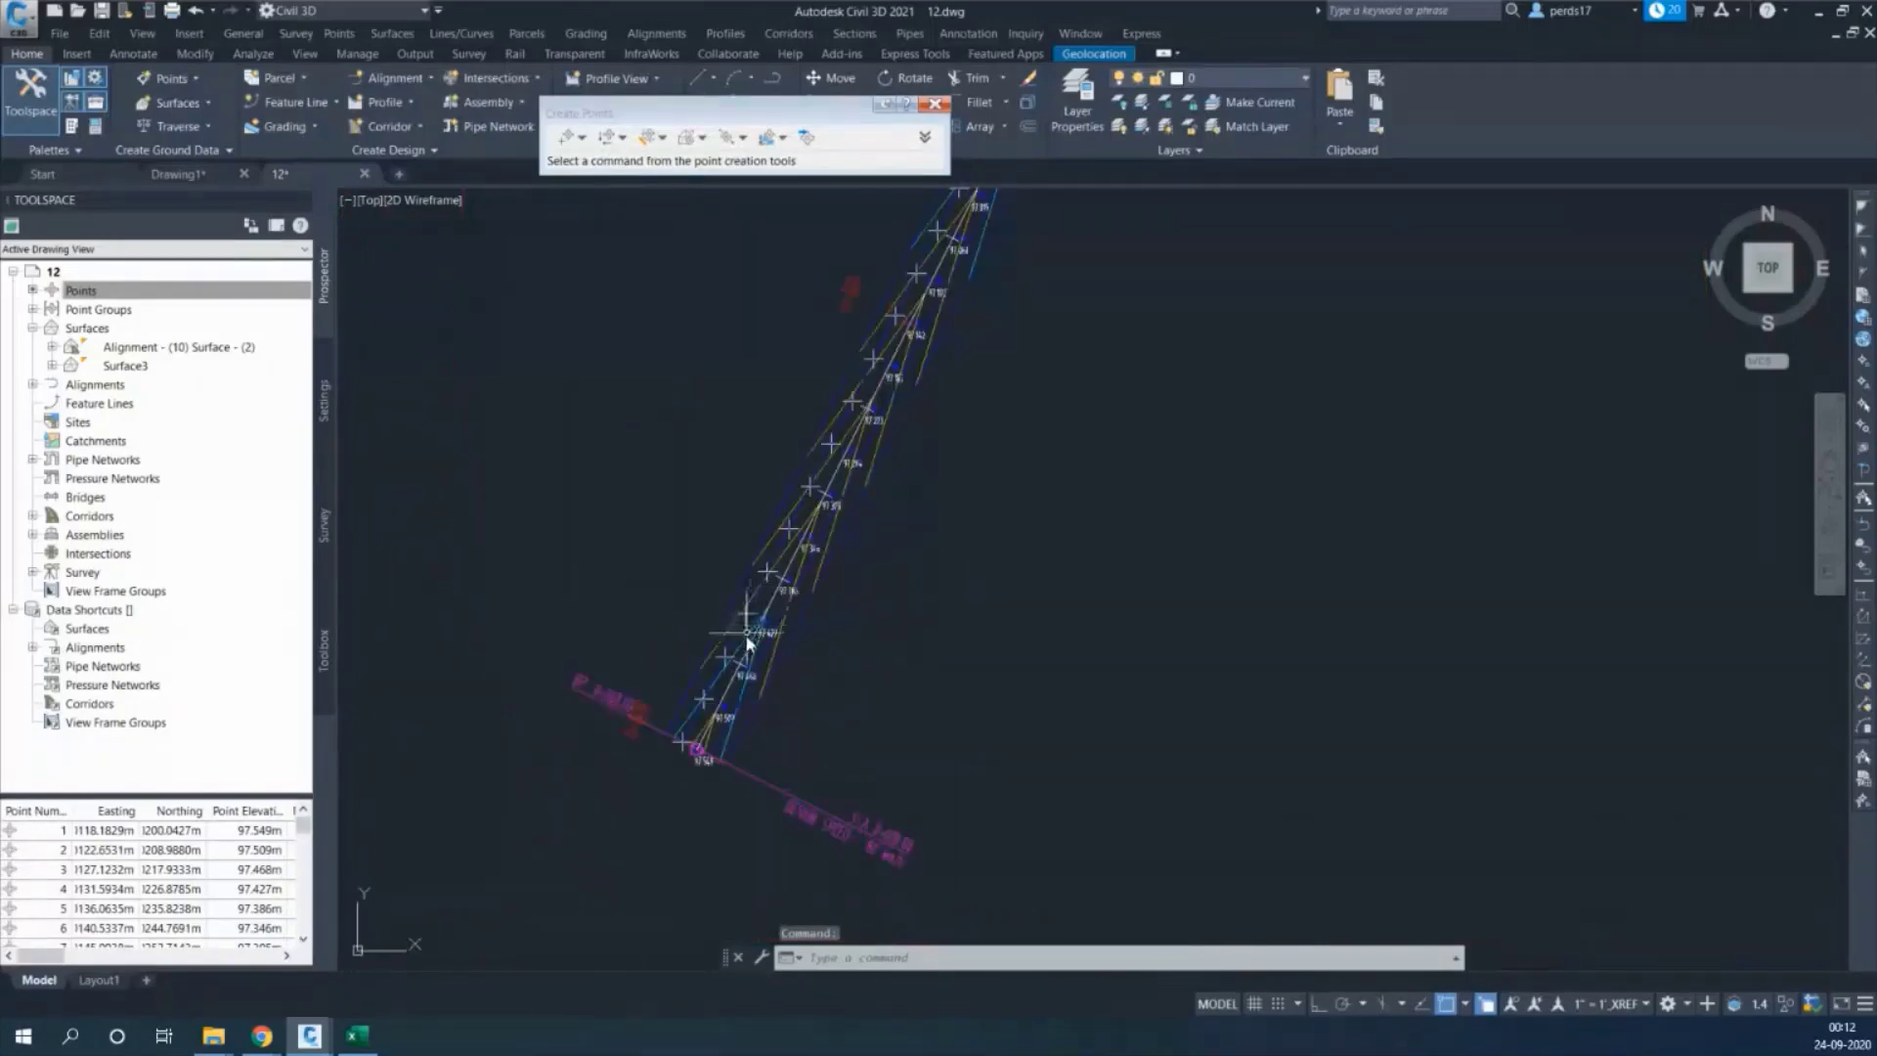
scroll(748, 643, up, 3)
scroll(713, 821, up, 6)
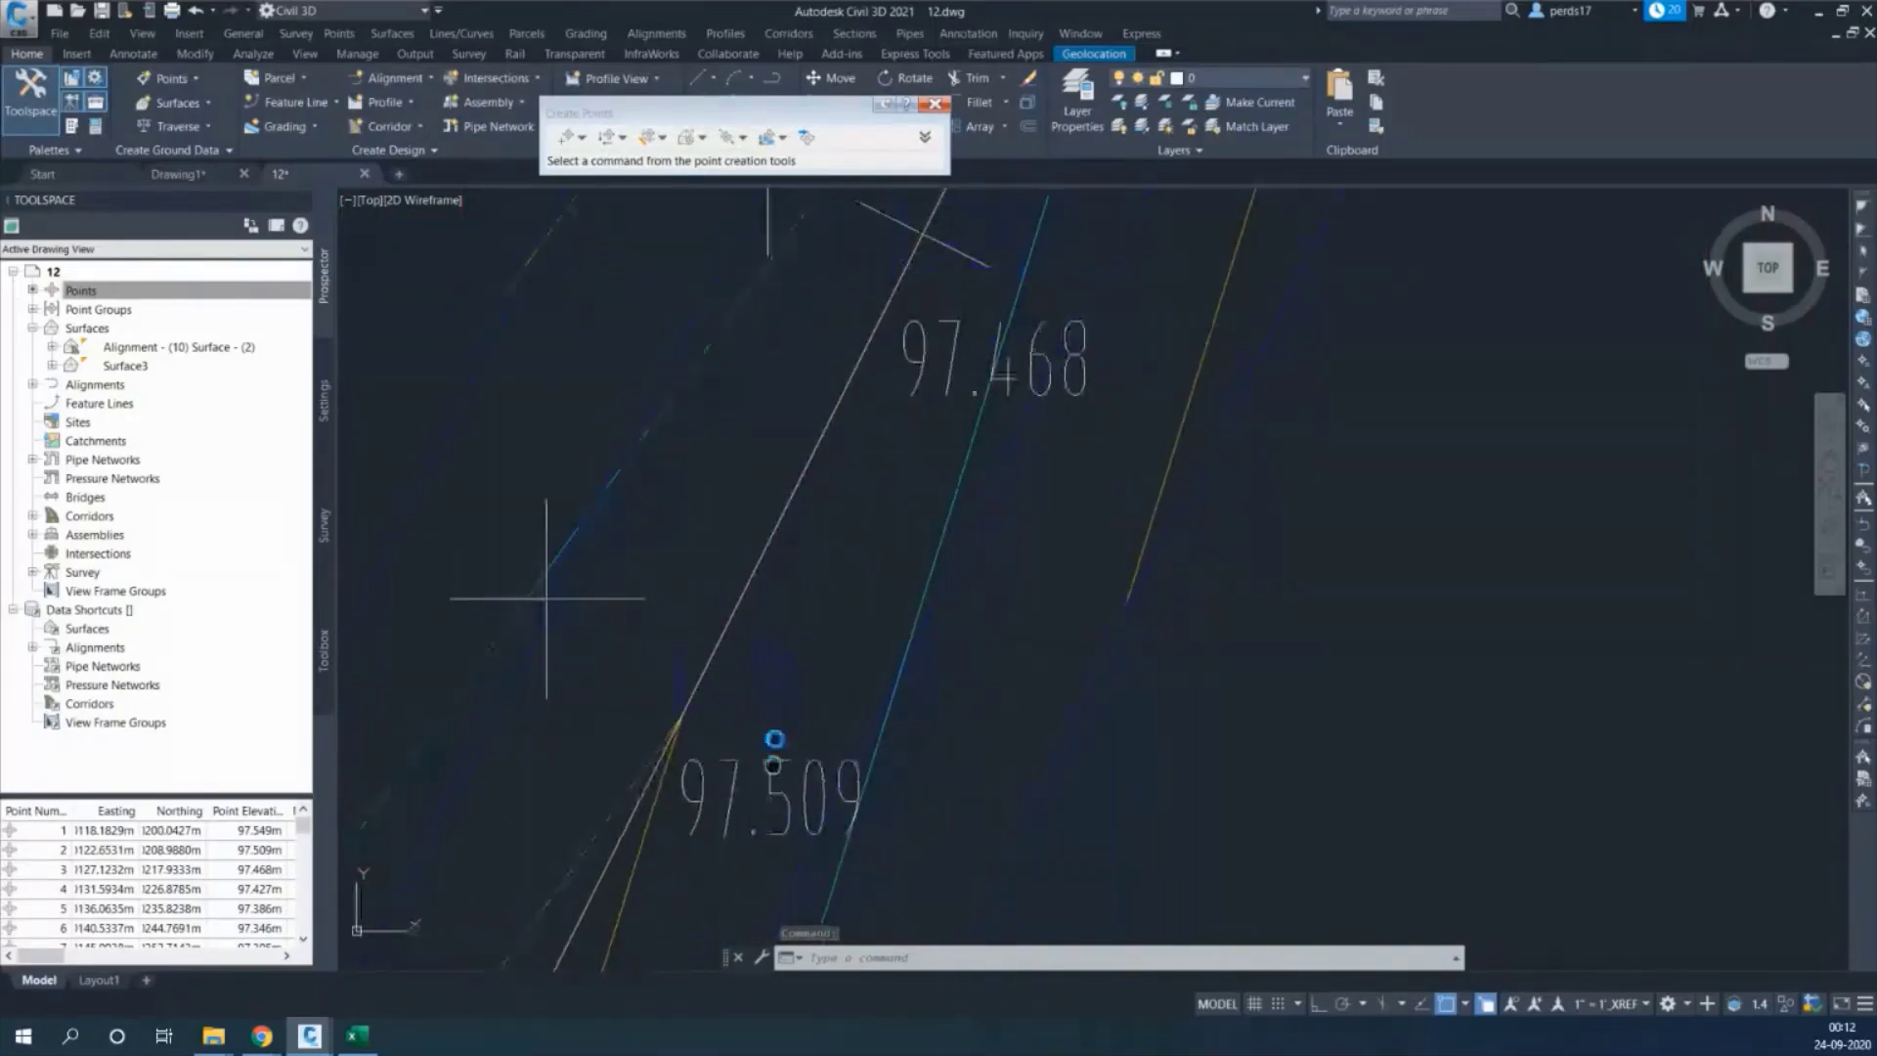
key(Escape)
key(Escape)
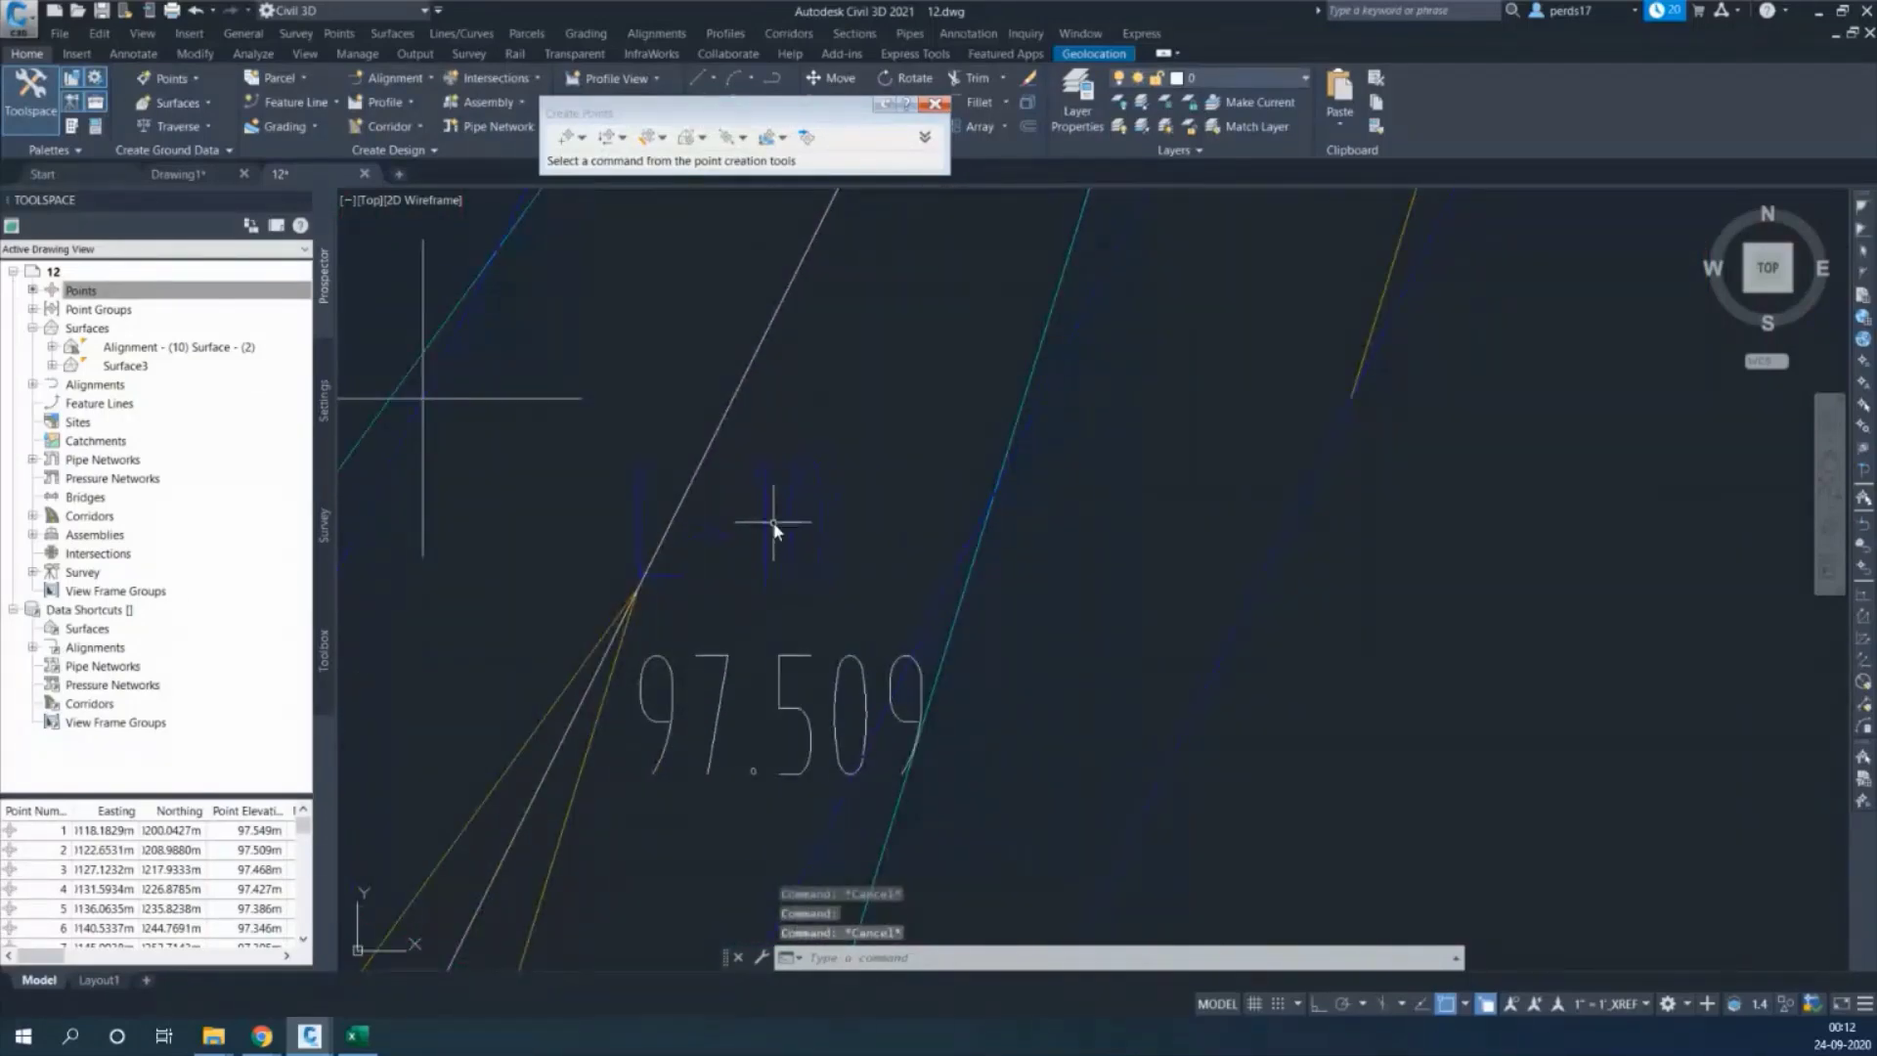
click(773, 528)
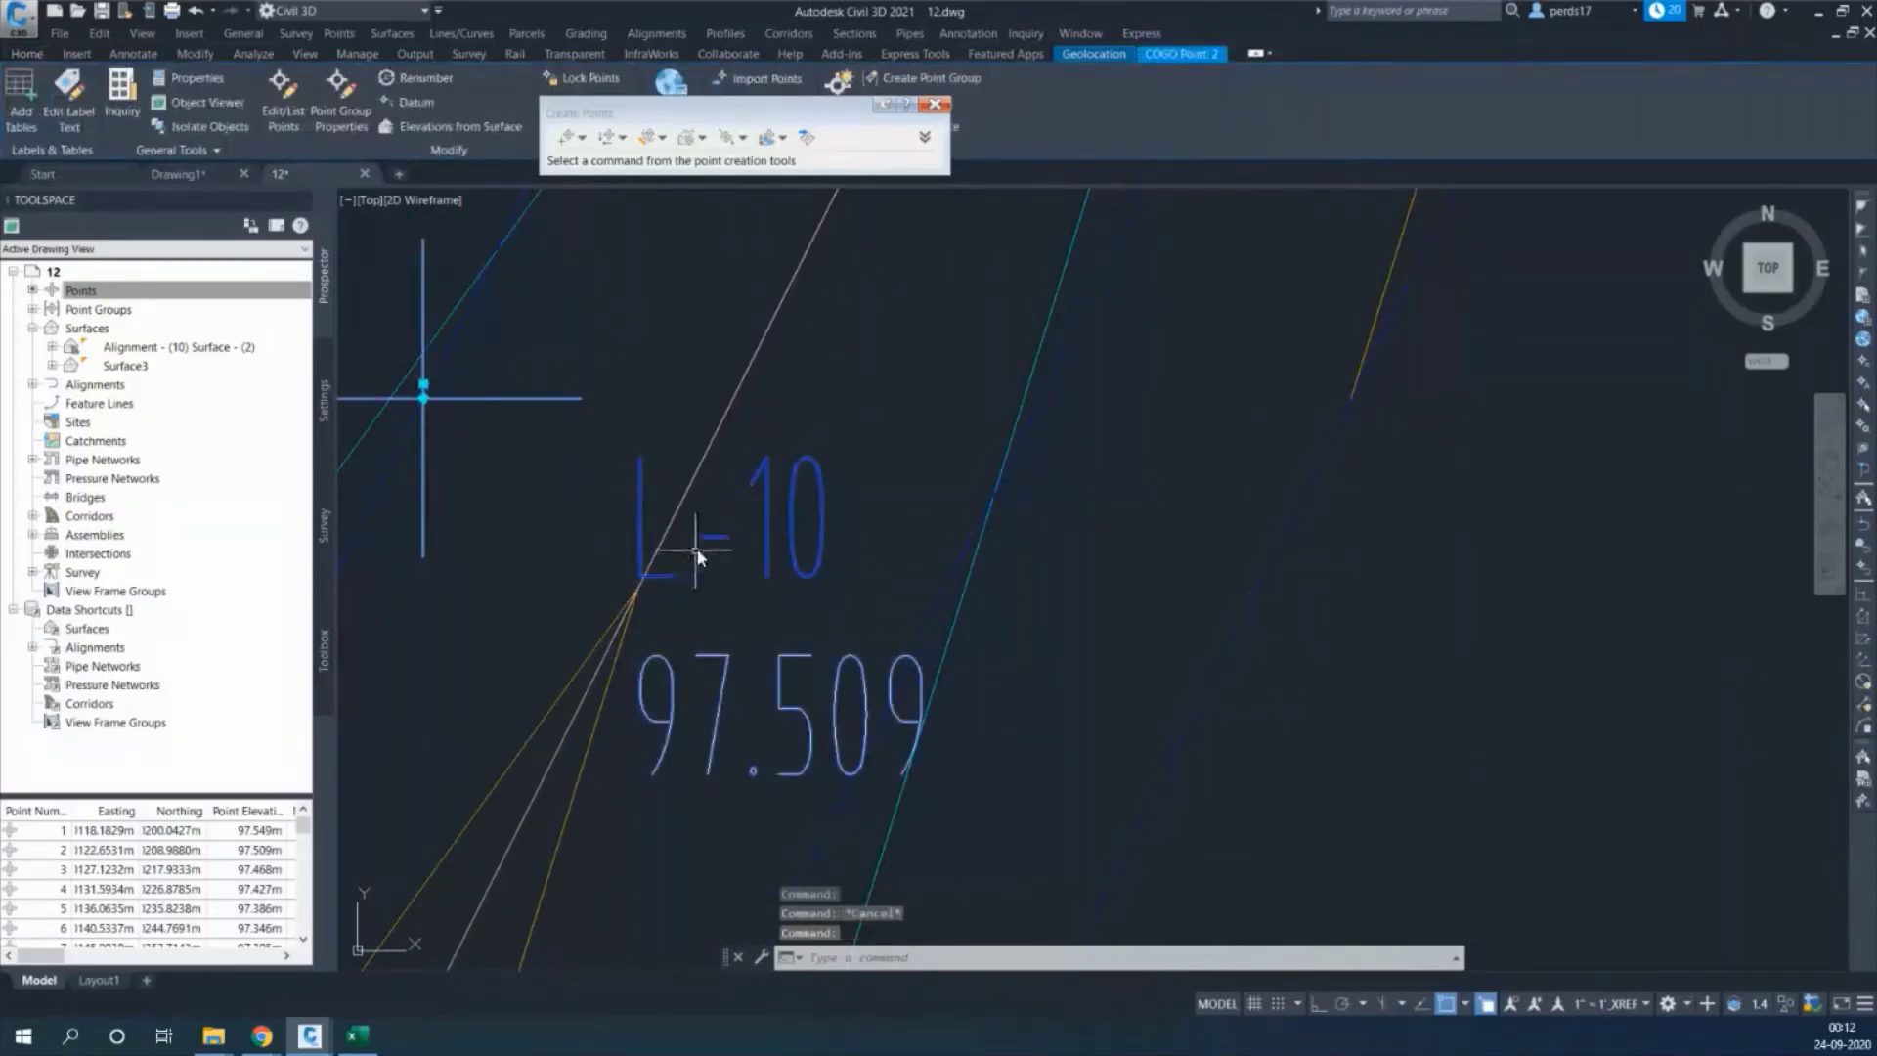
scroll(725, 653, down, 2)
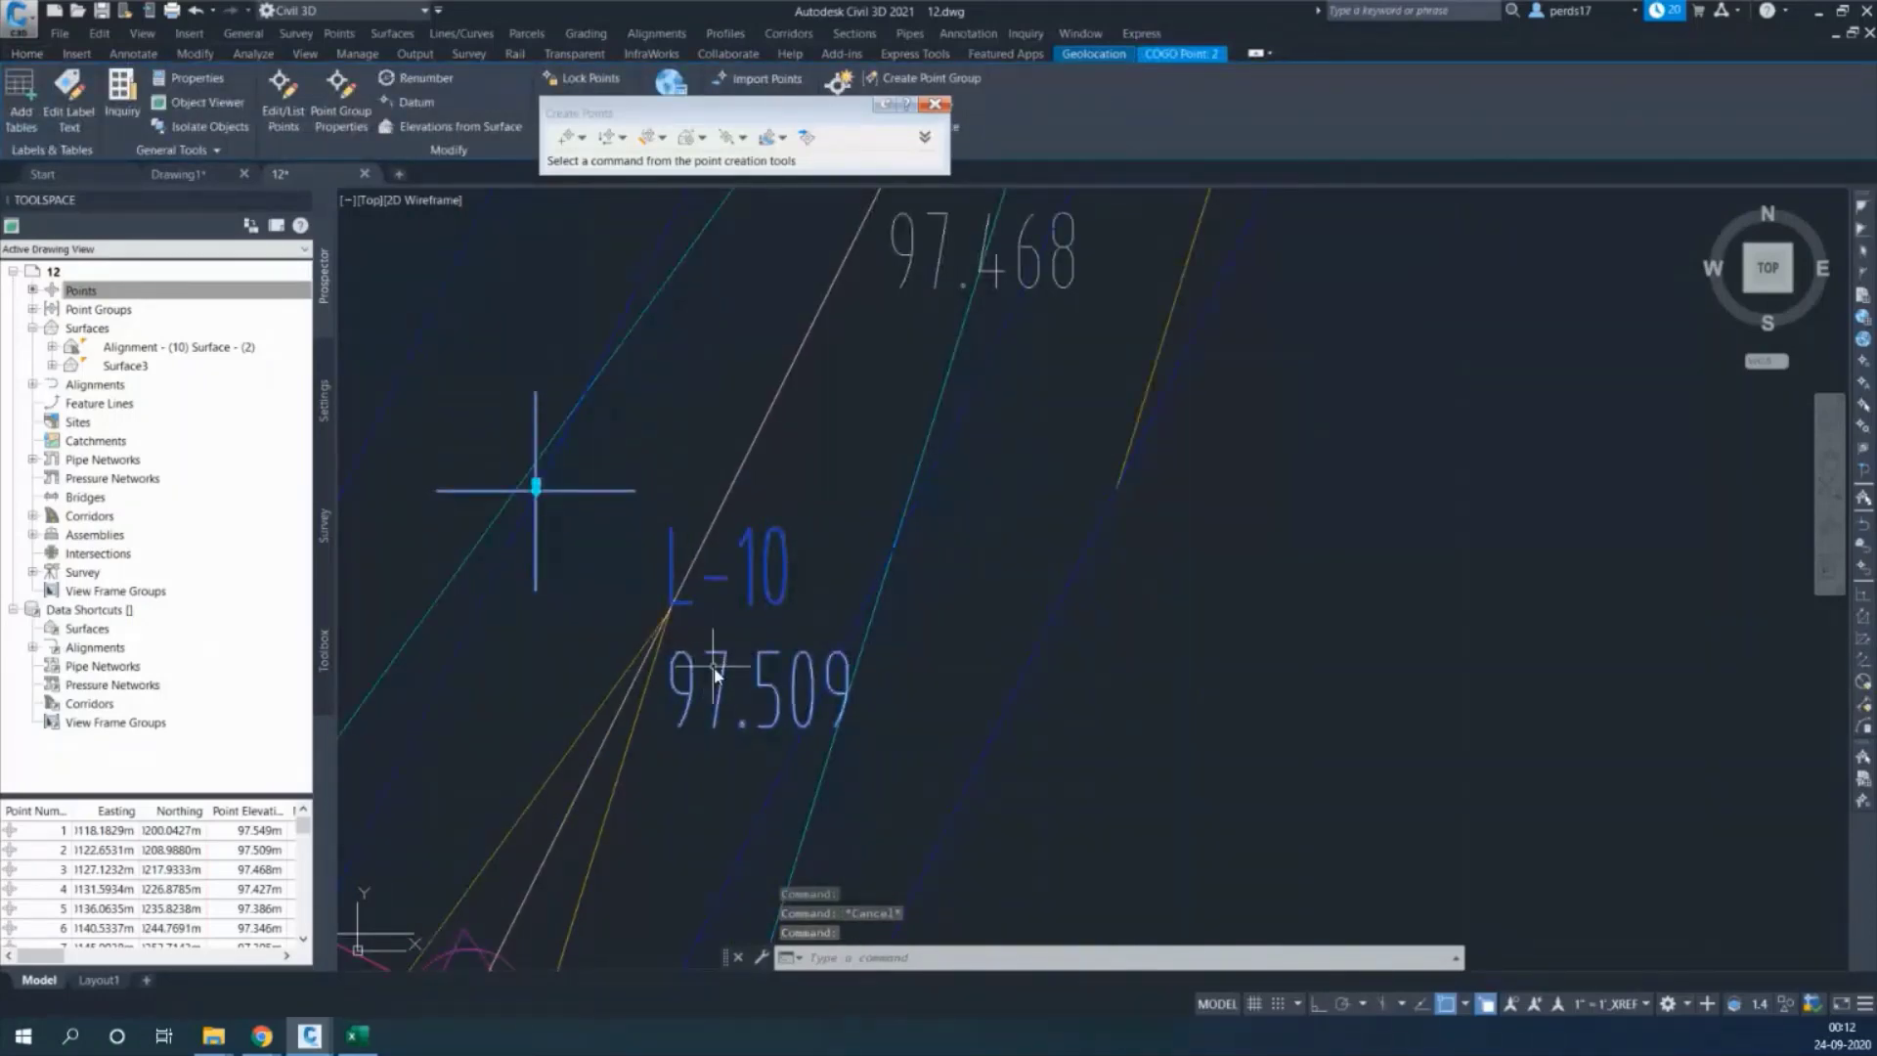
key(Escape)
click(727, 679)
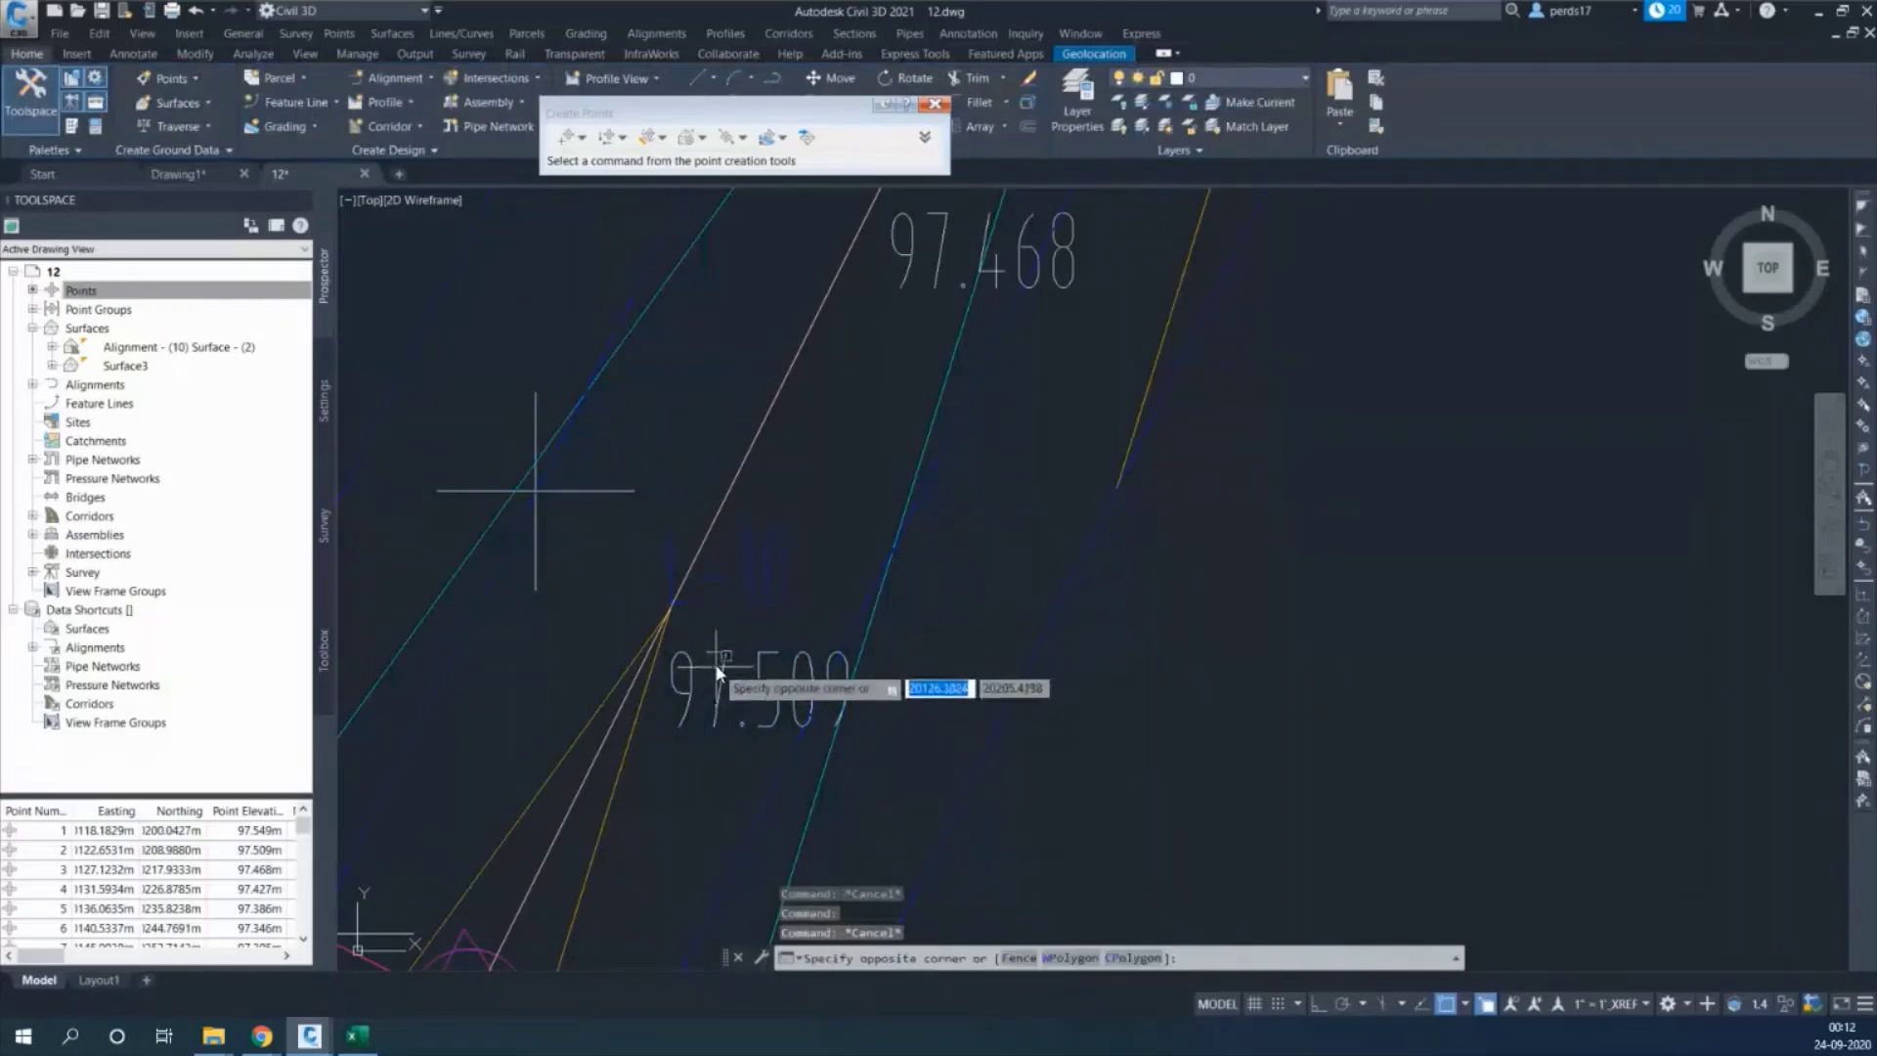
key(Escape)
click(747, 563)
key(Escape)
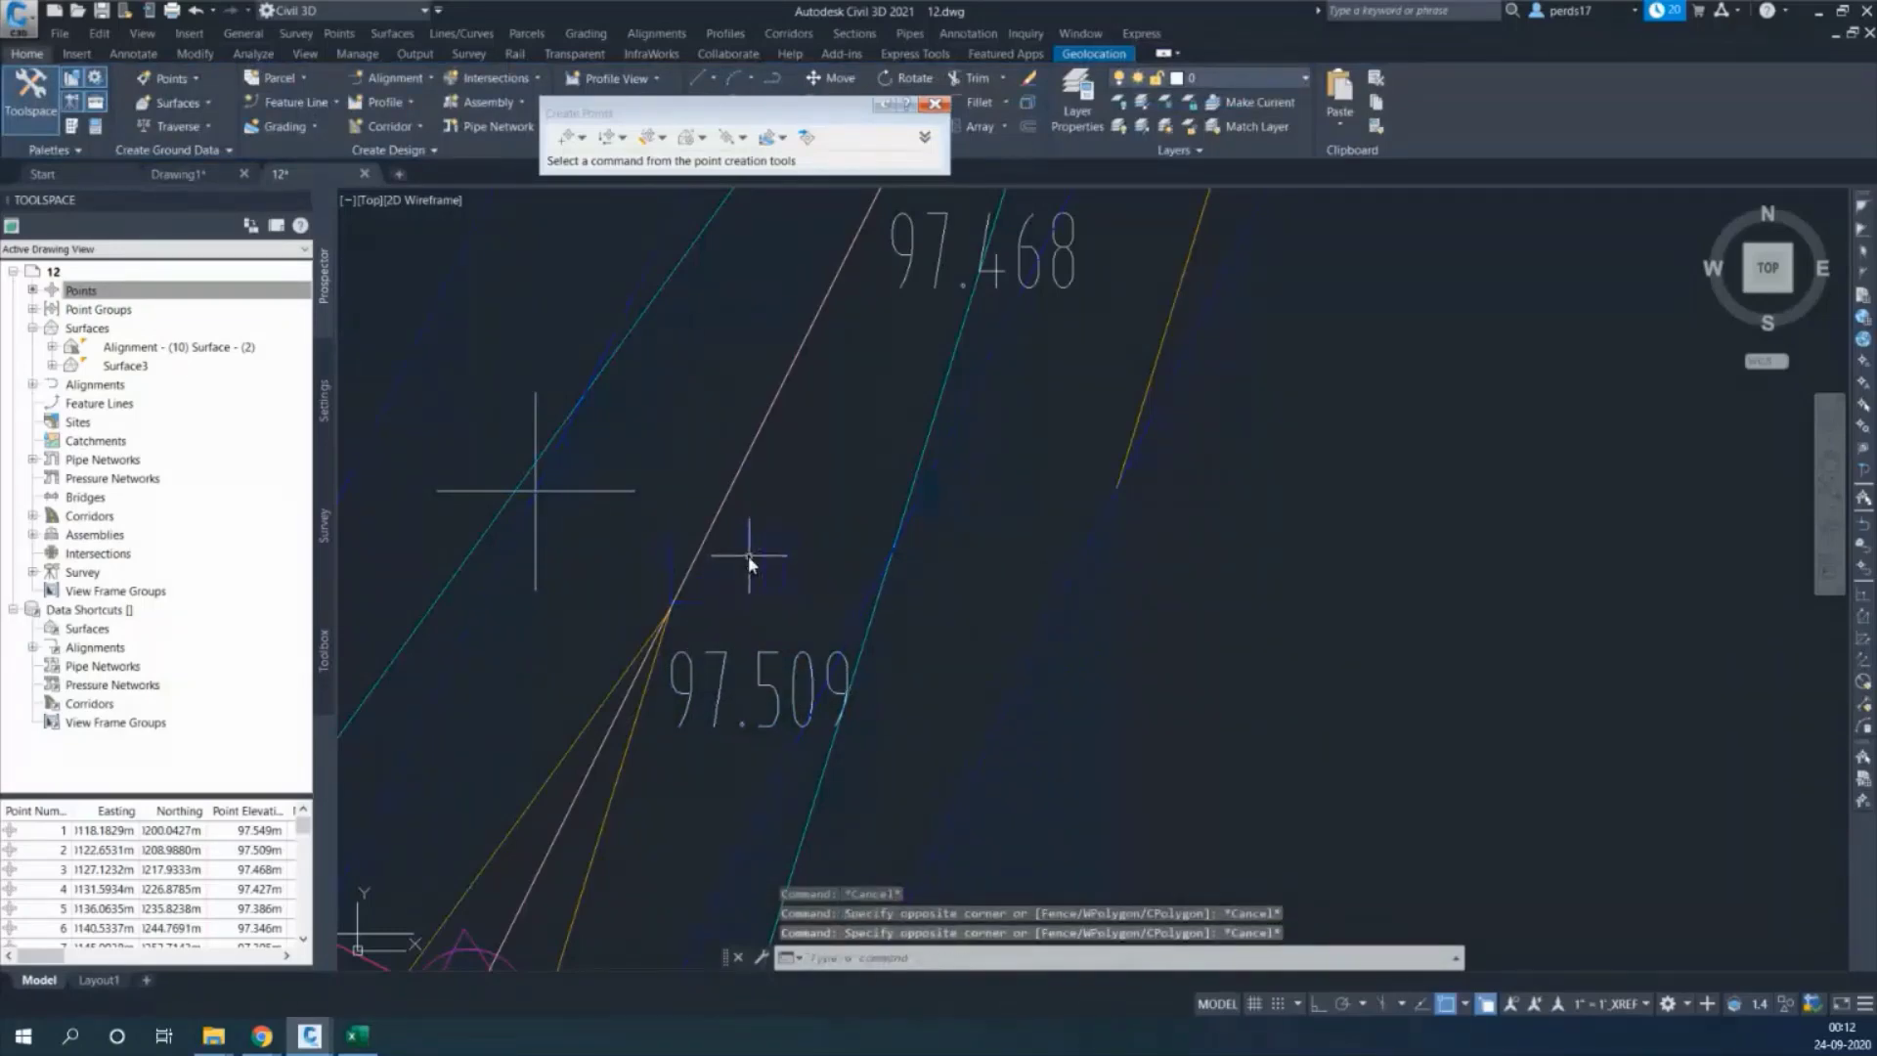
click(748, 555)
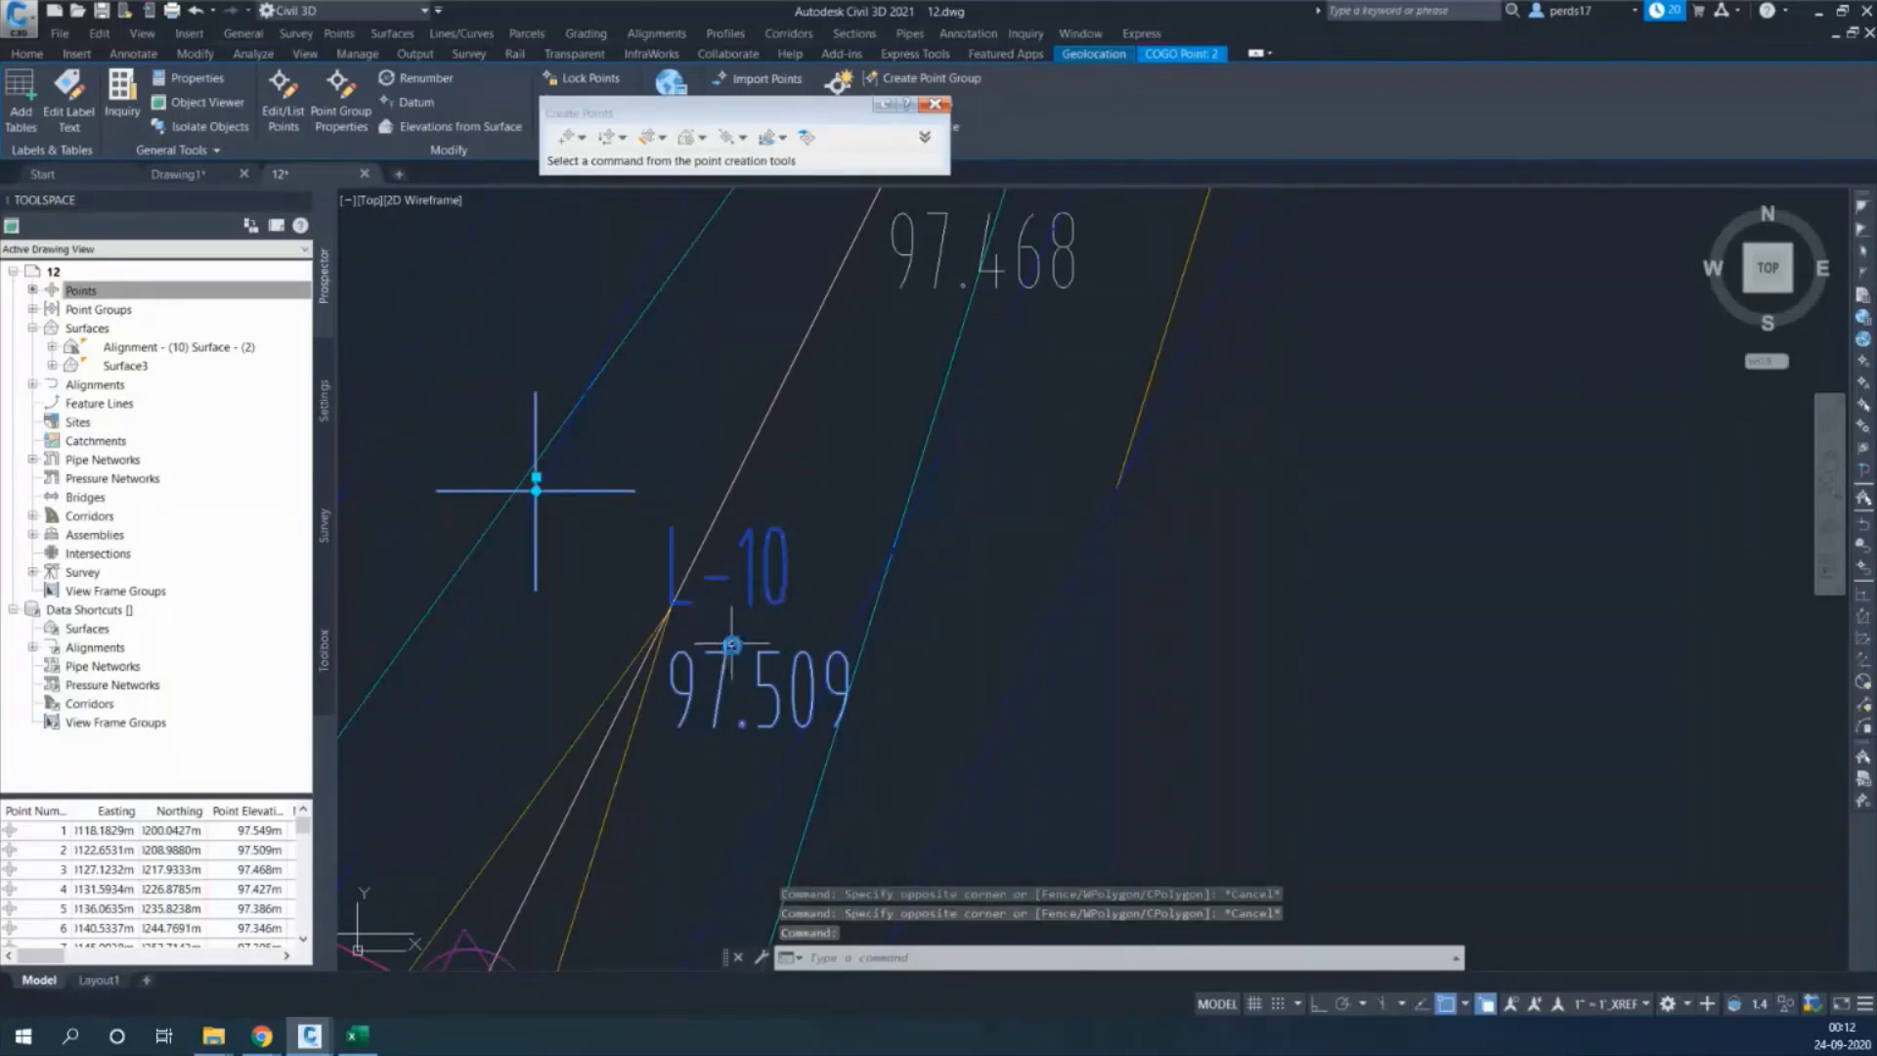
scroll(753, 599, down, 3)
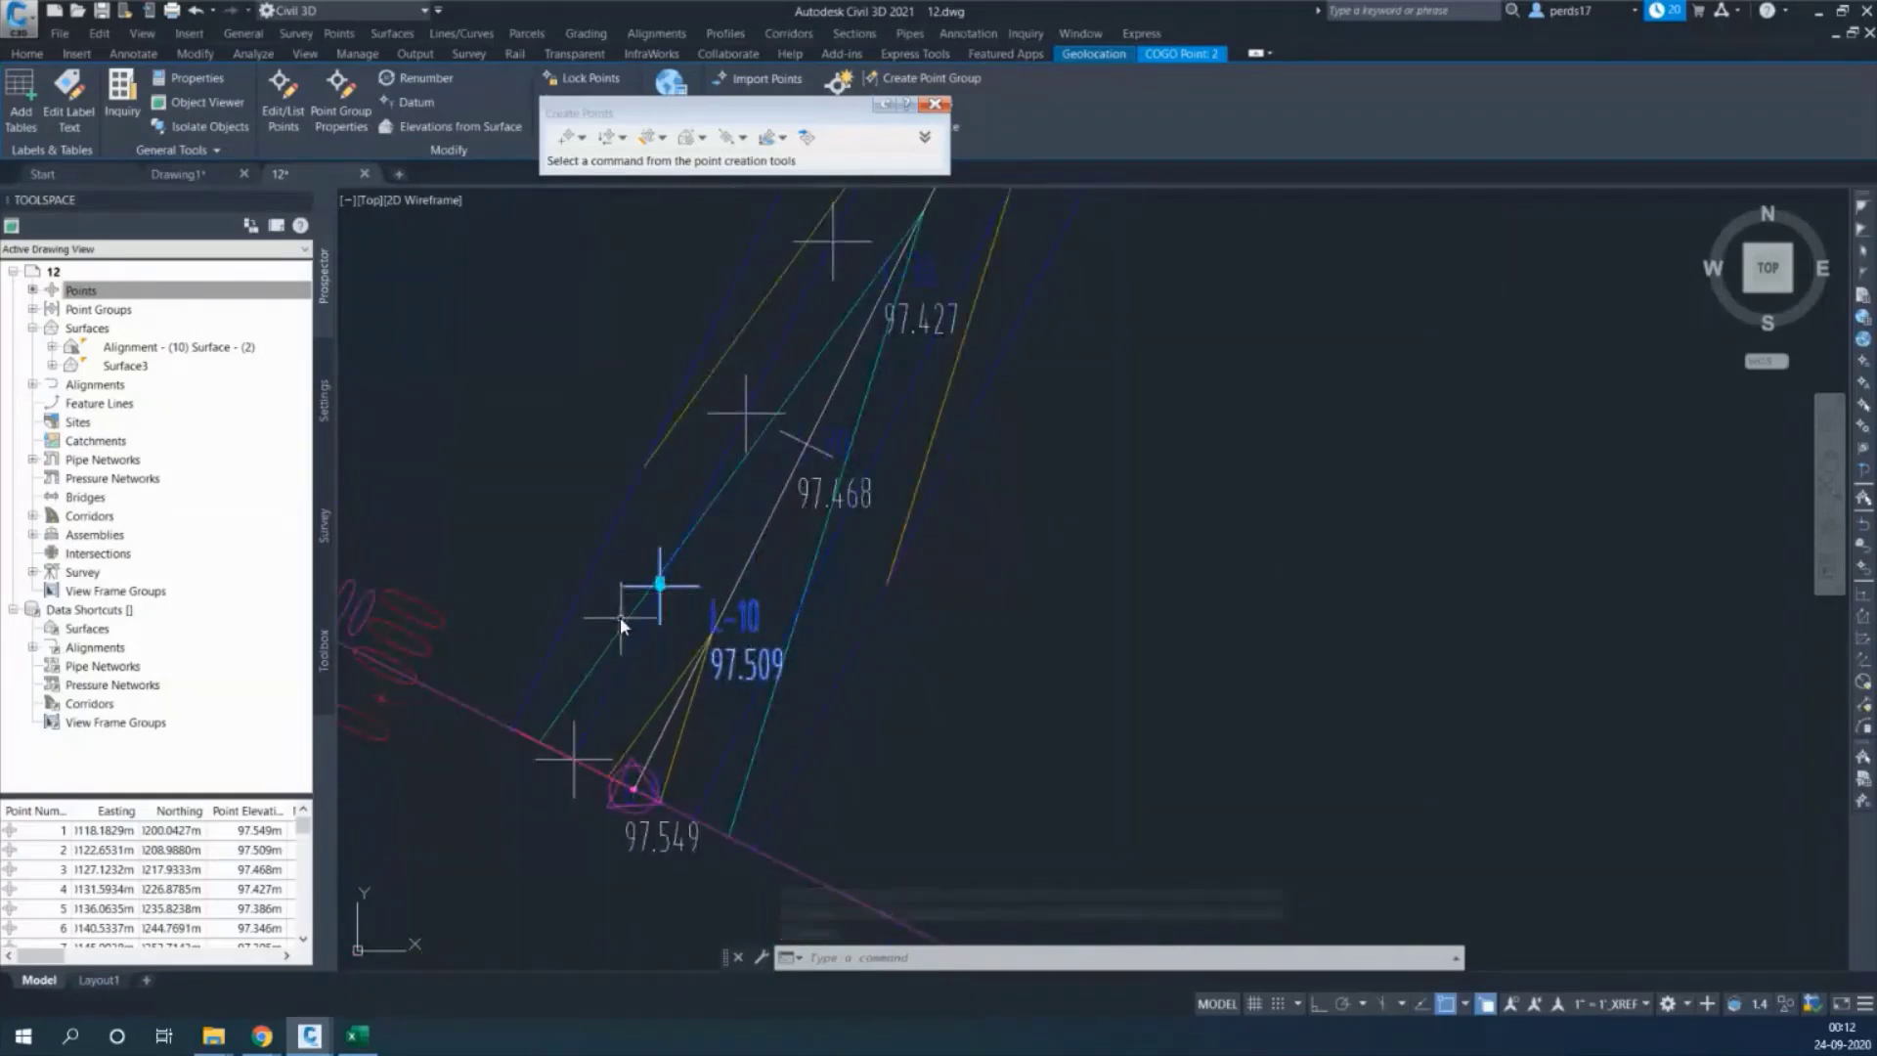
scroll(654, 679, down, 2)
key(Escape)
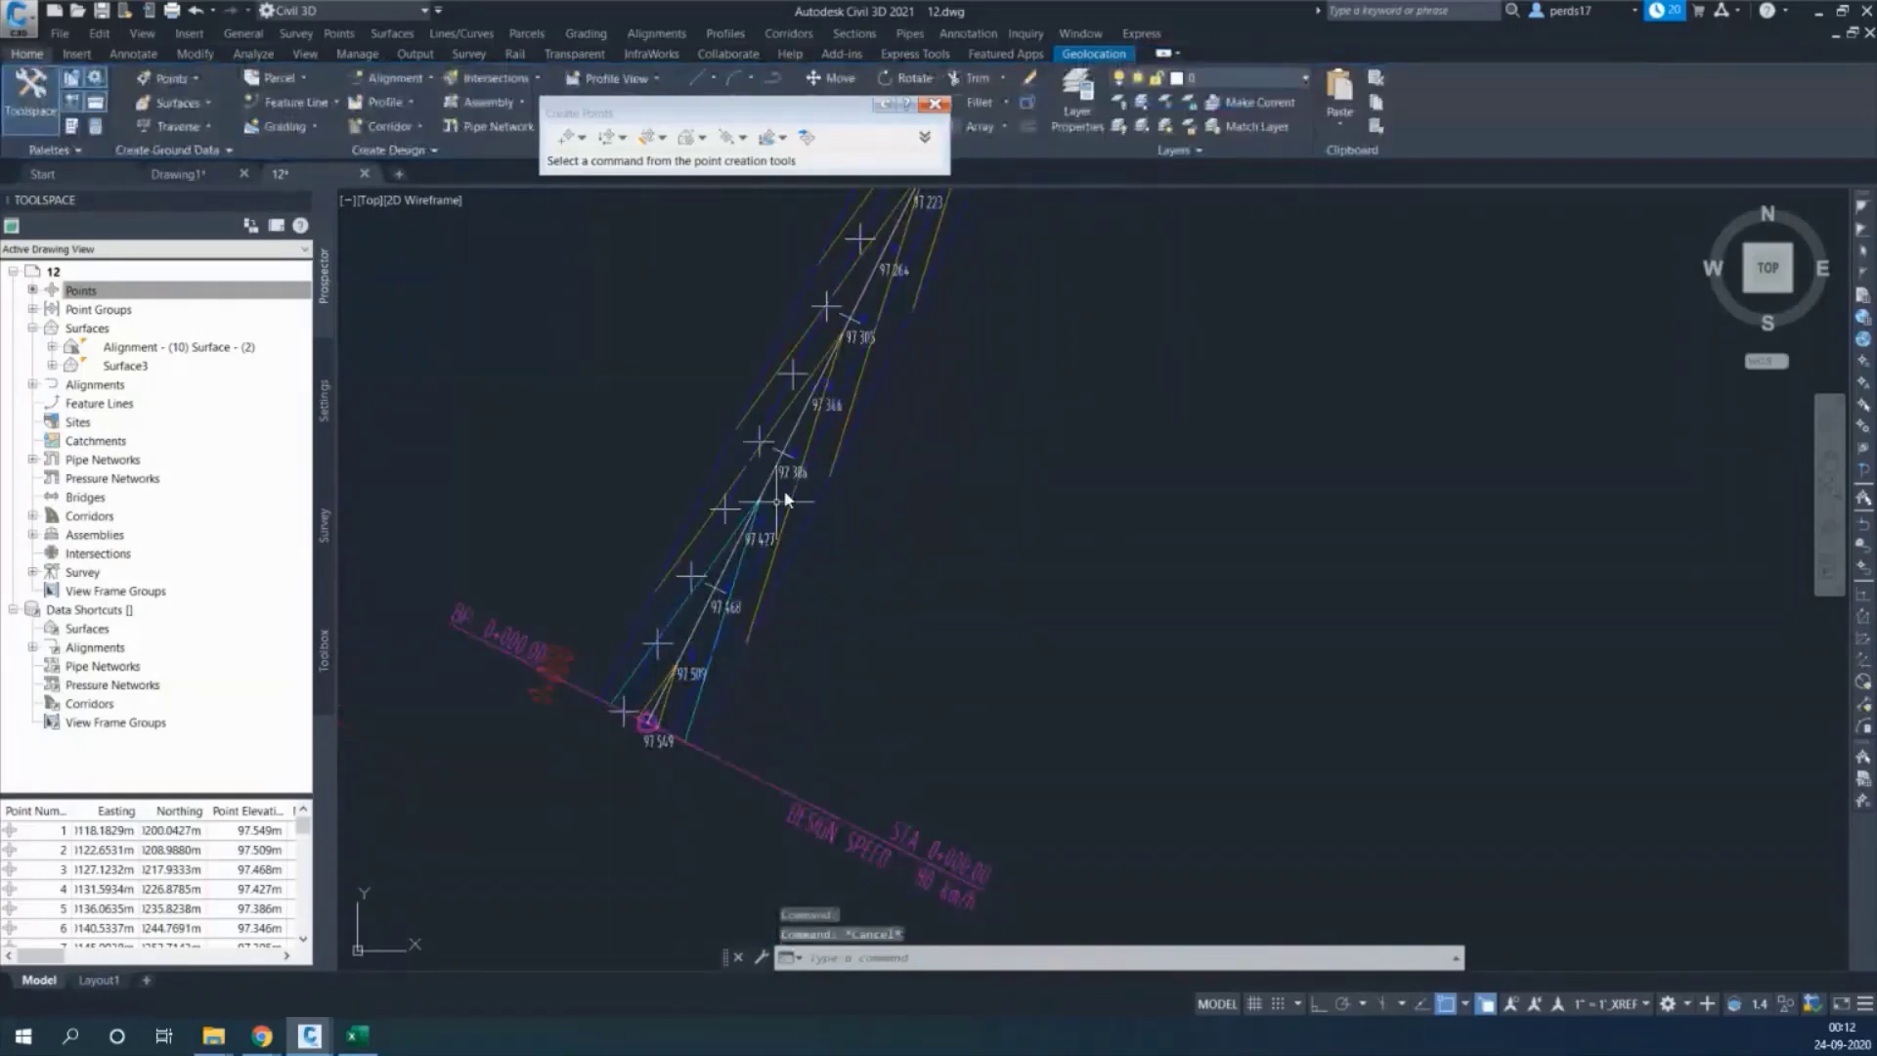
Examine the imported points and their chainage and elevation labels along the rest of the alignment, including the section near its far end
middle_drag(783, 488, 690, 681)
scroll(736, 547, up, 6)
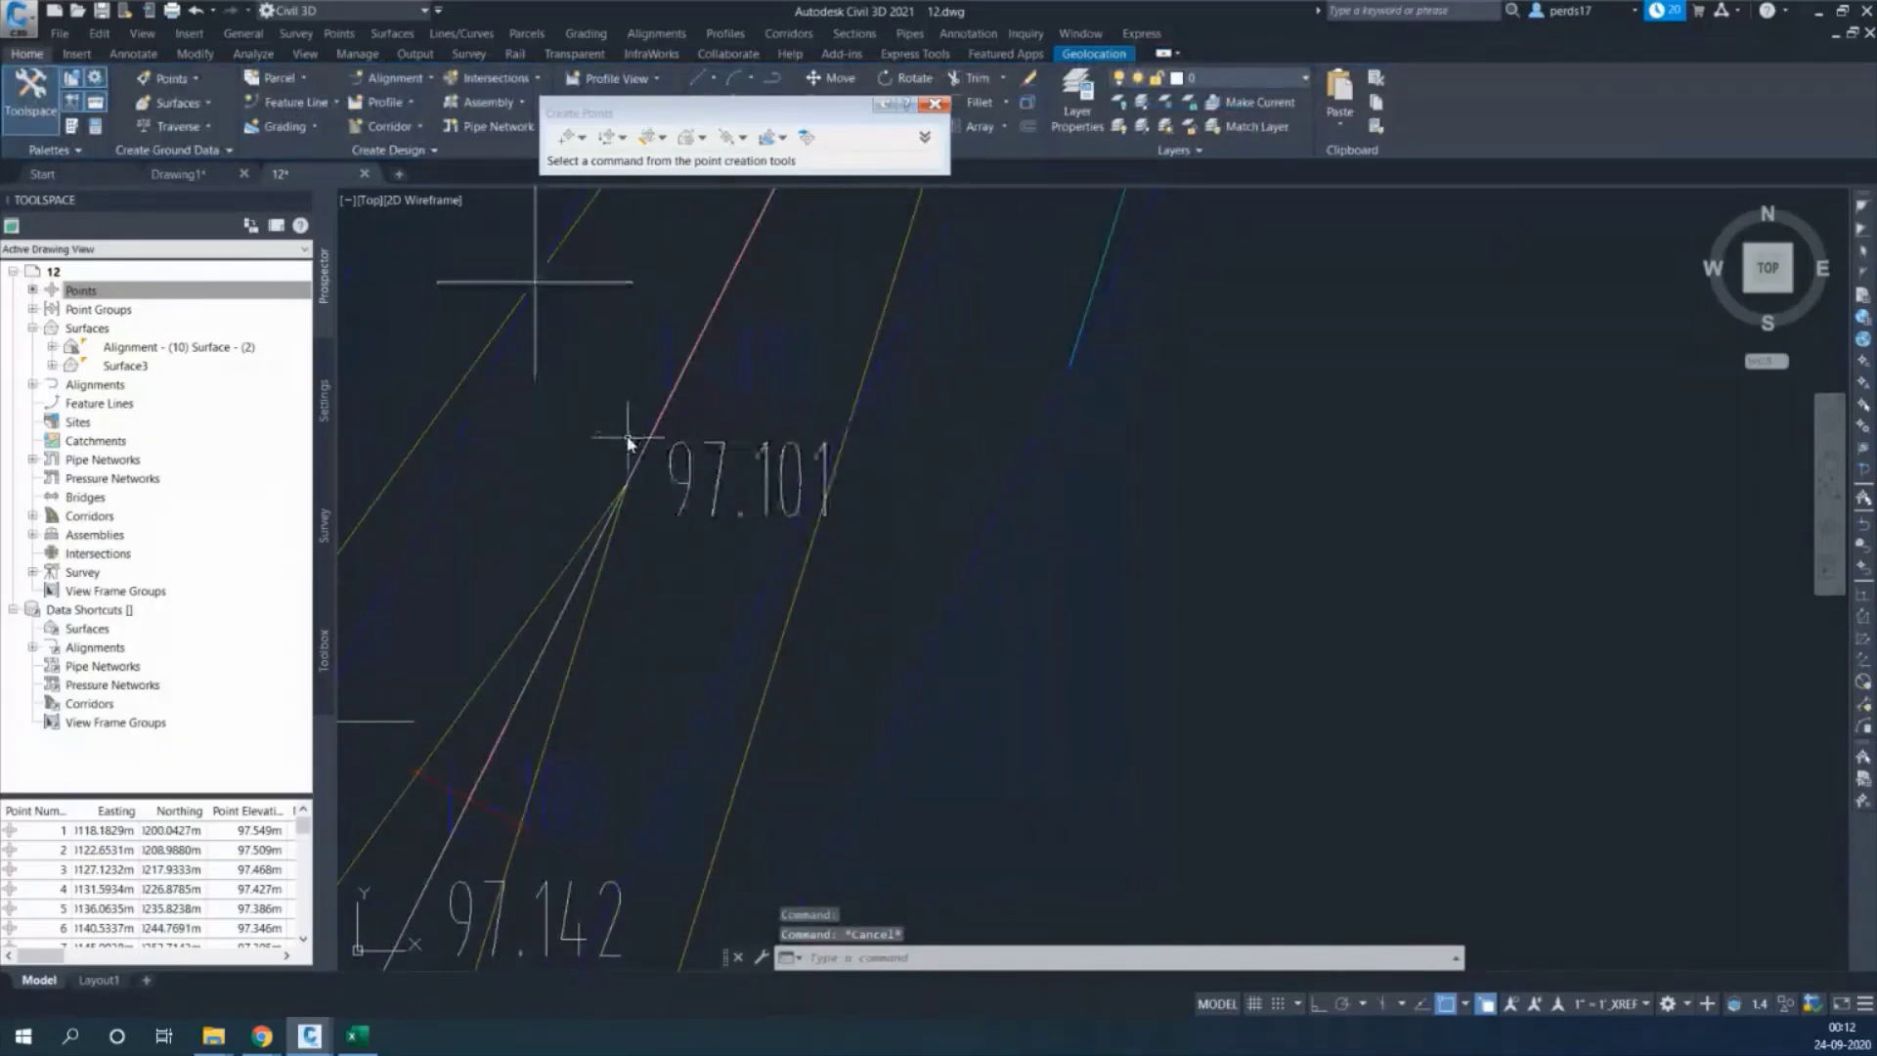
scroll(865, 480, down, 6)
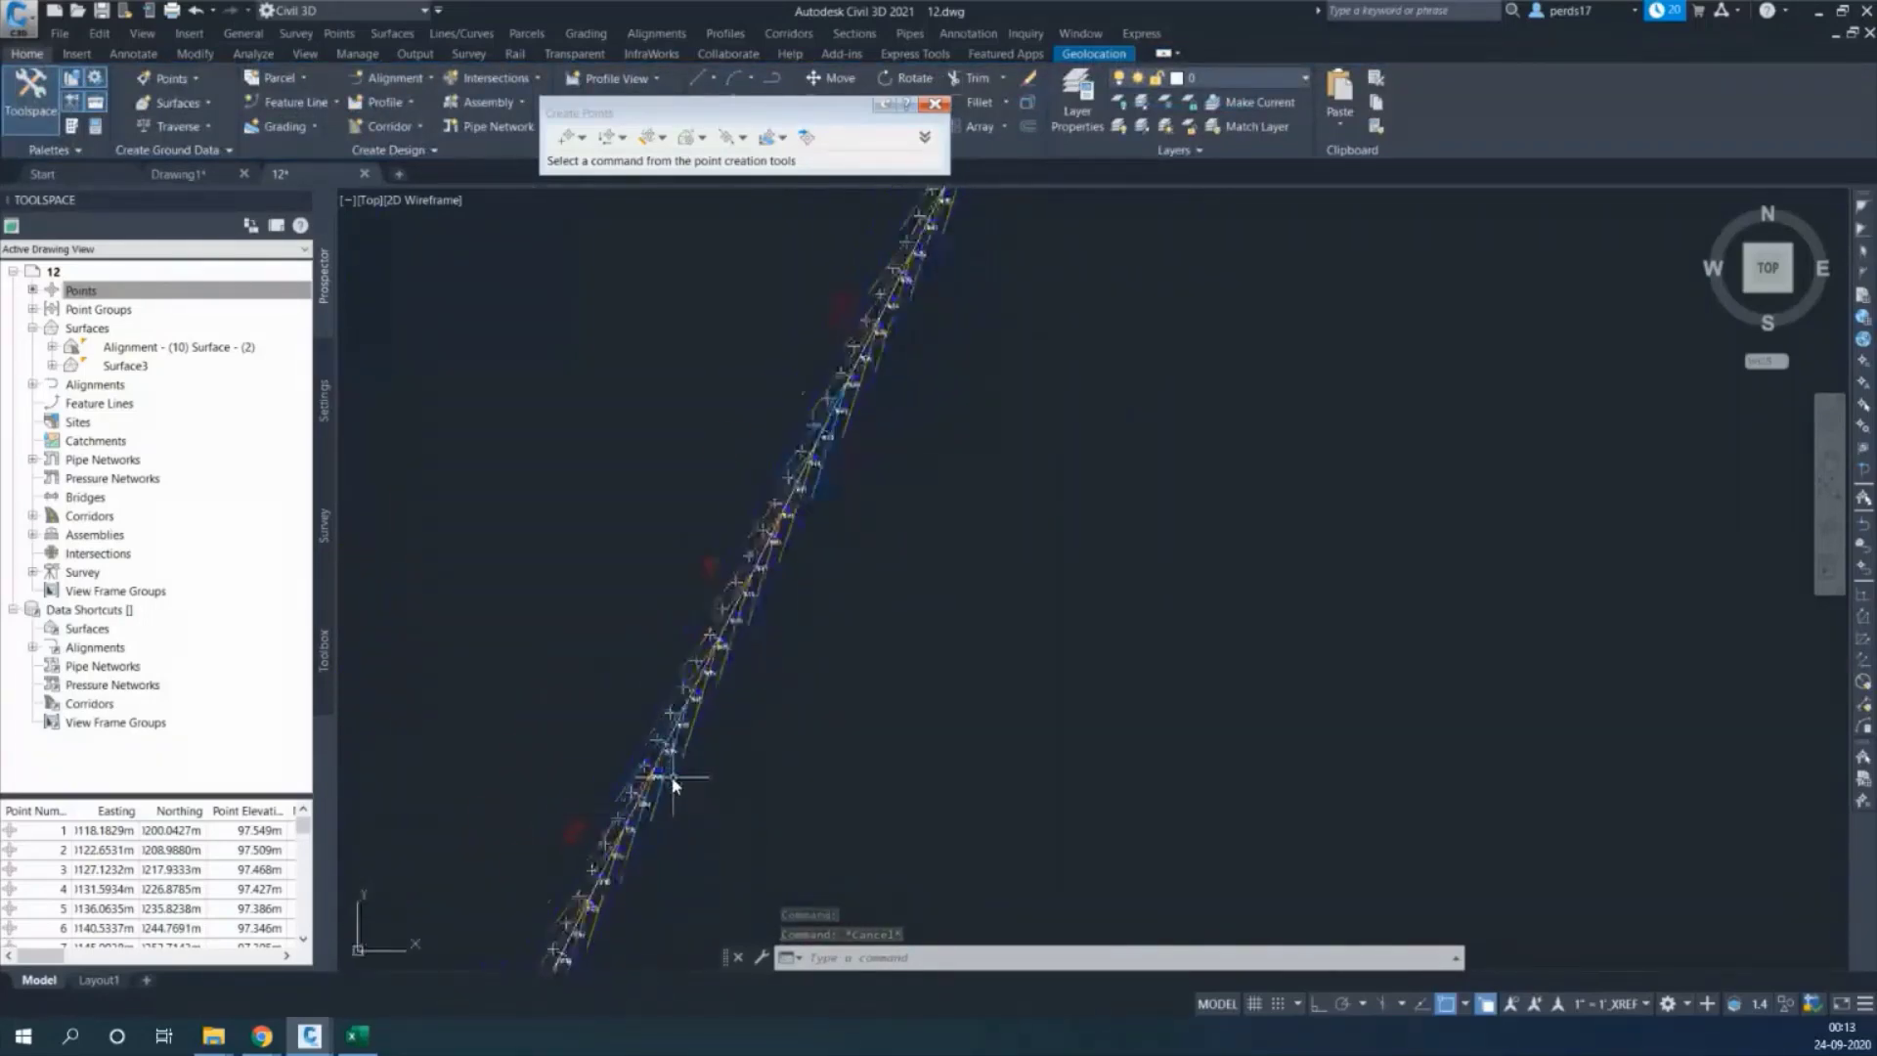
scroll(776, 704, up, 2)
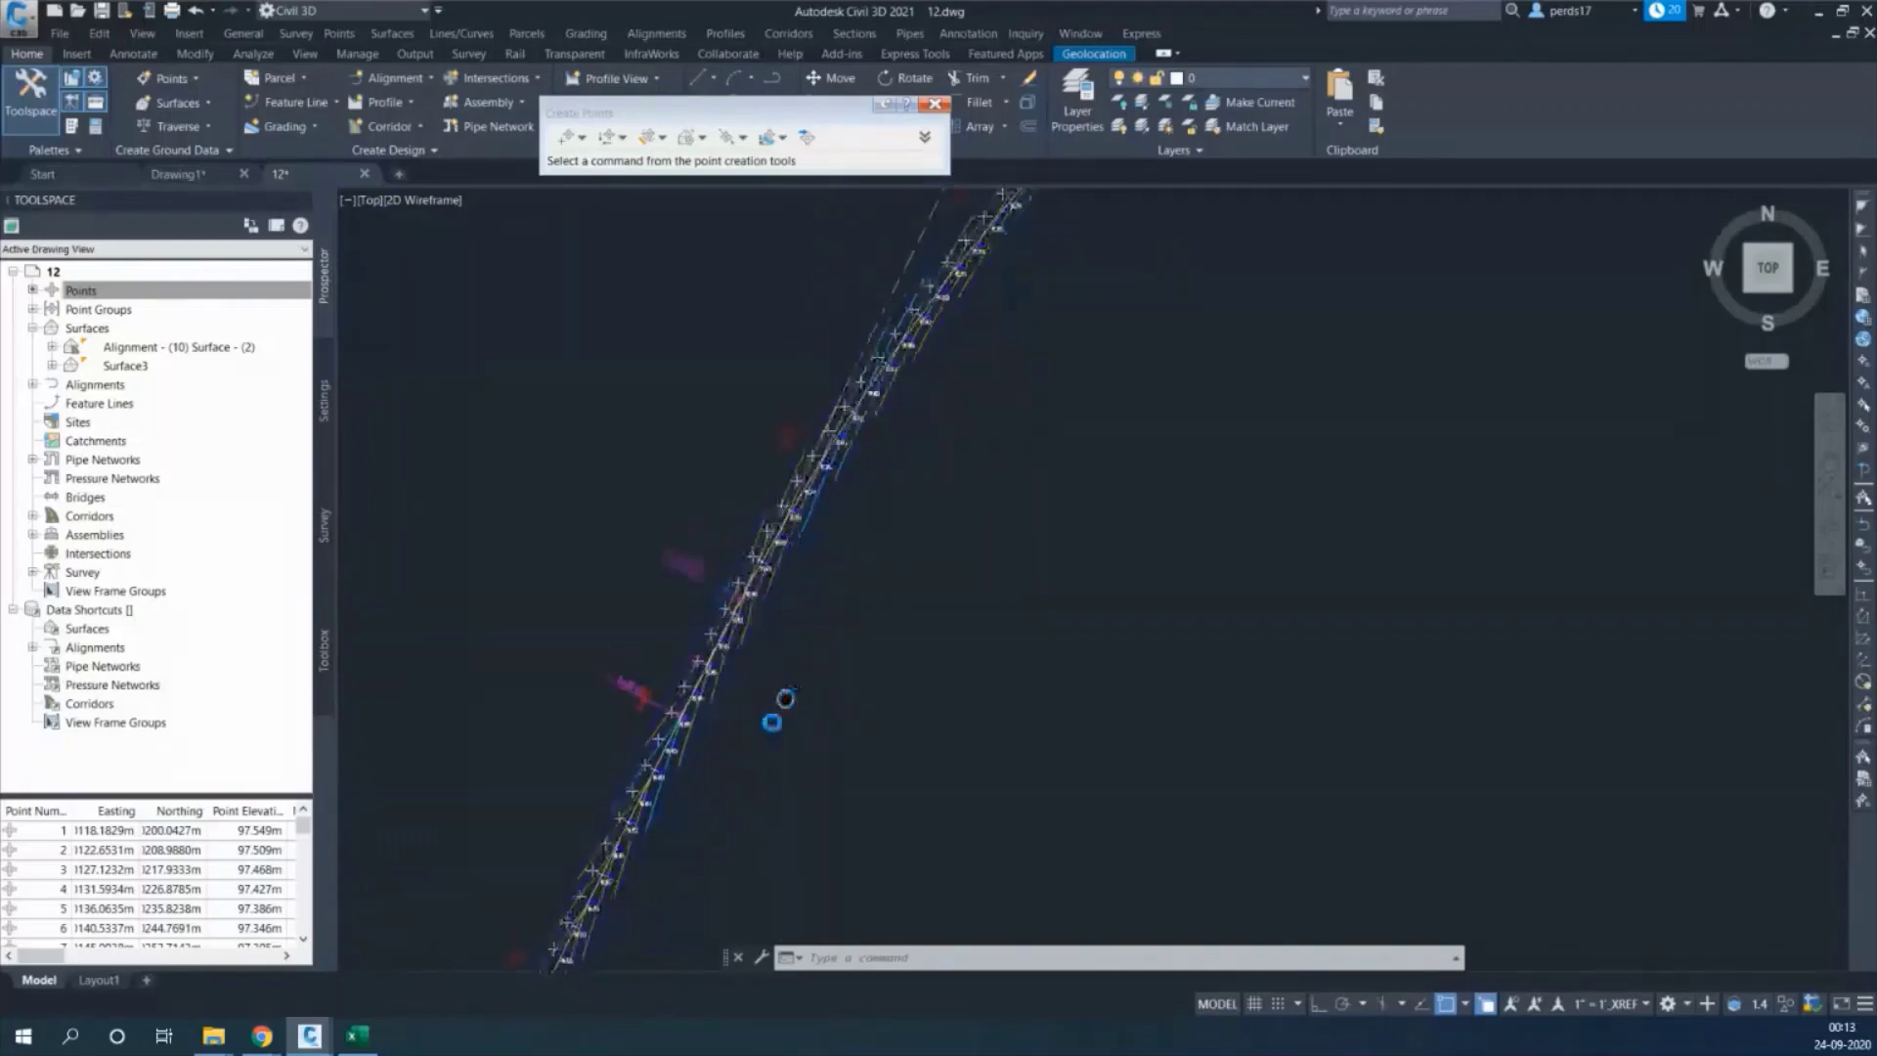
scroll(897, 459, down, 3)
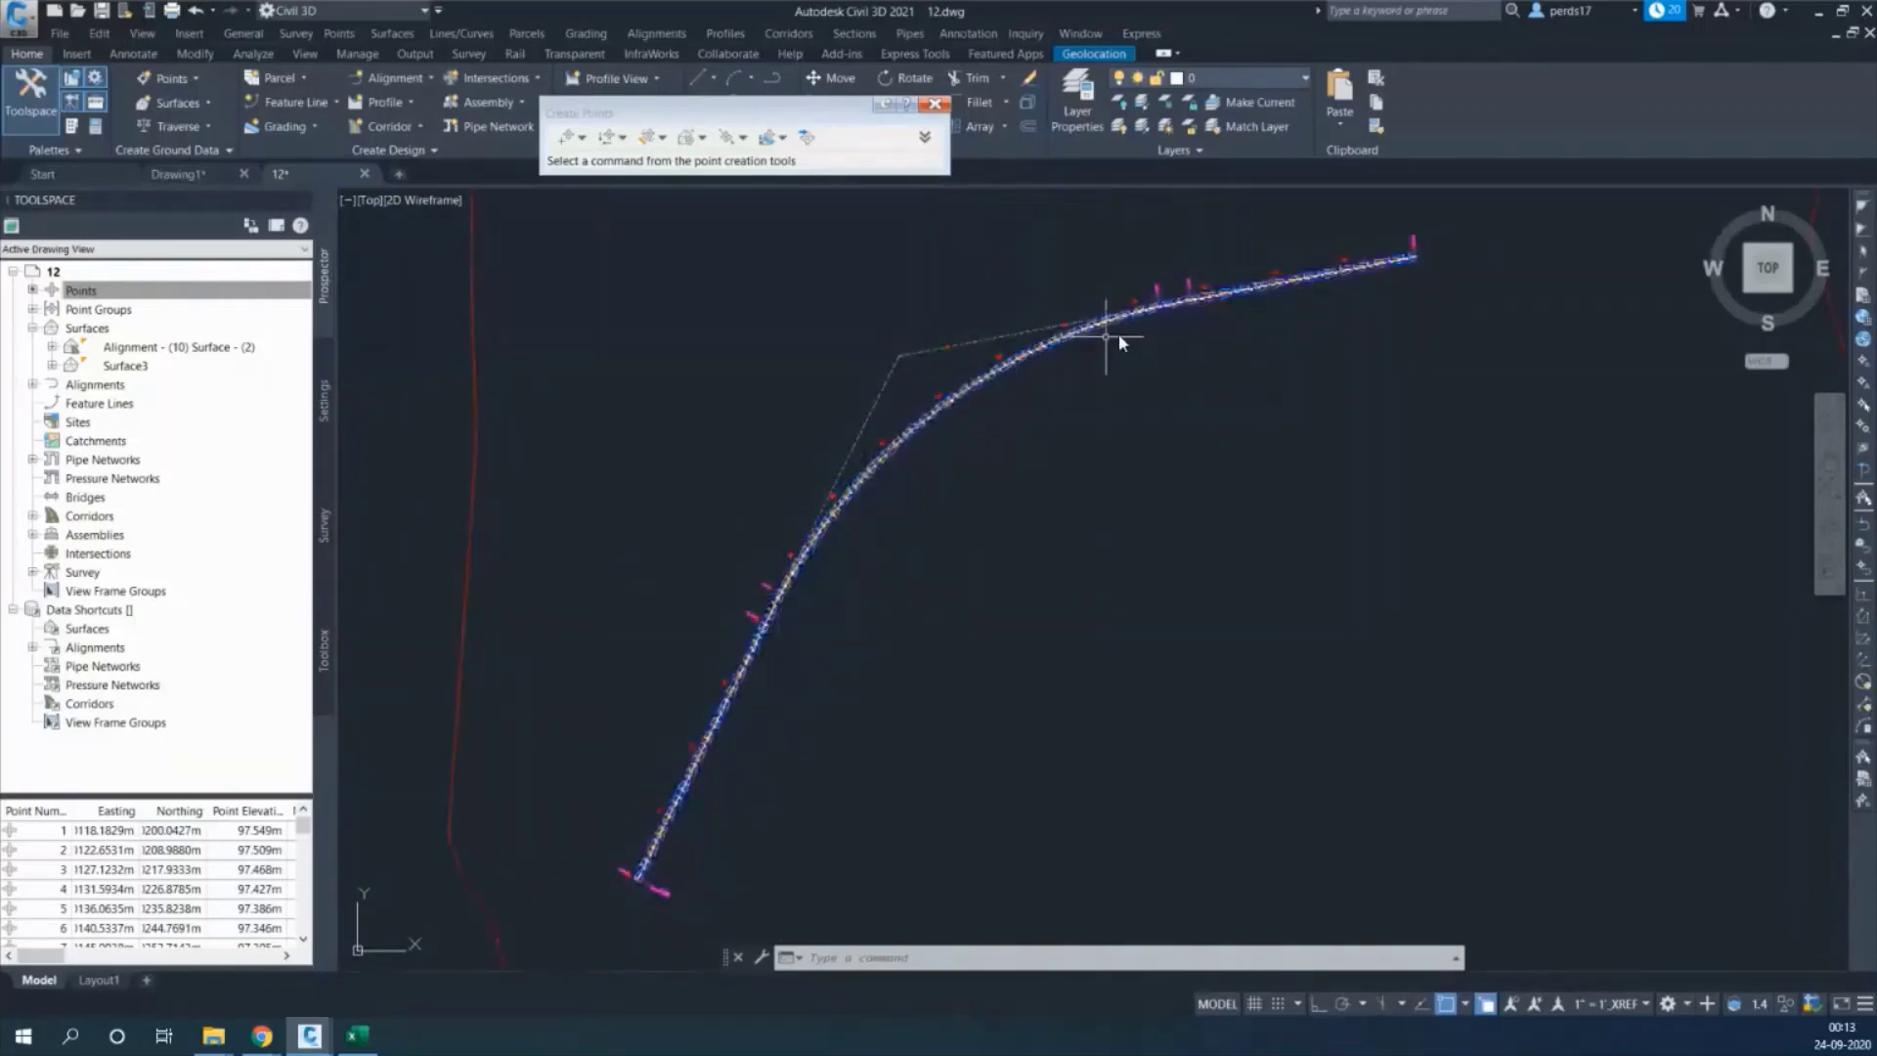
scroll(1118, 332, up, 5)
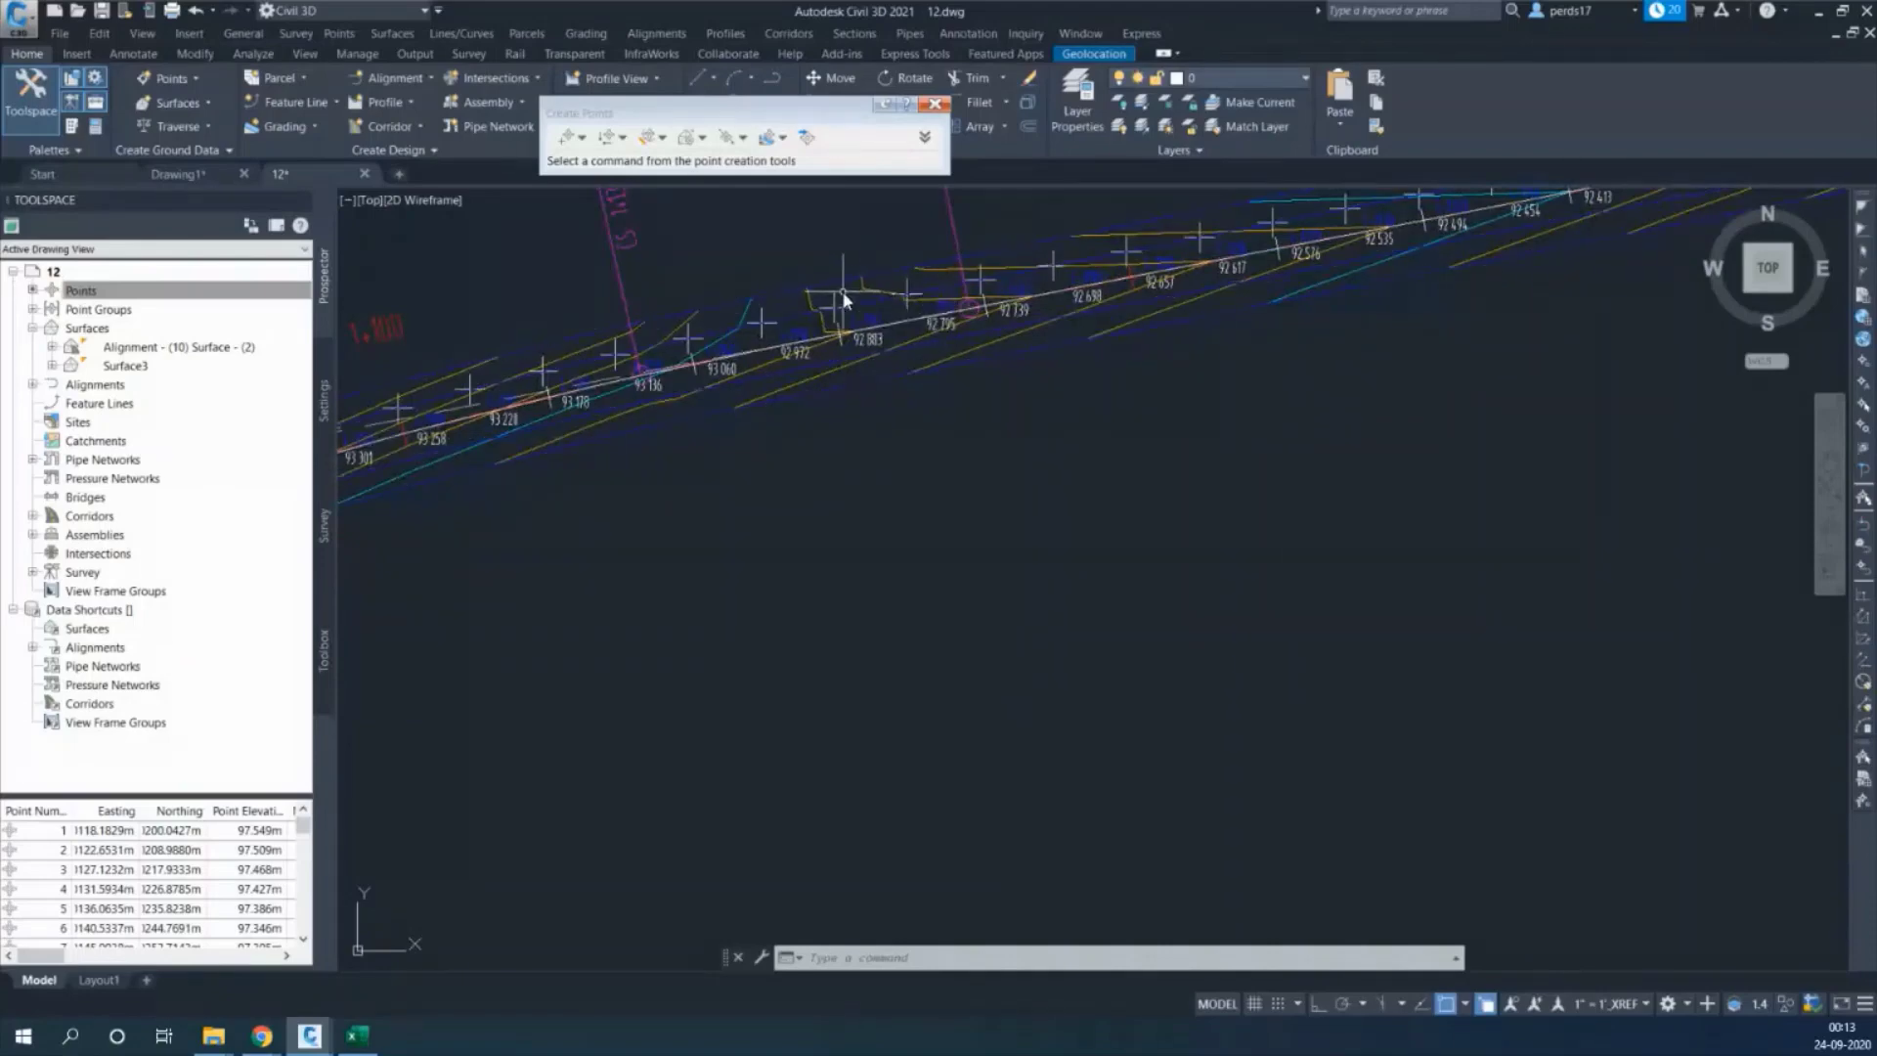
scroll(855, 315, up, 4)
scroll(855, 315, up, 2)
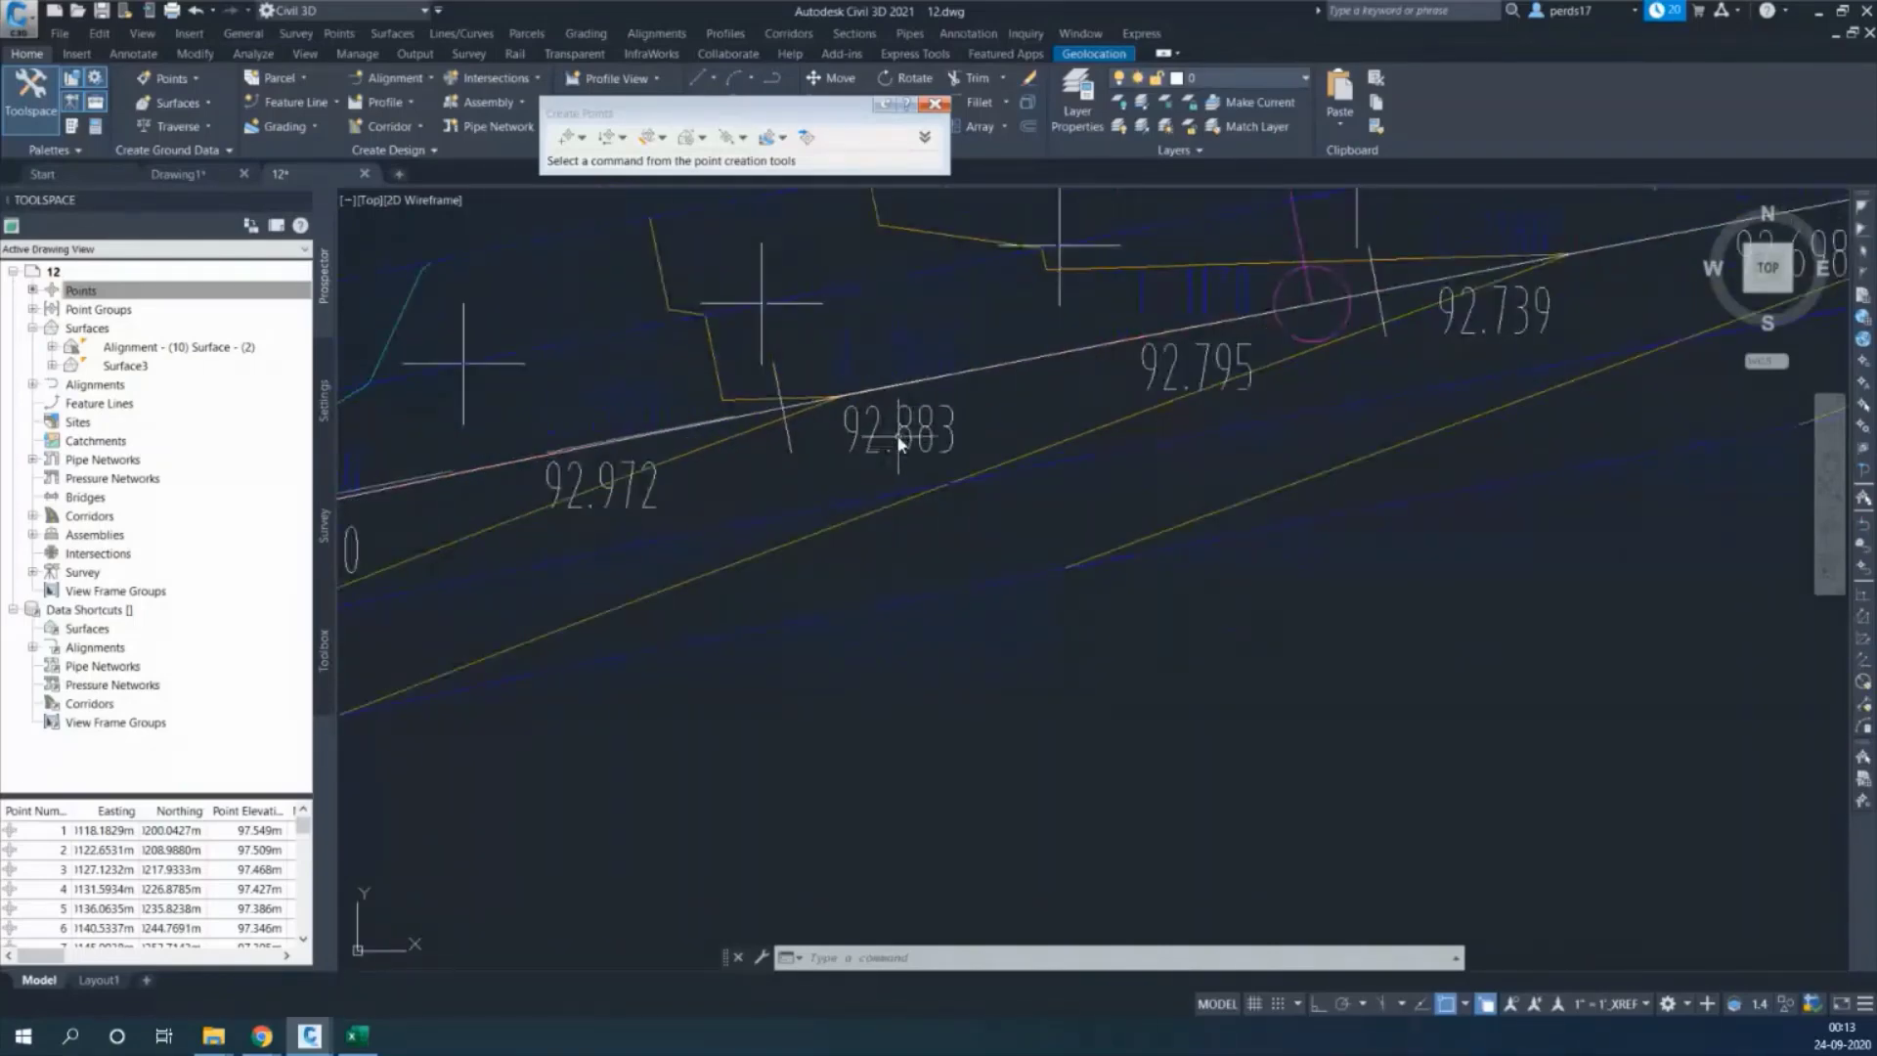
mouse_move(914, 415)
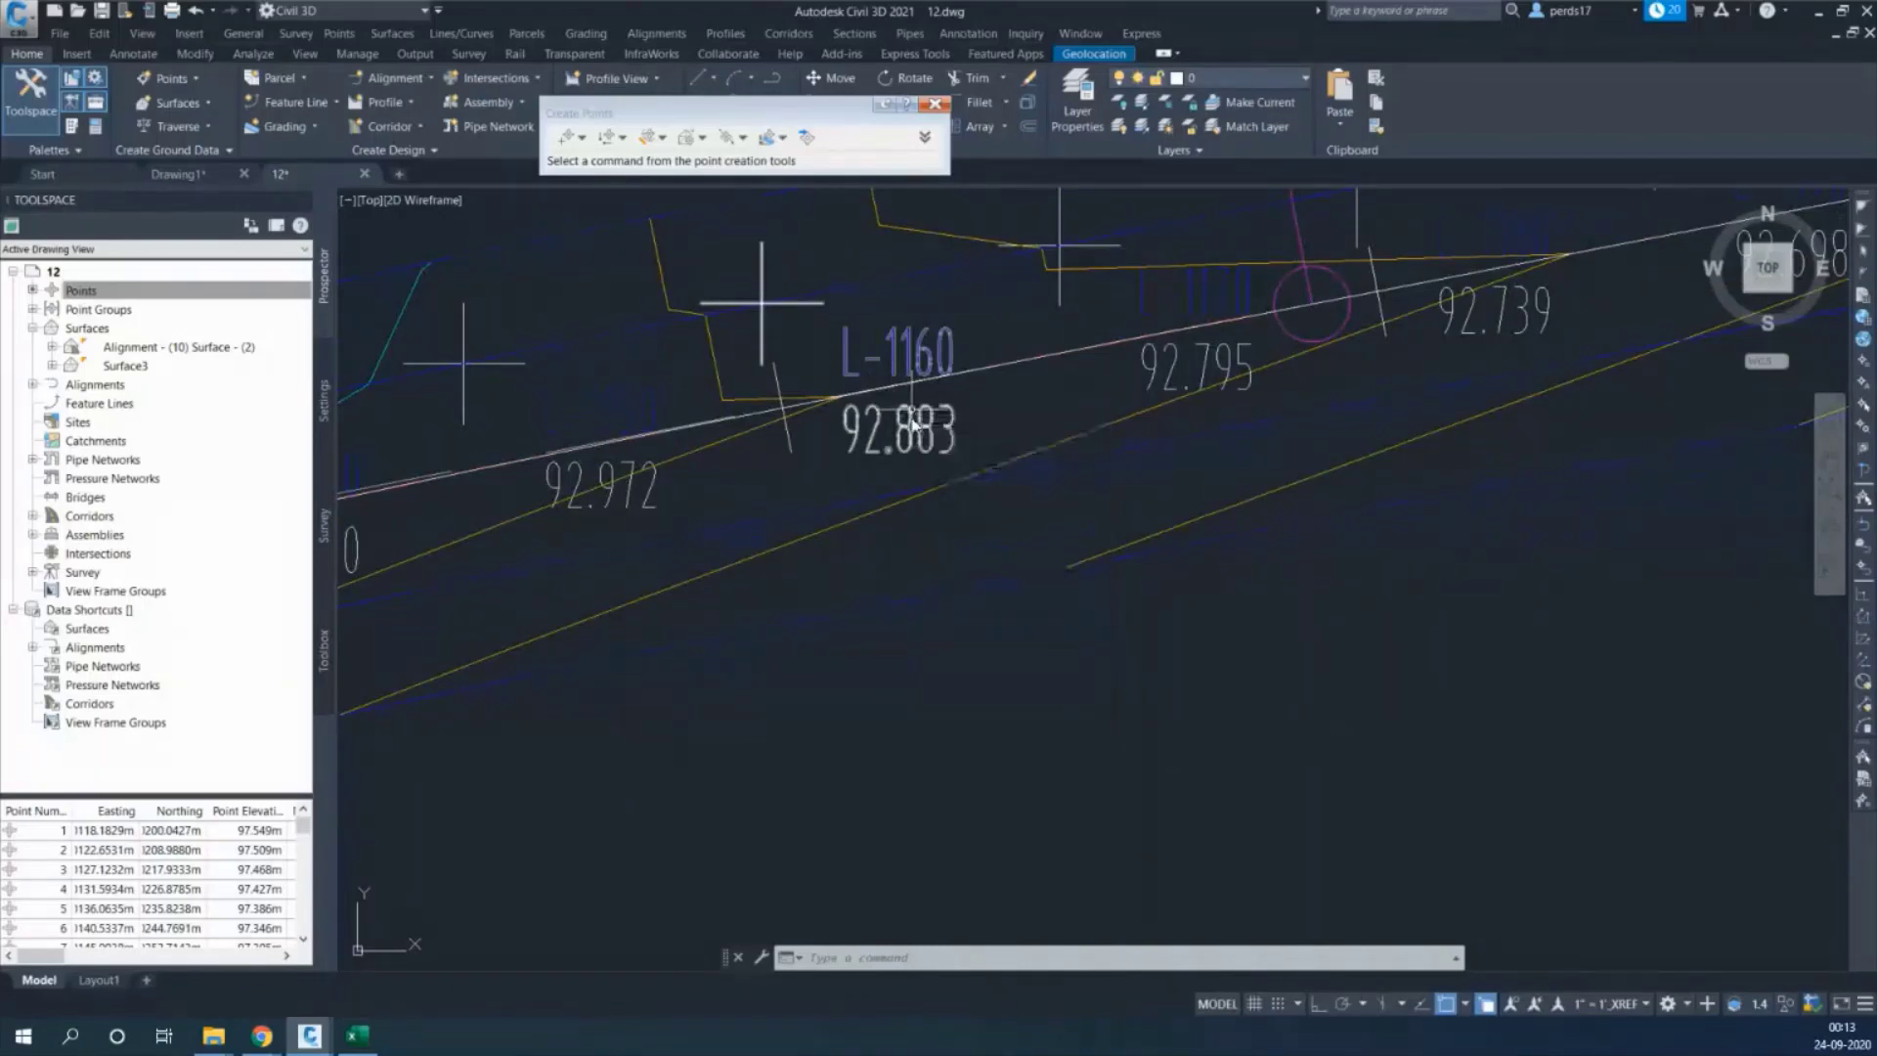
scroll(870, 340, up, 4)
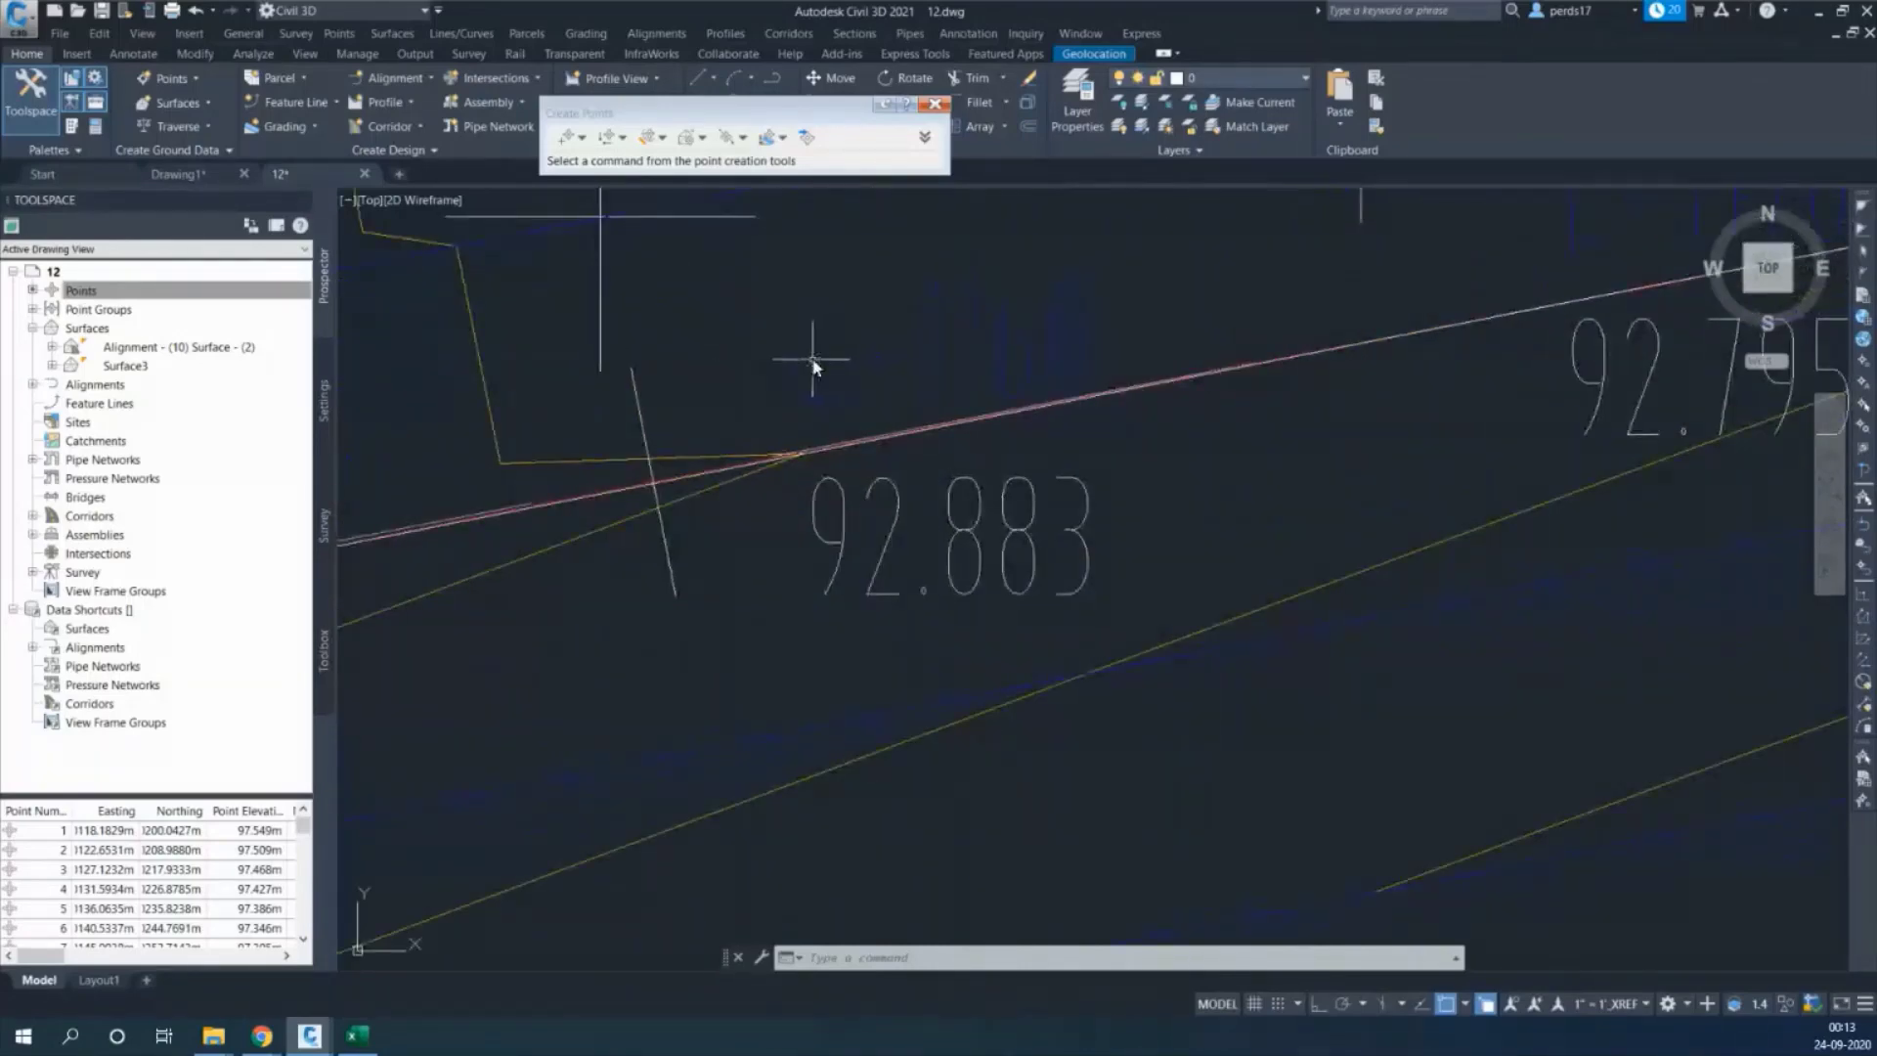
scroll(840, 442, down, 4)
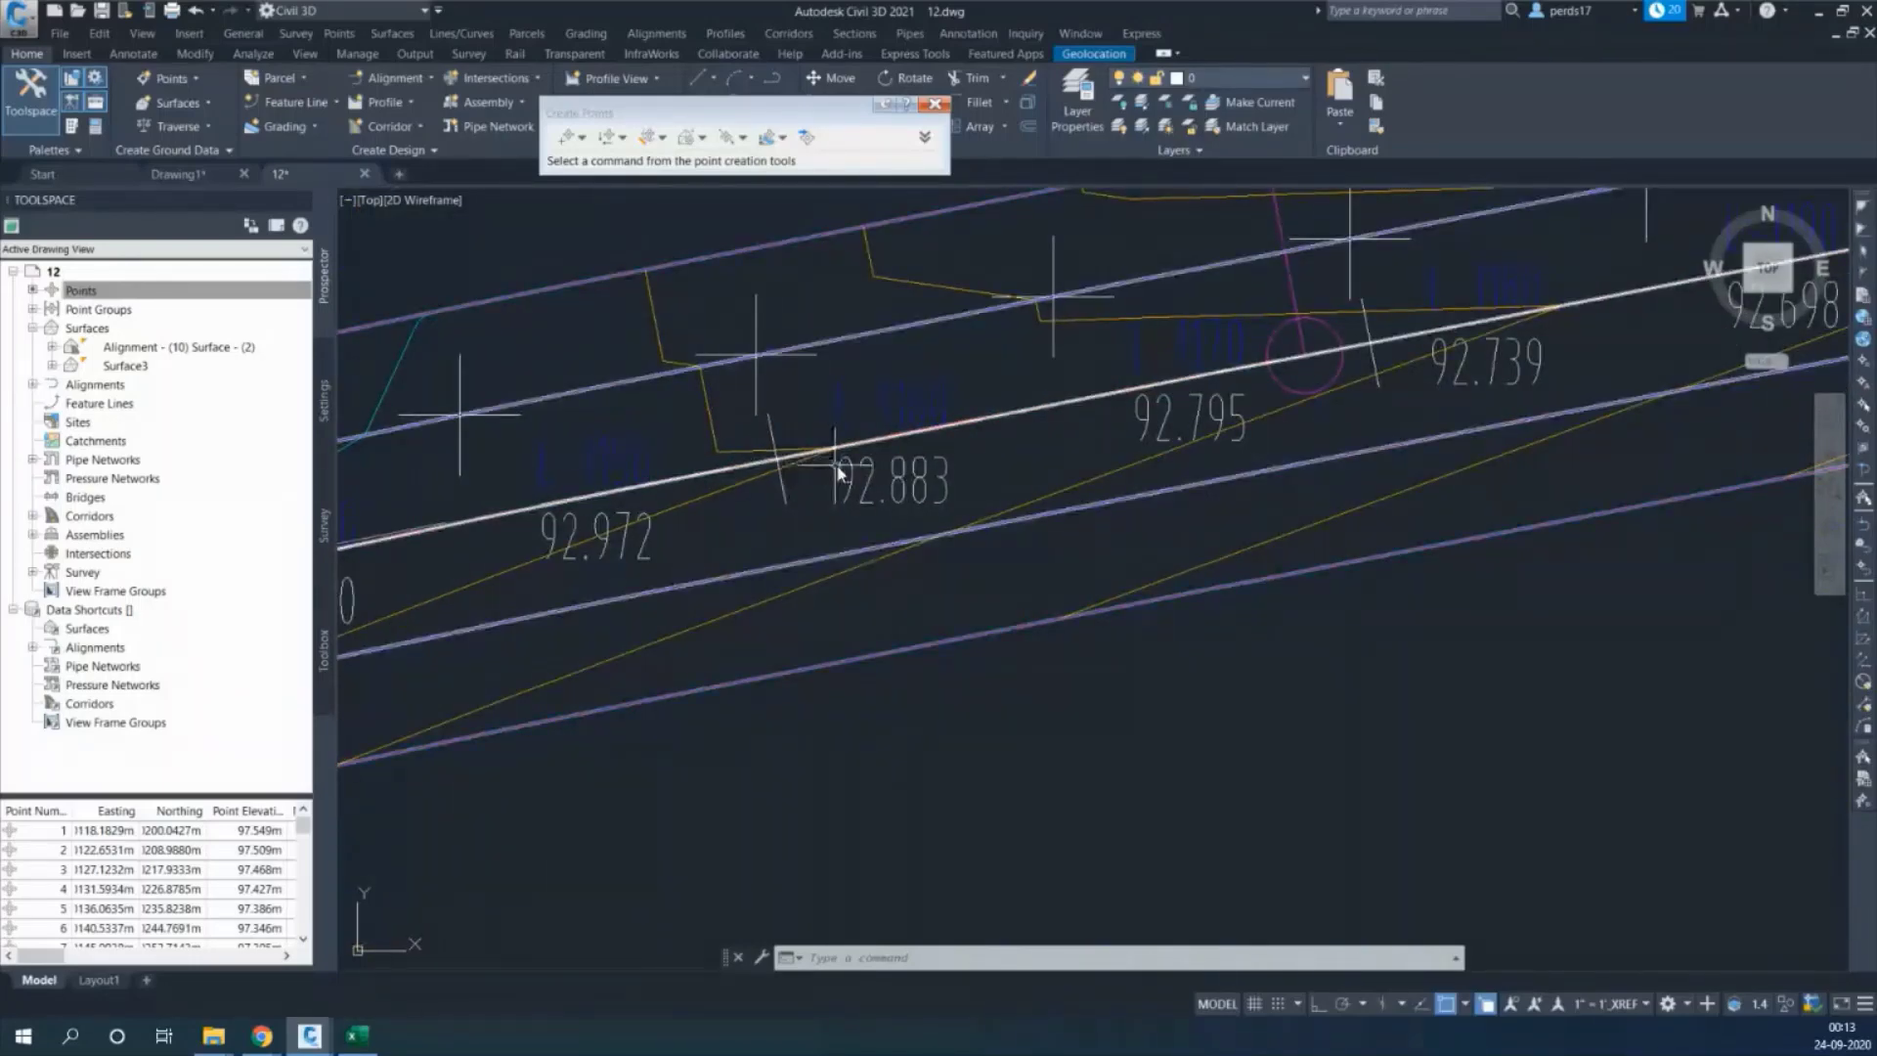
scroll(792, 459, down, 5)
scroll(801, 481, down, 5)
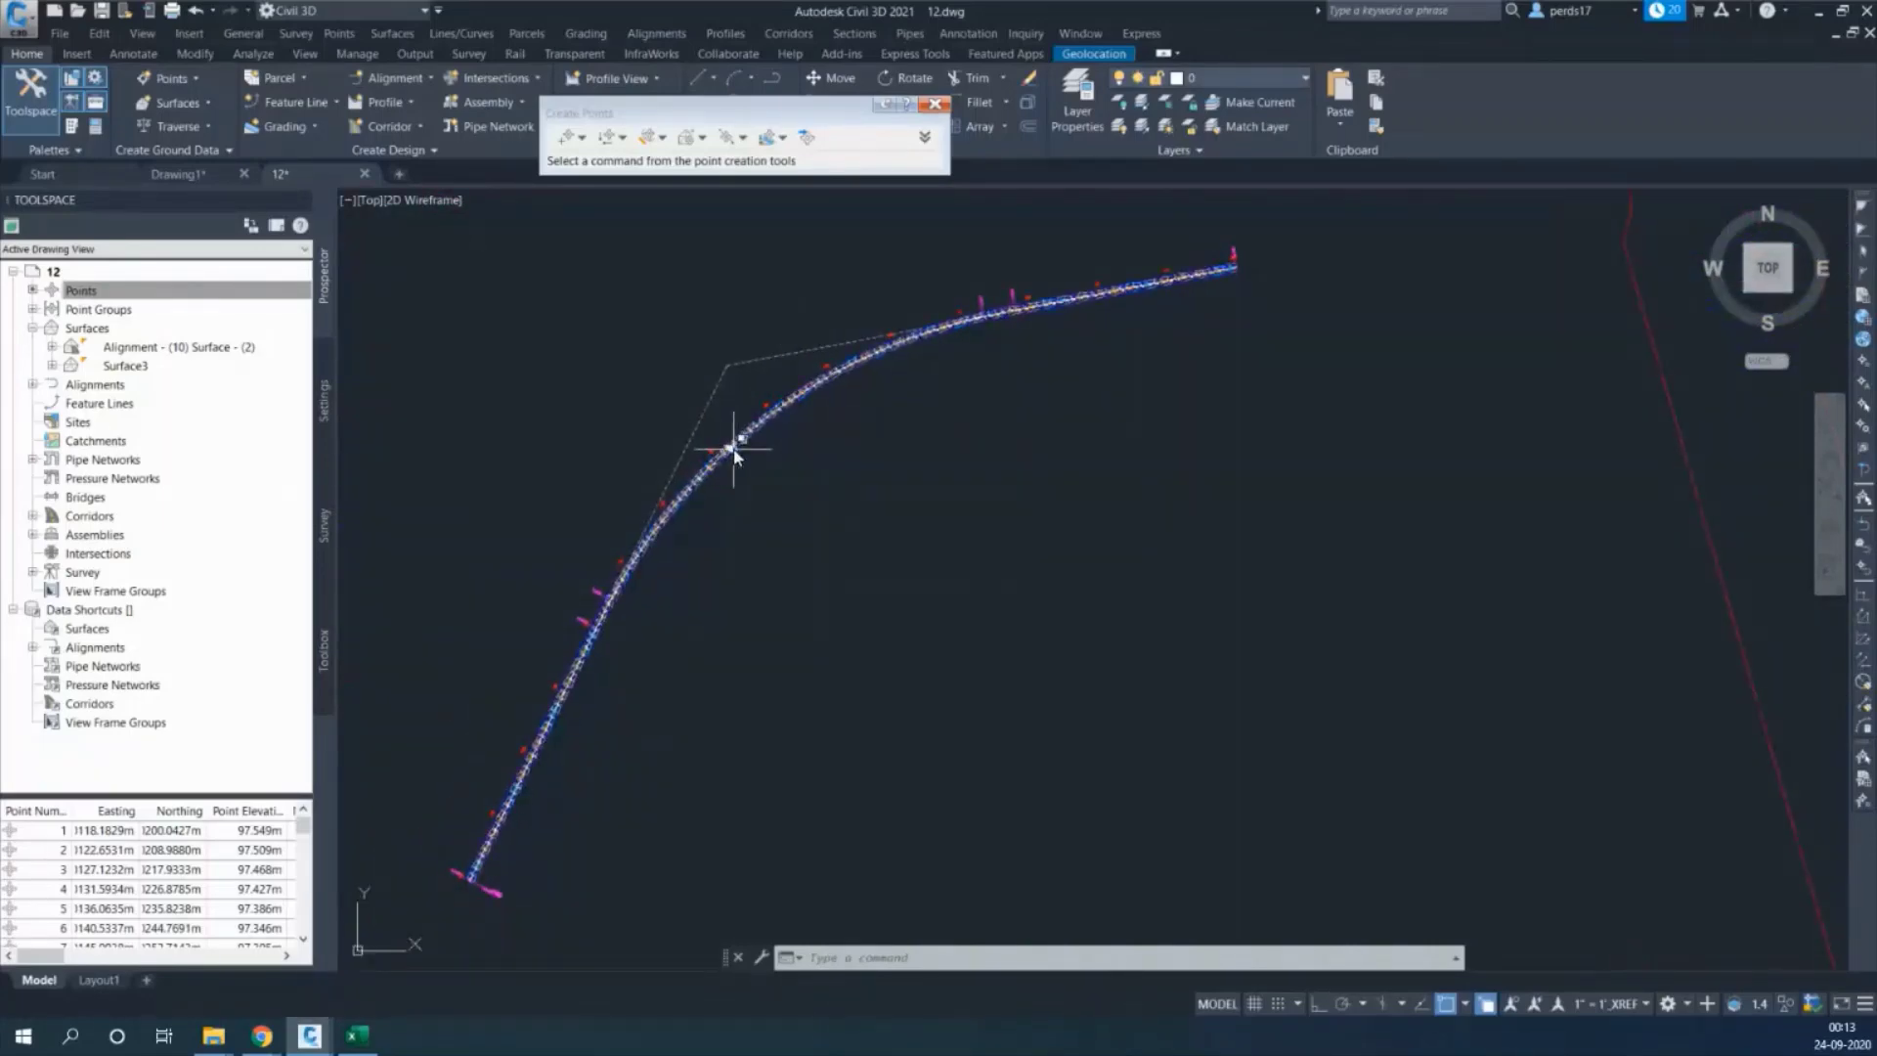
mouse_move(734, 453)
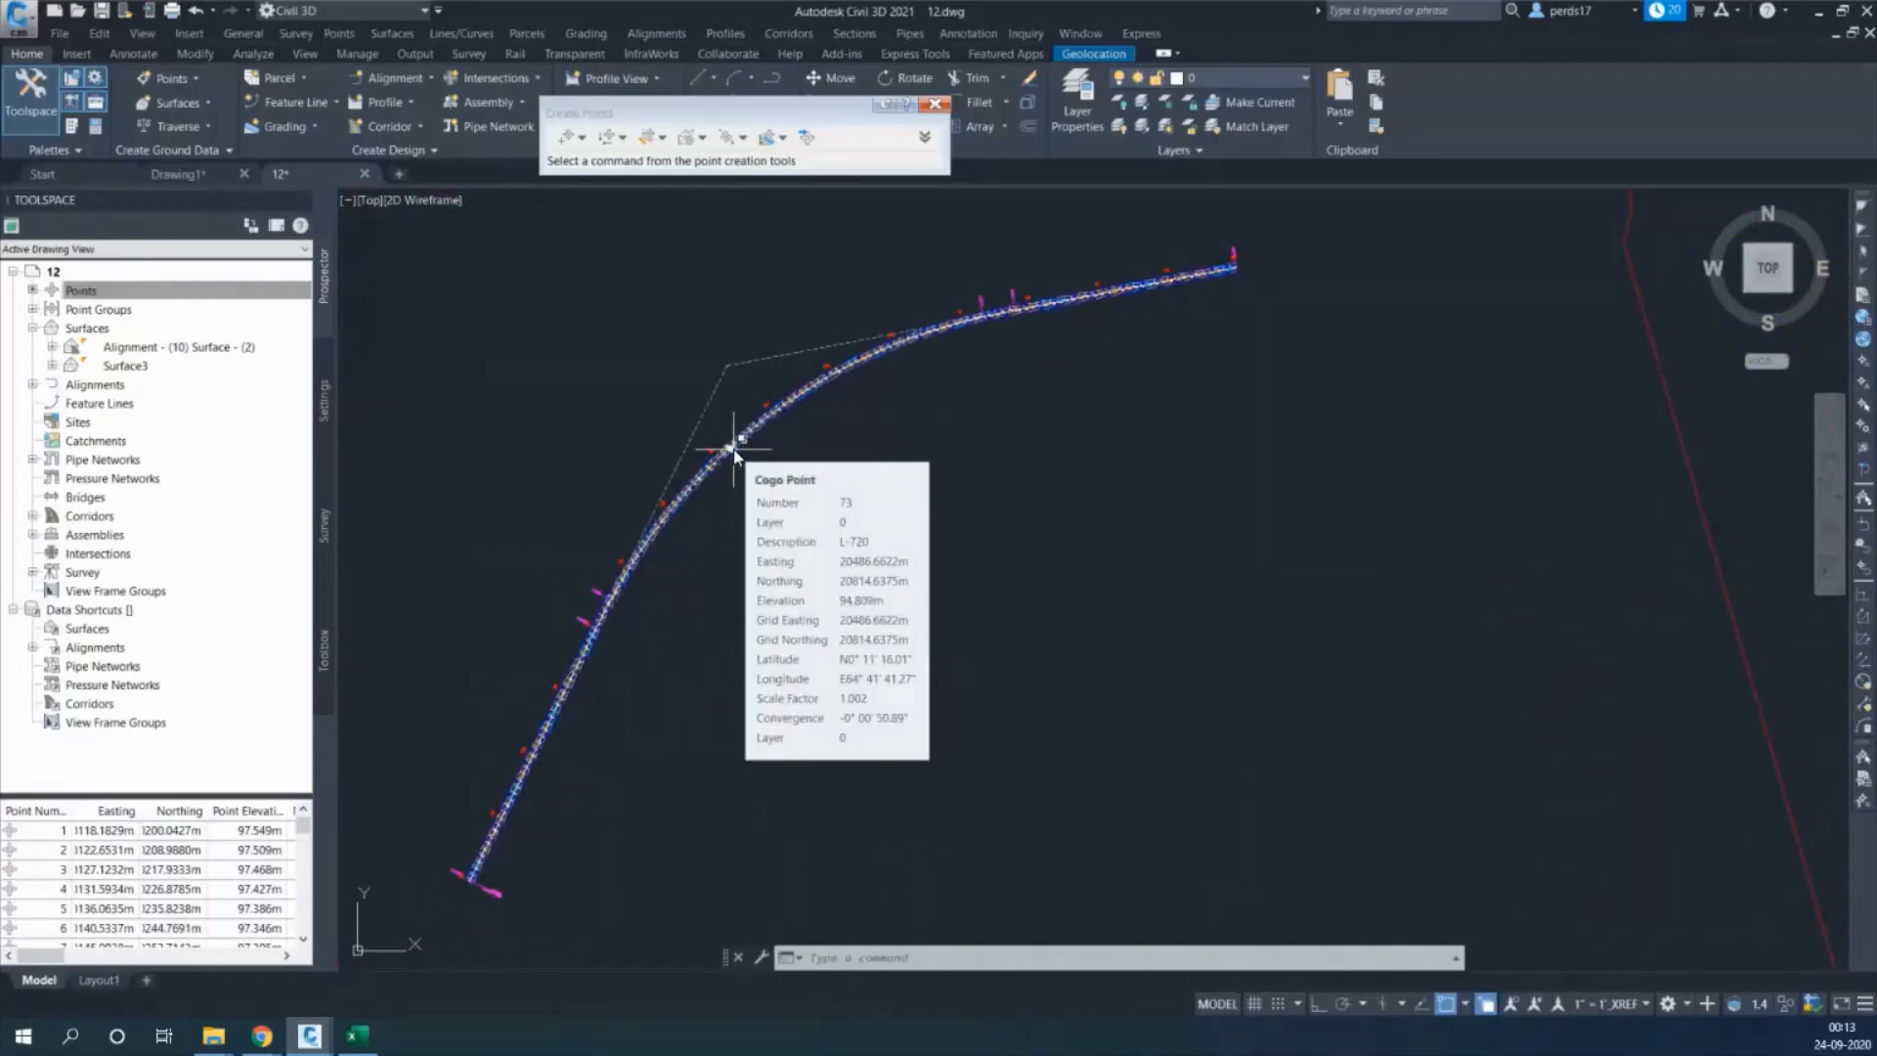
mouse_move(1065, 371)
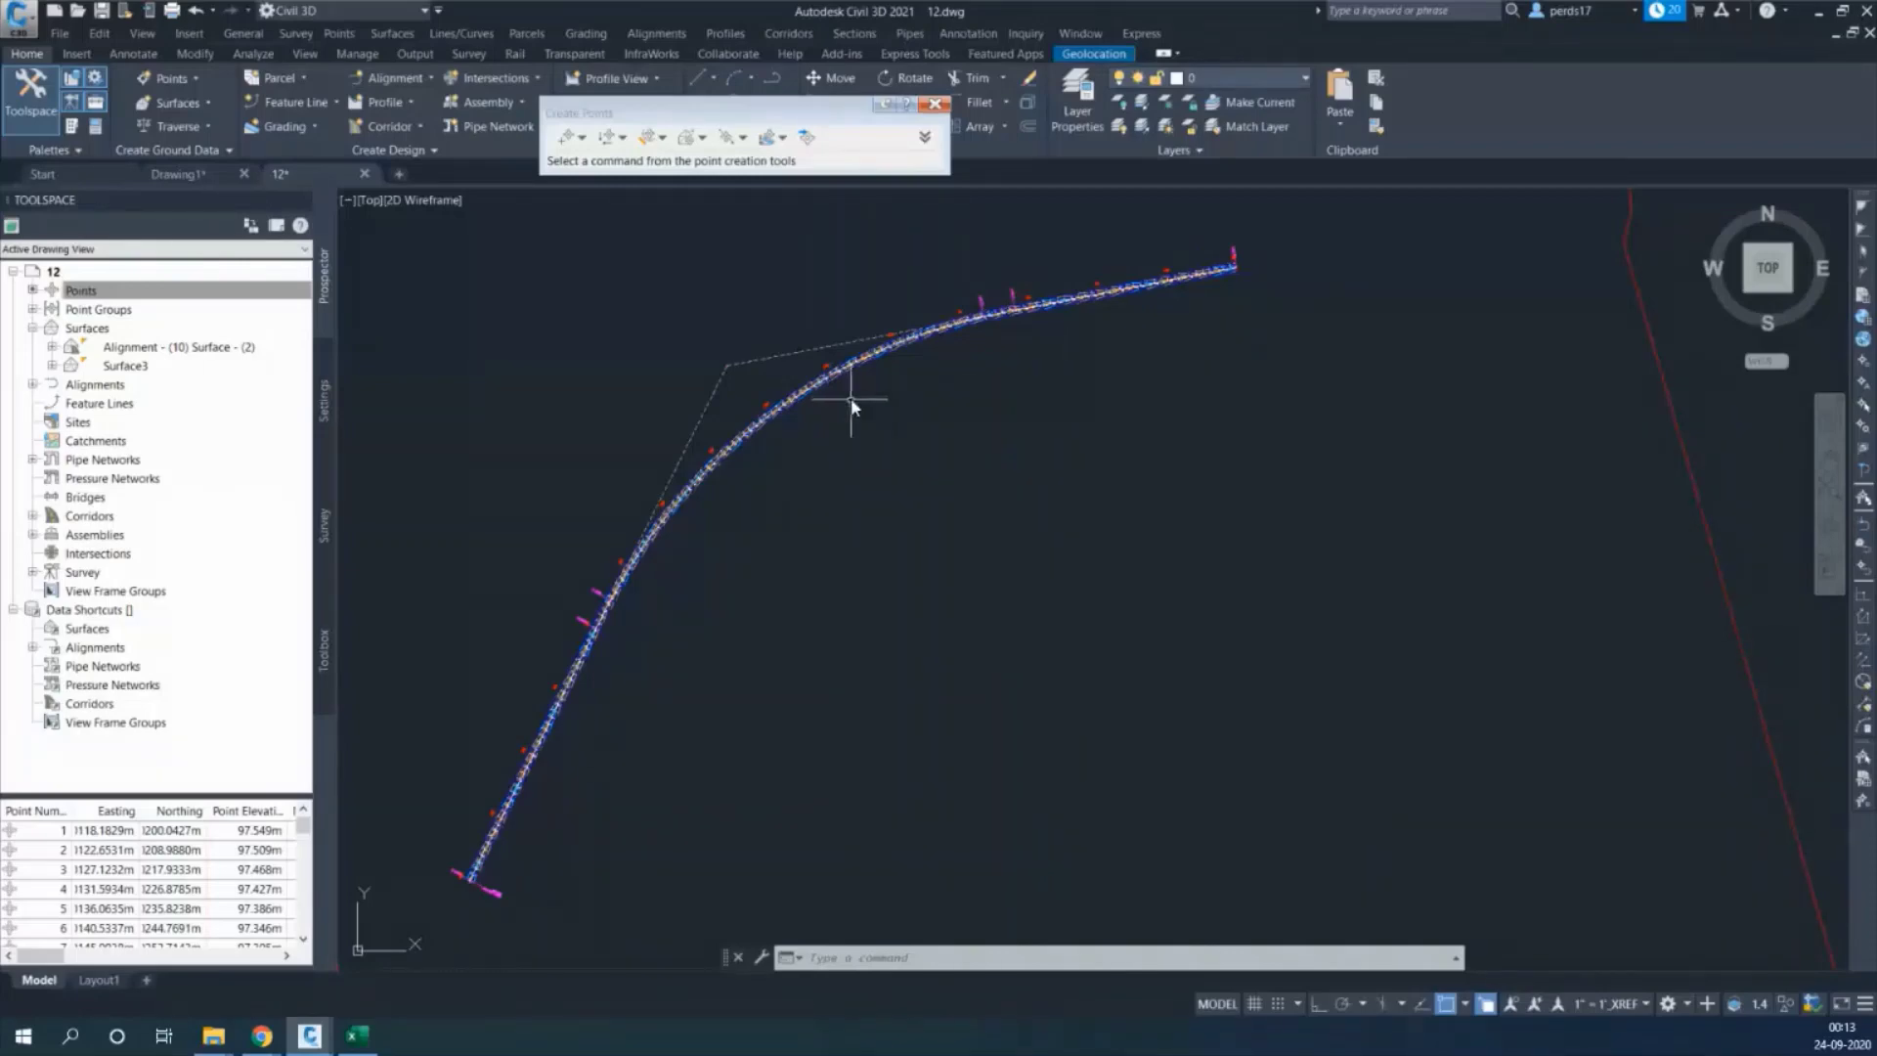
mouse_move(851, 407)
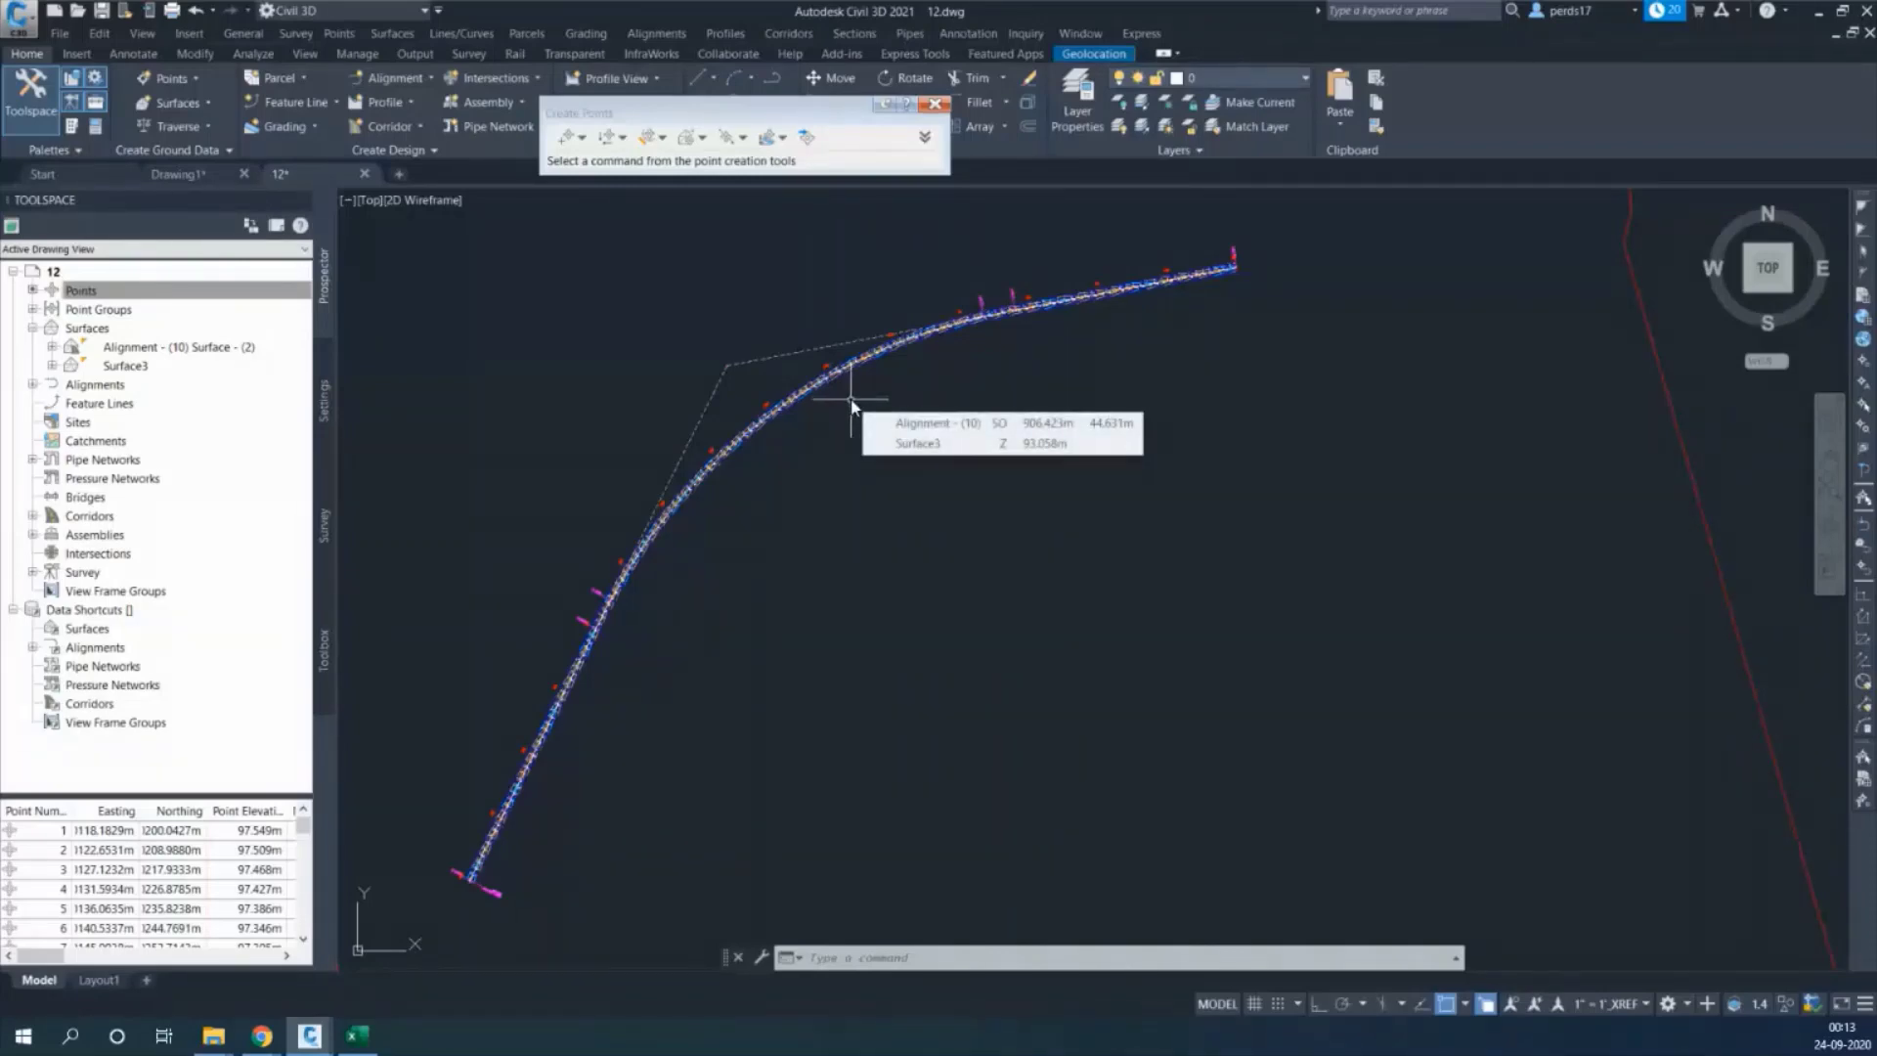